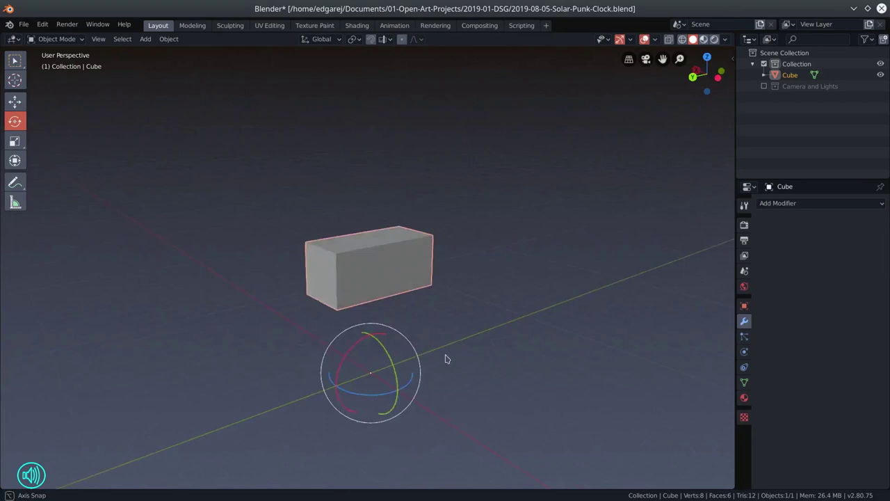
- Add a loop cut across the middle of the box, dividing its length into two halves
{"action": "key", "text": "Tab"}
{"action": "key", "text": "ctrl+r"}
{"action": "left_click", "coordinate": [386, 268]}
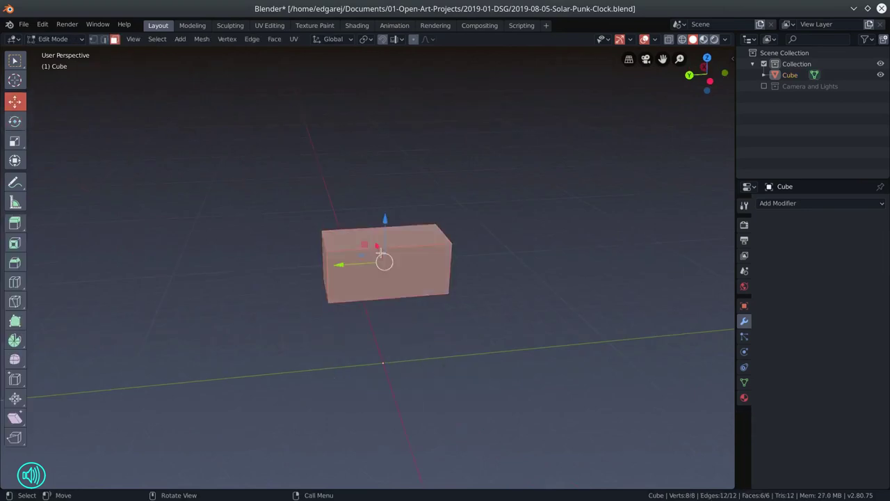
- With X-ray enabled, select the half of the box on the negative Y side and delete its faces
{"action": "left_click", "coordinate": [668, 40]}
{"action": "left_click", "coordinate": [115, 40]}
{"action": "key", "text": "b"}
{"action": "left_click_drag", "start_coordinate": [398, 201], "coordinate": [473, 429]}
{"action": "key", "text": "x"}
{"action": "key", "text": "v"}
{"action": "key", "text": "ctrl+z"}
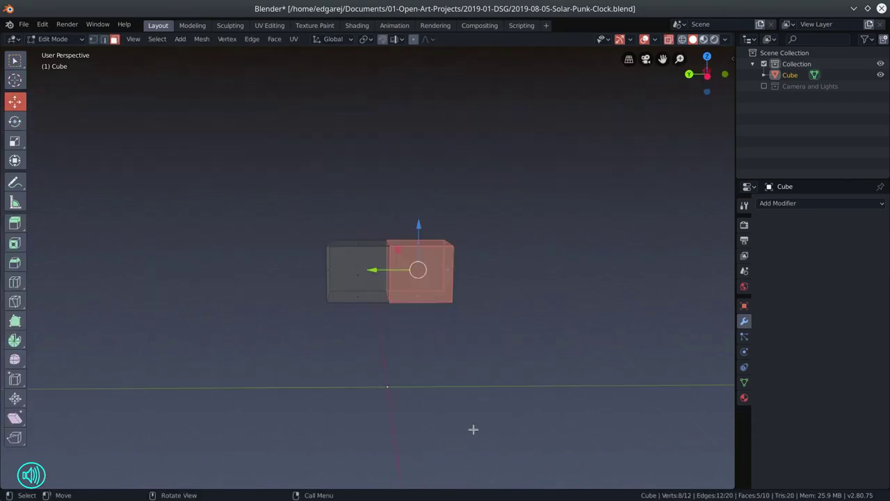
{"action": "key", "text": "x"}
{"action": "left_click", "coordinate": [463, 394]}
- Add a Mirror modifier to the half box along the Y axis with Clipping enabled
{"action": "left_click", "coordinate": [778, 203]}
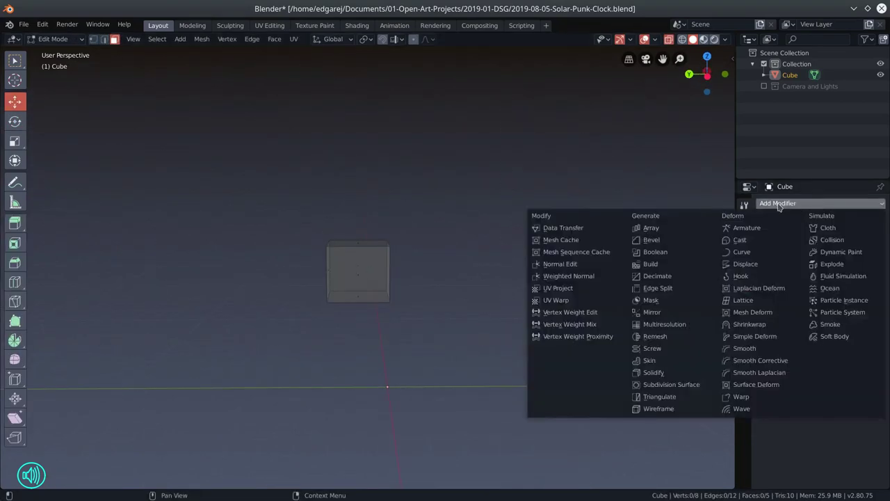
{"action": "key", "text": "Tab"}
{"action": "left_click", "coordinate": [654, 396]}
{"action": "left_click", "coordinate": [828, 343]}
- Add a loop cut across the middle of the mirrored box's editable half
{"action": "key", "text": "Tab"}
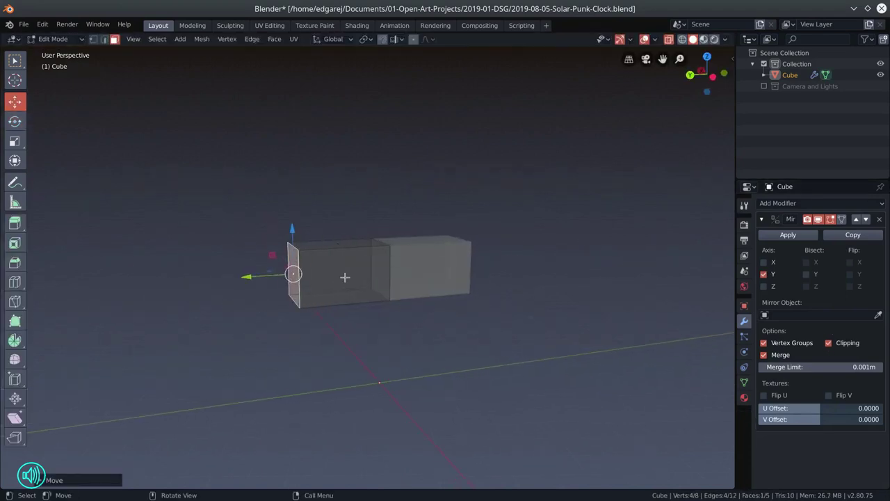
{"action": "key", "text": "ctrl+r"}
{"action": "left_click", "coordinate": [343, 277]}
{"action": "left_click", "coordinate": [343, 278]}
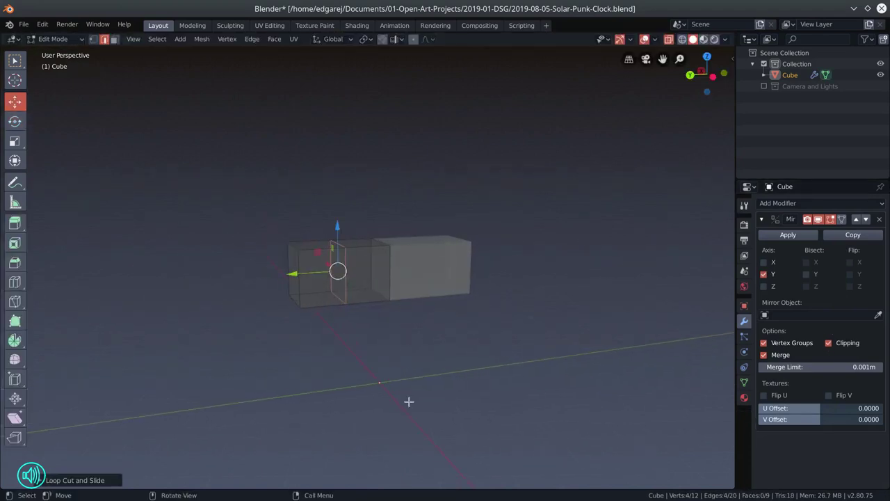
- Add a cube at the origin and raise its top face toward the beam to form a pillar
{"action": "key", "text": "Tab"}
{"action": "left_click", "coordinate": [146, 39]}
{"action": "mouse_move", "coordinate": [159, 49]}
{"action": "left_click", "coordinate": [254, 61]}
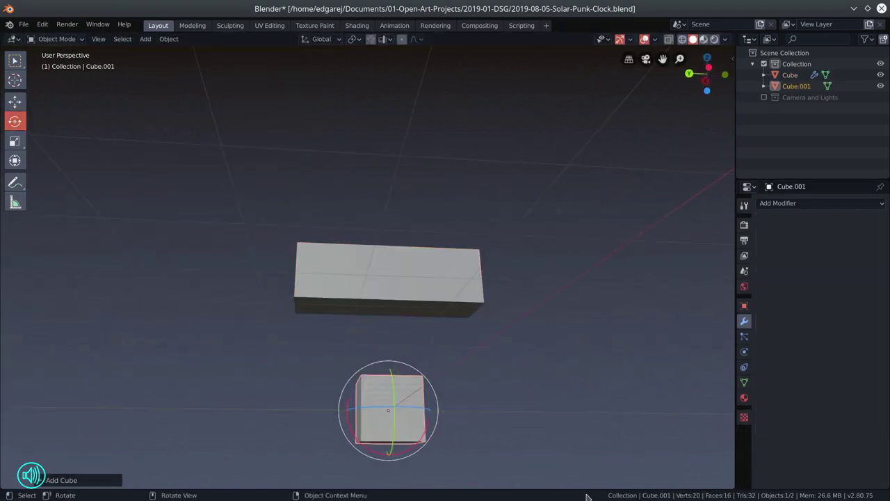
{"action": "key", "text": "KP_1"}
{"action": "key", "text": "Tab"}
{"action": "left_click", "coordinate": [391, 376]}
{"action": "key", "text": "KP_1"}
{"action": "left_click_drag", "start_coordinate": [391, 330], "coordinate": [392, 247]}
- Scale the pillar down to a narrower size and move its bottom face up slightly
{"action": "key", "text": "Tab"}
{"action": "key", "text": "s"}
{"action": "left_click", "coordinate": [478, 425]}
{"action": "key", "text": "Tab"}
{"action": "left_click", "coordinate": [399, 432]}
{"action": "key", "text": "KP_1"}
{"action": "left_click_drag", "start_coordinate": [390, 378], "coordinate": [391, 359]}
{"action": "key", "text": "Tab"}
- Move the pillar along Y toward one end of the beam and apply its transform
{"action": "left_click", "coordinate": [15, 121]}
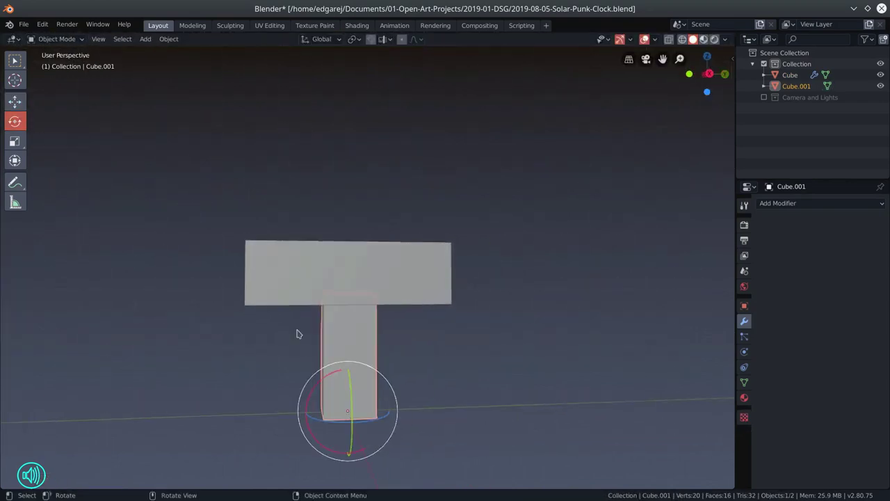
{"action": "left_click", "coordinate": [15, 102]}
{"action": "left_click_drag", "start_coordinate": [394, 409], "coordinate": [324, 410]}
{"action": "key", "text": "ctrl+a"}
{"action": "left_click", "coordinate": [368, 379]}
- Add a Mirror modifier to the pillar with only the Y axis enabled
{"action": "left_click", "coordinate": [801, 203]}
{"action": "left_click", "coordinate": [672, 312]}
{"action": "left_click", "coordinate": [764, 262]}
{"action": "left_click", "coordinate": [763, 274]}
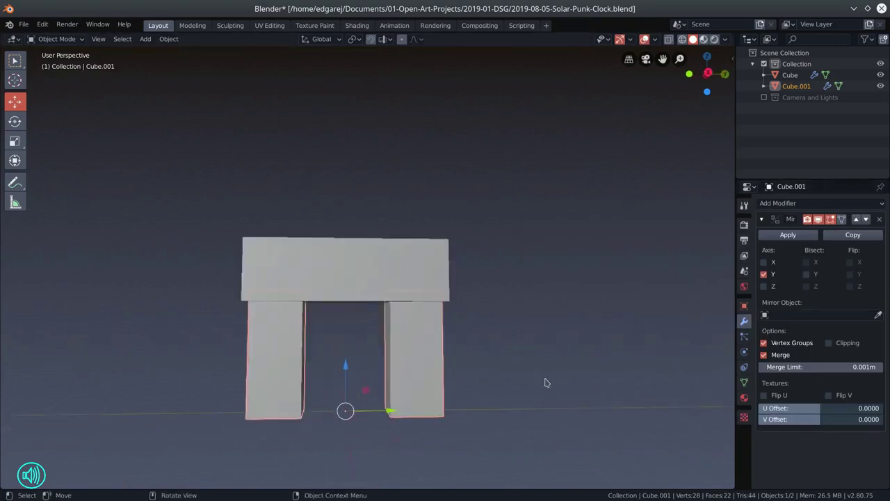
- Move the whole pillar mesh outward along Y to widen the gap between the mirrored pillars
{"action": "key", "text": "Tab"}
{"action": "key", "text": "a"}
{"action": "left_click_drag", "start_coordinate": [322, 352], "coordinate": [295, 352]}
{"action": "key", "text": "Tab"}
- Scale the beam along Y so that it extends slightly past both pillars
{"action": "left_click", "coordinate": [333, 278]}
{"action": "left_click", "coordinate": [15, 141]}
{"action": "left_click_drag", "start_coordinate": [388, 409], "coordinate": [402, 408]}
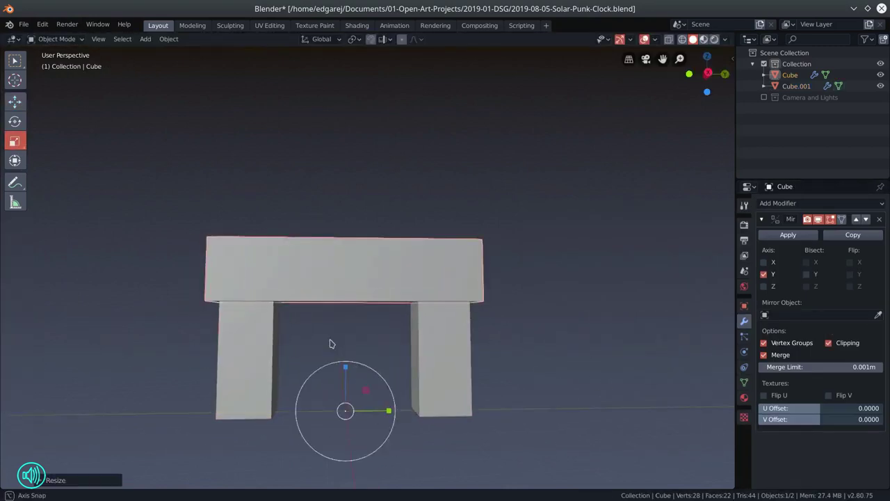
- Place a duplicate of the beam on top of the original and make it slightly wider and deeper
{"action": "left_click_drag", "start_coordinate": [359, 366], "coordinate": [359, 314]}
{"action": "left_click", "coordinate": [14, 160]}
{"action": "left_click_drag", "start_coordinate": [398, 371], "coordinate": [407, 373]}
{"action": "mouse_move", "coordinate": [387, 366]}
{"action": "left_mouse_down"}
{"action": "mouse_move", "coordinate": [397, 366]}
{"action": "mouse_move", "coordinate": [389, 369]}
{"action": "left_mouse_up"}
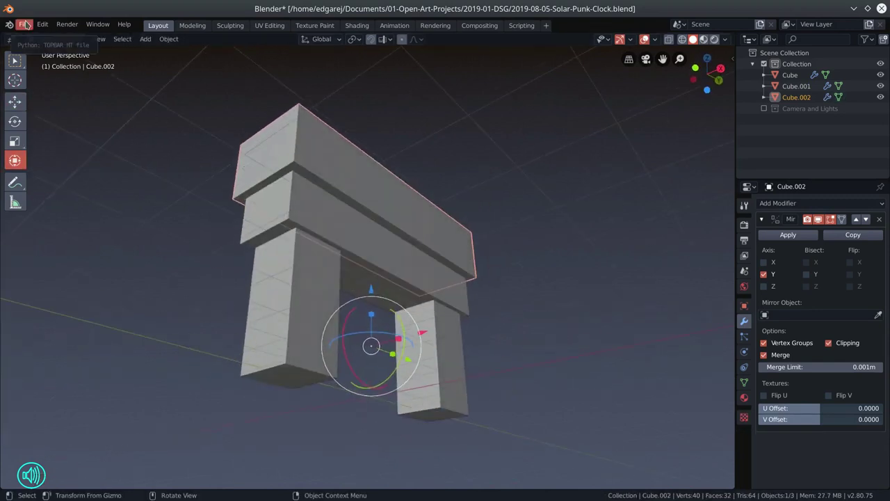
- Add a cylinder at the origin between the two pillars
{"action": "left_click", "coordinate": [145, 39]}
{"action": "mouse_move", "coordinate": [161, 49]}
{"action": "left_click", "coordinate": [260, 112]}
{"action": "scroll", "coordinate": [486, 387], "scroll_direction": "up", "scroll_amount": 3}
- Add two loop cuts around the cylinder and spread them along Z close to its end edges
{"action": "key", "text": "Tab"}
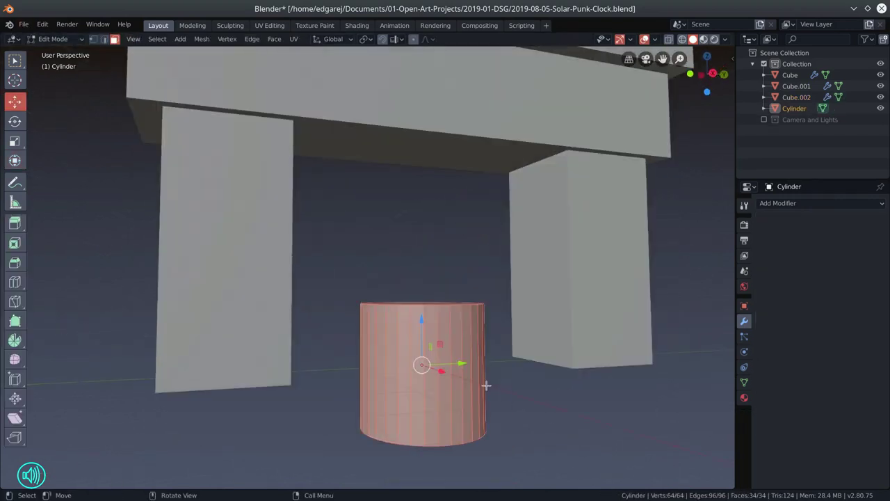
{"action": "key", "text": "ctrl+r"}
{"action": "scroll", "coordinate": [423, 407], "scroll_direction": "up", "scroll_amount": 1}
{"action": "left_click", "coordinate": [422, 408]}
{"action": "right_click", "coordinate": [423, 407]}
{"action": "left_click_drag", "start_coordinate": [423, 320], "coordinate": [418, 236]}
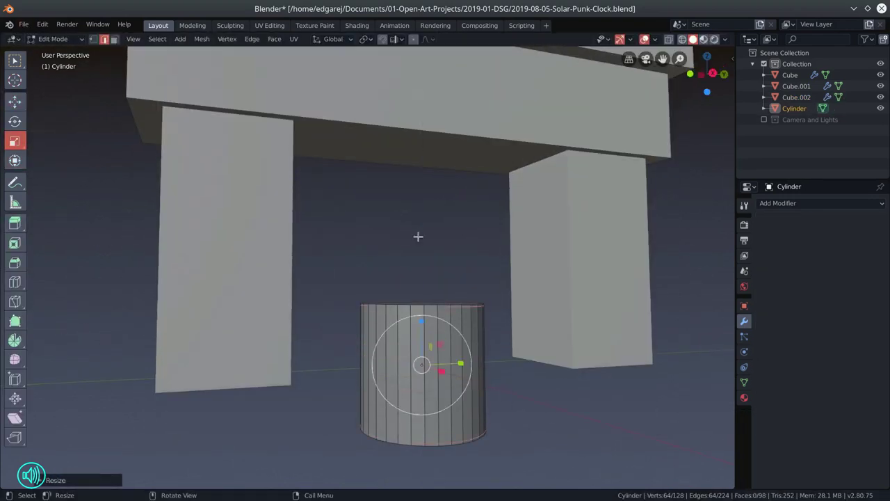
- Rotate the cylinder 90° in the front view and scale it up for the clock body
{"action": "key", "text": "Tab"}
{"action": "key", "text": "KP_1"}
{"action": "type", "text": "r90"}
{"action": "key", "text": "Return"}
{"action": "key", "text": "s"}
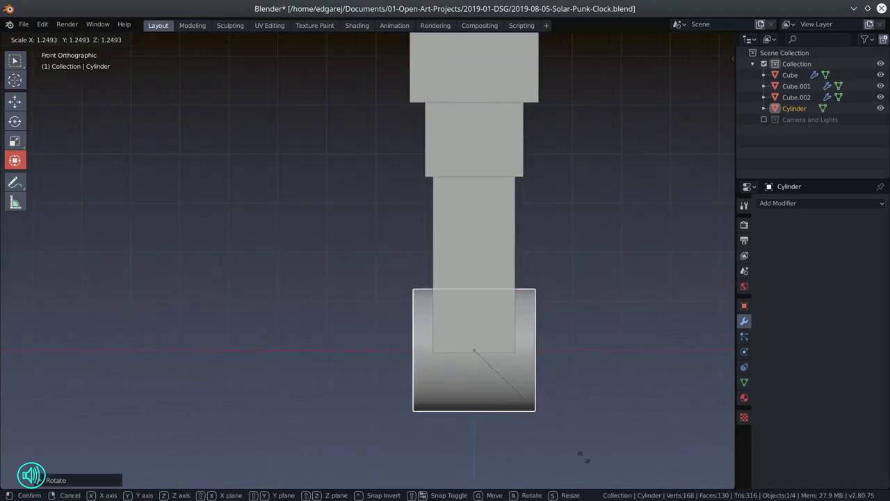
{"action": "left_click", "coordinate": [584, 457]}
{"action": "scroll", "coordinate": [484, 389], "scroll_direction": "down", "scroll_amount": 3}
{"action": "key", "text": "s"}
{"action": "left_click", "coordinate": [515, 416]}
- Raise the cylinder to the level of the beams and adjust its depth along X
{"action": "left_click", "coordinate": [15, 102]}
{"action": "left_click_drag", "start_coordinate": [384, 243], "coordinate": [384, 139]}
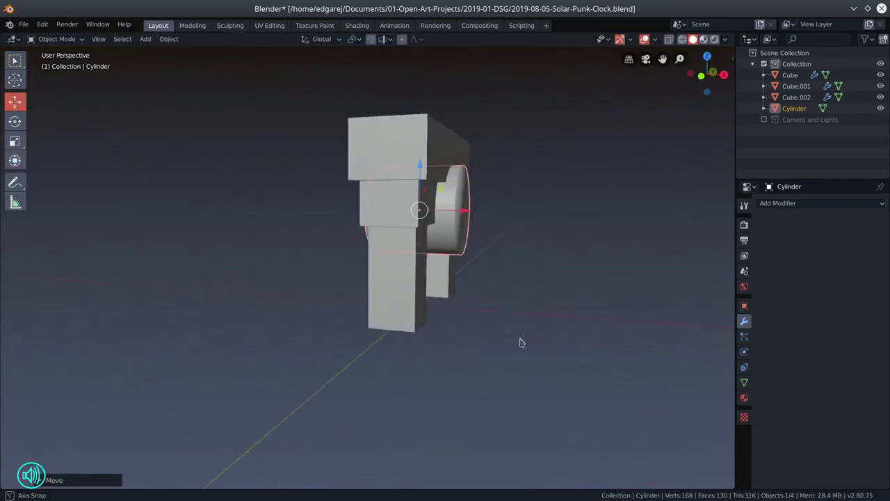
{"action": "left_click", "coordinate": [15, 141]}
{"action": "left_click_drag", "start_coordinate": [455, 207], "coordinate": [445, 207]}
{"action": "left_click_drag", "start_coordinate": [478, 239], "coordinate": [484, 240]}
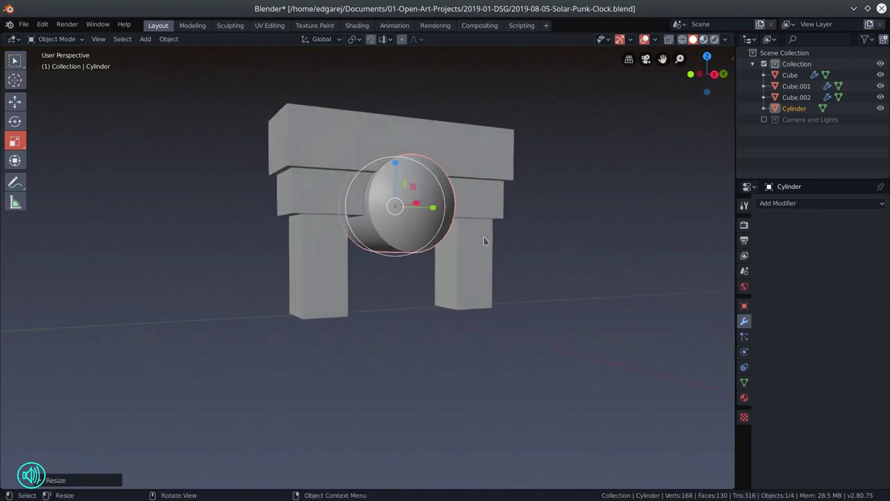
- Duplicate the top beam in place and isolate the copy to select its bottom face
{"action": "left_click", "coordinate": [425, 134]}
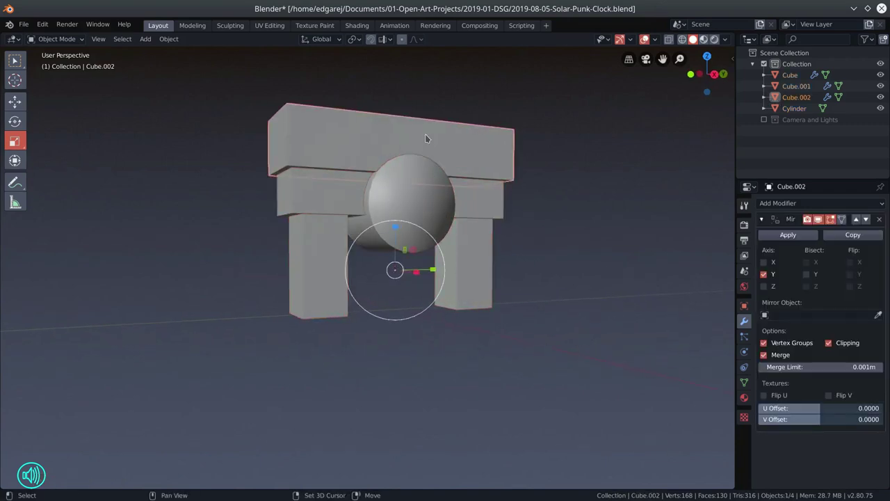
{"action": "key", "text": "shift+d"}
{"action": "right_click", "coordinate": [410, 187]}
{"action": "key", "text": "Tab"}
{"action": "key", "text": "3"}
{"action": "key", "text": "Tab"}
{"action": "left_click_drag", "start_coordinate": [371, 248], "coordinate": [274, 234]}
{"action": "key", "text": "KP_Divide"}
{"action": "key", "text": "Tab"}
{"action": "left_click_drag", "start_coordinate": [202, 181], "coordinate": [264, 268]}
{"action": "left_click", "coordinate": [278, 268]}
{"action": "key", "text": "KP_Divide"}
- Enlarge the copied beam's bottom face and shrink its top face to form a flared trim
{"action": "left_click_drag", "start_coordinate": [292, 271], "coordinate": [351, 313]}
{"action": "key", "text": "s"}
{"action": "left_click", "coordinate": [348, 299]}
{"action": "left_click", "coordinate": [274, 140]}
{"action": "key", "text": "s"}
{"action": "left_click", "coordinate": [278, 142]}
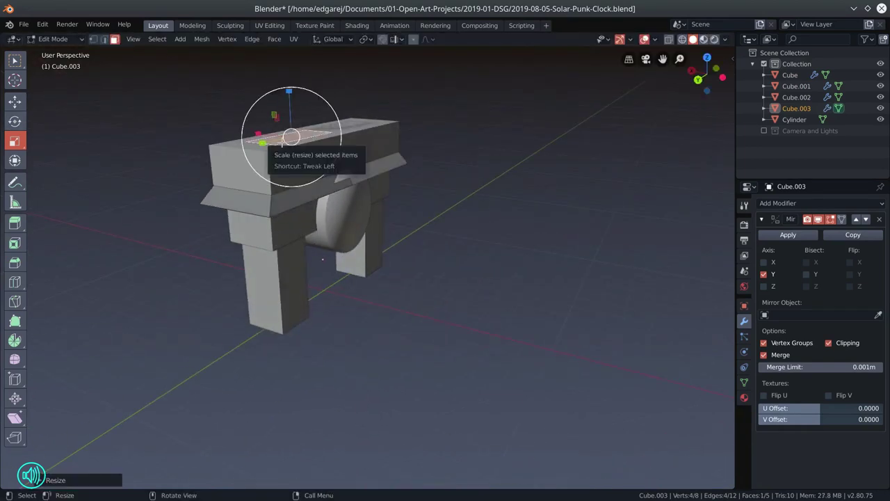
- Adjust the flared trim's face vertically and raise the whole trim along the upper beam
{"action": "left_click_drag", "start_coordinate": [386, 345], "coordinate": [347, 313]}
{"action": "key", "text": "shift+space"}
{"action": "key", "text": "g"}
{"action": "left_click_drag", "start_coordinate": [350, 186], "coordinate": [350, 198]}
{"action": "scroll", "coordinate": [334, 292], "scroll_direction": "up", "scroll_amount": 4}
{"action": "left_click_drag", "start_coordinate": [313, 341], "coordinate": [264, 304]}
{"action": "left_click", "coordinate": [262, 311]}
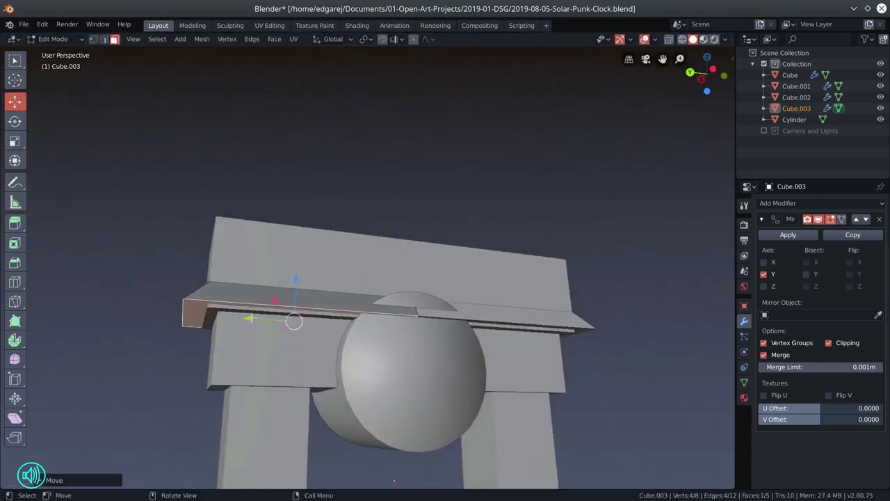
{"action": "key", "text": "a"}
{"action": "left_click_drag", "start_coordinate": [312, 253], "coordinate": [317, 218]}
{"action": "left_click_drag", "start_coordinate": [316, 278], "coordinate": [296, 229]}
- Duplicate the trim mesh, lower the copy to the lower part of the pillars and adjust its face height
{"action": "key", "text": "shift+d"}
{"action": "key", "text": "Escape"}
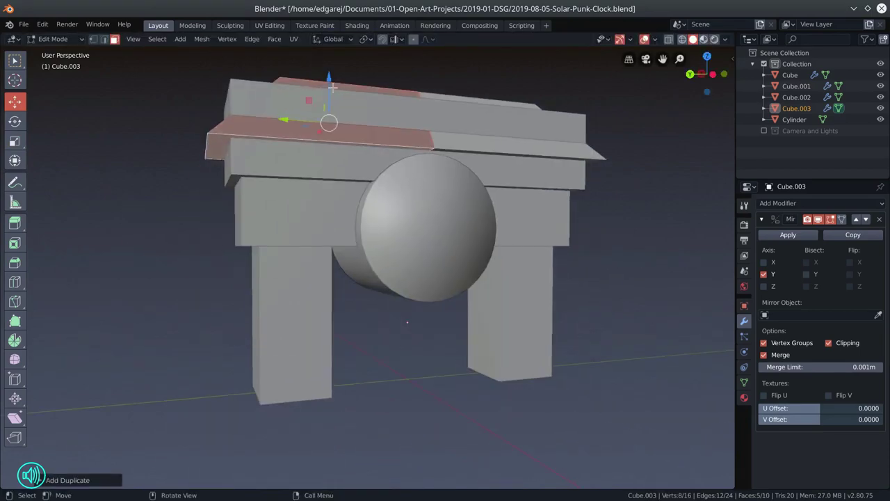
{"action": "left_click_drag", "start_coordinate": [329, 87], "coordinate": [330, 296]}
{"action": "left_click_drag", "start_coordinate": [333, 334], "coordinate": [389, 417]}
{"action": "left_click", "coordinate": [327, 298]}
{"action": "left_click_drag", "start_coordinate": [300, 264], "coordinate": [300, 255]}
- Resize the lower trim's faces, scaling its bottom face to fit closer around the pillars
{"action": "left_click", "coordinate": [14, 160]}
{"action": "left_click_drag", "start_coordinate": [249, 320], "coordinate": [233, 322]}
{"action": "left_click_drag", "start_coordinate": [233, 389], "coordinate": [198, 327]}
{"action": "left_click", "coordinate": [192, 343]}
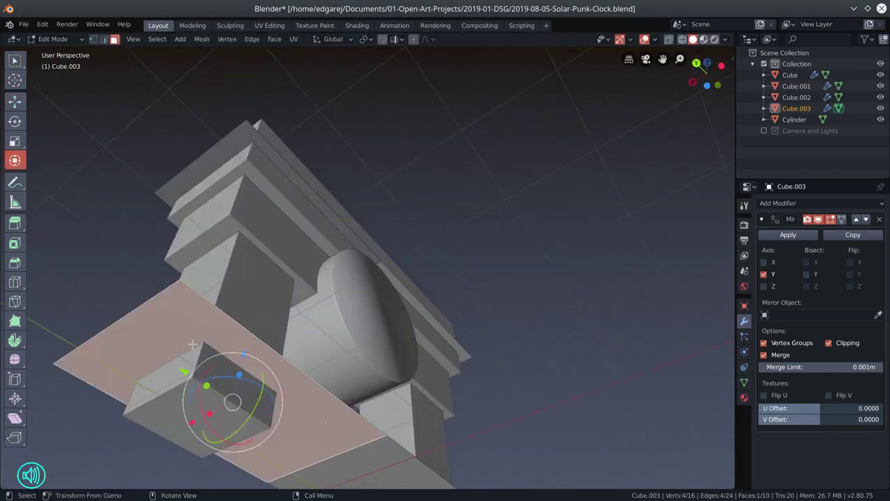
{"action": "left_click_drag", "start_coordinate": [184, 369], "coordinate": [161, 356]}
{"action": "key", "text": "ctrl+z"}
{"action": "left_click_drag", "start_coordinate": [515, 372], "coordinate": [417, 365]}
{"action": "left_click", "coordinate": [14, 140]}
{"action": "left_click_drag", "start_coordinate": [379, 403], "coordinate": [363, 395]}
- Select the lower trim's top face and move it down to reduce the trim's height
{"action": "left_click_drag", "start_coordinate": [306, 348], "coordinate": [375, 390]}
{"action": "scroll", "coordinate": [374, 390], "scroll_direction": "up", "scroll_amount": 2}
{"action": "left_click", "coordinate": [15, 102]}
{"action": "left_click", "coordinate": [330, 339]}
{"action": "left_click_drag", "start_coordinate": [292, 300], "coordinate": [292, 310]}
- With X-ray enabled, select the lower trim's upper vertices and rescale them to fit the pillars
{"action": "left_click_drag", "start_coordinate": [216, 299], "coordinate": [158, 283]}
{"action": "left_click", "coordinate": [671, 41]}
{"action": "left_click_drag", "start_coordinate": [689, 156], "coordinate": [50, 195]}
{"action": "left_click_drag", "start_coordinate": [191, 341], "coordinate": [175, 349]}
{"action": "left_click_drag", "start_coordinate": [315, 395], "coordinate": [368, 372]}
{"action": "key", "text": "ctrl+z"}
{"action": "key", "text": "ctrl+z"}
{"action": "left_click_drag", "start_coordinate": [306, 354], "coordinate": [201, 346]}
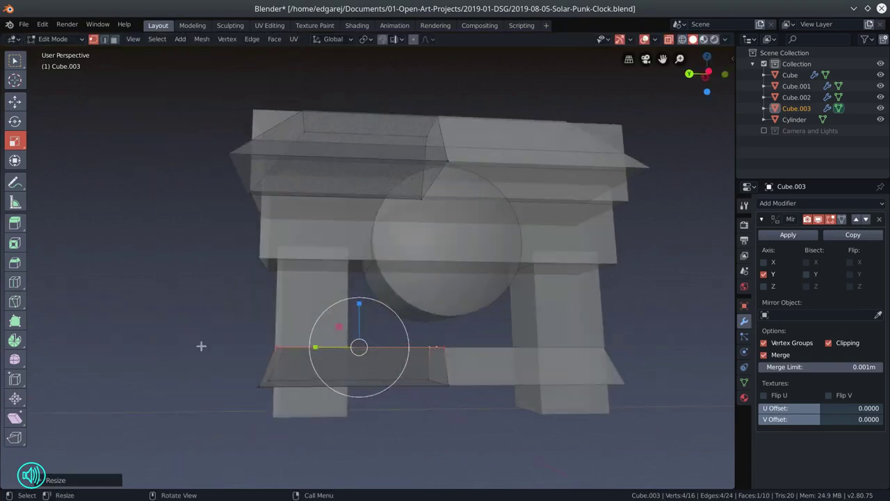
- Raise the lower trim's bottom face slightly to thin the trim, and return to solid Object Mode
{"action": "left_click", "coordinate": [115, 40]}
{"action": "left_click_drag", "start_coordinate": [410, 454], "coordinate": [413, 427]}
{"action": "left_click", "coordinate": [411, 427]}
{"action": "left_click", "coordinate": [15, 102]}
{"action": "left_click_drag", "start_coordinate": [358, 379], "coordinate": [358, 367]}
{"action": "left_click_drag", "start_coordinate": [397, 320], "coordinate": [445, 352]}
{"action": "key", "text": "Tab"}
{"action": "left_click", "coordinate": [669, 39]}
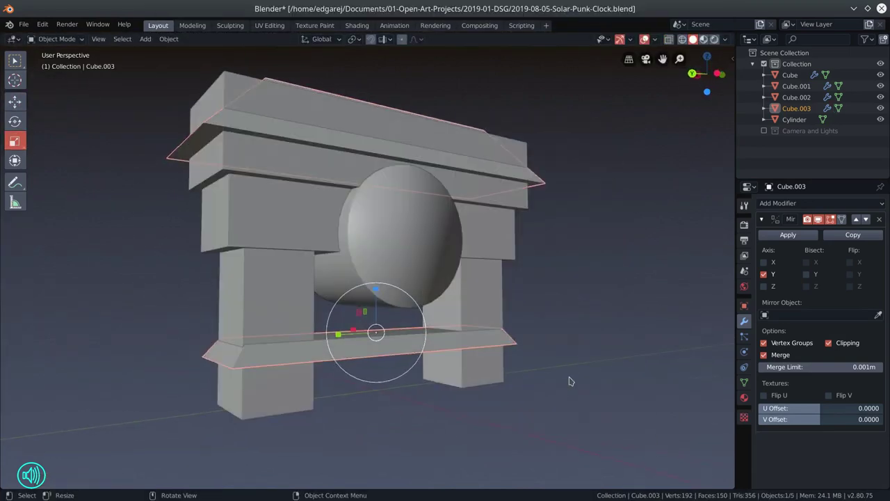
- Duplicate the trim object and move the copy up along Z to the lower beam
{"action": "left_click_drag", "start_coordinate": [569, 381], "coordinate": [463, 382]}
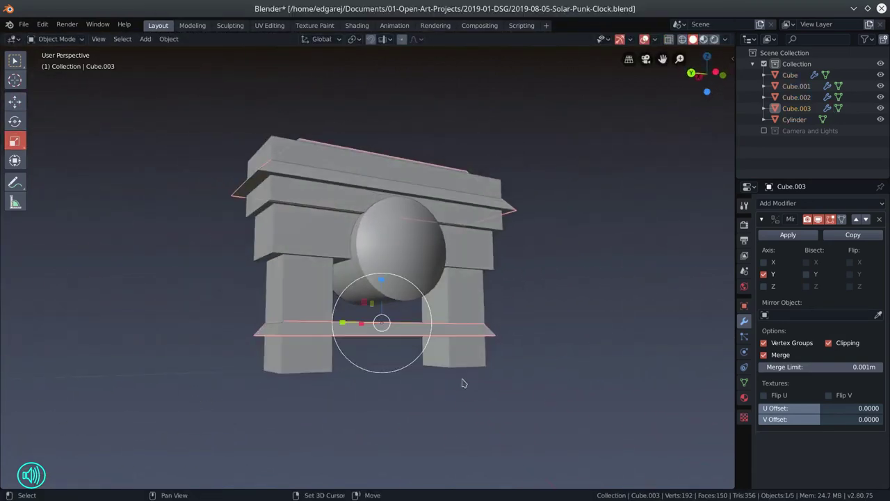
{"action": "key", "text": "shift+d"}
{"action": "right_click", "coordinate": [464, 383]}
{"action": "left_click", "coordinate": [15, 102]}
{"action": "left_click_drag", "start_coordinate": [381, 277], "coordinate": [382, 198]}
{"action": "left_click_drag", "start_coordinate": [278, 143], "coordinate": [519, 291]}
- In Edit Mode, move the copied trim's end and side faces outward so it wraps around the lower beam
{"action": "key", "text": "Tab"}
{"action": "scroll", "coordinate": [314, 292], "scroll_direction": "up", "scroll_amount": 3}
{"action": "left_click", "coordinate": [222, 232]}
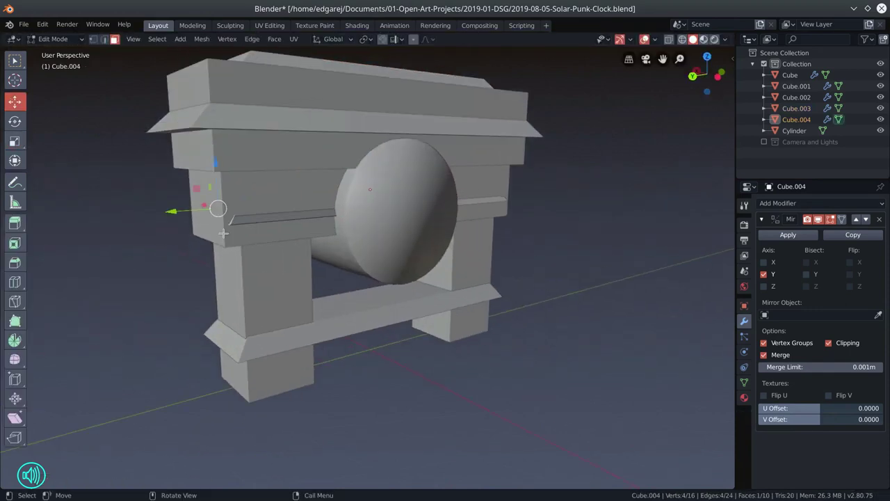
{"action": "left_click_drag", "start_coordinate": [173, 211], "coordinate": [149, 223]}
{"action": "left_click", "coordinate": [229, 219]}
{"action": "left_click_drag", "start_coordinate": [209, 257], "coordinate": [296, 276]}
{"action": "left_click_drag", "start_coordinate": [187, 236], "coordinate": [174, 237]}
{"action": "left_click_drag", "start_coordinate": [341, 267], "coordinate": [299, 236]}
- Place an enlarged copy of the trim's mesh above the top beam as a roof block and save the file
{"action": "left_click", "coordinate": [529, 316]}
{"action": "scroll", "coordinate": [530, 317], "scroll_direction": "down", "scroll_amount": 2}
{"action": "left_click_drag", "start_coordinate": [530, 316], "coordinate": [554, 307]}
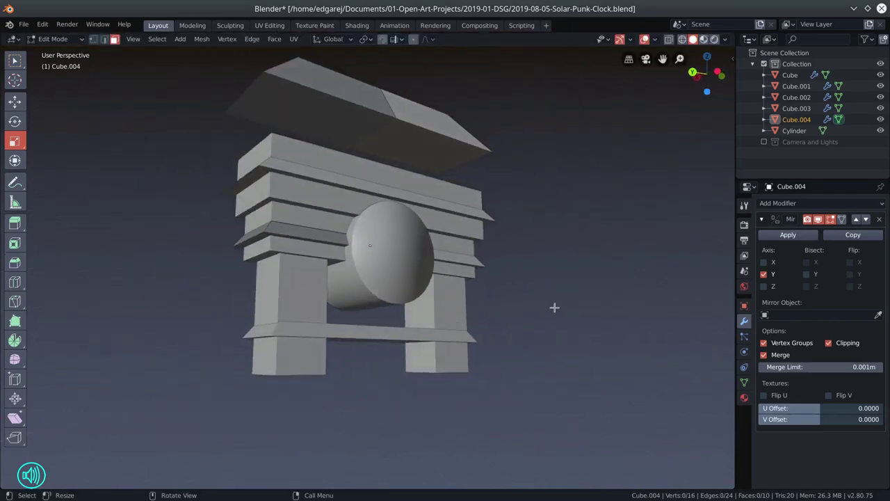
{"action": "left_click_drag", "start_coordinate": [324, 225], "coordinate": [320, 215]}
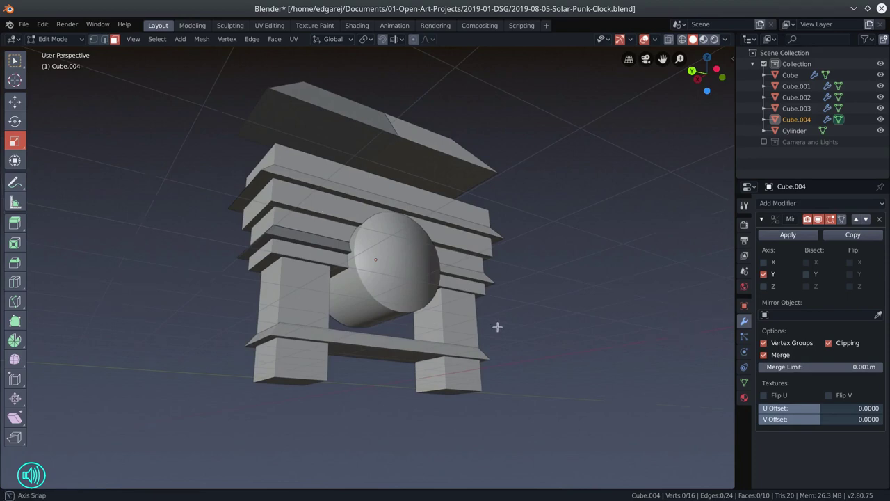
{"action": "left_click_drag", "start_coordinate": [497, 326], "coordinate": [494, 336]}
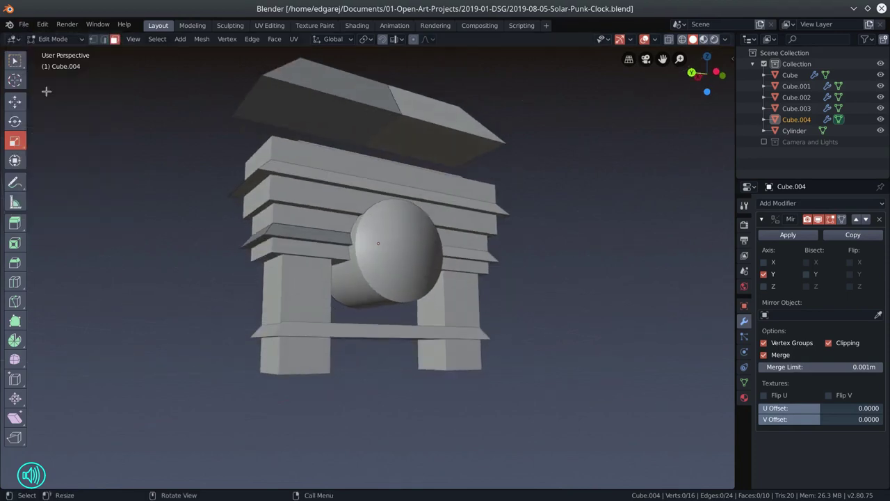
{"action": "mouse_move", "coordinate": [417, 214]}
{"action": "left_mouse_down"}
{"action": "mouse_move", "coordinate": [476, 222]}
{"action": "mouse_move", "coordinate": [433, 213]}
{"action": "left_mouse_up"}
{"action": "key", "text": "ctrl+s"}
- Select all of the roof block's faces with X-ray enabled, and separate them into their own object
{"action": "key", "text": "l"}
{"action": "key", "text": "Tab"}
{"action": "key", "text": "Tab"}
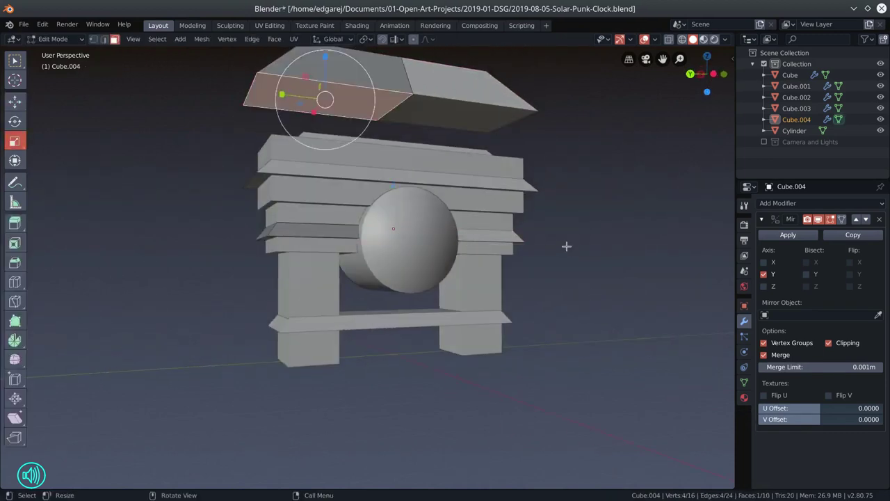
{"action": "key", "text": "Tab"}
{"action": "key", "text": "Tab"}
{"action": "key", "text": "alt+z"}
{"action": "key", "text": "b"}
{"action": "left_click_drag", "start_coordinate": [241, 84], "coordinate": [431, 161]}
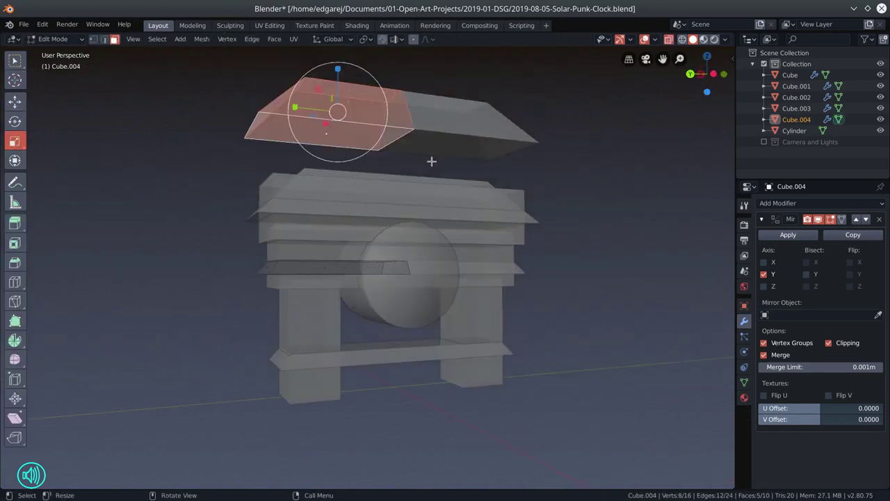
{"action": "key", "text": "p"}
{"action": "key", "text": "Tab"}
{"action": "left_click", "coordinate": [441, 148]}
- In solid Edit Mode, scale up the whole roof mesh and move its top face down along Z
{"action": "key", "text": "alt+z"}
{"action": "key", "text": "Tab"}
{"action": "key", "text": "a"}
{"action": "left_click_drag", "start_coordinate": [301, 171], "coordinate": [410, 202]}
{"action": "key", "text": "s"}
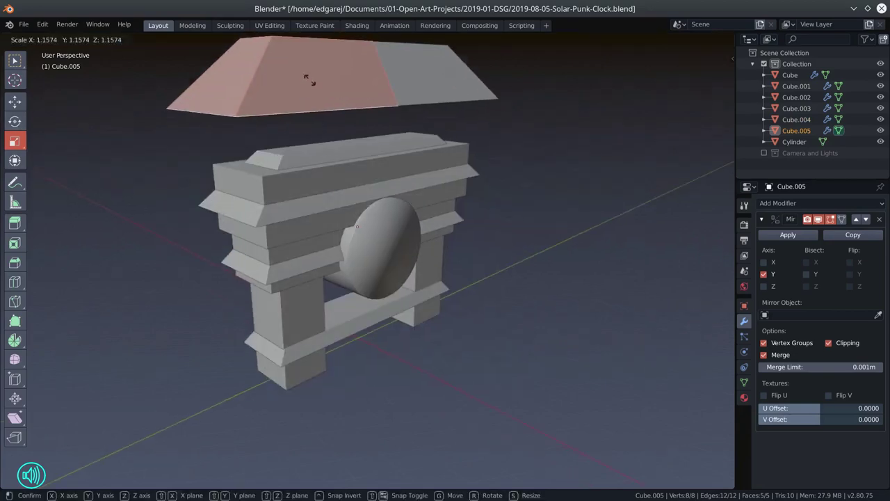
{"action": "left_click", "coordinate": [510, 175]}
{"action": "left_click_drag", "start_coordinate": [510, 175], "coordinate": [571, 244]}
{"action": "left_click", "coordinate": [285, 104]}
{"action": "left_click", "coordinate": [15, 102]}
{"action": "left_click_drag", "start_coordinate": [275, 66], "coordinate": [277, 87]}
- Extrude the roof's bottom face downward and scale the new face inward to form a bevelled underside
{"action": "left_click_drag", "start_coordinate": [479, 264], "coordinate": [328, 213]}
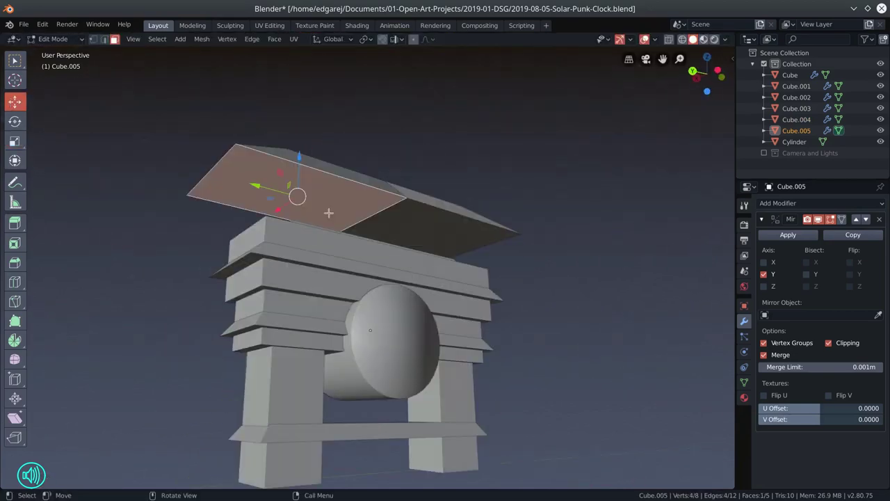
{"action": "key", "text": "e"}
{"action": "left_click", "coordinate": [518, 263]}
{"action": "key", "text": "s"}
{"action": "left_click", "coordinate": [520, 294]}
{"action": "left_click_drag", "start_coordinate": [521, 293], "coordinate": [589, 269]}
- In Object Mode, rescale the roof slightly, seat it on the top beam along Z, and save the file
{"action": "key", "text": "Tab"}
{"action": "key", "text": "g"}
{"action": "key", "text": "z"}
{"action": "left_click", "coordinate": [591, 305]}
{"action": "left_click_drag", "start_coordinate": [591, 305], "coordinate": [665, 293]}
{"action": "key", "text": "s"}
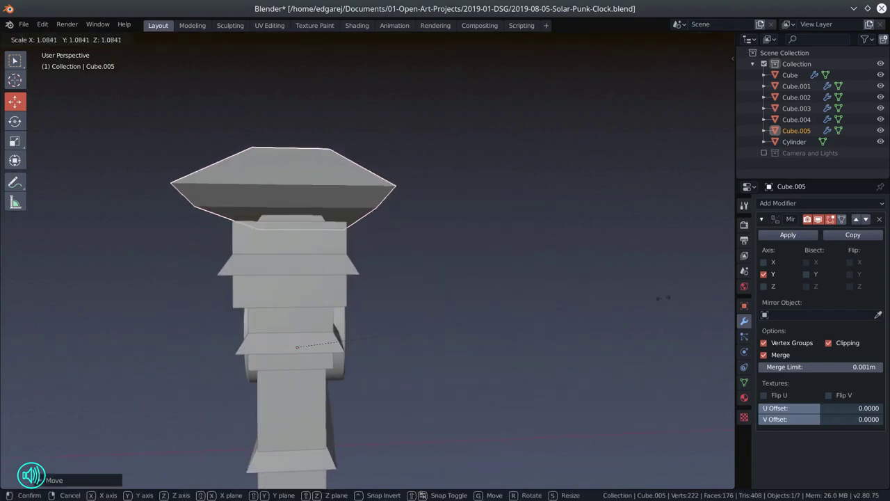
{"action": "left_click", "coordinate": [664, 298]}
{"action": "key", "text": "g"}
{"action": "key", "text": "z"}
{"action": "left_click", "coordinate": [297, 314]}
{"action": "left_click_drag", "start_coordinate": [298, 315], "coordinate": [229, 321]}
{"action": "left_click", "coordinate": [576, 340]}
{"action": "mouse_move", "coordinate": [577, 340]}
{"action": "left_mouse_down"}
{"action": "mouse_move", "coordinate": [608, 355]}
{"action": "mouse_move", "coordinate": [564, 349]}
{"action": "left_mouse_up"}
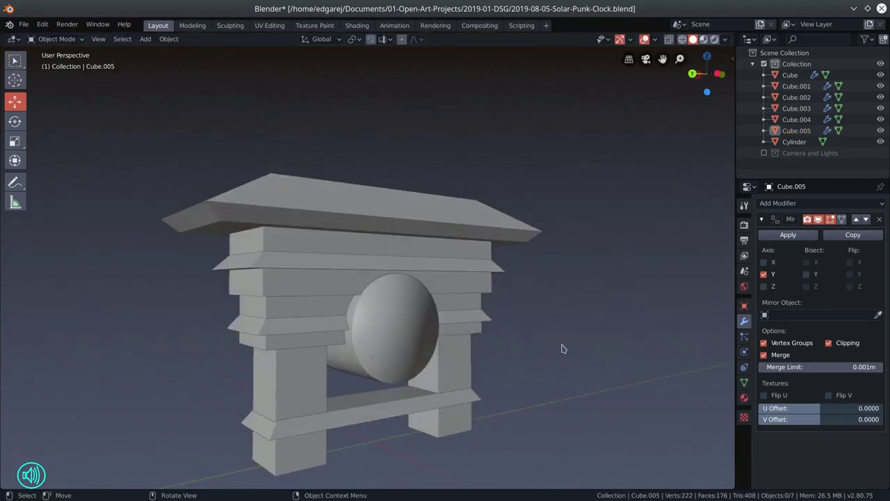
{"action": "left_click", "coordinate": [24, 23]}
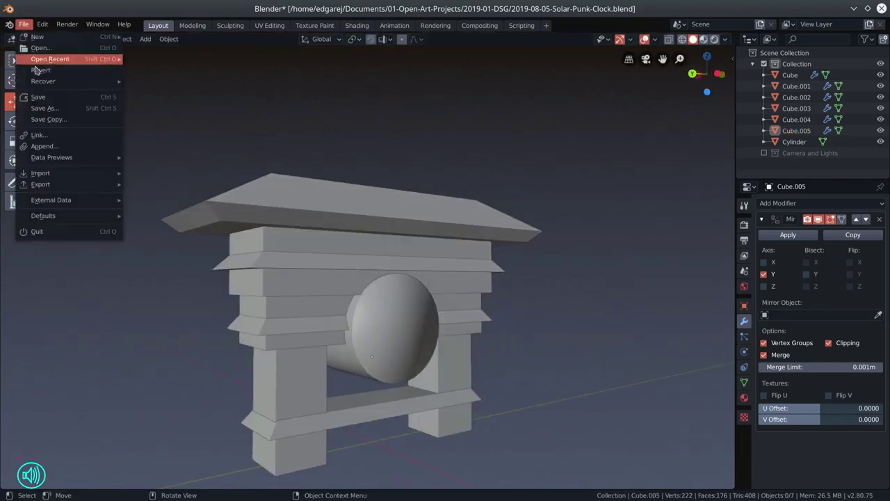
{"action": "left_click", "coordinate": [39, 97]}
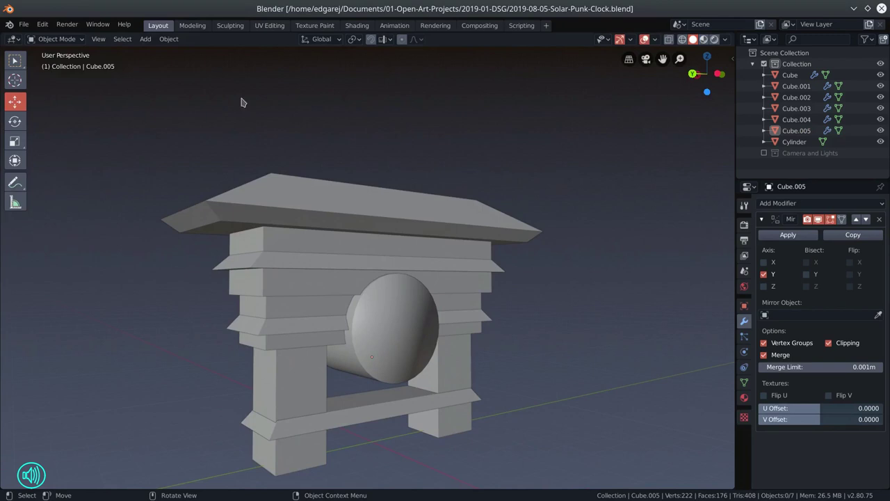
- Add a new cube and raise it along Z to the height of the roof
{"action": "left_click", "coordinate": [146, 40]}
{"action": "mouse_move", "coordinate": [159, 52]}
{"action": "left_click", "coordinate": [258, 64]}
{"action": "left_click_drag", "start_coordinate": [372, 395], "coordinate": [390, 147]}
{"action": "left_click_drag", "start_coordinate": [361, 231], "coordinate": [413, 258]}
- Stretch the new cube along X across the roof's depth and lower it into the roof
{"action": "left_click", "coordinate": [16, 142]}
{"action": "left_click_drag", "start_coordinate": [265, 161], "coordinate": [237, 162]}
{"action": "left_click_drag", "start_coordinate": [279, 209], "coordinate": [188, 181]}
{"action": "left_click", "coordinate": [15, 102]}
{"action": "left_click_drag", "start_coordinate": [359, 142], "coordinate": [360, 164]}
{"action": "left_click_drag", "start_coordinate": [334, 208], "coordinate": [396, 213]}
- In Edit Mode, scale down the new block's top face and lower it toward the roof
{"action": "key", "text": "Tab"}
{"action": "left_click", "coordinate": [368, 127]}
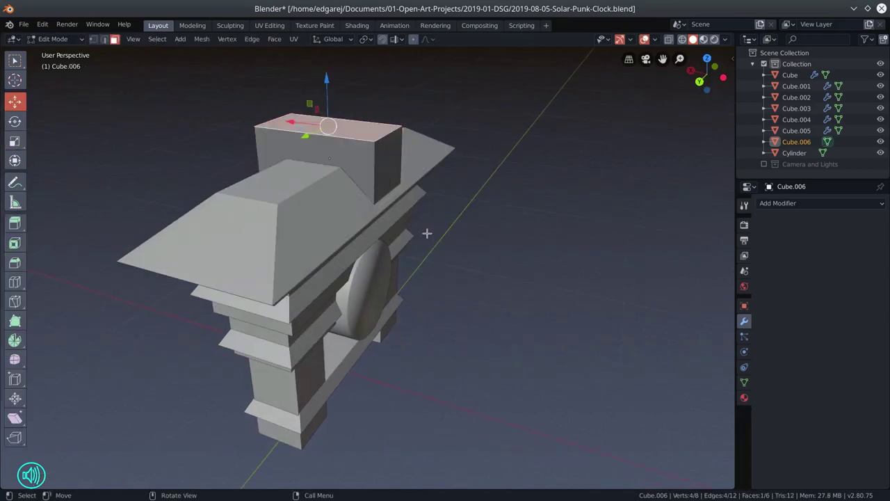
{"action": "key", "text": "s"}
{"action": "left_click", "coordinate": [370, 175]}
{"action": "left_click_drag", "start_coordinate": [327, 84], "coordinate": [331, 109]}
- Stretch the whole block along X through the roof and resize one of its faces
{"action": "key", "text": "a"}
{"action": "left_click", "coordinate": [14, 141]}
{"action": "left_click_drag", "start_coordinate": [295, 169], "coordinate": [229, 163]}
{"action": "left_click_drag", "start_coordinate": [230, 209], "coordinate": [261, 149]}
{"action": "left_click", "coordinate": [217, 233]}
{"action": "left_click_drag", "start_coordinate": [266, 236], "coordinate": [294, 235]}
{"action": "left_click_drag", "start_coordinate": [293, 209], "coordinate": [268, 243]}
- Narrow the block's top face along Y into a peak and raise it slightly
{"action": "left_click_drag", "start_coordinate": [263, 203], "coordinate": [386, 169]}
{"action": "left_click", "coordinate": [264, 203]}
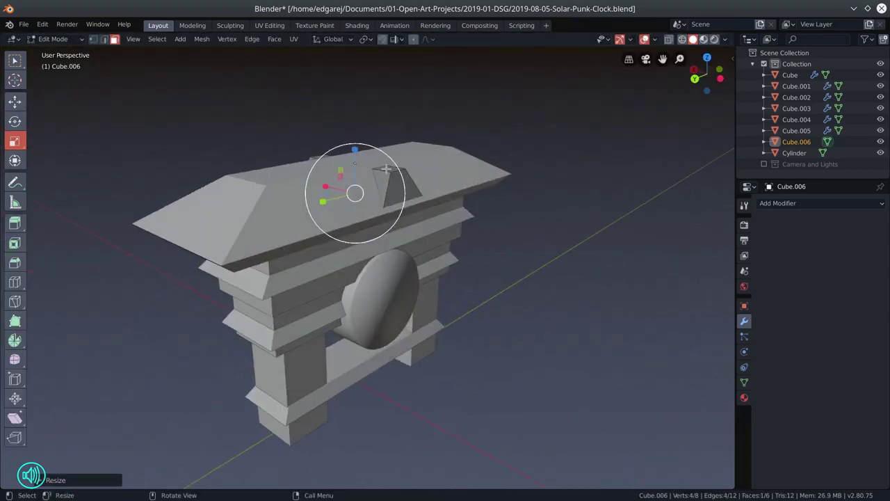
{"action": "left_click_drag", "start_coordinate": [322, 168], "coordinate": [351, 164]}
{"action": "left_click", "coordinate": [15, 103]}
{"action": "left_click_drag", "start_coordinate": [355, 124], "coordinate": [354, 120]}
{"action": "left_click_drag", "start_coordinate": [505, 302], "coordinate": [510, 288]}
- Use X-ray to select the block's bottom face and widen it along Y to form a triangular gable
{"action": "left_click", "coordinate": [405, 191]}
{"action": "left_click", "coordinate": [668, 40]}
{"action": "left_click", "coordinate": [357, 199]}
{"action": "left_click", "coordinate": [668, 40]}
{"action": "left_click", "coordinate": [14, 141]}
{"action": "left_click_drag", "start_coordinate": [326, 204], "coordinate": [271, 214]}
{"action": "left_click_drag", "start_coordinate": [550, 312], "coordinate": [550, 389]}
{"action": "key", "text": "Tab"}
{"action": "left_click", "coordinate": [586, 346]}
{"action": "key", "text": "Tab"}
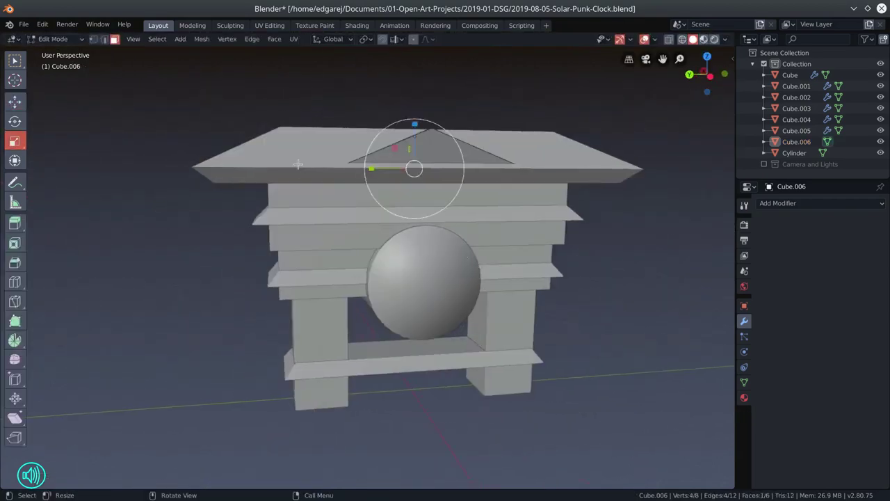
{"action": "key", "text": "Tab"}
- Select the roof's outer eave edge loop in Edit Mode and move it down along Z
{"action": "left_click", "coordinate": [278, 164]}
{"action": "key", "text": "Tab"}
{"action": "left_click", "coordinate": [229, 167], "text": "alt"}
{"action": "left_click_drag", "start_coordinate": [240, 183], "coordinate": [334, 183]}
{"action": "left_click", "coordinate": [14, 102]}
{"action": "left_click_drag", "start_coordinate": [296, 129], "coordinate": [297, 153]}
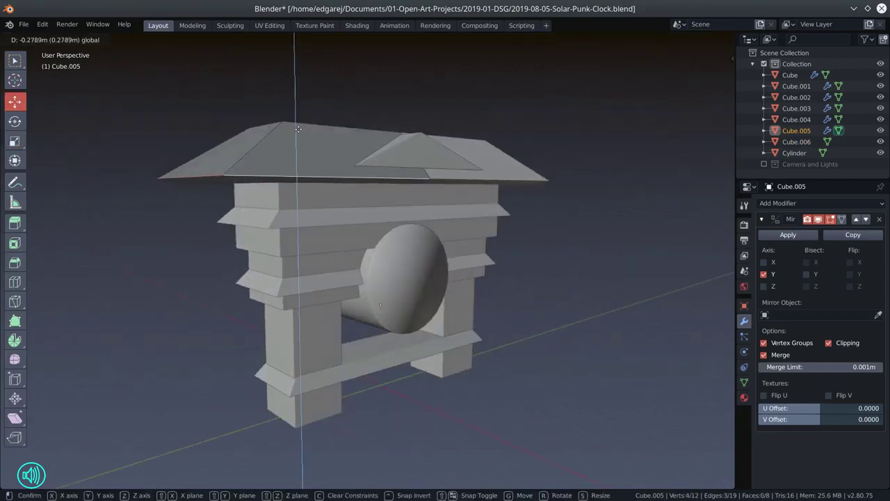
{"action": "left_click_drag", "start_coordinate": [347, 208], "coordinate": [431, 201]}
- Lower the gable's bottom face toward the roof's edge, return to Object Mode, and save the file
{"action": "key", "text": "Tab"}
{"action": "left_click", "coordinate": [382, 162]}
{"action": "key", "text": "Tab"}
{"action": "left_click_drag", "start_coordinate": [480, 223], "coordinate": [580, 292]}
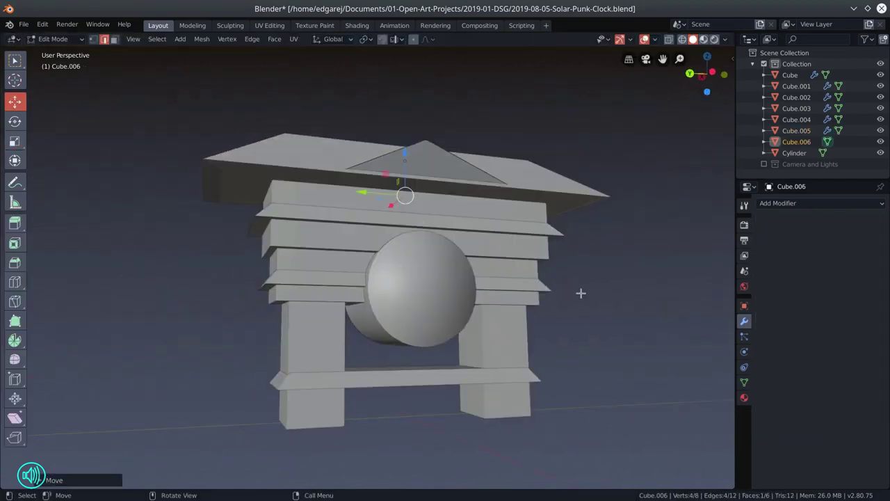
{"action": "key", "text": "Tab"}
{"action": "left_click", "coordinate": [636, 365]}
{"action": "left_click_drag", "start_coordinate": [618, 374], "coordinate": [634, 374]}
{"action": "left_click", "coordinate": [24, 24]}
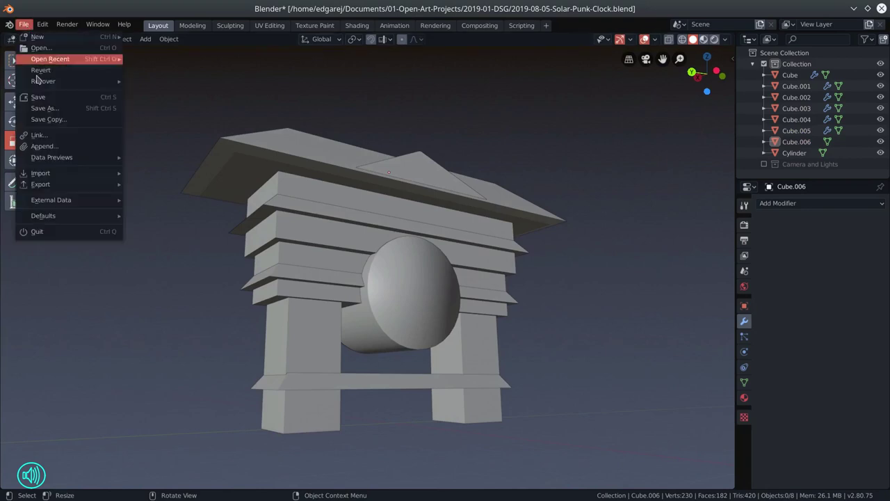
{"action": "left_click", "coordinate": [34, 93]}
- Select all parts of the clock, parent them to the roof object, and apply the object transform
{"action": "left_click_drag", "start_coordinate": [417, 327], "coordinate": [487, 299]}
{"action": "key", "text": "a"}
{"action": "left_click", "coordinate": [449, 241], "text": "shift"}
{"action": "key", "text": "ctrl+p"}
{"action": "left_click", "coordinate": [495, 342]}
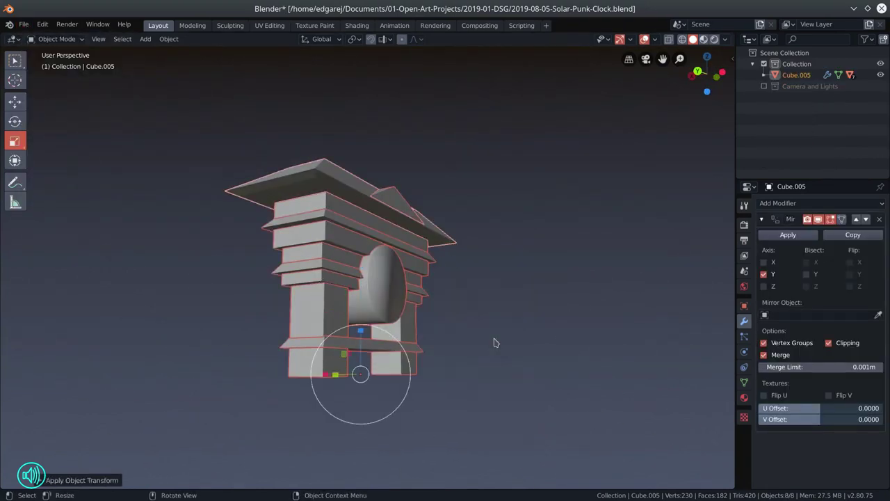
- Rescale the clock through its parent roof object and enable the Camera and Lights collection
{"action": "left_click", "coordinate": [446, 244]}
{"action": "key", "text": "s"}
{"action": "left_click", "coordinate": [367, 377]}
{"action": "left_click_drag", "start_coordinate": [445, 347], "coordinate": [503, 396]}
{"action": "scroll", "coordinate": [502, 397], "scroll_direction": "down", "scroll_amount": 5}
{"action": "left_click", "coordinate": [508, 389]}
{"action": "left_click", "coordinate": [764, 87]}
{"action": "left_click_drag", "start_coordinate": [514, 306], "coordinate": [703, 317]}
- Select the camera and lower it along Z to about 0.57 m
{"action": "left_click", "coordinate": [286, 273]}
{"action": "left_click", "coordinate": [14, 101]}
{"action": "left_click_drag", "start_coordinate": [226, 243], "coordinate": [175, 241]}
{"action": "left_click_drag", "start_coordinate": [252, 214], "coordinate": [258, 306]}
{"action": "left_click_drag", "start_coordinate": [285, 295], "coordinate": [343, 374]}
- In the top view, move the camera diagonally farther away from the clock
{"action": "key", "text": "KP_7"}
{"action": "key", "text": "g"}
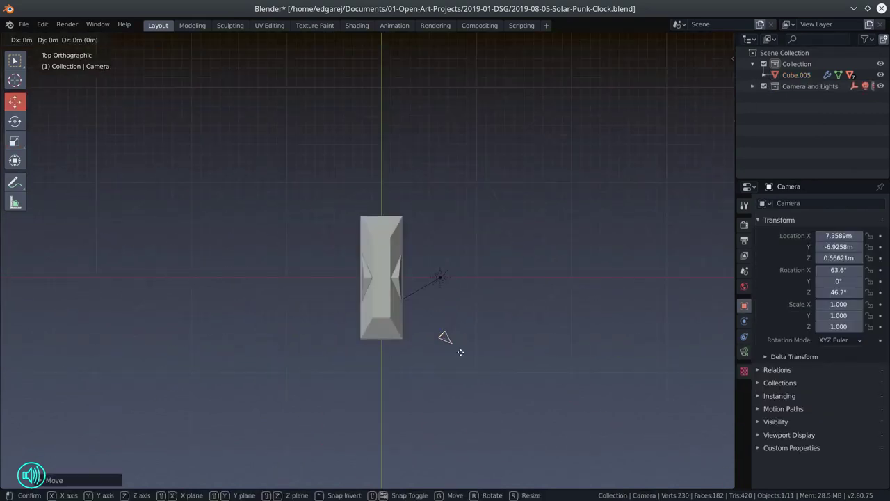
{"action": "left_click", "coordinate": [523, 380]}
{"action": "mouse_move", "coordinate": [523, 381]}
{"action": "left_mouse_down"}
{"action": "mouse_move", "coordinate": [536, 389]}
{"action": "mouse_move", "coordinate": [533, 379]}
{"action": "left_mouse_up"}
- In the camera view, raise the Camera-Target along Z to about 3.15 m and save the file
{"action": "key", "text": "KP_0"}
{"action": "left_click", "coordinate": [367, 260]}
{"action": "left_click_drag", "start_coordinate": [367, 226], "coordinate": [373, 148]}
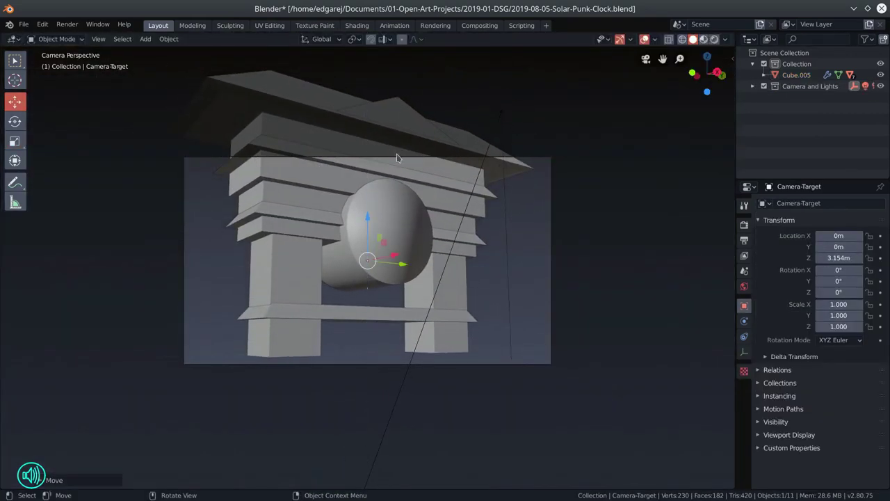
{"action": "left_click", "coordinate": [24, 24]}
{"action": "left_click", "coordinate": [40, 101]}
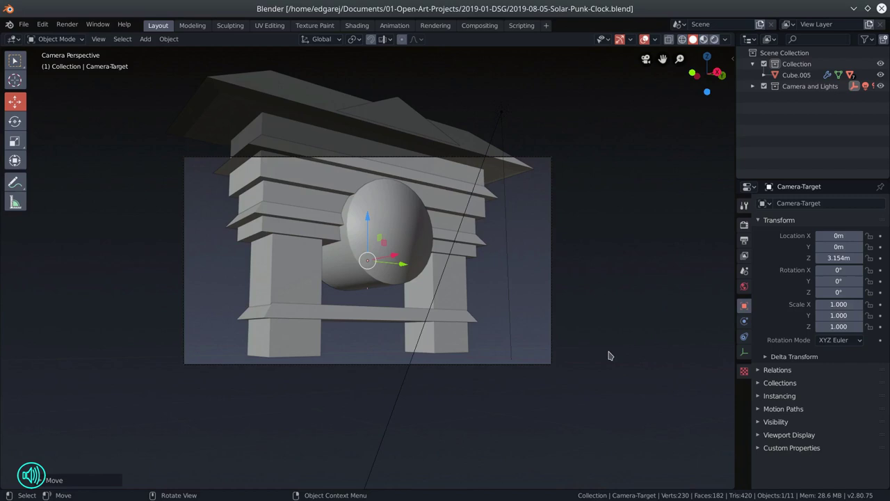
- In the output settings, set the render resolution to 3600 × 2600 px
{"action": "left_click", "coordinate": [744, 226]}
{"action": "left_click", "coordinate": [745, 241]}
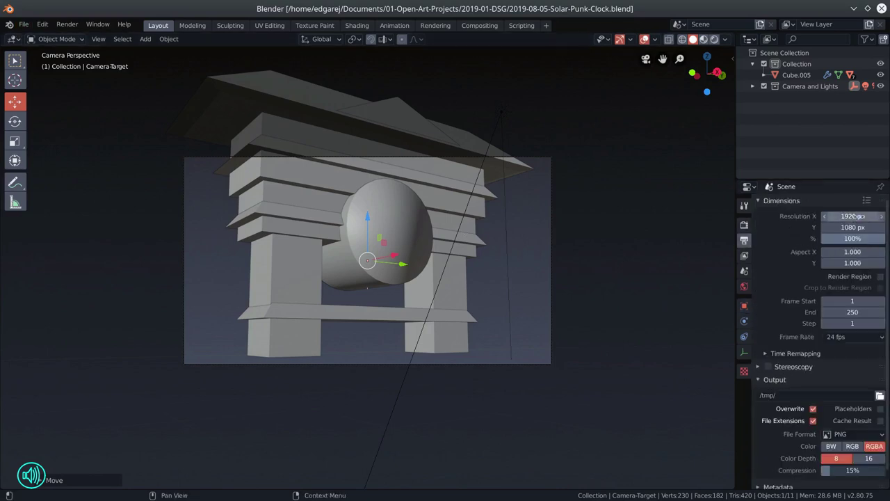
{"action": "double_click", "coordinate": [852, 216]}
{"action": "type", "text": "3600"}
{"action": "key", "text": "Return"}
{"action": "double_click", "coordinate": [852, 227]}
{"action": "type", "text": "2600"}
{"action": "key", "text": "Return"}
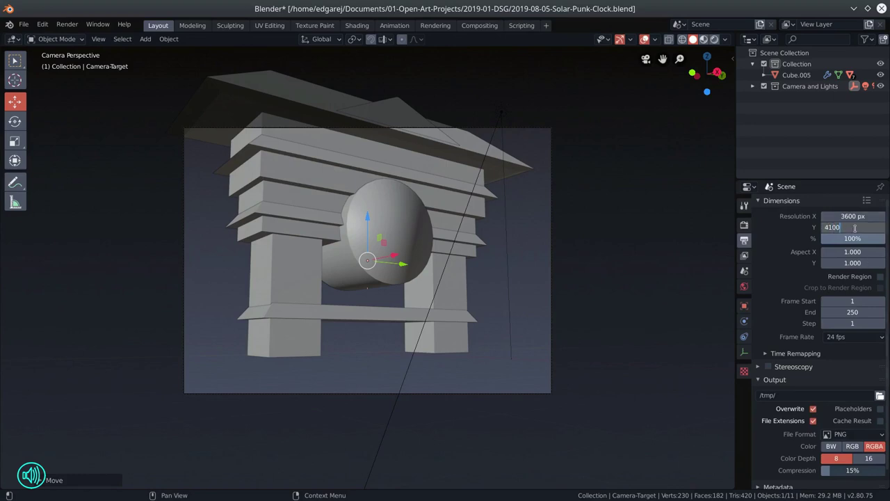
- Set the render resolution to 4100 px in X and 1800 px in Y
{"action": "key", "text": "Return"}
{"action": "left_click", "coordinate": [852, 216]}
{"action": "type", "text": "4100"}
{"action": "key", "text": "Return"}
{"action": "left_click", "coordinate": [852, 226]}
{"action": "type", "text": "1800"}
{"action": "key", "text": "Return"}
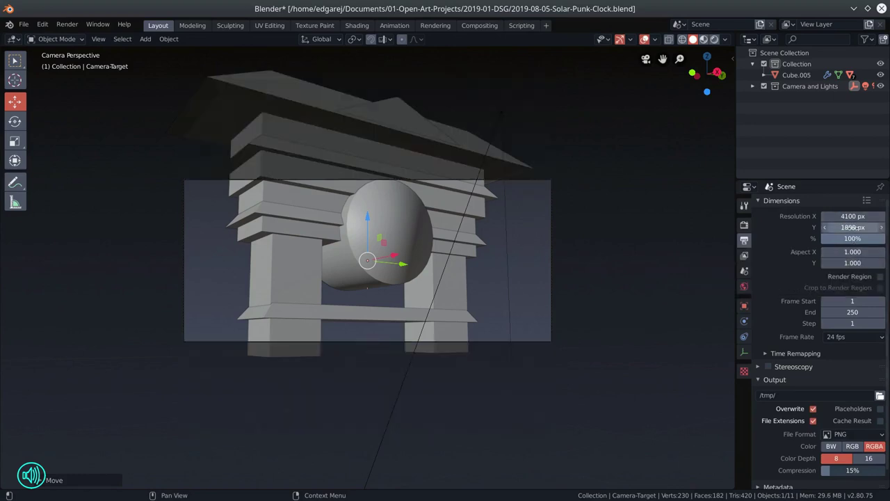
- Save the file and split the 3D viewport vertically, turning one half to a user perspective beside the camera view
{"action": "left_click", "coordinate": [24, 24]}
{"action": "left_click", "coordinate": [40, 96]}
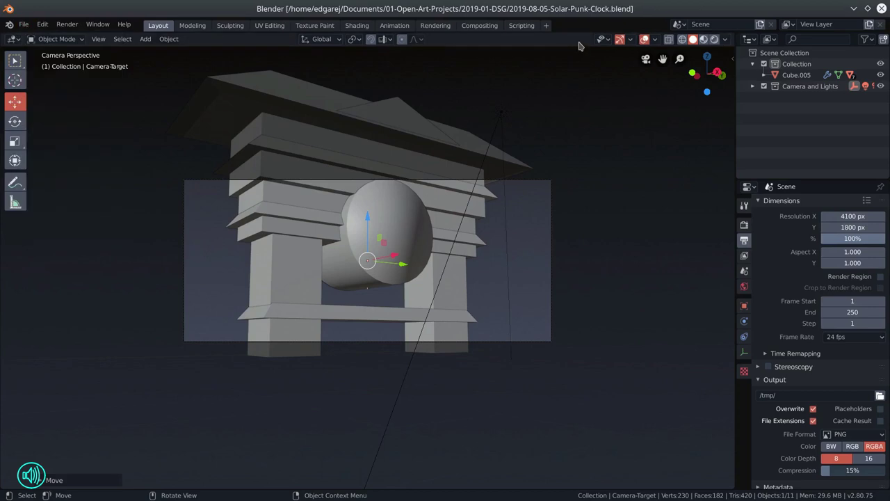
{"action": "right_click", "coordinate": [577, 32]}
{"action": "left_click", "coordinate": [572, 45]}
{"action": "left_click", "coordinate": [478, 159]}
{"action": "left_click_drag", "start_coordinate": [390, 278], "coordinate": [395, 310]}
{"action": "scroll", "coordinate": [378, 284], "scroll_direction": "down", "scroll_amount": 5}
- Scale up the clock uniformly in the user perspective view
{"action": "left_click", "coordinate": [238, 231]}
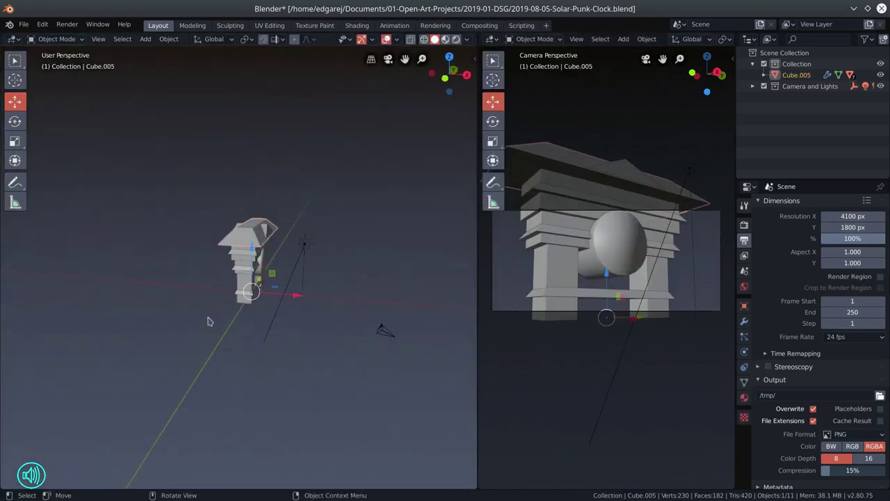
{"action": "left_click_drag", "start_coordinate": [208, 320], "coordinate": [150, 312]}
{"action": "left_click", "coordinate": [15, 141]}
{"action": "left_click_drag", "start_coordinate": [255, 321], "coordinate": [333, 313]}
{"action": "left_click_drag", "start_coordinate": [260, 294], "coordinate": [258, 294]}
{"action": "scroll", "coordinate": [278, 313], "scroll_direction": "down", "scroll_amount": 5}
{"action": "left_click_drag", "start_coordinate": [278, 316], "coordinate": [297, 366]}
- Select the camera for moving, view it from the top and open the scene properties
{"action": "left_click", "coordinate": [320, 324]}
{"action": "left_click", "coordinate": [15, 101]}
{"action": "key", "text": "KP_7"}
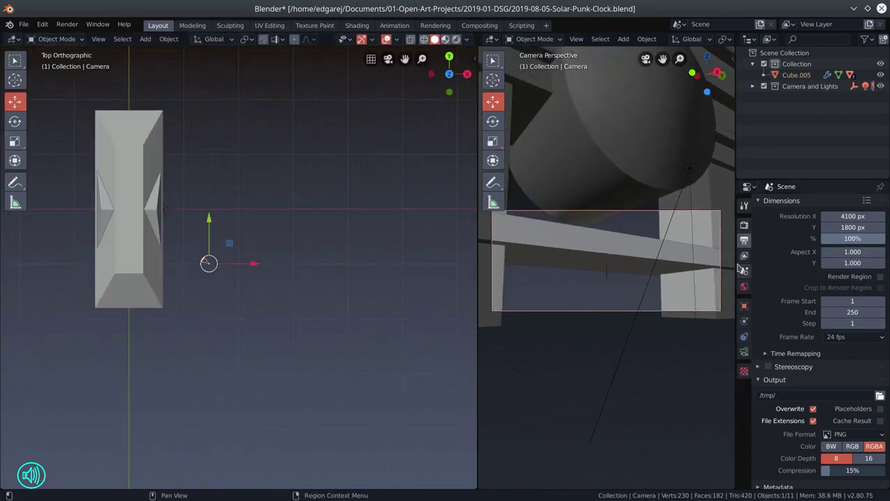
{"action": "left_click", "coordinate": [744, 270]}
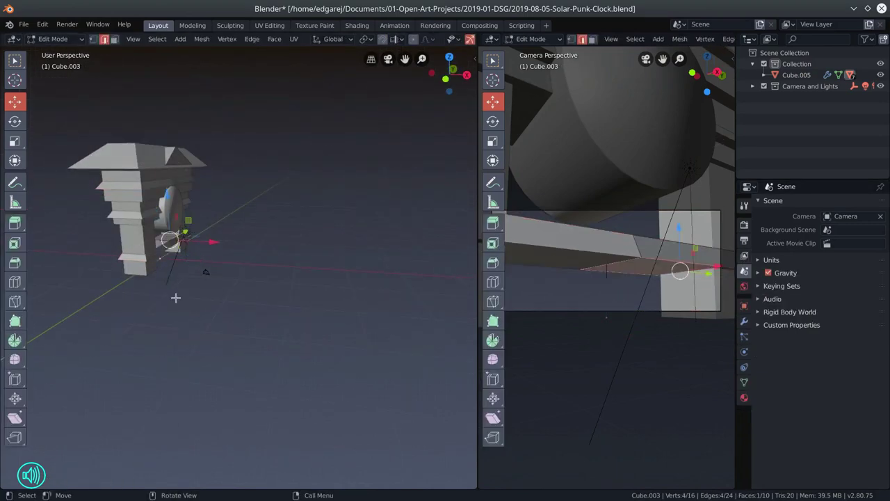
- With X-ray on, select the lower crossbeam trim's geometry in Edit Mode and separate the selection into its own object
{"action": "key", "text": "alt+z"}
{"action": "key", "text": "a"}
{"action": "key", "text": "alt+a"}
{"action": "key", "text": "b"}
{"action": "left_click_drag", "start_coordinate": [270, 295], "coordinate": [91, 227]}
{"action": "key", "text": "p"}
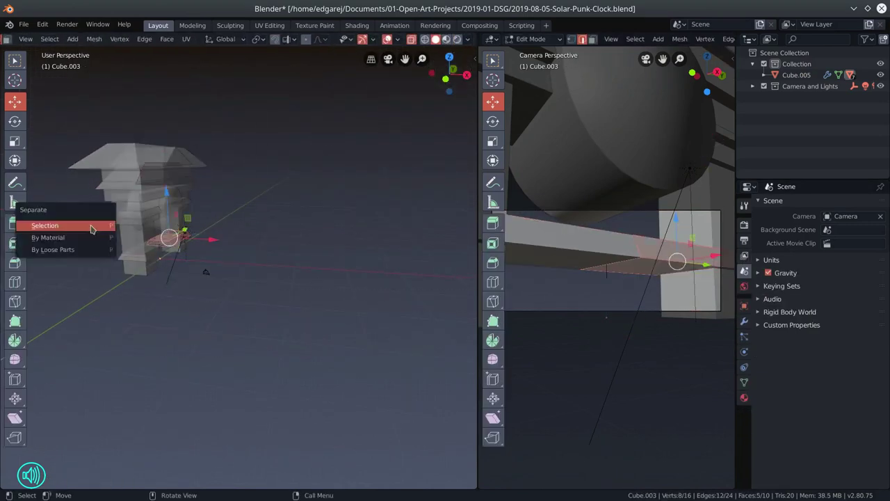
{"action": "left_click", "coordinate": [91, 228]}
- Return to Object Mode, lower the crossbeam trim along Z and turn off X-ray
{"action": "key", "text": "Tab"}
{"action": "key", "text": "g"}
{"action": "key", "text": "z"}
{"action": "left_click", "coordinate": [598, 285]}
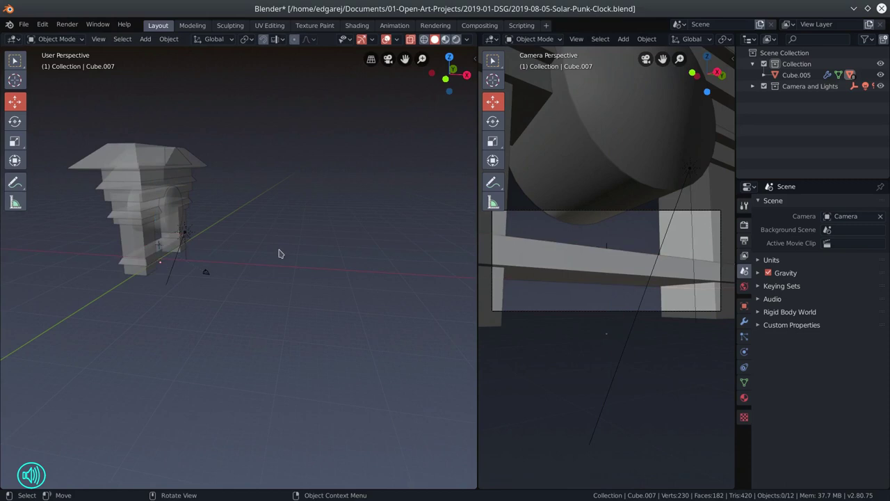
{"action": "left_click", "coordinate": [411, 39]}
- Apply All Transforms to every clock part and re-enable the Camera and Lights collection
{"action": "key", "text": "ctrl+a"}
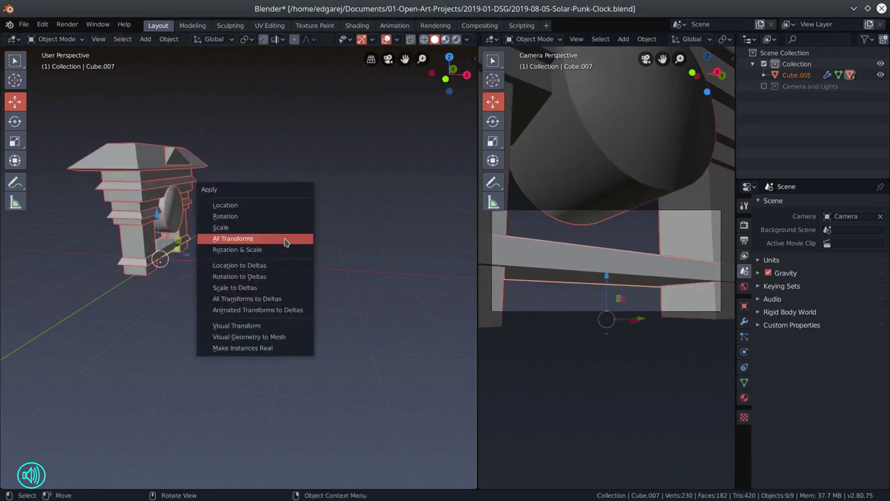
{"action": "left_click", "coordinate": [281, 238]}
{"action": "key", "text": "1"}
{"action": "left_click", "coordinate": [764, 86]}
- Save the file and move the camera farther away from the clock in the top view
{"action": "left_click", "coordinate": [214, 296]}
{"action": "left_click", "coordinate": [23, 25]}
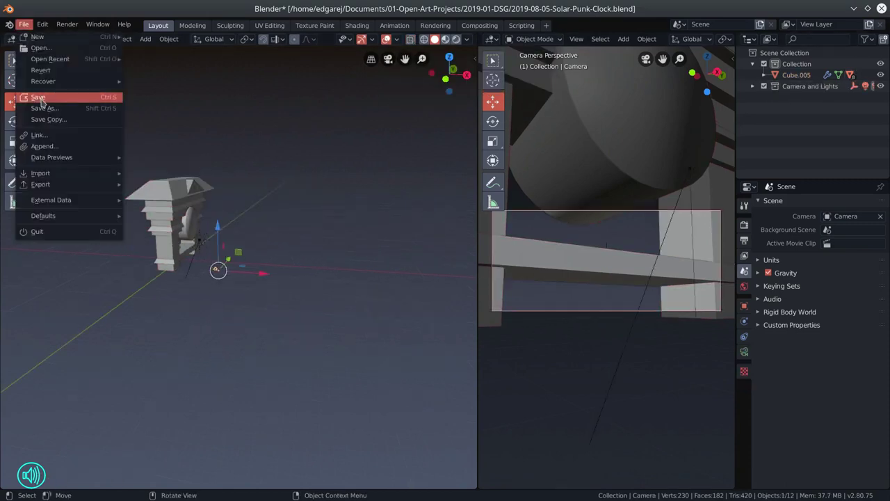
{"action": "left_click", "coordinate": [42, 97]}
{"action": "key", "text": "KP_7"}
{"action": "key", "text": "g"}
{"action": "left_click", "coordinate": [353, 335]}
- Lower the camera about 0.24 m along Z in the front view and raise the Camera-Target along Z
{"action": "key", "text": "KP_1"}
{"action": "left_click_drag", "start_coordinate": [369, 228], "coordinate": [369, 225]}
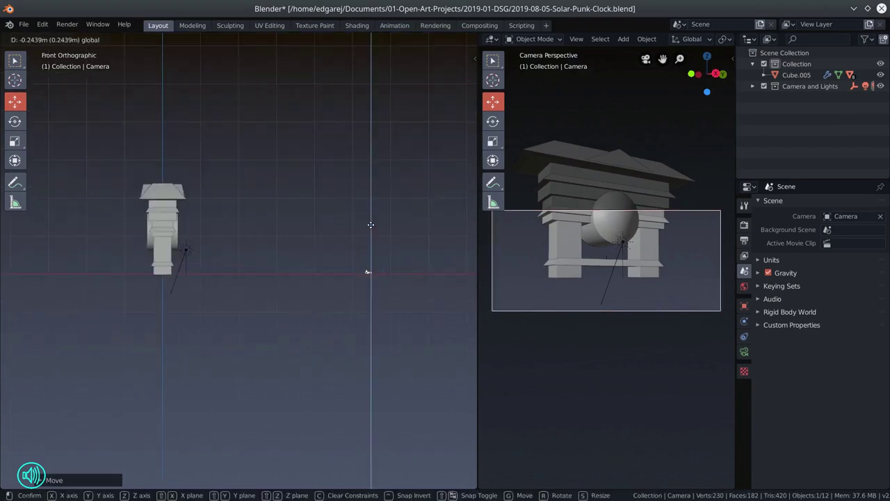
{"action": "left_click", "coordinate": [604, 263]}
{"action": "left_click", "coordinate": [752, 87]}
{"action": "left_click", "coordinate": [803, 109]}
{"action": "left_click_drag", "start_coordinate": [200, 210], "coordinate": [199, 192]}
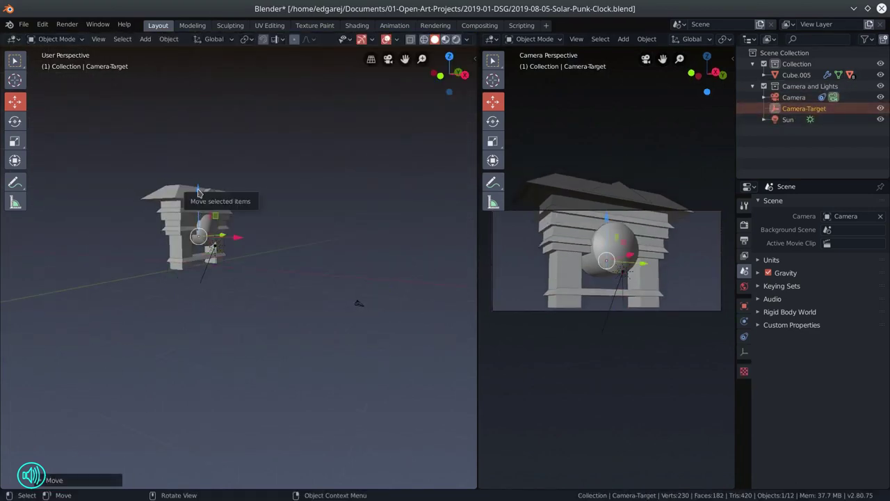
- Try focal lengths of 25 mm and 35 mm on the camera
{"action": "left_click", "coordinate": [360, 304]}
{"action": "left_click", "coordinate": [744, 351]}
{"action": "left_click", "coordinate": [841, 254]}
{"action": "type", "text": "25"}
{"action": "key", "text": "Return"}
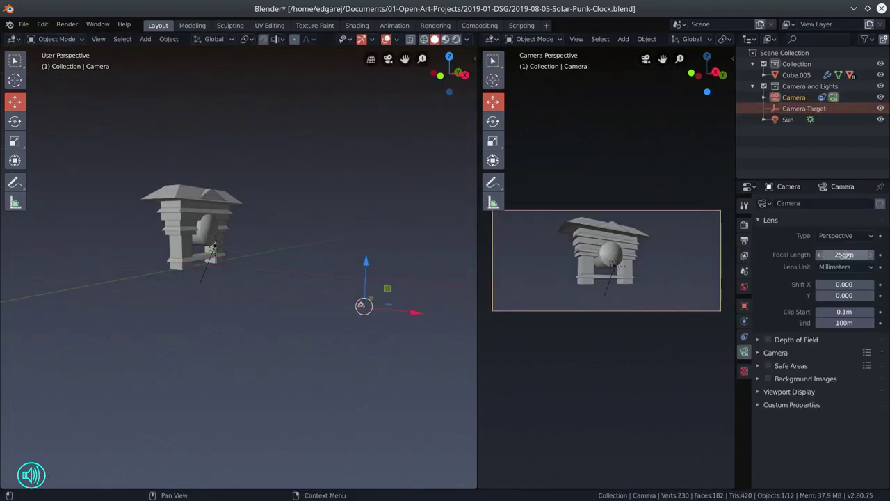
{"action": "left_click", "coordinate": [840, 254]}
{"action": "type", "text": "35"}
{"action": "key", "text": "Return"}
- Raise the Camera-Target along Z and shift it slightly in negative Y
{"action": "left_click", "coordinate": [775, 110]}
{"action": "left_click_drag", "start_coordinate": [198, 190], "coordinate": [198, 176]}
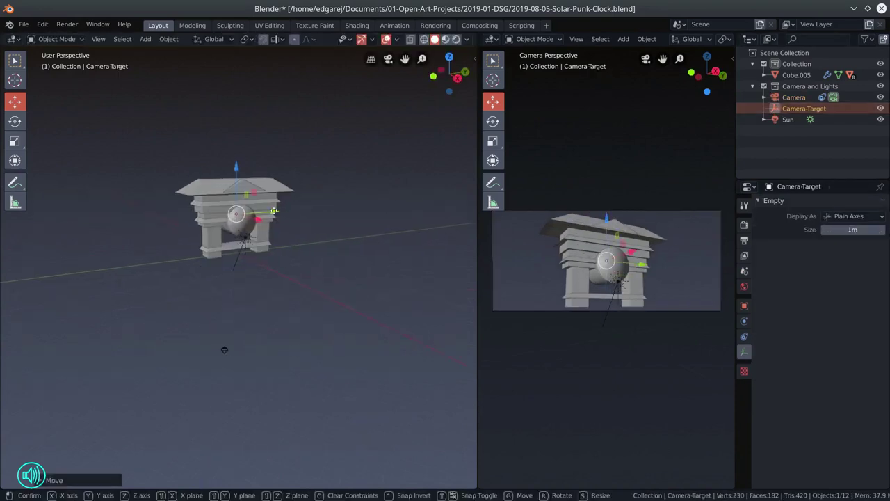
{"action": "left_click_drag", "start_coordinate": [276, 211], "coordinate": [263, 213]}
{"action": "left_click_drag", "start_coordinate": [223, 170], "coordinate": [223, 168]}
- Select the camera, try a 20 mm focal length and settle on 27 mm
{"action": "left_click", "coordinate": [224, 349]}
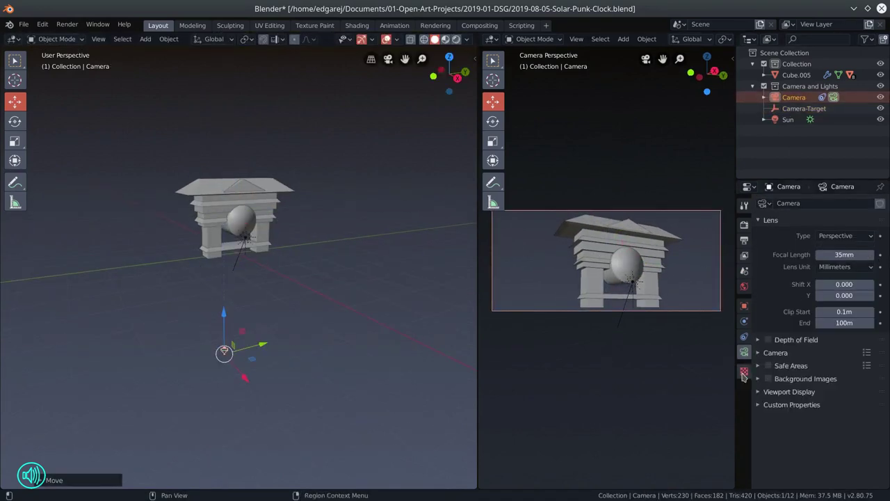
{"action": "left_click", "coordinate": [840, 255]}
{"action": "type", "text": "20"}
{"action": "key", "text": "Return"}
{"action": "left_click", "coordinate": [840, 255]}
{"action": "type", "text": "27"}
{"action": "key", "text": "Return"}
- Shift the camera slightly in negative Y and about 7.6 m in negative X
{"action": "left_click_drag", "start_coordinate": [260, 344], "coordinate": [244, 346]}
{"action": "left_click_drag", "start_coordinate": [223, 383], "coordinate": [204, 361]}
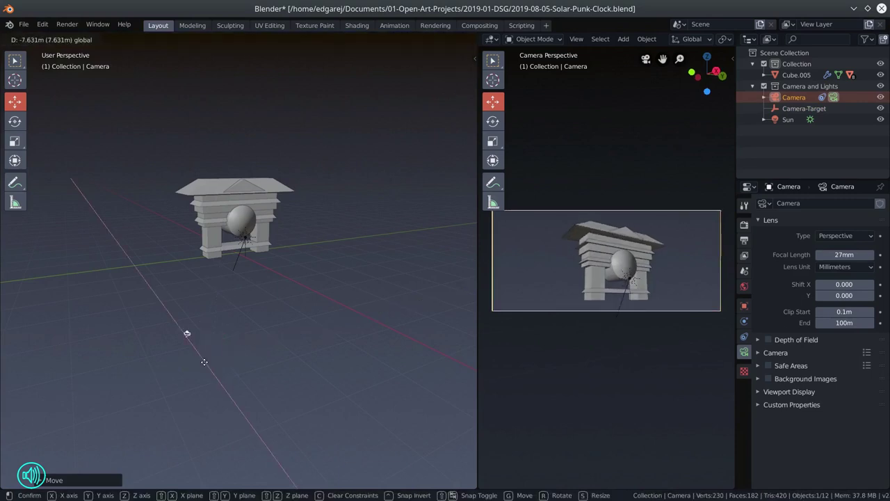
{"action": "left_click", "coordinate": [204, 361]}
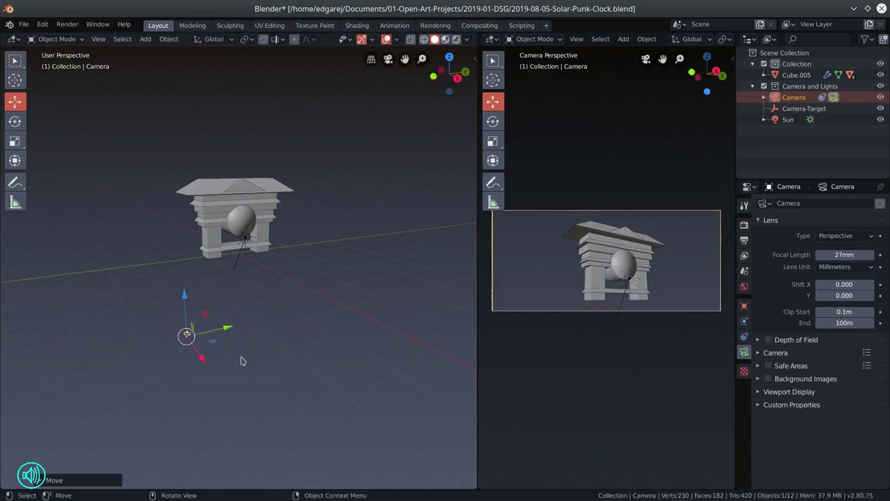
- Rename the Cube.005 object to "wall clock" and save the file
{"action": "double_click", "coordinate": [792, 76]}
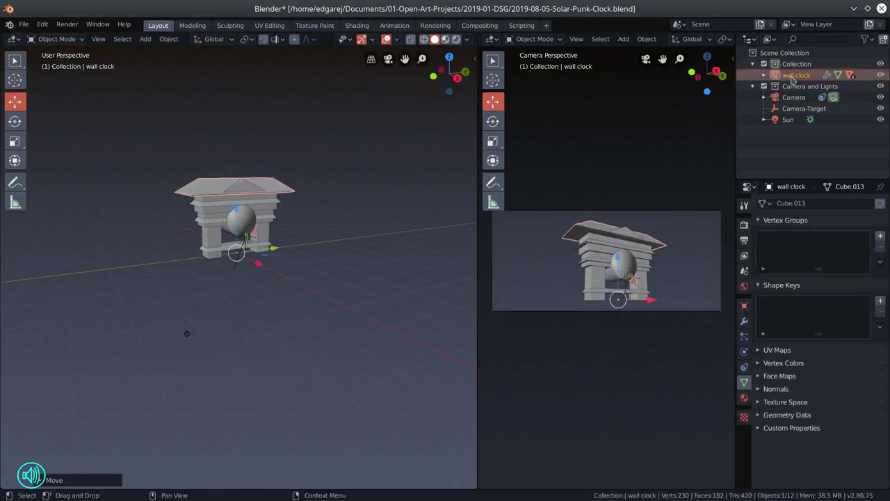
{"action": "key", "text": "ctrl+s"}
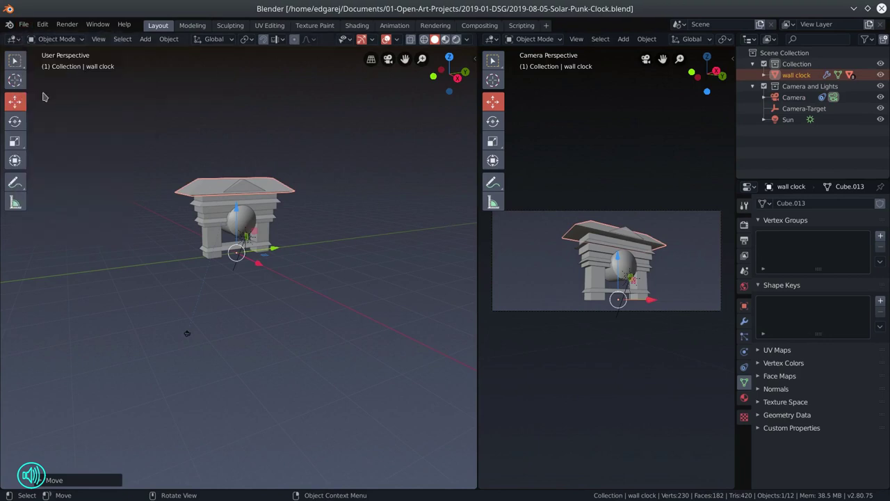
- Raise the Camera-Target slightly along Z and save the file again
{"action": "left_click", "coordinate": [798, 108]}
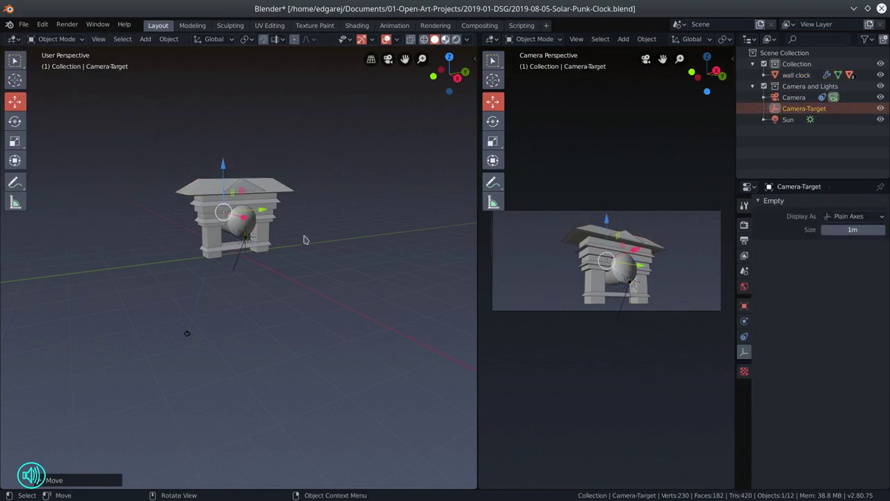
{"action": "left_click", "coordinate": [24, 26]}
{"action": "left_click", "coordinate": [34, 99]}
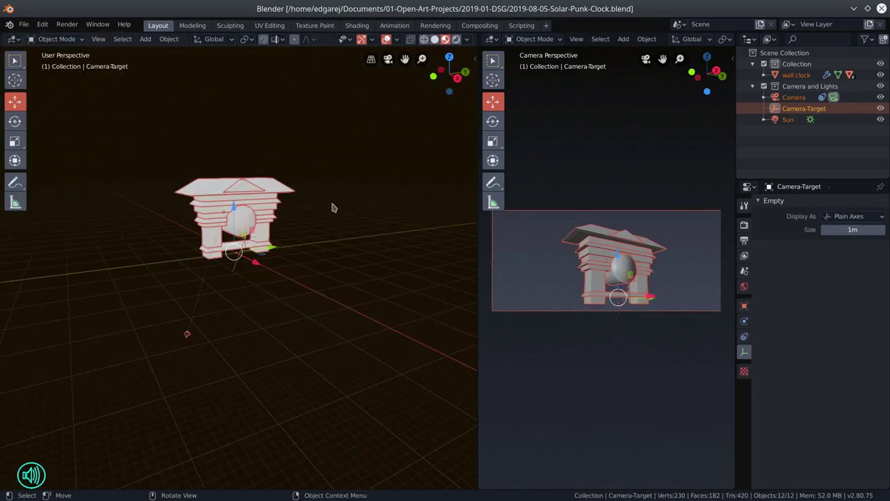
- Name the roof's material "red" and give it a light red base color
{"action": "left_click", "coordinate": [744, 397]}
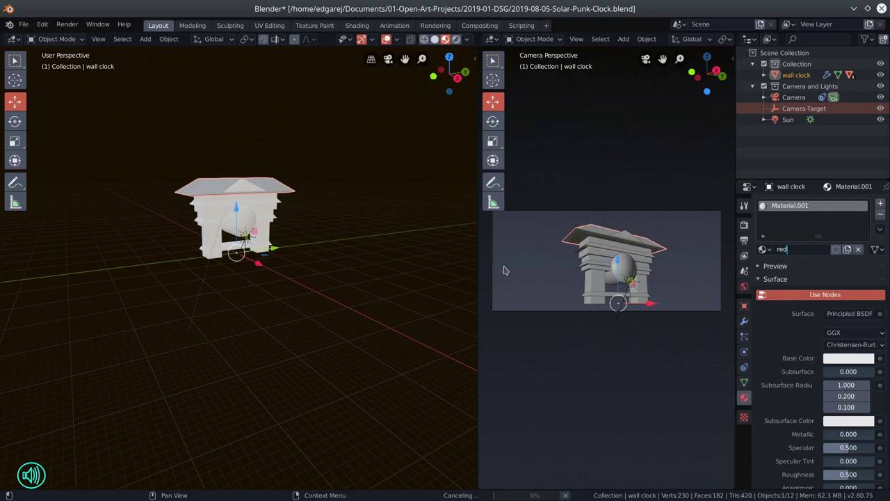
{"action": "key", "text": "Return"}
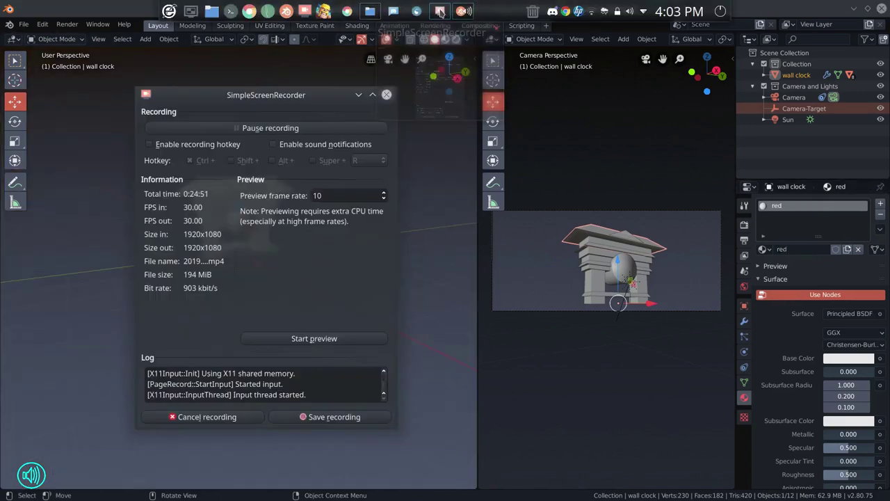
{"action": "left_click", "coordinate": [433, 10]}
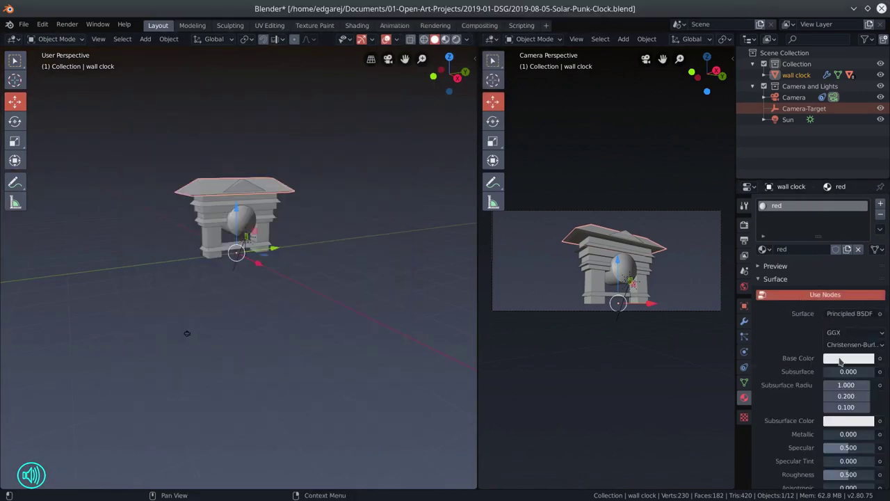
{"action": "left_click", "coordinate": [840, 361]}
{"action": "left_click", "coordinate": [817, 272]}
{"action": "mouse_move", "coordinate": [866, 214]}
{"action": "left_mouse_down"}
{"action": "mouse_move", "coordinate": [866, 224]}
{"action": "mouse_move", "coordinate": [866, 214]}
{"action": "left_mouse_up"}
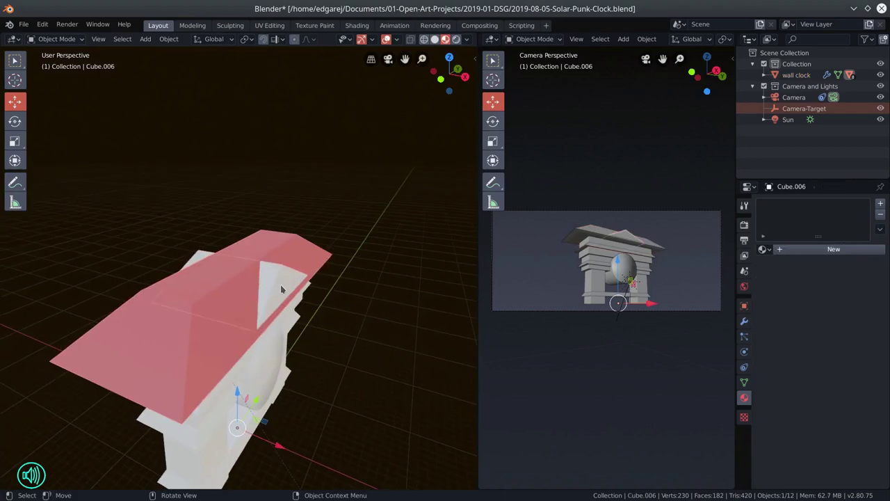
{"action": "key", "text": "Tab"}
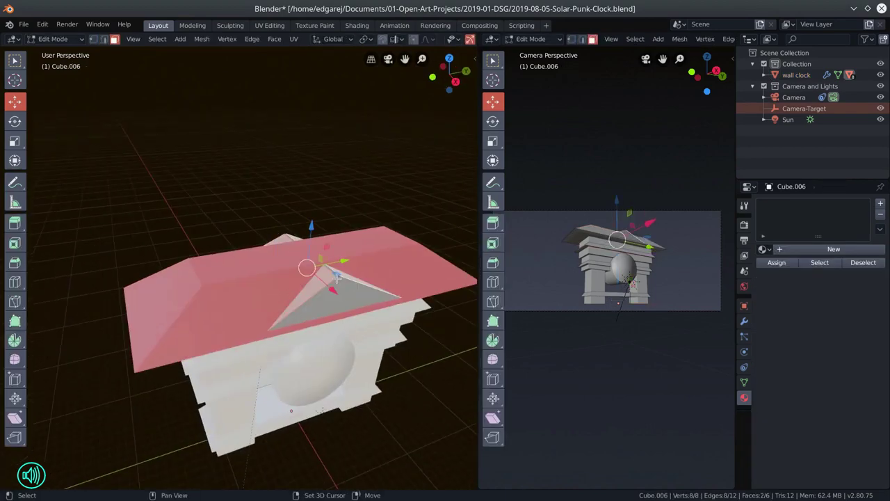
{"action": "left_click", "coordinate": [763, 249]}
{"action": "left_click", "coordinate": [667, 266]}
{"action": "left_click", "coordinate": [858, 249]}
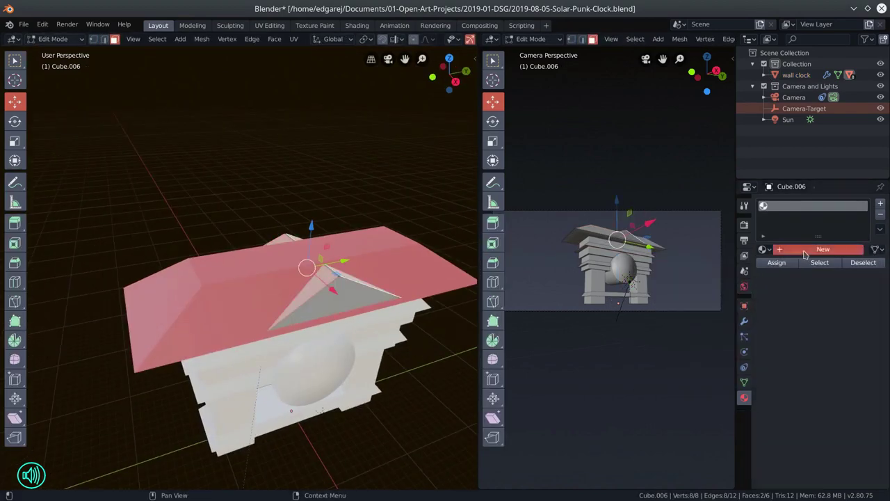
- Create a new material named "red2" for the gable and give it a dark red base color
{"action": "left_click", "coordinate": [806, 250]}
{"action": "double_click", "coordinate": [803, 250]}
{"action": "type", "text": "red2"}
{"action": "key", "text": "Return"}
{"action": "key", "text": "Tab"}
{"action": "left_click", "coordinate": [844, 359]}
{"action": "left_click", "coordinate": [815, 264]}
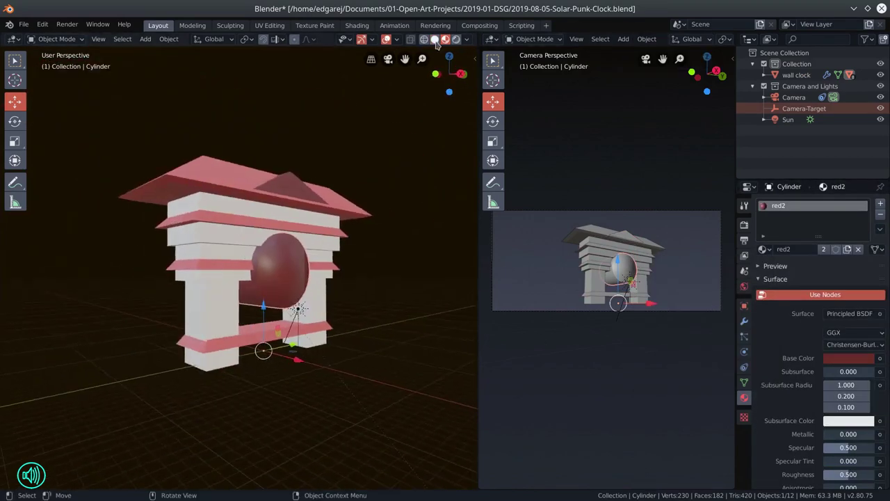
- Set the user view to Solid shading and the camera view to LookDev shading, and save the file
{"action": "left_click", "coordinate": [435, 39]}
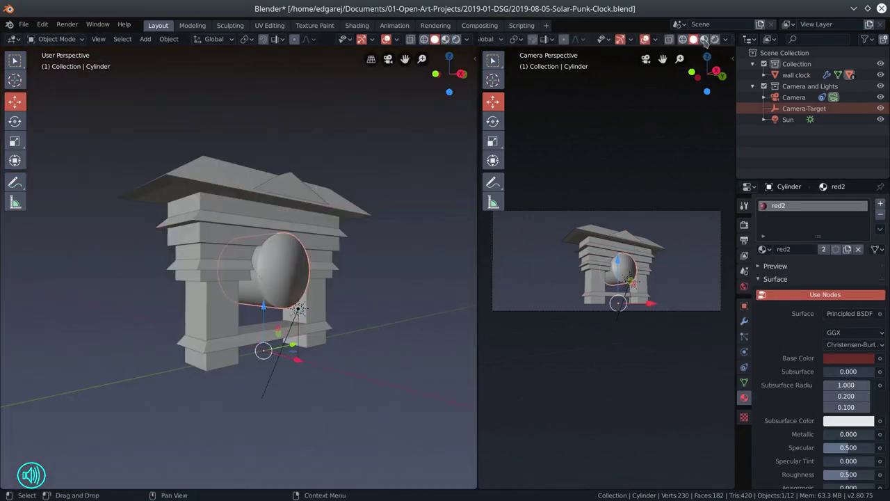
{"action": "left_click", "coordinate": [703, 39]}
{"action": "left_click", "coordinate": [24, 24]}
{"action": "left_click", "coordinate": [39, 98]}
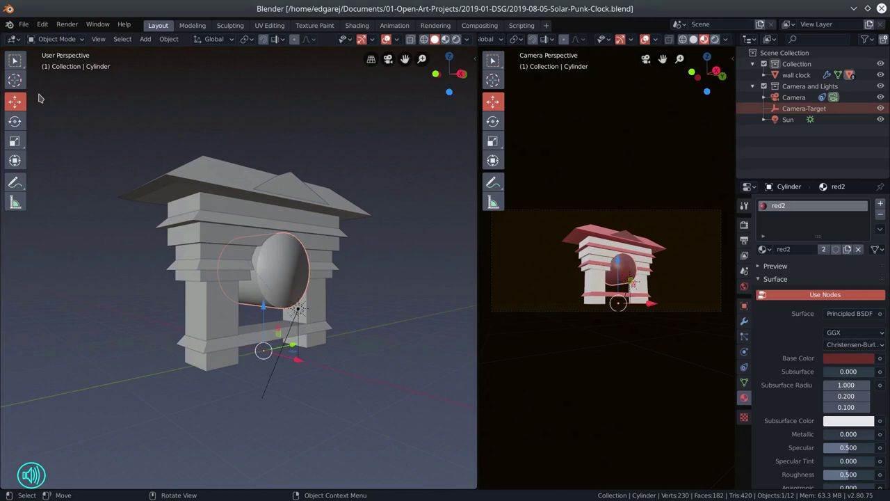
- Make Collection the active collection and save the file
{"action": "scroll", "coordinate": [292, 375], "scroll_direction": "down", "scroll_amount": 4}
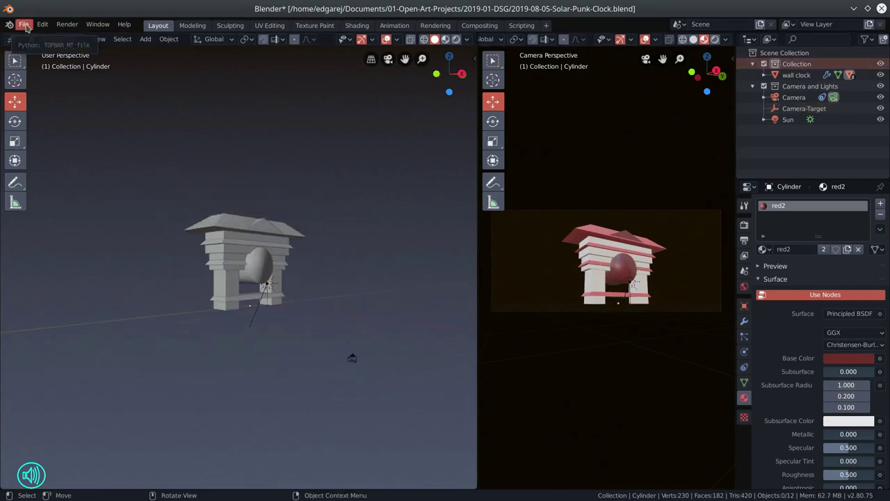
{"action": "left_click", "coordinate": [24, 24]}
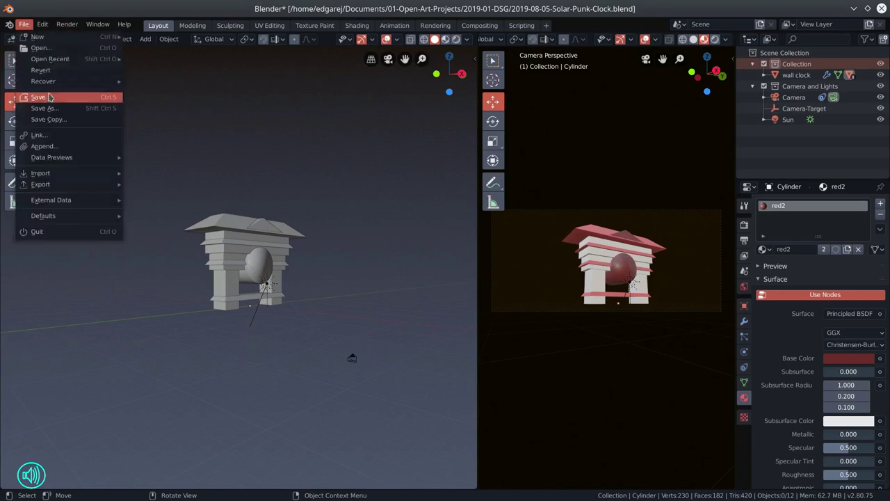
{"action": "left_click", "coordinate": [40, 94]}
- Add a mesh cube and isolate it in local view
{"action": "left_click", "coordinate": [145, 39]}
{"action": "mouse_move", "coordinate": [162, 53]}
{"action": "left_click", "coordinate": [239, 62]}
{"action": "key", "text": "KP_Divide"}
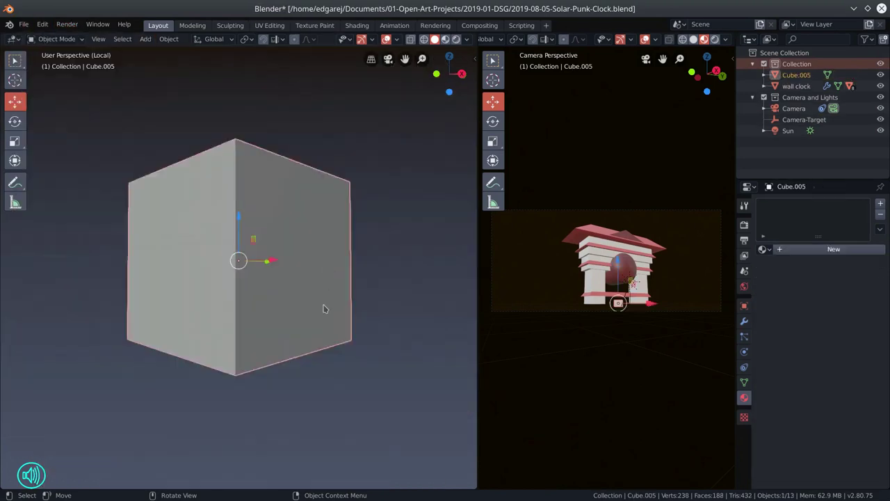
- In Edit Mode, raise the cube's geometry along Z into a tall block above the origin and move its +X face inward
{"action": "key", "text": "Tab"}
{"action": "scroll", "coordinate": [299, 306], "scroll_direction": "down", "scroll_amount": 6}
{"action": "left_click_drag", "start_coordinate": [239, 150], "coordinate": [239, 101]}
{"action": "left_click", "coordinate": [243, 195]}
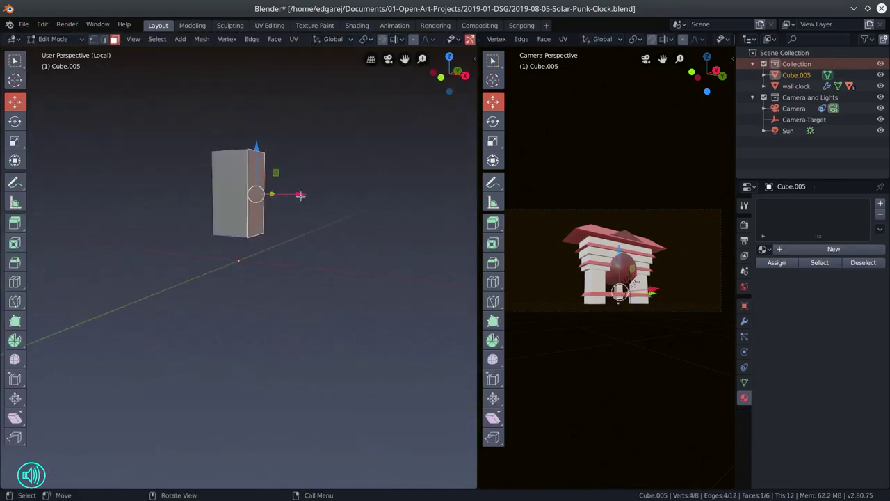
{"action": "left_click_drag", "start_coordinate": [300, 196], "coordinate": [281, 196]}
{"action": "key", "text": "Tab"}
{"action": "key", "text": "Tab"}
- Add a centred vertical loop cut to the tall block
{"action": "key", "text": "ctrl+r"}
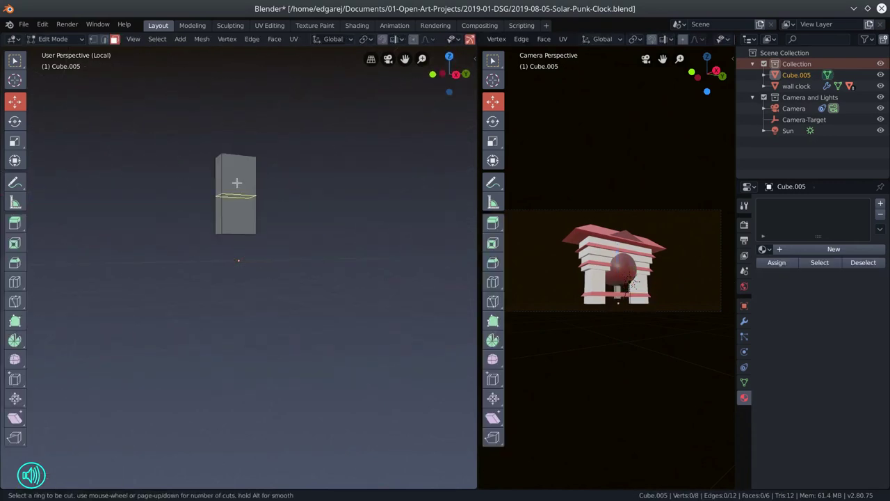
{"action": "left_click", "coordinate": [237, 159]}
{"action": "right_click", "coordinate": [238, 160]}
- With X-ray on, select the +Y half of the block and delete it
{"action": "scroll", "coordinate": [347, 39], "scroll_direction": "down", "scroll_amount": 5}
{"action": "left_click", "coordinate": [412, 39]}
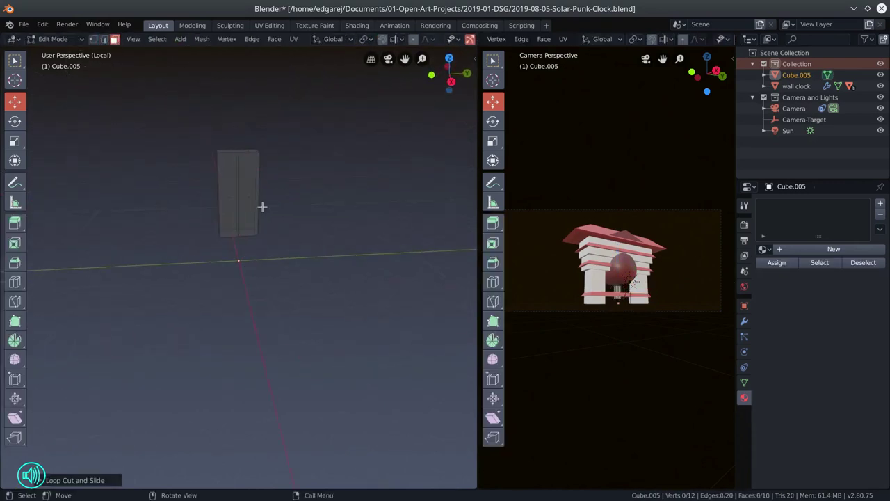
{"action": "key", "text": "b"}
{"action": "left_click_drag", "start_coordinate": [286, 278], "coordinate": [244, 139]}
{"action": "key", "text": "x"}
{"action": "left_click", "coordinate": [334, 294]}
- Add a Mirror modifier to the half block, mirrored across Y with clipping enabled
{"action": "key", "text": "Tab"}
{"action": "left_click", "coordinate": [744, 320]}
{"action": "left_click", "coordinate": [792, 203]}
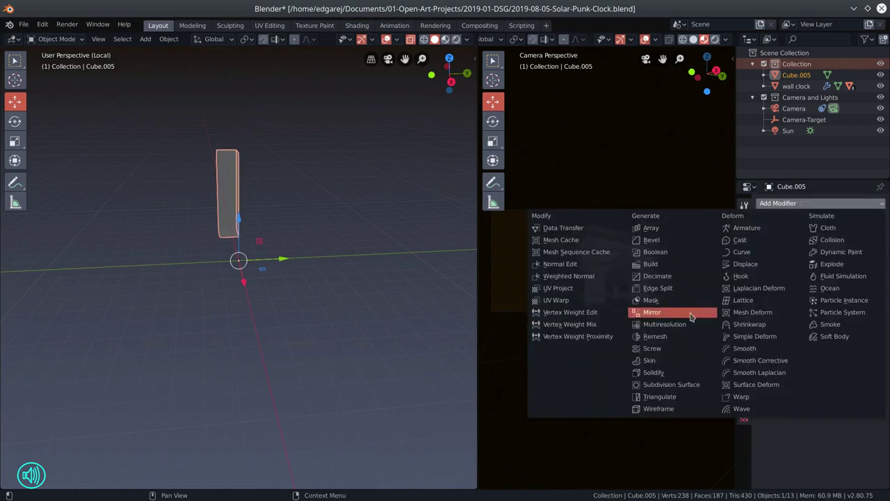
{"action": "left_click", "coordinate": [690, 313]}
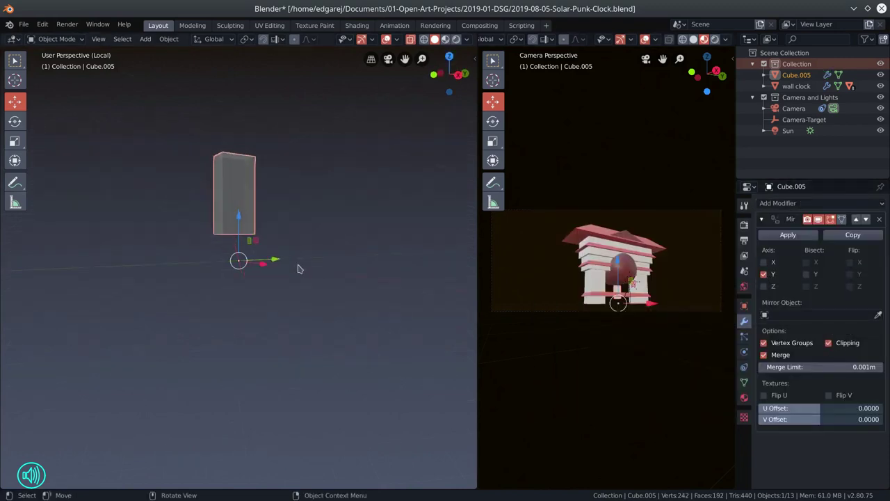
- In Edit Mode, add a horizontal loop cut across the block from the side view
{"action": "key", "text": "Tab"}
{"action": "key", "text": "KP_3"}
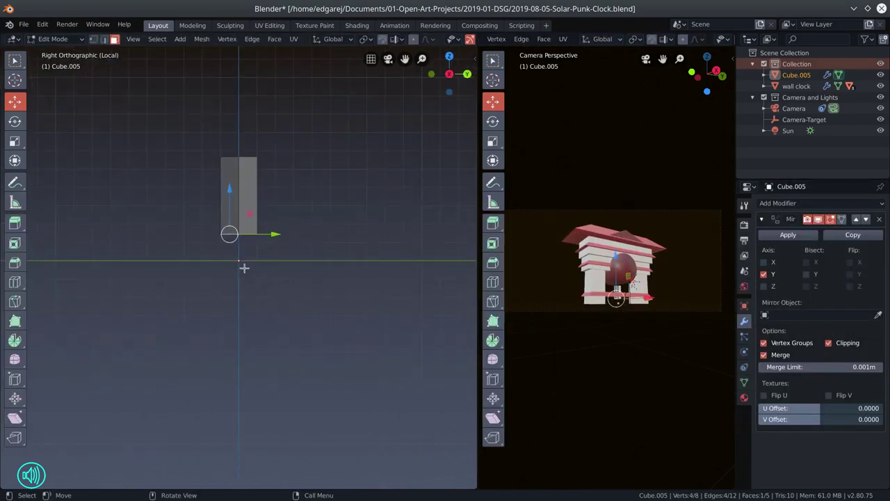
{"action": "scroll", "coordinate": [240, 269], "scroll_direction": "up", "scroll_amount": 3}
{"action": "left_click_drag", "start_coordinate": [222, 272], "coordinate": [221, 350]}
{"action": "key", "text": "ctrl+r"}
{"action": "left_click", "coordinate": [225, 232]}
{"action": "left_click", "coordinate": [226, 247]}
- With mirror display and clipping switched off, move the block's bottom vertices outward along -Y to splay the leg
{"action": "scroll", "coordinate": [236, 292], "scroll_direction": "up", "scroll_amount": 4}
{"action": "left_click_drag", "start_coordinate": [238, 304], "coordinate": [235, 284]}
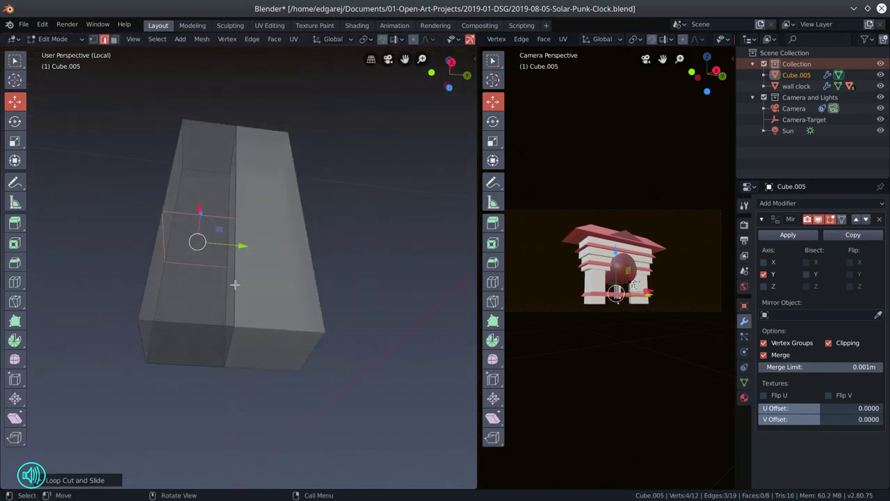
{"action": "left_click", "coordinate": [818, 222]}
{"action": "left_click", "coordinate": [145, 361], "text": "shift"}
{"action": "left_click", "coordinate": [139, 321], "text": "shift"}
{"action": "left_click_drag", "start_coordinate": [229, 347], "coordinate": [180, 345]}
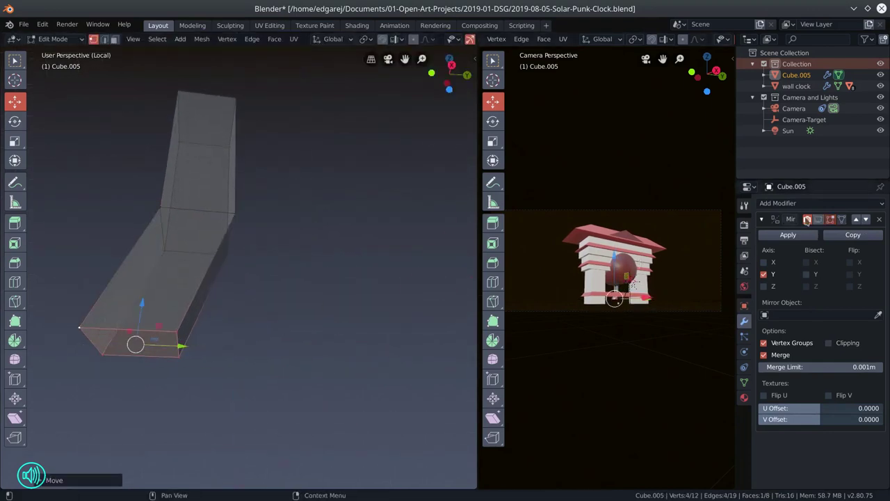
- Turn the mirror display and clipping back on, and fill the face between the leg's selected vertices
{"action": "left_click", "coordinate": [818, 219]}
{"action": "left_click", "coordinate": [828, 343]}
{"action": "left_click", "coordinate": [177, 333]}
{"action": "left_click", "coordinate": [189, 367], "text": "shift"}
{"action": "key", "text": "f"}
{"action": "scroll", "coordinate": [241, 389], "scroll_direction": "down", "scroll_amount": 5}
{"action": "key", "text": "Tab"}
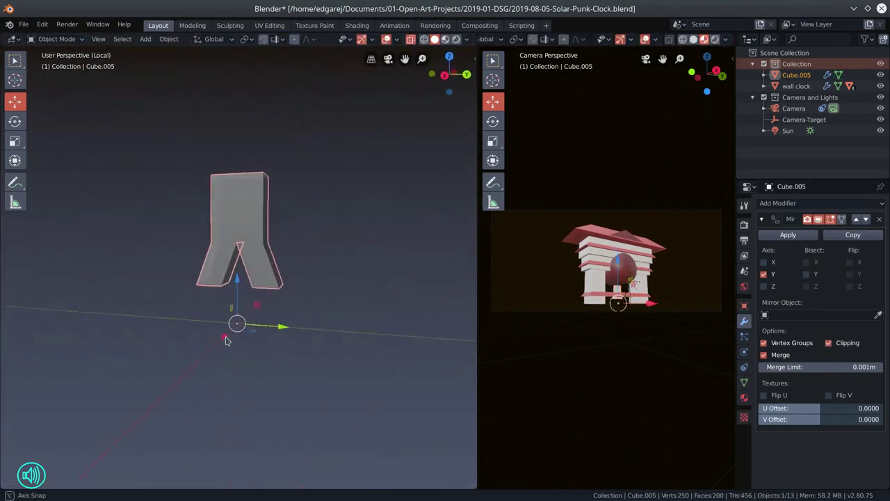
- In Edit Mode, select the bottom face of the leg and lower it along Z to lengthen both legs
{"action": "key", "text": "Tab"}
{"action": "key", "text": "3"}
{"action": "left_click", "coordinate": [209, 290]}
{"action": "left_click_drag", "start_coordinate": [208, 248], "coordinate": [209, 271]}
{"action": "key", "text": "Tab"}
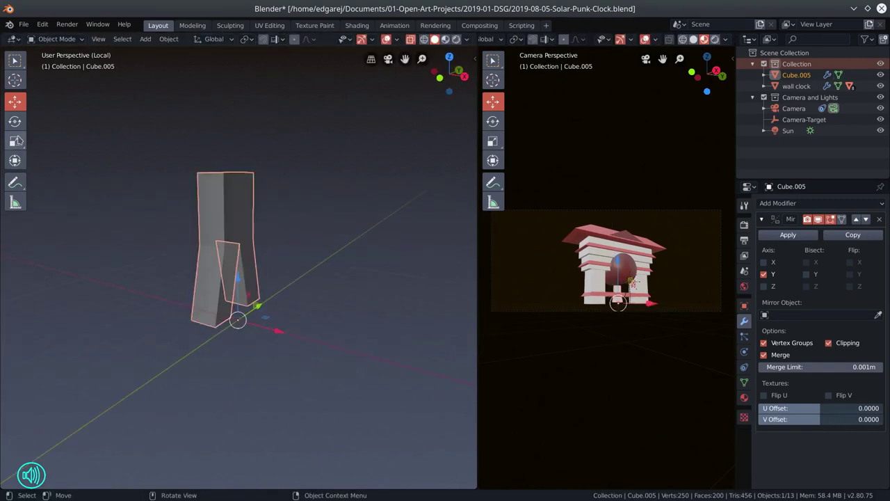
- Scale the figure thinner along X and extrude a narrower head block from its top in Edit Mode
{"action": "left_click", "coordinate": [15, 141]}
{"action": "left_click_drag", "start_coordinate": [277, 328], "coordinate": [261, 325]}
{"action": "key", "text": "Tab"}
{"action": "key", "text": "e"}
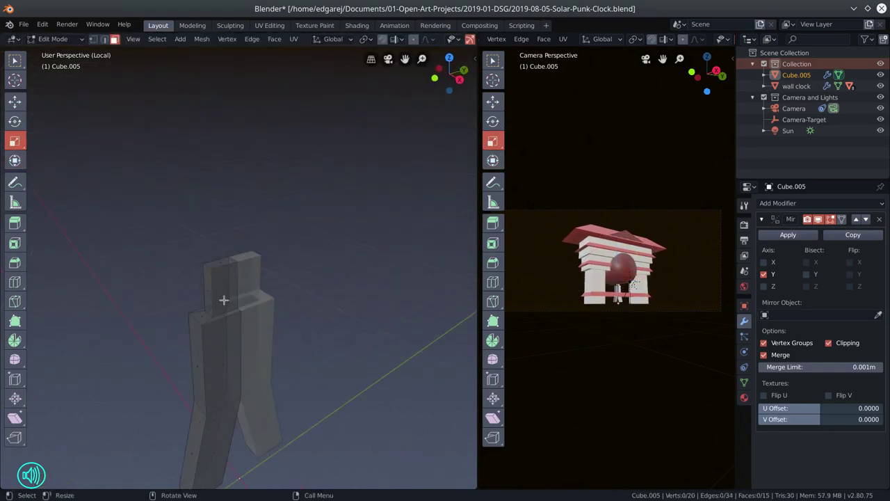
- Select the outer side faces of the leg, torso and head, and move them inward along Y to slim the figure
{"action": "left_click", "coordinate": [198, 366]}
{"action": "left_click", "coordinate": [207, 283], "text": "shift"}
{"action": "left_click", "coordinate": [191, 448], "text": "shift"}
{"action": "left_click", "coordinate": [15, 102]}
{"action": "left_click_drag", "start_coordinate": [242, 302], "coordinate": [250, 302]}
{"action": "key", "text": "Tab"}
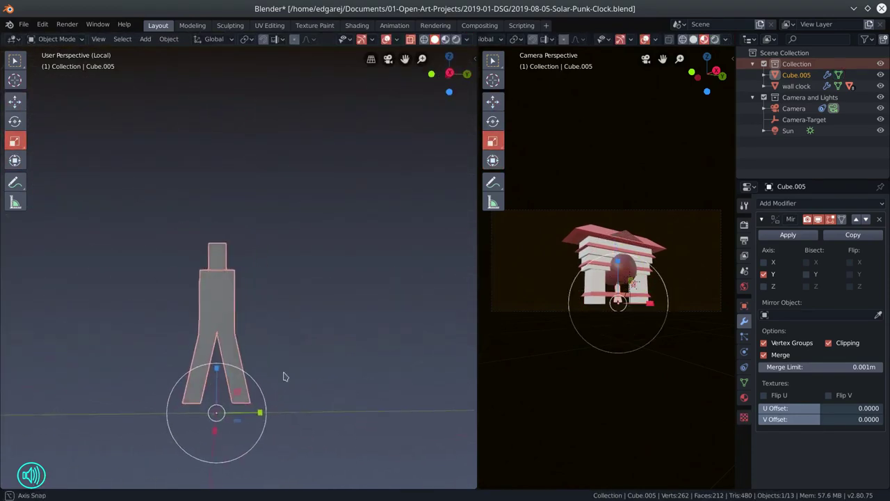
- In Edit Mode, select the head's face and raise it slightly along Z
{"action": "key", "text": "Tab"}
{"action": "left_click", "coordinate": [222, 262]}
{"action": "left_click_drag", "start_coordinate": [223, 217], "coordinate": [222, 210]}
{"action": "key", "text": "Tab"}
{"action": "left_click", "coordinate": [234, 315]}
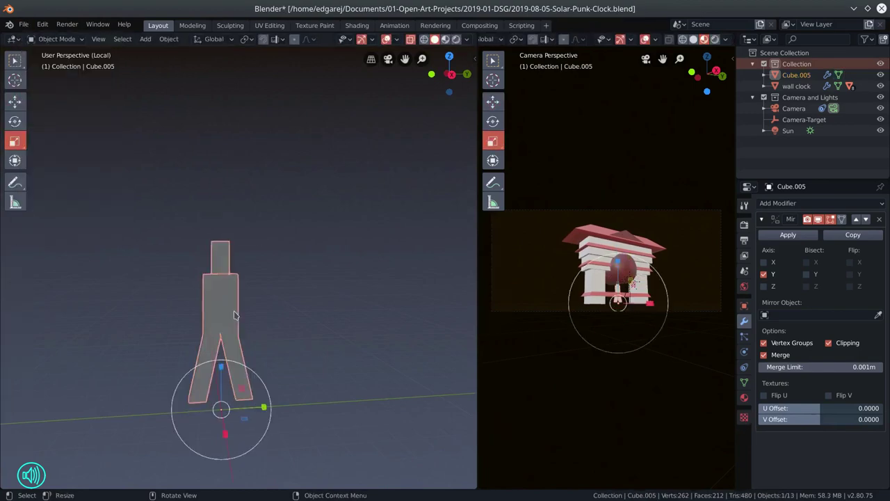
- Lower the figure slightly to the ground line and apply its object transform
{"action": "key", "text": "KP_1"}
{"action": "left_click_drag", "start_coordinate": [272, 352], "coordinate": [271, 361]}
{"action": "key", "text": "ctrl+a"}
{"action": "left_click", "coordinate": [283, 380]}
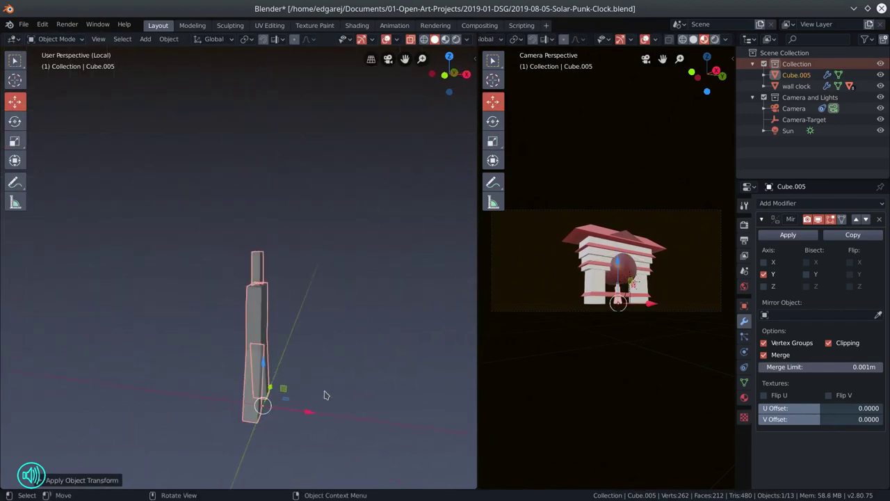
- Leave local view, turn X-ray off and scale the figure down to human size beneath the clock building
{"action": "key", "text": "KP_Divide"}
{"action": "scroll", "coordinate": [281, 364], "scroll_direction": "up", "scroll_amount": 6}
{"action": "key", "text": "alt+z"}
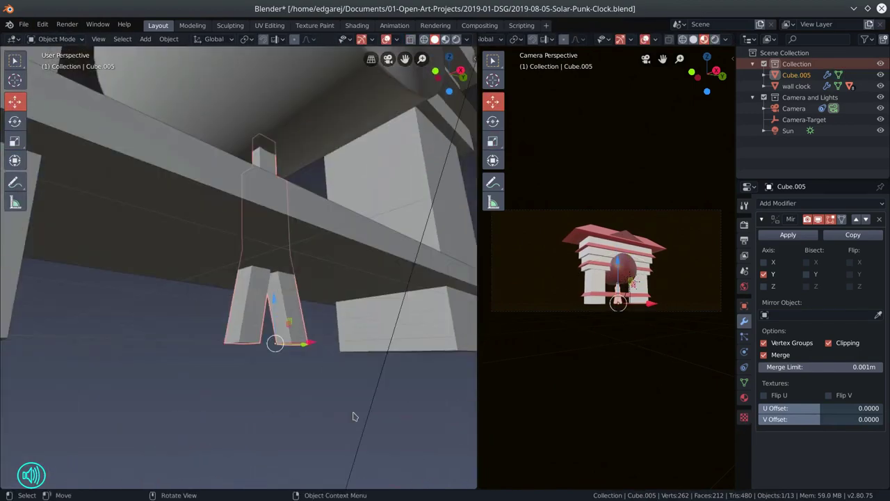
{"action": "key", "text": "s"}
{"action": "left_click", "coordinate": [287, 353]}
- Move the small figure about 3.9 m along X, in front of the clock building
{"action": "key", "text": "KP_1"}
{"action": "key", "text": "KP_3"}
{"action": "key", "text": "g"}
{"action": "key", "text": "x"}
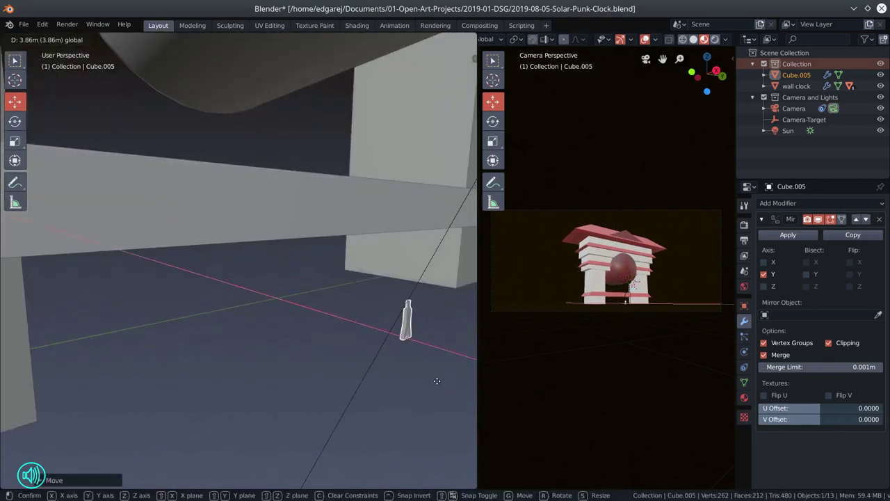
{"action": "left_click", "coordinate": [439, 384]}
- Duplicate the figure and place the copy near the camera, beside the building in the camera frame
{"action": "key", "text": "shift+d"}
{"action": "key", "text": "KP_7"}
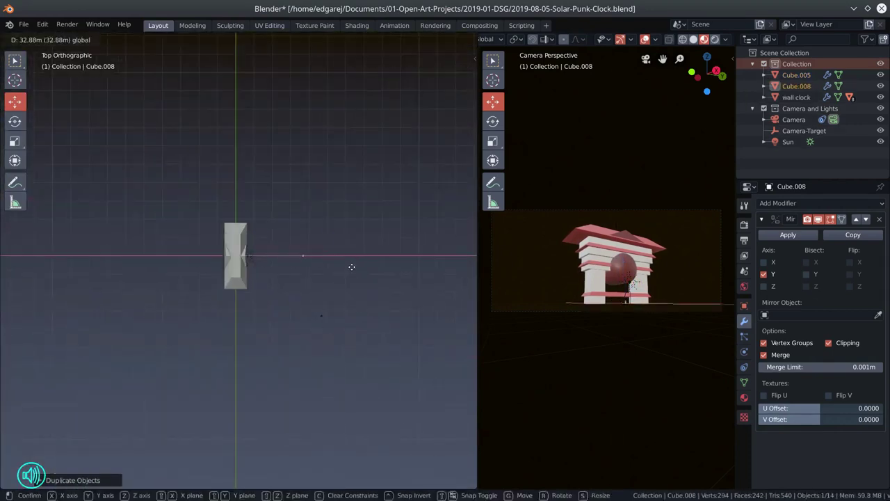
{"action": "left_click", "coordinate": [360, 320]}
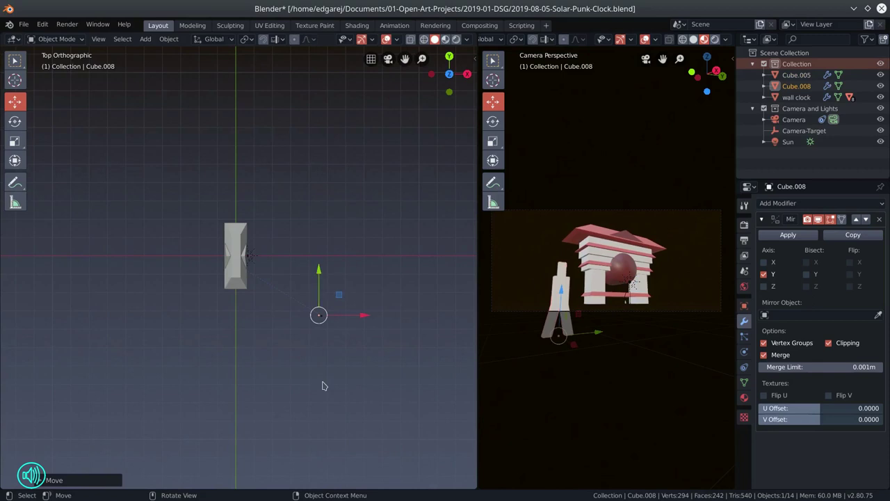
{"action": "left_click_drag", "start_coordinate": [265, 431], "coordinate": [313, 302]}
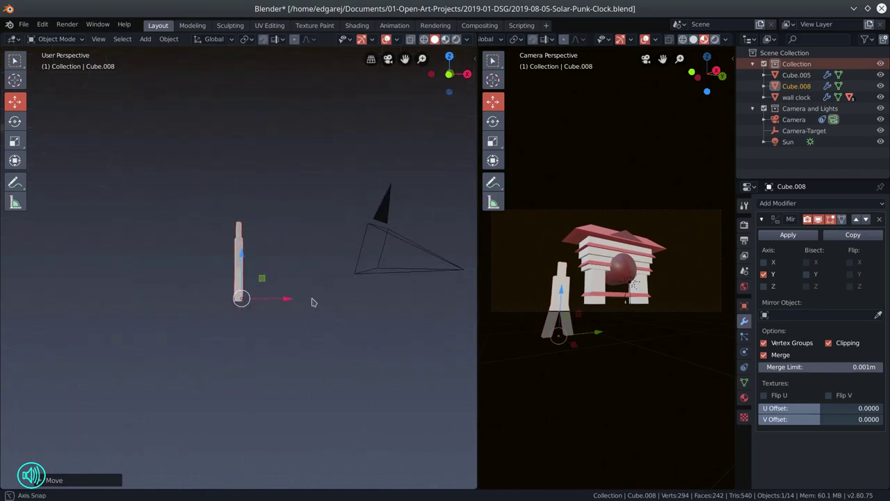
- Raise the duplicated figure along Z until its feet sit inside the camera frame
{"action": "left_click", "coordinate": [420, 267]}
{"action": "left_click_drag", "start_coordinate": [466, 223], "coordinate": [472, 258]}
{"action": "left_click", "coordinate": [243, 261]}
{"action": "left_click_drag", "start_coordinate": [431, 267], "coordinate": [312, 351]}
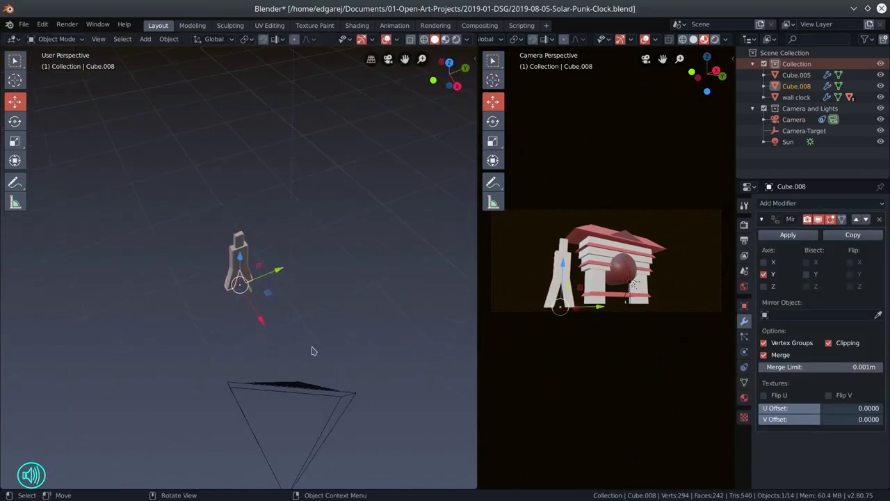
- From the top view, rotate the duplicated figure at an angle and shift it slightly along Y
{"action": "key", "text": "KP_7"}
{"action": "key", "text": "r"}
{"action": "left_click", "coordinate": [258, 351]}
{"action": "left_click_drag", "start_coordinate": [241, 216], "coordinate": [241, 222]}
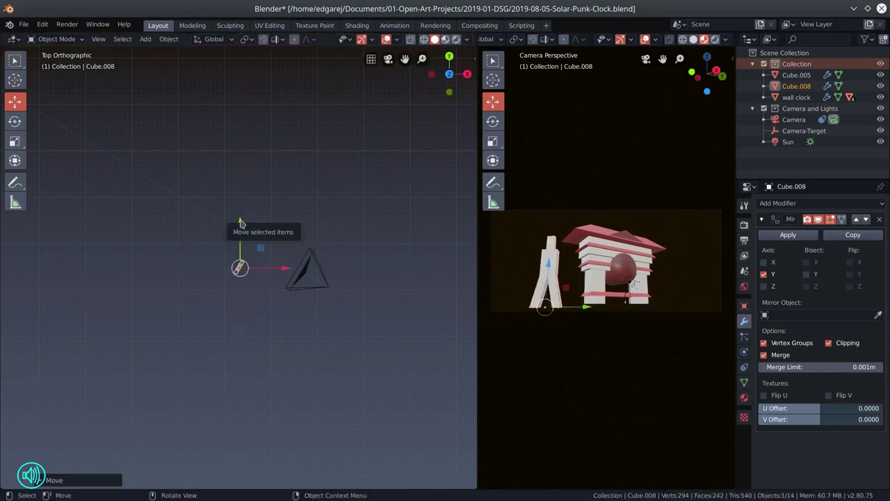
- Show the 3D cursor through the viewport overlays and save the file
{"action": "left_click", "coordinate": [397, 40]}
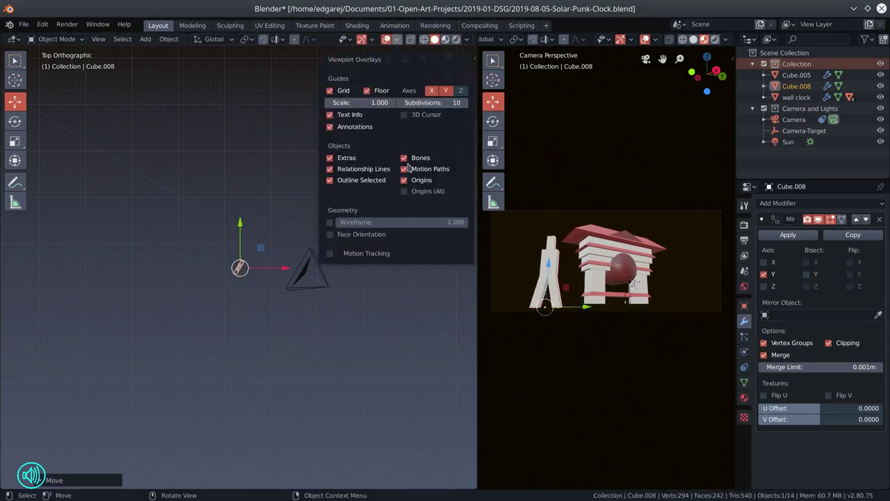
{"action": "right_click", "coordinate": [242, 271]}
{"action": "key", "text": "Escape"}
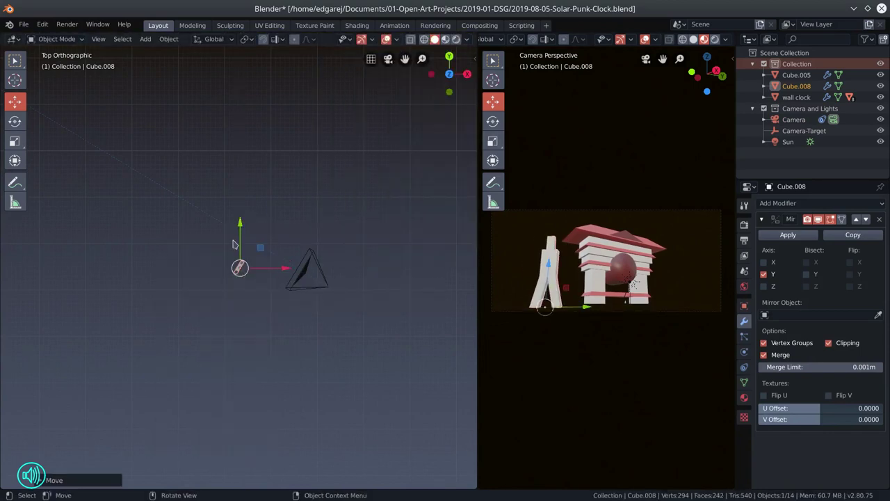
{"action": "key", "text": "ctrl+s"}
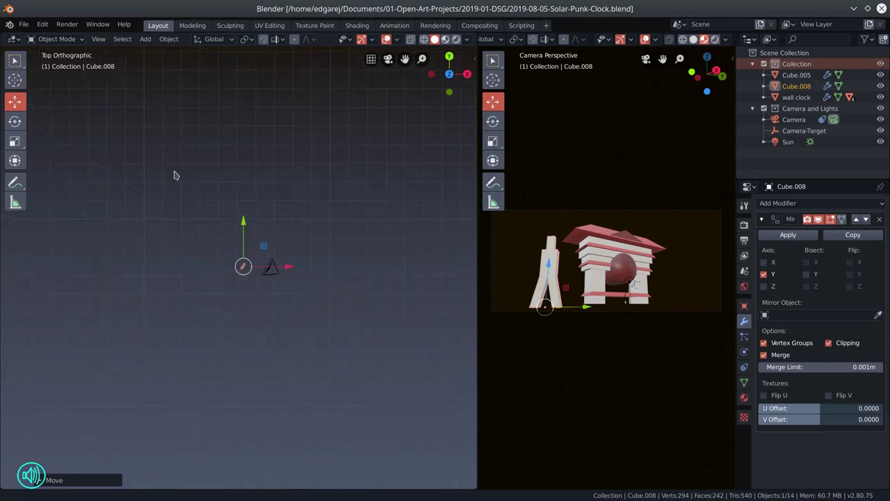
- Add a mesh cube and position it near the small figure in front of the building
{"action": "left_click_drag", "start_coordinate": [176, 175], "coordinate": [383, 241]}
{"action": "left_click", "coordinate": [125, 183]}
{"action": "left_click_drag", "start_coordinate": [126, 183], "coordinate": [333, 344]}
{"action": "scroll", "coordinate": [256, 283], "scroll_direction": "up", "scroll_amount": 5}
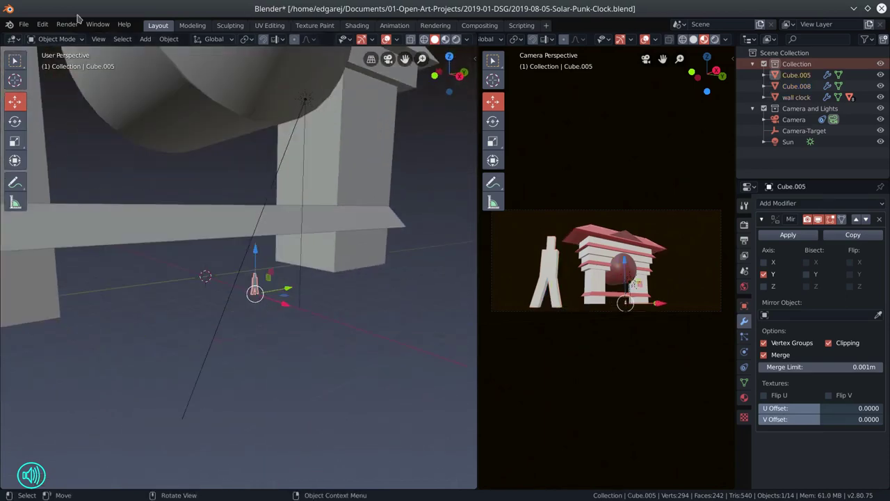
{"action": "left_click", "coordinate": [146, 39]}
{"action": "left_click", "coordinate": [277, 63]}
{"action": "left_click_drag", "start_coordinate": [234, 286], "coordinate": [313, 320]}
- Scale the new cube down to roughly half the height of the small figure
{"action": "key", "text": "s"}
{"action": "left_click", "coordinate": [257, 308]}
{"action": "key", "text": "KP_Decimal"}
{"action": "key", "text": "s"}
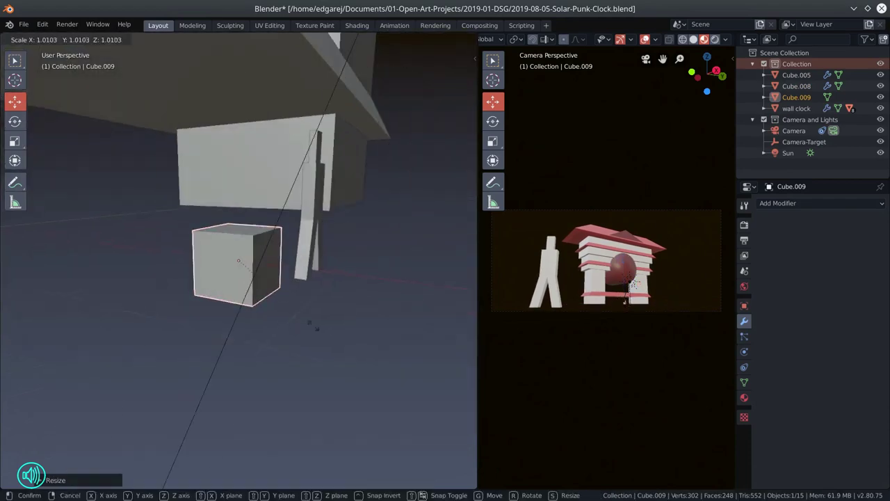
{"action": "left_click", "coordinate": [272, 289]}
- In Edit Mode, move the cube's faces to stretch it into a long, low bar along X
{"action": "key", "text": "Tab"}
{"action": "left_click", "coordinate": [254, 267]}
{"action": "left_click_drag", "start_coordinate": [295, 268], "coordinate": [394, 290]}
{"action": "left_click", "coordinate": [276, 283]}
{"action": "left_click_drag", "start_coordinate": [394, 290], "coordinate": [272, 267]}
{"action": "key", "text": "ctrl+z"}
- Scale the bar's top face narrower along Y to taper its long sides
{"action": "left_click_drag", "start_coordinate": [271, 285], "coordinate": [237, 336]}
{"action": "left_click_drag", "start_coordinate": [287, 254], "coordinate": [277, 255]}
{"action": "left_click_drag", "start_coordinate": [188, 369], "coordinate": [238, 351]}
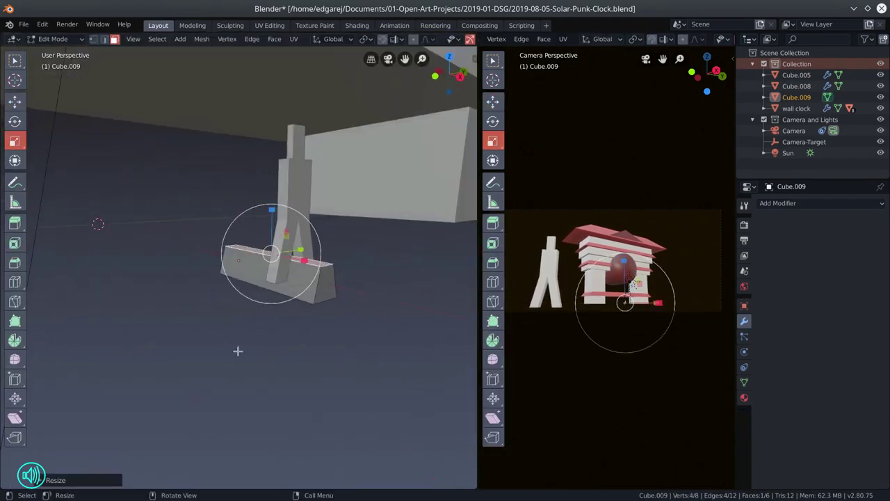
- In Object Mode, raise the tapered bar along Z beside the figure
{"action": "left_click", "coordinate": [15, 102]}
{"action": "key", "text": "Tab"}
{"action": "left_click_drag", "start_coordinate": [237, 212], "coordinate": [236, 181]}
- In Edit Mode, select a face of the bar and pull it inward
{"action": "key", "text": "Tab"}
{"action": "left_click_drag", "start_coordinate": [251, 236], "coordinate": [278, 267]}
{"action": "left_click", "coordinate": [347, 253]}
{"action": "left_click_drag", "start_coordinate": [393, 260], "coordinate": [351, 252]}
{"action": "key", "text": "Tab"}
- Move the bar along X and Y next to the larger figure near the camera
{"action": "left_click_drag", "start_coordinate": [280, 238], "coordinate": [313, 247]}
{"action": "left_click_drag", "start_coordinate": [368, 308], "coordinate": [248, 308]}
{"action": "key", "text": "KP_7"}
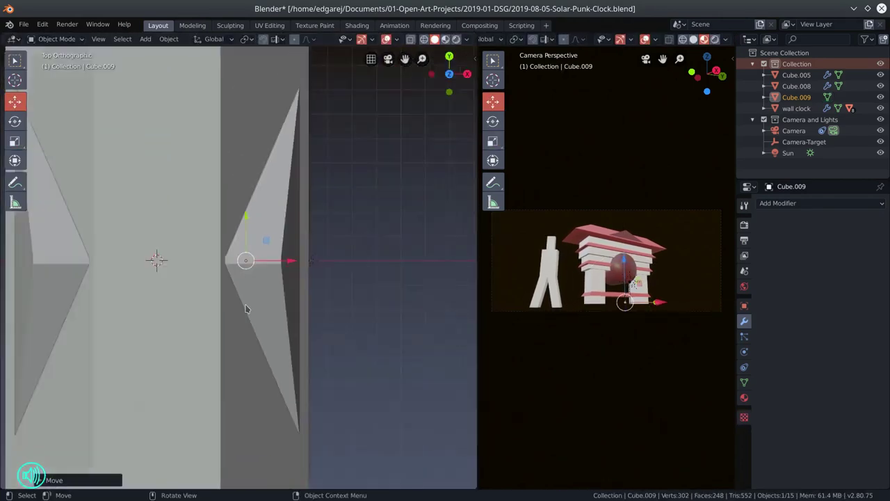
{"action": "scroll", "coordinate": [247, 308], "scroll_direction": "down", "scroll_amount": 15}
{"action": "left_click_drag", "start_coordinate": [285, 261], "coordinate": [354, 262]}
{"action": "left_click_drag", "start_coordinate": [307, 216], "coordinate": [302, 267]}
{"action": "left_click_drag", "start_coordinate": [352, 313], "coordinate": [295, 313]}
{"action": "key", "text": "KP_Decimal"}
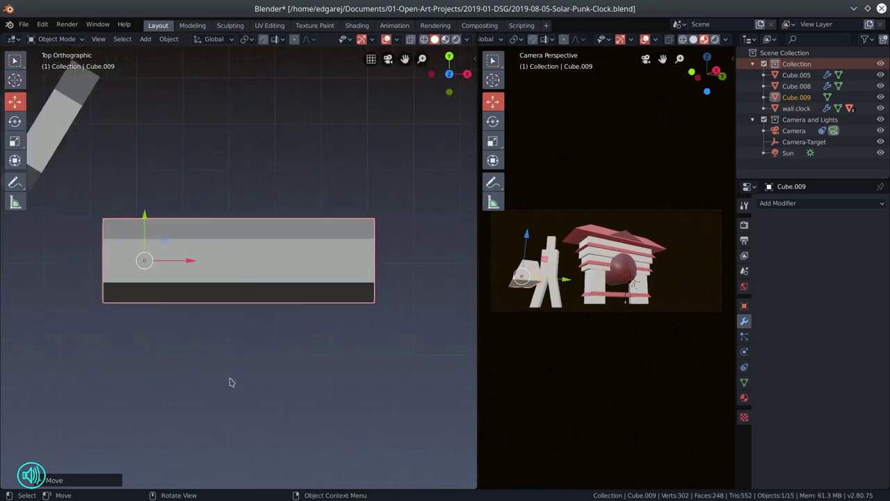
- Set the bar's origin to the centre of its geometry
{"action": "scroll", "coordinate": [232, 382], "scroll_direction": "down", "scroll_amount": 4}
{"action": "right_click", "coordinate": [233, 281]}
{"action": "mouse_move", "coordinate": [240, 296]}
{"action": "left_click", "coordinate": [328, 311]}
- Rotate the bar perpendicular to the foreground figure and move it so that it crosses the figure
{"action": "key", "text": "r"}
{"action": "left_click", "coordinate": [290, 360]}
{"action": "key", "text": "g"}
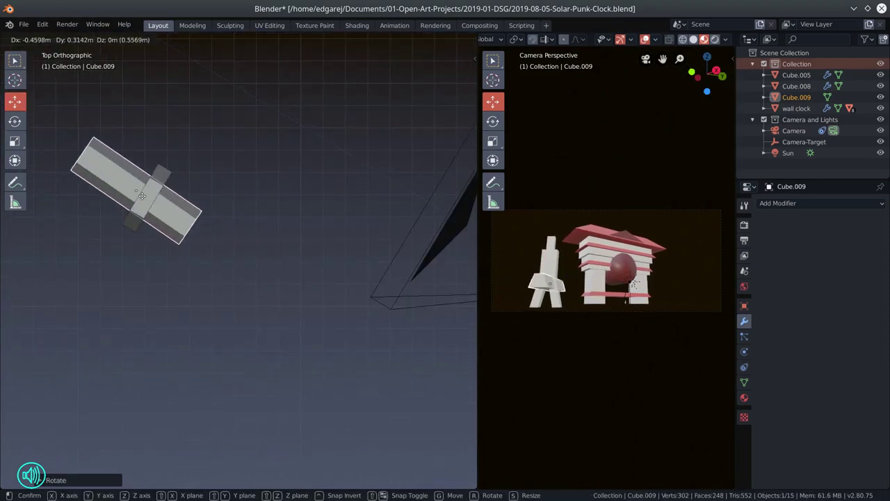
{"action": "left_click", "coordinate": [141, 196]}
{"action": "key", "text": "g"}
{"action": "right_click", "coordinate": [211, 278]}
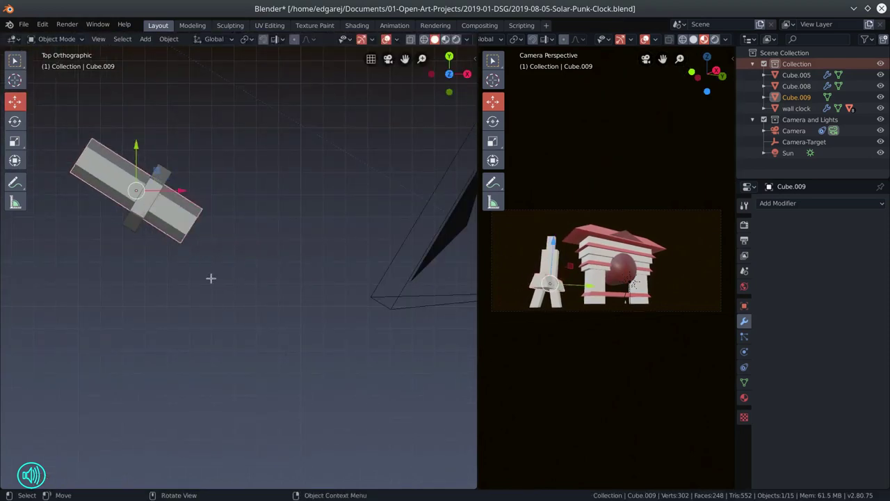
- In Edit Mode, extend the bar's camera-side end face outward and scale it slightly larger
{"action": "key", "text": "Tab"}
{"action": "key", "text": "s"}
{"action": "left_click", "coordinate": [240, 292]}
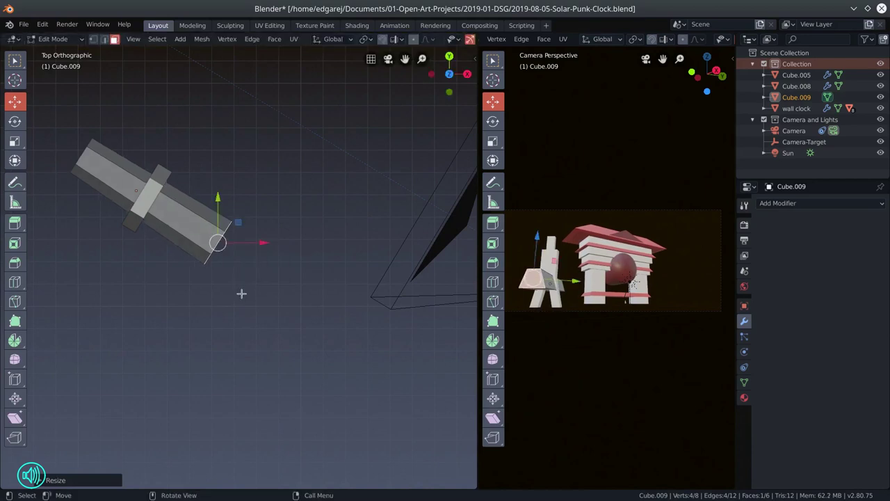
{"action": "key", "text": "Tab"}
- Give the bar a new material with a dark grey base color
{"action": "left_click", "coordinate": [744, 397]}
{"action": "left_click", "coordinate": [799, 250]}
{"action": "left_click", "coordinate": [847, 358]}
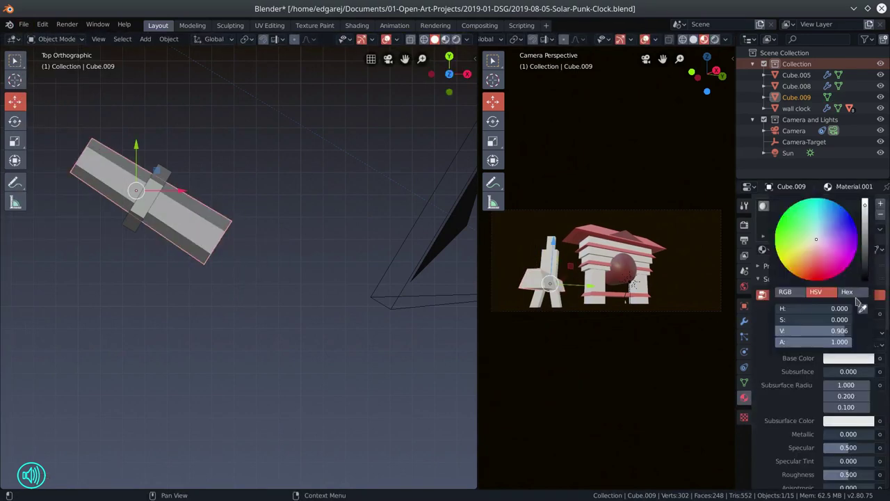
{"action": "left_click", "coordinate": [867, 267]}
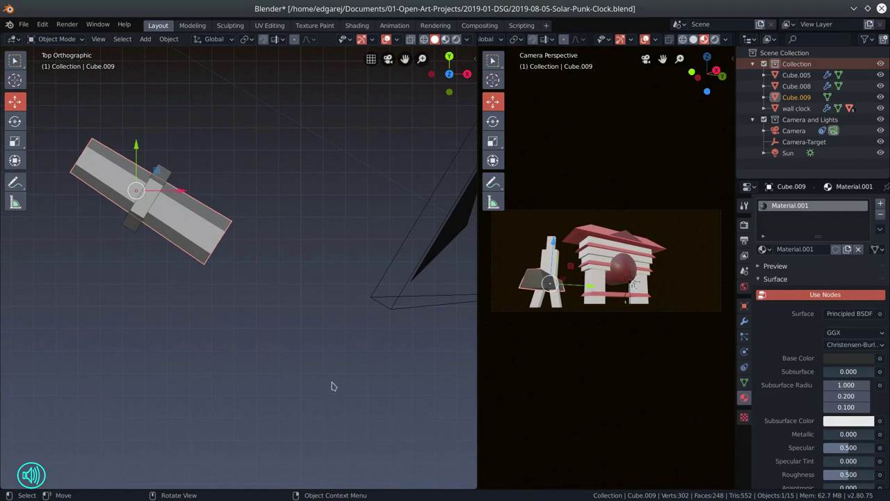
- Give the foreground figure a material named green with a light green base color, hue 0.307 and saturation 0.415
{"action": "left_click_drag", "start_coordinate": [331, 386], "coordinate": [293, 232]}
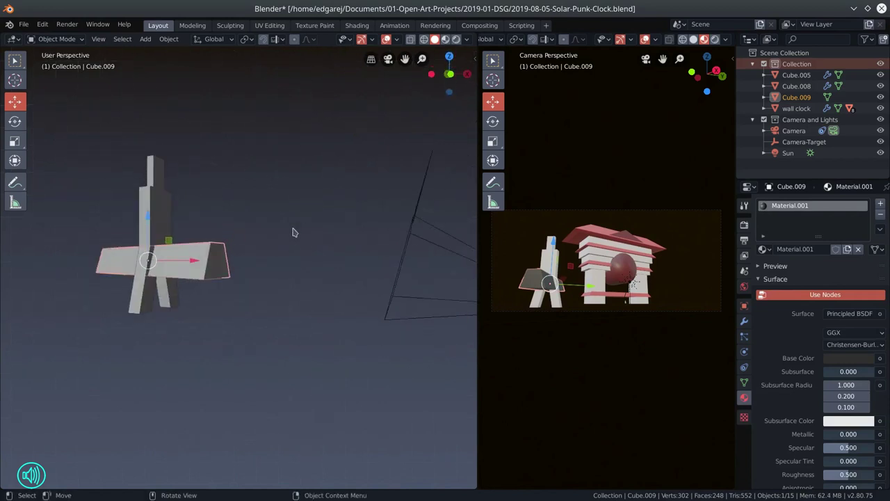
{"action": "left_click", "coordinate": [162, 292]}
{"action": "left_click", "coordinate": [796, 249]}
{"action": "left_click", "coordinate": [847, 358]}
{"action": "left_click", "coordinate": [800, 233]}
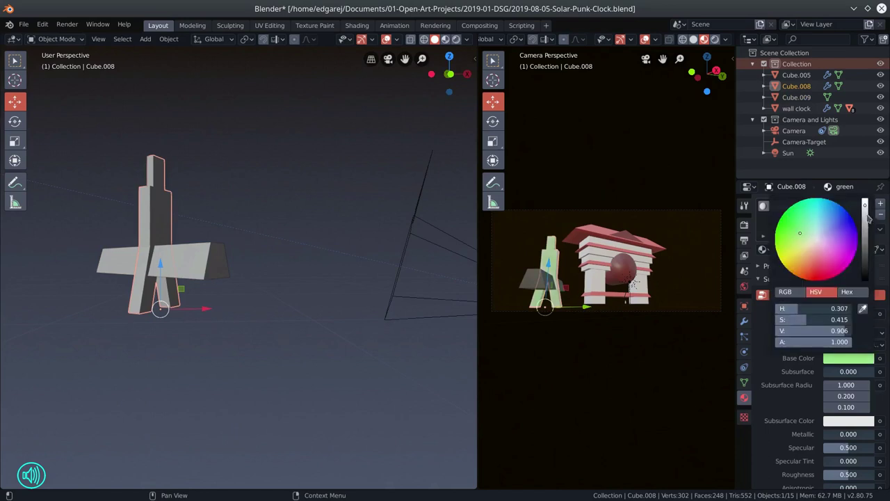
- Select the bar, rename its material darkGrey and save the file
{"action": "left_click", "coordinate": [195, 261]}
{"action": "left_click", "coordinate": [24, 24]}
{"action": "left_click", "coordinate": [34, 95]}
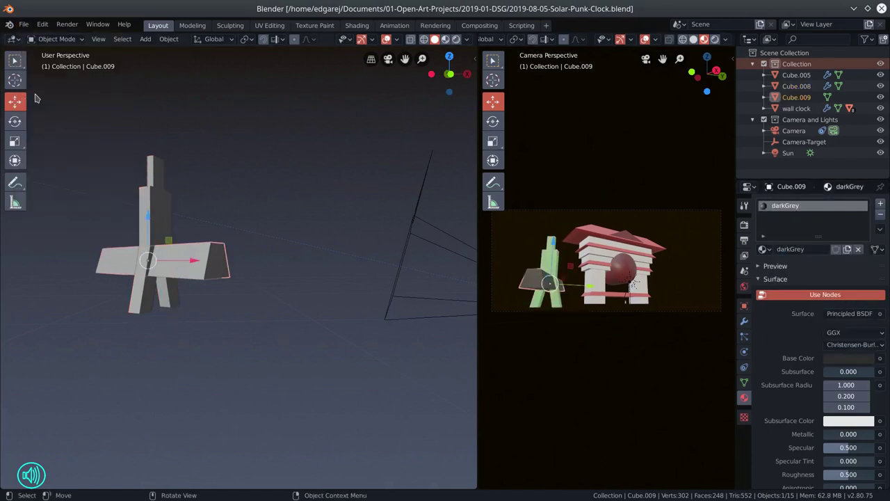
- Deselect all objects in the top view and save the file again
{"action": "key", "text": "KP_7"}
{"action": "key", "text": "a"}
{"action": "key", "text": "a"}
{"action": "left_click", "coordinate": [24, 24]}
{"action": "left_click", "coordinate": [39, 96]}
- Add a plane at the clock's base in the top view and scale it up by about 53 as the ground
{"action": "key", "text": "shift+a"}
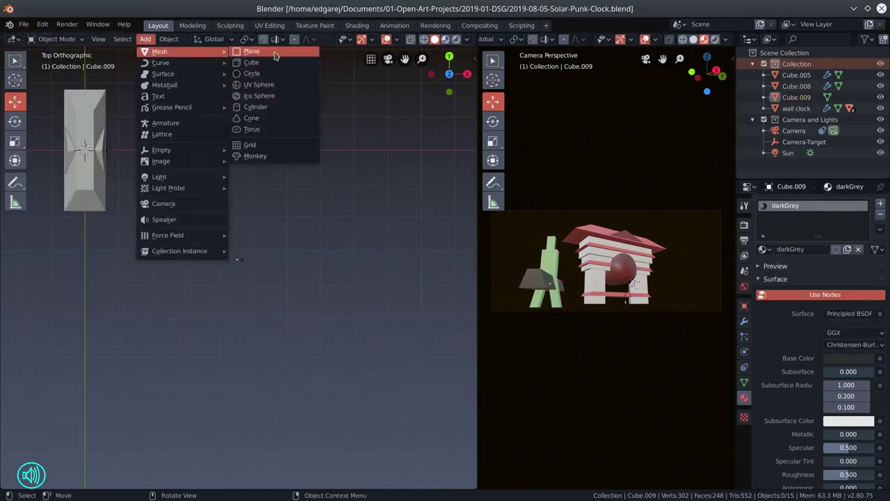
{"action": "left_click", "coordinate": [272, 53]}
{"action": "key", "text": "s"}
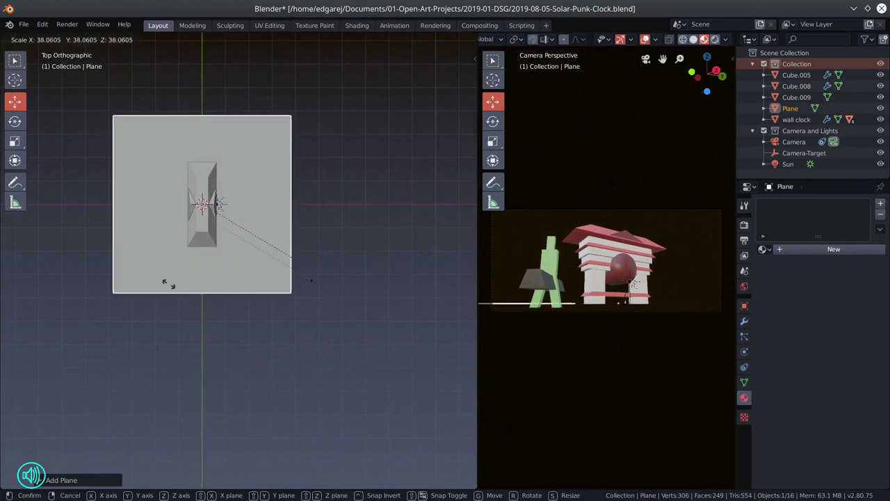
{"action": "left_click", "coordinate": [439, 411]}
- Cut the ground plane into a regular grid with 22 loop cuts in each direction
{"action": "key", "text": "Tab"}
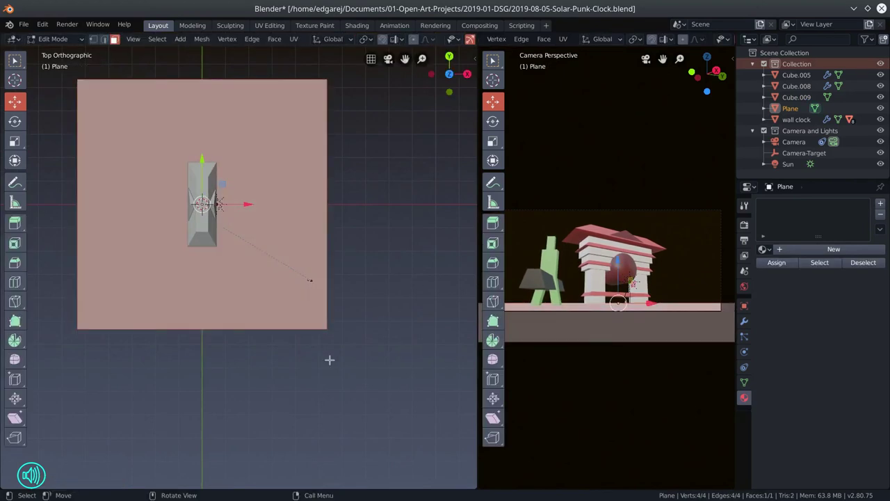
{"action": "key", "text": "alt+a"}
{"action": "scroll", "coordinate": [159, 316], "scroll_direction": "up", "scroll_amount": 15}
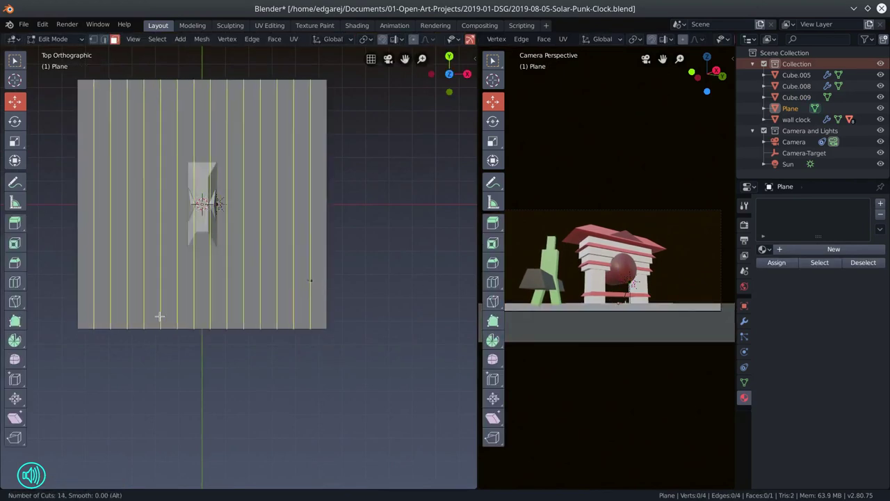
{"action": "left_click", "coordinate": [160, 316]}
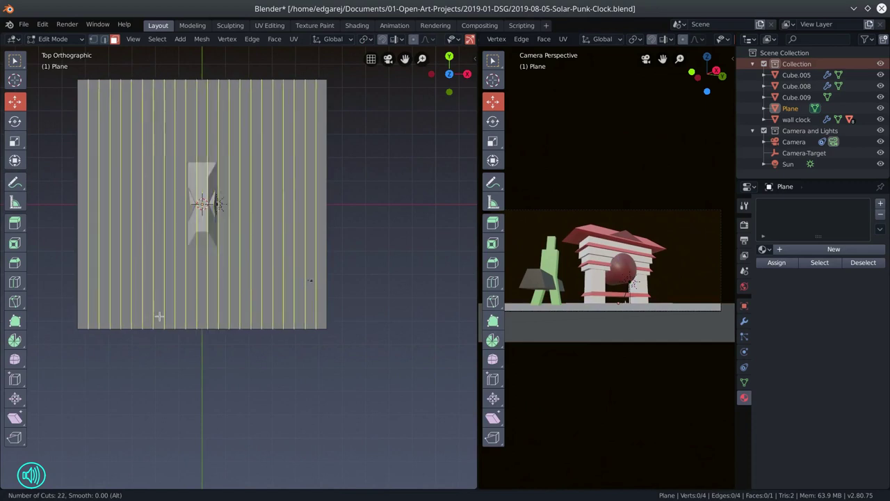
{"action": "scroll", "coordinate": [163, 278], "scroll_direction": "up", "scroll_amount": 18}
{"action": "left_click", "coordinate": [162, 277]}
{"action": "left_click", "coordinate": [162, 278]}
{"action": "key", "text": "Tab"}
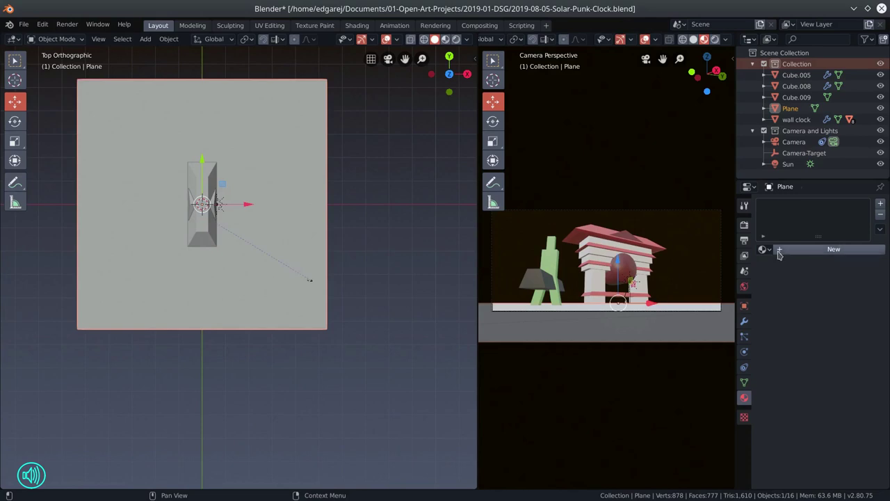
{"action": "left_click", "coordinate": [744, 321]}
{"action": "left_click", "coordinate": [820, 203]}
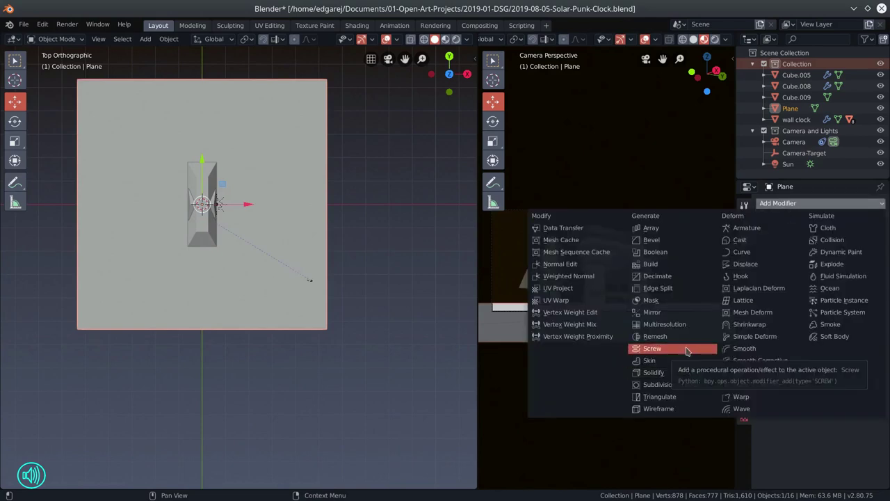
{"action": "left_click", "coordinate": [667, 461]}
{"action": "left_click", "coordinate": [879, 219]}
- Duplicate the ground plane in place and add a Wireframe modifier to the copy
{"action": "key", "text": "shift+d"}
{"action": "right_click", "coordinate": [397, 339]}
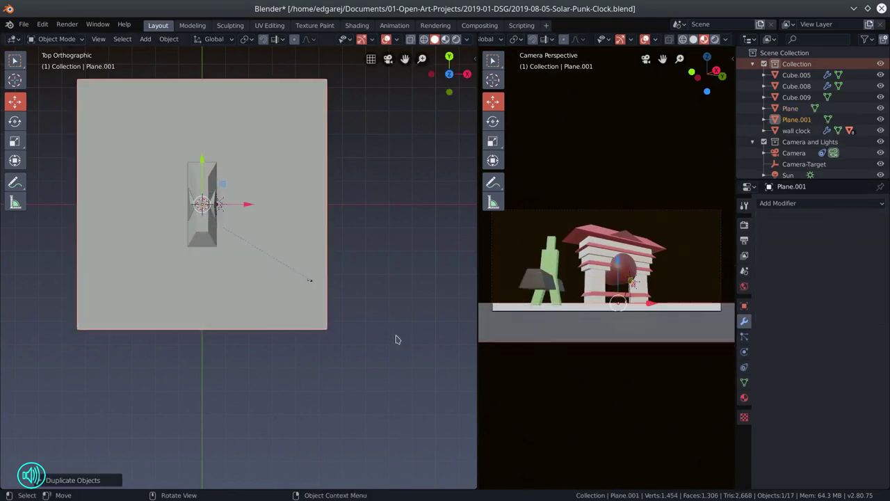
{"action": "left_click", "coordinate": [820, 203]}
{"action": "left_click", "coordinate": [656, 404]}
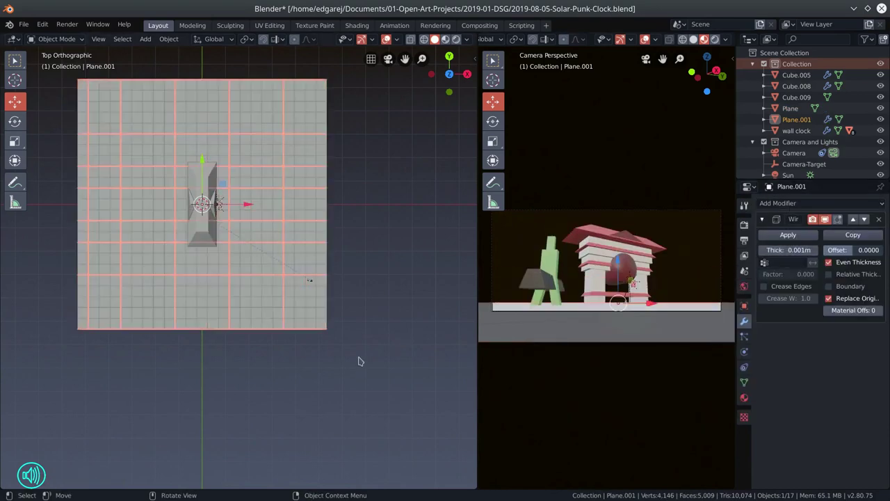
- Assign the existing darkGrey material to the wireframe copy of the ground
{"action": "left_click_drag", "start_coordinate": [359, 360], "coordinate": [381, 319]}
{"action": "left_click", "coordinate": [744, 404]}
{"action": "left_click", "coordinate": [764, 249]}
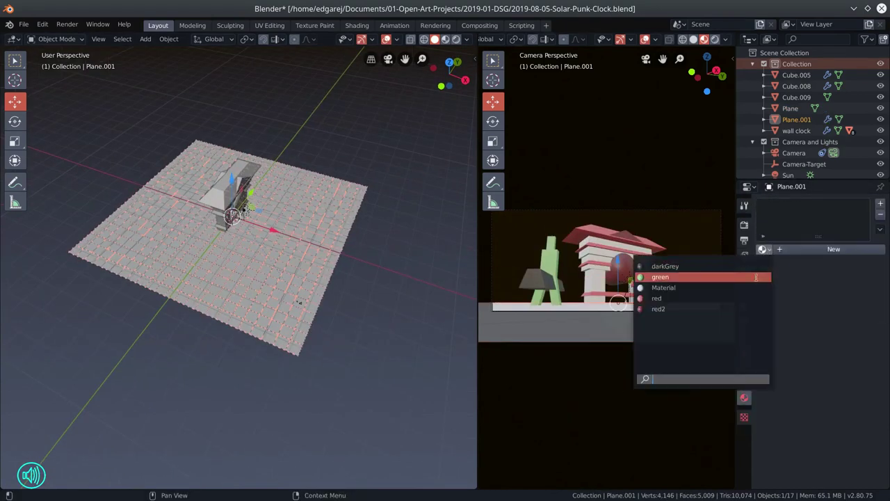
{"action": "left_click", "coordinate": [689, 276]}
- Try to raise the wireframe grid slightly above the ground plane
{"action": "key", "text": "g"}
{"action": "left_click_drag", "start_coordinate": [231, 180], "coordinate": [232, 175]}
{"action": "key", "text": "ctrl+z"}
{"action": "left_click", "coordinate": [360, 315]}
{"action": "left_click", "coordinate": [299, 353]}
{"action": "key", "text": "ctrl+z"}
- Select the camera and lower it slightly toward the ground
{"action": "left_click_drag", "start_coordinate": [339, 323], "coordinate": [393, 286]}
{"action": "scroll", "coordinate": [396, 284], "scroll_direction": "up", "scroll_amount": 4}
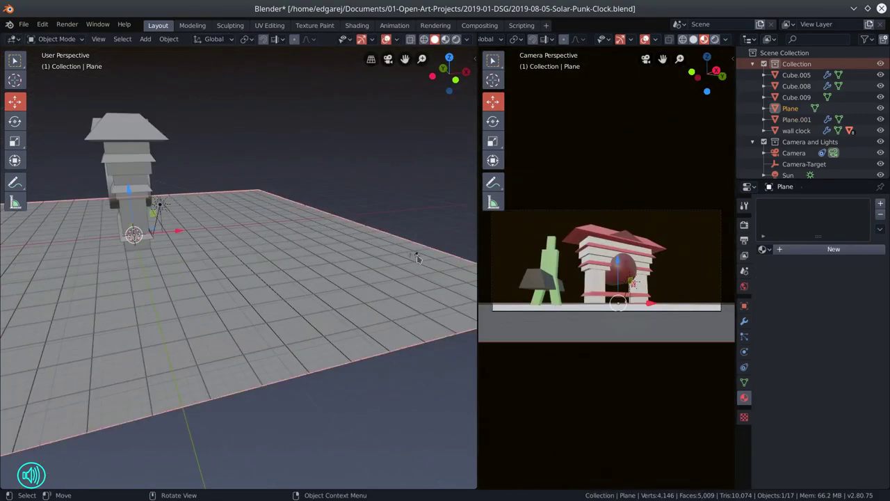
{"action": "left_click", "coordinate": [417, 256]}
{"action": "left_click_drag", "start_coordinate": [429, 210], "coordinate": [431, 212]}
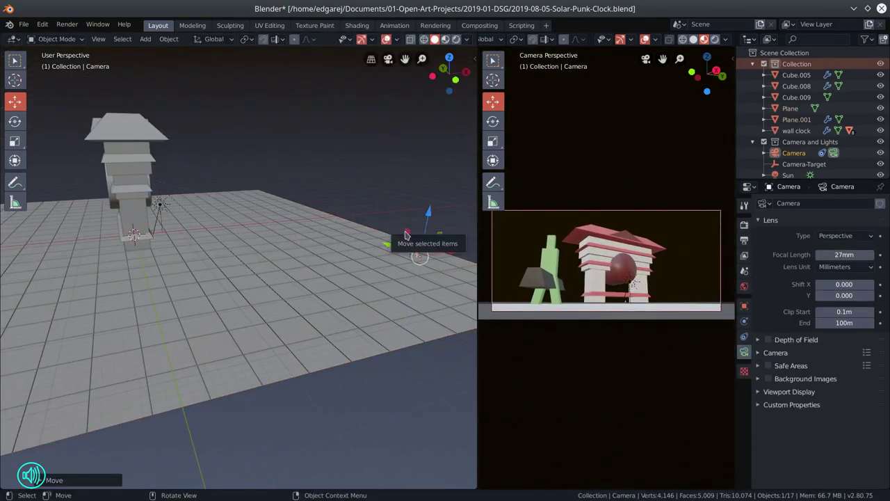
- Select the green figure and its dark grey bar and move them about 0.3 m closer to the camera in the top view
{"action": "key", "text": "KP_Decimal"}
{"action": "left_click", "coordinate": [163, 253]}
{"action": "left_click", "coordinate": [165, 252], "text": "shift"}
{"action": "key", "text": "KP_7"}
{"action": "key", "text": "g"}
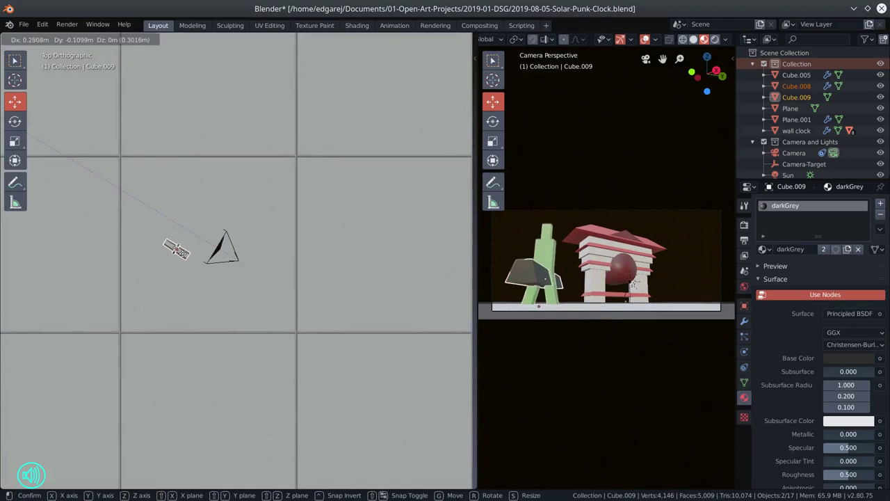
{"action": "left_click", "coordinate": [183, 256]}
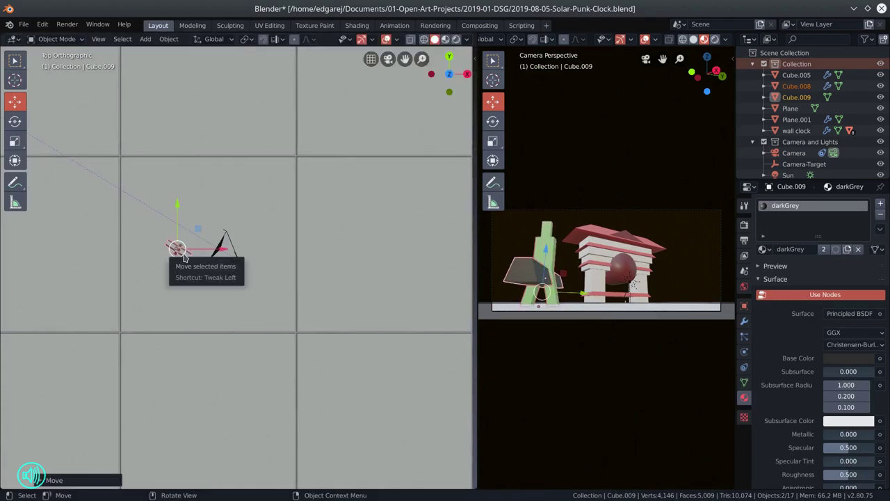
- Hide the ground plane and subdivide the mesh of the wireframe grid into a denser grid
{"action": "left_click", "coordinate": [298, 336]}
{"action": "scroll", "coordinate": [297, 335], "scroll_direction": "down", "scroll_amount": 10}
{"action": "key", "text": "Tab"}
{"action": "key", "text": "Tab"}
{"action": "key", "text": "Tab"}
{"action": "key", "text": "Tab"}
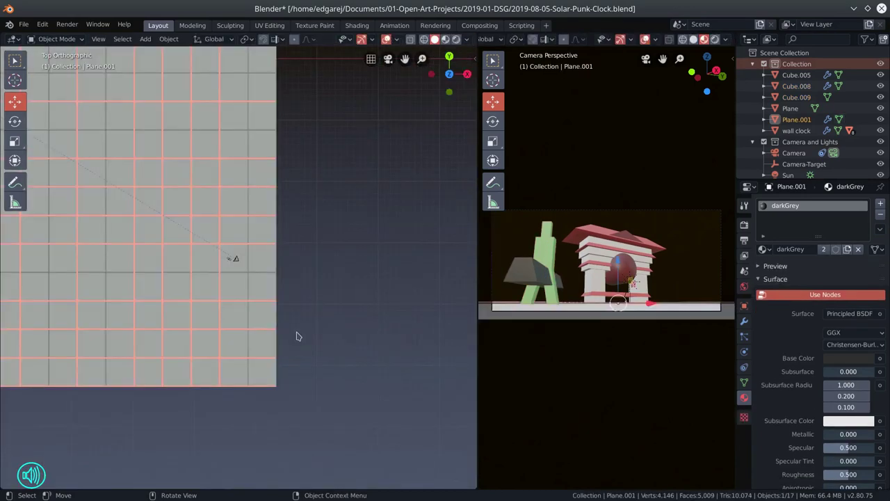
{"action": "key", "text": "Tab"}
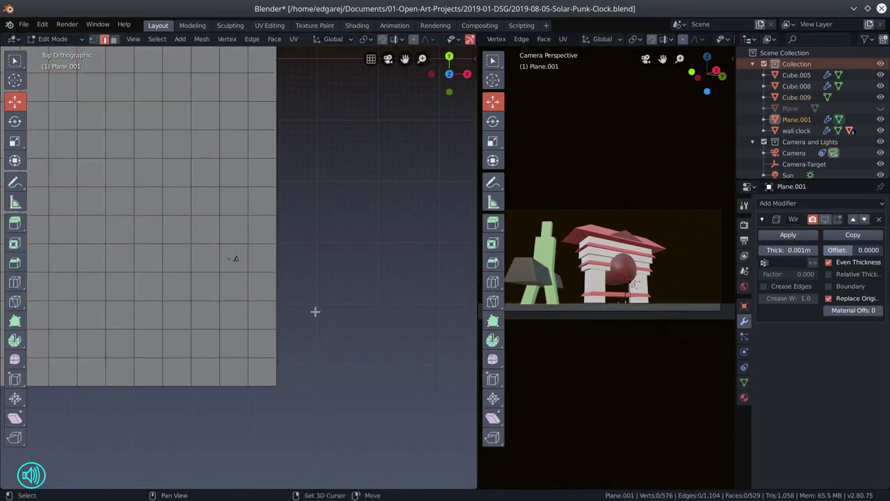
{"action": "right_click", "coordinate": [258, 160]}
{"action": "left_click", "coordinate": [258, 160]}
{"action": "key", "text": "Tab"}
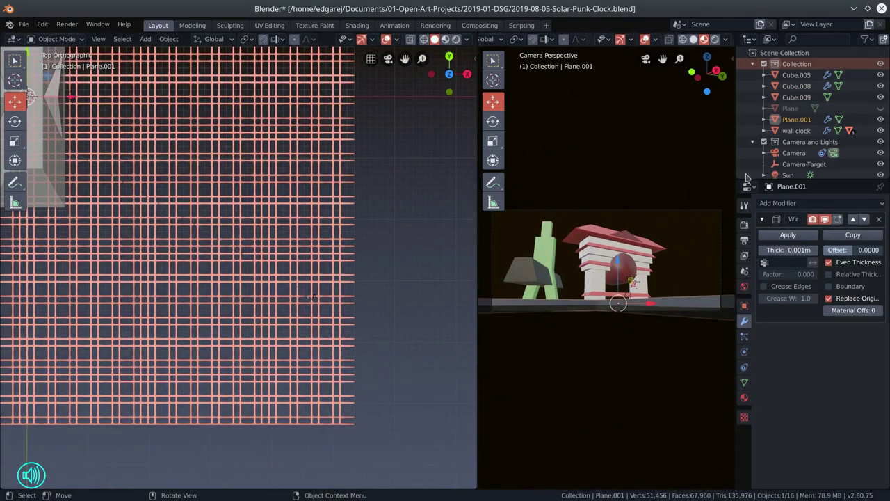
- Unhide the ground plane and delete the wireframe grid
{"action": "left_click", "coordinate": [880, 108]}
{"action": "left_click_drag", "start_coordinate": [618, 262], "coordinate": [618, 262]}
{"action": "key", "text": "n"}
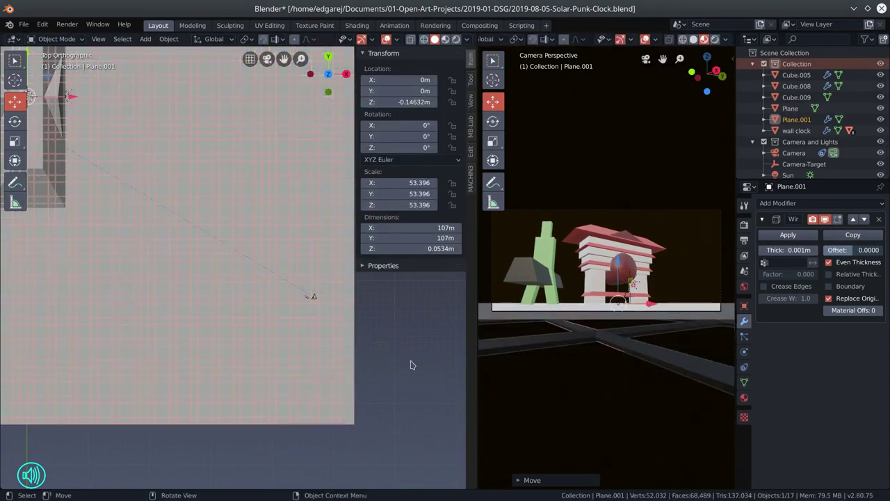
{"action": "key", "text": "ctrl+z"}
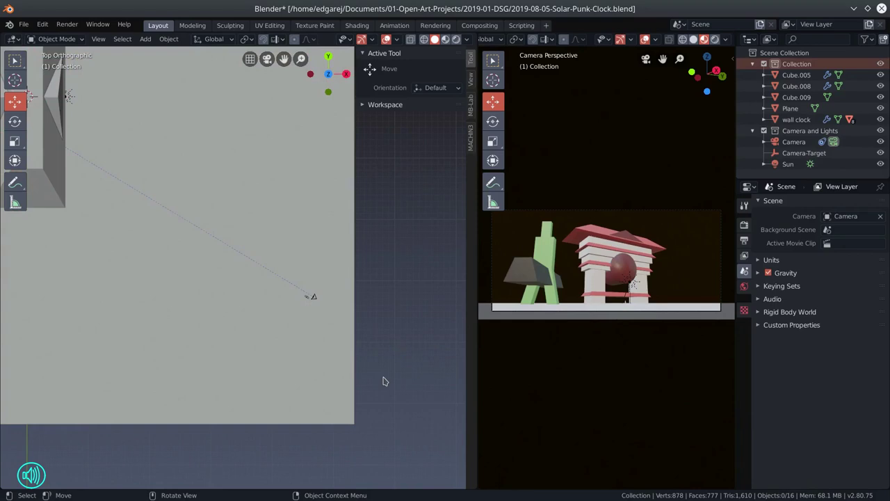
- Select the Sun light and move it to about X 38 m, Y 15.1 m, Z 47.3 m
{"action": "left_click_drag", "start_coordinate": [374, 383], "coordinate": [250, 379]}
{"action": "left_click", "coordinate": [397, 39]}
{"action": "left_click", "coordinate": [409, 114]}
{"action": "left_click", "coordinate": [242, 207]}
{"action": "left_click_drag", "start_coordinate": [313, 278], "coordinate": [284, 79]}
{"action": "left_click_drag", "start_coordinate": [236, 123], "coordinate": [233, 188]}
{"action": "left_click_drag", "start_coordinate": [130, 308], "coordinate": [221, 318]}
{"action": "left_click_drag", "start_coordinate": [168, 294], "coordinate": [155, 264]}
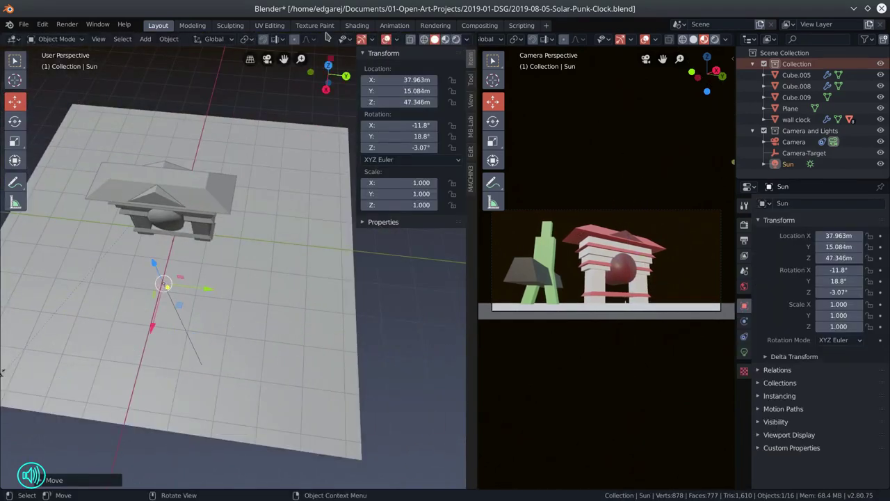
- Split off an extra viewport with a top view of the Sun light, and join the two areas back into one
{"action": "left_click_drag", "start_coordinate": [2, 35], "coordinate": [279, 69]}
{"action": "key", "text": "KP_1"}
{"action": "key", "text": "KP_7"}
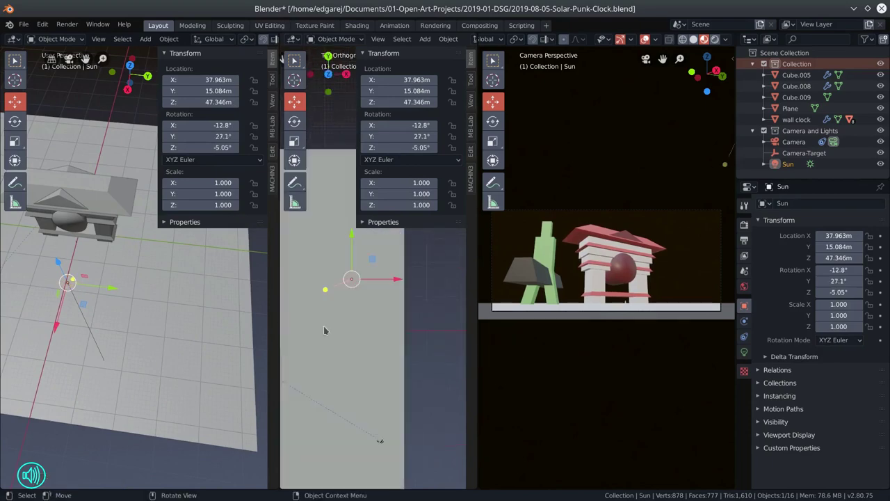
{"action": "scroll", "coordinate": [161, 414], "scroll_direction": "down", "scroll_amount": 5}
{"action": "left_click_drag", "start_coordinate": [162, 414], "coordinate": [83, 403]}
{"action": "scroll", "coordinate": [84, 403], "scroll_direction": "up", "scroll_amount": 4}
{"action": "right_click", "coordinate": [279, 382]}
{"action": "left_click", "coordinate": [277, 387]}
{"action": "left_click", "coordinate": [299, 381]}
- Aim the Sun light at a rotation of about X -15°, Y 33.6°, Z -8.8°
{"action": "left_click_drag", "start_coordinate": [227, 374], "coordinate": [221, 356]}
{"action": "left_click_drag", "start_coordinate": [191, 255], "coordinate": [197, 246]}
{"action": "left_click_drag", "start_coordinate": [292, 410], "coordinate": [194, 361]}
{"action": "scroll", "coordinate": [195, 389], "scroll_direction": "down", "scroll_amount": 4}
{"action": "left_click_drag", "start_coordinate": [195, 420], "coordinate": [169, 448]}
- Save the file and switch the camera view to rendered shading
{"action": "left_click", "coordinate": [23, 24]}
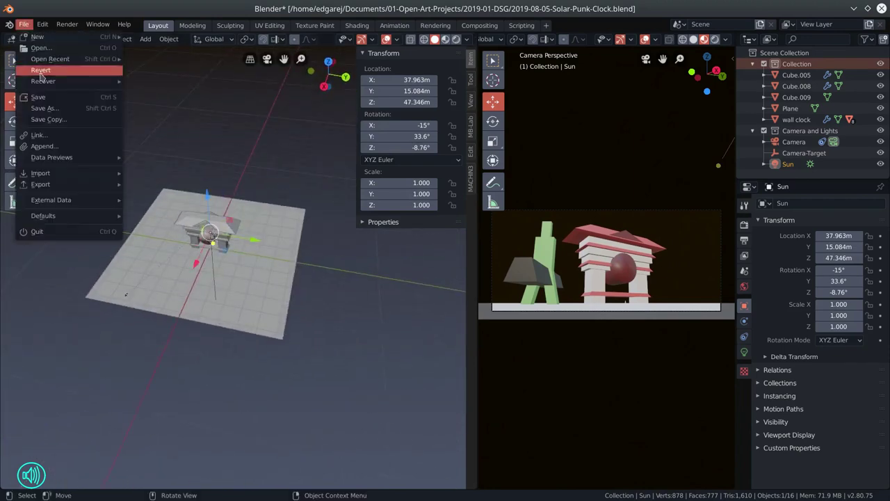
{"action": "left_click", "coordinate": [35, 103]}
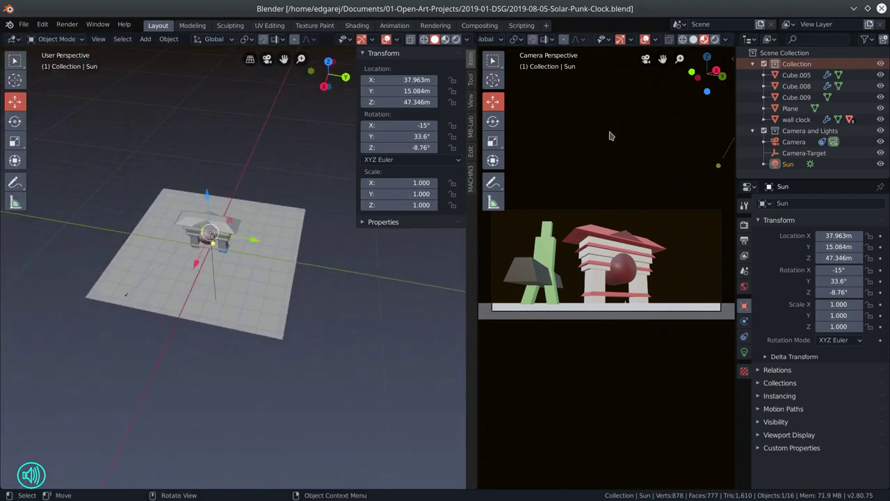
{"action": "left_click", "coordinate": [744, 224]}
{"action": "left_click", "coordinate": [715, 40]}
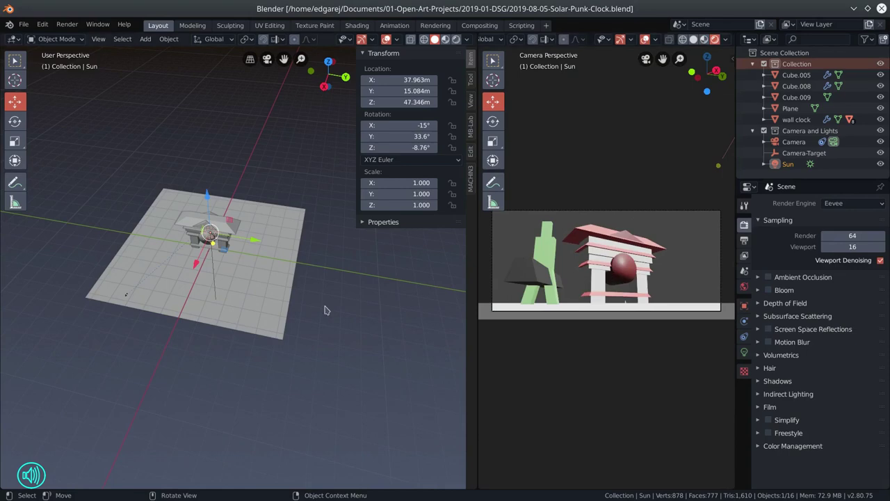
- Give the clock's two pillars a new material named yellow with a pale yellow base color
{"action": "left_click_drag", "start_coordinate": [244, 340], "coordinate": [334, 304]}
{"action": "scroll", "coordinate": [333, 304], "scroll_direction": "up", "scroll_amount": 6}
{"action": "left_click", "coordinate": [133, 292]}
{"action": "left_click", "coordinate": [744, 397]}
{"action": "left_click", "coordinate": [779, 250]}
{"action": "left_click", "coordinate": [847, 358]}
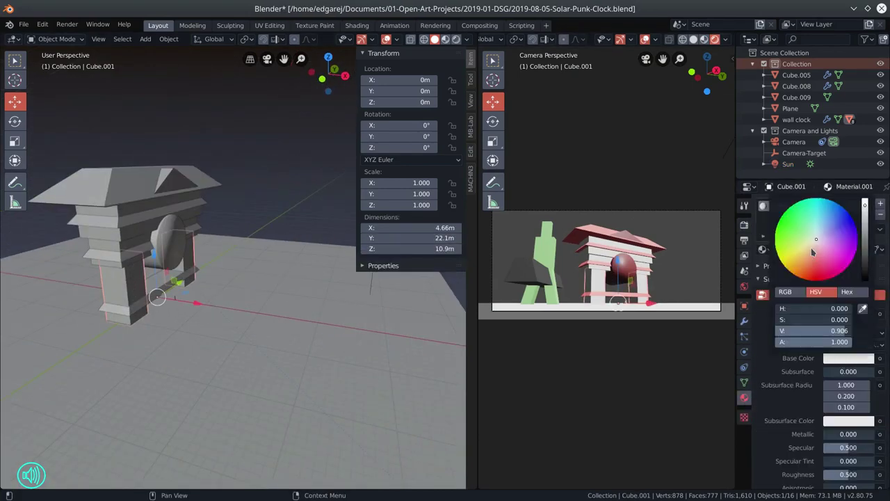
{"action": "left_click", "coordinate": [812, 252]}
- Assign the existing yellow material to the remaining white blocks of the clock above the pillars
{"action": "left_click", "coordinate": [108, 252]}
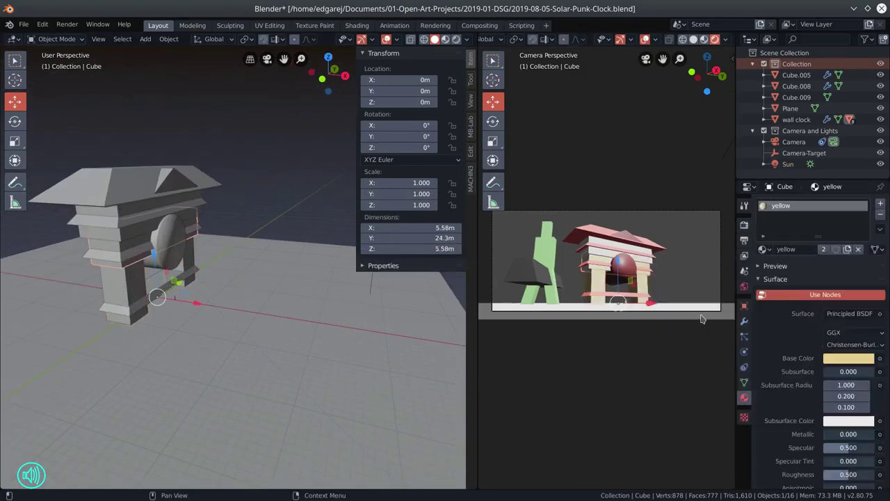
{"action": "left_click", "coordinate": [763, 248]}
{"action": "left_click", "coordinate": [660, 318]}
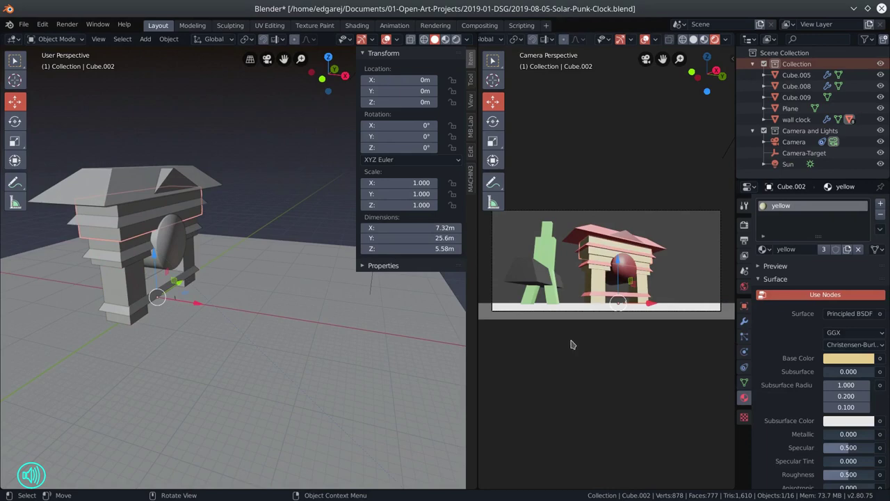
- Enable Ambient Occlusion, set the shadow Cube Size to 1024px in the Eevee render settings, and save the file
{"action": "left_click", "coordinate": [744, 223]}
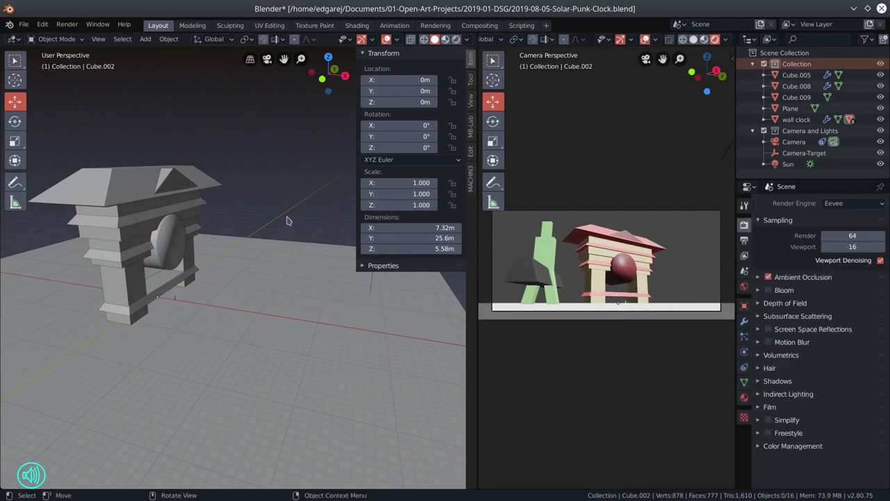
{"action": "key", "text": "ctrl+s"}
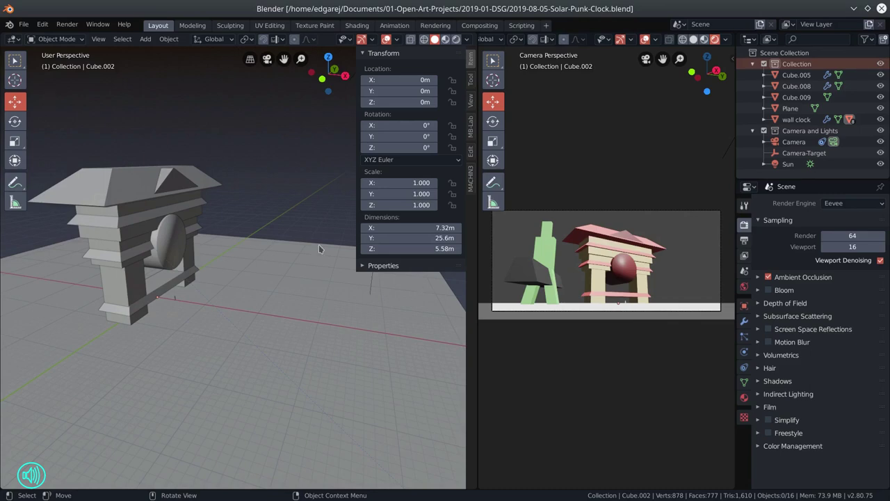
{"action": "left_click", "coordinate": [760, 356]}
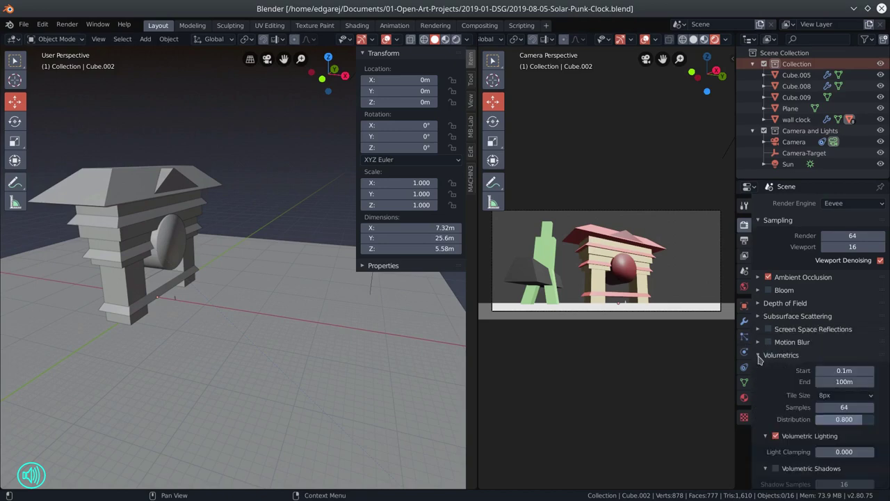
{"action": "left_click", "coordinate": [760, 356]}
{"action": "left_click", "coordinate": [761, 381]}
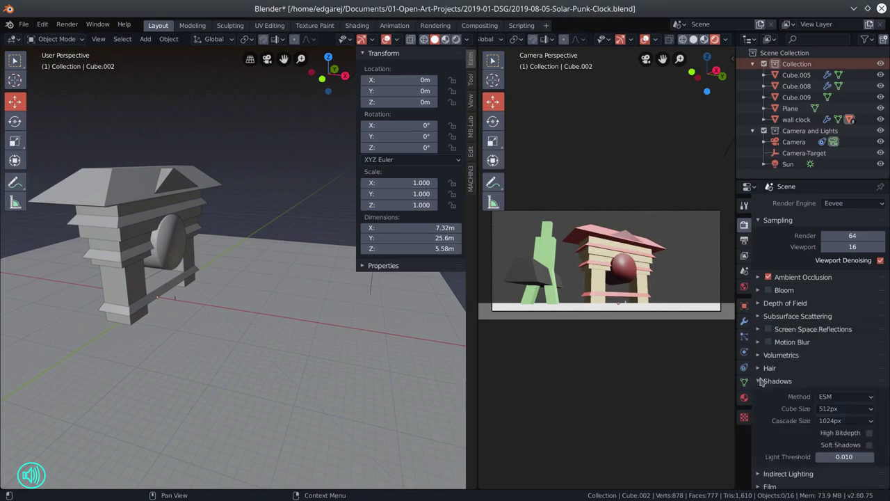
{"action": "left_click", "coordinate": [823, 409]}
{"action": "left_click", "coordinate": [812, 334]}
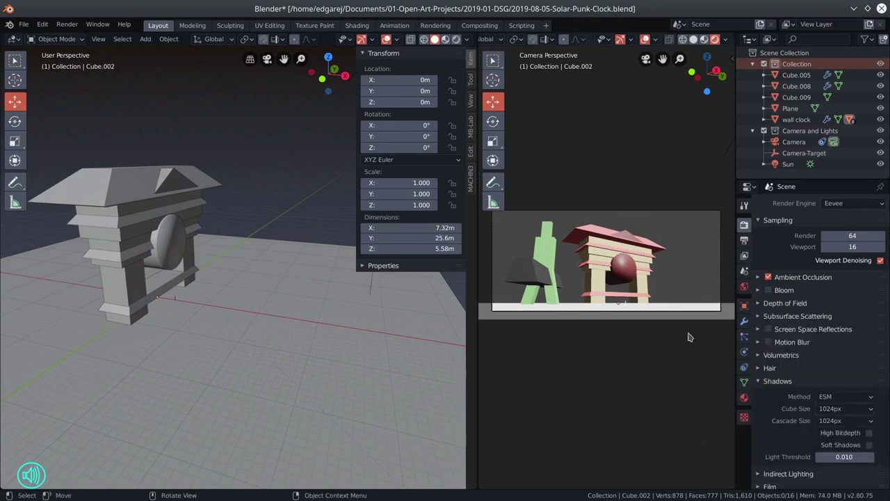
- Try the Cycles render engine on the scene and switch back to Eevee
{"action": "left_click", "coordinate": [854, 203]}
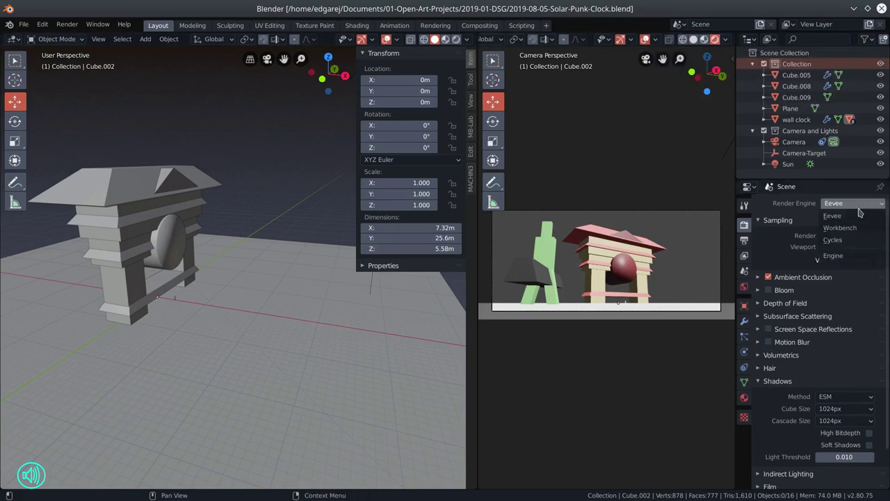
{"action": "left_click", "coordinate": [849, 238]}
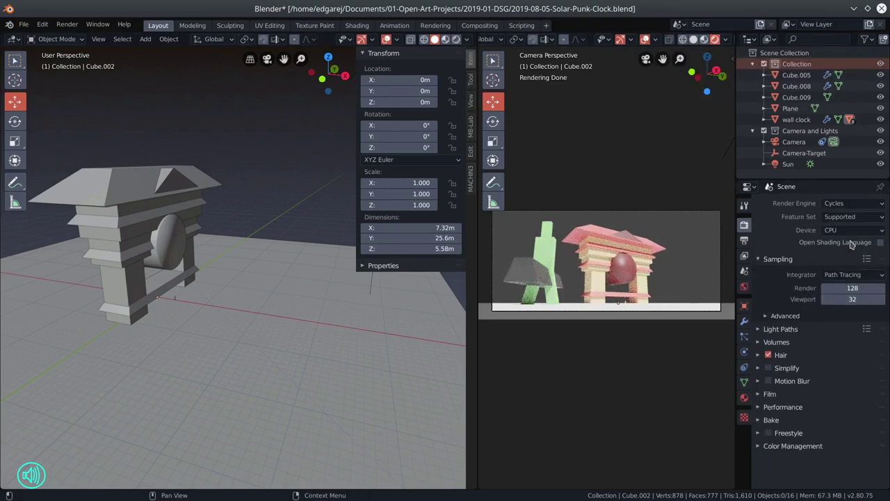
{"action": "left_click", "coordinate": [854, 203]}
{"action": "left_click", "coordinate": [844, 210]}
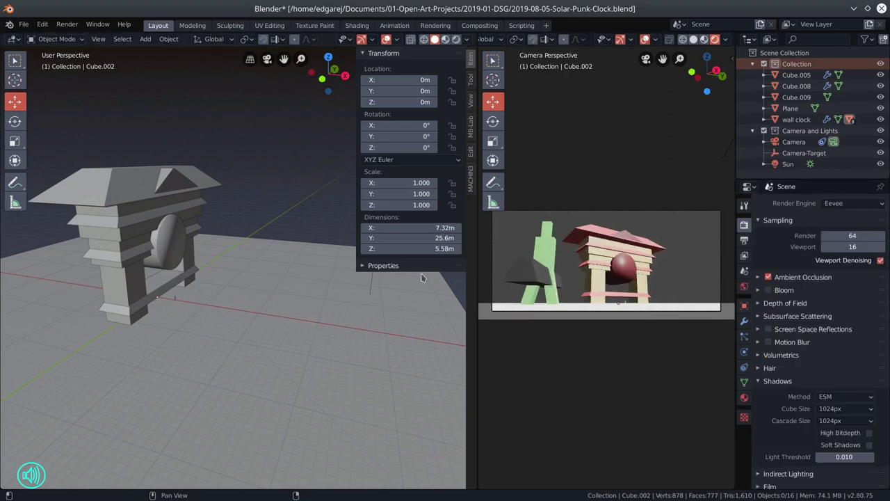
- Add a plane at the scene's centre and scale it up about 18.3 times
{"action": "left_click_drag", "start_coordinate": [300, 322], "coordinate": [215, 347]}
{"action": "scroll", "coordinate": [215, 347], "scroll_direction": "down", "scroll_amount": 5}
{"action": "key", "text": "shift+a"}
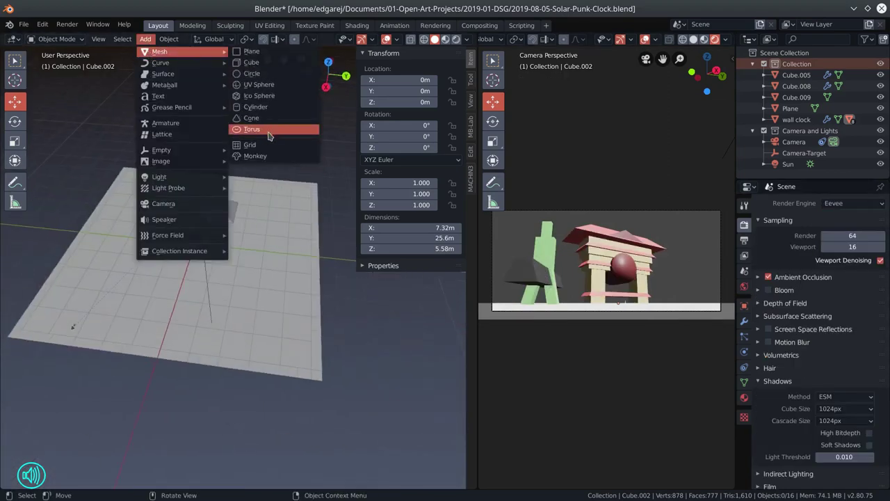
{"action": "left_click", "coordinate": [278, 130]}
{"action": "key", "text": "s"}
{"action": "left_click", "coordinate": [236, 263]}
{"action": "left_click_drag", "start_coordinate": [238, 266], "coordinate": [424, 417]}
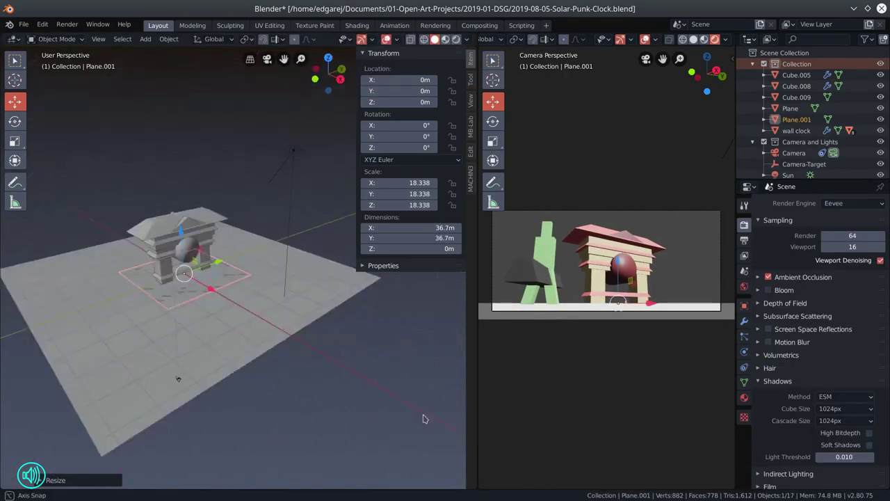
- Raise the new plane to about 39.7 m above the ground and tilt it about 61° around X
{"action": "key", "text": "g"}
{"action": "key", "text": "z"}
{"action": "left_click", "coordinate": [257, 209]}
{"action": "key", "text": "KP_3"}
{"action": "key", "text": "r"}
{"action": "left_click", "coordinate": [248, 160]}
- Rotate the raised plane to about 138° in X and -90° in Z, and move it to about X 34.2 m, Z 41 m
{"action": "key", "text": "KP_7"}
{"action": "key", "text": "r"}
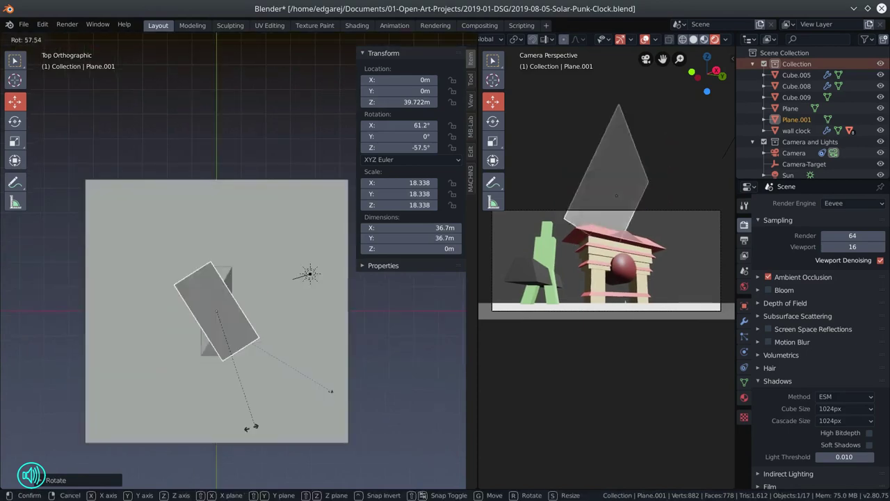
{"action": "left_click", "coordinate": [221, 444], "text": "ctrl"}
{"action": "left_click_drag", "start_coordinate": [221, 448], "coordinate": [195, 417]}
{"action": "key", "text": "KP_1"}
{"action": "key", "text": "r"}
{"action": "left_click", "coordinate": [229, 178]}
{"action": "key", "text": "g"}
{"action": "left_click", "coordinate": [313, 171]}
{"action": "left_click_drag", "start_coordinate": [313, 171], "coordinate": [188, 241]}
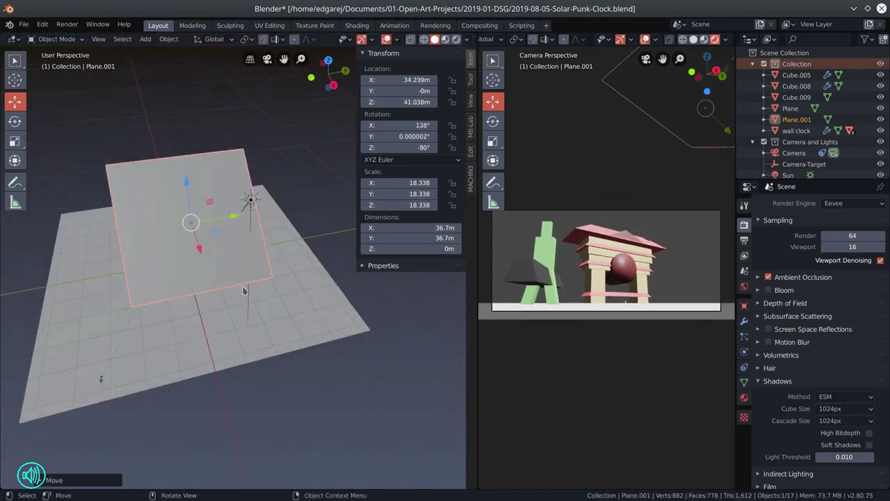
- Move the raised plane along Y to about 13.5 m and switch the render engine to Cycles
{"action": "key", "text": "g"}
{"action": "key", "text": "y"}
{"action": "left_click", "coordinate": [233, 230]}
{"action": "scroll", "coordinate": [257, 333], "scroll_direction": "down", "scroll_amount": 4}
{"action": "left_click", "coordinate": [844, 204]}
{"action": "left_click_drag", "start_coordinate": [249, 347], "coordinate": [215, 341]}
{"action": "left_click", "coordinate": [837, 240]}
- Move the raised plane's edges outward in Edit Mode to enlarge it to about 260 by 104 m
{"action": "left_click_drag", "start_coordinate": [316, 285], "coordinate": [317, 306]}
{"action": "key", "text": "Tab"}
{"action": "left_click", "coordinate": [204, 251]}
{"action": "left_click_drag", "start_coordinate": [248, 245], "coordinate": [42, 267]}
{"action": "left_click", "coordinate": [268, 241]}
{"action": "left_click_drag", "start_coordinate": [315, 239], "coordinate": [35, 234]}
{"action": "left_click", "coordinate": [278, 212]}
{"action": "left_click_drag", "start_coordinate": [278, 279], "coordinate": [318, 290]}
{"action": "left_click_drag", "start_coordinate": [330, 236], "coordinate": [279, 271]}
{"action": "key", "text": "ctrl+z"}
{"action": "left_click_drag", "start_coordinate": [256, 183], "coordinate": [292, 209]}
{"action": "mouse_move", "coordinate": [292, 278]}
{"action": "left_mouse_down"}
{"action": "mouse_move", "coordinate": [242, 271]}
{"action": "mouse_move", "coordinate": [261, 288]}
{"action": "left_mouse_up"}
{"action": "scroll", "coordinate": [410, 39], "scroll_direction": "down", "scroll_amount": 5}
- Turn on X-ray display and add two parallel loop cuts around the raised plane's middle strip
{"action": "left_click", "coordinate": [411, 39]}
{"action": "left_click", "coordinate": [245, 291]}
{"action": "key", "text": "ctrl+r"}
{"action": "left_click", "coordinate": [162, 224]}
{"action": "left_click", "coordinate": [137, 171]}
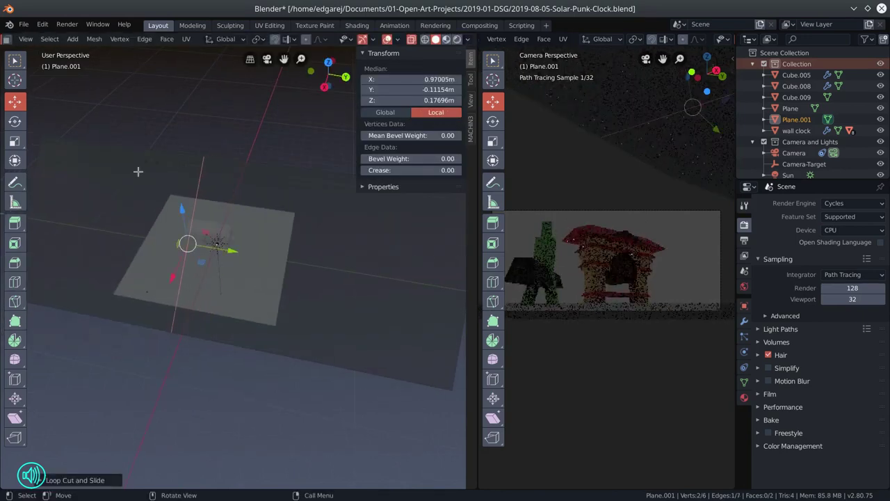
{"action": "left_click", "coordinate": [303, 277]}
{"action": "key", "text": "ctrl+r"}
{"action": "left_click", "coordinate": [308, 278]}
{"action": "left_click", "coordinate": [213, 330]}
{"action": "key", "text": "alt+a"}
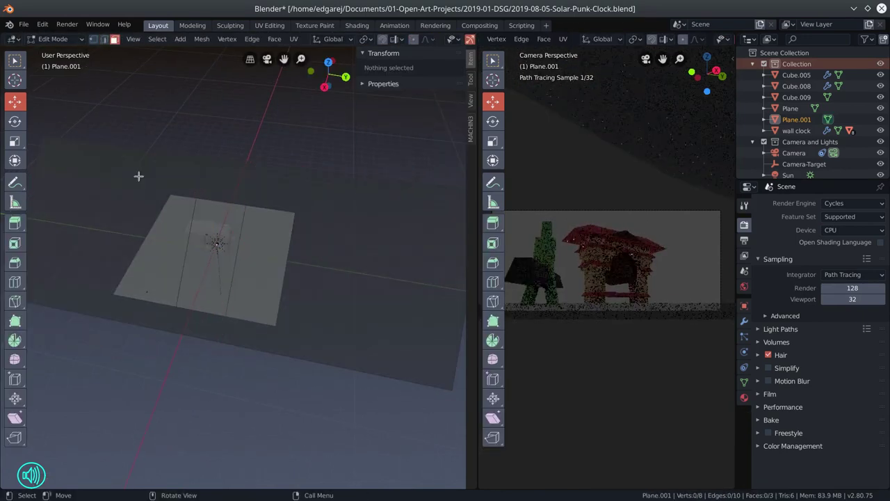
- Delete the middle face of the raised plane to leave a gap for sunlight, and return to Object Mode
{"action": "left_click_drag", "start_coordinate": [207, 286], "coordinate": [284, 338]}
{"action": "left_click", "coordinate": [282, 269]}
{"action": "key", "text": "x"}
{"action": "left_click", "coordinate": [287, 296]}
{"action": "left_click_drag", "start_coordinate": [369, 364], "coordinate": [335, 369]}
{"action": "key", "text": "Tab"}
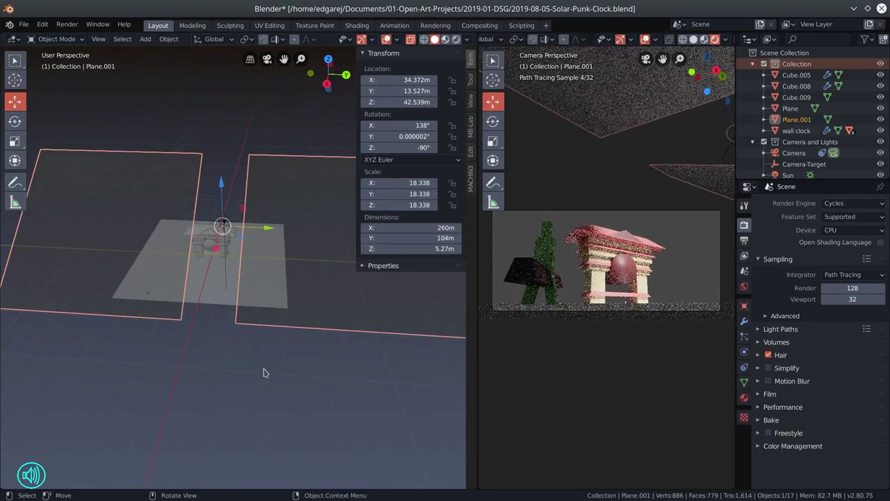
- Select the camera and adjust its height to about 0.11 m
{"action": "left_click", "coordinate": [148, 292]}
{"action": "key", "text": "KP_Decimal"}
{"action": "left_click_drag", "start_coordinate": [202, 391], "coordinate": [289, 333]}
{"action": "left_click_drag", "start_coordinate": [240, 215], "coordinate": [241, 199]}
{"action": "left_click", "coordinate": [239, 199]}
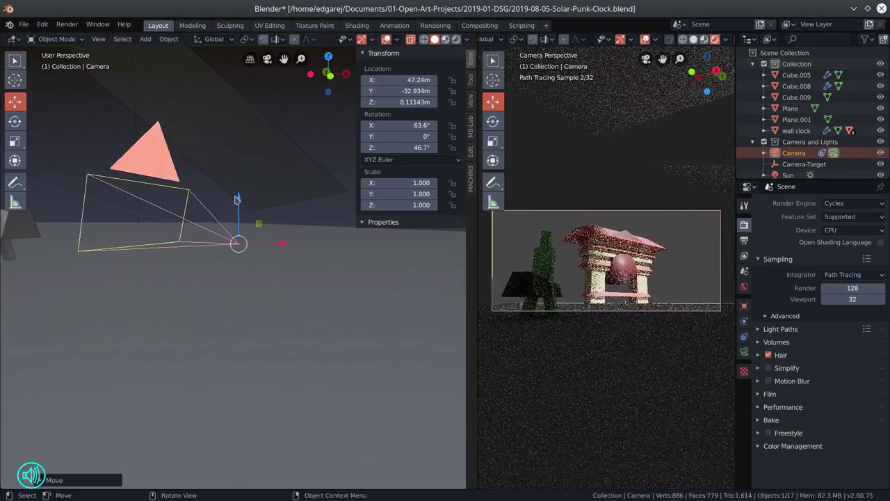
- Lower the Camera-Target by about 3 m and save the file
{"action": "left_click", "coordinate": [804, 164]}
{"action": "key", "text": "g"}
{"action": "key", "text": "z"}
{"action": "left_click", "coordinate": [606, 226]}
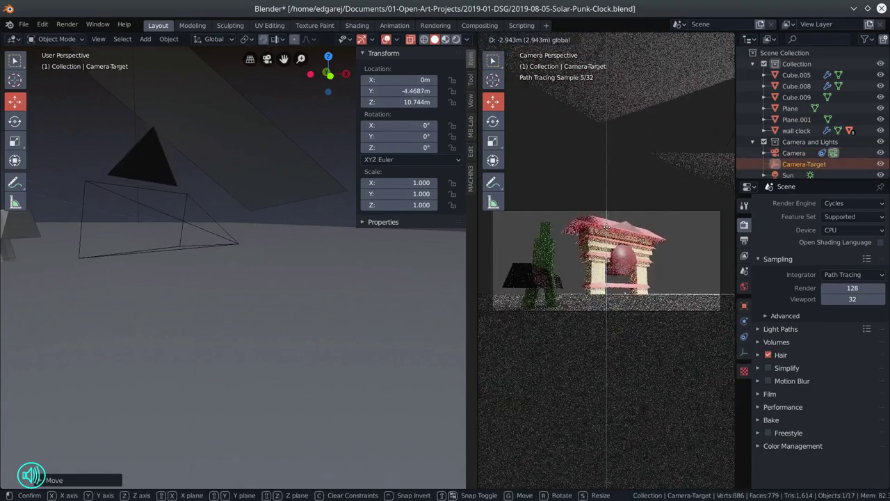
{"action": "left_click", "coordinate": [208, 219]}
{"action": "key", "text": "ctrl+s"}
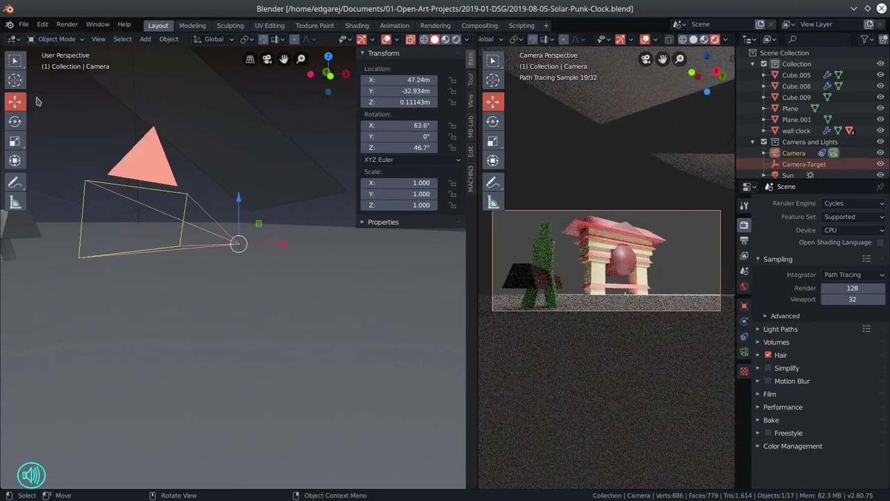
- Shift the figure, its prop and the camera together in top view, and undo the last adjustment
{"action": "scroll", "coordinate": [292, 268], "scroll_direction": "down", "scroll_amount": 3}
{"action": "left_click", "coordinate": [109, 217]}
{"action": "left_click", "coordinate": [128, 238], "text": "shift"}
{"action": "left_click", "coordinate": [183, 245], "text": "shift"}
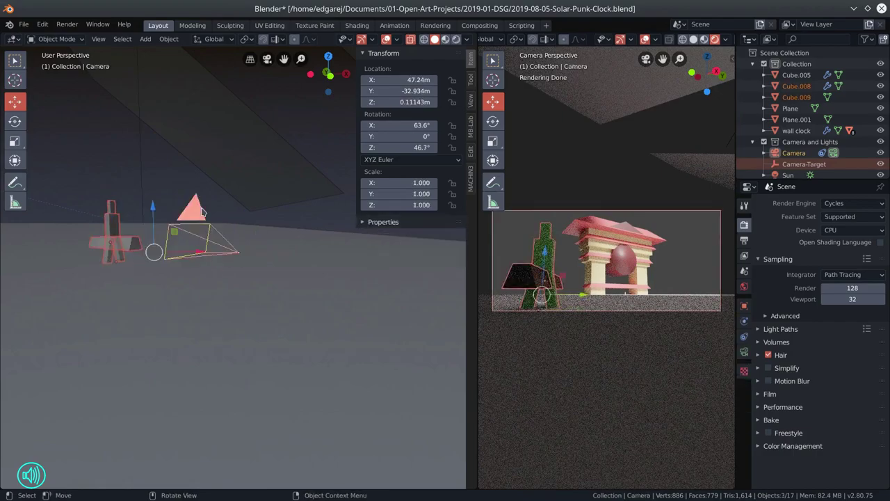
{"action": "key", "text": "KP_7"}
{"action": "scroll", "coordinate": [229, 338], "scroll_direction": "down", "scroll_amount": 12}
{"action": "mouse_move", "coordinate": [241, 270]}
{"action": "left_mouse_down"}
{"action": "mouse_move", "coordinate": [258, 285]}
{"action": "mouse_move", "coordinate": [232, 257]}
{"action": "left_mouse_up"}
{"action": "scroll", "coordinate": [262, 306], "scroll_direction": "up", "scroll_amount": 9}
{"action": "left_click_drag", "start_coordinate": [201, 225], "coordinate": [211, 232]}
{"action": "key", "text": "ctrl+z"}
- Reposition the camera at about X 45.4 m, Y -31.1 m, lower the Camera-Target to about 10.4 m, and save the file
{"action": "key", "text": "a"}
{"action": "left_click", "coordinate": [776, 153]}
{"action": "left_click", "coordinate": [209, 231]}
{"action": "left_click", "coordinate": [803, 164]}
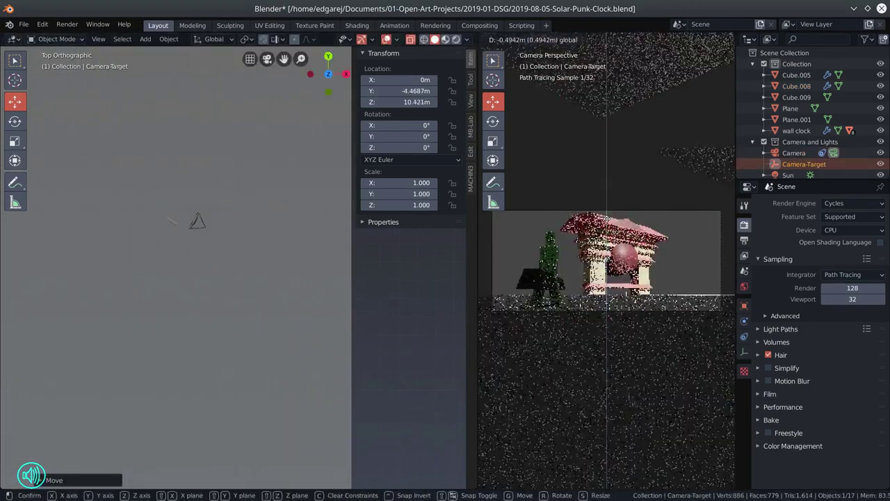
{"action": "key", "text": "ctrl+s"}
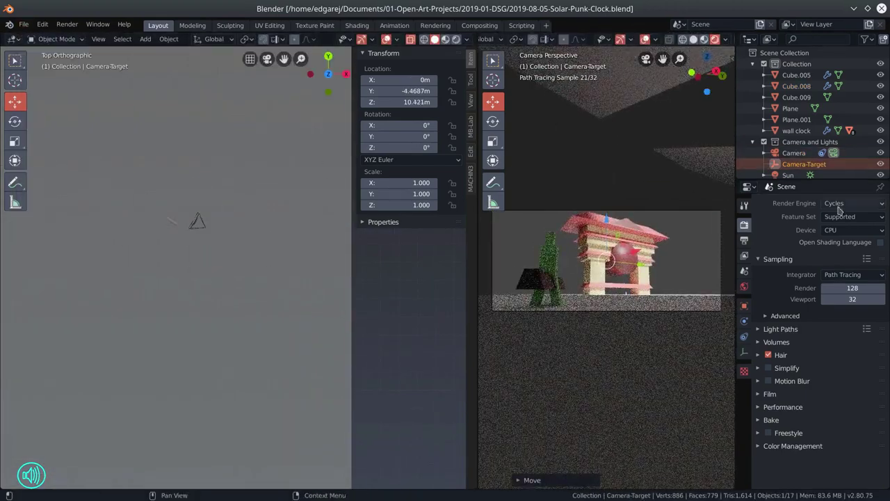
- Try the Eevee render engine on the scene and switch back to Cycles
{"action": "left_click", "coordinate": [839, 207]}
{"action": "left_click", "coordinate": [838, 217]}
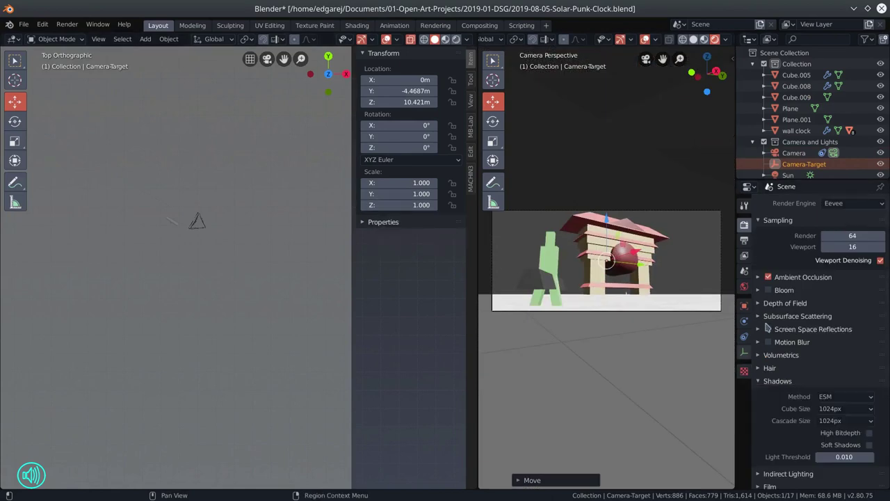
{"action": "left_click", "coordinate": [840, 205]}
{"action": "left_click", "coordinate": [837, 241]}
- Add a Wireframe modifier to the raised plane and save the file
{"action": "left_click", "coordinate": [796, 120]}
{"action": "left_click", "coordinate": [744, 321]}
{"action": "left_click", "coordinate": [776, 204]}
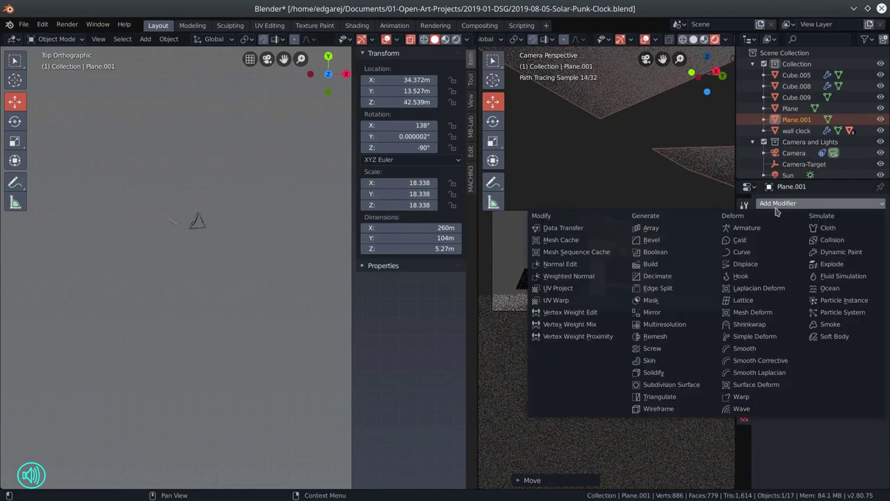
{"action": "left_click", "coordinate": [677, 409]}
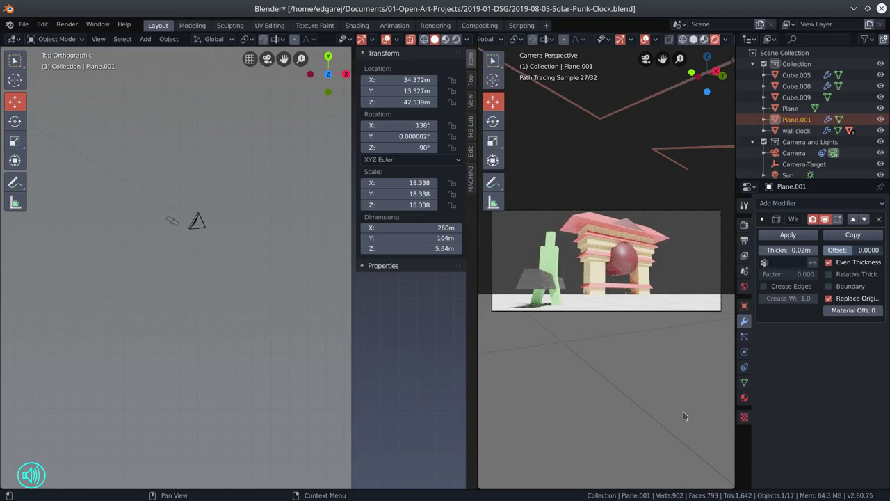
{"action": "key", "text": "ctrl+s"}
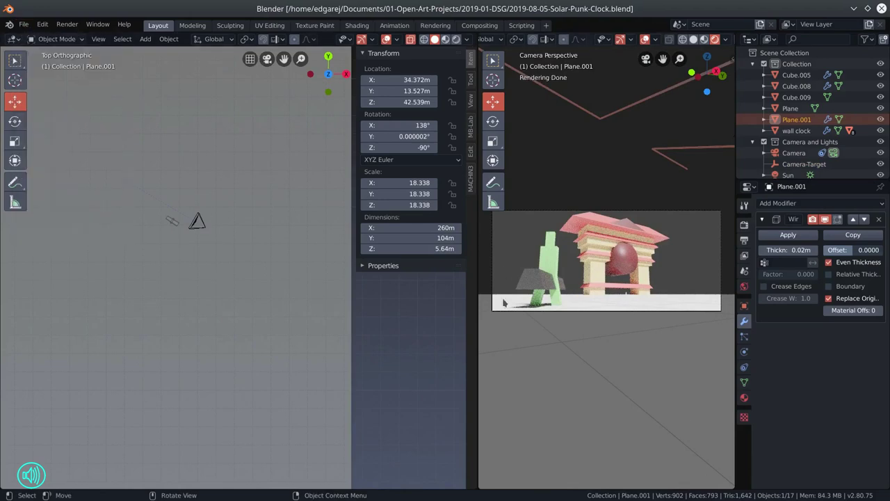
- Raise the Camera-Target to about 12.2 m and hide the ground plane and the raised plane
{"action": "left_click", "coordinate": [606, 261]}
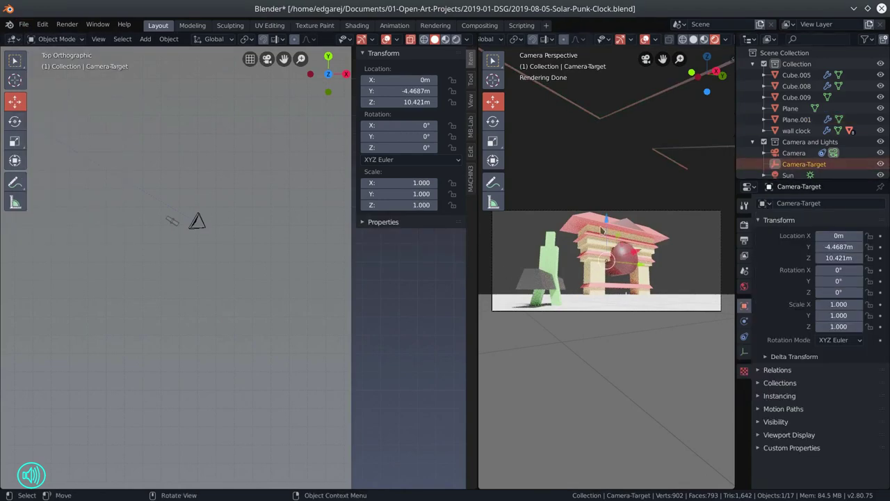
{"action": "left_click_drag", "start_coordinate": [605, 223], "coordinate": [605, 214]}
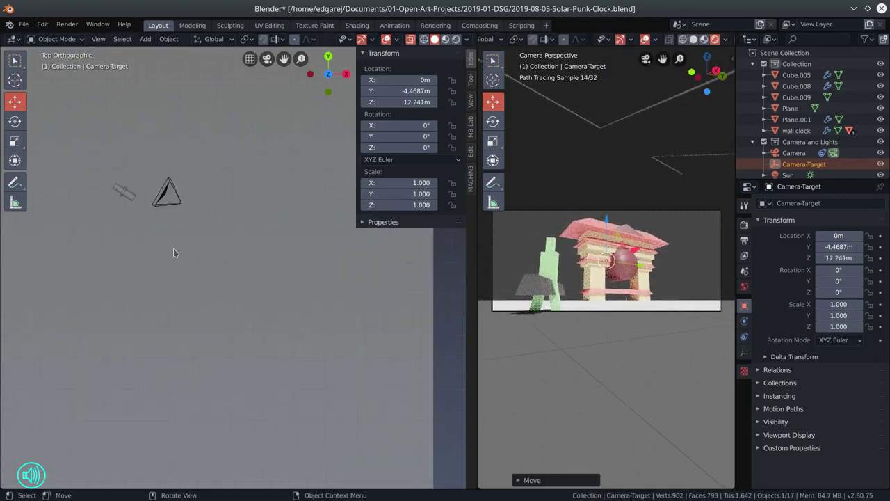
{"action": "scroll", "coordinate": [174, 201], "scroll_direction": "up", "scroll_amount": 5}
{"action": "left_click", "coordinate": [265, 262]}
{"action": "left_click_drag", "start_coordinate": [880, 108], "coordinate": [880, 120]}
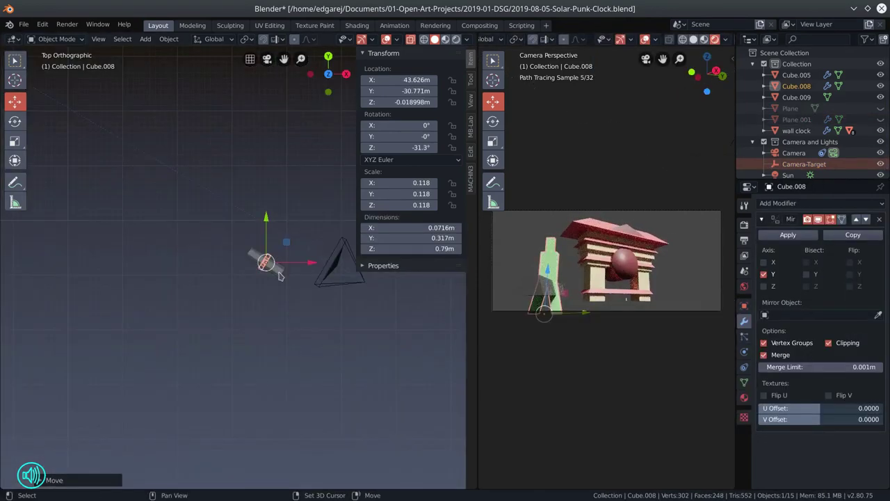
- Try to move the figure and its prop closer to the camera, and undo the move
{"action": "left_click", "coordinate": [274, 267], "text": "shift"}
{"action": "left_click_drag", "start_coordinate": [265, 262], "coordinate": [283, 267]}
{"action": "key", "text": "ctrl+z"}
- Select the figure, its prop and the clock, and scale them together by about 2.1
{"action": "left_click", "coordinate": [356, 282]}
{"action": "left_click_drag", "start_coordinate": [356, 282], "coordinate": [312, 282]}
{"action": "left_click", "coordinate": [201, 272]}
{"action": "left_click", "coordinate": [189, 266], "text": "shift"}
{"action": "scroll", "coordinate": [189, 266], "scroll_direction": "down", "scroll_amount": 7}
{"action": "left_click", "coordinate": [83, 132], "text": "shift"}
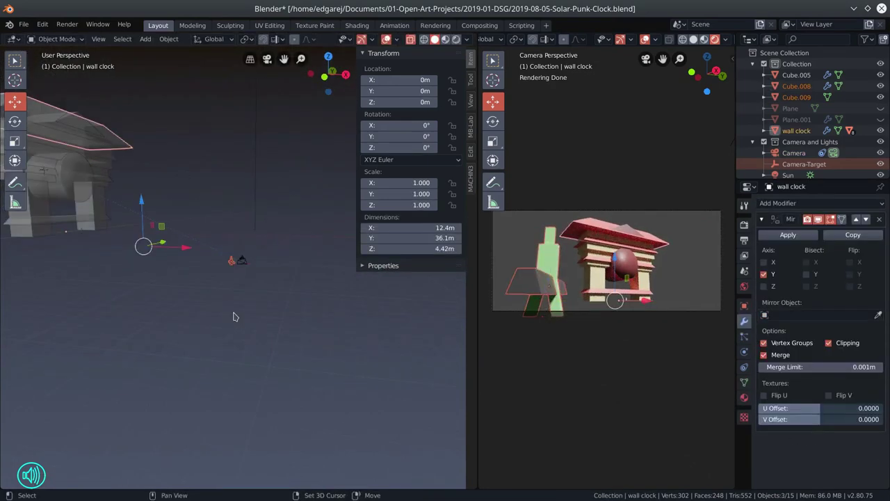
{"action": "key", "text": "s"}
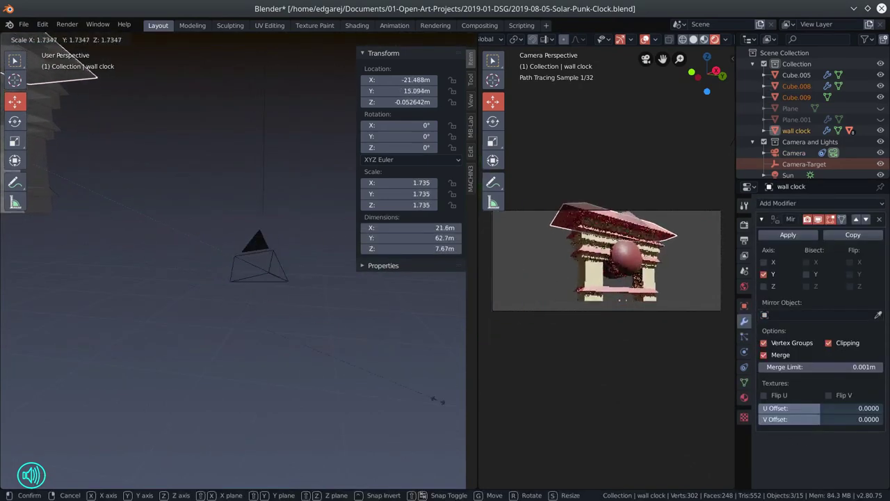
{"action": "left_click", "coordinate": [69, 437]}
- Set the camera viewport's clip End to 100000000 m
{"action": "left_click", "coordinate": [744, 224]}
{"action": "left_click", "coordinate": [672, 381]}
{"action": "key", "text": "n"}
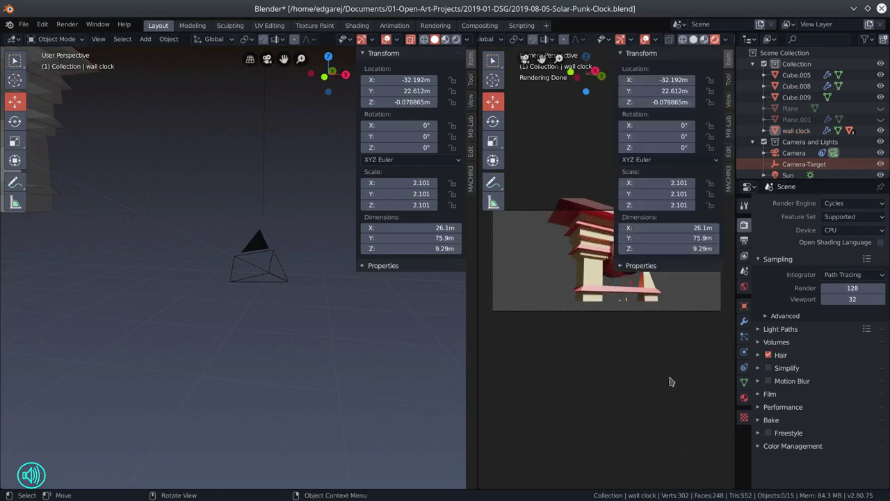
{"action": "left_click", "coordinate": [730, 102]}
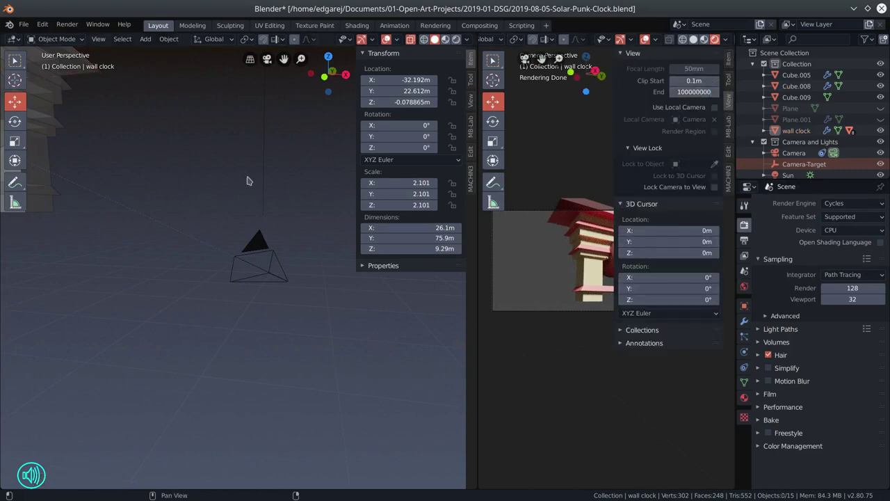
{"action": "double_click", "coordinate": [700, 92]}
{"action": "key", "text": "n"}
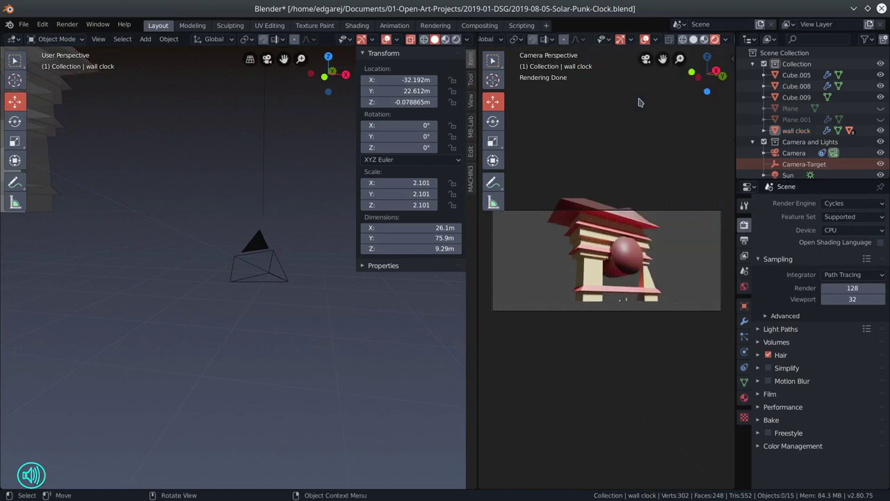
{"action": "left_click", "coordinate": [744, 320]}
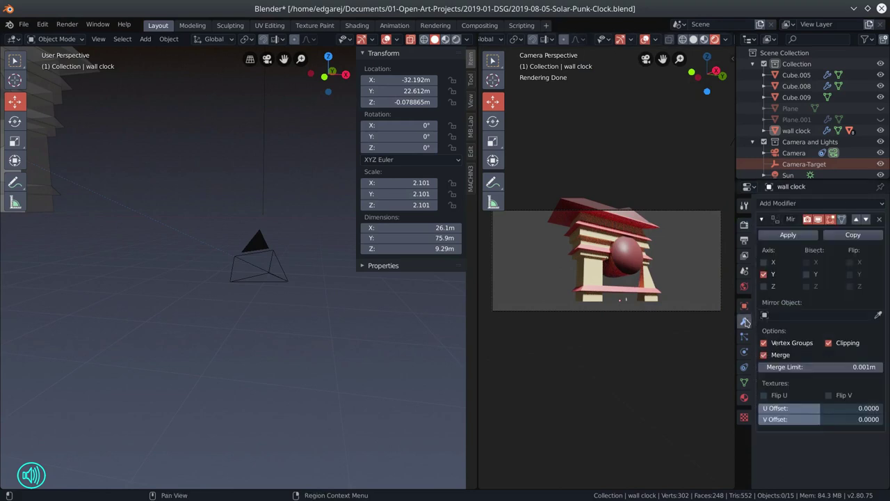
{"action": "left_click", "coordinate": [777, 154]}
{"action": "left_click", "coordinate": [744, 353]}
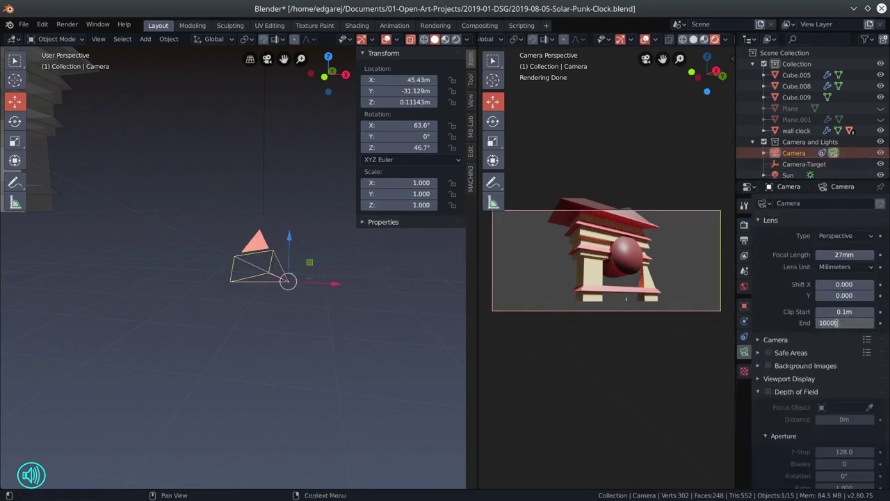
{"action": "key", "text": "Return"}
- Move the camera back from the clock in top view to about X 64.4 m, Y -43.1 m
{"action": "scroll", "coordinate": [327, 317], "scroll_direction": "down", "scroll_amount": 5}
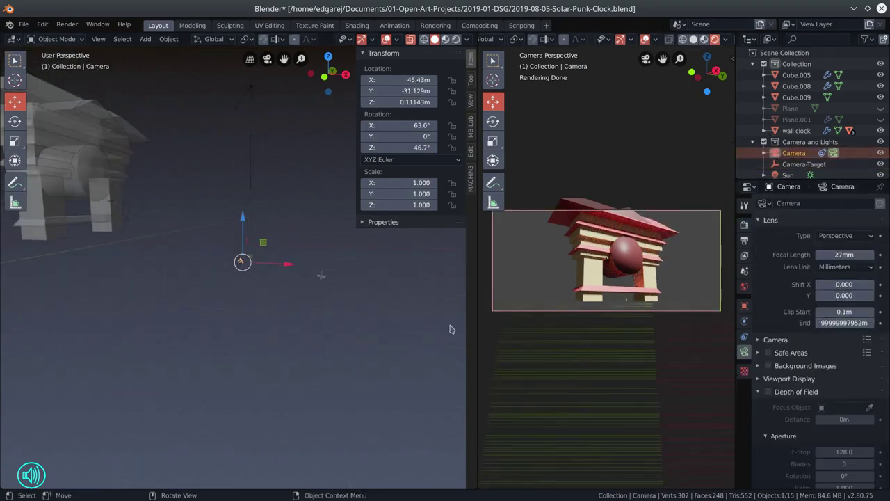
{"action": "key", "text": "KP_7"}
{"action": "left_click_drag", "start_coordinate": [242, 263], "coordinate": [339, 327]}
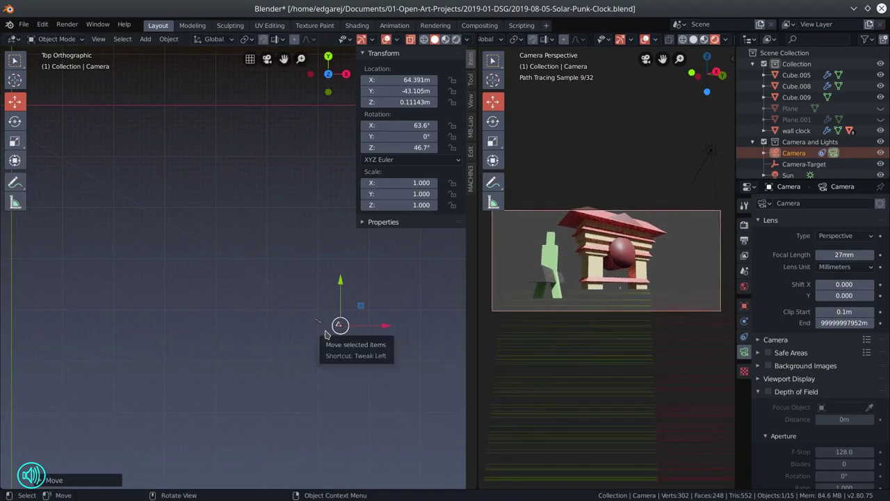
- Raise the Camera-Target slightly and nudge the figure and its prop to about X 60.4 m, Y -42.4 m
{"action": "left_click", "coordinate": [803, 164]}
{"action": "left_click_drag", "start_coordinate": [606, 216], "coordinate": [606, 208]}
{"action": "left_click_drag", "start_coordinate": [347, 330], "coordinate": [323, 325]}
{"action": "left_click", "coordinate": [317, 321]}
{"action": "left_click", "coordinate": [319, 322], "text": "shift"}
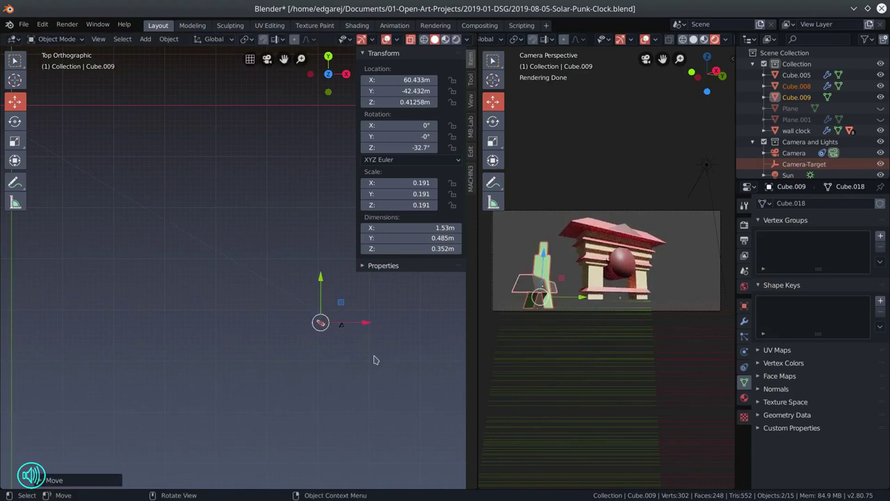
{"action": "left_click", "coordinate": [351, 352]}
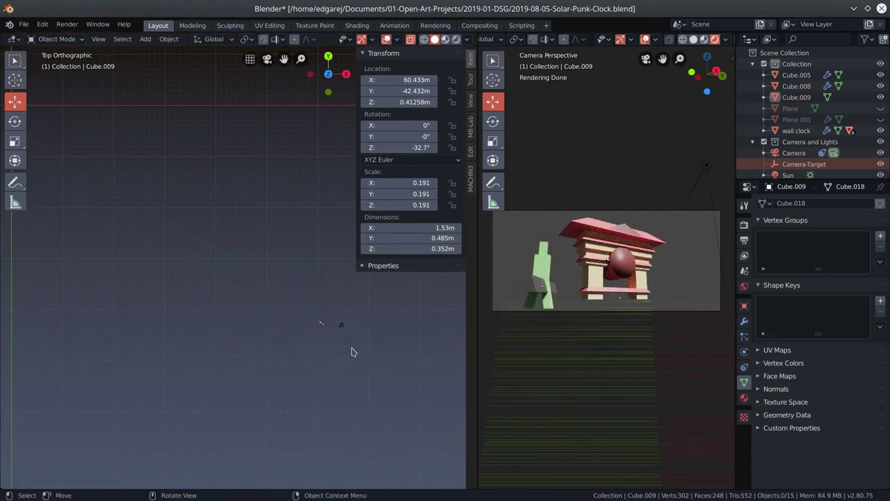
- Unhide the ground plane and the raised plane, and rename the raised plane as shadow
{"action": "scroll", "coordinate": [239, 279], "scroll_direction": "down", "scroll_amount": 5}
{"action": "left_click", "coordinate": [880, 108]}
{"action": "left_click", "coordinate": [880, 120]}
{"action": "left_click", "coordinate": [238, 310]}
{"action": "left_click", "coordinate": [290, 387]}
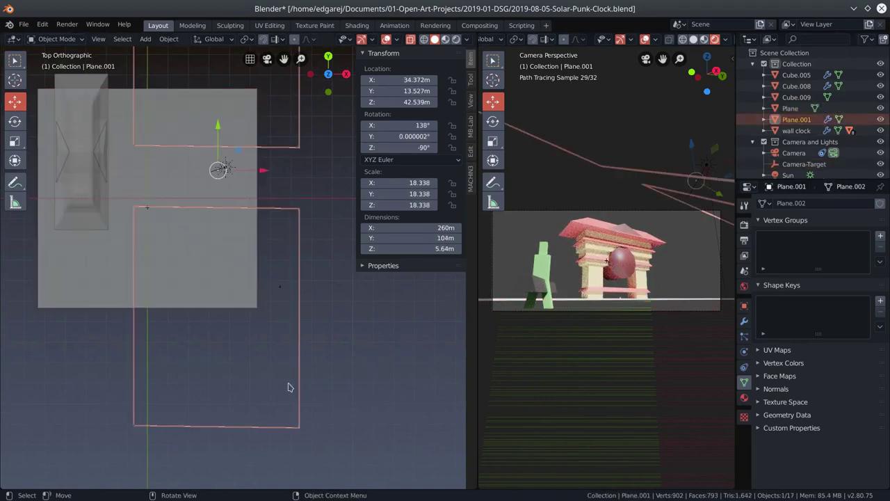
{"action": "double_click", "coordinate": [794, 119]}
- Scale up the ground plane to extend beneath the figure and the camera
{"action": "left_click", "coordinate": [790, 108]}
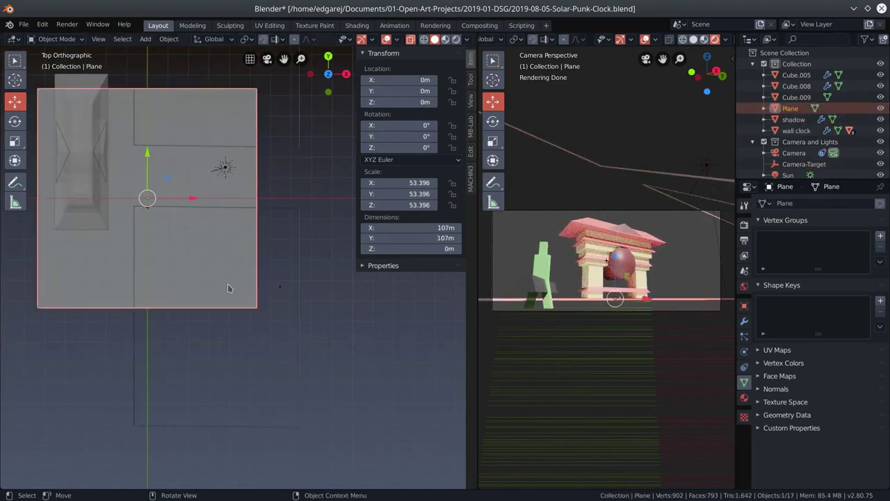
{"action": "key", "text": "s"}
{"action": "left_click", "coordinate": [271, 285]}
- Select the two lower edges of the shadow object in Edit Mode and move them outward in front view
{"action": "left_click", "coordinate": [291, 381]}
{"action": "left_click_drag", "start_coordinate": [296, 372], "coordinate": [338, 276]}
{"action": "key", "text": "Tab"}
{"action": "key", "text": "2"}
{"action": "left_click", "coordinate": [326, 226]}
{"action": "left_click", "coordinate": [279, 278], "text": "shift"}
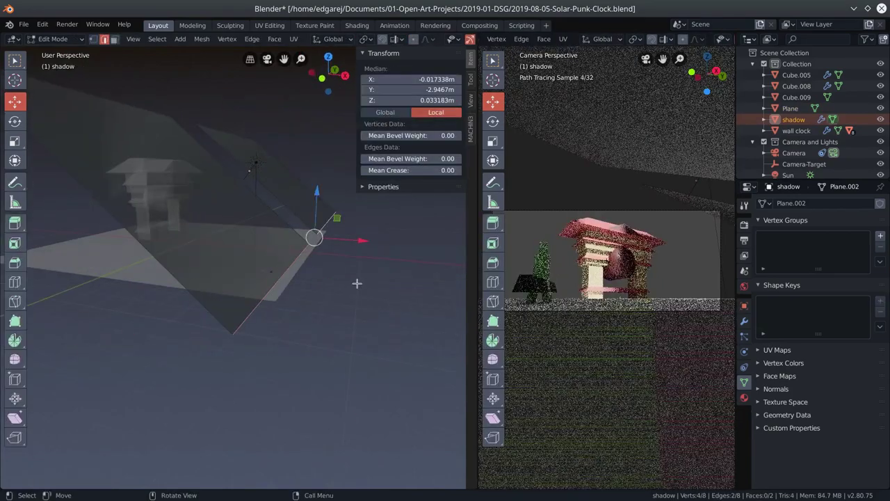
{"action": "key", "text": "KP_1"}
{"action": "left_click_drag", "start_coordinate": [302, 253], "coordinate": [331, 259]}
{"action": "left_click_drag", "start_coordinate": [396, 261], "coordinate": [299, 340]}
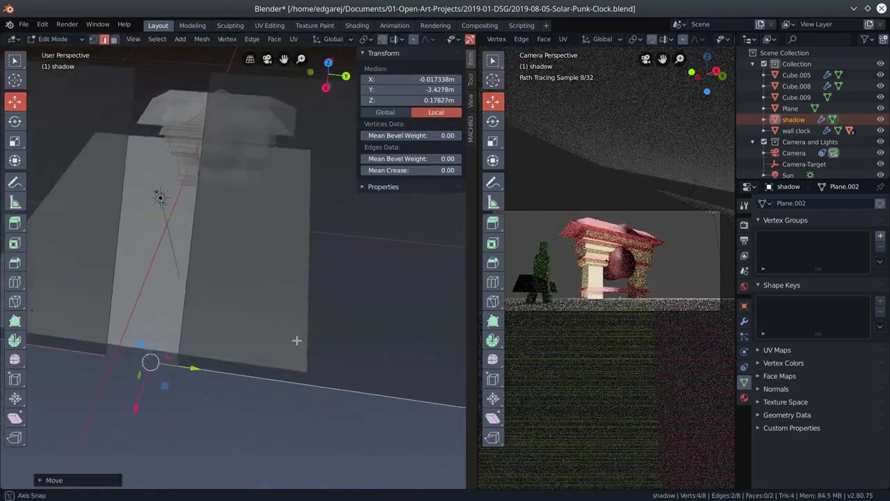
- Leave Edit Mode and move the Sun light sideways along the Y axis
{"action": "key", "text": "Tab"}
{"action": "left_click", "coordinate": [160, 196]}
{"action": "left_click_drag", "start_coordinate": [201, 203], "coordinate": [324, 236]}
- In Edit Mode, move the two facing inner edges of the shadow object's panels to local X about -2.40 m and -0.23 m
{"action": "left_click", "coordinate": [249, 376]}
{"action": "key", "text": "Tab"}
{"action": "left_click", "coordinate": [192, 240]}
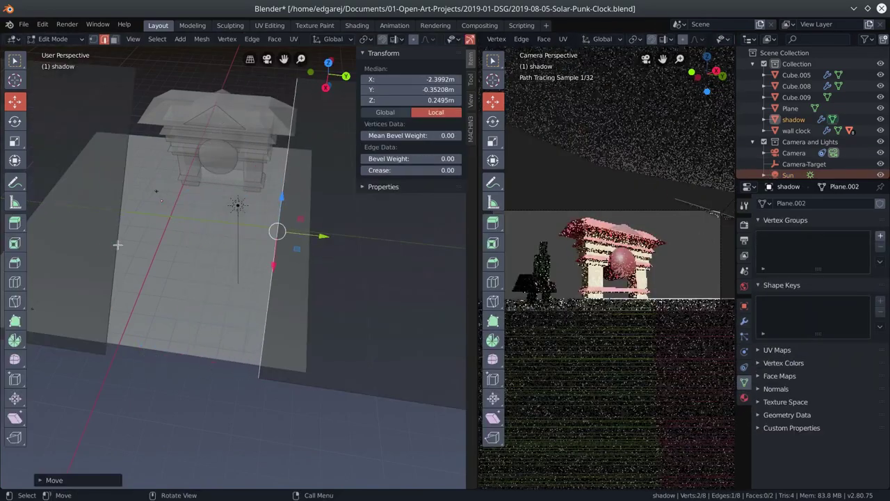
{"action": "left_click", "coordinate": [117, 245]}
{"action": "left_click_drag", "start_coordinate": [165, 219], "coordinate": [219, 225]}
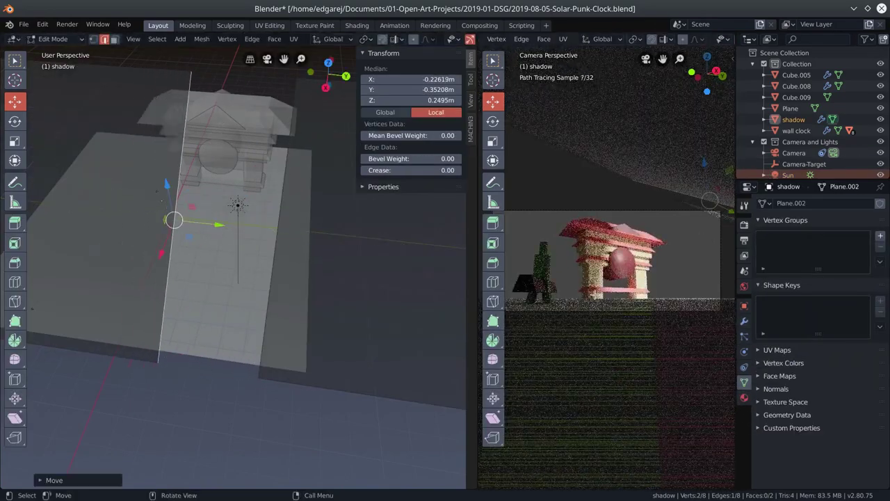
- Widen the gap in the shadow object by moving the selected inner edge to local X about 1.70 m
{"action": "key", "text": "t"}
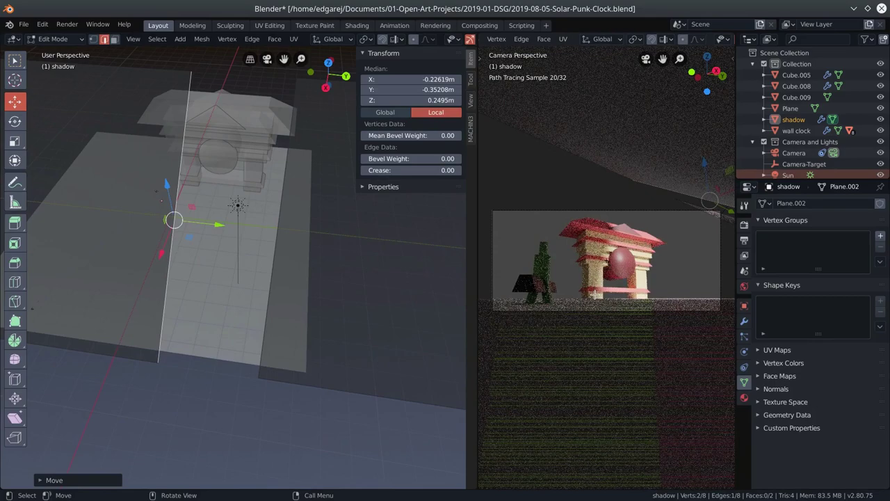
{"action": "left_click", "coordinate": [24, 24]}
{"action": "left_click", "coordinate": [39, 94]}
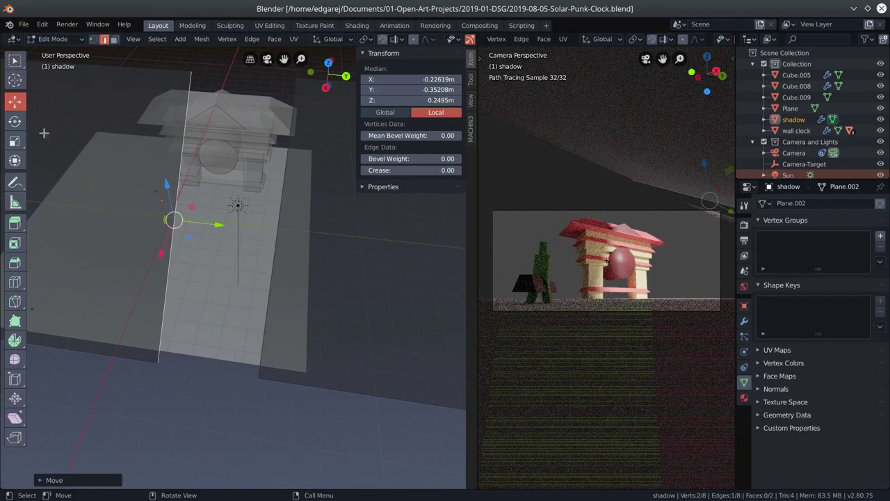
{"action": "key", "text": "g"}
{"action": "left_click", "coordinate": [221, 363]}
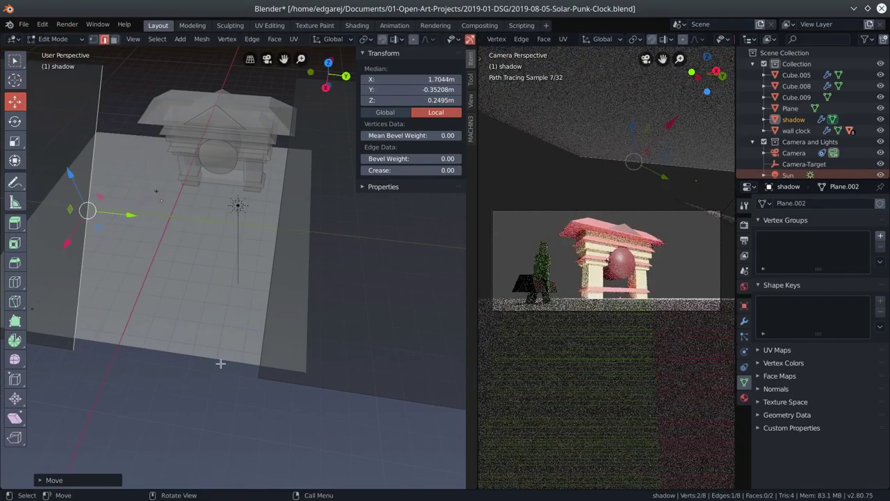
- Scale the ground plane up uniformly to about 1244 in Object Mode, clear the selection and save the file
{"action": "scroll", "coordinate": [220, 363], "scroll_direction": "down", "scroll_amount": 3}
{"action": "key", "text": "Tab"}
{"action": "left_click", "coordinate": [109, 317]}
{"action": "key", "text": "Tab"}
{"action": "key", "text": "Tab"}
{"action": "left_click", "coordinate": [16, 142]}
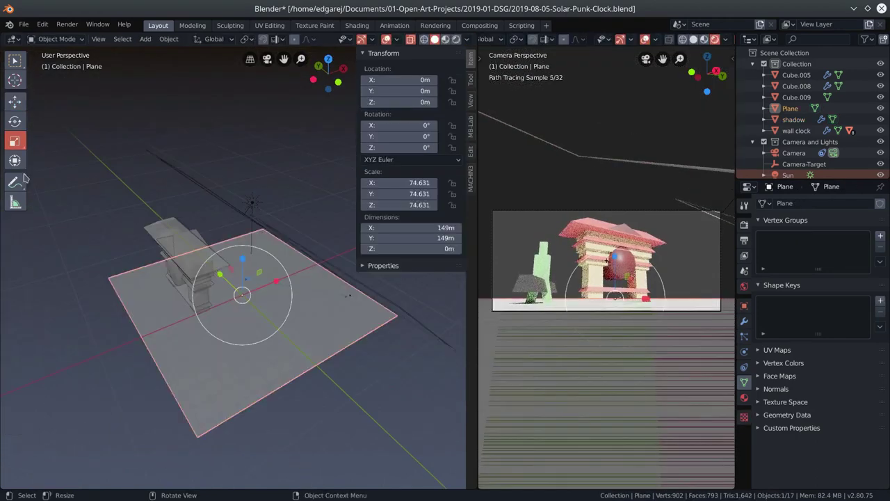
{"action": "left_click_drag", "start_coordinate": [244, 297], "coordinate": [283, 316]}
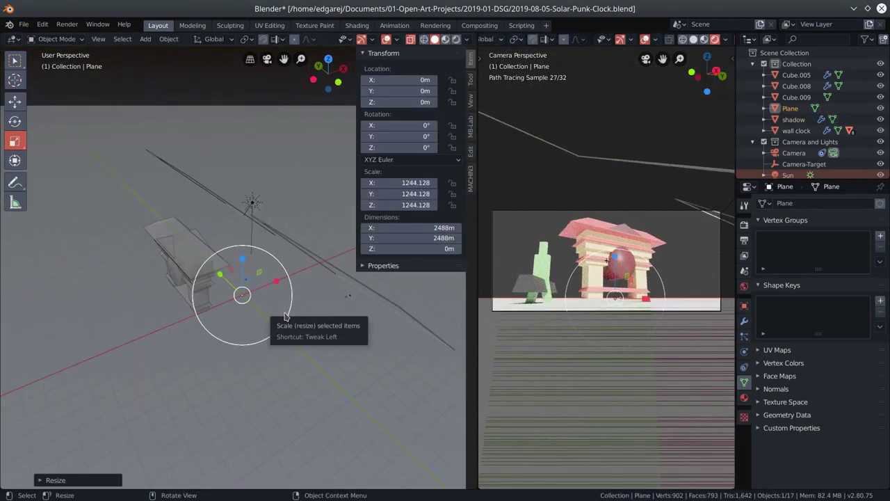
{"action": "key", "text": "alt+a"}
{"action": "key", "text": "ctrl+s"}
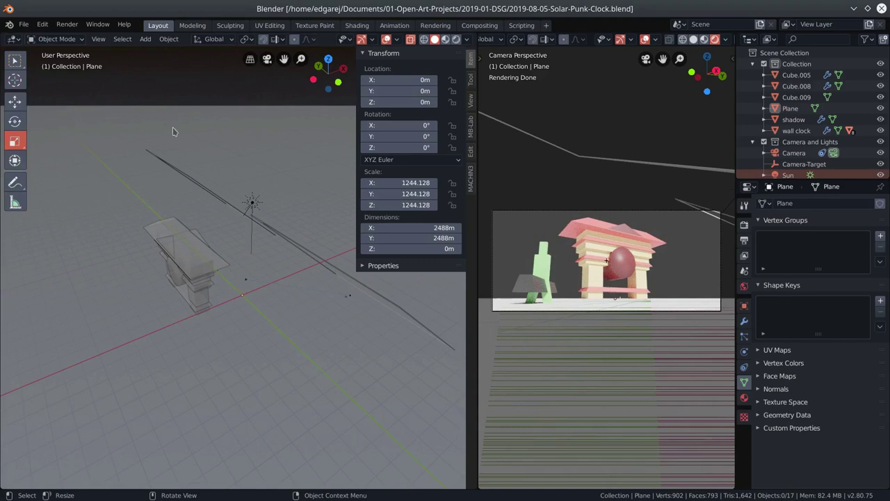
- Preview the scene with the Eevee render engine, save the file and set the engine back to Cycles
{"action": "left_click", "coordinate": [744, 205]}
{"action": "left_click", "coordinate": [744, 224]}
{"action": "left_click", "coordinate": [852, 203]}
{"action": "left_click", "coordinate": [853, 214]}
{"action": "left_click", "coordinate": [24, 26]}
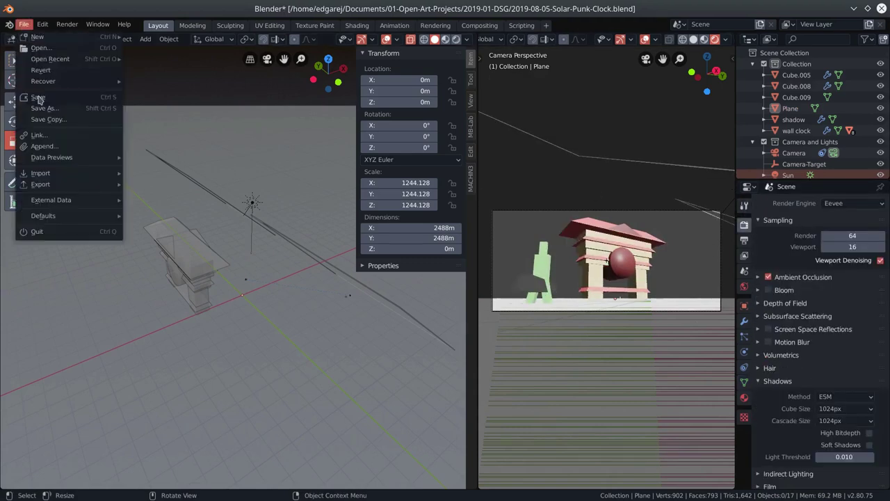
{"action": "left_click", "coordinate": [40, 100]}
{"action": "left_click", "coordinate": [843, 203]}
{"action": "left_click", "coordinate": [840, 240]}
- Select the shadow object, check its mesh in Edit Mode and remove its modifier
{"action": "left_click_drag", "start_coordinate": [306, 310], "coordinate": [231, 325]}
{"action": "left_click", "coordinate": [271, 267]}
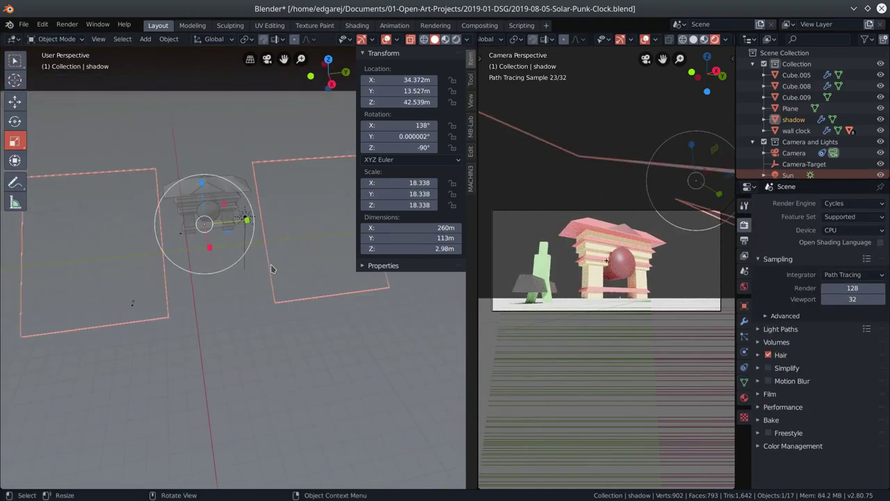
{"action": "left_click_drag", "start_coordinate": [271, 269], "coordinate": [260, 328]}
{"action": "key", "text": "Tab"}
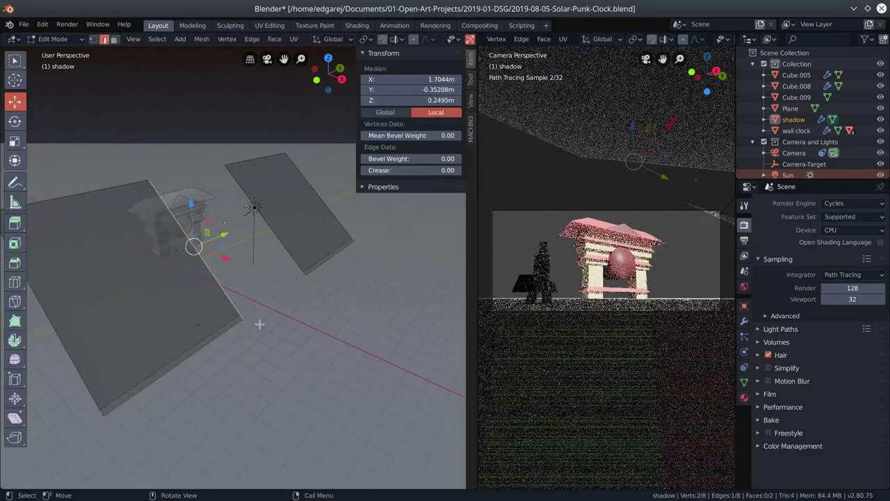
{"action": "key", "text": "alt+a"}
{"action": "key", "text": "Tab"}
{"action": "key", "text": "Tab"}
{"action": "key", "text": "Tab"}
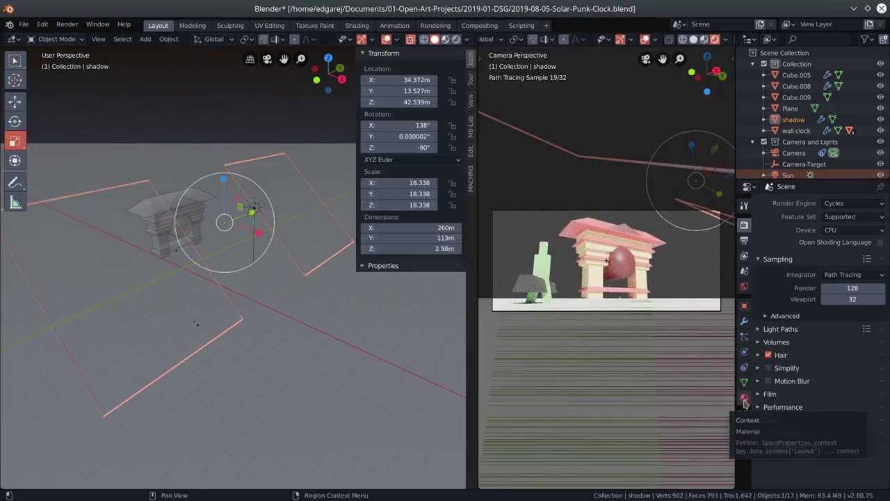
{"action": "left_click", "coordinate": [744, 320]}
{"action": "left_click", "coordinate": [879, 223]}
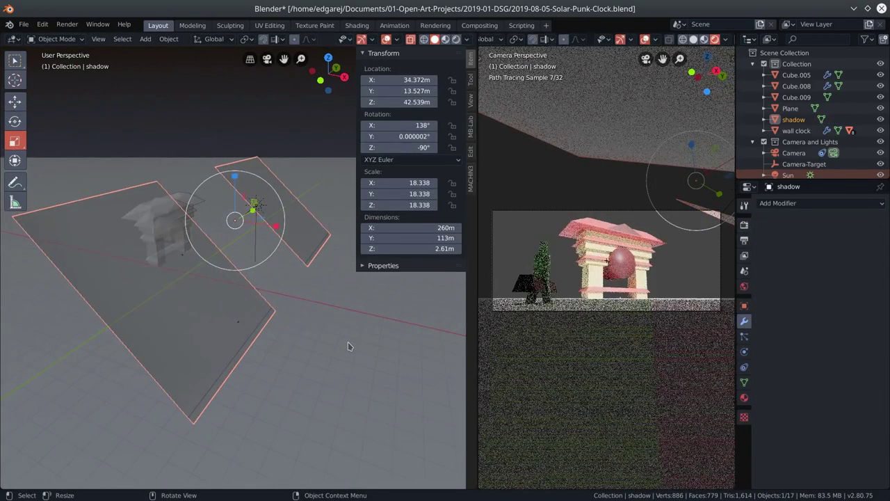
- Move an inner edge of the shadow object along the Y axis in Edit Mode
{"action": "left_click_drag", "start_coordinate": [350, 346], "coordinate": [281, 353]}
{"action": "key", "text": "Tab"}
{"action": "left_click", "coordinate": [163, 265]}
{"action": "key", "text": "g"}
{"action": "key", "text": "y"}
{"action": "left_click", "coordinate": [230, 321]}
{"action": "key", "text": "Tab"}
{"action": "left_click_drag", "start_coordinate": [230, 322], "coordinate": [306, 341]}
- Add a cube, scale it up to about 34.4 and stretch it along Y to a scale of about 121.9
{"action": "left_click", "coordinate": [146, 39]}
{"action": "mouse_move", "coordinate": [162, 51]}
{"action": "left_click", "coordinate": [249, 62]}
{"action": "key", "text": "s"}
{"action": "left_click", "coordinate": [432, 454]}
{"action": "left_click_drag", "start_coordinate": [327, 390], "coordinate": [403, 361]}
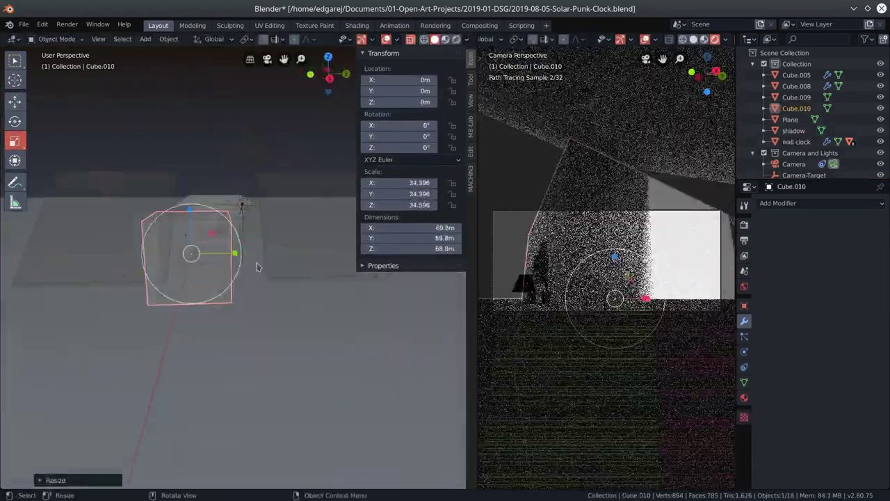
{"action": "left_click_drag", "start_coordinate": [235, 252], "coordinate": [230, 279]}
- Move the stretched cube behind the clock structure to about X -65.9 m, Z 32.45 m
{"action": "left_click", "coordinate": [14, 101]}
{"action": "left_click_drag", "start_coordinate": [213, 216], "coordinate": [213, 171]}
{"action": "left_click_drag", "start_coordinate": [278, 348], "coordinate": [287, 295]}
{"action": "key", "text": "KP_1"}
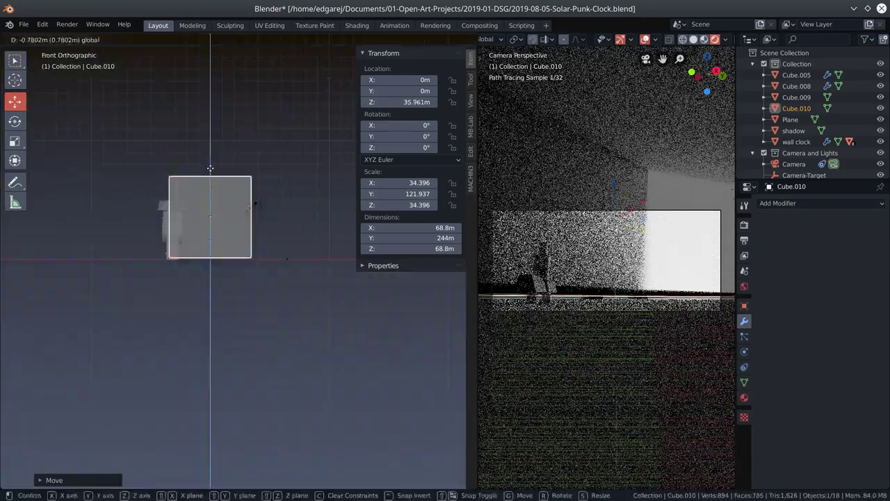
{"action": "left_click_drag", "start_coordinate": [210, 170], "coordinate": [210, 176]}
{"action": "left_click_drag", "start_coordinate": [258, 221], "coordinate": [179, 222]}
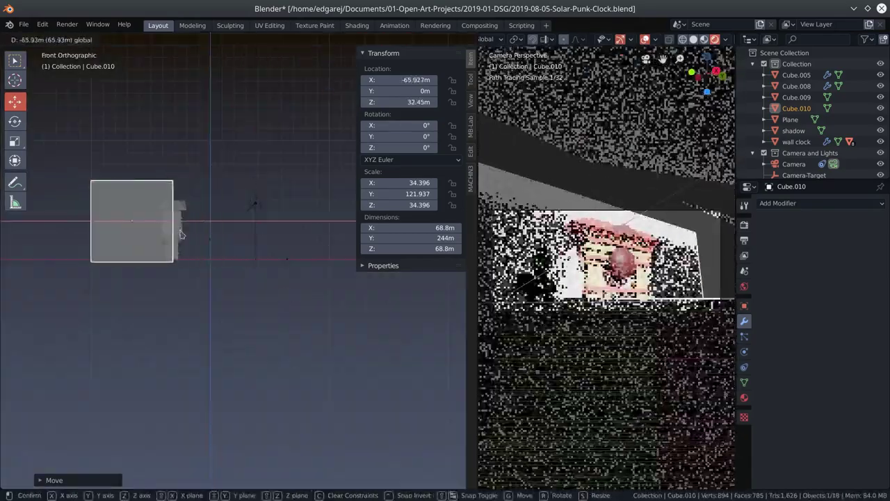
- Give the cube a new material named building with a light cyan base color, and rename the object building
{"action": "left_click", "coordinate": [744, 399]}
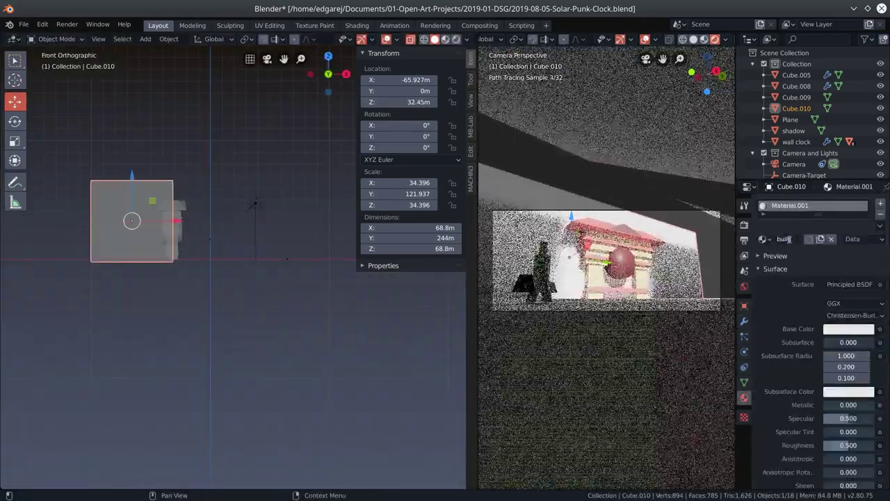
{"action": "left_click", "coordinate": [848, 329]}
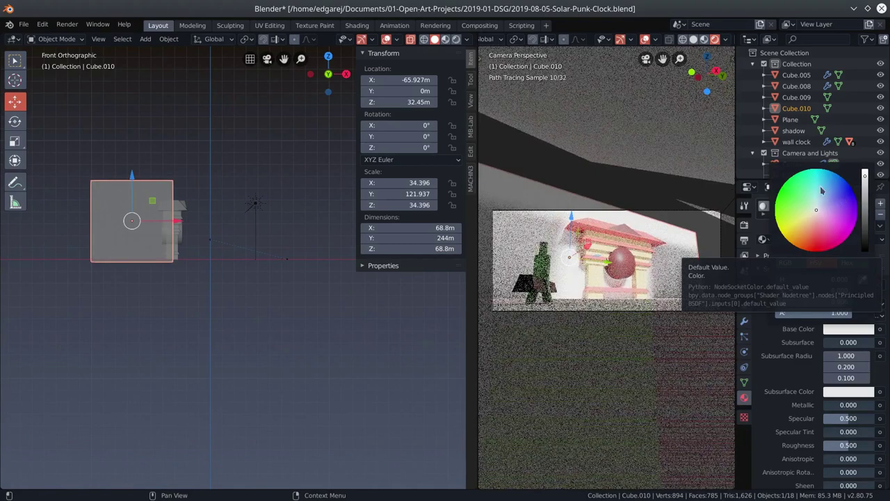
{"action": "left_click", "coordinate": [821, 190]}
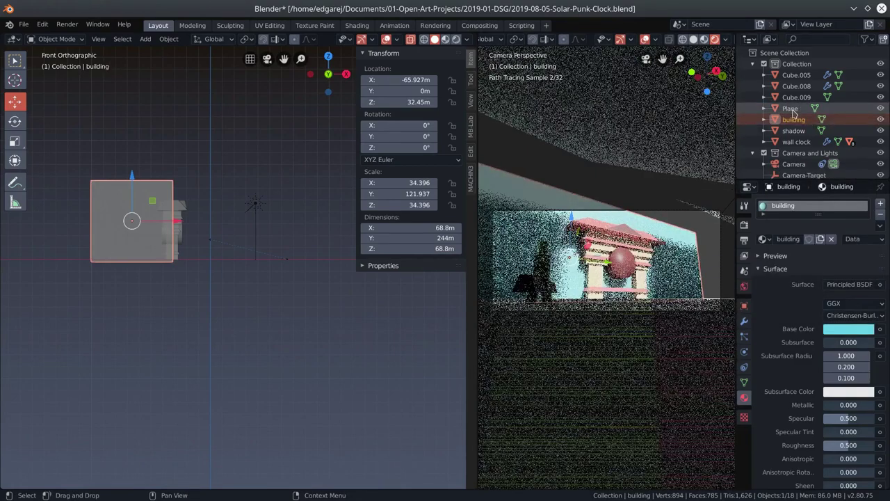
- Duplicate the building in place and subdivide the duplicate's mesh in Edit Mode
{"action": "key", "text": "shift+d"}
{"action": "key", "text": "Escape"}
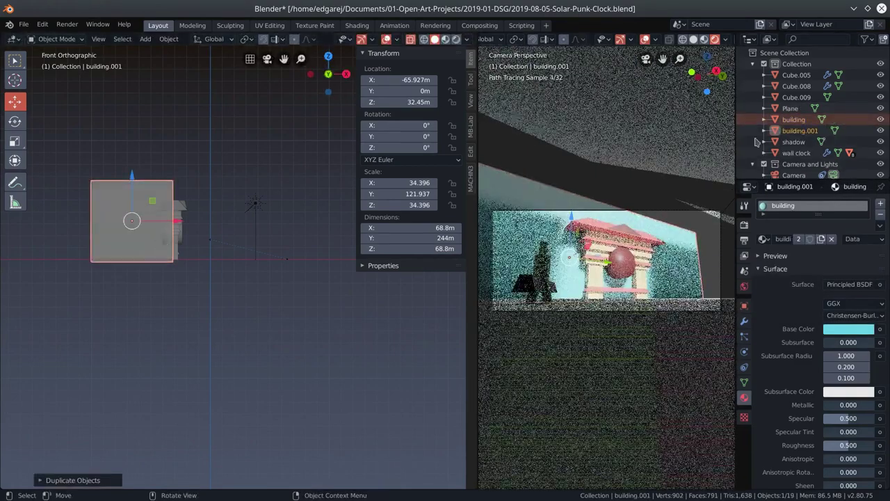
{"action": "left_click", "coordinate": [800, 131]}
{"action": "key", "text": "Tab"}
{"action": "left_click_drag", "start_coordinate": [222, 257], "coordinate": [139, 313]}
{"action": "right_click", "coordinate": [121, 158]}
{"action": "left_click", "coordinate": [121, 157]}
{"action": "key", "text": "Tab"}
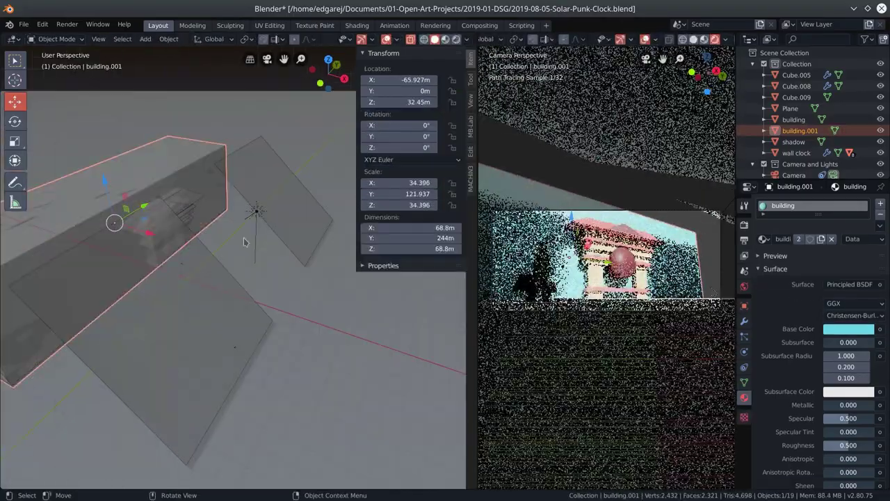
- Replace the duplicate building's material with a new one named dark and give it a blue base color
{"action": "left_click", "coordinate": [831, 238]}
{"action": "left_click", "coordinate": [788, 238]}
{"action": "type", "text": "dar"}
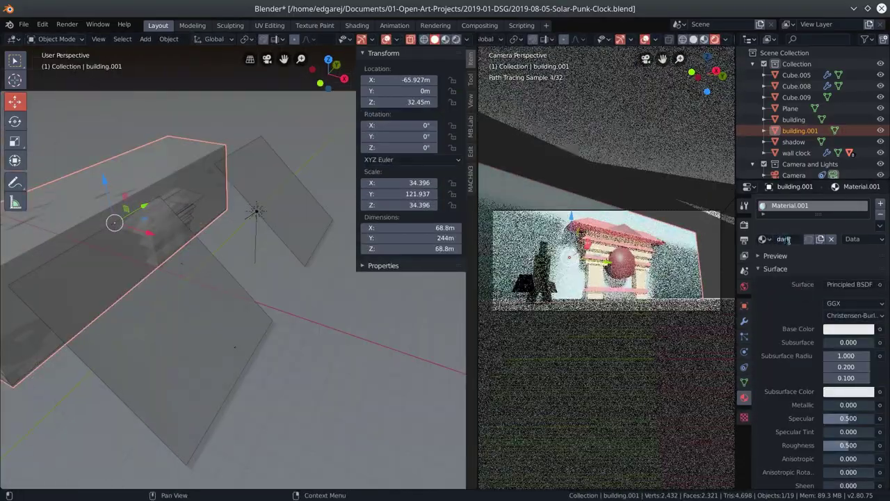
{"action": "type", "text": "k"}
{"action": "key", "text": "Return"}
{"action": "left_click", "coordinate": [848, 329]}
{"action": "left_click", "coordinate": [826, 192]}
- Add a Wireframe modifier to the duplicate building
{"action": "left_click", "coordinate": [744, 321]}
{"action": "left_click", "coordinate": [820, 203]}
{"action": "left_click", "coordinate": [688, 408]}
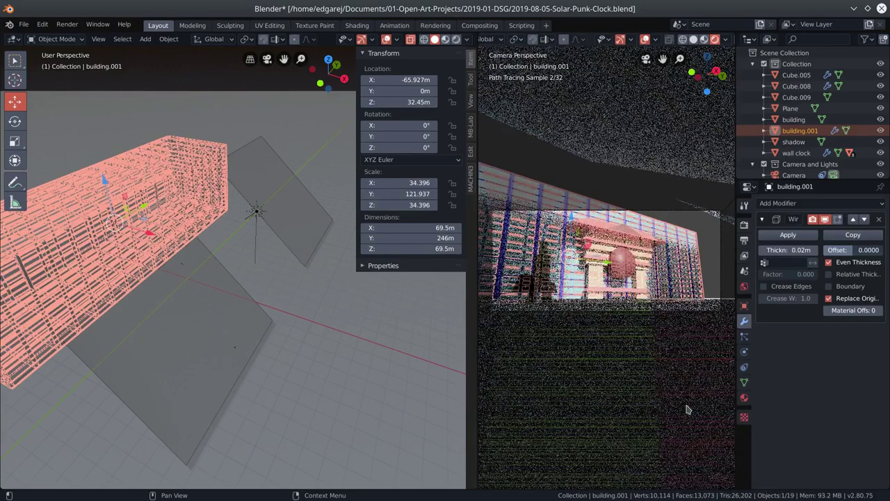
- Select both building objects, rotate them to about -57.3° around Z and move them to about X -123.7 m, Y 140.4 m
{"action": "left_click", "coordinate": [258, 208]}
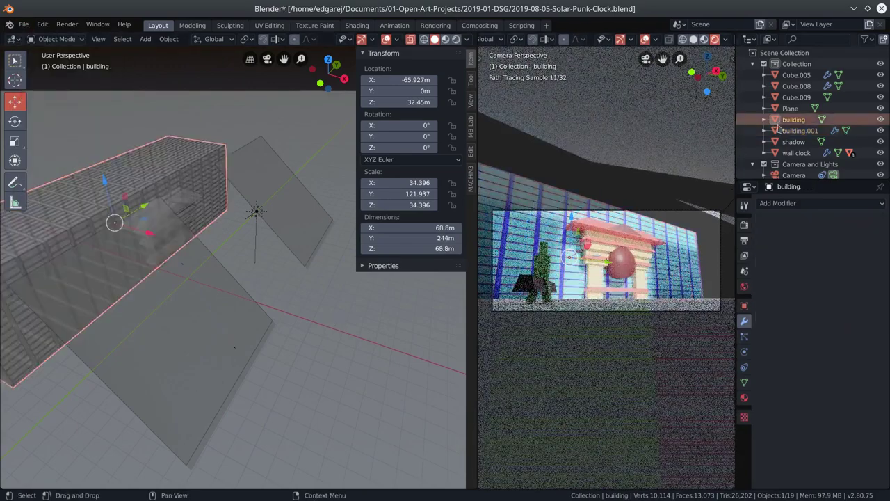
{"action": "left_click", "coordinate": [252, 212], "text": "shift"}
{"action": "key", "text": "KP_7"}
{"action": "key", "text": "r"}
{"action": "left_click", "coordinate": [132, 308]}
{"action": "key", "text": "g"}
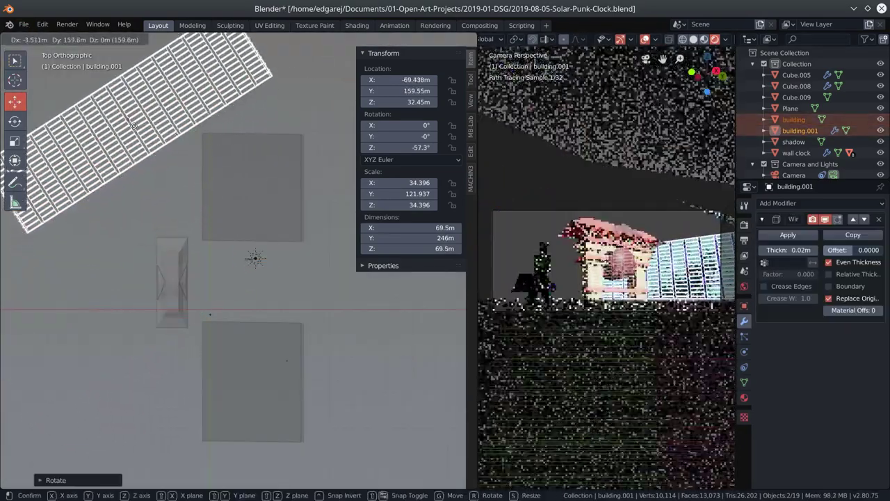
{"action": "left_click", "coordinate": [68, 147]}
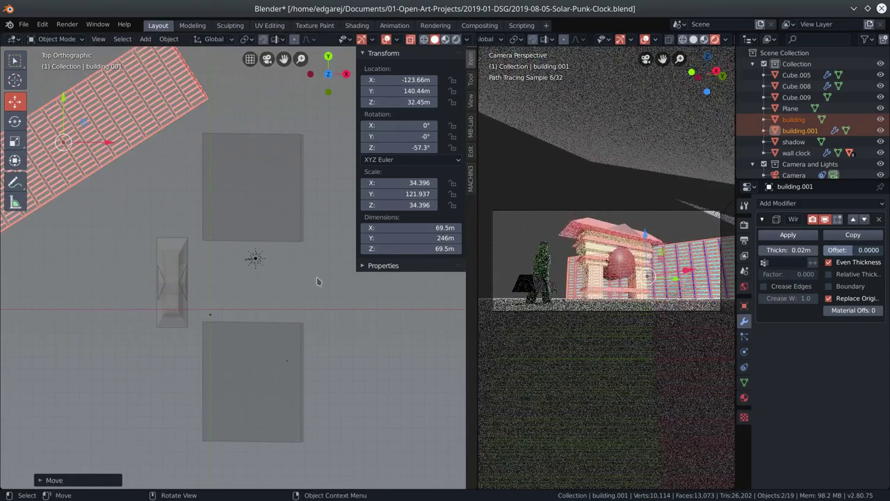
- Enlarge the shadow panel nearest the building by moving its upper and outer edges outward in Edit Mode
{"action": "left_click_drag", "start_coordinate": [317, 281], "coordinate": [224, 315]}
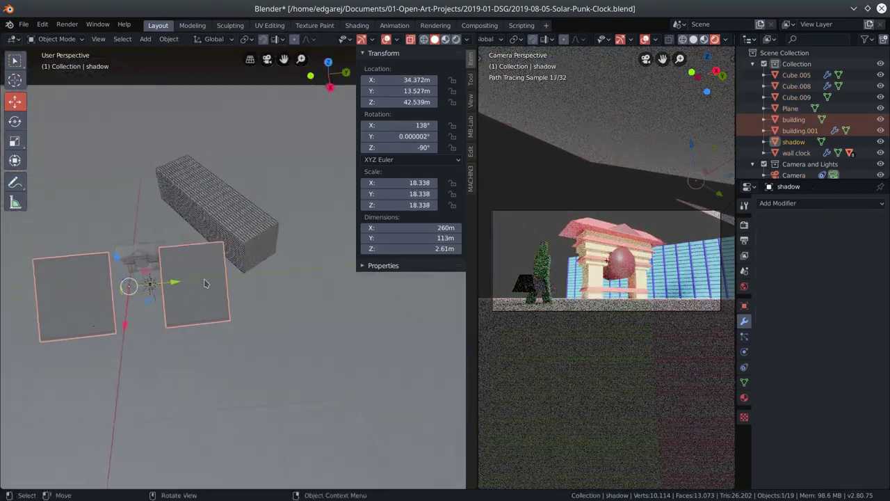
{"action": "key", "text": "Tab"}
{"action": "key", "text": "g"}
{"action": "left_click", "coordinate": [375, 206]}
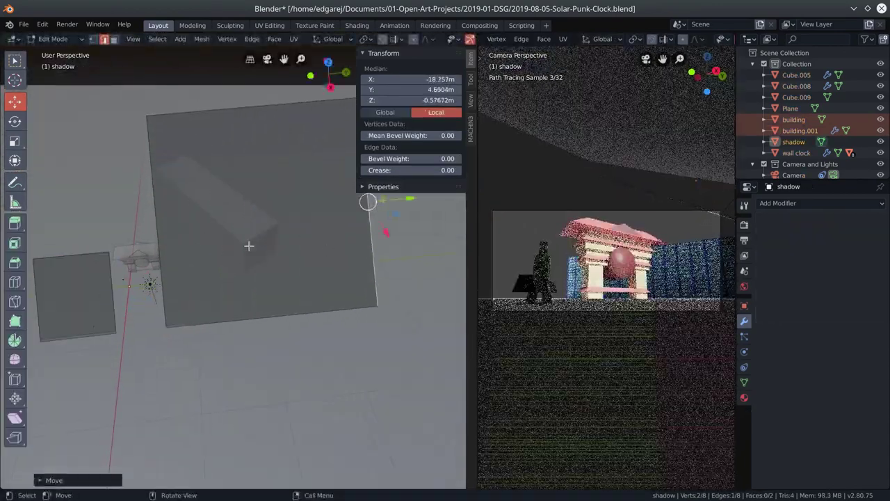
- Add a loop cut across the enlarged shadow panel and extrude its upper inner edge across above the other panel
{"action": "left_click", "coordinate": [248, 245]}
{"action": "key", "text": "ctrl+r"}
{"action": "left_click", "coordinate": [164, 282]}
{"action": "left_click", "coordinate": [155, 192]}
{"action": "key", "text": "e"}
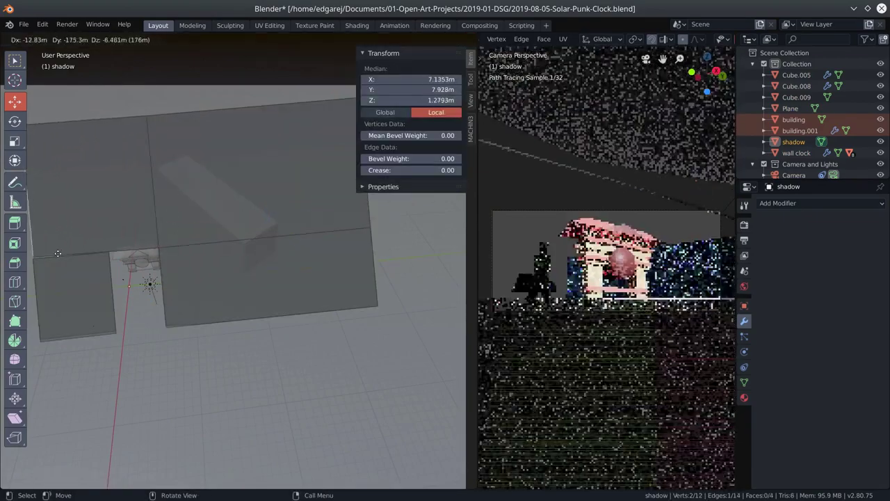
{"action": "left_click", "coordinate": [56, 252]}
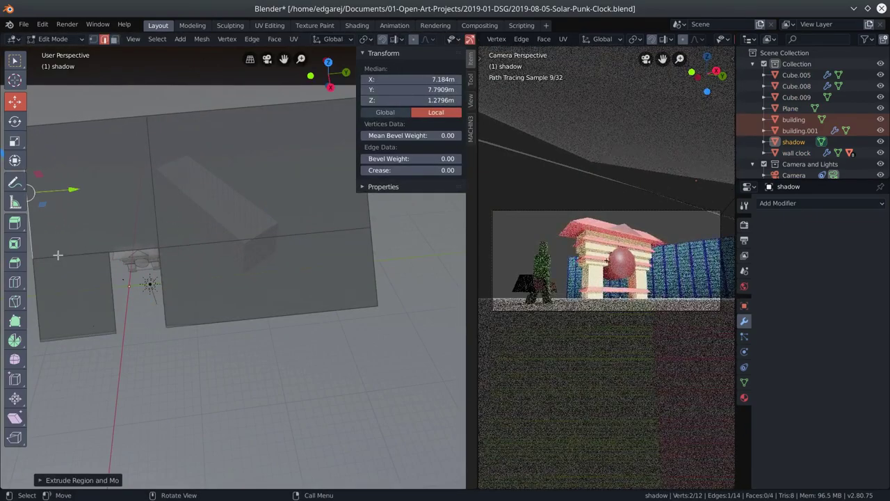
- Move the shadow object's two uppermost edges farther up to make it much taller, and save the file
{"action": "left_click", "coordinate": [86, 122]}
{"action": "scroll", "coordinate": [318, 304], "scroll_direction": "down", "scroll_amount": 4}
{"action": "key", "text": "z"}
{"action": "key", "text": "Escape"}
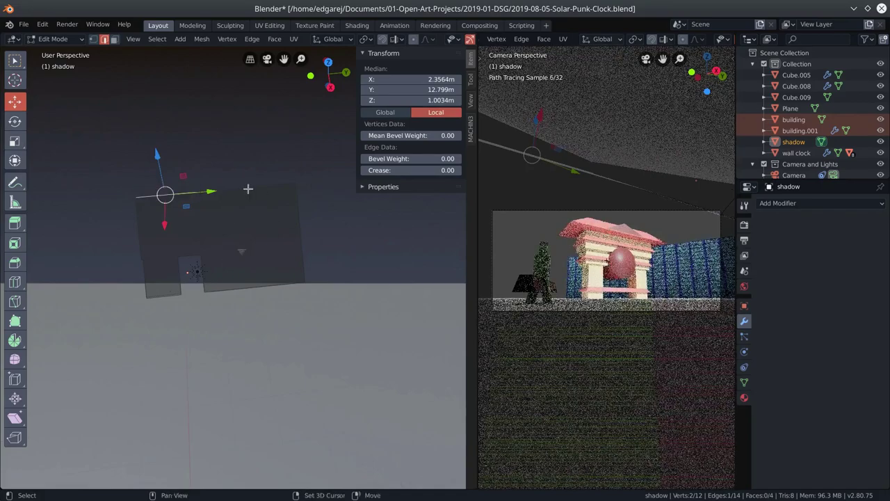
{"action": "left_click", "coordinate": [248, 189], "text": "shift"}
{"action": "key", "text": "g"}
{"action": "left_click", "coordinate": [207, 122]}
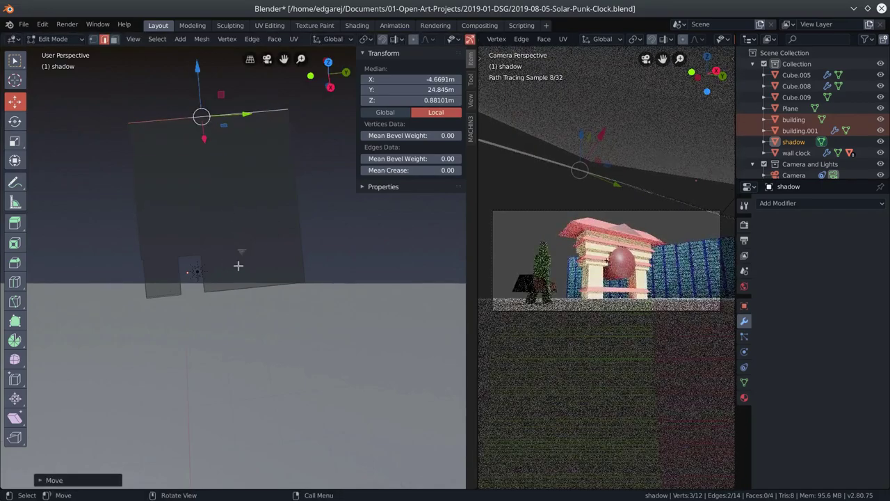
{"action": "key", "text": "ctrl+s"}
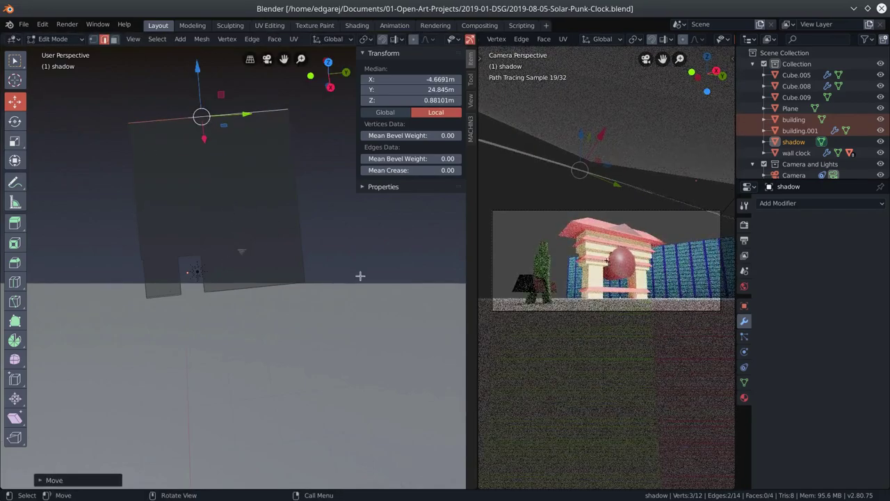
- Leave Edit Mode, reposition the foreground figure's two objects together, and save the file
{"action": "key", "text": "Tab"}
{"action": "left_click", "coordinate": [541, 268]}
{"action": "left_click", "coordinate": [525, 283], "text": "shift"}
{"action": "key", "text": "g"}
{"action": "left_click", "coordinate": [534, 279]}
{"action": "left_click", "coordinate": [515, 264]}
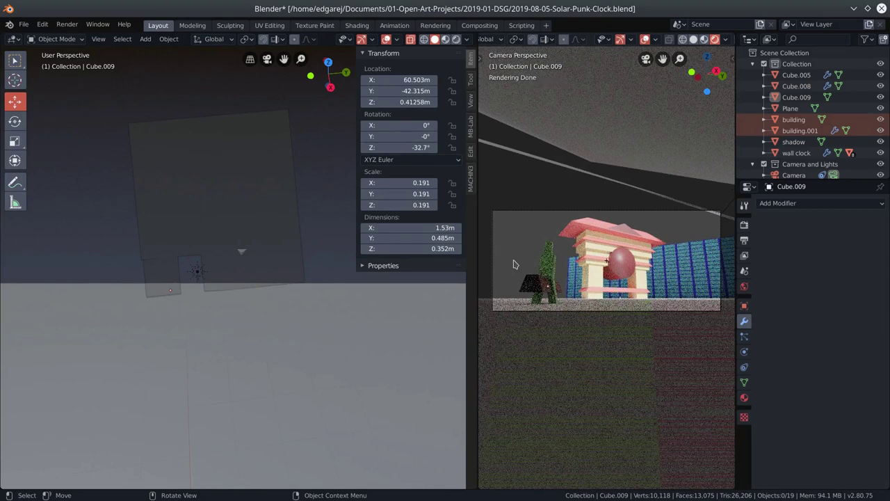
{"action": "left_click", "coordinate": [24, 24]}
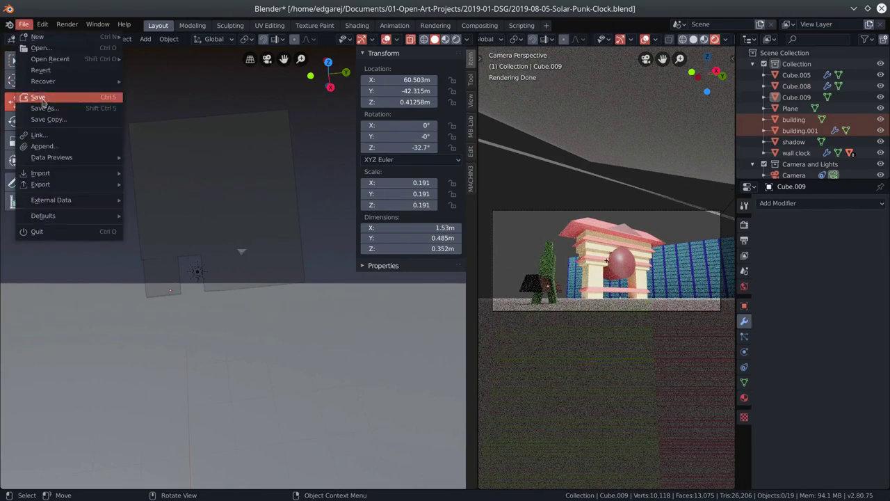
{"action": "left_click", "coordinate": [42, 96]}
- Switch the render engine to Eevee, render the camera view, inspect the whole image and close the render window
{"action": "left_click", "coordinate": [744, 225]}
{"action": "left_click", "coordinate": [853, 203]}
{"action": "left_click", "coordinate": [838, 216]}
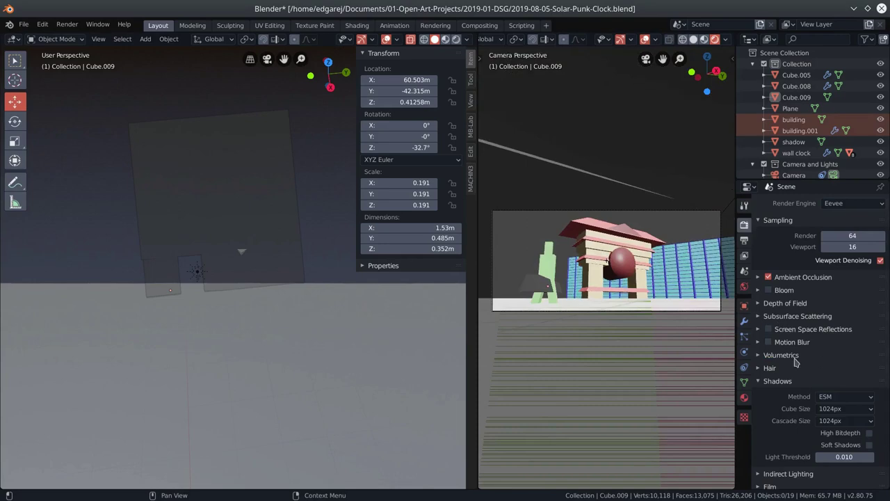
{"action": "scroll", "coordinate": [796, 361], "scroll_direction": "down", "scroll_amount": 2}
{"action": "left_click", "coordinate": [23, 24]}
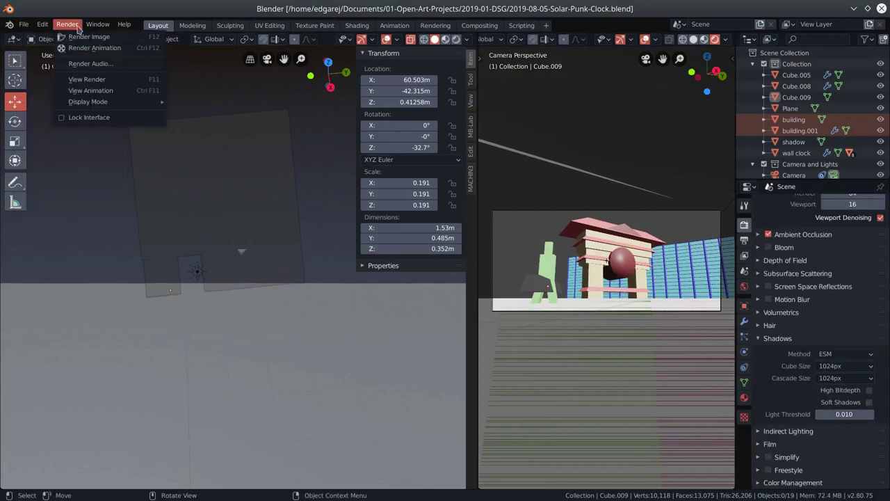
{"action": "left_click", "coordinate": [76, 35]}
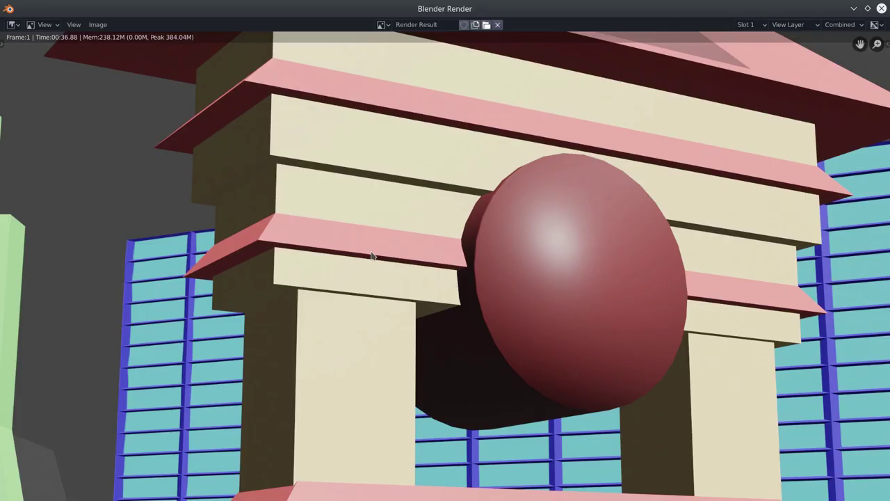
{"action": "scroll", "coordinate": [554, 380], "scroll_direction": "down", "scroll_amount": 6}
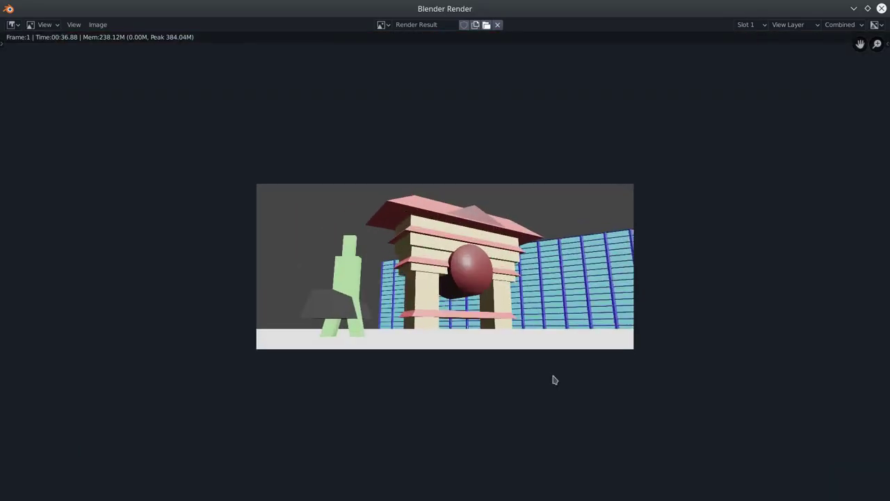
{"action": "left_click", "coordinate": [881, 9]}
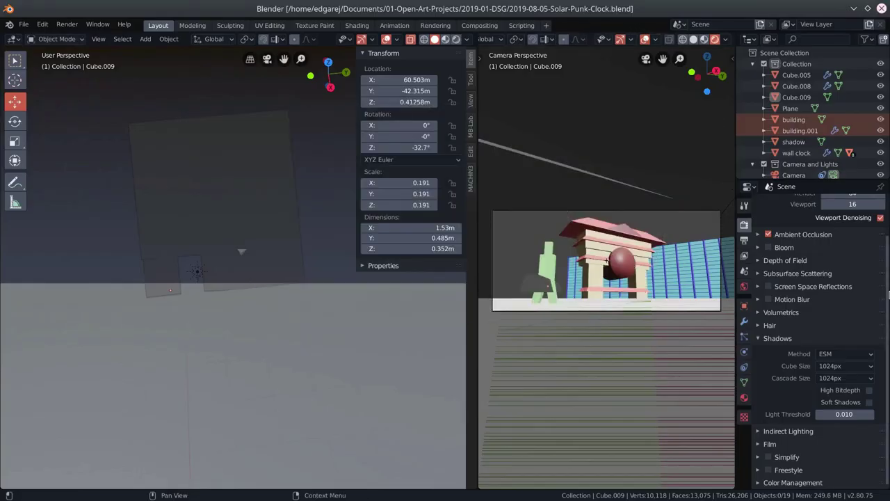
- Set the render engine back to Cycles
{"action": "scroll", "coordinate": [845, 209], "scroll_direction": "up", "scroll_amount": 3}
{"action": "left_click", "coordinate": [844, 201]}
{"action": "left_click", "coordinate": [838, 238]}
{"action": "left_click", "coordinate": [828, 276]}
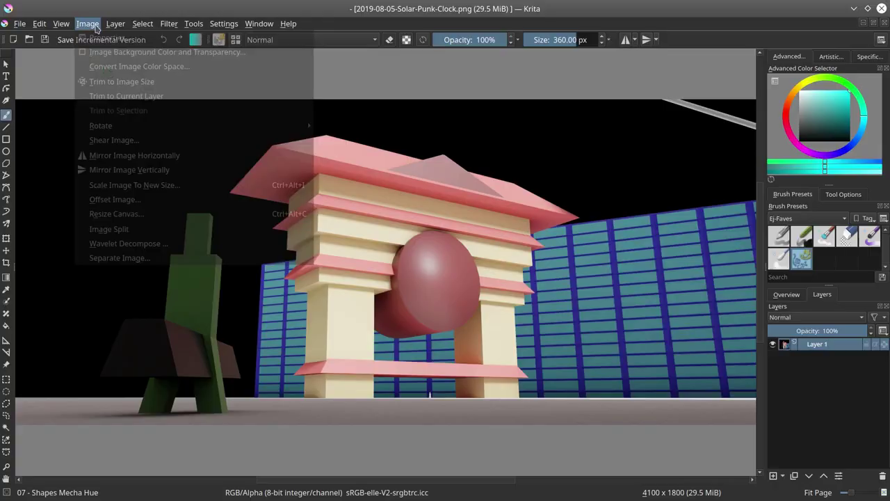
- Switch to Krita and scale the rendered image to 4100 by 1800 px at 300 pixels per inch
{"action": "left_click", "coordinate": [148, 185]}
{"action": "left_click_drag", "start_coordinate": [409, 268], "coordinate": [453, 271]}
{"action": "type", "text": "300"}
{"action": "left_click_drag", "start_coordinate": [412, 173], "coordinate": [432, 174]}
{"action": "type", "text": "1800"}
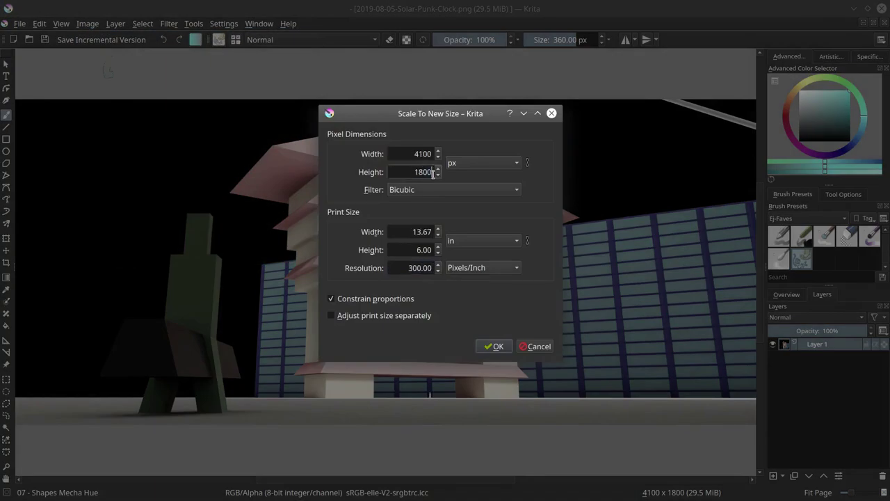
{"action": "key", "text": "Return"}
- Save the image in Krita's native format as 2019-08-05-Solar-Punk-Clock_001.kra
{"action": "left_click", "coordinate": [20, 23]}
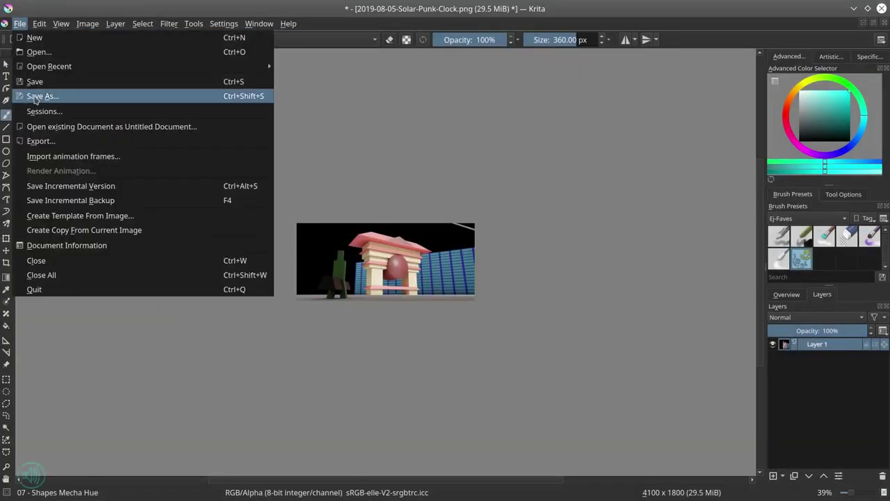
{"action": "left_click", "coordinate": [36, 96]}
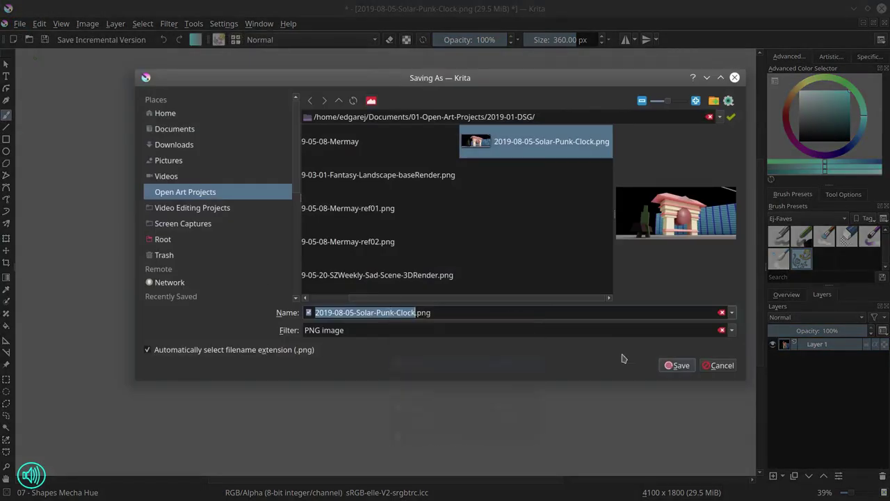
{"action": "left_click", "coordinate": [731, 330]}
{"action": "left_click", "coordinate": [404, 342]}
{"action": "left_click", "coordinate": [416, 313]}
{"action": "type", "text": "_001"}
{"action": "left_click", "coordinate": [669, 369]}
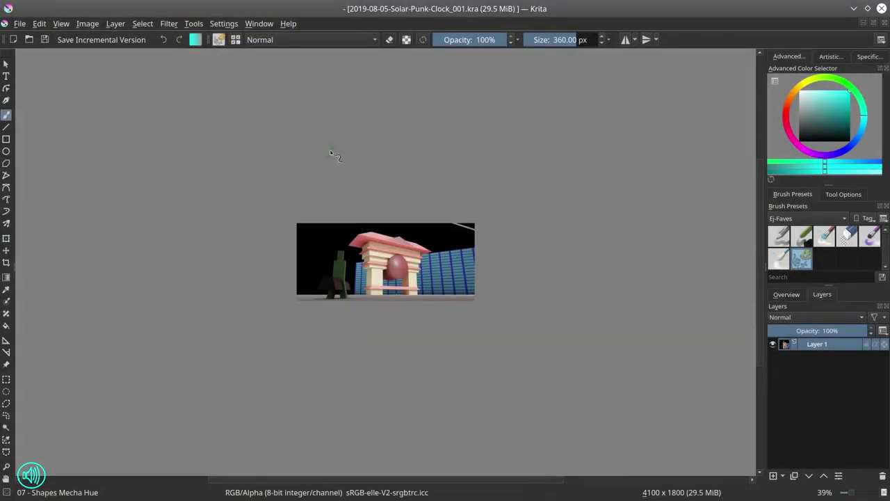
- Add a layer above the render and fill it with grey at 50% opacity
{"action": "left_click", "coordinate": [773, 476]}
{"action": "left_click", "coordinate": [796, 123]}
{"action": "key", "text": "f"}
{"action": "left_click", "coordinate": [448, 278]}
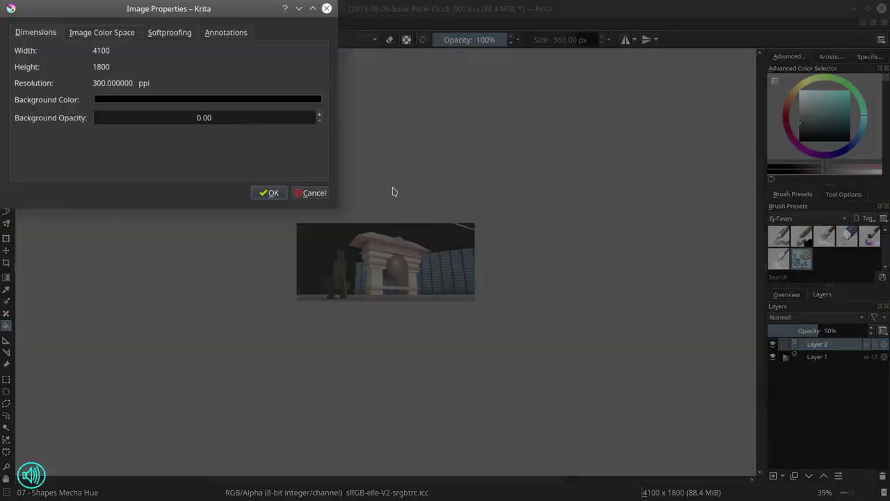
- Set the document title to "Solar Punk Clock" and its license to CC-BY-SA-NC 4.0
{"action": "left_click", "coordinate": [19, 23]}
{"action": "left_click", "coordinate": [60, 246]}
{"action": "left_click", "coordinate": [399, 136]}
{"action": "type", "text": "Solar Punk Clock"}
{"action": "left_click", "coordinate": [497, 189]}
{"action": "left_click", "coordinate": [355, 223]}
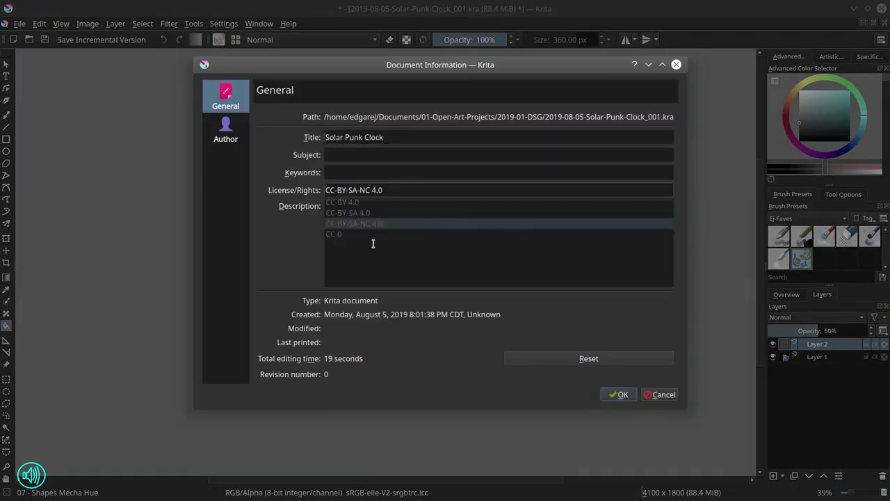
{"action": "left_click", "coordinate": [616, 391]}
- Lock Layer 2 and Layer 1, and add a new top layer filled with black
{"action": "left_click", "coordinate": [866, 344]}
{"action": "left_click", "coordinate": [866, 356]}
{"action": "left_click", "coordinate": [773, 476]}
{"action": "left_click", "coordinate": [800, 142]}
{"action": "left_click", "coordinate": [417, 262]}
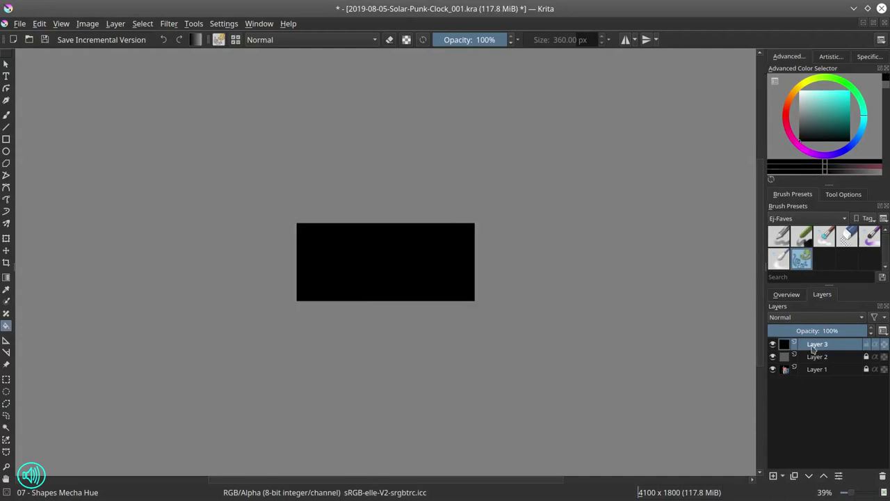
- Rename the black layer "value check" and change its blending mode
{"action": "double_click", "coordinate": [812, 347]}
{"action": "type", "text": "value check"}
{"action": "key", "text": "Return"}
{"action": "left_click", "coordinate": [814, 317]}
{"action": "left_click", "coordinate": [804, 323]}
- Add an empty drawing layer above Layer 2 and hide the value check layer
{"action": "left_click", "coordinate": [831, 357]}
{"action": "left_click", "coordinate": [773, 476]}
{"action": "left_click", "coordinate": [773, 344]}
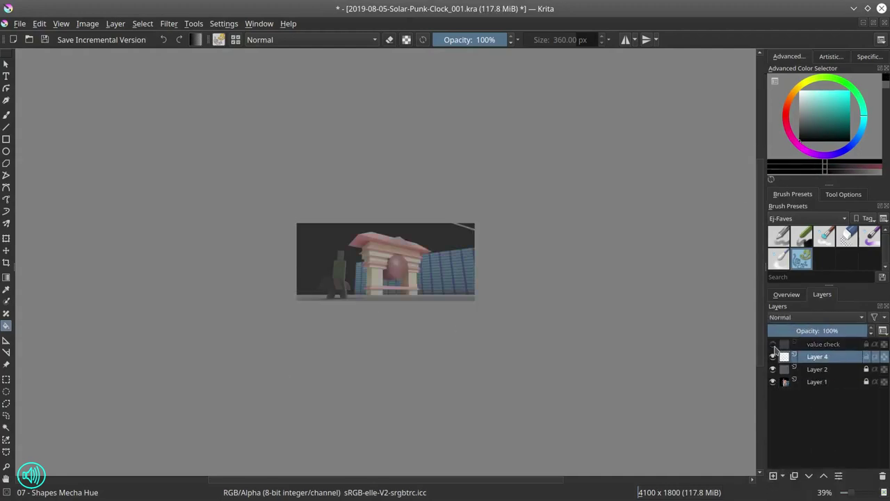
- Raise the opacity of Layer 2 to dim the render further, and reselect Layer 4
{"action": "left_click", "coordinate": [824, 369]}
{"action": "left_click_drag", "start_coordinate": [829, 330], "coordinate": [844, 330]}
{"action": "left_click", "coordinate": [835, 358]}
- Sketch the clock face's circular rim on Layer 4 with the Basic-4 Flow Opacity brush at 12.28 px
{"action": "left_click", "coordinate": [7, 115]}
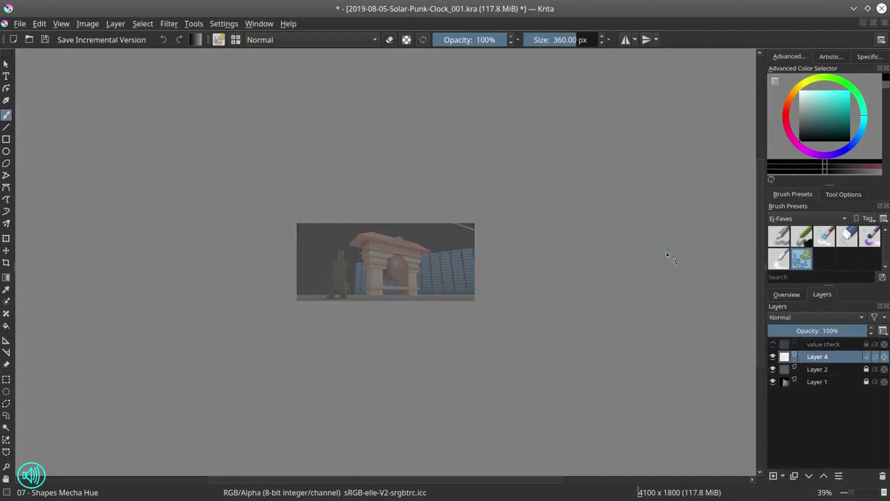
{"action": "key", "text": "slash"}
{"action": "scroll", "coordinate": [405, 258], "scroll_direction": "up", "scroll_amount": 1}
{"action": "key", "text": "2"}
{"action": "left_click_drag", "start_coordinate": [337, 317], "coordinate": [323, 317]}
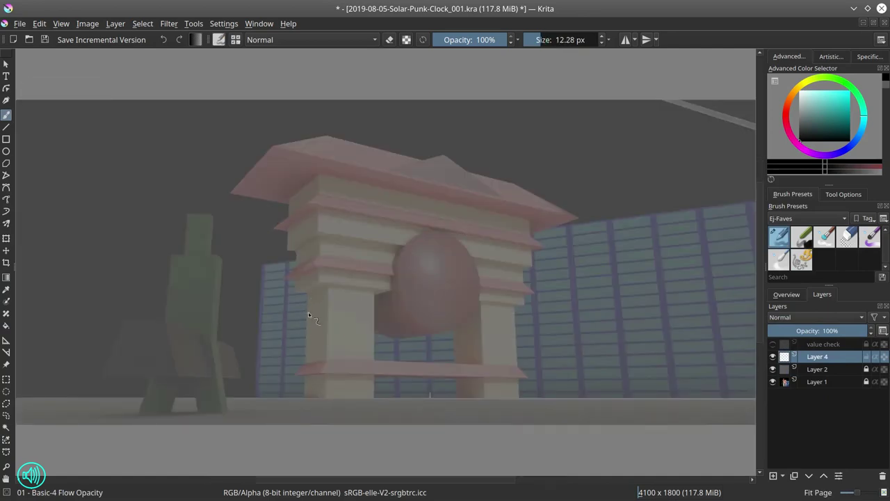
{"action": "mouse_move", "coordinate": [403, 256]}
{"action": "left_mouse_down"}
{"action": "mouse_move", "coordinate": [410, 305]}
{"action": "mouse_move", "coordinate": [433, 332]}
{"action": "mouse_move", "coordinate": [470, 317]}
{"action": "mouse_move", "coordinate": [473, 282]}
{"action": "mouse_move", "coordinate": [427, 233]}
{"action": "mouse_move", "coordinate": [459, 204]}
{"action": "mouse_move", "coordinate": [433, 229]}
{"action": "mouse_move", "coordinate": [545, 245]}
{"action": "mouse_move", "coordinate": [425, 233]}
{"action": "mouse_move", "coordinate": [460, 242]}
{"action": "mouse_move", "coordinate": [470, 258]}
{"action": "mouse_move", "coordinate": [478, 304]}
{"action": "mouse_move", "coordinate": [459, 320]}
{"action": "mouse_move", "coordinate": [411, 248]}
{"action": "mouse_move", "coordinate": [407, 281]}
{"action": "left_mouse_up"}
{"action": "key", "text": "e"}
{"action": "key", "text": "e"}
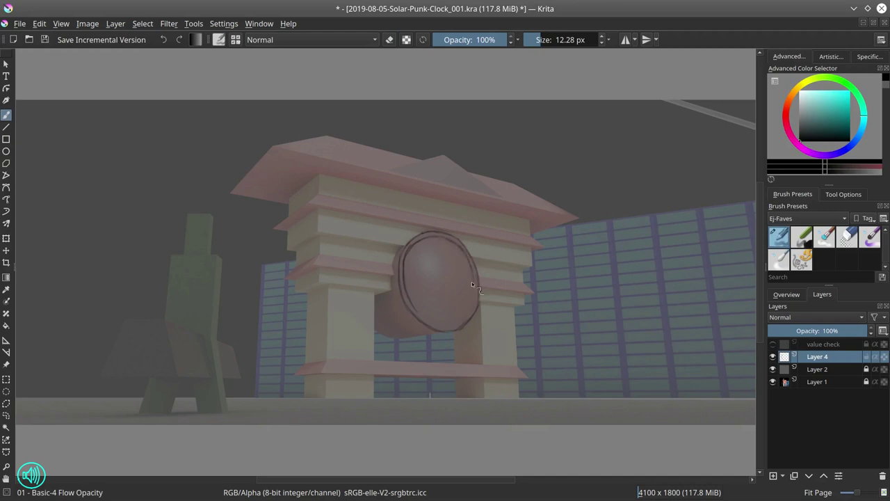
- Finish the clock rim and draw the numerals III, VI and IX and the clock hands
{"action": "mouse_move", "coordinate": [471, 282]}
{"action": "left_mouse_down"}
{"action": "mouse_move", "coordinate": [461, 315]}
{"action": "mouse_move", "coordinate": [421, 312]}
{"action": "mouse_move", "coordinate": [457, 325]}
{"action": "mouse_move", "coordinate": [473, 303]}
{"action": "mouse_move", "coordinate": [412, 238]}
{"action": "mouse_move", "coordinate": [447, 324]}
{"action": "left_mouse_up"}
{"action": "left_click_drag", "start_coordinate": [463, 276], "coordinate": [463, 287]}
{"action": "left_click_drag", "start_coordinate": [466, 276], "coordinate": [466, 287]}
{"action": "left_click_drag", "start_coordinate": [469, 276], "coordinate": [469, 287]}
{"action": "left_click_drag", "start_coordinate": [438, 312], "coordinate": [443, 312]}
{"action": "left_click_drag", "start_coordinate": [446, 311], "coordinate": [446, 320]}
{"action": "left_click_drag", "start_coordinate": [407, 271], "coordinate": [408, 281]}
{"action": "mouse_move", "coordinate": [411, 270]}
{"action": "left_mouse_down"}
{"action": "mouse_move", "coordinate": [429, 311]}
{"action": "mouse_move", "coordinate": [433, 237]}
{"action": "mouse_move", "coordinate": [439, 278]}
{"action": "mouse_move", "coordinate": [455, 254]}
{"action": "left_mouse_up"}
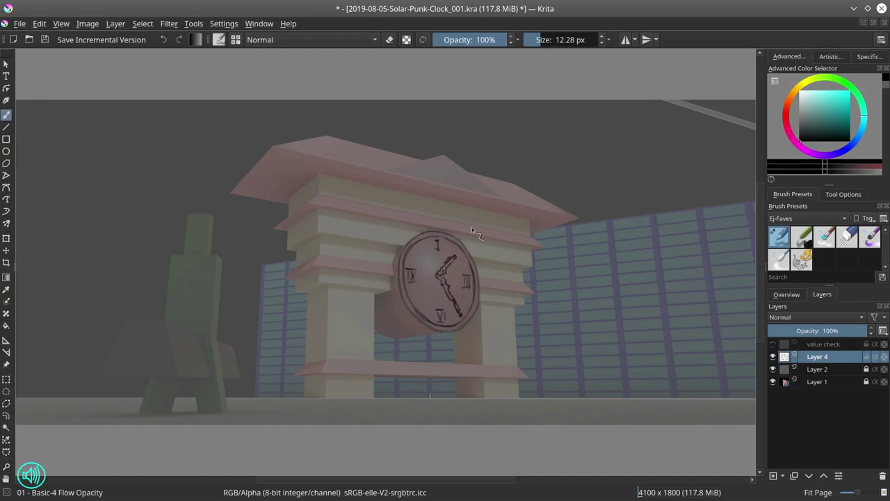
- Correct the clock's top numeral to XII and sketch swirling ornament along the underside of the clock drum
{"action": "left_click", "coordinate": [847, 237]}
{"action": "left_click_drag", "start_coordinate": [437, 240], "coordinate": [437, 251]}
{"action": "key", "text": "slash"}
{"action": "key", "text": "slash"}
{"action": "key", "text": "slash"}
{"action": "mouse_move", "coordinate": [387, 315]}
{"action": "left_mouse_down"}
{"action": "mouse_move", "coordinate": [390, 295]}
{"action": "mouse_move", "coordinate": [403, 317]}
{"action": "mouse_move", "coordinate": [388, 328]}
{"action": "mouse_move", "coordinate": [449, 321]}
{"action": "mouse_move", "coordinate": [382, 331]}
{"action": "mouse_move", "coordinate": [425, 331]}
{"action": "left_mouse_up"}
{"action": "mouse_move", "coordinate": [387, 324]}
{"action": "left_mouse_down"}
{"action": "mouse_move", "coordinate": [398, 335]}
{"action": "mouse_move", "coordinate": [387, 329]}
{"action": "left_mouse_up"}
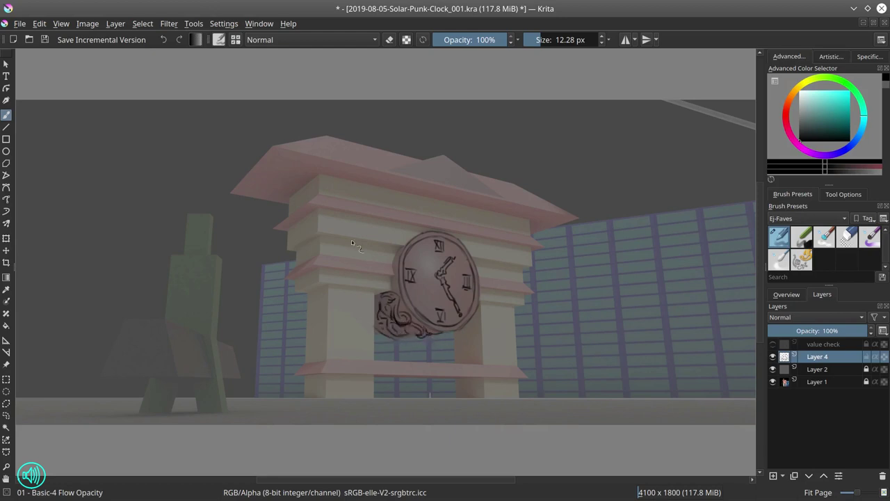
- Sketch the left column's capital with stepped mouldings, small blocks and scrollwork beneath it
{"action": "left_click_drag", "start_coordinate": [329, 286], "coordinate": [368, 291]}
{"action": "mouse_move", "coordinate": [315, 293]}
{"action": "left_mouse_down"}
{"action": "mouse_move", "coordinate": [374, 307]}
{"action": "mouse_move", "coordinate": [335, 310]}
{"action": "mouse_move", "coordinate": [339, 332]}
{"action": "mouse_move", "coordinate": [337, 316]}
{"action": "mouse_move", "coordinate": [359, 318]}
{"action": "mouse_move", "coordinate": [335, 330]}
{"action": "mouse_move", "coordinate": [363, 313]}
{"action": "mouse_move", "coordinate": [324, 322]}
{"action": "left_mouse_up"}
{"action": "left_click_drag", "start_coordinate": [321, 282], "coordinate": [299, 291]}
{"action": "mouse_move", "coordinate": [321, 282]}
{"action": "left_mouse_down"}
{"action": "mouse_move", "coordinate": [383, 289]}
{"action": "mouse_move", "coordinate": [319, 280]}
{"action": "left_mouse_up"}
{"action": "mouse_move", "coordinate": [308, 293]}
{"action": "left_mouse_down"}
{"action": "mouse_move", "coordinate": [297, 290]}
{"action": "mouse_move", "coordinate": [324, 275]}
{"action": "mouse_move", "coordinate": [313, 281]}
{"action": "mouse_move", "coordinate": [343, 282]}
{"action": "left_mouse_up"}
{"action": "left_click_drag", "start_coordinate": [352, 279], "coordinate": [381, 286]}
{"action": "left_click_drag", "start_coordinate": [362, 280], "coordinate": [383, 278]}
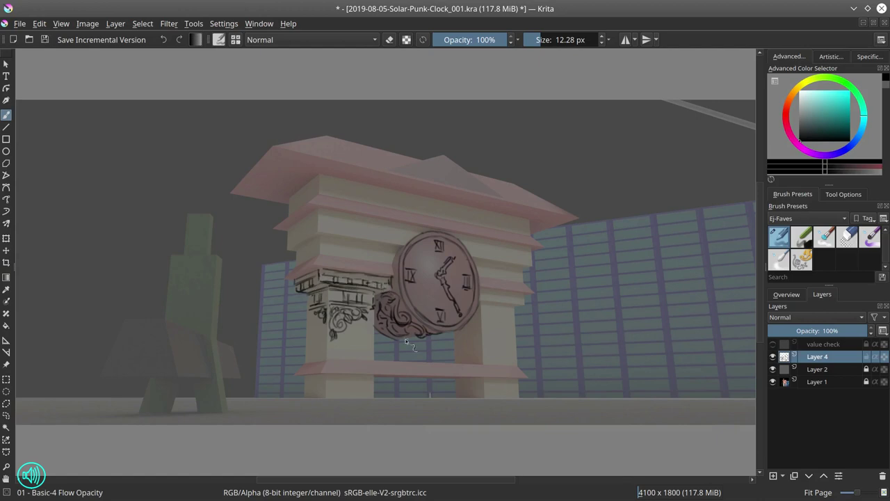
- Sketch a matching capital with mouldings and scrollwork on the right column
{"action": "left_click_drag", "start_coordinate": [403, 337], "coordinate": [415, 339]}
{"action": "mouse_move", "coordinate": [493, 295]}
{"action": "left_mouse_down"}
{"action": "mouse_move", "coordinate": [525, 296]}
{"action": "mouse_move", "coordinate": [484, 297]}
{"action": "mouse_move", "coordinate": [501, 304]}
{"action": "mouse_move", "coordinate": [524, 305]}
{"action": "mouse_move", "coordinate": [482, 294]}
{"action": "mouse_move", "coordinate": [513, 309]}
{"action": "mouse_move", "coordinate": [486, 309]}
{"action": "mouse_move", "coordinate": [506, 328]}
{"action": "left_mouse_up"}
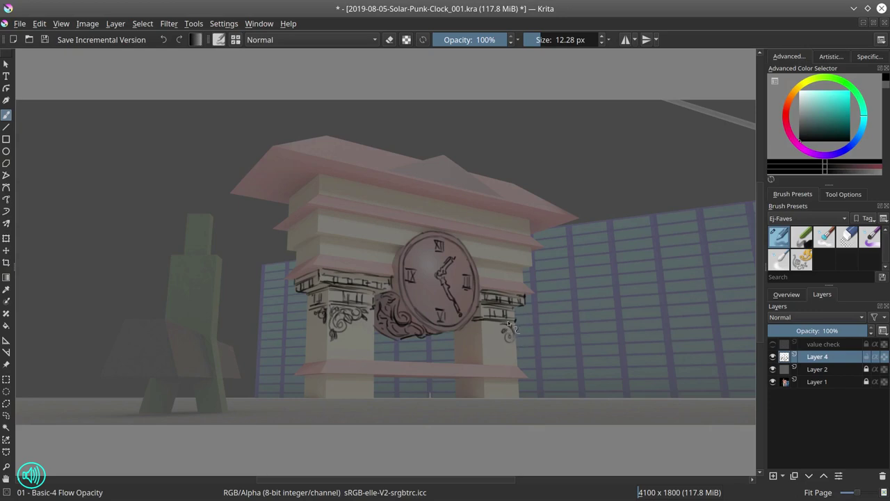
{"action": "left_click_drag", "start_coordinate": [514, 333], "coordinate": [513, 346]}
{"action": "left_click_drag", "start_coordinate": [493, 326], "coordinate": [498, 333]}
- Erase part of the drum's swirls and sketch a crouching figure supporting the clock beside the right column
{"action": "left_click", "coordinate": [826, 238]}
{"action": "left_click", "coordinate": [846, 238]}
{"action": "left_click_drag", "start_coordinate": [379, 300], "coordinate": [387, 319]}
{"action": "key", "text": "slash"}
{"action": "left_click_drag", "start_coordinate": [465, 335], "coordinate": [464, 331]}
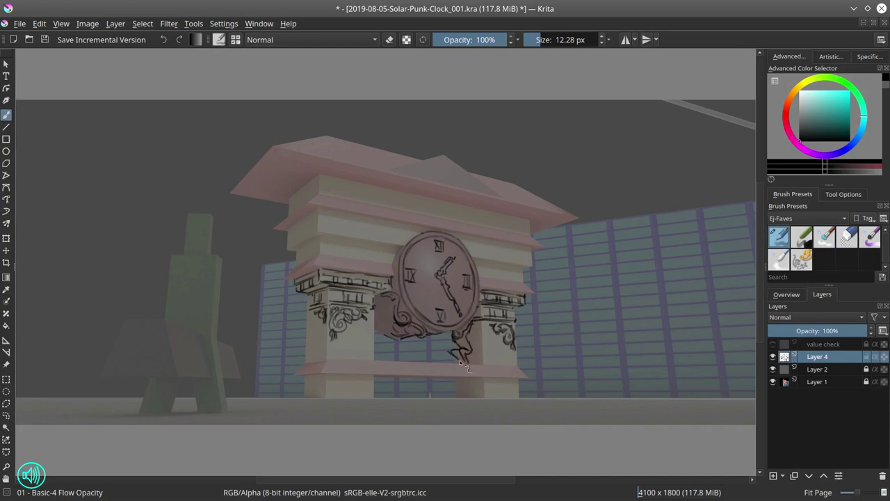
{"action": "left_click_drag", "start_coordinate": [452, 332], "coordinate": [473, 341]}
- Sketch a second supporting figure under the clock drum beside the left column, erasing the swirls in its way
{"action": "left_click_drag", "start_coordinate": [393, 319], "coordinate": [374, 344]}
{"action": "key", "text": "e"}
{"action": "key", "text": "slash"}
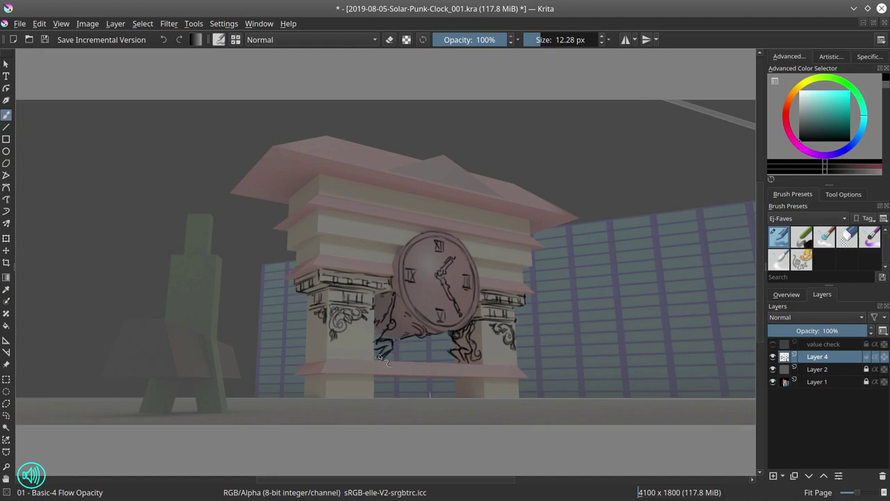
{"action": "key", "text": "slash"}
{"action": "key", "text": "slash"}
{"action": "mouse_move", "coordinate": [389, 336]}
{"action": "left_mouse_down"}
{"action": "mouse_move", "coordinate": [394, 351]}
{"action": "mouse_move", "coordinate": [383, 357]}
{"action": "left_mouse_up"}
- Clean up the left supporting figure, add swirls above it, and check the line work with Layer 1 hidden
{"action": "key", "text": "slash"}
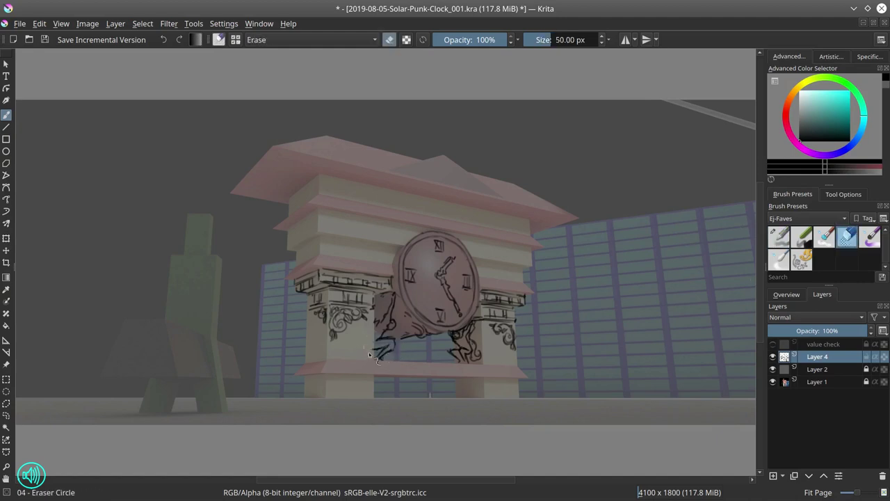
{"action": "key", "text": "slash"}
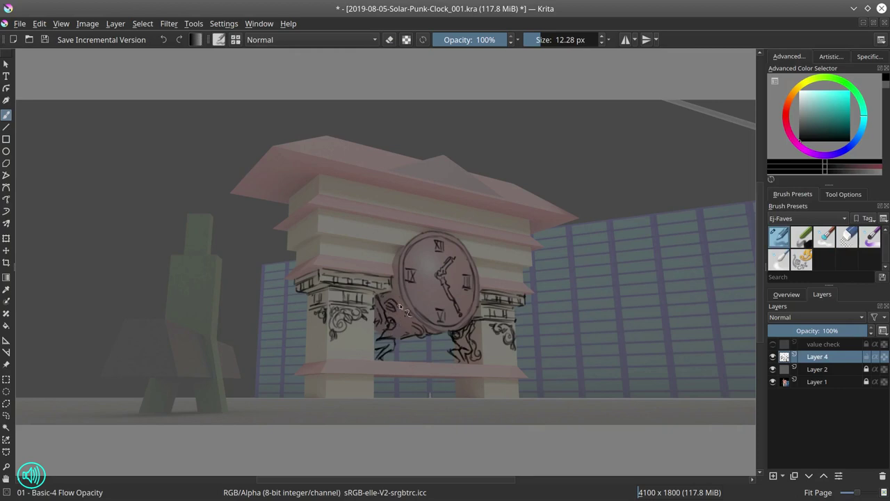
{"action": "key", "text": "slash"}
{"action": "key", "text": "slash"}
{"action": "mouse_move", "coordinate": [390, 299]}
{"action": "left_mouse_down"}
{"action": "mouse_move", "coordinate": [402, 310]}
{"action": "mouse_move", "coordinate": [396, 296]}
{"action": "mouse_move", "coordinate": [417, 334]}
{"action": "mouse_move", "coordinate": [401, 338]}
{"action": "left_mouse_up"}
{"action": "left_click", "coordinate": [772, 382]}
{"action": "left_click", "coordinate": [772, 382]}
- Outline both column shafts with side panels and base mouldings, and check them with Layer 1 hidden
{"action": "left_click_drag", "start_coordinate": [374, 299], "coordinate": [374, 360]}
{"action": "left_click_drag", "start_coordinate": [326, 320], "coordinate": [328, 359]}
{"action": "mouse_move", "coordinate": [307, 307]}
{"action": "left_mouse_down"}
{"action": "mouse_move", "coordinate": [307, 360]}
{"action": "mouse_move", "coordinate": [330, 356]}
{"action": "mouse_move", "coordinate": [328, 348]}
{"action": "left_mouse_up"}
{"action": "mouse_move", "coordinate": [329, 349]}
{"action": "left_mouse_down"}
{"action": "mouse_move", "coordinate": [374, 358]}
{"action": "mouse_move", "coordinate": [346, 361]}
{"action": "left_mouse_up"}
{"action": "mouse_move", "coordinate": [485, 363]}
{"action": "left_mouse_down"}
{"action": "mouse_move", "coordinate": [517, 364]}
{"action": "mouse_move", "coordinate": [482, 322]}
{"action": "mouse_move", "coordinate": [516, 363]}
{"action": "left_mouse_up"}
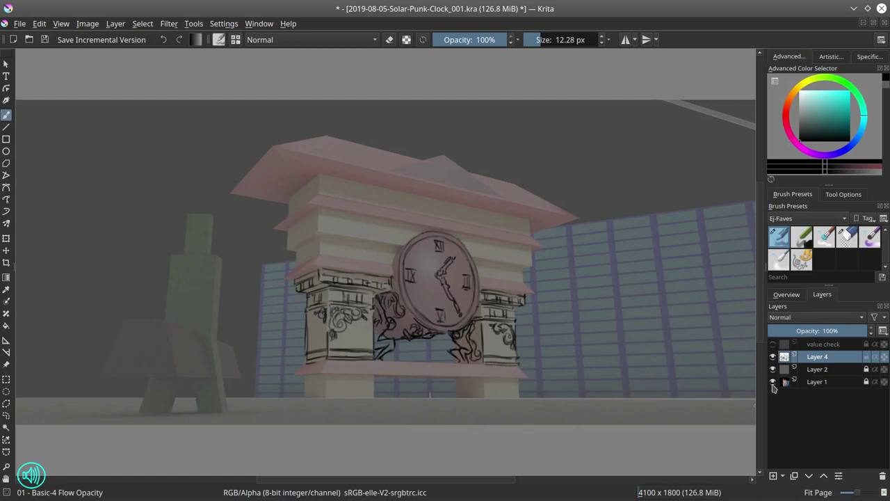
{"action": "left_click", "coordinate": [772, 381]}
{"action": "left_click", "coordinate": [774, 384]}
- Outline the lower roof ledge beneath the columns and fill it with slanted tile lines
{"action": "left_click_drag", "start_coordinate": [305, 362], "coordinate": [292, 374]}
{"action": "mouse_move", "coordinate": [324, 361]}
{"action": "left_mouse_down"}
{"action": "mouse_move", "coordinate": [295, 373]}
{"action": "mouse_move", "coordinate": [533, 375]}
{"action": "left_mouse_up"}
{"action": "left_click_drag", "start_coordinate": [377, 362], "coordinate": [495, 362]}
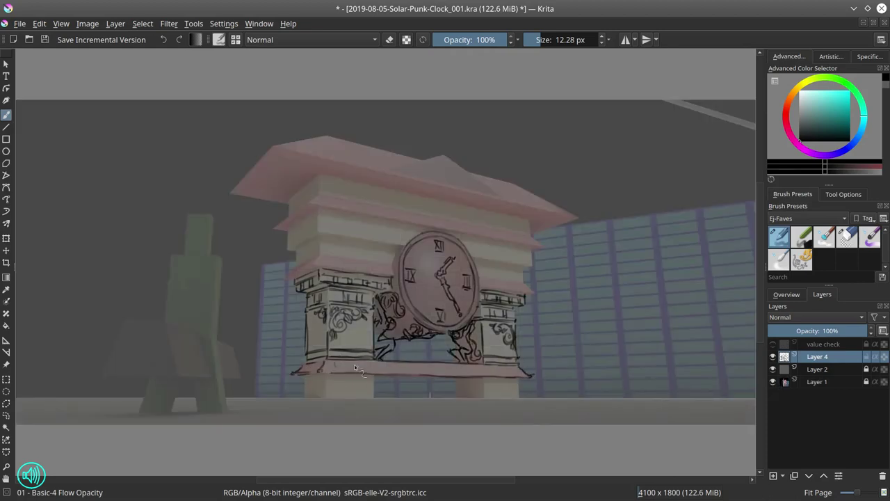
{"action": "left_click_drag", "start_coordinate": [420, 366], "coordinate": [423, 372]}
{"action": "left_click_drag", "start_coordinate": [429, 365], "coordinate": [433, 372]}
{"action": "left_click_drag", "start_coordinate": [440, 366], "coordinate": [472, 372]}
{"action": "left_click_drag", "start_coordinate": [489, 367], "coordinate": [493, 373]}
{"action": "left_click_drag", "start_coordinate": [505, 368], "coordinate": [508, 374]}
- Draw moulding lines on both base blocks directly beneath the lower roof ledge
{"action": "left_click_drag", "start_coordinate": [315, 367], "coordinate": [325, 385]}
{"action": "left_click_drag", "start_coordinate": [326, 384], "coordinate": [371, 382]}
{"action": "left_click_drag", "start_coordinate": [459, 382], "coordinate": [488, 382]}
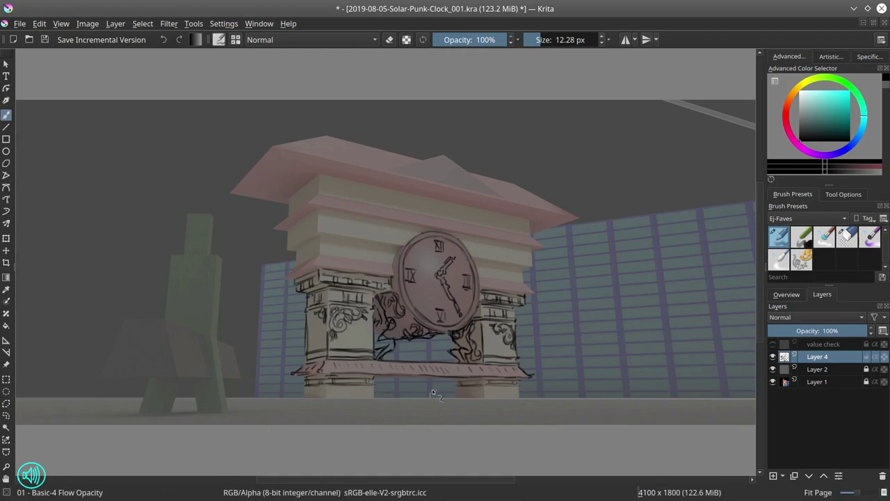
- Sketch a row of tiny people along the ground and outline the foot of the base blocks
{"action": "left_click_drag", "start_coordinate": [431, 388], "coordinate": [440, 397]}
{"action": "mouse_move", "coordinate": [369, 394]}
{"action": "left_mouse_down"}
{"action": "mouse_move", "coordinate": [386, 393]}
{"action": "mouse_move", "coordinate": [355, 397]}
{"action": "left_mouse_up"}
{"action": "left_click_drag", "start_coordinate": [419, 389], "coordinate": [419, 399]}
{"action": "left_click", "coordinate": [773, 382]}
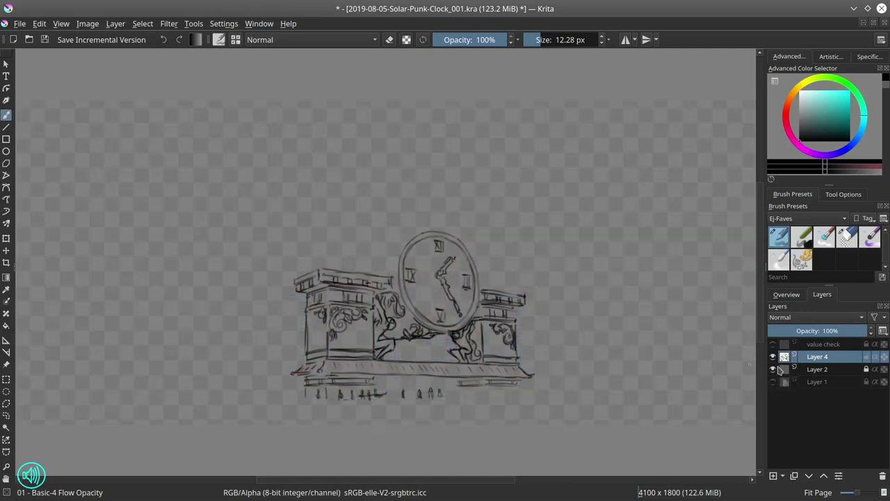
{"action": "left_click", "coordinate": [772, 382]}
{"action": "left_click_drag", "start_coordinate": [306, 397], "coordinate": [359, 401]}
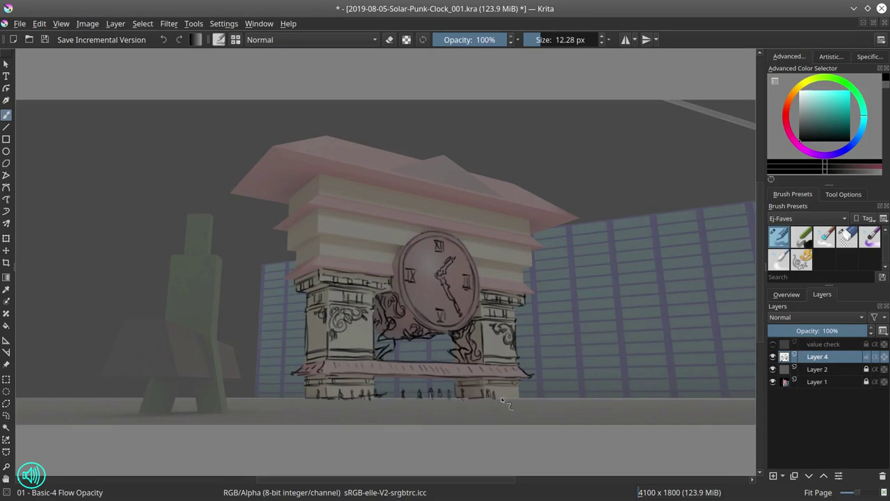
- Toggle Layers 1 and 2 to check the line work, and touch up the base beside the left column
{"action": "left_click", "coordinate": [772, 370]}
{"action": "left_click", "coordinate": [773, 370]}
{"action": "left_click", "coordinate": [772, 381]}
{"action": "left_click", "coordinate": [772, 381]}
{"action": "left_click_drag", "start_coordinate": [375, 384], "coordinate": [386, 393]}
{"action": "left_click", "coordinate": [773, 382]}
{"action": "left_click", "coordinate": [773, 383]}
- Sketch horizontal mouldings on the tier left of the clock face, continuing around its left corner
{"action": "left_click_drag", "start_coordinate": [386, 244], "coordinate": [400, 246]}
{"action": "left_click_drag", "start_coordinate": [321, 238], "coordinate": [402, 250]}
{"action": "left_click_drag", "start_coordinate": [321, 244], "coordinate": [395, 254]}
{"action": "left_click_drag", "start_coordinate": [321, 237], "coordinate": [405, 247]}
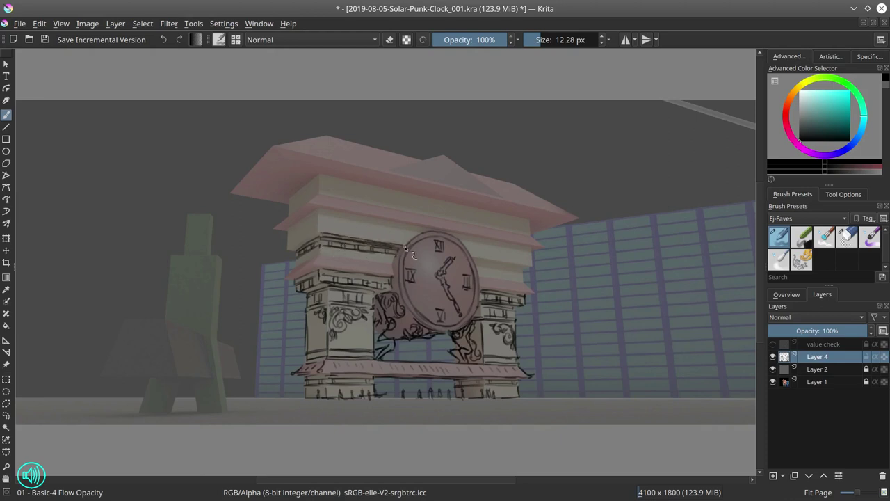
{"action": "left_click_drag", "start_coordinate": [288, 249], "coordinate": [318, 232]}
- Draw the small tiled roof ledge and mouldings flanking the clock face, and hide Layer 1 to check them
{"action": "mouse_move", "coordinate": [285, 276]}
{"action": "left_mouse_down"}
{"action": "mouse_move", "coordinate": [308, 269]}
{"action": "mouse_move", "coordinate": [396, 276]}
{"action": "left_mouse_up"}
{"action": "left_click_drag", "start_coordinate": [308, 261], "coordinate": [392, 260]}
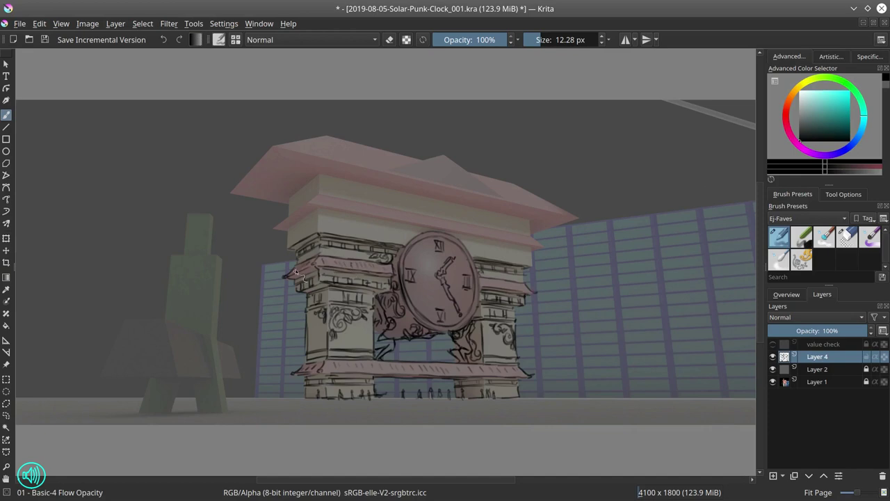
{"action": "left_click", "coordinate": [773, 381]}
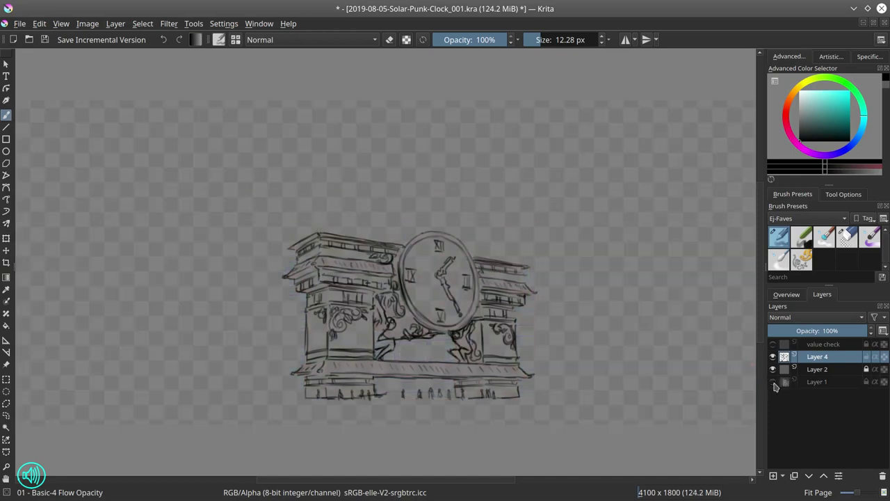
- Sketch low bushes in the archway and a row of shrubs, cypress trees and ground line beside the gate's right base
{"action": "key", "text": "slash"}
{"action": "mouse_move", "coordinate": [386, 395]}
{"action": "left_mouse_down"}
{"action": "mouse_move", "coordinate": [376, 400]}
{"action": "mouse_move", "coordinate": [424, 390]}
{"action": "left_mouse_up"}
{"action": "key", "text": "slash"}
{"action": "left_click", "coordinate": [773, 381]}
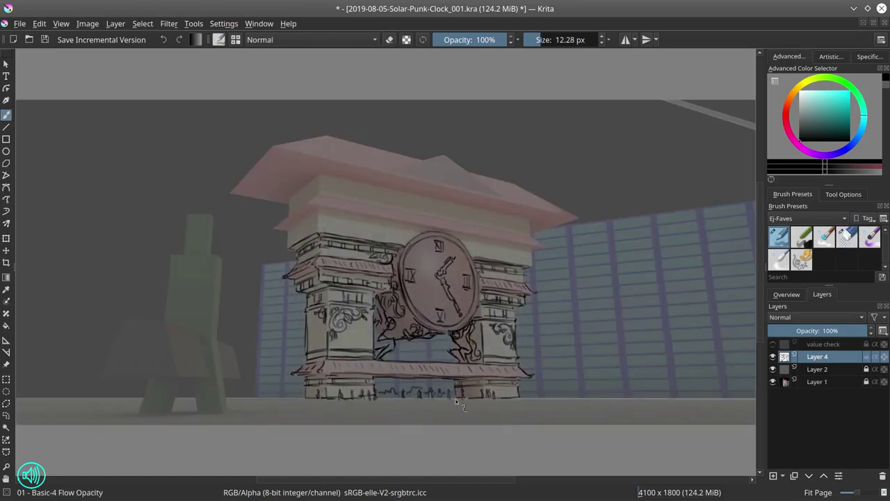
{"action": "mouse_move", "coordinate": [523, 392]}
{"action": "left_mouse_down"}
{"action": "mouse_move", "coordinate": [532, 396]}
{"action": "mouse_move", "coordinate": [561, 376]}
{"action": "mouse_move", "coordinate": [554, 389]}
{"action": "mouse_move", "coordinate": [561, 395]}
{"action": "mouse_move", "coordinate": [581, 389]}
{"action": "left_mouse_up"}
{"action": "mouse_move", "coordinate": [593, 361]}
{"action": "left_mouse_down"}
{"action": "mouse_move", "coordinate": [591, 390]}
{"action": "mouse_move", "coordinate": [608, 385]}
{"action": "mouse_move", "coordinate": [605, 394]}
{"action": "left_mouse_up"}
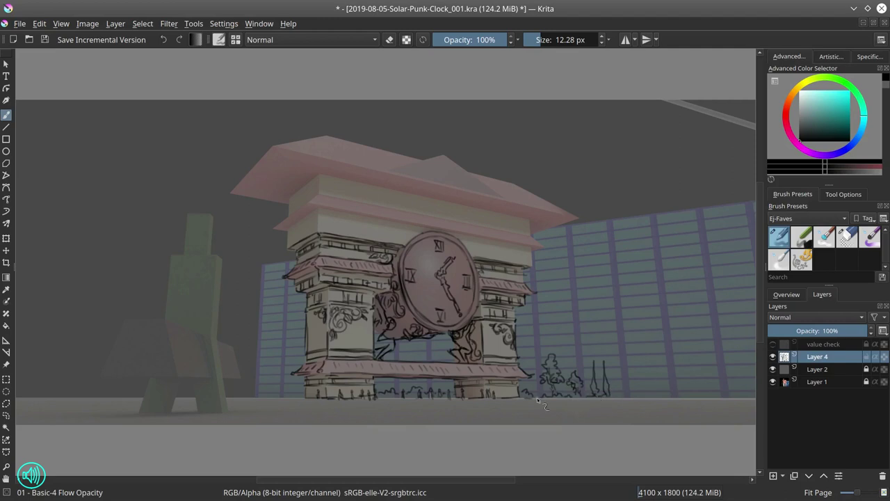
{"action": "left_click_drag", "start_coordinate": [538, 396], "coordinate": [655, 397]}
- Sketch two standing figures right of the cypress trees and continue the ground line and bushes to the image's right edge
{"action": "left_click_drag", "start_coordinate": [678, 360], "coordinate": [684, 395]}
{"action": "key", "text": "/"}
{"action": "key", "text": "/"}
{"action": "mouse_move", "coordinate": [677, 352]}
{"action": "left_mouse_down"}
{"action": "mouse_move", "coordinate": [678, 402]}
{"action": "mouse_move", "coordinate": [680, 357]}
{"action": "mouse_move", "coordinate": [679, 393]}
{"action": "mouse_move", "coordinate": [688, 382]}
{"action": "mouse_move", "coordinate": [692, 395]}
{"action": "mouse_move", "coordinate": [698, 356]}
{"action": "mouse_move", "coordinate": [701, 398]}
{"action": "left_mouse_up"}
{"action": "key", "text": "e"}
{"action": "key", "text": "e"}
{"action": "left_click", "coordinate": [772, 381]}
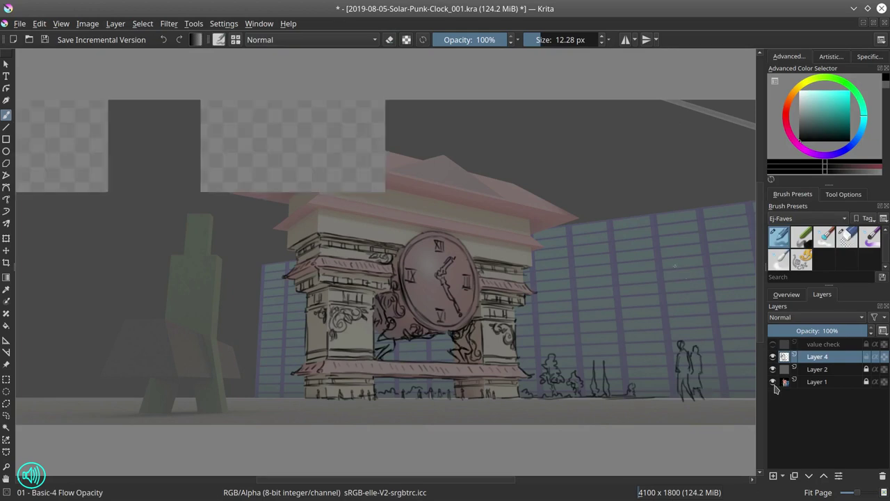
{"action": "left_click", "coordinate": [772, 381]}
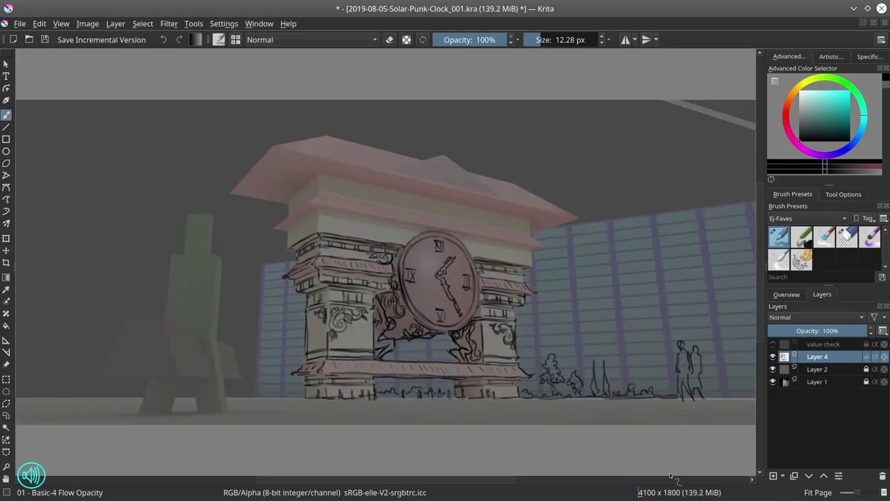
{"action": "scroll", "coordinate": [652, 347], "scroll_direction": "up", "scroll_amount": 2}
{"action": "left_click_drag", "start_coordinate": [705, 391], "coordinate": [742, 388]}
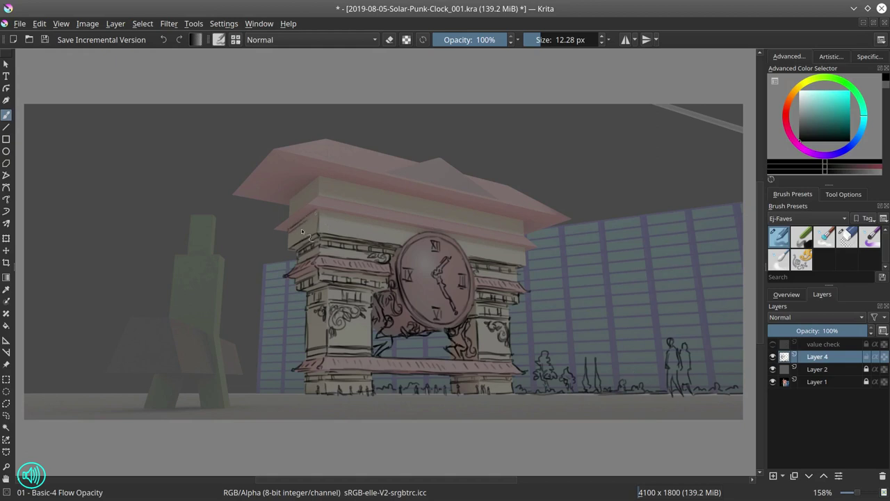
- Sketch horizontal mouldings and small vertical divisions on the upper tier left of the clock, wrapping around its corner
{"action": "mouse_move", "coordinate": [289, 241]}
{"action": "left_mouse_down"}
{"action": "mouse_move", "coordinate": [317, 224]}
{"action": "mouse_move", "coordinate": [289, 249]}
{"action": "left_mouse_up"}
{"action": "left_click_drag", "start_coordinate": [319, 209], "coordinate": [421, 226]}
{"action": "left_click_drag", "start_coordinate": [320, 221], "coordinate": [412, 236]}
{"action": "mouse_move", "coordinate": [320, 222]}
{"action": "left_mouse_down"}
{"action": "mouse_move", "coordinate": [411, 237]}
{"action": "mouse_move", "coordinate": [334, 220]}
{"action": "mouse_move", "coordinate": [352, 224]}
{"action": "left_mouse_up"}
{"action": "left_click_drag", "start_coordinate": [372, 221], "coordinate": [370, 228]}
{"action": "left_click_drag", "start_coordinate": [388, 224], "coordinate": [387, 230]}
{"action": "mouse_move", "coordinate": [406, 227]}
{"action": "left_mouse_down"}
{"action": "mouse_move", "coordinate": [377, 239]}
{"action": "mouse_move", "coordinate": [396, 240]}
{"action": "left_mouse_up"}
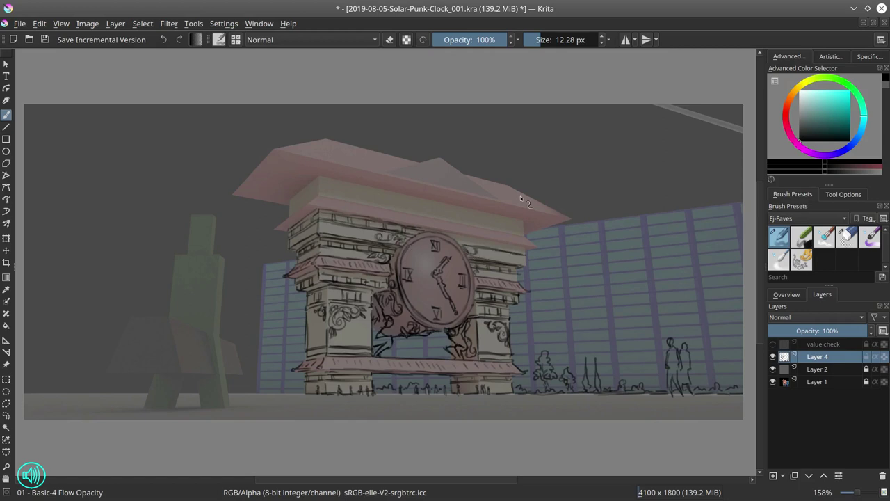
- Add scrollwork to the upper tier left of the clock and draw matching mouldings on its right side
{"action": "left_click_drag", "start_coordinate": [327, 335], "coordinate": [327, 304]}
{"action": "mouse_move", "coordinate": [318, 223]}
{"action": "left_mouse_down"}
{"action": "mouse_move", "coordinate": [316, 230]}
{"action": "mouse_move", "coordinate": [335, 232]}
{"action": "left_mouse_up"}
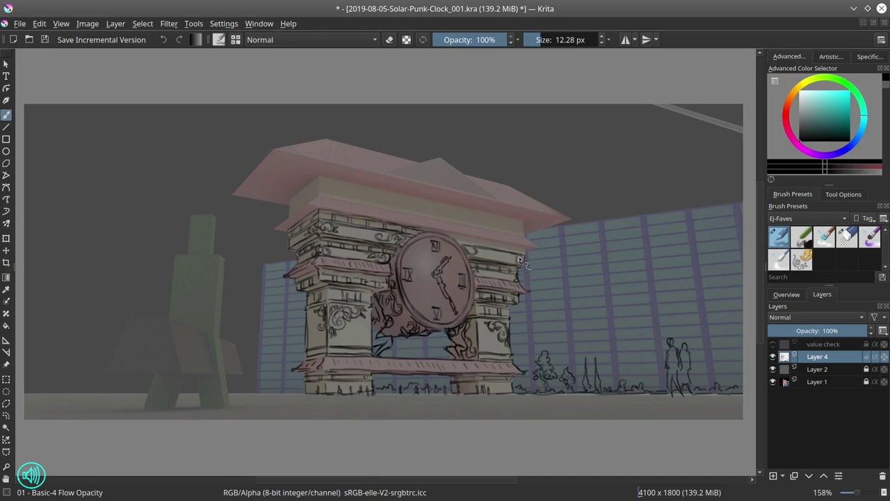
{"action": "left_click_drag", "start_coordinate": [519, 258], "coordinate": [523, 265]}
{"action": "left_click_drag", "start_coordinate": [475, 240], "coordinate": [524, 251]}
- Outline the narrow roof ledge above the clock, hatch its tiles, and toggle Layer 1 to check the lines
{"action": "mouse_move", "coordinate": [277, 228]}
{"action": "left_mouse_down"}
{"action": "mouse_move", "coordinate": [347, 221]}
{"action": "mouse_move", "coordinate": [351, 212]}
{"action": "mouse_move", "coordinate": [541, 247]}
{"action": "left_mouse_up"}
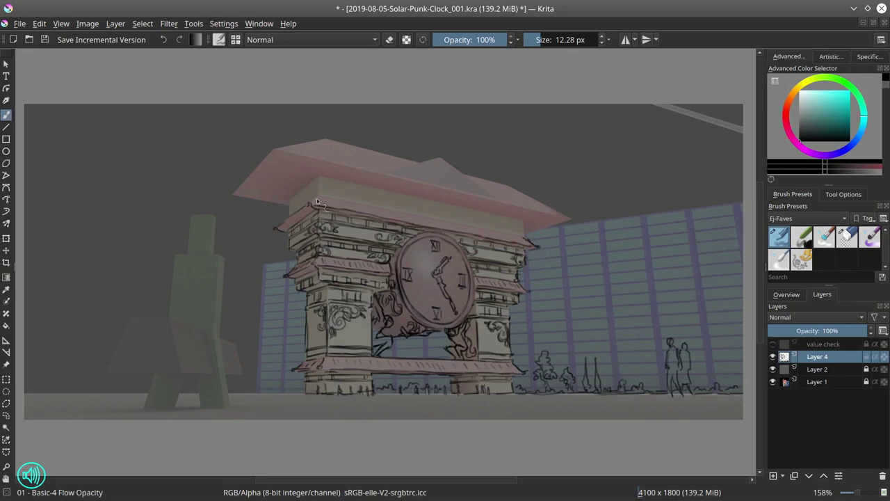
{"action": "mouse_move", "coordinate": [317, 199]}
{"action": "left_mouse_down"}
{"action": "mouse_move", "coordinate": [481, 228]}
{"action": "mouse_move", "coordinate": [326, 206]}
{"action": "left_mouse_up"}
{"action": "left_click_drag", "start_coordinate": [329, 201], "coordinate": [333, 208]}
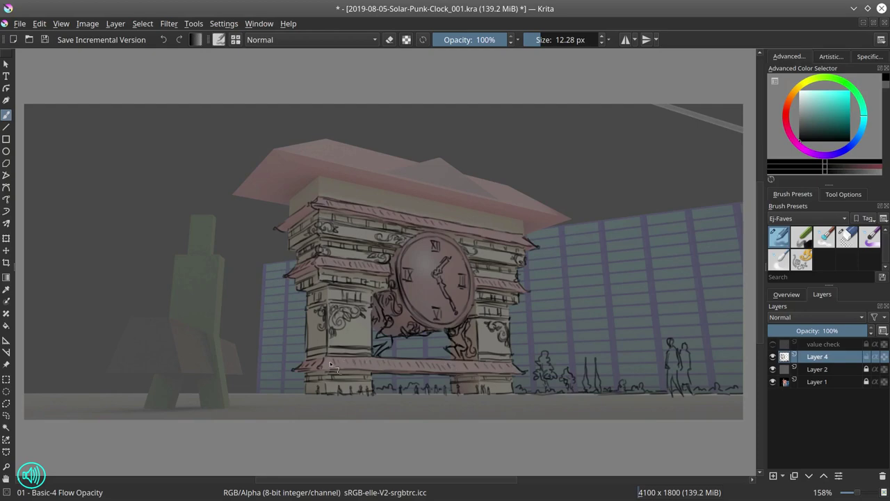
{"action": "left_click", "coordinate": [772, 381]}
{"action": "left_click", "coordinate": [772, 382]}
- Draw mouldings and a scroll ornament at the top tier's near corner, then mirror the view and check it without Layer 1
{"action": "mouse_move", "coordinate": [293, 200]}
{"action": "left_mouse_down"}
{"action": "mouse_move", "coordinate": [319, 185]}
{"action": "mouse_move", "coordinate": [314, 192]}
{"action": "left_mouse_up"}
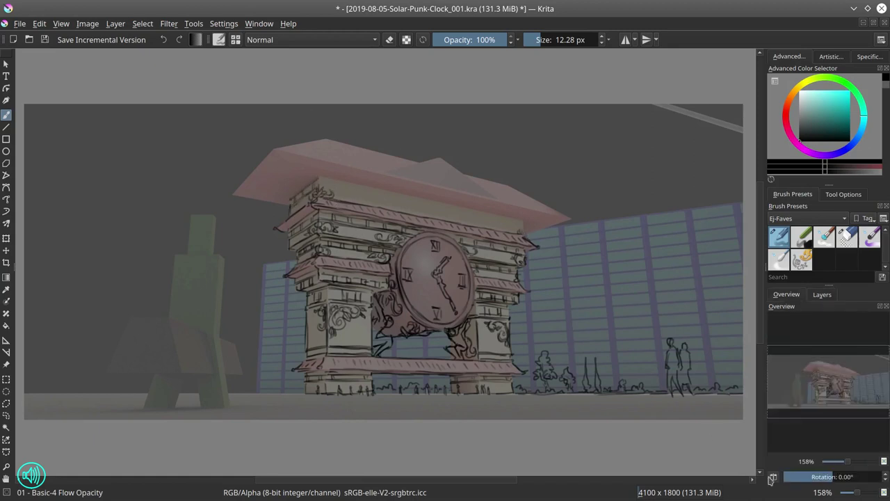
{"action": "key", "text": "m"}
{"action": "left_click", "coordinate": [772, 382]}
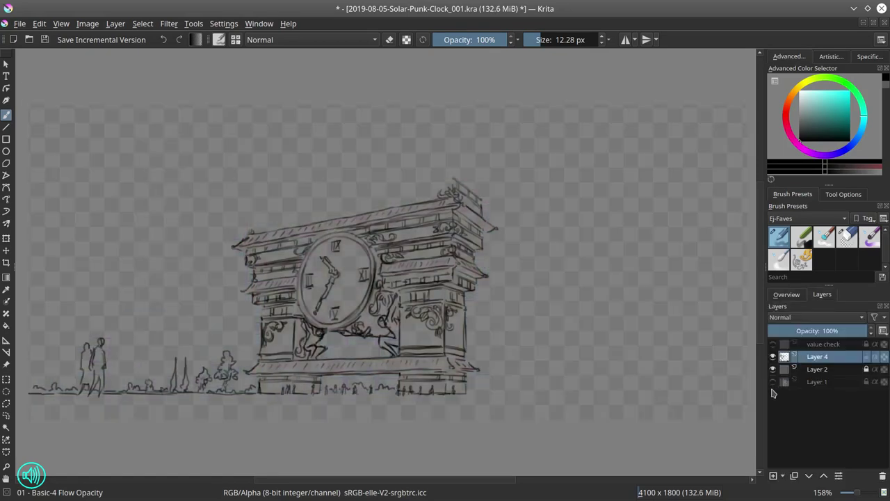
{"action": "left_click", "coordinate": [772, 381]}
{"action": "left_click", "coordinate": [772, 381]}
{"action": "left_click", "coordinate": [773, 382]}
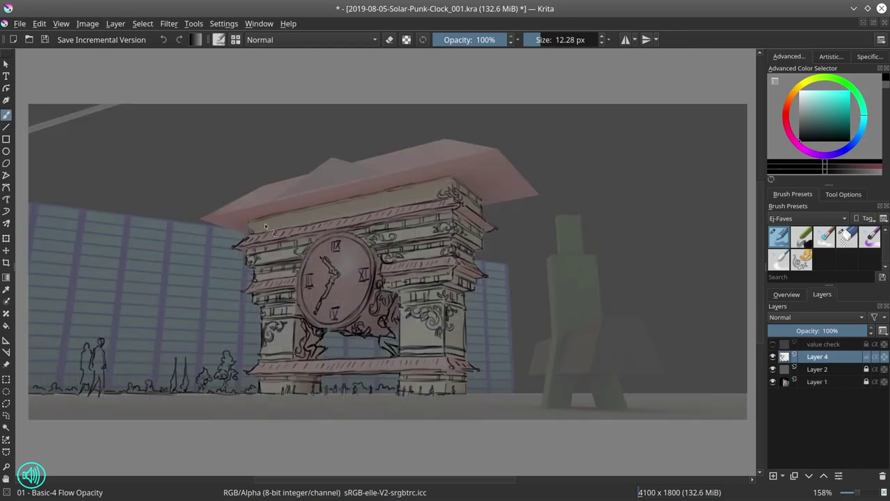
- Draw panel lines and central scrollwork along the frieze beneath the top roof, and toggle Layer 1 to check them
{"action": "left_click_drag", "start_coordinate": [386, 198], "coordinate": [438, 187]}
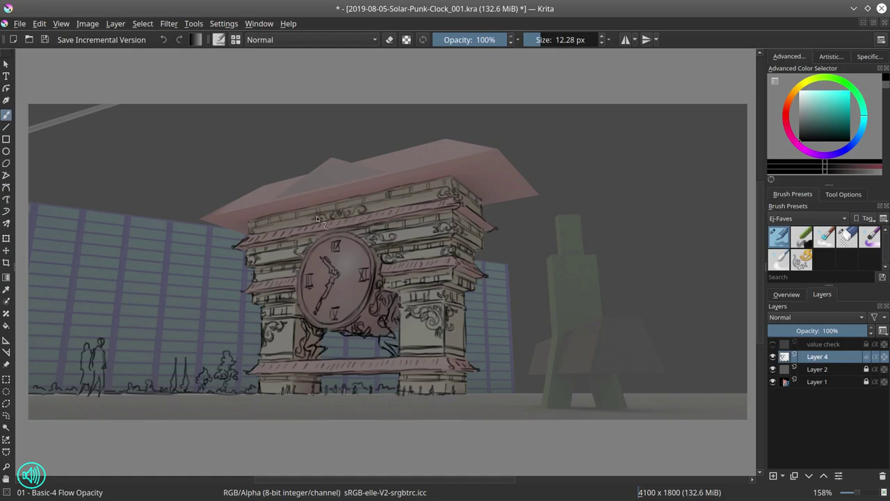
{"action": "left_click", "coordinate": [771, 381]}
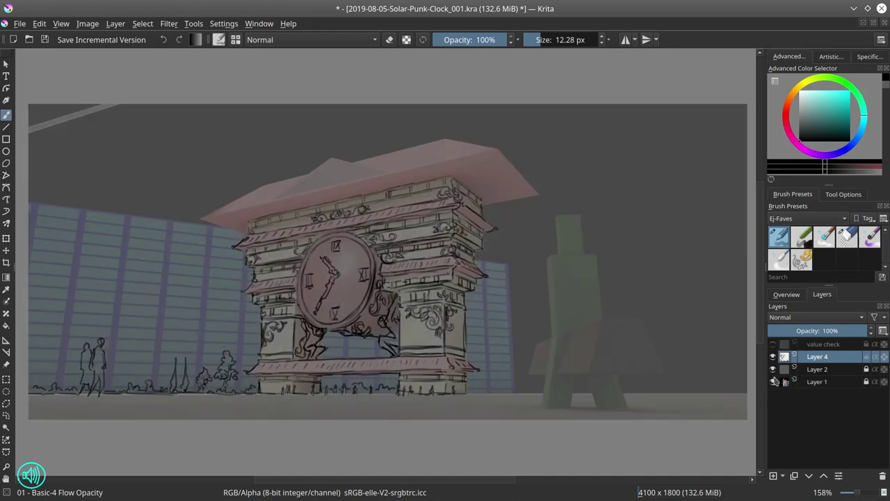
{"action": "left_click", "coordinate": [772, 381]}
- Outline the top roof's eaves with pointed corner tips and draw the rafters under the overhang
{"action": "left_click_drag", "start_coordinate": [494, 147], "coordinate": [456, 173]}
{"action": "left_click_drag", "start_coordinate": [505, 160], "coordinate": [472, 186]}
{"action": "mouse_move", "coordinate": [520, 177]}
{"action": "left_mouse_down"}
{"action": "mouse_move", "coordinate": [478, 193]}
{"action": "mouse_move", "coordinate": [485, 202]}
{"action": "left_mouse_up"}
{"action": "left_click_drag", "start_coordinate": [496, 146], "coordinate": [540, 193]}
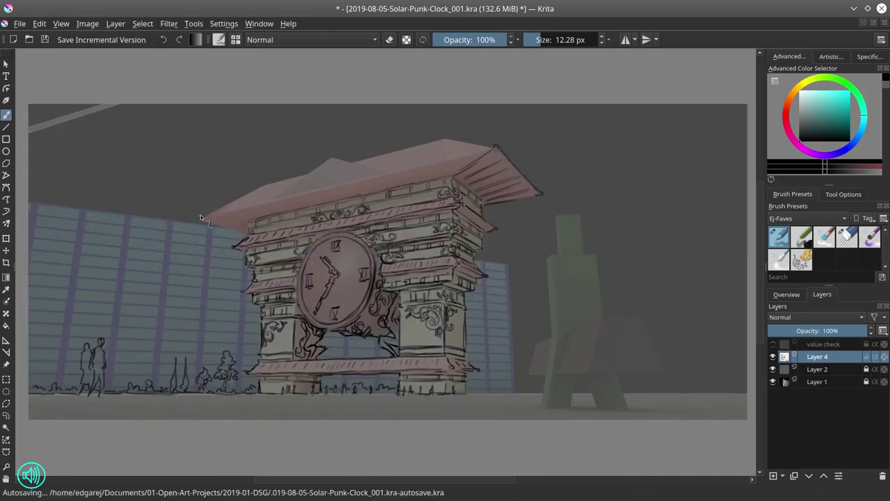
{"action": "left_click_drag", "start_coordinate": [201, 215], "coordinate": [221, 223]}
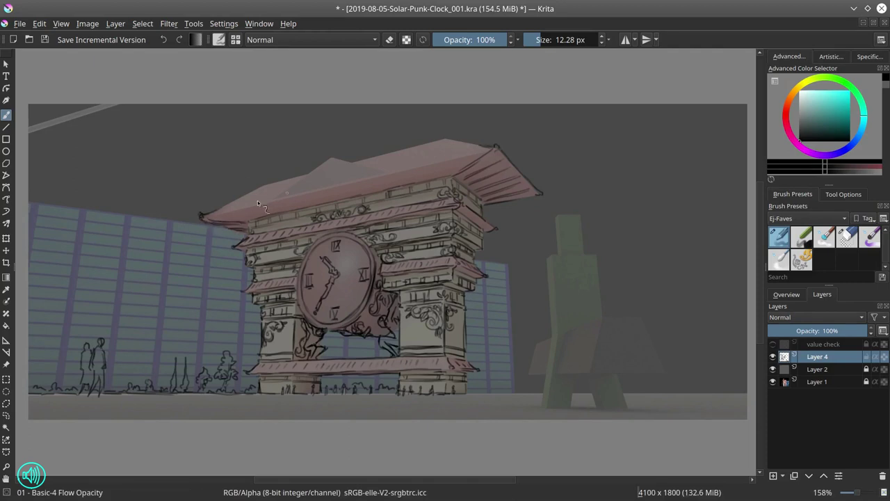
{"action": "left_click_drag", "start_coordinate": [257, 200], "coordinate": [495, 146]}
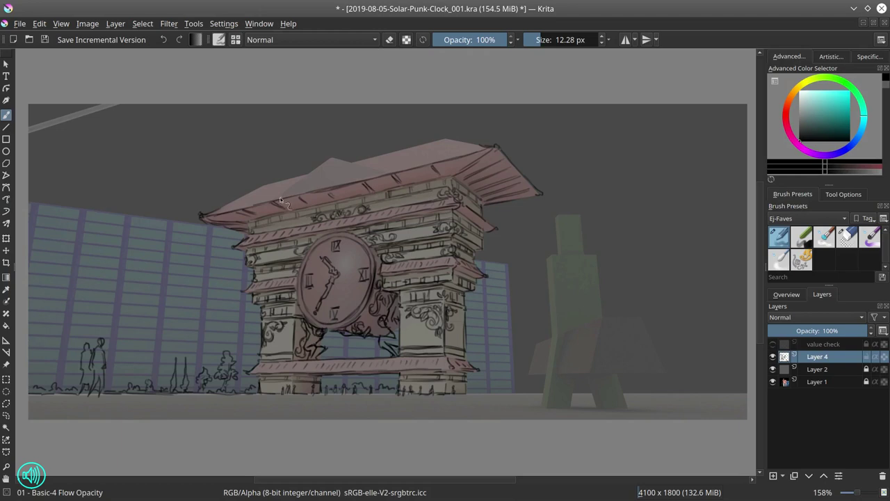
- Draw the triangular gable with scrollwork inside it, and add the roof's ridge line and tile hatching
{"action": "left_click_drag", "start_coordinate": [278, 197], "coordinate": [331, 157]}
{"action": "left_click_drag", "start_coordinate": [330, 155], "coordinate": [372, 168]}
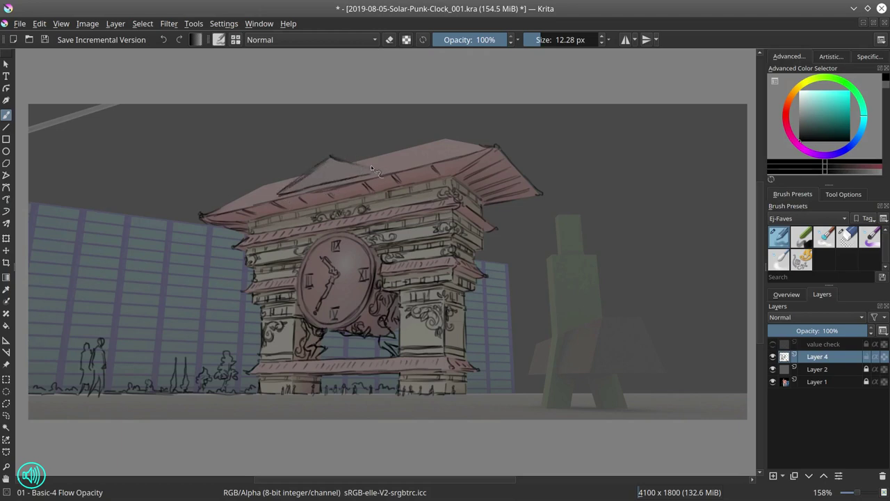
{"action": "left_click_drag", "start_coordinate": [292, 190], "coordinate": [339, 164]}
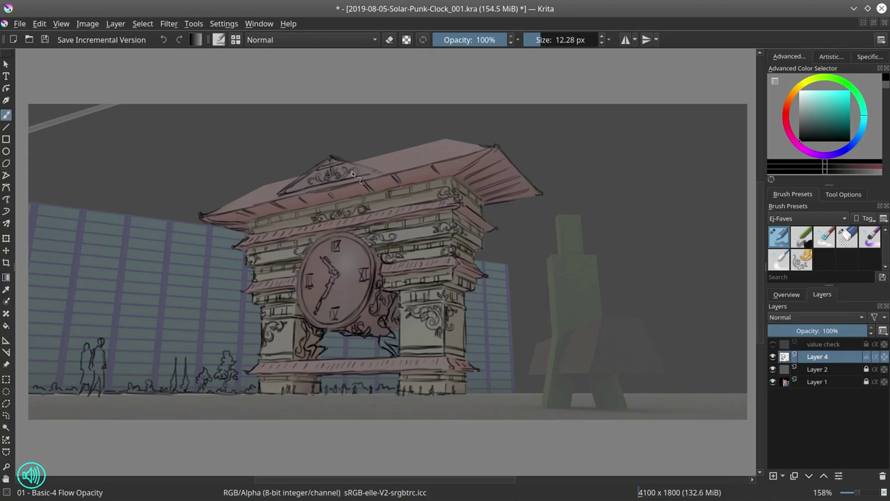
{"action": "left_click_drag", "start_coordinate": [258, 185], "coordinate": [304, 174]}
{"action": "left_click_drag", "start_coordinate": [388, 152], "coordinate": [446, 137]}
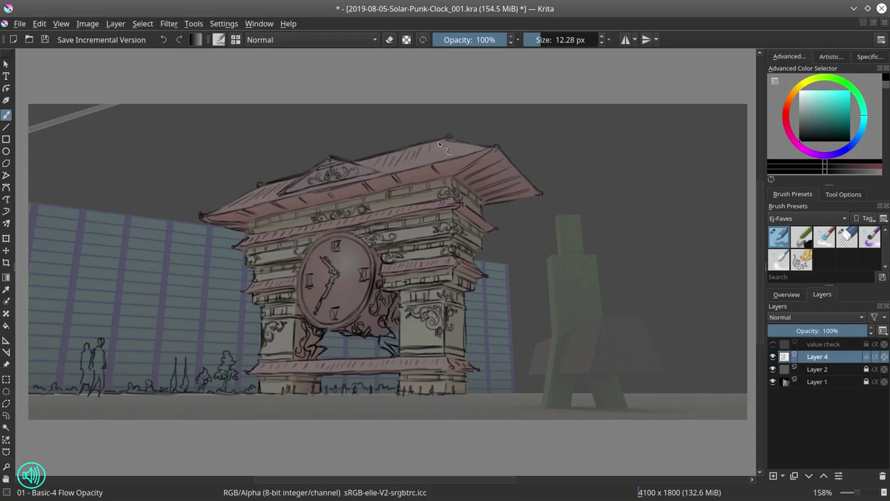
- Toggle Layer 1 to check the finished gate line art and save the file
{"action": "left_click", "coordinate": [772, 382]}
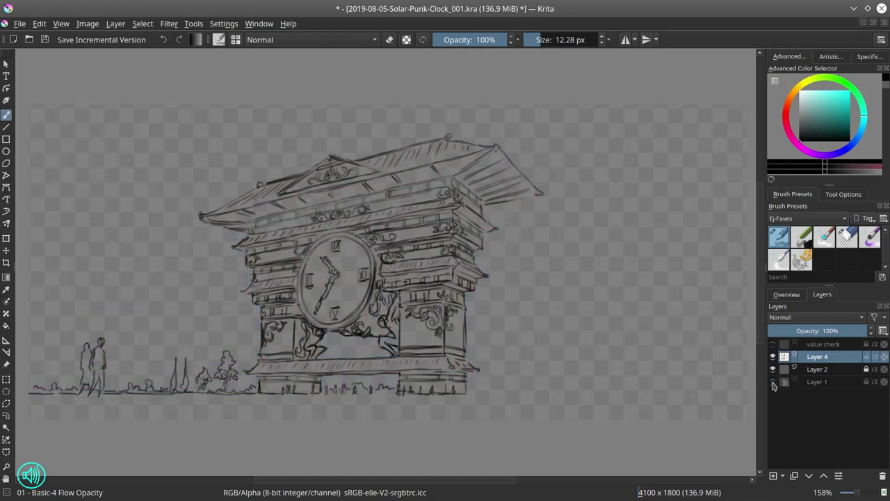
{"action": "left_click", "coordinate": [772, 382]}
{"action": "left_click", "coordinate": [771, 384]}
{"action": "left_click", "coordinate": [772, 383]}
{"action": "left_click", "coordinate": [45, 39]}
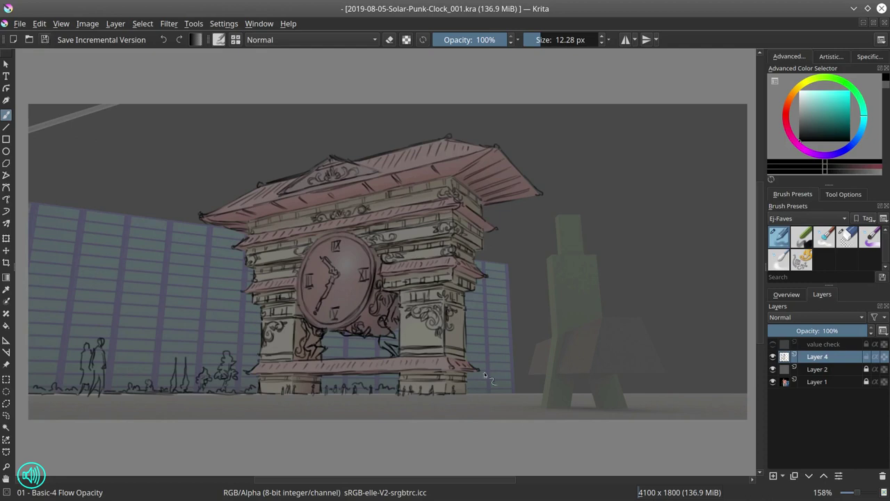
- Sketch the bent leg, foot, hips and torso of the large foreground figure over the green block mannequin
{"action": "left_click_drag", "start_coordinate": [556, 318], "coordinate": [545, 368]}
{"action": "left_click_drag", "start_coordinate": [573, 333], "coordinate": [578, 320]}
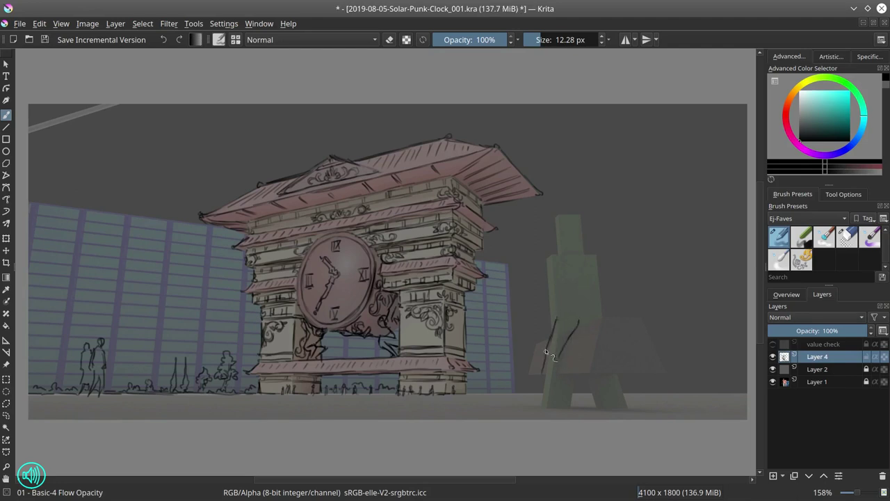
{"action": "left_click_drag", "start_coordinate": [545, 350], "coordinate": [540, 386]}
{"action": "mouse_move", "coordinate": [558, 356]}
{"action": "left_mouse_down"}
{"action": "mouse_move", "coordinate": [539, 383]}
{"action": "mouse_move", "coordinate": [560, 355]}
{"action": "left_mouse_up"}
{"action": "mouse_move", "coordinate": [548, 345]}
{"action": "left_mouse_down"}
{"action": "mouse_move", "coordinate": [563, 341]}
{"action": "mouse_move", "coordinate": [541, 379]}
{"action": "left_mouse_up"}
{"action": "key", "text": "slash"}
{"action": "key", "text": "slash"}
{"action": "left_click_drag", "start_coordinate": [545, 355], "coordinate": [543, 408]}
{"action": "mouse_move", "coordinate": [558, 317]}
{"action": "left_mouse_down"}
{"action": "mouse_move", "coordinate": [575, 310]}
{"action": "mouse_move", "coordinate": [590, 320]}
{"action": "mouse_move", "coordinate": [584, 270]}
{"action": "left_mouse_up"}
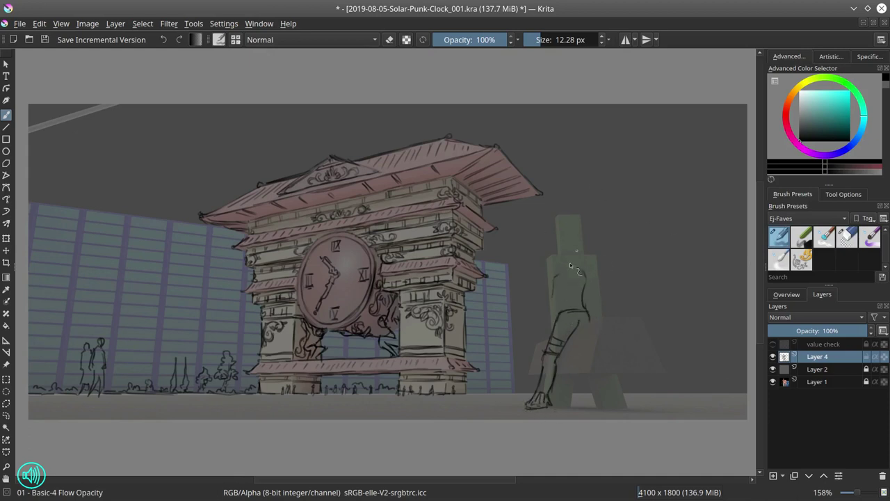
- Erase the rough torso of the foreground figure and redraw its shoulders, arms and waist with construction lines
{"action": "key", "text": "slash"}
{"action": "key", "text": "slash"}
{"action": "key", "text": "slash"}
{"action": "left_click_drag", "start_coordinate": [577, 322], "coordinate": [562, 313]}
{"action": "key", "text": "slash"}
{"action": "left_click_drag", "start_coordinate": [554, 272], "coordinate": [562, 269]}
{"action": "mouse_move", "coordinate": [581, 269]}
{"action": "left_mouse_down"}
{"action": "mouse_move", "coordinate": [566, 289]}
{"action": "mouse_move", "coordinate": [568, 375]}
{"action": "left_mouse_up"}
{"action": "left_click_drag", "start_coordinate": [568, 317], "coordinate": [569, 381]}
{"action": "mouse_move", "coordinate": [585, 272]}
{"action": "left_mouse_down"}
{"action": "mouse_move", "coordinate": [588, 323]}
{"action": "mouse_move", "coordinate": [580, 310]}
{"action": "left_mouse_up"}
{"action": "key", "text": "slash"}
{"action": "key", "text": "slash"}
{"action": "left_click_drag", "start_coordinate": [560, 296], "coordinate": [554, 328]}
{"action": "key", "text": "slash"}
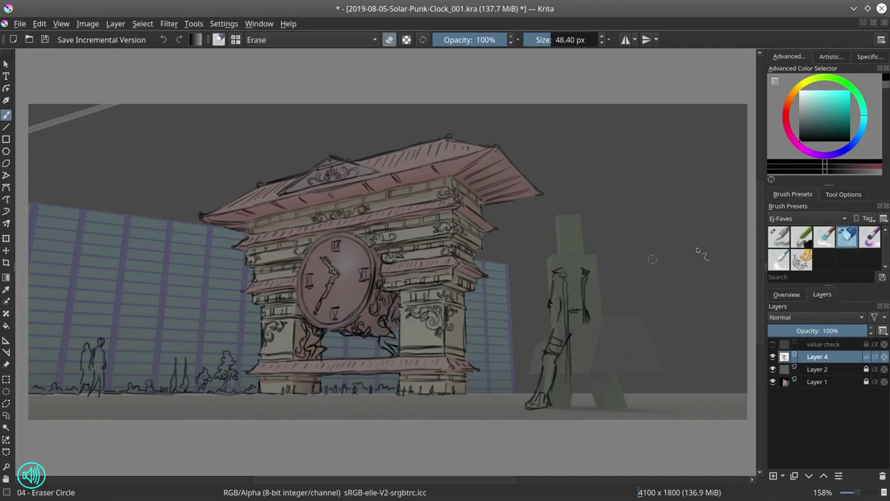
{"action": "key", "text": "slash"}
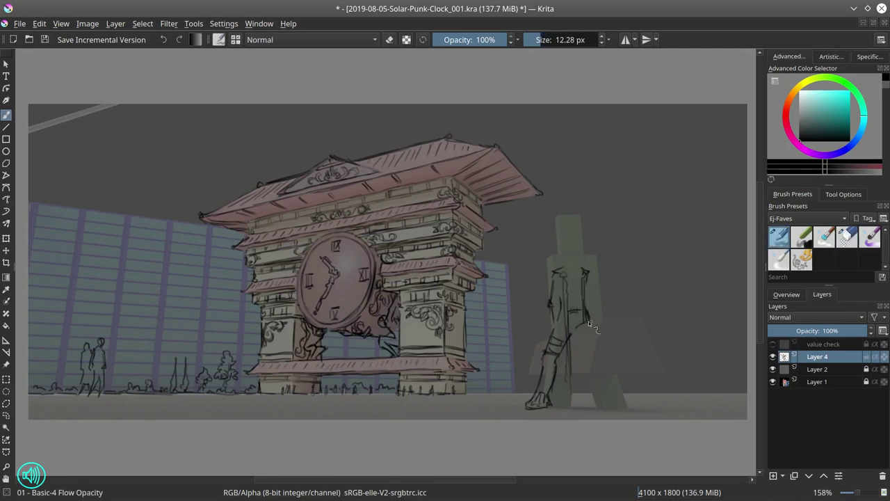
- Hide Layer 1 and sketch the mount's body, round head, long pointed beak and folded foreleg beside the rider
{"action": "mouse_move", "coordinate": [576, 341]}
{"action": "left_mouse_down"}
{"action": "mouse_move", "coordinate": [612, 315]}
{"action": "mouse_move", "coordinate": [622, 319]}
{"action": "left_mouse_up"}
{"action": "left_click", "coordinate": [773, 382]}
{"action": "mouse_move", "coordinate": [594, 329]}
{"action": "left_mouse_down"}
{"action": "mouse_move", "coordinate": [607, 339]}
{"action": "mouse_move", "coordinate": [581, 373]}
{"action": "left_mouse_up"}
{"action": "left_click_drag", "start_coordinate": [619, 337], "coordinate": [604, 355]}
{"action": "left_click_drag", "start_coordinate": [599, 323], "coordinate": [590, 333]}
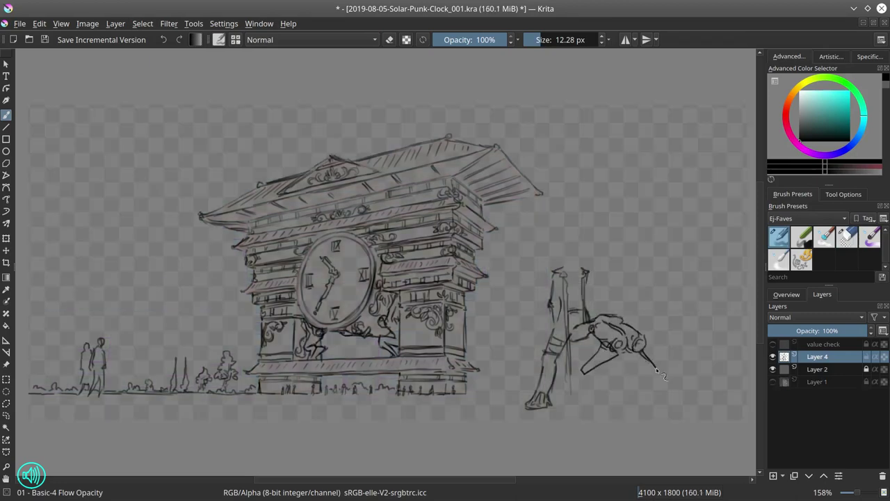
{"action": "left_click_drag", "start_coordinate": [656, 372], "coordinate": [638, 353]}
- Draw the mount's belly details, rounded rear behind the rider, and its standing leg with a splayed foot
{"action": "mouse_move", "coordinate": [564, 358]}
{"action": "left_mouse_down"}
{"action": "mouse_move", "coordinate": [600, 341]}
{"action": "mouse_move", "coordinate": [578, 358]}
{"action": "mouse_move", "coordinate": [591, 352]}
{"action": "left_mouse_up"}
{"action": "mouse_move", "coordinate": [550, 317]}
{"action": "left_mouse_down"}
{"action": "mouse_move", "coordinate": [544, 347]}
{"action": "mouse_move", "coordinate": [556, 358]}
{"action": "left_mouse_up"}
{"action": "mouse_move", "coordinate": [551, 315]}
{"action": "left_mouse_down"}
{"action": "mouse_move", "coordinate": [542, 324]}
{"action": "mouse_move", "coordinate": [553, 331]}
{"action": "mouse_move", "coordinate": [543, 397]}
{"action": "mouse_move", "coordinate": [564, 336]}
{"action": "mouse_move", "coordinate": [546, 386]}
{"action": "left_mouse_up"}
{"action": "key", "text": "slash"}
{"action": "key", "text": "slash"}
{"action": "mouse_move", "coordinate": [560, 339]}
{"action": "left_mouse_down"}
{"action": "mouse_move", "coordinate": [550, 391]}
{"action": "mouse_move", "coordinate": [554, 365]}
{"action": "left_mouse_up"}
{"action": "mouse_move", "coordinate": [574, 324]}
{"action": "left_mouse_down"}
{"action": "mouse_move", "coordinate": [560, 371]}
{"action": "mouse_move", "coordinate": [582, 367]}
{"action": "mouse_move", "coordinate": [591, 383]}
{"action": "left_mouse_up"}
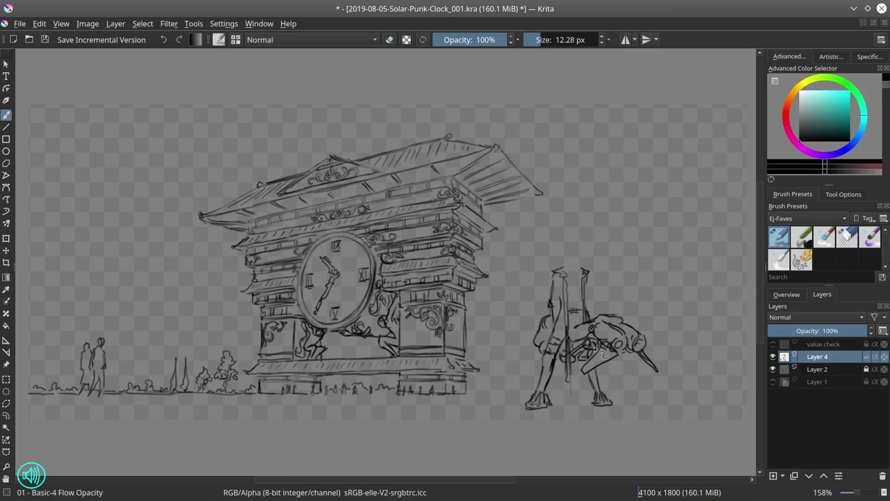
- Darken the rider's torso contours and erase the vertical construction lines running through the body
{"action": "key", "text": "slash"}
{"action": "key", "text": "slash"}
{"action": "mouse_move", "coordinate": [553, 279]}
{"action": "left_mouse_down"}
{"action": "mouse_move", "coordinate": [549, 318]}
{"action": "mouse_move", "coordinate": [555, 303]}
{"action": "left_mouse_up"}
{"action": "left_click_drag", "start_coordinate": [559, 299], "coordinate": [556, 317]}
{"action": "left_click_drag", "start_coordinate": [583, 274], "coordinate": [587, 306]}
{"action": "left_click_drag", "start_coordinate": [568, 330], "coordinate": [576, 317]}
{"action": "key", "text": "slash"}
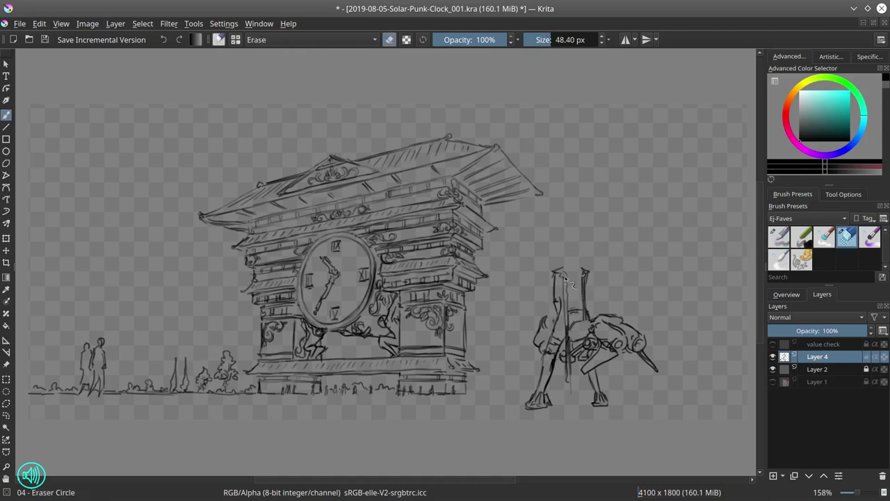
{"action": "left_click_drag", "start_coordinate": [567, 274], "coordinate": [567, 390]}
{"action": "mouse_move", "coordinate": [585, 274]}
{"action": "left_mouse_down"}
{"action": "mouse_move", "coordinate": [585, 320]}
{"action": "mouse_move", "coordinate": [585, 308]}
{"action": "left_mouse_up"}
{"action": "key", "text": "slash"}
- Redraw the rider's back and waist and the mount's contours, add the rider's head and back details, and save
{"action": "mouse_move", "coordinate": [587, 273]}
{"action": "left_mouse_down"}
{"action": "mouse_move", "coordinate": [589, 318]}
{"action": "mouse_move", "coordinate": [566, 342]}
{"action": "left_mouse_up"}
{"action": "mouse_move", "coordinate": [561, 351]}
{"action": "left_mouse_down"}
{"action": "mouse_move", "coordinate": [582, 358]}
{"action": "mouse_move", "coordinate": [564, 360]}
{"action": "left_mouse_up"}
{"action": "left_click_drag", "start_coordinate": [579, 340], "coordinate": [568, 349]}
{"action": "left_click_drag", "start_coordinate": [608, 315], "coordinate": [623, 324]}
{"action": "left_click_drag", "start_coordinate": [544, 319], "coordinate": [562, 306]}
{"action": "left_click_drag", "start_coordinate": [562, 292], "coordinate": [587, 293]}
{"action": "left_click_drag", "start_coordinate": [560, 303], "coordinate": [568, 311]}
{"action": "left_click_drag", "start_coordinate": [592, 312], "coordinate": [598, 322]}
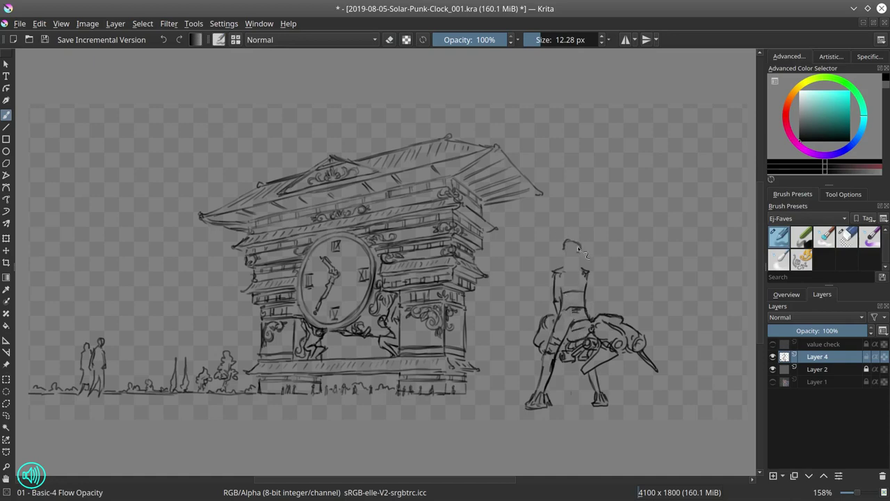
{"action": "mouse_move", "coordinate": [579, 247]}
{"action": "left_mouse_down"}
{"action": "mouse_move", "coordinate": [578, 275]}
{"action": "mouse_move", "coordinate": [564, 280]}
{"action": "mouse_move", "coordinate": [604, 255]}
{"action": "mouse_move", "coordinate": [557, 258]}
{"action": "mouse_move", "coordinate": [585, 279]}
{"action": "left_mouse_up"}
{"action": "left_click", "coordinate": [44, 39]}
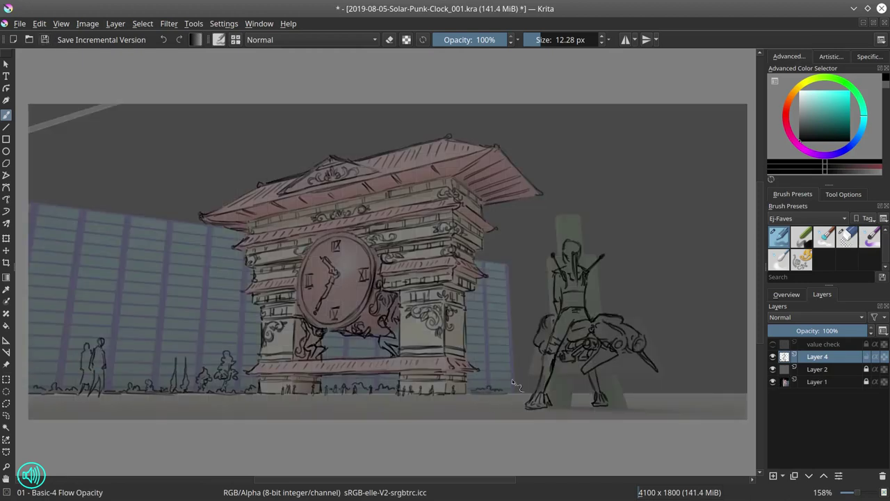
- Draw the ground line, bushes and small trees behind the mounted figure out to the image edge, checking without Layer 1
{"action": "mouse_move", "coordinate": [506, 381]}
{"action": "left_mouse_down"}
{"action": "mouse_move", "coordinate": [529, 390]}
{"action": "mouse_move", "coordinate": [531, 374]}
{"action": "mouse_move", "coordinate": [581, 399]}
{"action": "mouse_move", "coordinate": [553, 395]}
{"action": "mouse_move", "coordinate": [673, 394]}
{"action": "left_mouse_up"}
{"action": "left_click", "coordinate": [773, 382]}
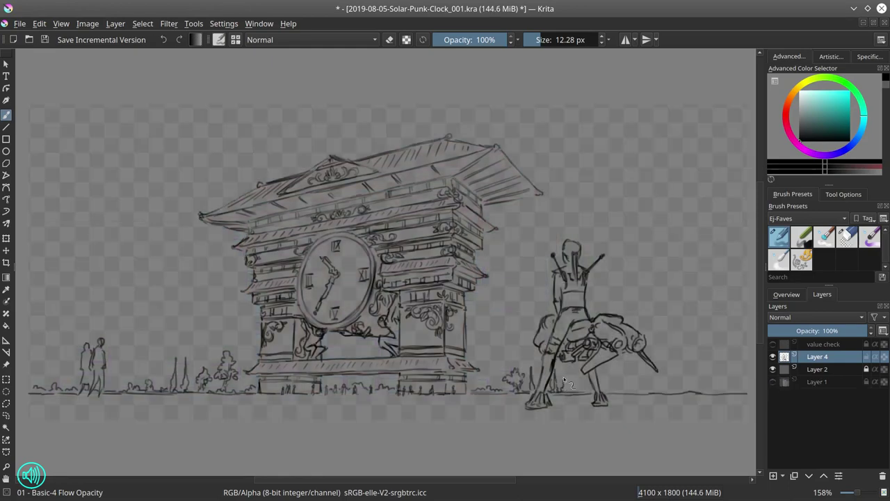
{"action": "left_click_drag", "start_coordinate": [573, 370], "coordinate": [589, 387]}
{"action": "mouse_move", "coordinate": [684, 387]}
{"action": "left_mouse_down"}
{"action": "mouse_move", "coordinate": [703, 381]}
{"action": "mouse_move", "coordinate": [699, 390]}
{"action": "mouse_move", "coordinate": [716, 390]}
{"action": "left_mouse_up"}
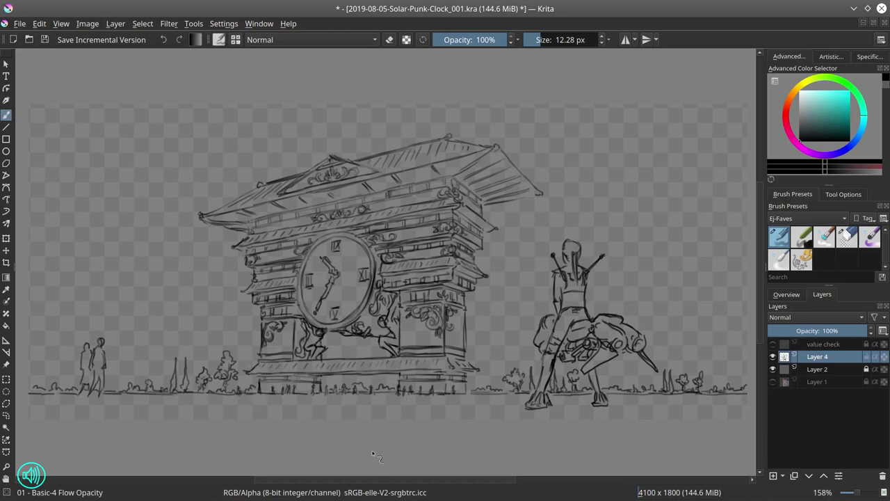
- Touch up the carving under the clock, turn off the mirrored view, save the file, and show Layer 1 again
{"action": "left_click_drag", "start_coordinate": [374, 324], "coordinate": [388, 337]}
{"action": "left_click", "coordinate": [786, 294]}
{"action": "left_click", "coordinate": [774, 477]}
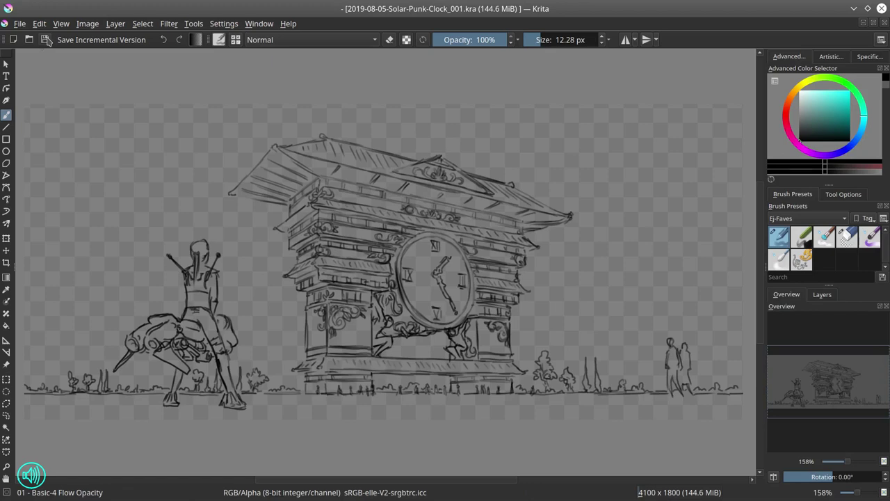
{"action": "left_click", "coordinate": [822, 294]}
{"action": "left_click", "coordinate": [774, 383]}
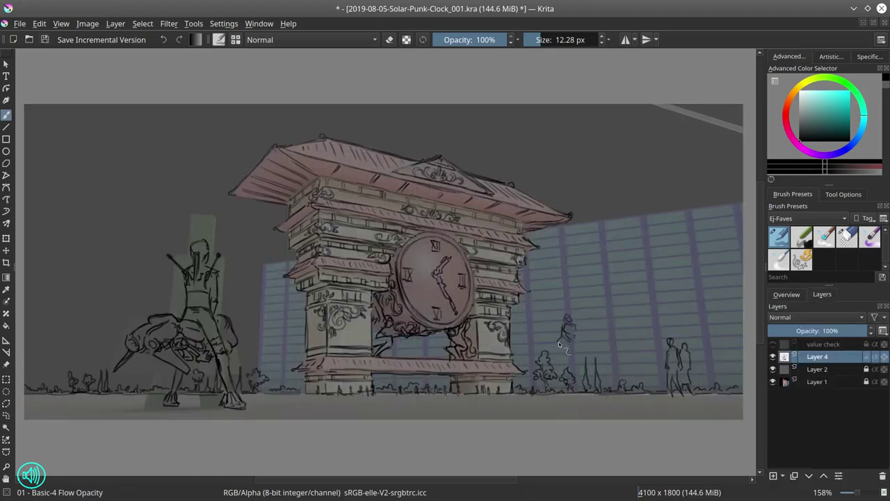
- Draw the low wall line behind the standing figures and two tall capped columns among the statues beyond the gate
{"action": "left_click_drag", "start_coordinate": [573, 374], "coordinate": [661, 373]}
{"action": "mouse_move", "coordinate": [694, 374]}
{"action": "left_mouse_down"}
{"action": "mouse_move", "coordinate": [597, 377]}
{"action": "mouse_move", "coordinate": [742, 375]}
{"action": "left_mouse_up"}
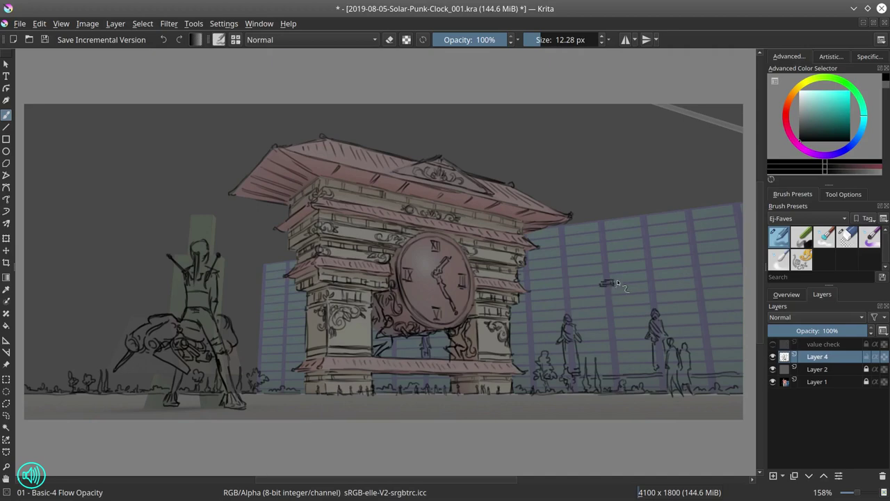
{"action": "left_click_drag", "start_coordinate": [611, 281], "coordinate": [602, 281]}
{"action": "left_click_drag", "start_coordinate": [606, 285], "coordinate": [605, 329]}
{"action": "left_click_drag", "start_coordinate": [613, 287], "coordinate": [614, 370]}
{"action": "left_click_drag", "start_coordinate": [705, 287], "coordinate": [715, 367]}
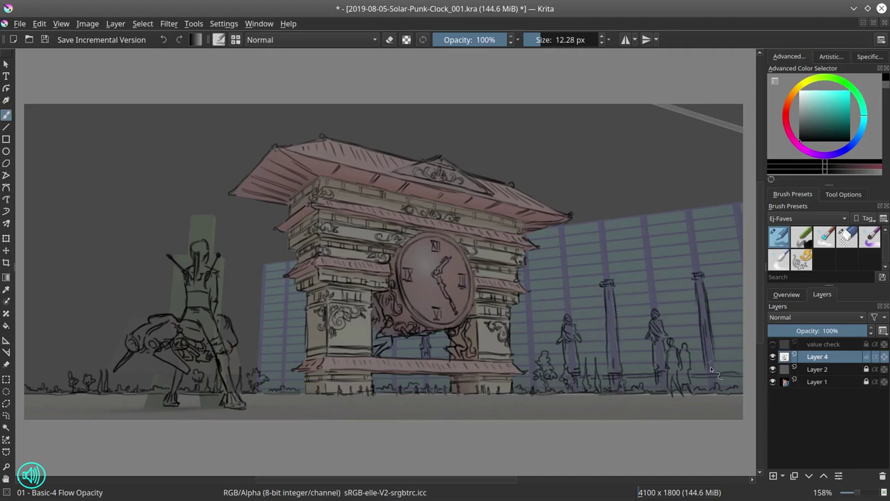
{"action": "left_click_drag", "start_coordinate": [613, 324], "coordinate": [616, 362]}
{"action": "mouse_move", "coordinate": [703, 371]}
{"action": "left_mouse_down"}
{"action": "mouse_move", "coordinate": [719, 372]}
{"action": "mouse_move", "coordinate": [721, 387]}
{"action": "left_mouse_up"}
- Add a column close beside the gate and draw the colonnade's horizontal beam lines across the column tops to the image edge
{"action": "left_click_drag", "start_coordinate": [532, 293], "coordinate": [531, 372]}
{"action": "left_click_drag", "start_coordinate": [534, 291], "coordinate": [566, 287]}
{"action": "left_click_drag", "start_coordinate": [522, 282], "coordinate": [735, 262]}
{"action": "left_click_drag", "start_coordinate": [619, 281], "coordinate": [742, 271]}
{"action": "left_click_drag", "start_coordinate": [570, 290], "coordinate": [600, 287]}
{"action": "left_click_drag", "start_coordinate": [619, 284], "coordinate": [689, 279]}
{"action": "left_click_drag", "start_coordinate": [705, 277], "coordinate": [742, 274]}
- Check the line art without Layer 1 and against the undimmed block-out, then restore Layer 1 and Layer 2
{"action": "left_click", "coordinate": [772, 381]}
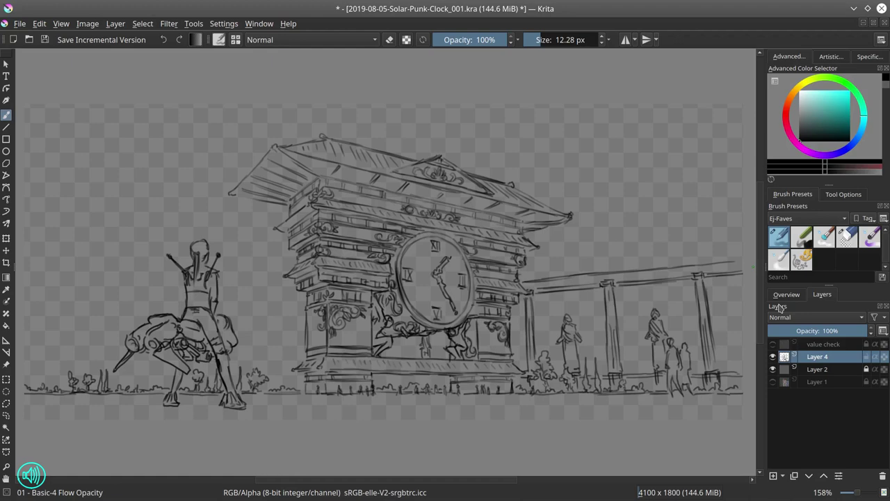
{"action": "left_click", "coordinate": [772, 368]}
{"action": "left_click", "coordinate": [773, 381]}
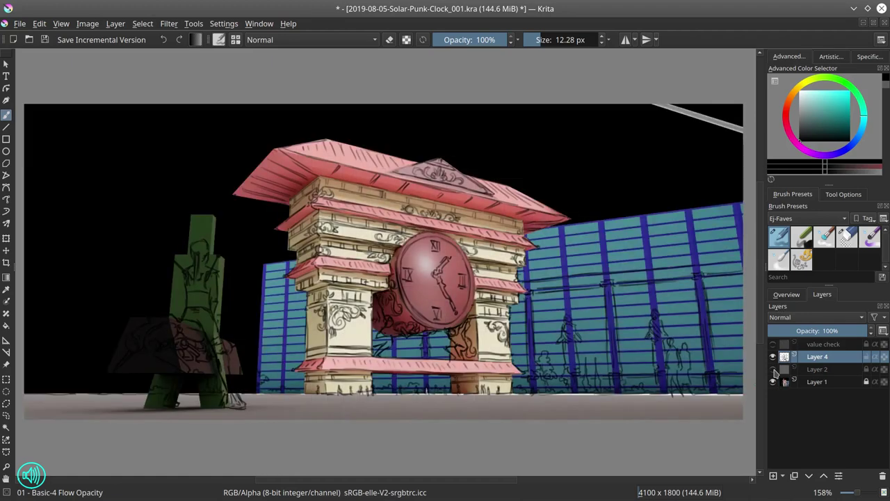
{"action": "left_click", "coordinate": [773, 370]}
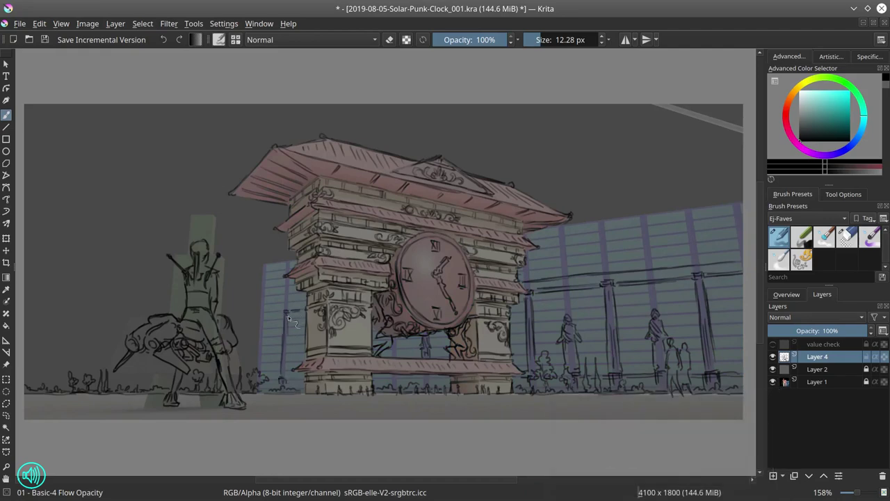
- Draw the beam lines above the column on the gate's far side and another upper beam line along the main colonnade
{"action": "left_click_drag", "start_coordinate": [283, 301], "coordinate": [300, 300]}
{"action": "left_click_drag", "start_coordinate": [281, 295], "coordinate": [304, 294]}
{"action": "left_click_drag", "start_coordinate": [520, 272], "coordinate": [741, 247]}
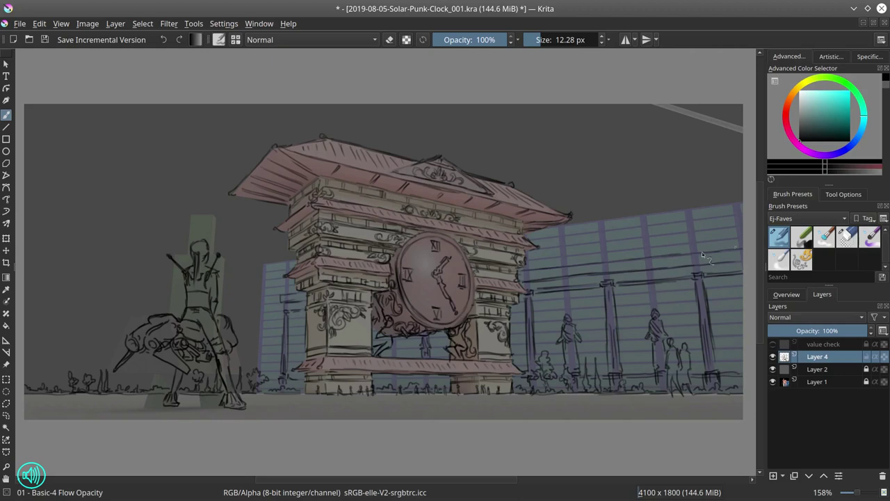
- Sketch scroll ornaments on the beam above the colonnade's columns and detail the middle column's capital
{"action": "left_click_drag", "start_coordinate": [601, 271], "coordinate": [622, 267]}
{"action": "left_click_drag", "start_coordinate": [599, 268], "coordinate": [591, 270]}
{"action": "left_click_drag", "start_coordinate": [525, 274], "coordinate": [534, 278]}
{"action": "left_click_drag", "start_coordinate": [693, 260], "coordinate": [699, 261]}
{"action": "left_click_drag", "start_coordinate": [599, 276], "coordinate": [620, 290]}
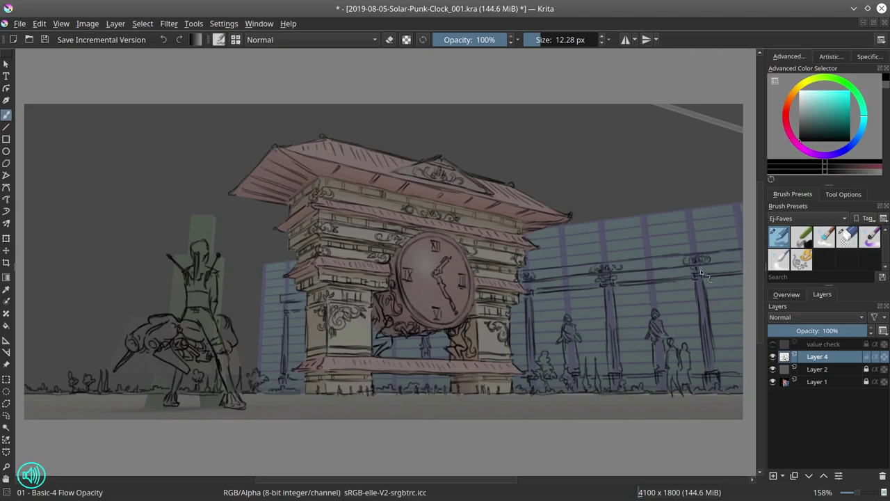
- Sketch rows of small windows across the background building behind the columns, checking the linework without the render, and save the document
{"action": "left_click_drag", "start_coordinate": [528, 288], "coordinate": [540, 300]}
{"action": "left_click_drag", "start_coordinate": [282, 298], "coordinate": [293, 310]}
{"action": "left_click_drag", "start_coordinate": [590, 301], "coordinate": [596, 305]}
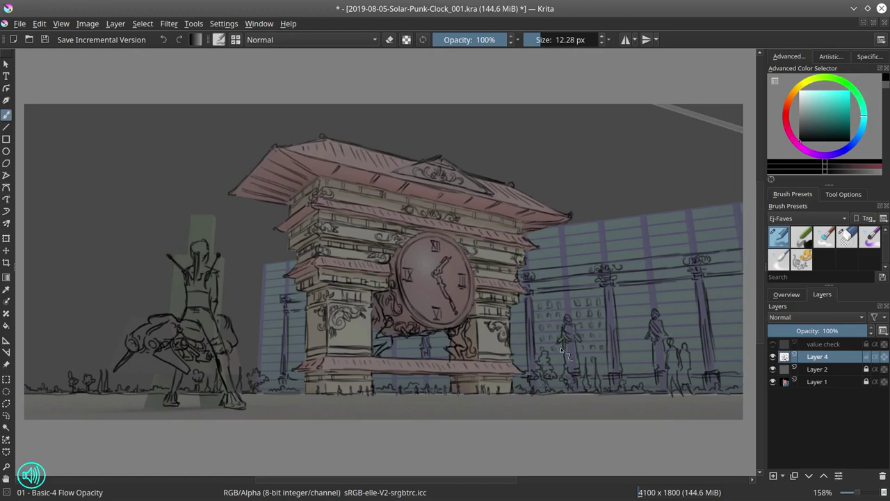
{"action": "left_click", "coordinate": [771, 382]}
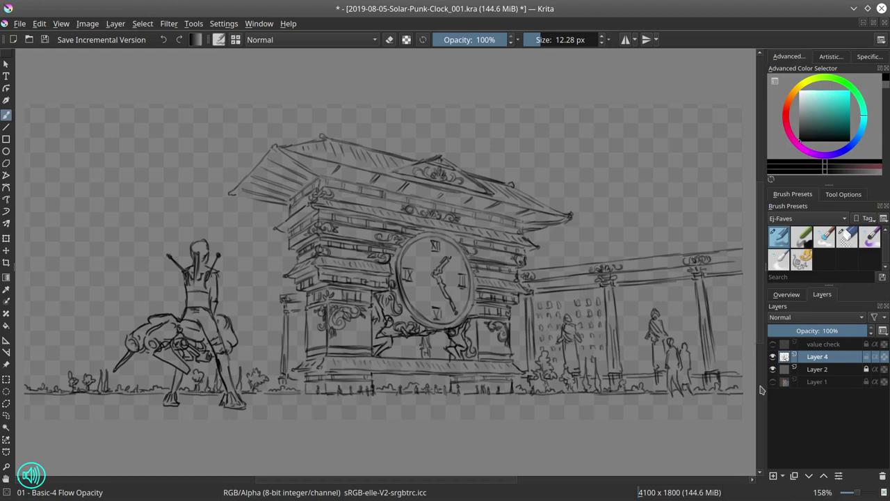
{"action": "left_click", "coordinate": [772, 382]}
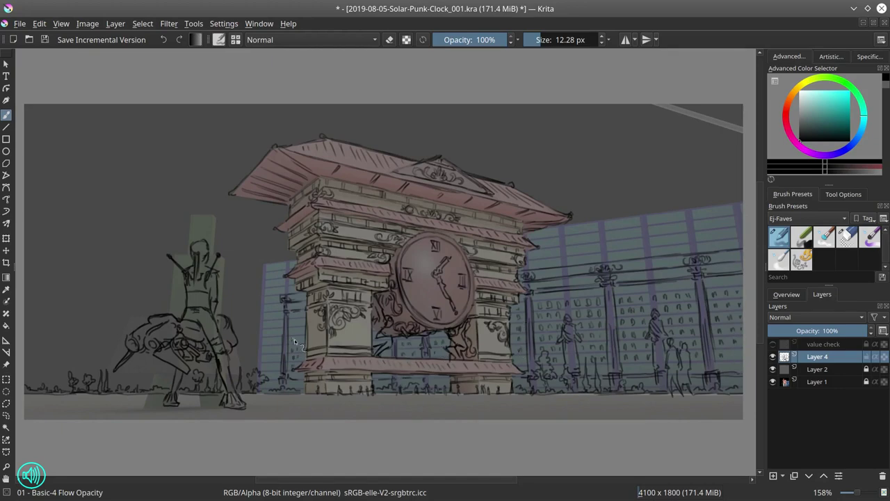
{"action": "left_click", "coordinate": [772, 382]}
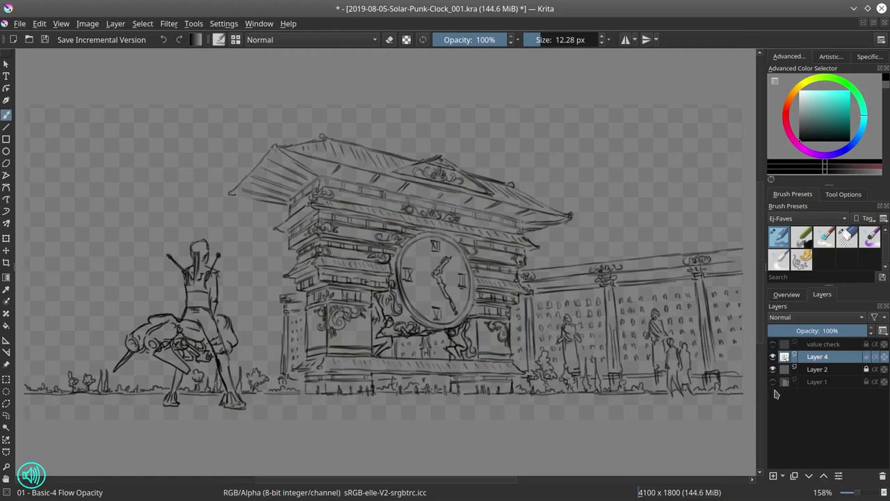
{"action": "left_click", "coordinate": [773, 382]}
{"action": "left_click", "coordinate": [46, 39]}
- Unlock Layer 2 and raise its opacity to 100%
{"action": "left_click", "coordinate": [828, 369]}
{"action": "left_click", "coordinate": [865, 369]}
{"action": "left_click_drag", "start_coordinate": [842, 331], "coordinate": [872, 331]}
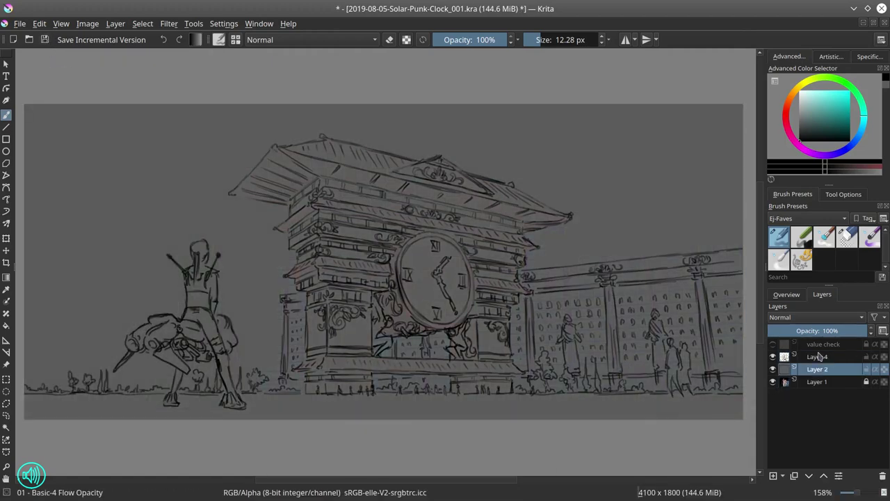
- Rename Layer 4 as "original sketch" and Layer 1 as "original blender render"
{"action": "double_click", "coordinate": [818, 356]}
{"action": "type", "text": "original sketch"}
{"action": "key", "text": "Return"}
{"action": "double_click", "coordinate": [819, 382]}
{"action": "type", "text": "blender render"}
{"action": "key", "text": "Home"}
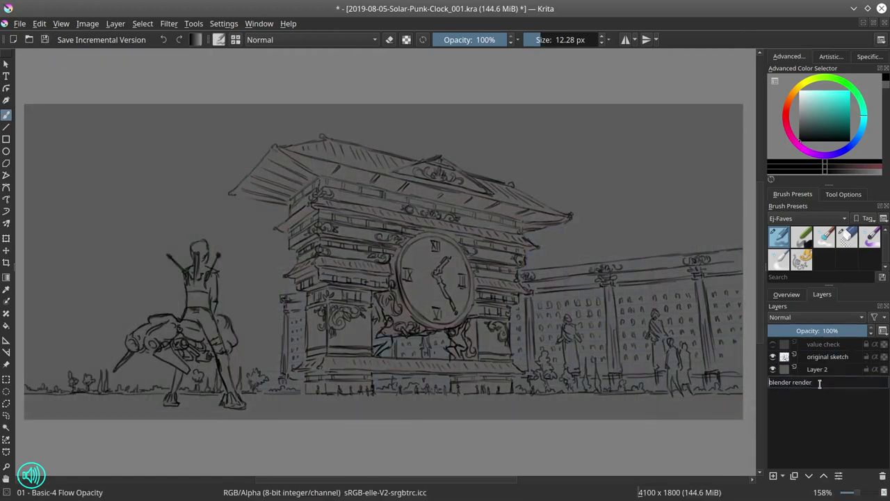
{"action": "type", "text": "original"}
{"action": "key", "text": "Return"}
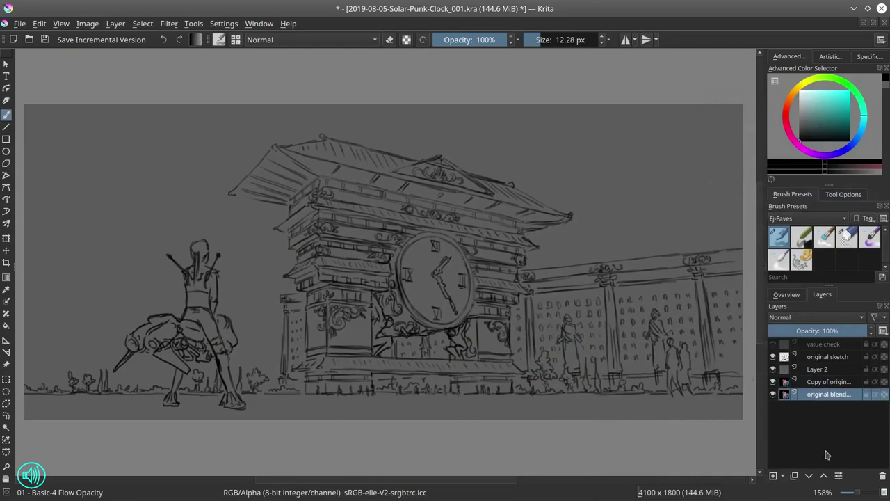
- Put the original sketch and render layers in a hidden "originals" group, keep working copies outside it, and save
{"action": "left_click_drag", "start_coordinate": [800, 394], "coordinate": [780, 370]}
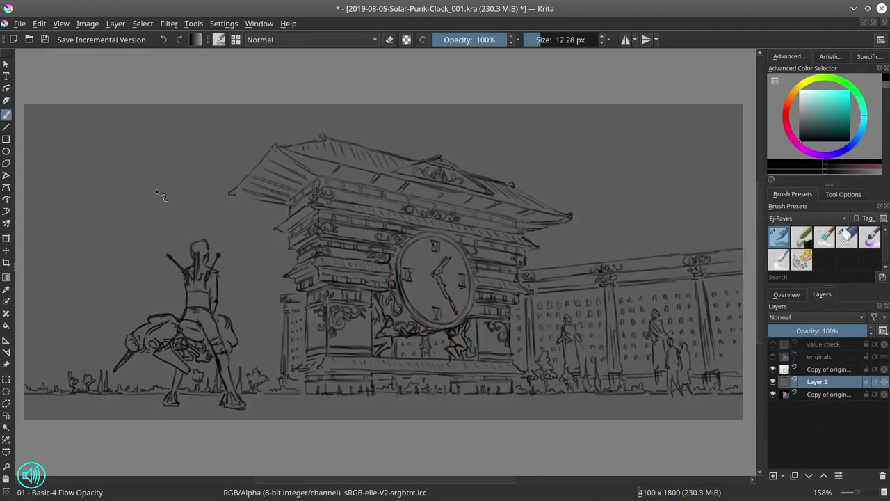
{"action": "key", "text": "ctrl+s"}
- Fill Layer 2 with a dark teal colour
{"action": "key", "text": "f"}
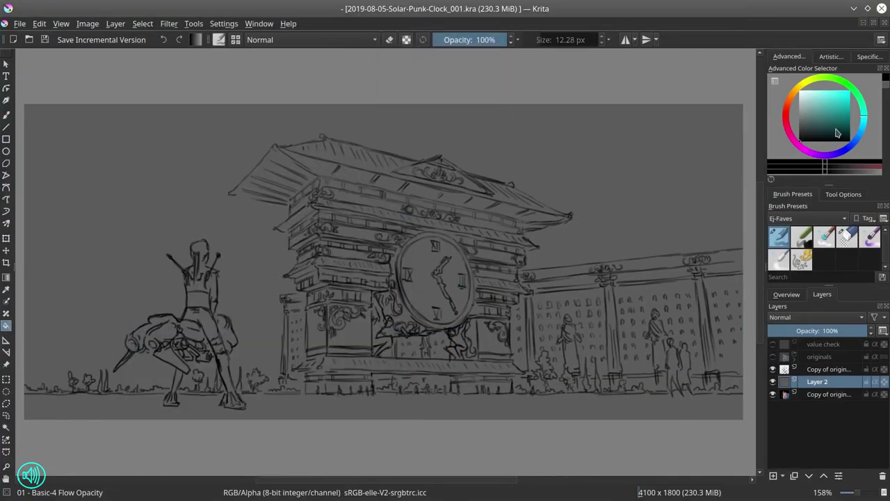
{"action": "left_click", "coordinate": [553, 288]}
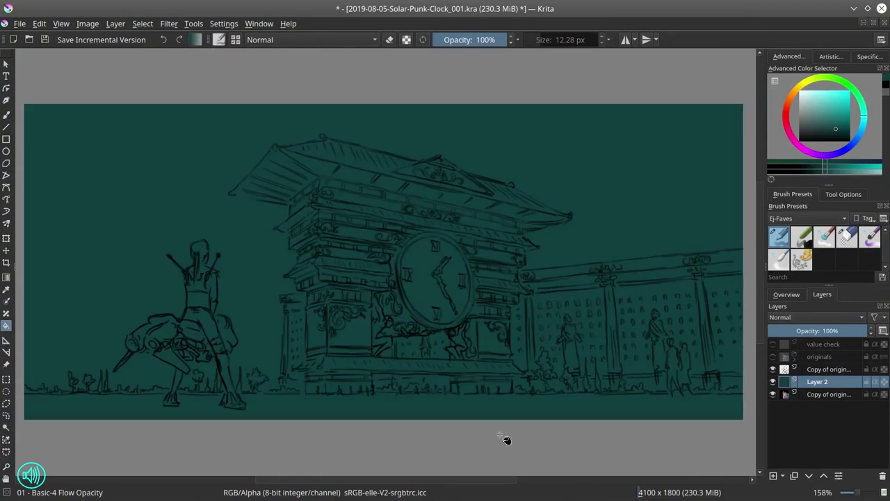
- Select the building beside the gate and the gate's shadowed areas around the clock with polygonal selections
{"action": "left_click", "coordinate": [7, 404]}
{"action": "mouse_move", "coordinate": [519, 273]}
{"action": "left_mouse_down"}
{"action": "mouse_move", "coordinate": [535, 294]}
{"action": "mouse_move", "coordinate": [505, 312]}
{"action": "mouse_move", "coordinate": [507, 323]}
{"action": "mouse_move", "coordinate": [479, 348]}
{"action": "left_mouse_up"}
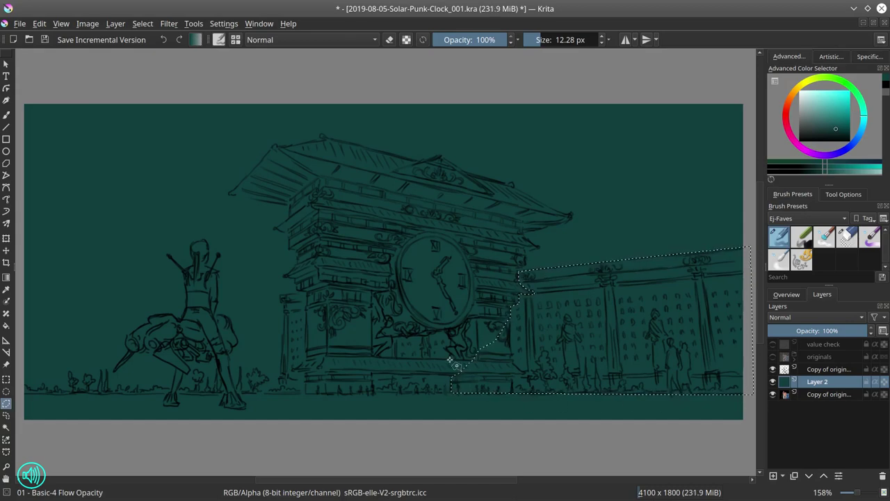
{"action": "mouse_move", "coordinate": [456, 349]}
{"action": "left_mouse_down"}
{"action": "mouse_move", "coordinate": [392, 347]}
{"action": "mouse_move", "coordinate": [390, 315]}
{"action": "mouse_move", "coordinate": [374, 295]}
{"action": "mouse_move", "coordinate": [333, 283]}
{"action": "mouse_move", "coordinate": [307, 335]}
{"action": "mouse_move", "coordinate": [308, 294]}
{"action": "mouse_move", "coordinate": [297, 288]}
{"action": "mouse_move", "coordinate": [390, 288]}
{"action": "mouse_move", "coordinate": [404, 244]}
{"action": "mouse_move", "coordinate": [397, 262]}
{"action": "mouse_move", "coordinate": [408, 315]}
{"action": "mouse_move", "coordinate": [460, 343]}
{"action": "mouse_move", "coordinate": [446, 330]}
{"action": "mouse_move", "coordinate": [470, 309]}
{"action": "mouse_move", "coordinate": [476, 328]}
{"action": "mouse_move", "coordinate": [463, 329]}
{"action": "mouse_move", "coordinate": [451, 355]}
{"action": "mouse_move", "coordinate": [411, 359]}
{"action": "mouse_move", "coordinate": [466, 358]}
{"action": "mouse_move", "coordinate": [479, 351]}
{"action": "mouse_move", "coordinate": [477, 328]}
{"action": "left_mouse_up"}
{"action": "mouse_move", "coordinate": [316, 264]}
{"action": "left_mouse_down"}
{"action": "mouse_move", "coordinate": [390, 274]}
{"action": "mouse_move", "coordinate": [296, 289]}
{"action": "mouse_move", "coordinate": [294, 263]}
{"action": "mouse_move", "coordinate": [317, 250]}
{"action": "mouse_move", "coordinate": [392, 259]}
{"action": "left_mouse_up"}
{"action": "mouse_move", "coordinate": [475, 286]}
{"action": "left_mouse_down"}
{"action": "mouse_move", "coordinate": [408, 263]}
{"action": "mouse_move", "coordinate": [480, 277]}
{"action": "mouse_move", "coordinate": [479, 231]}
{"action": "mouse_move", "coordinate": [494, 229]}
{"action": "mouse_move", "coordinate": [389, 211]}
{"action": "left_mouse_up"}
{"action": "scroll", "coordinate": [523, 293], "scroll_direction": "up", "scroll_amount": 2}
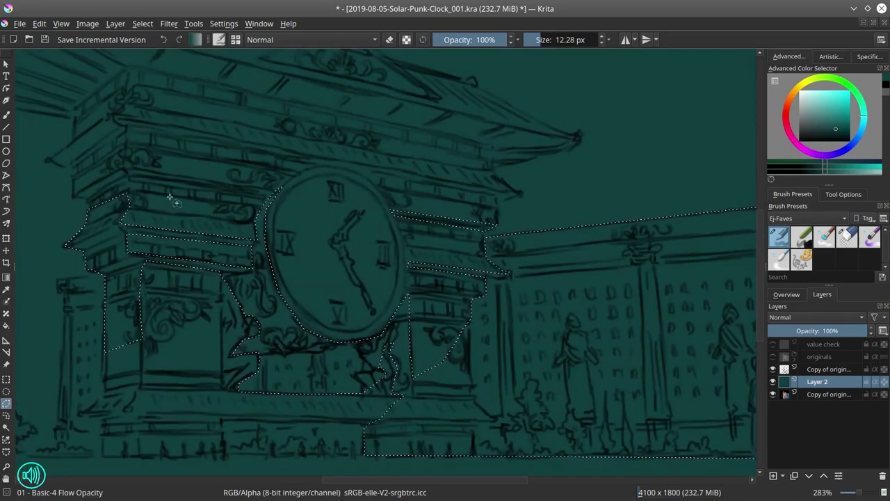
- Extend the selection over the gate's middle tier, the ornaments beside the clock, the lower base and the building behind the gate
{"action": "mouse_move", "coordinate": [170, 198]}
{"action": "left_mouse_down"}
{"action": "mouse_move", "coordinate": [264, 190]}
{"action": "mouse_move", "coordinate": [132, 170]}
{"action": "mouse_move", "coordinate": [76, 196]}
{"action": "mouse_move", "coordinate": [125, 207]}
{"action": "left_mouse_up"}
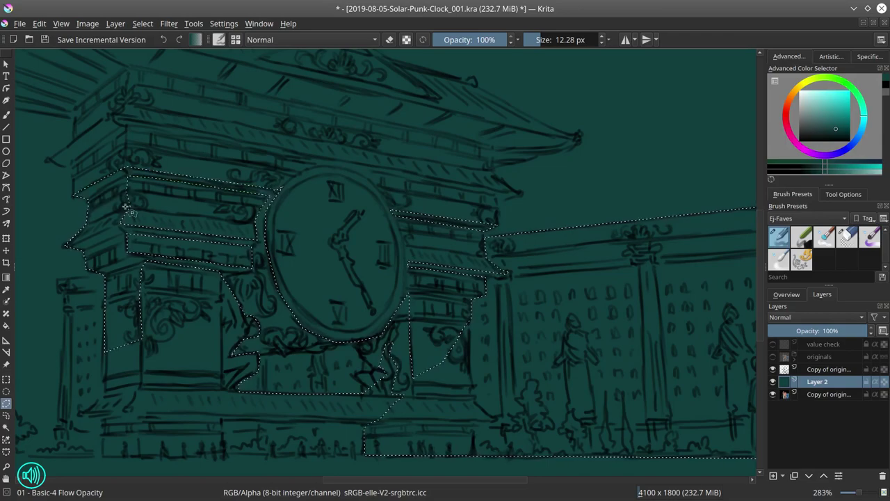
{"action": "mouse_move", "coordinate": [226, 277]}
{"action": "left_mouse_down"}
{"action": "mouse_move", "coordinate": [222, 352]}
{"action": "mouse_move", "coordinate": [237, 318]}
{"action": "mouse_move", "coordinate": [230, 287]}
{"action": "left_mouse_up"}
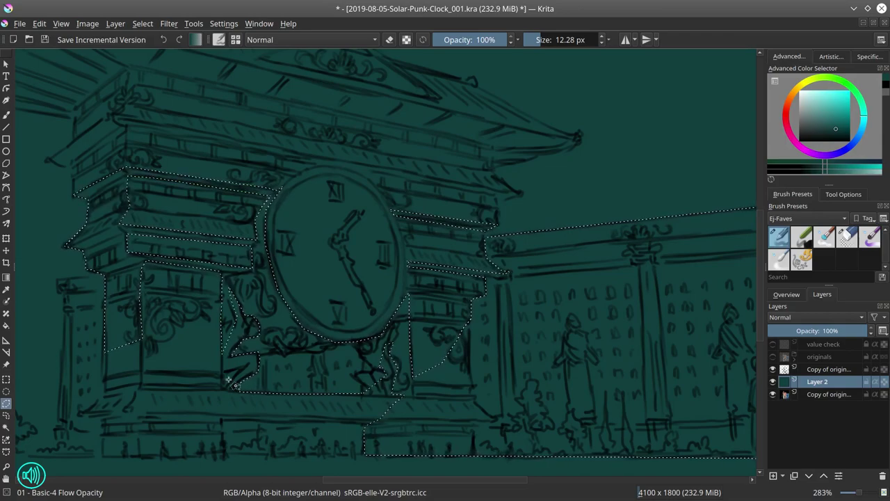
{"action": "left_click_drag", "start_coordinate": [228, 380], "coordinate": [224, 388]}
{"action": "mouse_move", "coordinate": [388, 428]}
{"action": "left_mouse_down"}
{"action": "mouse_move", "coordinate": [382, 417]}
{"action": "mouse_move", "coordinate": [226, 452]}
{"action": "mouse_move", "coordinate": [333, 456]}
{"action": "left_mouse_up"}
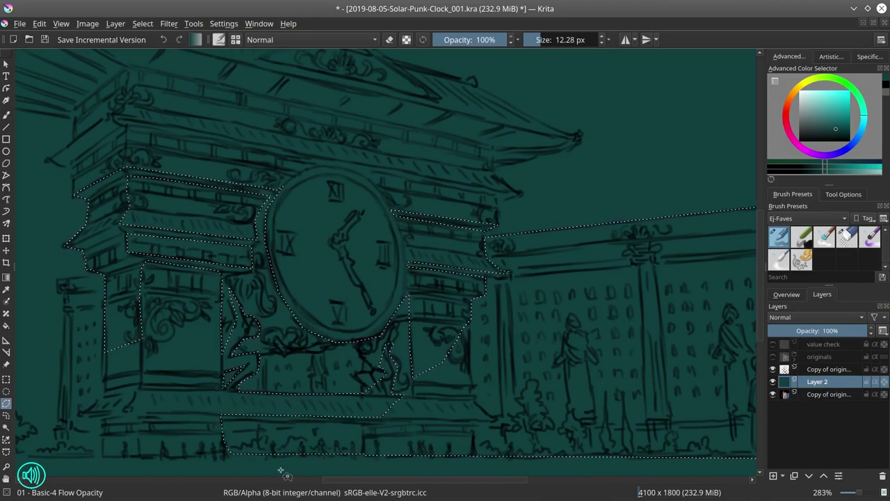
{"action": "mouse_move", "coordinate": [115, 276]}
{"action": "left_mouse_down"}
{"action": "mouse_move", "coordinate": [71, 276]}
{"action": "mouse_move", "coordinate": [61, 299]}
{"action": "mouse_move", "coordinate": [60, 393]}
{"action": "mouse_move", "coordinate": [35, 455]}
{"action": "mouse_move", "coordinate": [139, 428]}
{"action": "mouse_move", "coordinate": [128, 294]}
{"action": "mouse_move", "coordinate": [115, 276]}
{"action": "left_mouse_up"}
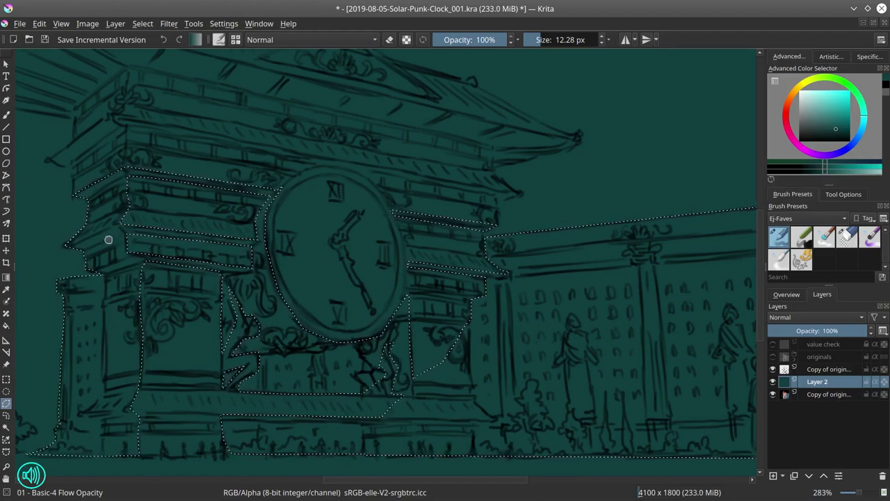
- Add the shaded side of the gate's upper tiers, the roof underside and the gable edge to the selection
{"action": "left_click_drag", "start_coordinate": [108, 240], "coordinate": [148, 352]}
{"action": "mouse_move", "coordinate": [154, 292]}
{"action": "left_mouse_down"}
{"action": "mouse_move", "coordinate": [165, 203]}
{"action": "mouse_move", "coordinate": [285, 203]}
{"action": "mouse_move", "coordinate": [578, 267]}
{"action": "mouse_move", "coordinate": [155, 135]}
{"action": "mouse_move", "coordinate": [74, 218]}
{"action": "mouse_move", "coordinate": [176, 256]}
{"action": "mouse_move", "coordinate": [152, 280]}
{"action": "mouse_move", "coordinate": [187, 317]}
{"action": "mouse_move", "coordinate": [221, 300]}
{"action": "left_mouse_up"}
{"action": "mouse_move", "coordinate": [212, 243]}
{"action": "left_mouse_down"}
{"action": "mouse_move", "coordinate": [618, 318]}
{"action": "mouse_move", "coordinate": [212, 250]}
{"action": "left_mouse_up"}
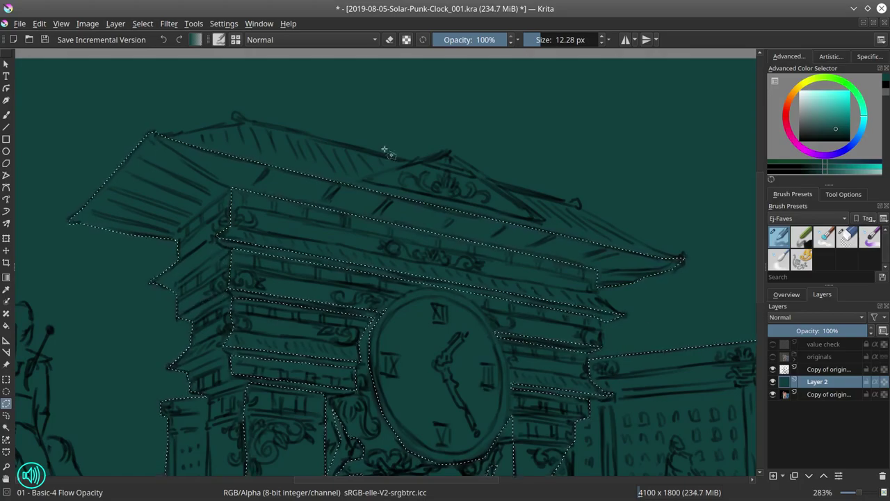
{"action": "scroll", "coordinate": [292, 320], "scroll_direction": "down", "scroll_amount": 2}
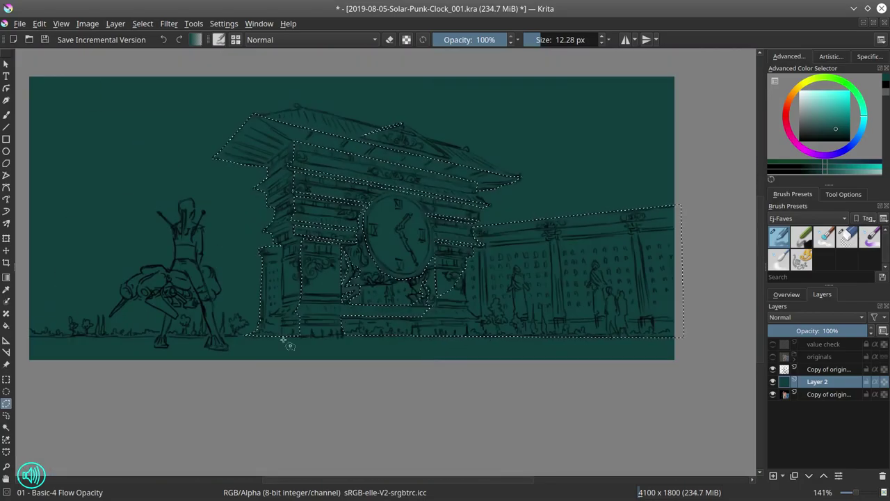
- Add the plants beside the gate, the figure's near leg and the ground area around its foot to the selection
{"action": "scroll", "coordinate": [283, 338], "scroll_direction": "up", "scroll_amount": 2}
{"action": "mouse_move", "coordinate": [245, 353]}
{"action": "left_mouse_down"}
{"action": "mouse_move", "coordinate": [218, 322]}
{"action": "mouse_move", "coordinate": [200, 318]}
{"action": "mouse_move", "coordinate": [187, 335]}
{"action": "mouse_move", "coordinate": [189, 278]}
{"action": "mouse_move", "coordinate": [150, 262]}
{"action": "mouse_move", "coordinate": [178, 360]}
{"action": "mouse_move", "coordinate": [665, 427]}
{"action": "mouse_move", "coordinate": [218, 368]}
{"action": "mouse_move", "coordinate": [213, 391]}
{"action": "left_mouse_up"}
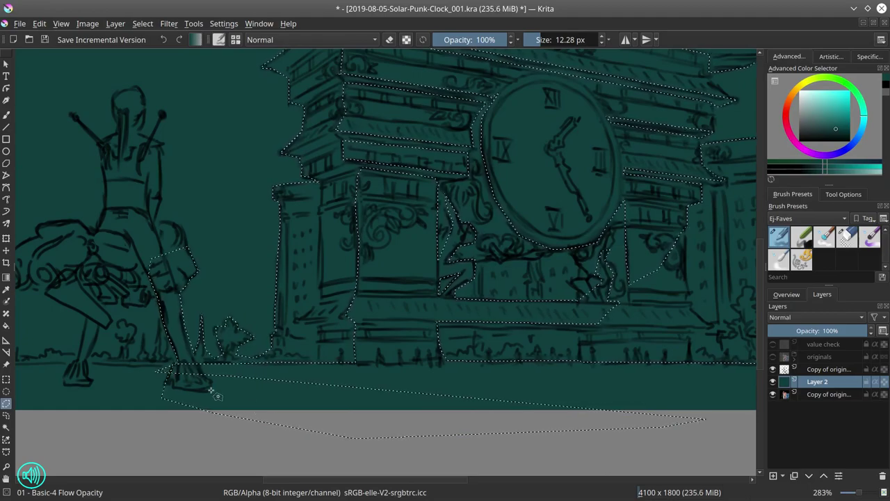
{"action": "left_click", "coordinate": [157, 421]}
{"action": "left_click", "coordinate": [213, 405]}
{"action": "left_click", "coordinate": [202, 364]}
{"action": "left_click", "coordinate": [172, 357]}
{"action": "left_click", "coordinate": [131, 393]}
{"action": "double_click", "coordinate": [158, 428]}
{"action": "left_click", "coordinate": [843, 194]}
{"action": "left_click", "coordinate": [837, 244]}
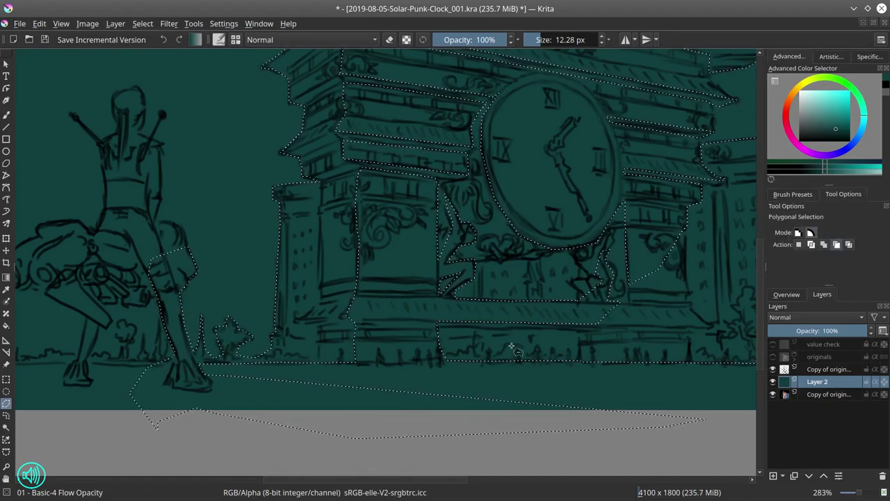
- Add the ground strip beneath the figure and the plants along the horizon beside it to the selection
{"action": "scroll", "coordinate": [511, 348], "scroll_direction": "down", "scroll_amount": 2}
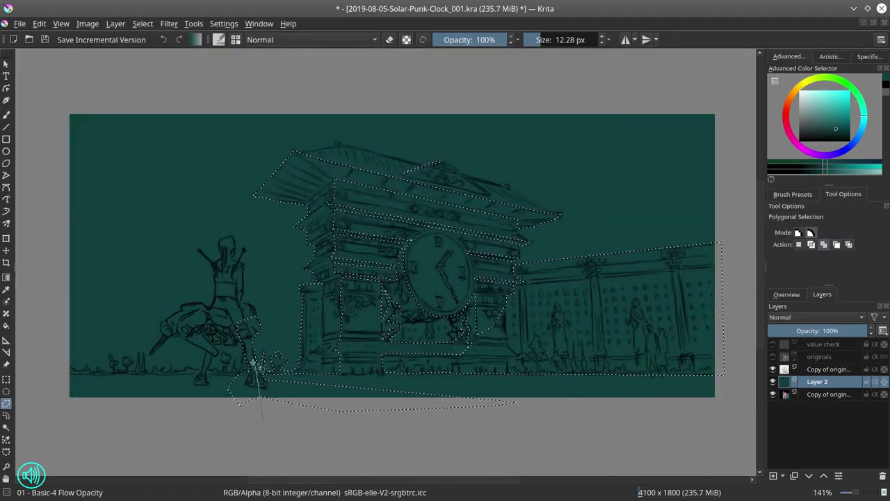
{"action": "left_click", "coordinate": [253, 363]}
{"action": "left_click", "coordinate": [216, 371]}
{"action": "left_click", "coordinate": [210, 373]}
{"action": "left_click", "coordinate": [52, 376]}
{"action": "left_click", "coordinate": [54, 406]}
{"action": "left_click", "coordinate": [118, 431]}
{"action": "double_click", "coordinate": [307, 448]}
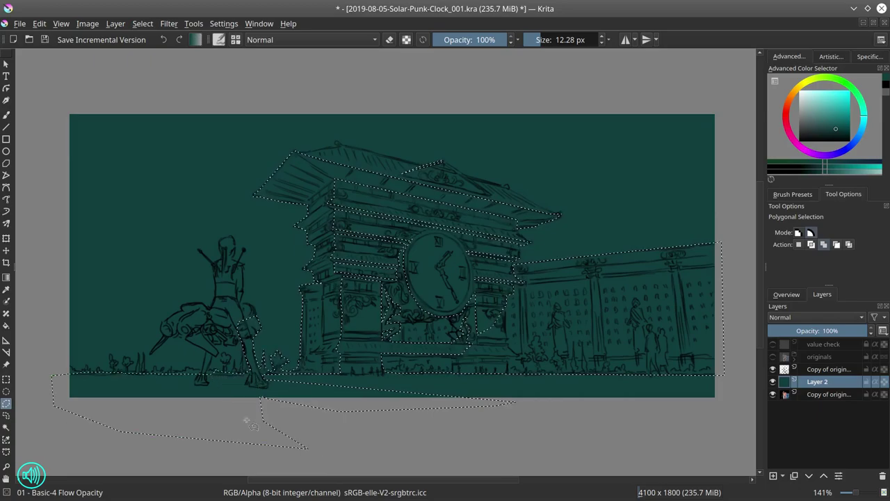
{"action": "scroll", "coordinate": [128, 396], "scroll_direction": "up", "scroll_amount": 1}
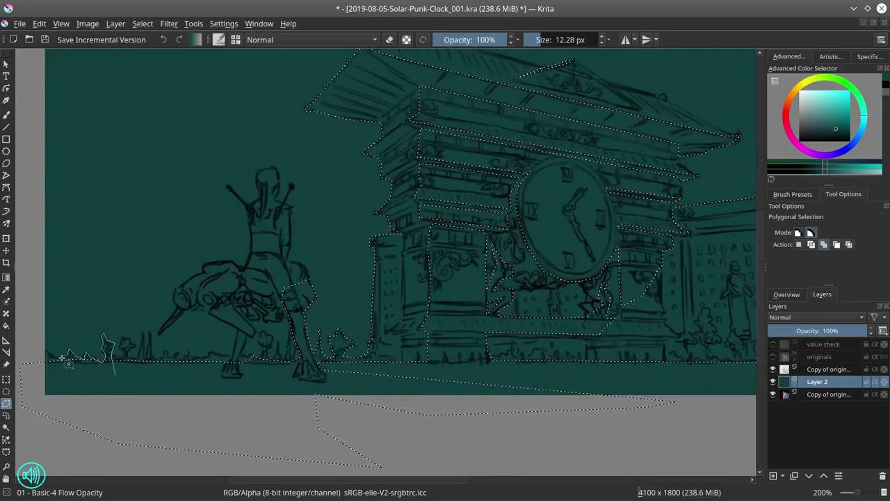
- Outline the rider, the swords and the mount with a polygonal selection and add them to the existing selection
{"action": "scroll", "coordinate": [222, 389], "scroll_direction": "up", "scroll_amount": 1}
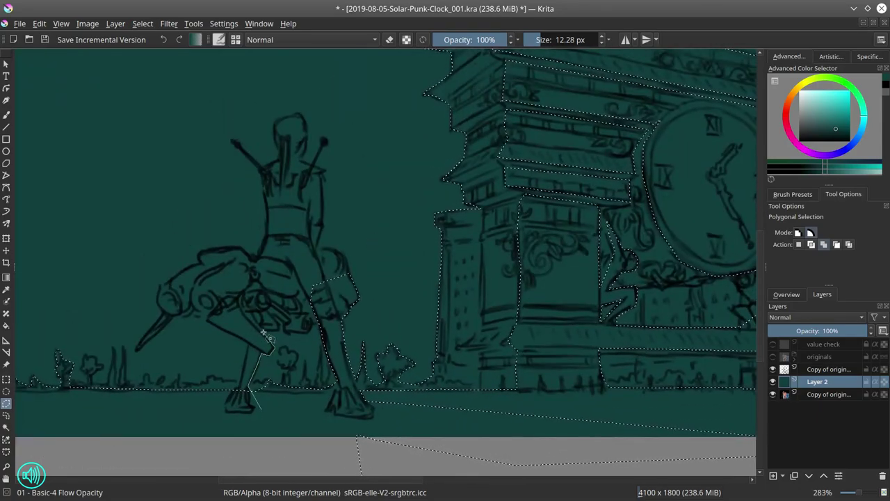
{"action": "left_click", "coordinate": [324, 245]}
{"action": "left_click", "coordinate": [315, 248]}
{"action": "left_click", "coordinate": [324, 226]}
{"action": "left_click", "coordinate": [324, 171]}
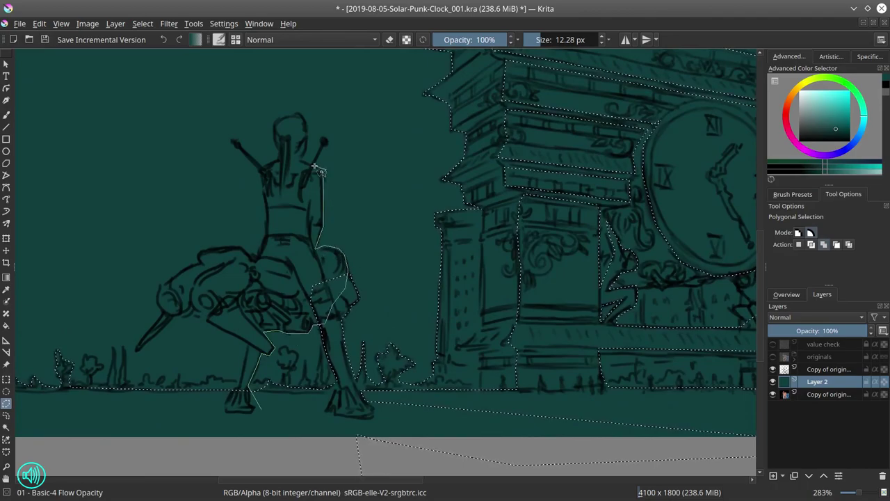
{"action": "left_click", "coordinate": [313, 167]}
{"action": "left_click", "coordinate": [329, 142]}
{"action": "left_click", "coordinate": [323, 136]}
{"action": "left_click", "coordinate": [320, 141]}
{"action": "left_click", "coordinate": [300, 160]}
{"action": "left_click", "coordinate": [307, 150]}
{"action": "left_click", "coordinate": [306, 128]}
{"action": "left_click", "coordinate": [283, 115]}
{"action": "left_click", "coordinate": [273, 132]}
{"action": "left_click", "coordinate": [278, 160]}
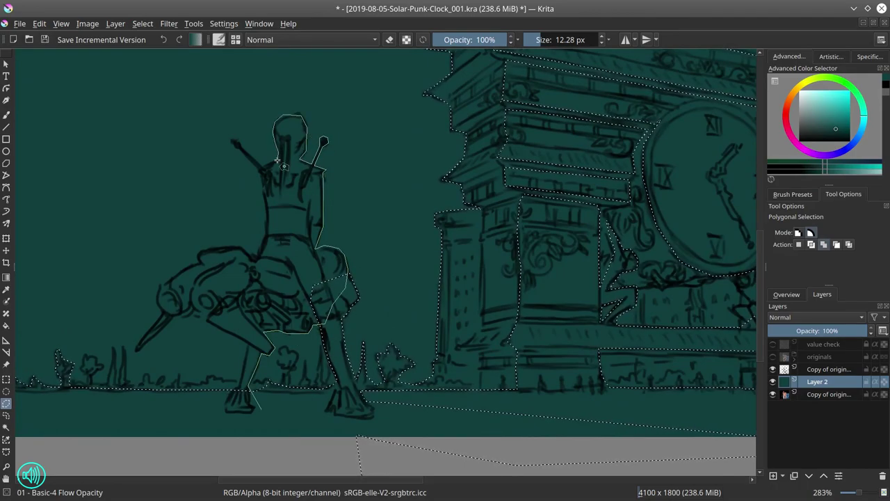
{"action": "left_click", "coordinate": [263, 167]}
{"action": "left_click", "coordinate": [261, 171]}
{"action": "left_click", "coordinate": [266, 207]}
{"action": "left_click", "coordinate": [266, 229]}
{"action": "left_click", "coordinate": [255, 257]}
{"action": "left_click", "coordinate": [242, 247]}
{"action": "left_click", "coordinate": [198, 251]}
{"action": "left_click", "coordinate": [201, 263]}
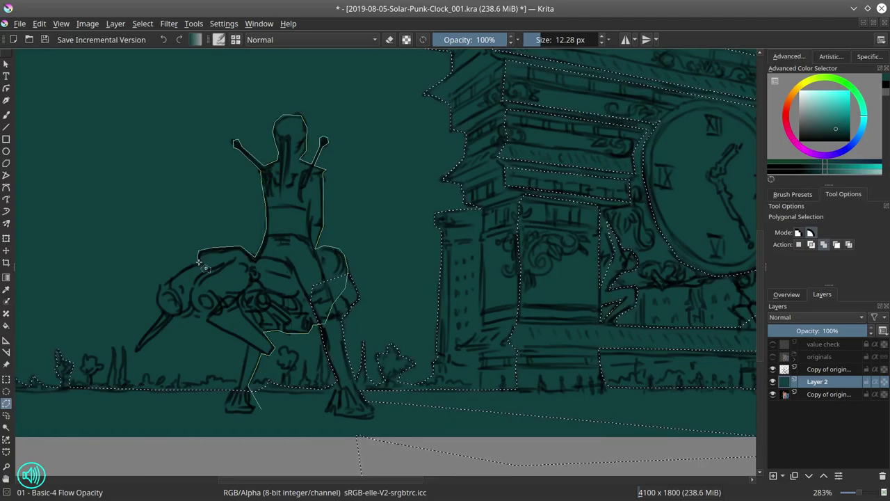
{"action": "left_click", "coordinate": [162, 285]}
{"action": "left_click", "coordinate": [162, 311]}
{"action": "left_click", "coordinate": [137, 350]}
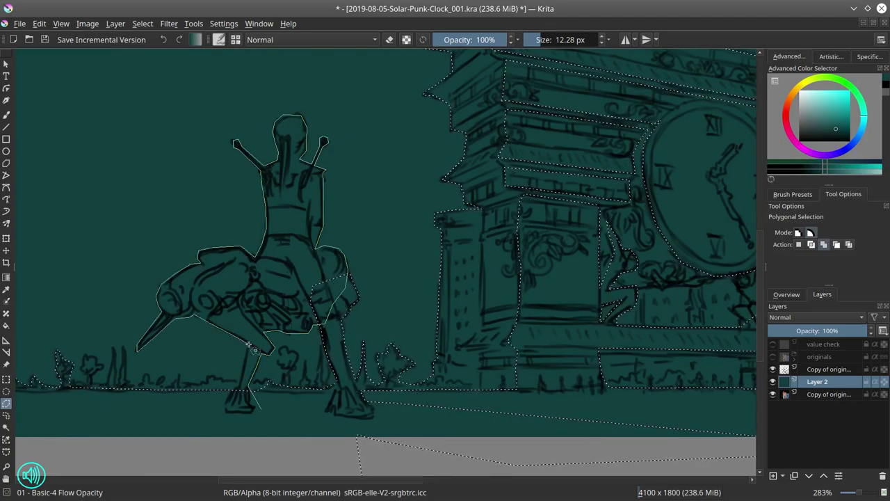
{"action": "left_click", "coordinate": [238, 388]}
{"action": "left_click", "coordinate": [261, 408]}
- Add the small tree and the grass blades between the mount's legs to the selection
{"action": "left_click", "coordinate": [280, 384]}
{"action": "left_click", "coordinate": [284, 372]}
{"action": "left_click", "coordinate": [278, 358]}
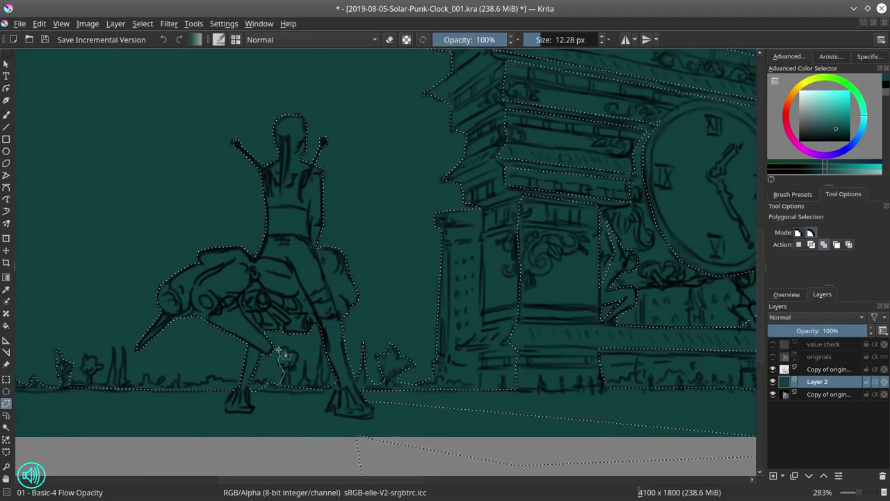
{"action": "left_click", "coordinate": [283, 346]}
{"action": "left_click", "coordinate": [298, 356]}
{"action": "left_click", "coordinate": [296, 368]}
{"action": "left_click", "coordinate": [291, 377]}
{"action": "left_click", "coordinate": [304, 382]}
{"action": "left_click", "coordinate": [320, 342]}
{"action": "left_click", "coordinate": [325, 375]}
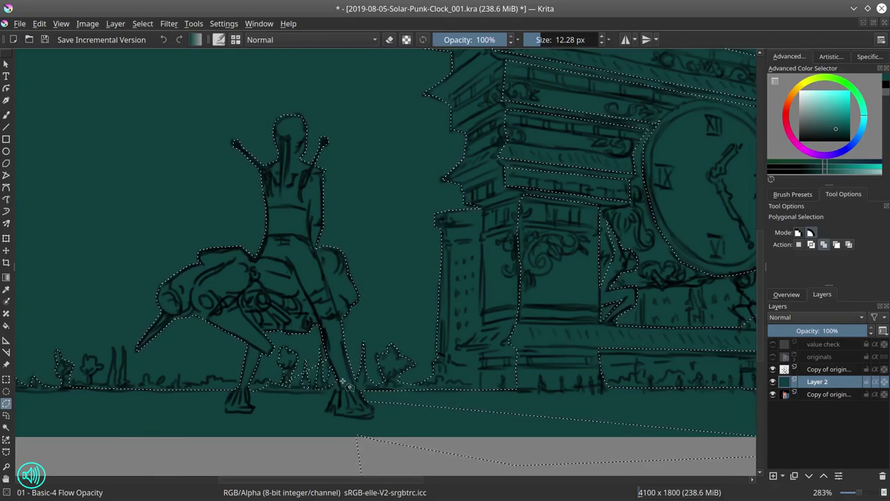
{"action": "double_click", "coordinate": [342, 385]}
{"action": "left_click", "coordinate": [334, 358]}
{"action": "left_click", "coordinate": [321, 342]}
{"action": "left_click", "coordinate": [313, 383]}
{"action": "left_click", "coordinate": [307, 357]}
{"action": "double_click", "coordinate": [300, 386]}
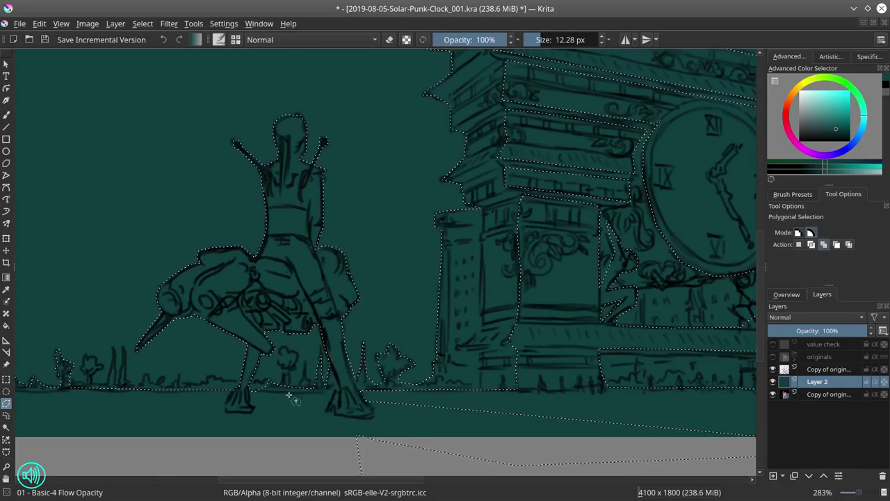
{"action": "left_click", "coordinate": [289, 392]}
{"action": "left_click", "coordinate": [290, 377]}
{"action": "left_click", "coordinate": [298, 354]}
{"action": "key", "text": "1"}
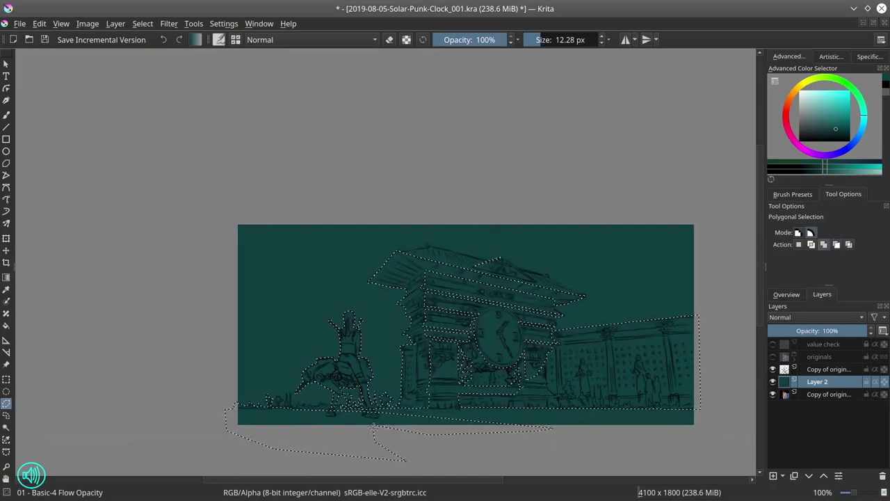
- Clean up the selection around the feet and extend the ground selection below the canvas's lower edge
{"action": "scroll", "coordinate": [305, 405], "scroll_direction": "up", "scroll_amount": 3}
{"action": "left_click", "coordinate": [314, 366]}
{"action": "left_click", "coordinate": [328, 354]}
{"action": "left_click", "coordinate": [333, 381]}
{"action": "left_click", "coordinate": [435, 403]}
{"action": "left_click", "coordinate": [423, 366]}
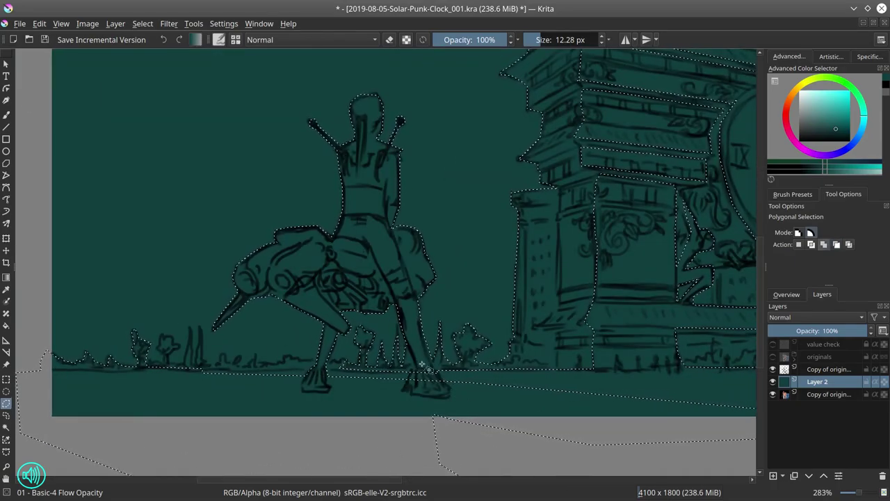
{"action": "left_click", "coordinate": [445, 381]}
{"action": "left_click", "coordinate": [476, 438]}
{"action": "double_click", "coordinate": [515, 428]}
{"action": "scroll", "coordinate": [278, 402], "scroll_direction": "down", "scroll_amount": 2}
{"action": "double_click", "coordinate": [235, 444]}
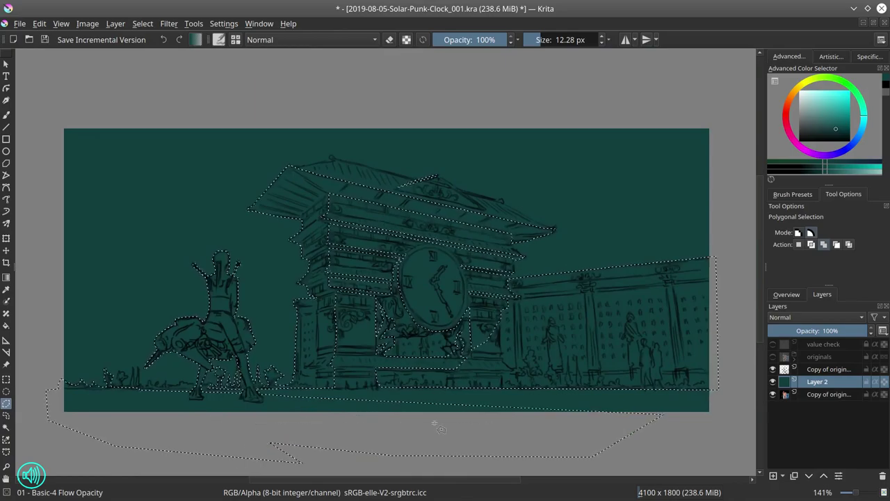
- Save the document and invert the selection
{"action": "key", "text": "1"}
{"action": "key", "text": "ctrl+s"}
{"action": "left_click", "coordinate": [143, 23]}
{"action": "left_click", "coordinate": [159, 80]}
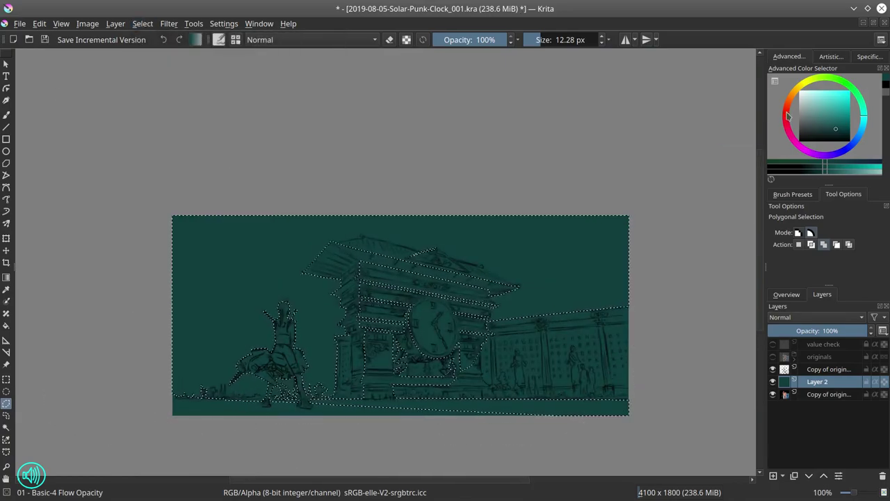
- Fill the inverted selection, covering the sky and the lit parts of the gate, with a dusty pink
{"action": "left_click", "coordinate": [785, 112]}
{"action": "left_click", "coordinate": [814, 104]}
{"action": "left_click", "coordinate": [5, 326]}
{"action": "left_click", "coordinate": [264, 277]}
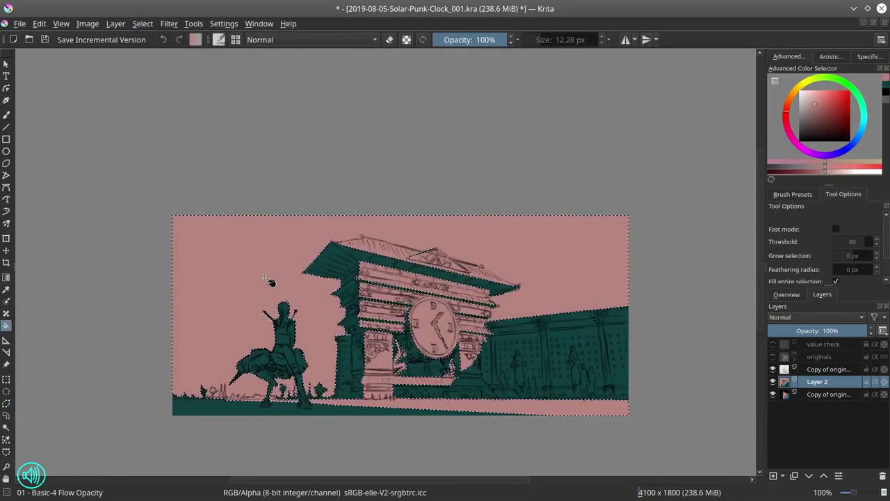
- Outline the two walking figures in front of the long wall with a closed polygonal selection
{"action": "left_click", "coordinate": [5, 404]}
{"action": "left_click_drag", "start_coordinate": [652, 383], "coordinate": [496, 334]}
{"action": "scroll", "coordinate": [426, 341], "scroll_direction": "up", "scroll_amount": 2}
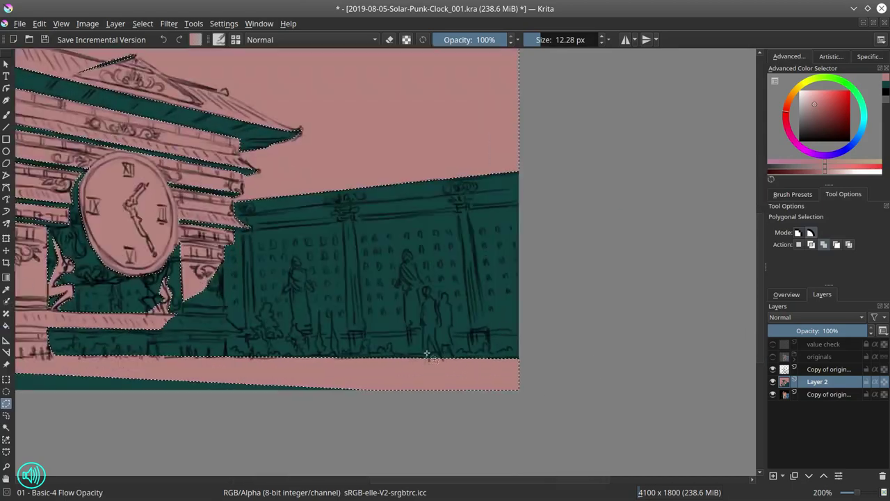
{"action": "left_click", "coordinate": [424, 362]}
{"action": "left_click", "coordinate": [423, 325]}
{"action": "left_click", "coordinate": [424, 300]}
{"action": "left_click", "coordinate": [422, 292]}
{"action": "left_click", "coordinate": [426, 287]}
{"action": "left_click", "coordinate": [431, 297]}
{"action": "left_click", "coordinate": [439, 303]}
{"action": "left_click", "coordinate": [445, 294]}
{"action": "left_click", "coordinate": [450, 305]}
{"action": "left_click", "coordinate": [452, 327]}
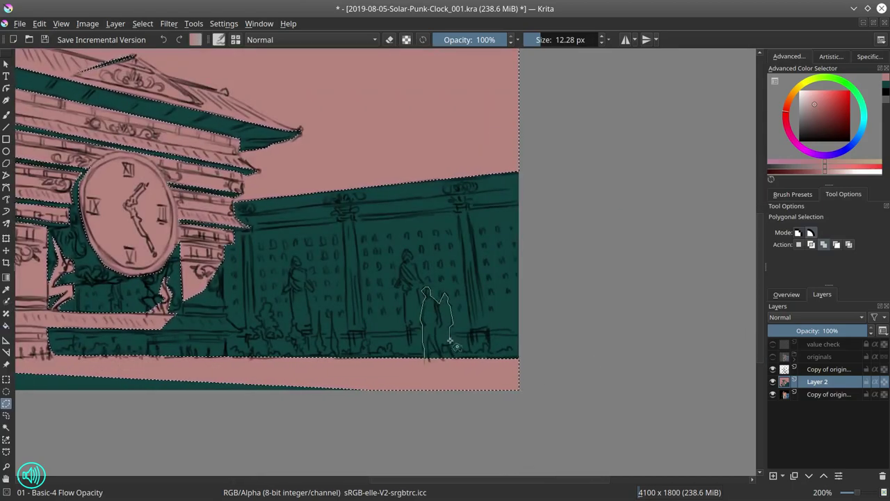
{"action": "left_click", "coordinate": [454, 358]}
{"action": "left_click", "coordinate": [447, 345]}
{"action": "left_click", "coordinate": [443, 357]}
{"action": "left_click", "coordinate": [430, 343]}
{"action": "double_click", "coordinate": [425, 361]}
- Fill the outlined walking figures with the dusty pink
{"action": "key", "text": "f"}
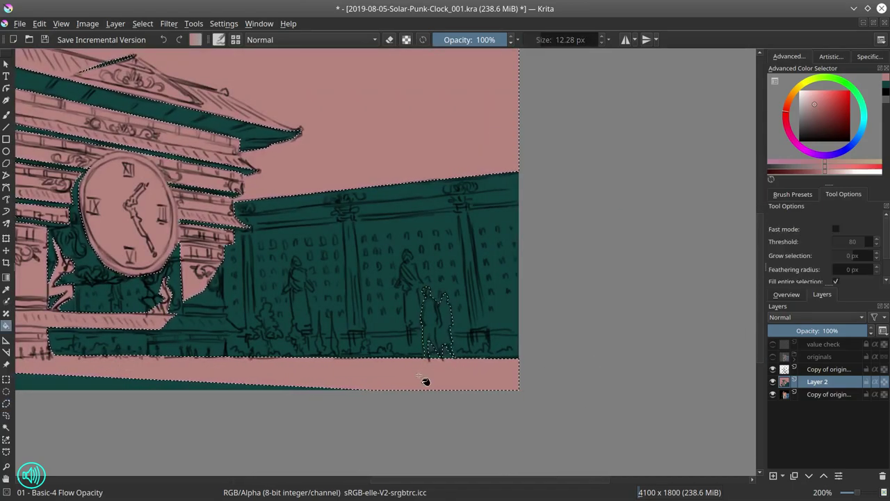
{"action": "left_click", "coordinate": [422, 383]}
{"action": "scroll", "coordinate": [572, 266], "scroll_direction": "down", "scroll_amount": 5}
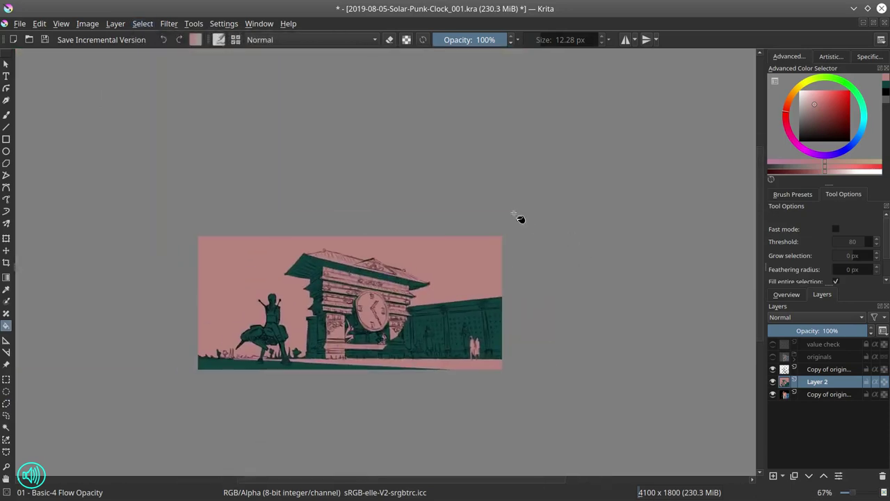
- Rename the two-tone layer "selection shape", duplicate it and move the original into the originals group
{"action": "double_click", "coordinate": [821, 382]}
{"action": "type", "text": "selection shape"}
{"action": "key", "text": "Return"}
{"action": "right_click", "coordinate": [820, 382]}
{"action": "left_click", "coordinate": [772, 187]}
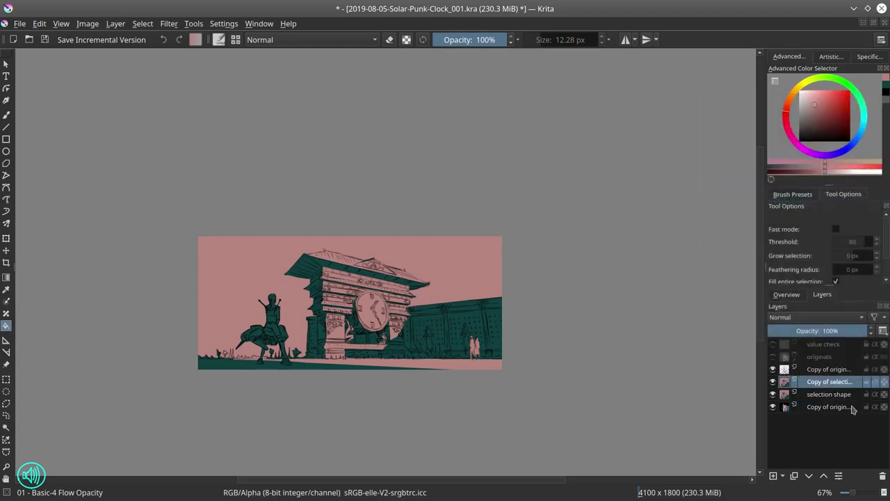
{"action": "left_click_drag", "start_coordinate": [839, 395], "coordinate": [839, 357]}
{"action": "left_click", "coordinate": [794, 358]}
- Check the picture's values in greyscale and remove the selection shape layer from the originals group
{"action": "left_click", "coordinate": [773, 344]}
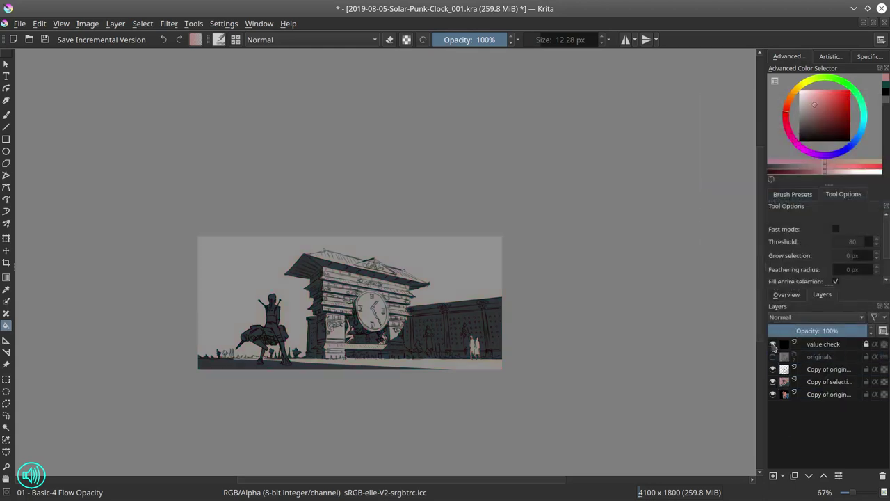
{"action": "left_click", "coordinate": [772, 344]}
{"action": "left_click", "coordinate": [794, 359]}
{"action": "left_click", "coordinate": [826, 369]}
{"action": "left_click", "coordinate": [882, 476]}
{"action": "left_click", "coordinate": [772, 357]}
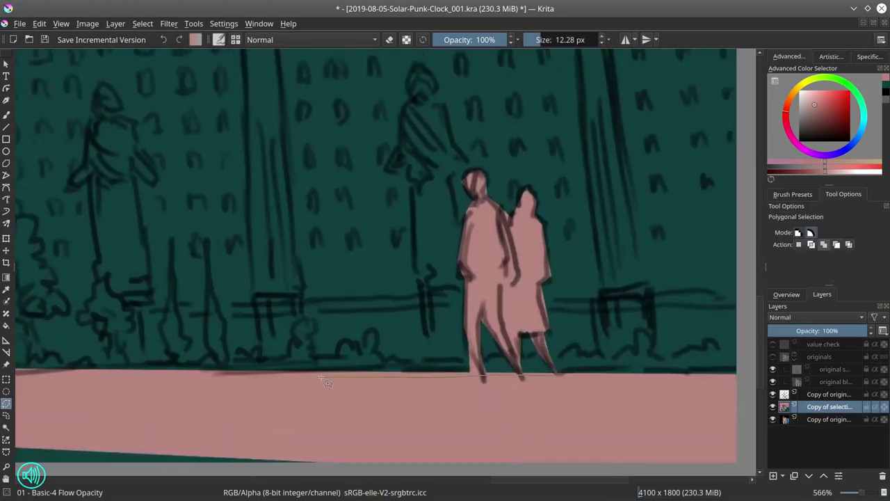
- Outline a thin cast shadow on the ground at the walking figures' feet and fill it with the wall's dark green
{"action": "key", "text": "b"}
{"action": "left_click", "coordinate": [7, 325]}
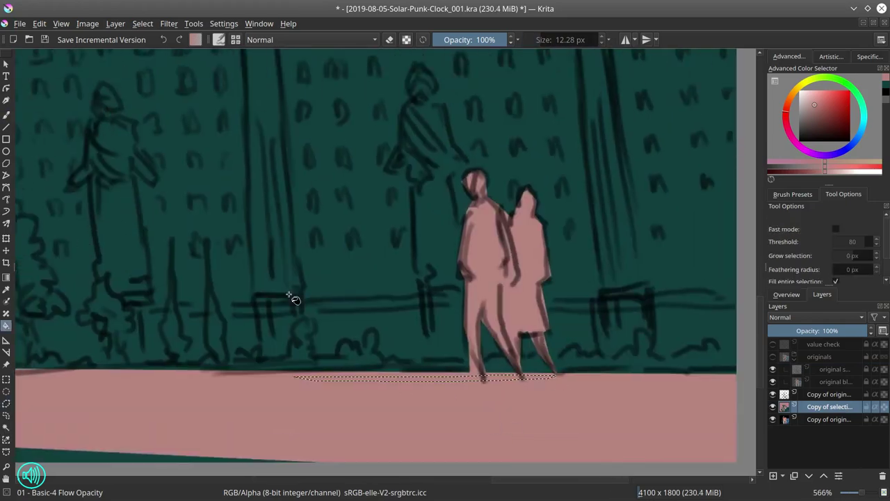
{"action": "left_click", "coordinate": [292, 299], "text": "ctrl"}
{"action": "left_click", "coordinate": [452, 385]}
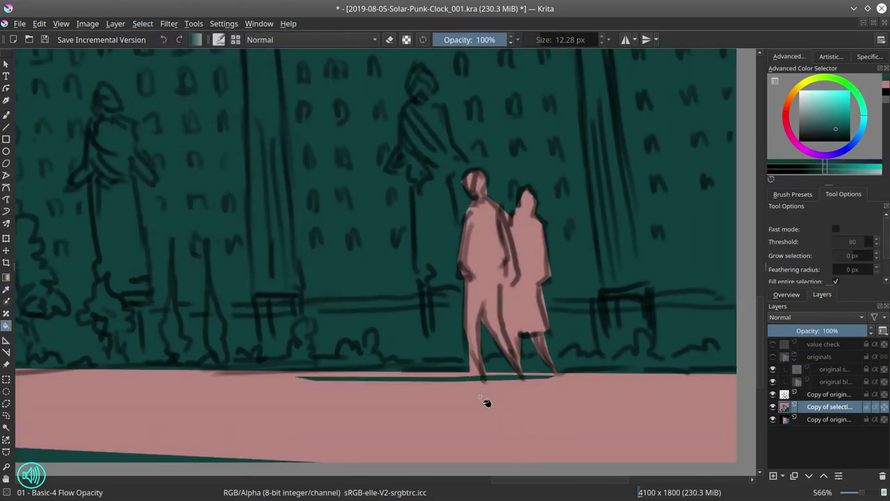
{"action": "key", "text": "1"}
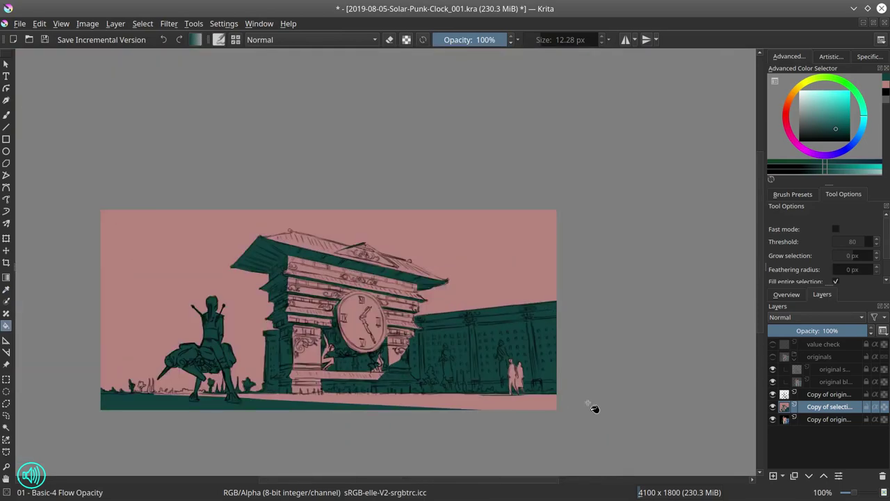
- Duplicate the updated two-tone layer, store one renamed copy in the originals group and save the document
{"action": "right_click", "coordinate": [828, 405]}
{"action": "left_click", "coordinate": [765, 226]}
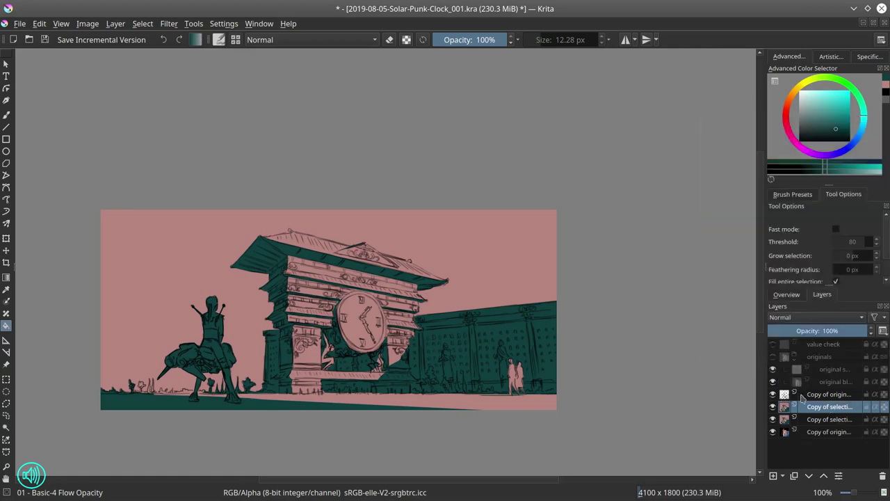
{"action": "double_click", "coordinate": [828, 407]}
{"action": "left_click_drag", "start_coordinate": [791, 408], "coordinate": [834, 358]}
{"action": "key", "text": "BackSpace"}
{"action": "key", "text": "Return"}
{"action": "left_click", "coordinate": [794, 359]}
{"action": "key", "text": "ctrl+s"}
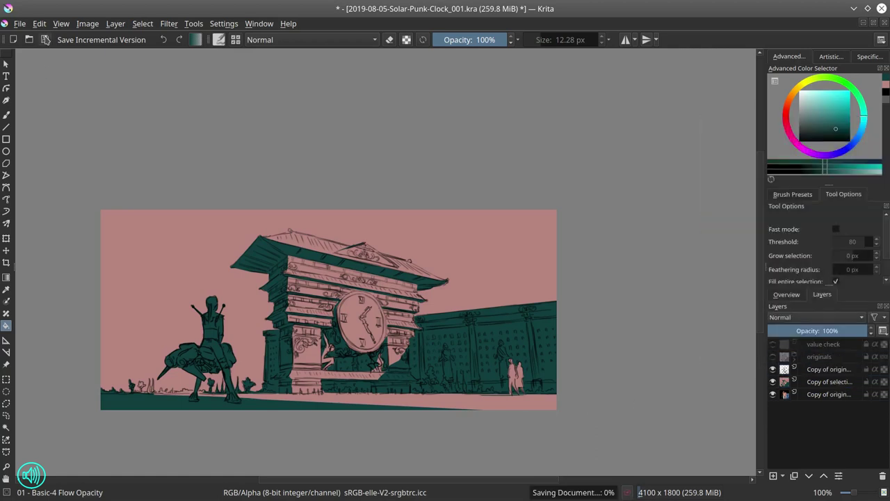
- Add a new paint layer and place it between the sketch lines and the two-tone colour layer
{"action": "left_click", "coordinate": [808, 477]}
{"action": "left_click", "coordinate": [808, 476]}
{"action": "left_click", "coordinate": [808, 476]}
{"action": "left_click", "coordinate": [808, 476]}
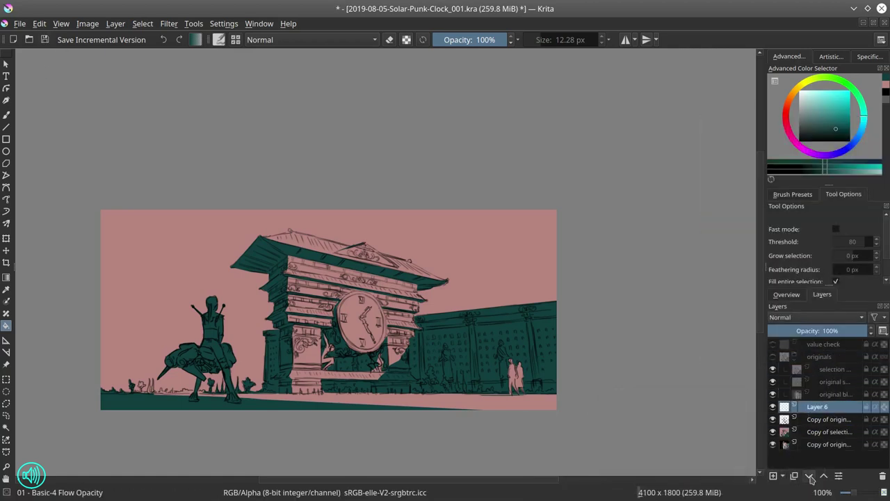
{"action": "left_click", "coordinate": [809, 477]}
- Choose the freehand brush with the preset 07 - Shapes Mecha Hue from the Ej-Faves presets
{"action": "left_click", "coordinate": [7, 115]}
{"action": "left_click", "coordinate": [791, 195]}
{"action": "left_click", "coordinate": [801, 237]}
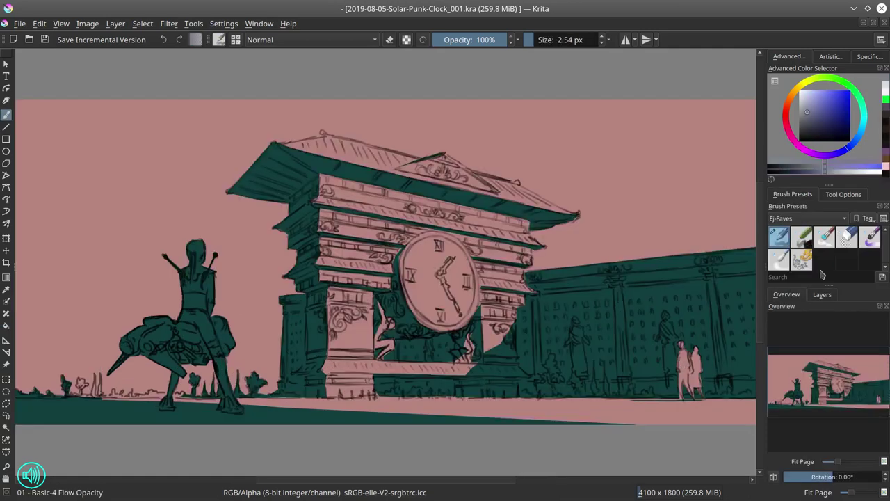
{"action": "left_click", "coordinate": [801, 259]}
{"action": "left_click", "coordinate": [169, 23]}
{"action": "mouse_move", "coordinate": [185, 54]}
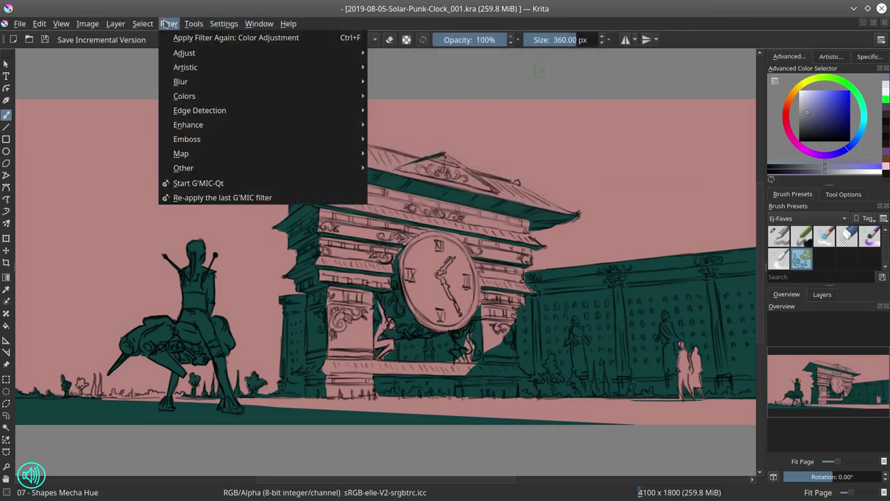
{"action": "mouse_move", "coordinate": [224, 24]}
{"action": "mouse_move", "coordinate": [277, 116]}
{"action": "left_click", "coordinate": [400, 249]}
{"action": "left_click", "coordinate": [366, 270]}
{"action": "left_click", "coordinate": [465, 233]}
- Pick a crimson and paint textured colour over the gate's main roof tiles and the upper ledge
{"action": "left_click", "coordinate": [837, 57]}
{"action": "mouse_move", "coordinate": [806, 137]}
{"action": "left_mouse_down"}
{"action": "mouse_move", "coordinate": [779, 140]}
{"action": "mouse_move", "coordinate": [802, 136]}
{"action": "left_mouse_up"}
{"action": "left_click_drag", "start_coordinate": [838, 77], "coordinate": [848, 95]}
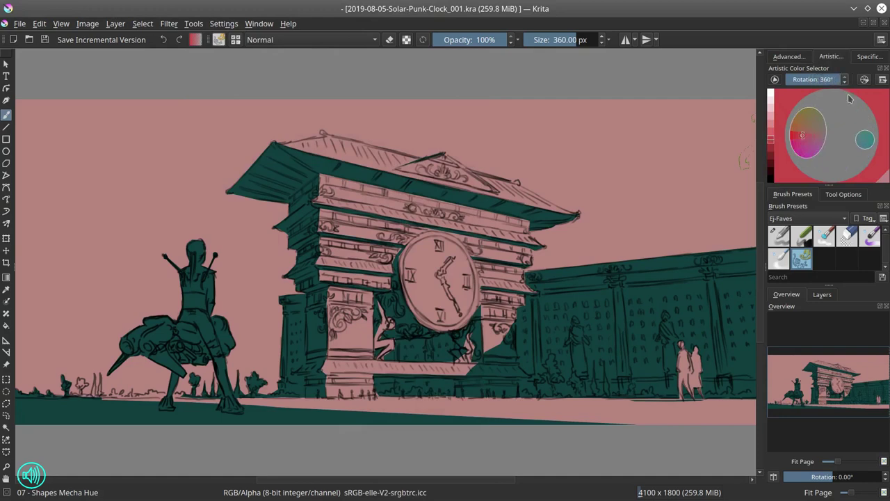
{"action": "left_click", "coordinate": [790, 57]}
{"action": "mouse_move", "coordinate": [347, 163]}
{"action": "left_mouse_down"}
{"action": "mouse_move", "coordinate": [387, 164]}
{"action": "mouse_move", "coordinate": [360, 119]}
{"action": "mouse_move", "coordinate": [402, 162]}
{"action": "mouse_move", "coordinate": [341, 144]}
{"action": "mouse_move", "coordinate": [314, 149]}
{"action": "mouse_move", "coordinate": [413, 163]}
{"action": "left_mouse_up"}
{"action": "left_click_drag", "start_coordinate": [493, 177], "coordinate": [554, 207]}
{"action": "mouse_move", "coordinate": [320, 204]}
{"action": "left_mouse_down"}
{"action": "mouse_move", "coordinate": [311, 204]}
{"action": "mouse_move", "coordinate": [542, 243]}
{"action": "left_mouse_up"}
- Paint the lower roof ledges, the base ledge and the clock's rim in crimson with a smaller brush
{"action": "key", "text": "bracketleft"}
{"action": "key", "text": "bracketleft"}
{"action": "left_click_drag", "start_coordinate": [316, 259], "coordinate": [393, 271]}
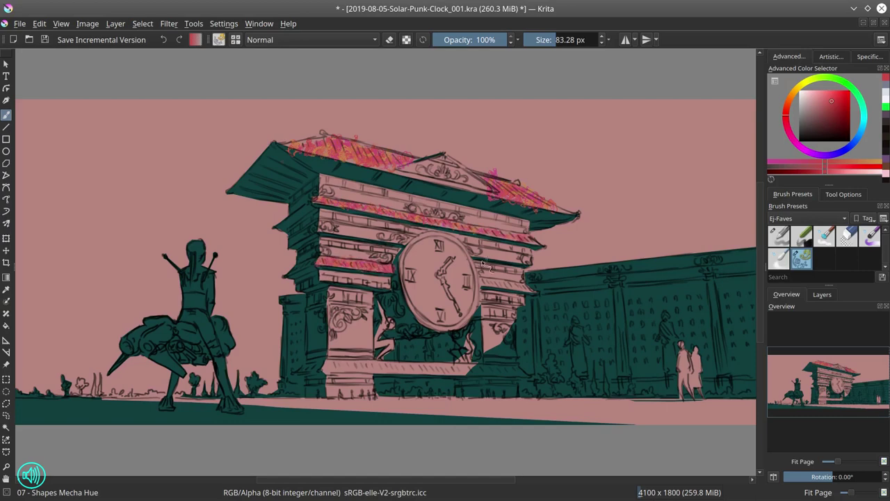
{"action": "left_click_drag", "start_coordinate": [333, 366], "coordinate": [473, 369]}
{"action": "key", "text": "bracketleft"}
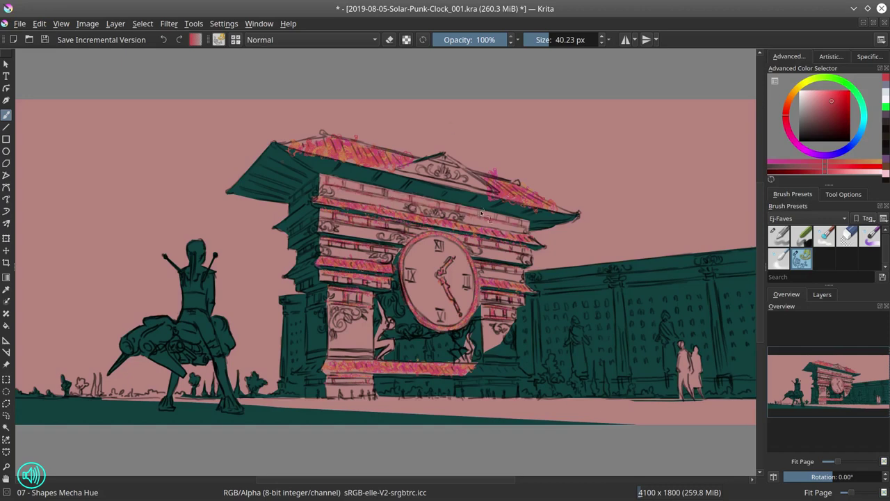
- Paint a darker red over the gate's shadowed side ledges and the underside of the main roof
{"action": "left_click", "coordinate": [832, 118]}
{"action": "left_click_drag", "start_coordinate": [293, 183], "coordinate": [295, 203]}
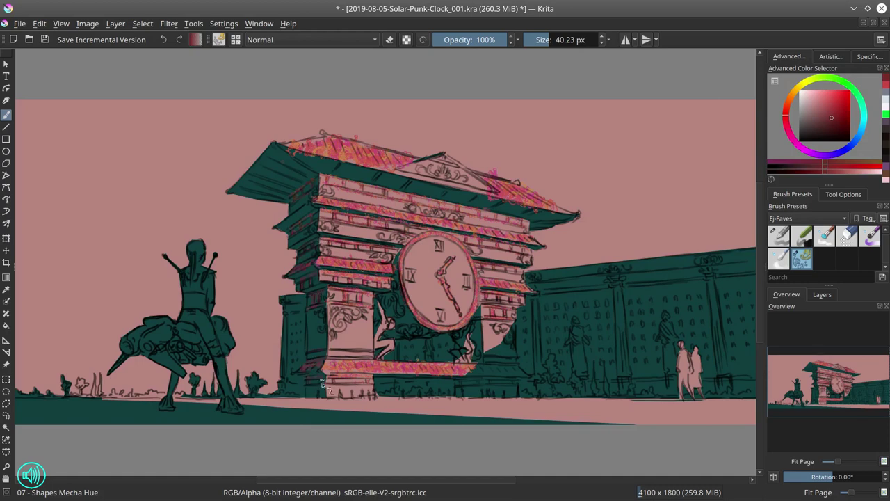
{"action": "key", "text": "k"}
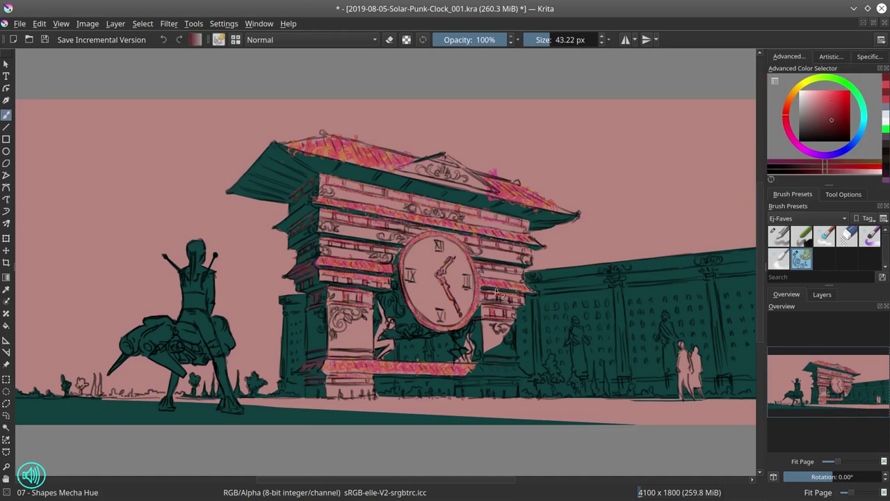
{"action": "left_click_drag", "start_coordinate": [364, 177], "coordinate": [378, 177]}
{"action": "left_click_drag", "start_coordinate": [305, 161], "coordinate": [345, 175]}
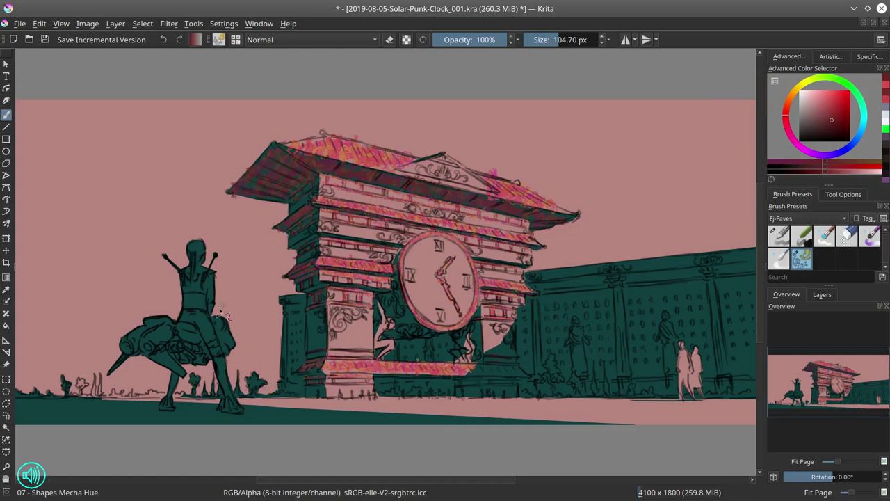
- Paint dark purple and warm brown tones over the mount's body and the rider
{"action": "left_click", "coordinate": [800, 147]}
{"action": "left_click_drag", "start_coordinate": [198, 353], "coordinate": [175, 330]}
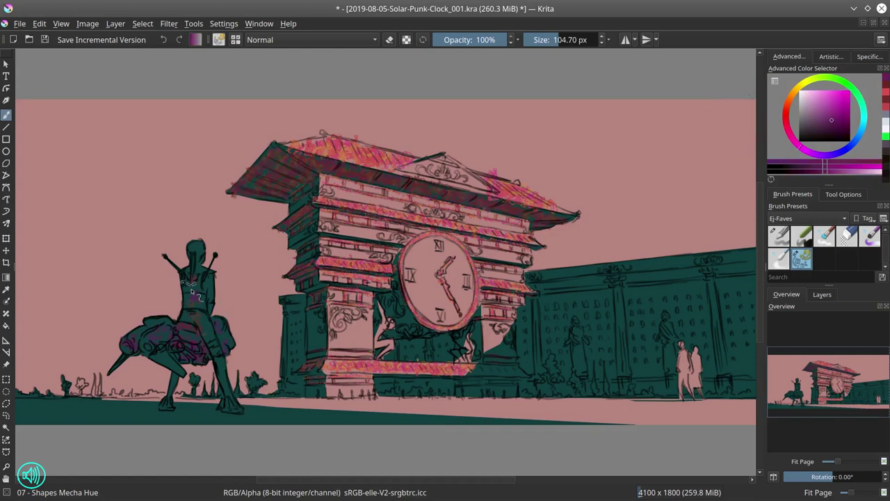
{"action": "key", "text": "shift+k"}
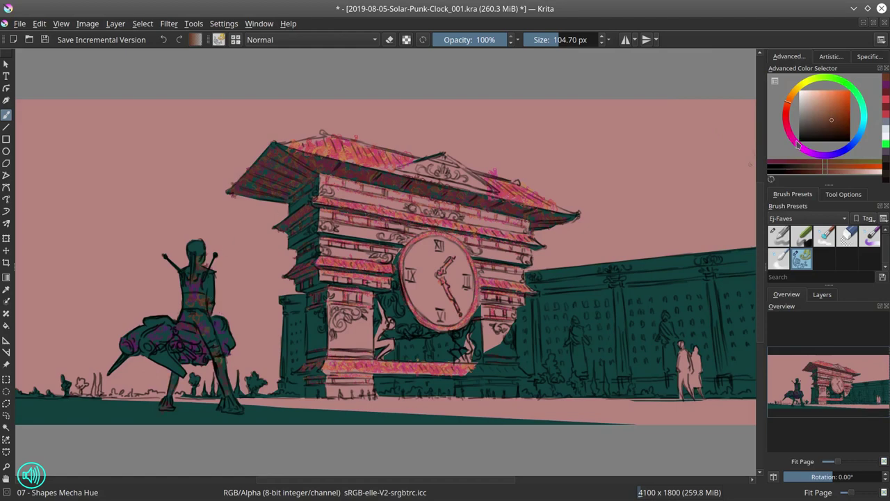
- Add blue-violet accents to the mount's feathers and legs, brightening the colour for the highlights
{"action": "left_click", "coordinate": [843, 153]}
{"action": "left_click_drag", "start_coordinate": [157, 331], "coordinate": [217, 329]}
{"action": "key", "text": "l"}
{"action": "left_click_drag", "start_coordinate": [217, 330], "coordinate": [177, 367]}
{"action": "left_click", "coordinate": [828, 107]}
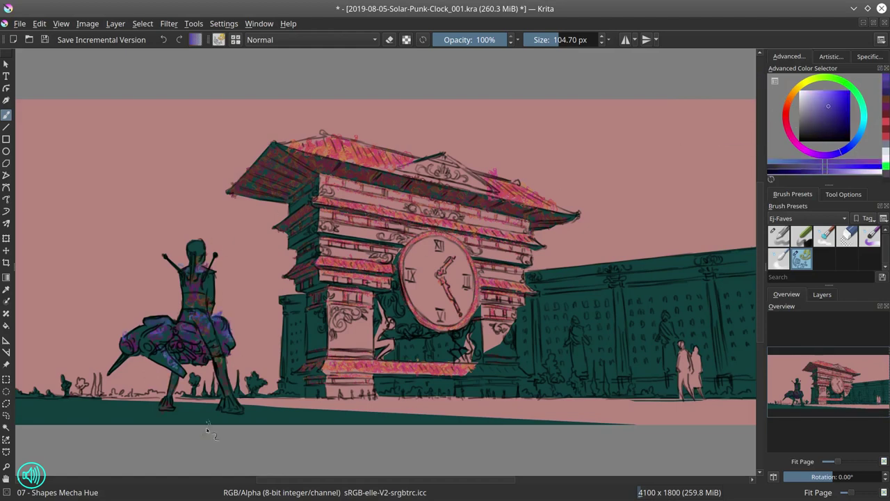
- Paint the bushes along the foot of the long wall dark green and the gate's shadowed base ledge dark red
{"action": "left_click", "coordinate": [845, 84]}
{"action": "left_click", "coordinate": [831, 121]}
{"action": "mouse_move", "coordinate": [553, 357]}
{"action": "left_mouse_down"}
{"action": "mouse_move", "coordinate": [555, 378]}
{"action": "mouse_move", "coordinate": [602, 385]}
{"action": "left_mouse_up"}
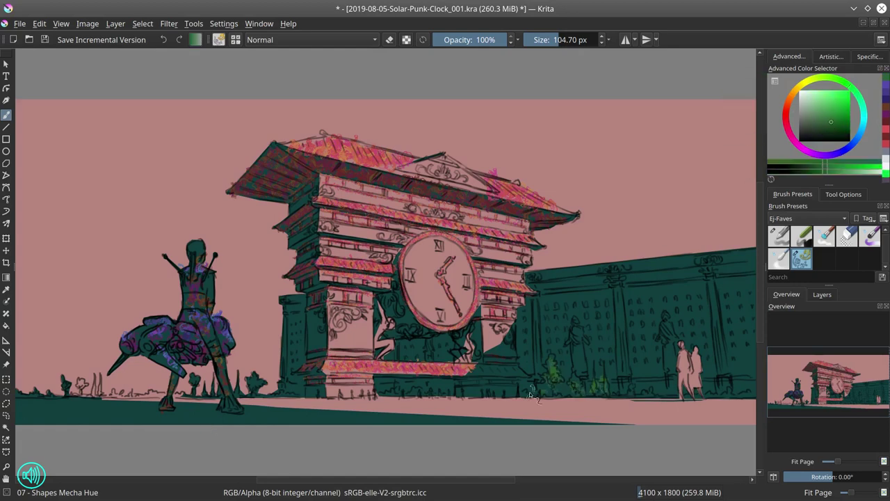
{"action": "left_click_drag", "start_coordinate": [530, 390], "coordinate": [539, 397]}
{"action": "left_click", "coordinate": [786, 113]}
{"action": "key", "text": "shift+k"}
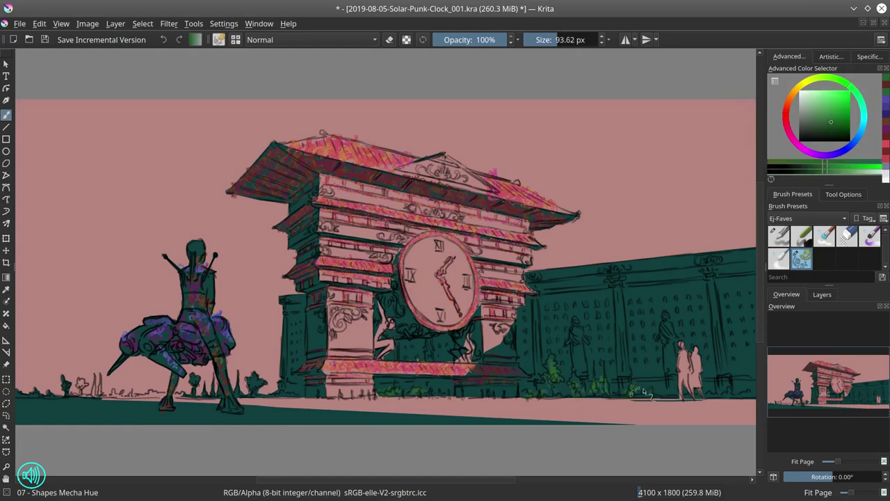
- Colour the two walking figures with magenta
{"action": "left_click", "coordinate": [802, 147]}
{"action": "mouse_move", "coordinate": [692, 365]}
{"action": "left_mouse_down"}
{"action": "mouse_move", "coordinate": [683, 390]}
{"action": "mouse_move", "coordinate": [694, 381]}
{"action": "left_mouse_up"}
{"action": "left_click", "coordinate": [836, 102]}
- Paint the bushes beside the mount and at the picture's far ends green, using bright green for the sunlit plants
{"action": "left_click", "coordinate": [849, 85]}
{"action": "left_click", "coordinate": [828, 121]}
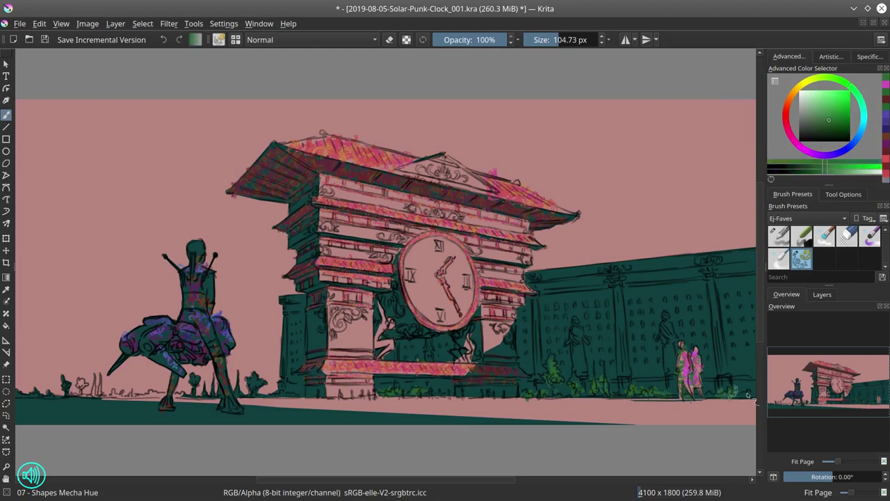
{"action": "left_click_drag", "start_coordinate": [263, 379], "coordinate": [247, 389]}
{"action": "left_click_drag", "start_coordinate": [16, 361], "coordinate": [48, 387]}
{"action": "left_click", "coordinate": [837, 97]}
{"action": "left_click_drag", "start_coordinate": [102, 372], "coordinate": [123, 383]}
{"action": "left_click_drag", "start_coordinate": [147, 386], "coordinate": [133, 386]}
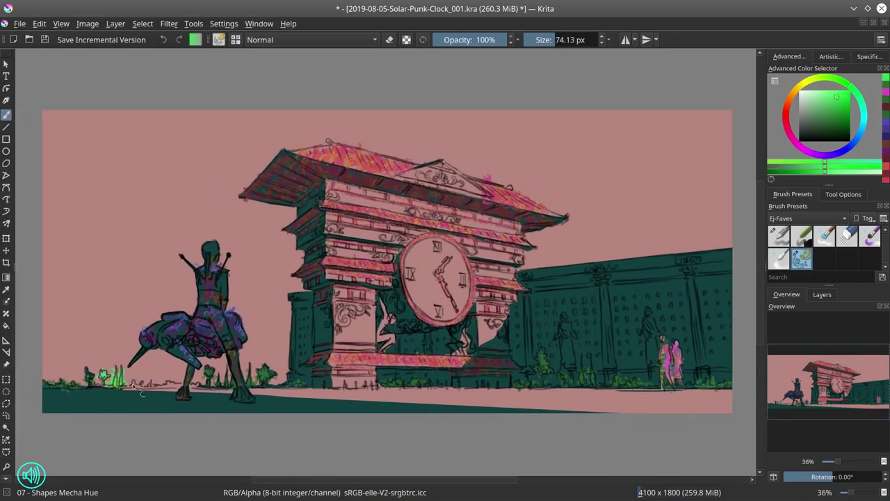
- Pick a dark blue and paint it over the columns and windows of the long wall
{"action": "left_click", "coordinate": [864, 120]}
{"action": "left_click", "coordinate": [802, 132]}
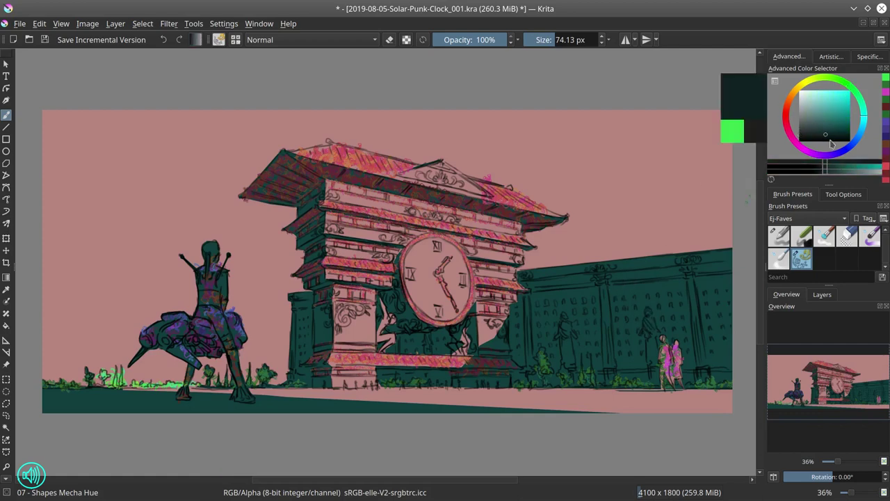
{"action": "left_click", "coordinate": [837, 152]}
{"action": "left_click", "coordinate": [825, 134]}
{"action": "left_click_drag", "start_coordinate": [567, 326], "coordinate": [568, 367]}
{"action": "left_click_drag", "start_coordinate": [600, 306], "coordinate": [601, 379]}
{"action": "key", "text": "bracketleft"}
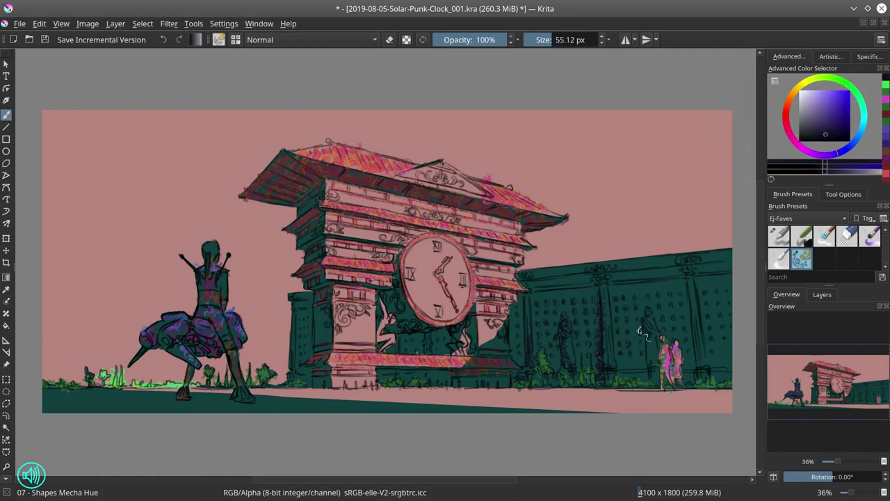
{"action": "left_click_drag", "start_coordinate": [691, 282], "coordinate": [689, 369]}
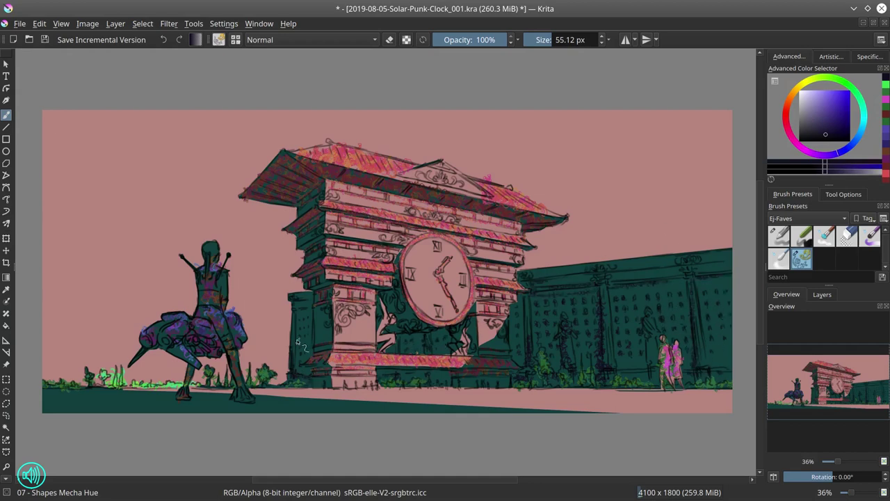
- Paint the two statues in front of the wall with a muted grey and sample the sky's pink
{"action": "left_click", "coordinate": [643, 302], "text": "ctrl"}
{"action": "left_click_drag", "start_coordinate": [564, 317], "coordinate": [569, 332]}
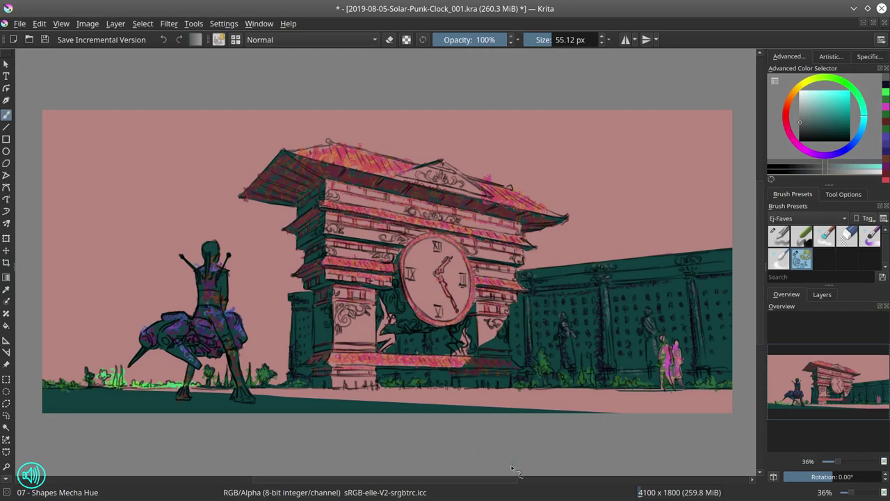
{"action": "left_click", "coordinate": [581, 198], "text": "ctrl"}
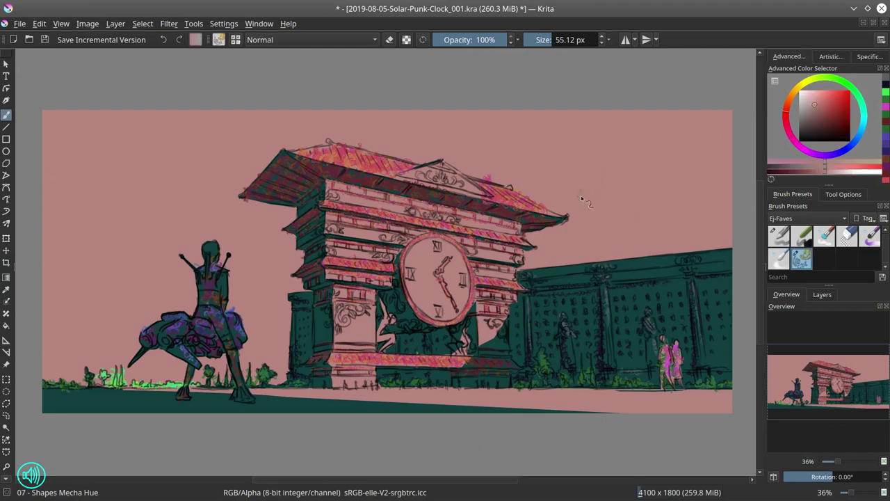
- Save the file, duplicate the sketch line layer and hide the original copy beneath it
{"action": "left_click", "coordinate": [46, 40]}
{"action": "left_click", "coordinate": [823, 295]}
{"action": "right_click", "coordinate": [827, 405]}
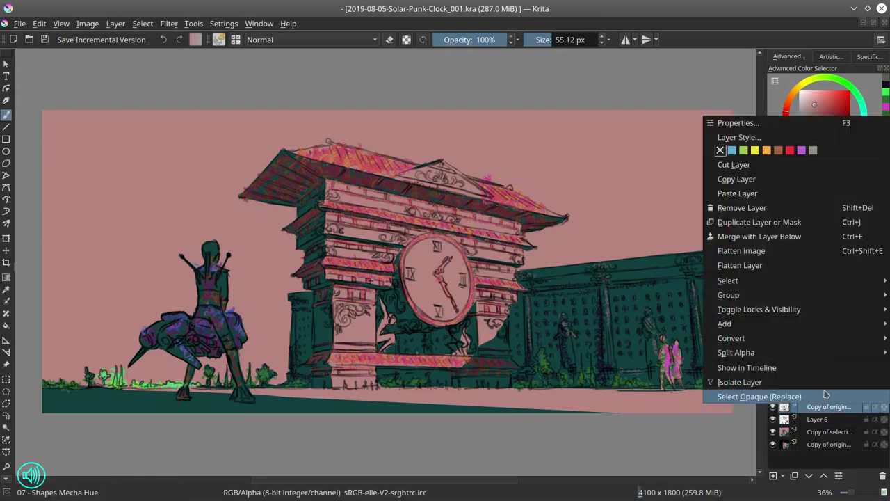
{"action": "left_click", "coordinate": [773, 221]}
{"action": "left_click", "coordinate": [773, 420]}
- Outline the sunlit tiles of the gate's top roof on both sides of the pediment with a polygonal selection
{"action": "left_click", "coordinate": [6, 403]}
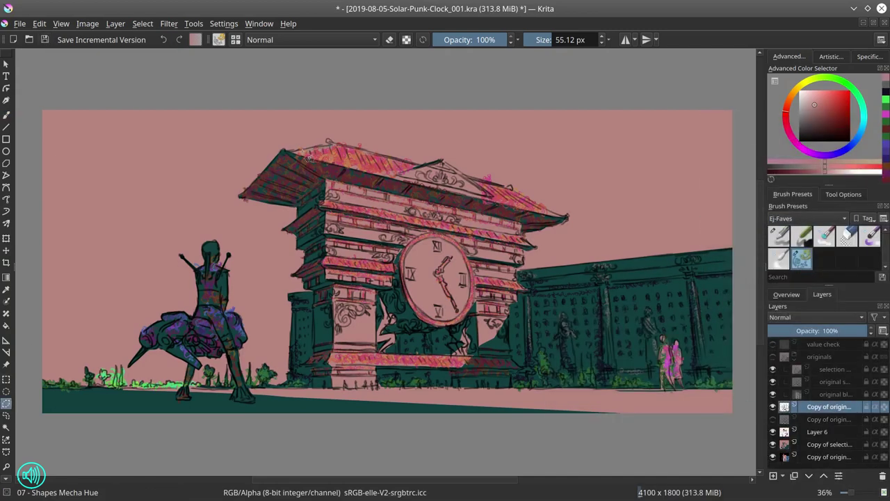
{"action": "double_click", "coordinate": [412, 167]}
{"action": "left_click", "coordinate": [546, 211]}
{"action": "left_click", "coordinate": [500, 201]}
{"action": "left_click", "coordinate": [483, 184]}
{"action": "left_click", "coordinate": [513, 190]}
{"action": "double_click", "coordinate": [547, 211]}
- Add the sunlit tile strips of the gate's middle roof tiers above and beside the clock to the selection
{"action": "left_click", "coordinate": [521, 236]}
{"action": "left_click", "coordinate": [325, 201]}
{"action": "left_click", "coordinate": [320, 205]}
{"action": "double_click", "coordinate": [533, 246]}
{"action": "left_click", "coordinate": [394, 270]}
{"action": "left_click", "coordinate": [395, 263]}
{"action": "left_click", "coordinate": [325, 259]}
{"action": "double_click", "coordinate": [296, 272]}
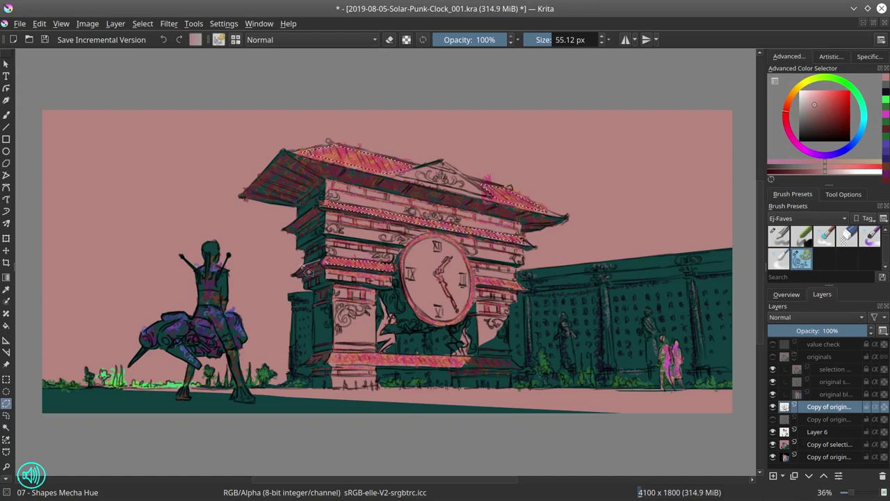
- Add the short roof tier on the clock's far side and the long tile strip above the gate's base to the selection
{"action": "left_click", "coordinate": [477, 285]}
{"action": "left_click", "coordinate": [476, 278]}
{"action": "left_click", "coordinate": [517, 281]}
{"action": "double_click", "coordinate": [524, 289]}
{"action": "left_click", "coordinate": [336, 364]}
{"action": "left_click", "coordinate": [515, 366]}
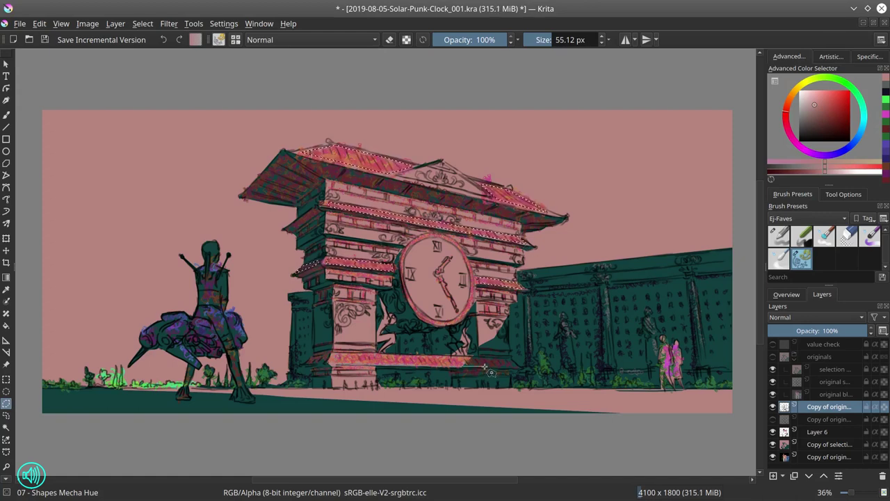
{"action": "left_click", "coordinate": [509, 359]}
{"action": "double_click", "coordinate": [338, 355]}
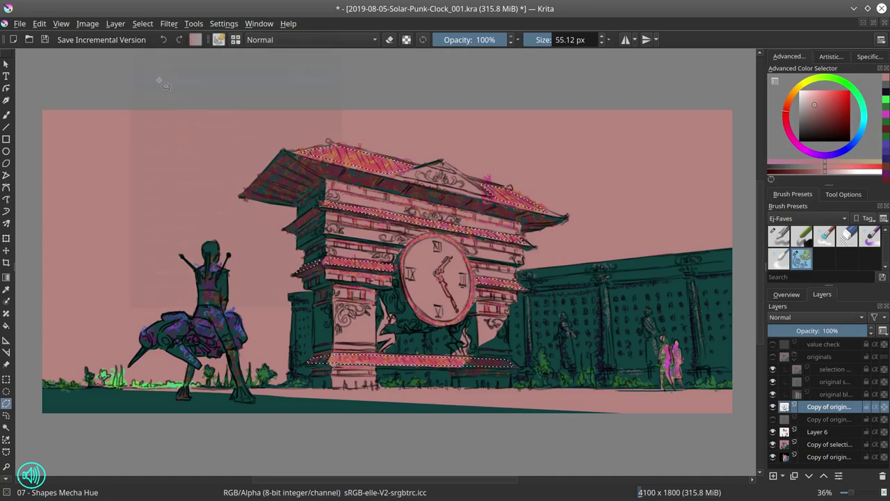
- Invert the selection, clear the sketch lines outside the roof tiles and deselect
{"action": "key", "text": "ctrl+shift+i"}
{"action": "key", "text": "Delete"}
{"action": "left_click", "coordinate": [142, 23]}
{"action": "left_click", "coordinate": [149, 49]}
- Pick a bright green and paint over the gate's roof tile lines with the Basic-4 Flow Opacity brush at 126.37 px
{"action": "left_click", "coordinate": [809, 173]}
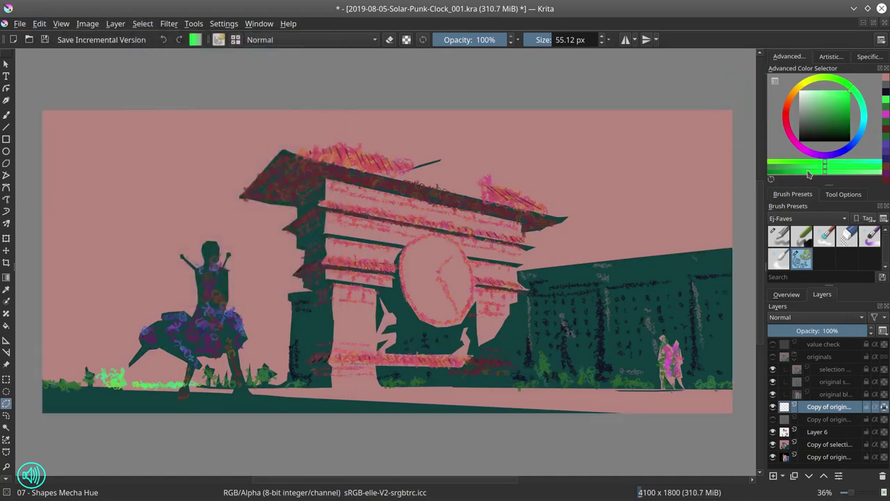
{"action": "left_click", "coordinate": [778, 236]}
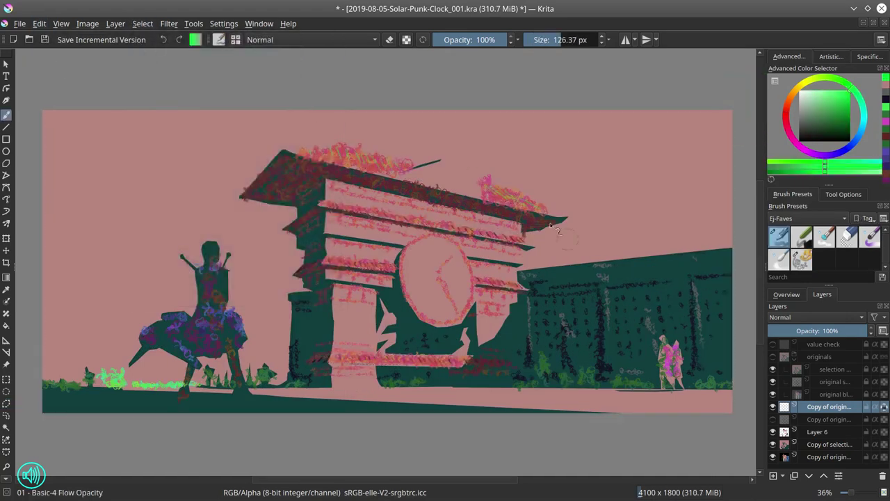
{"action": "left_click_drag", "start_coordinate": [323, 238], "coordinate": [508, 291]}
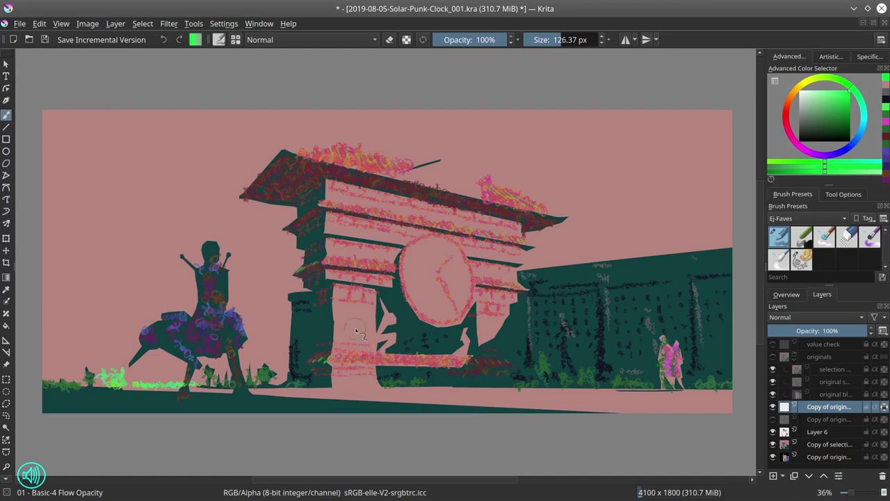
- Paint small bright green neon accents on the rider at 10.99 px, erasing stray marks and checking them against the sketch lines
{"action": "left_click_drag", "start_coordinate": [221, 290], "coordinate": [174, 290]}
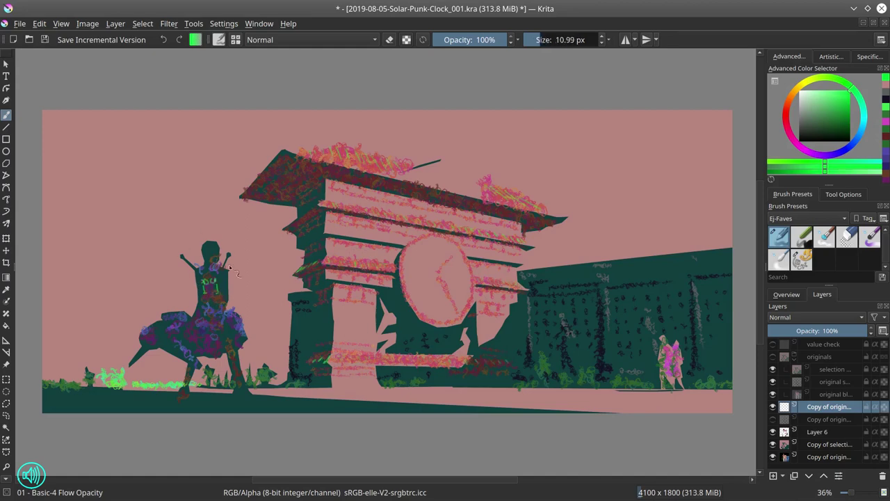
{"action": "left_click", "coordinate": [846, 239]}
{"action": "left_click_drag", "start_coordinate": [206, 281], "coordinate": [213, 285]}
{"action": "left_click", "coordinate": [778, 237]}
{"action": "left_click", "coordinate": [772, 420]}
{"action": "left_click", "coordinate": [847, 239]}
{"action": "left_click", "coordinate": [779, 238]}
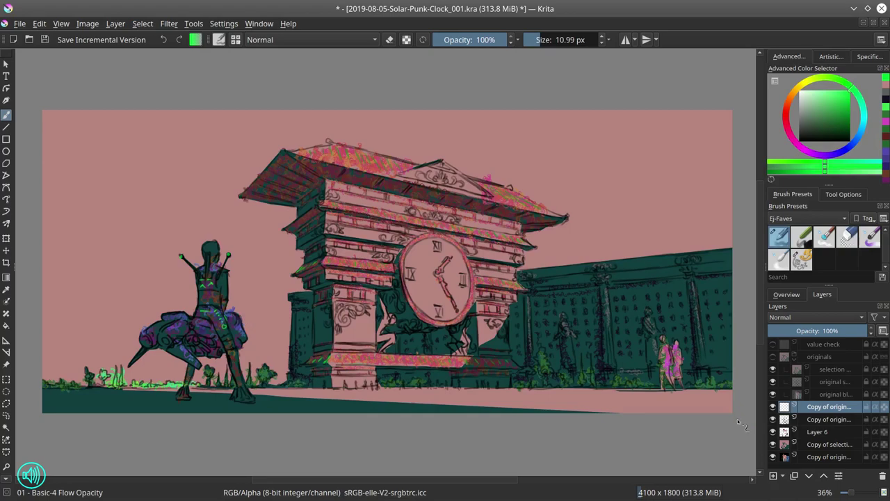
{"action": "left_click", "coordinate": [772, 419]}
- Duplicate the green line layer repeatedly to intensify the neon strokes
{"action": "right_click", "coordinate": [820, 407]}
{"action": "left_click", "coordinate": [799, 226]}
{"action": "right_click", "coordinate": [821, 407]}
{"action": "left_click", "coordinate": [800, 226]}
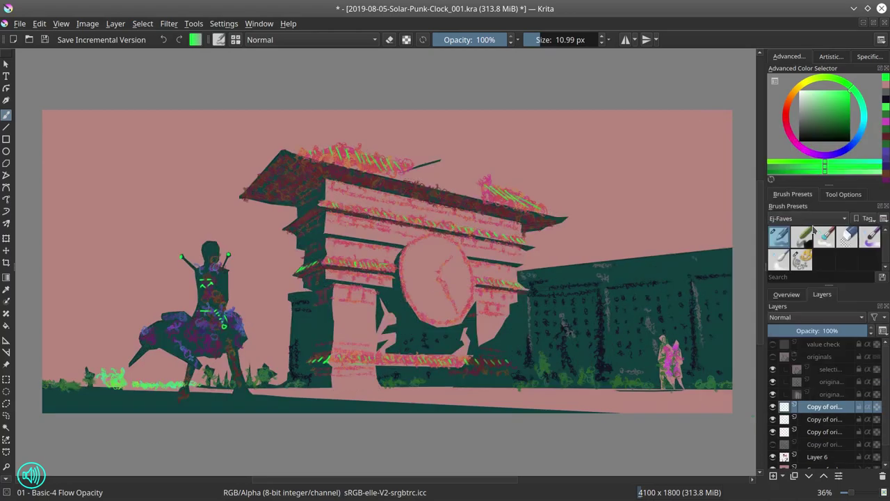
{"action": "right_click", "coordinate": [820, 408]}
{"action": "left_click", "coordinate": [798, 228]}
{"action": "right_click", "coordinate": [824, 407]}
{"action": "left_click", "coordinate": [798, 228]}
{"action": "right_click", "coordinate": [824, 406]}
{"action": "left_click", "coordinate": [798, 228]}
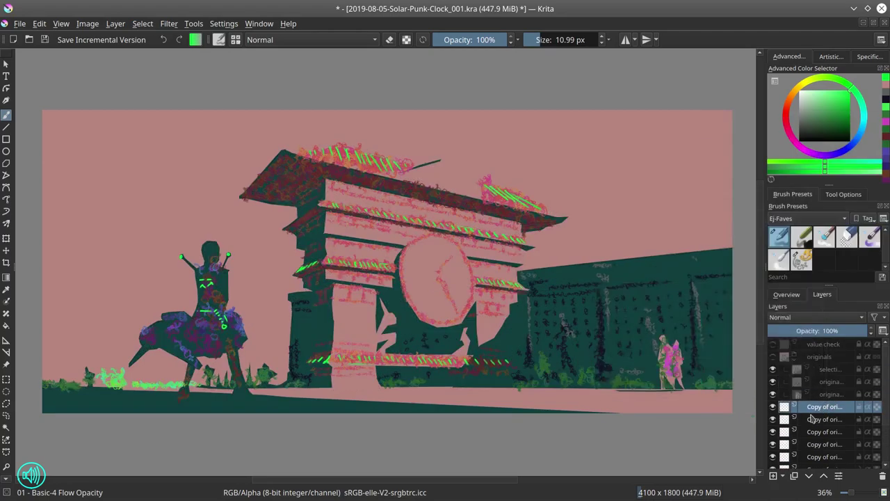
{"action": "right_click", "coordinate": [824, 406]}
{"action": "left_click", "coordinate": [798, 228]}
{"action": "right_click", "coordinate": [824, 407]}
{"action": "left_click", "coordinate": [798, 228]}
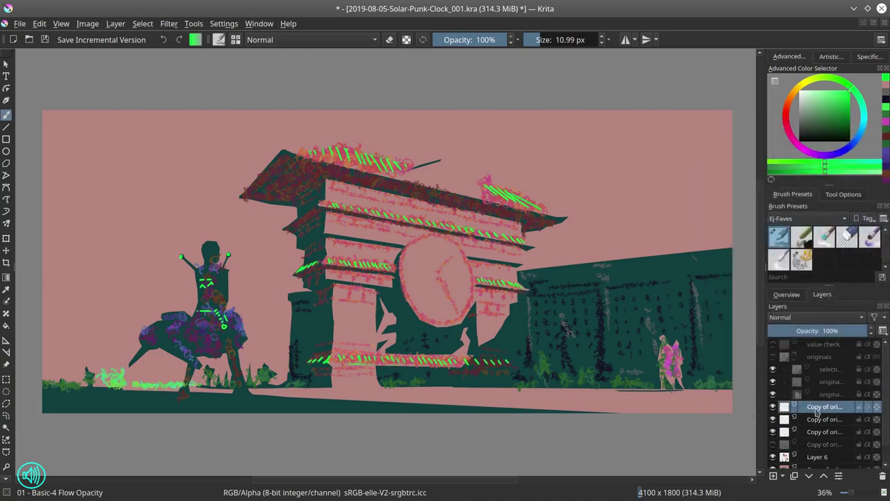
- Merge the duplicated green line layers into one layer and name it "neon light"
{"action": "right_click", "coordinate": [824, 409]}
{"action": "left_click", "coordinate": [790, 231]}
{"action": "left_click", "coordinate": [839, 446], "text": "shift"}
{"action": "right_click", "coordinate": [839, 446]}
{"action": "left_click", "coordinate": [800, 380]}
{"action": "double_click", "coordinate": [821, 407]}
{"action": "type", "text": "neon light"}
{"action": "key", "text": "Return"}
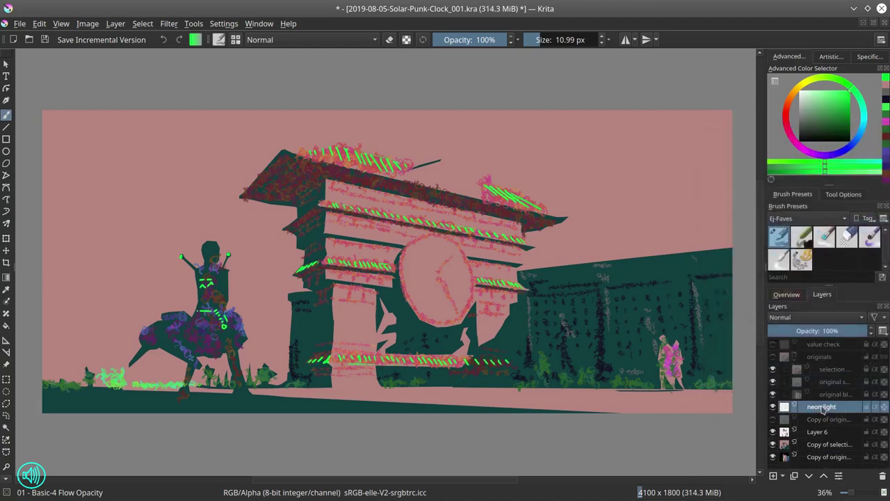
- Duplicate the neon light layer, place the copy beneath the hidden, locked original and show the sketch line layer again
{"action": "left_click", "coordinate": [772, 407]}
{"action": "left_click", "coordinate": [772, 407]}
{"action": "right_click", "coordinate": [846, 409]}
{"action": "left_click", "coordinate": [795, 230]}
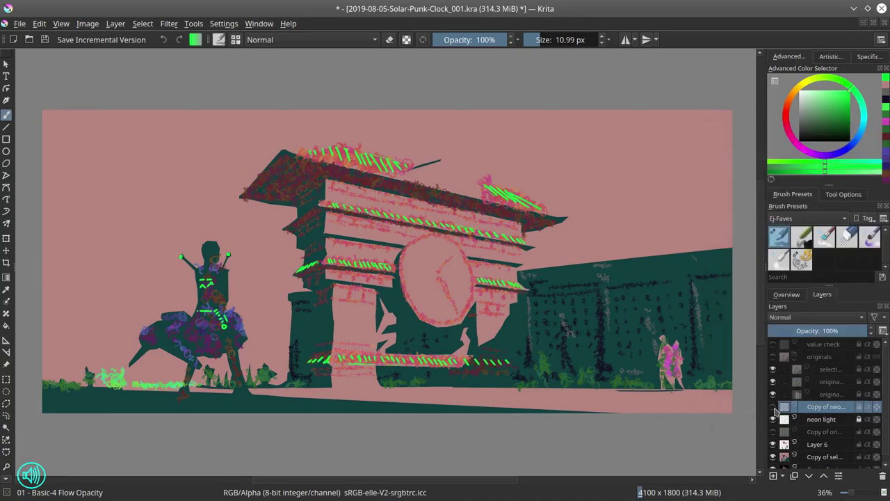
{"action": "left_click", "coordinate": [772, 418]}
{"action": "left_click", "coordinate": [857, 409]}
{"action": "left_click", "coordinate": [808, 476]}
{"action": "left_click", "coordinate": [773, 433]}
{"action": "left_click", "coordinate": [817, 329]}
- Duplicate the sketch line layer, merge the copies into one darker line layer and save the file
{"action": "right_click", "coordinate": [826, 432]}
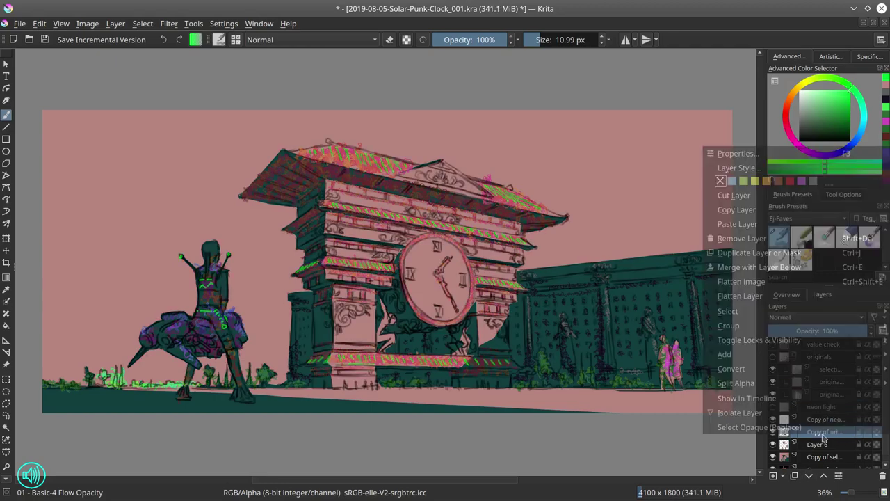
{"action": "left_click", "coordinate": [801, 253]}
{"action": "right_click", "coordinate": [826, 432]}
{"action": "left_click", "coordinate": [801, 254]}
{"action": "left_click", "coordinate": [836, 457], "text": "shift"}
{"action": "right_click", "coordinate": [836, 457]}
{"action": "left_click", "coordinate": [805, 387]}
{"action": "right_click", "coordinate": [771, 425]}
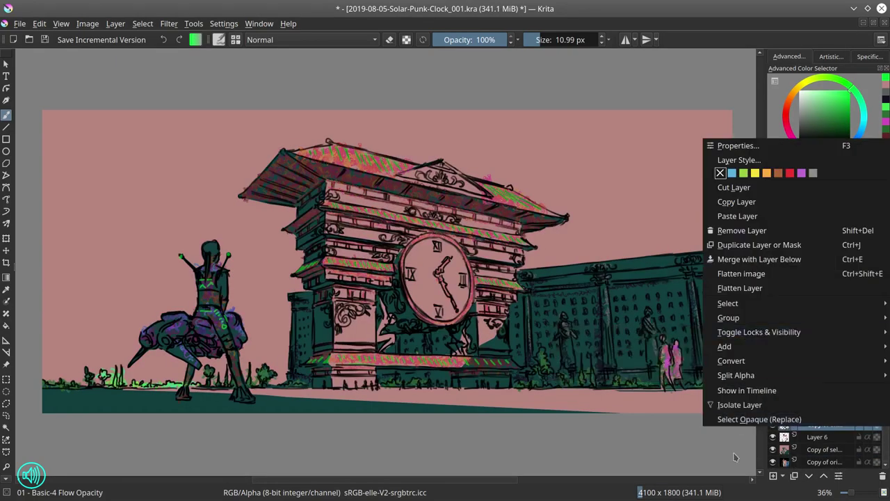
{"action": "left_click", "coordinate": [737, 456]}
{"action": "left_click", "coordinate": [772, 437]}
{"action": "left_click", "coordinate": [773, 437]}
{"action": "key", "text": "ctrl+s"}
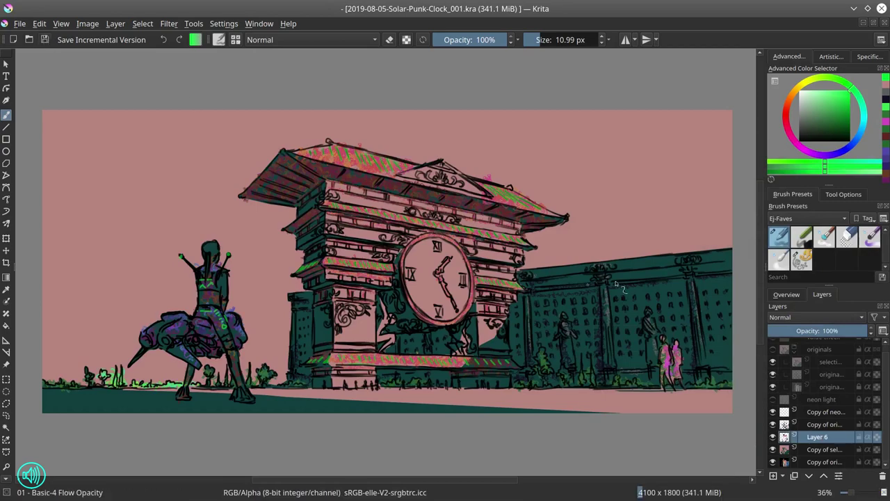
- Import a Skies0354 photo from the TexturesCom Skies reference folder as a new layer
{"action": "left_click", "coordinate": [116, 23]}
{"action": "mouse_move", "coordinate": [265, 100]}
{"action": "left_click", "coordinate": [324, 140]}
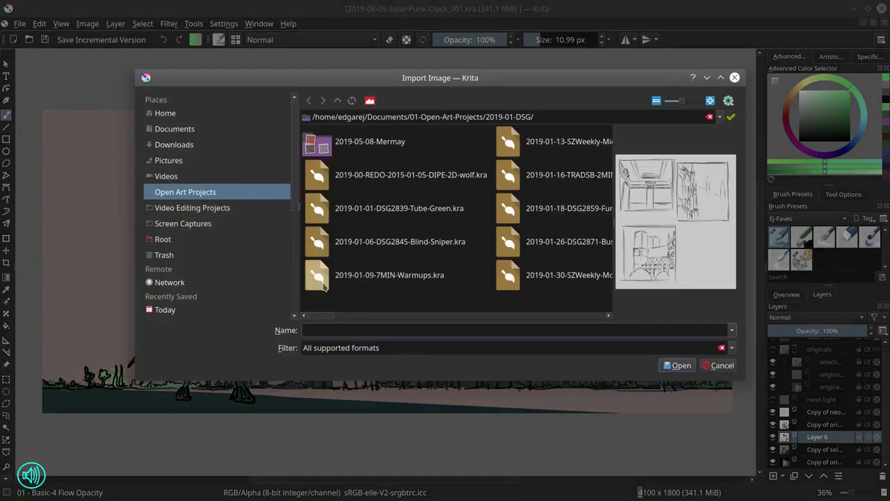
{"action": "left_click", "coordinate": [223, 161]}
{"action": "left_click", "coordinate": [510, 183]}
{"action": "left_click", "coordinate": [389, 276]}
{"action": "left_click_drag", "start_coordinate": [381, 316], "coordinate": [502, 319]}
{"action": "left_click", "coordinate": [461, 247]}
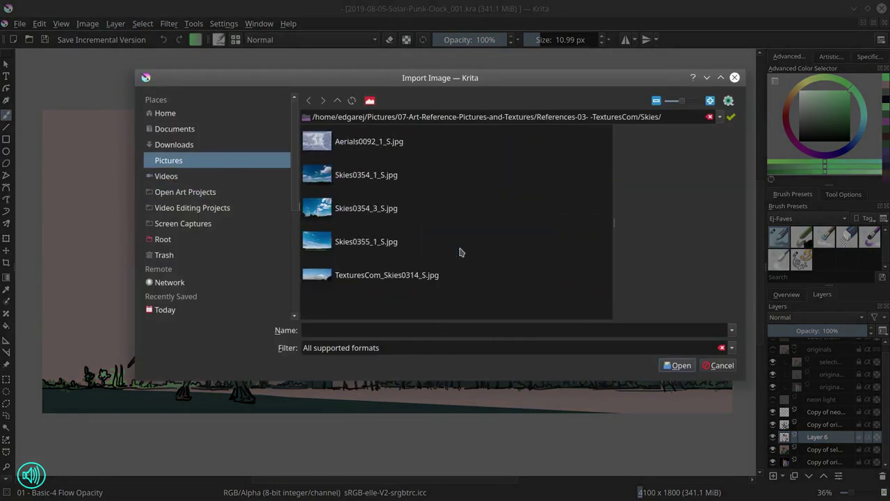
{"action": "double_click", "coordinate": [364, 187]}
- Mirror the sky photo layer horizontally and enlarge and position it to cover the whole canvas
{"action": "left_click", "coordinate": [116, 24]}
{"action": "mouse_move", "coordinate": [274, 160]}
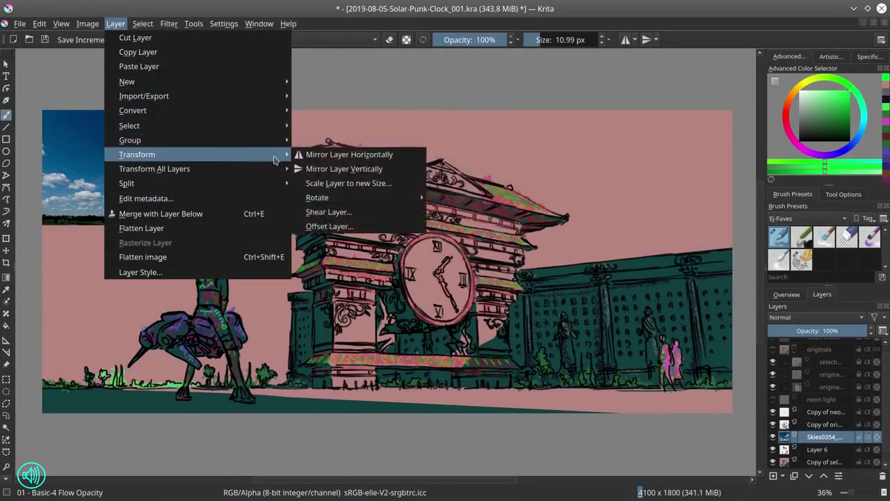
{"action": "left_click", "coordinate": [321, 155]}
{"action": "left_click", "coordinate": [6, 238]}
{"action": "left_click_drag", "start_coordinate": [560, 224], "coordinate": [114, 472]}
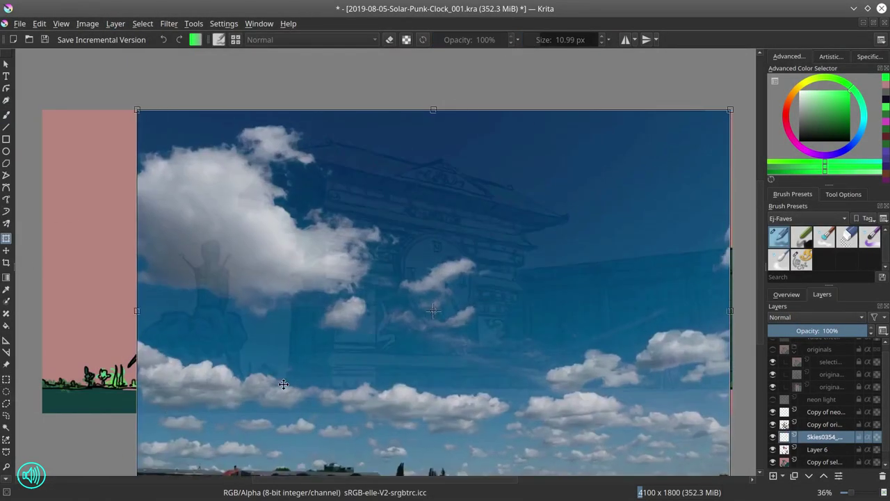
{"action": "scroll", "coordinate": [284, 383], "scroll_direction": "down", "scroll_amount": 1}
{"action": "left_click_drag", "start_coordinate": [284, 384], "coordinate": [334, 292]}
{"action": "left_click_drag", "start_coordinate": [231, 380], "coordinate": [157, 429]}
{"action": "left_click_drag", "start_coordinate": [551, 391], "coordinate": [552, 313]}
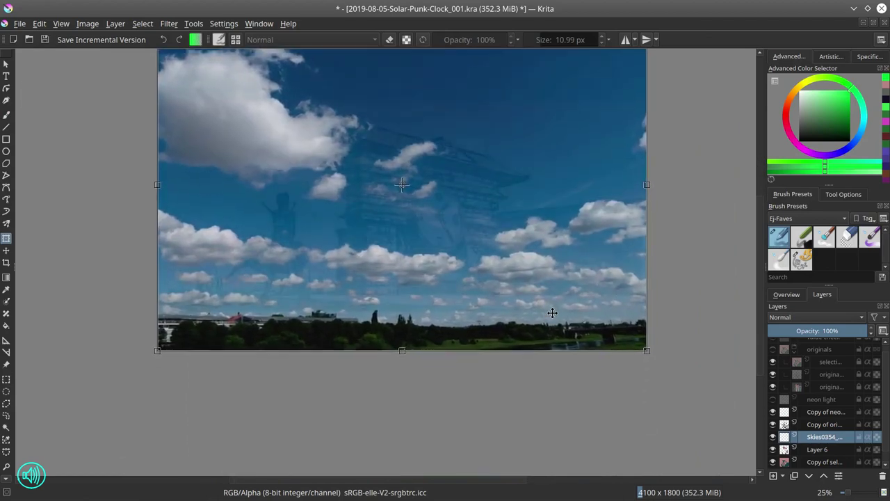
{"action": "key", "text": "Return"}
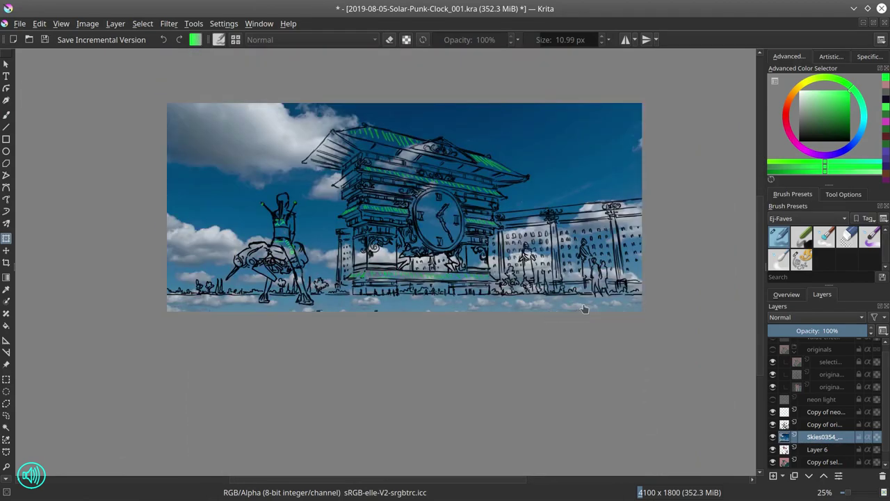
- Save the file and roughly erase the sky photo over the roof, clock, long wall and ground with the Eraser Circle brush
{"action": "left_click", "coordinate": [847, 237]}
{"action": "left_click", "coordinate": [6, 115]}
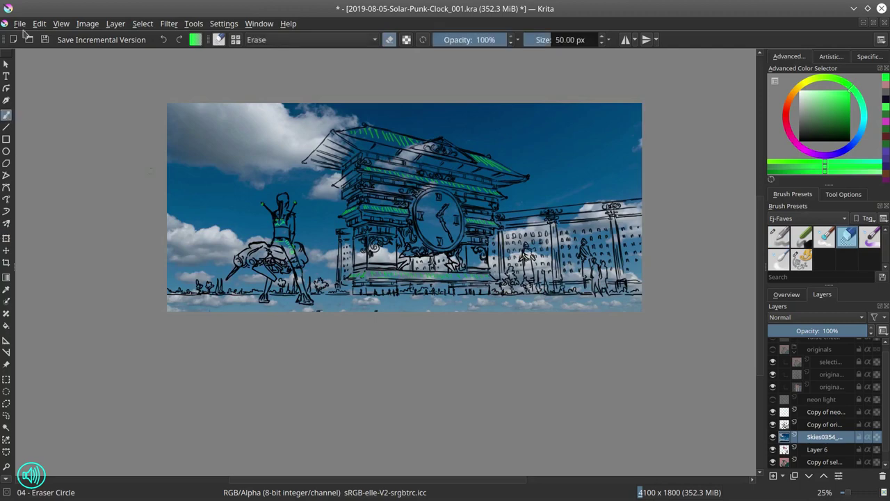
{"action": "key", "text": "ctrl+s"}
{"action": "scroll", "coordinate": [356, 185], "scroll_direction": "up", "scroll_amount": 2}
{"action": "mouse_move", "coordinate": [323, 103]}
{"action": "left_mouse_down"}
{"action": "mouse_move", "coordinate": [291, 125]}
{"action": "mouse_move", "coordinate": [283, 140]}
{"action": "mouse_move", "coordinate": [333, 145]}
{"action": "mouse_move", "coordinate": [331, 98]}
{"action": "mouse_move", "coordinate": [428, 105]}
{"action": "mouse_move", "coordinate": [446, 120]}
{"action": "mouse_move", "coordinate": [431, 109]}
{"action": "mouse_move", "coordinate": [494, 107]}
{"action": "mouse_move", "coordinate": [528, 136]}
{"action": "mouse_move", "coordinate": [480, 135]}
{"action": "left_mouse_up"}
{"action": "left_click_drag", "start_coordinate": [535, 132], "coordinate": [569, 143]}
{"action": "scroll", "coordinate": [507, 213], "scroll_direction": "down", "scroll_amount": 2}
{"action": "mouse_move", "coordinate": [452, 198]}
{"action": "left_mouse_down"}
{"action": "mouse_move", "coordinate": [503, 221]}
{"action": "mouse_move", "coordinate": [699, 250]}
{"action": "mouse_move", "coordinate": [699, 314]}
{"action": "left_mouse_up"}
{"action": "left_click_drag", "start_coordinate": [231, 320], "coordinate": [431, 317]}
- Erase the sky photo over the rider's torso and the gate's lower pillar nearest the rider
{"action": "left_click_drag", "start_coordinate": [331, 265], "coordinate": [322, 264]}
{"action": "left_click_drag", "start_coordinate": [311, 261], "coordinate": [351, 262]}
{"action": "left_click_drag", "start_coordinate": [340, 227], "coordinate": [342, 243]}
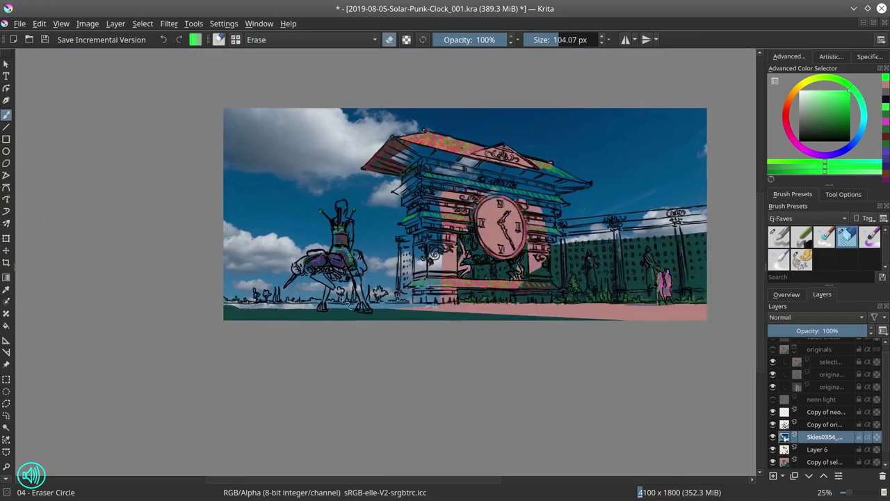
{"action": "left_click_drag", "start_coordinate": [412, 258], "coordinate": [437, 258]}
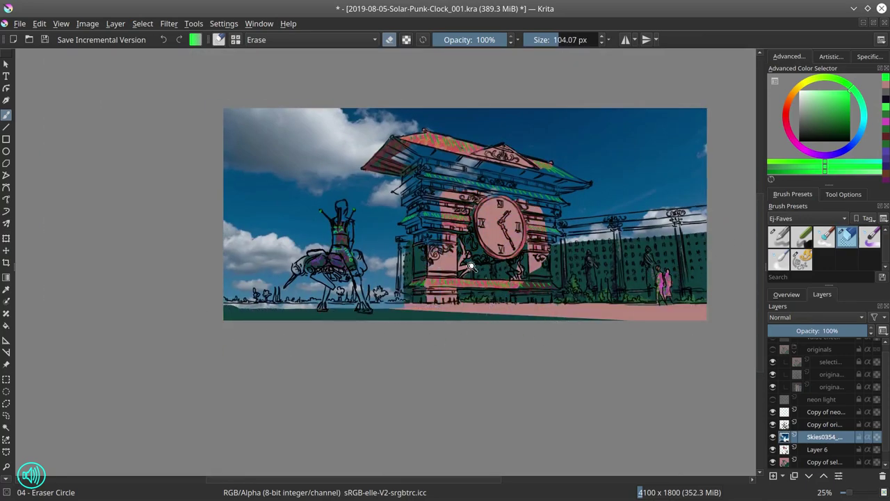
- Erase the sky photo from the small building beside the gate, the nearby bush and the eaves on that side
{"action": "scroll", "coordinate": [472, 302], "scroll_direction": "up", "scroll_amount": 3}
{"action": "left_click_drag", "start_coordinate": [367, 192], "coordinate": [344, 278]}
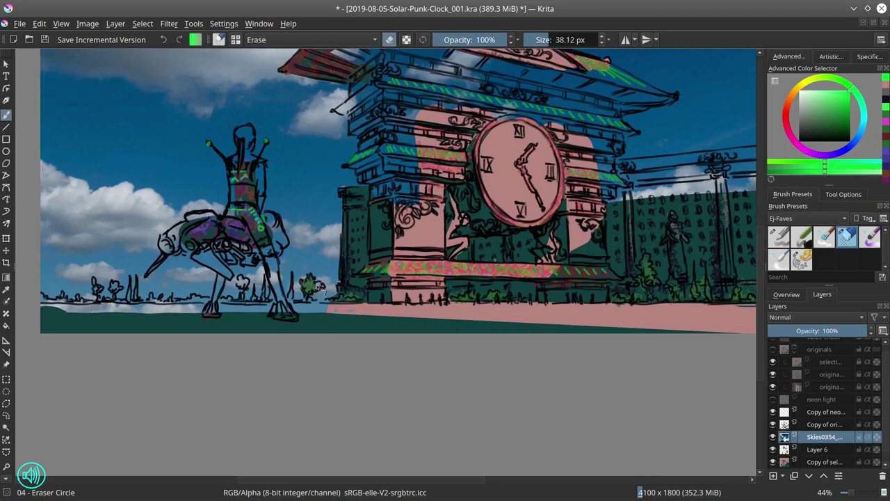
{"action": "key", "text": "bracketright"}
{"action": "key", "text": "bracketright"}
{"action": "mouse_move", "coordinate": [327, 309]}
{"action": "left_mouse_down"}
{"action": "mouse_move", "coordinate": [304, 306]}
{"action": "mouse_move", "coordinate": [323, 418]}
{"action": "left_mouse_up"}
{"action": "mouse_move", "coordinate": [352, 175]}
{"action": "left_mouse_down"}
{"action": "mouse_move", "coordinate": [342, 210]}
{"action": "mouse_move", "coordinate": [364, 178]}
{"action": "left_mouse_up"}
{"action": "key", "text": "bracketleft"}
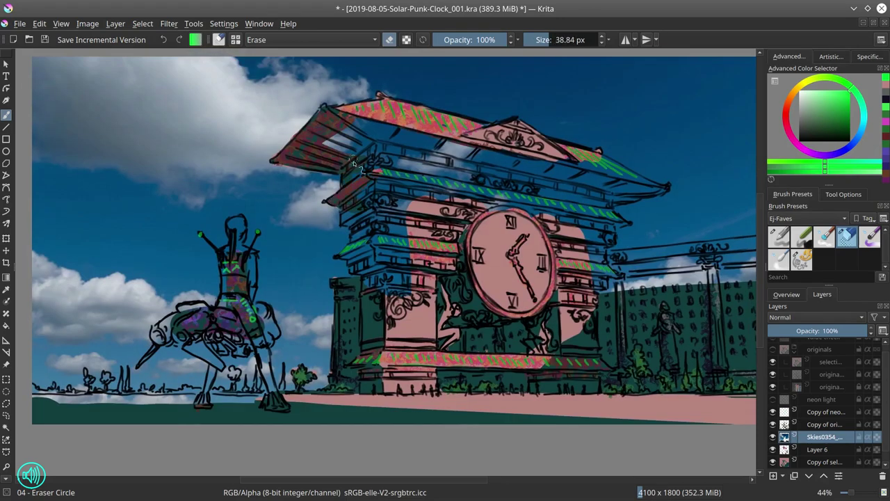
- Erase the sky photo from the shadowed side, tiers and upper front of the clock gate
{"action": "left_click_drag", "start_coordinate": [356, 233], "coordinate": [357, 251]}
{"action": "left_click_drag", "start_coordinate": [374, 222], "coordinate": [374, 194]}
{"action": "mouse_move", "coordinate": [351, 257]}
{"action": "left_mouse_down"}
{"action": "mouse_move", "coordinate": [362, 273]}
{"action": "mouse_move", "coordinate": [382, 257]}
{"action": "left_mouse_up"}
{"action": "left_click_drag", "start_coordinate": [391, 289], "coordinate": [393, 171]}
{"action": "left_click_drag", "start_coordinate": [462, 212], "coordinate": [444, 272]}
{"action": "mouse_move", "coordinate": [333, 183]}
{"action": "left_mouse_down"}
{"action": "mouse_move", "coordinate": [311, 202]}
{"action": "mouse_move", "coordinate": [448, 221]}
{"action": "mouse_move", "coordinate": [455, 249]}
{"action": "left_mouse_up"}
- Erase the remaining sky photo around the clock and from the gate's tiers and roof nearest the long wall
{"action": "mouse_move", "coordinate": [511, 261]}
{"action": "left_mouse_down"}
{"action": "mouse_move", "coordinate": [557, 275]}
{"action": "mouse_move", "coordinate": [588, 345]}
{"action": "left_mouse_up"}
{"action": "key", "text": "bracketleft"}
{"action": "left_click_drag", "start_coordinate": [586, 282], "coordinate": [591, 306]}
{"action": "key", "text": "bracketleft"}
{"action": "left_click_drag", "start_coordinate": [558, 217], "coordinate": [635, 246]}
{"action": "left_click_drag", "start_coordinate": [445, 224], "coordinate": [599, 250]}
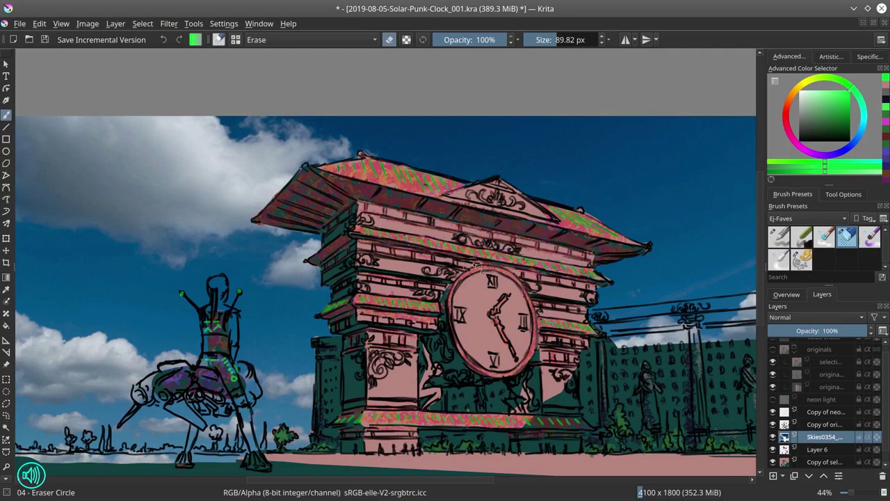
- Erase the sky photo from the top of the long wall and its columns, and check the whole picture in the overview
{"action": "mouse_move", "coordinate": [656, 370]}
{"action": "left_mouse_down"}
{"action": "mouse_move", "coordinate": [576, 317]}
{"action": "mouse_move", "coordinate": [525, 354]}
{"action": "left_mouse_up"}
{"action": "key", "text": "bracketleft"}
{"action": "left_click_drag", "start_coordinate": [546, 307], "coordinate": [472, 313]}
{"action": "mouse_move", "coordinate": [576, 290]}
{"action": "left_mouse_down"}
{"action": "mouse_move", "coordinate": [724, 300]}
{"action": "mouse_move", "coordinate": [448, 361]}
{"action": "left_mouse_up"}
{"action": "key", "text": "minus"}
{"action": "left_click", "coordinate": [786, 294]}
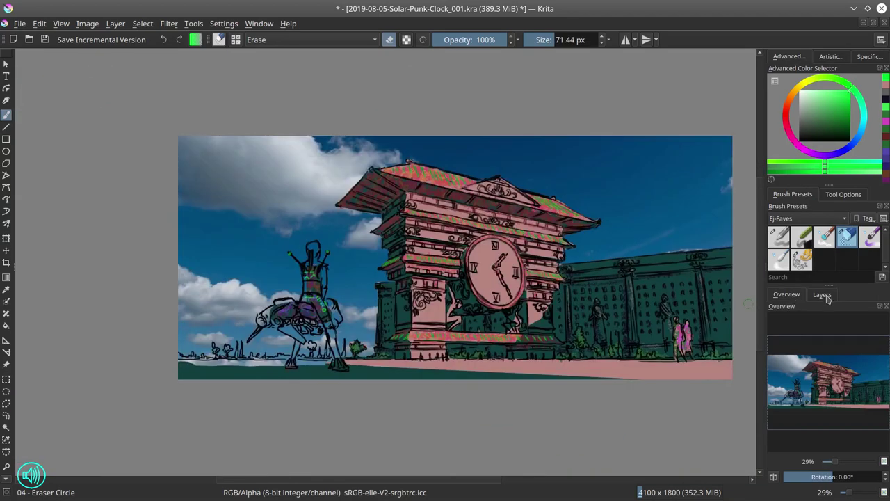
{"action": "left_click", "coordinate": [822, 295]}
- Erase the sky photo from the rider's head, body and arm and from the mount's legs, adjusting the eraser size
{"action": "scroll", "coordinate": [316, 292], "scroll_direction": "up", "scroll_amount": 2}
{"action": "key", "text": "bracketleft"}
{"action": "left_click_drag", "start_coordinate": [316, 229], "coordinate": [326, 273]}
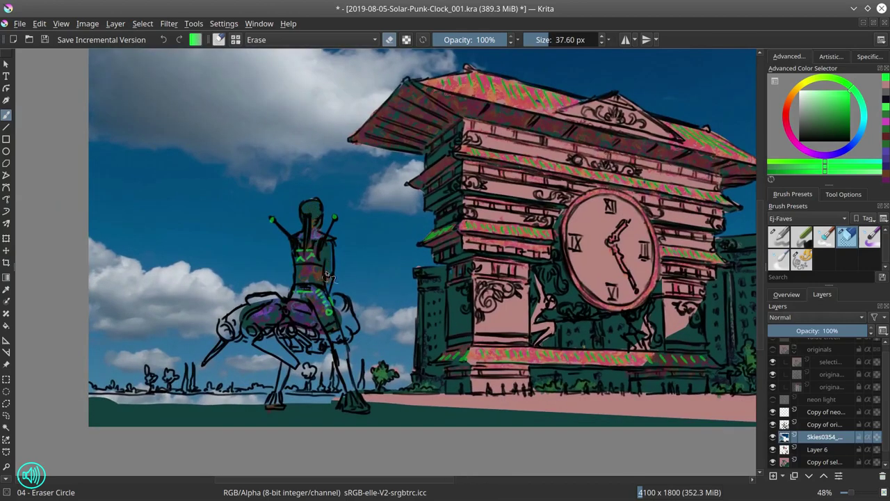
{"action": "mouse_move", "coordinate": [259, 341]}
{"action": "left_mouse_down"}
{"action": "mouse_move", "coordinate": [297, 365]}
{"action": "mouse_move", "coordinate": [285, 404]}
{"action": "mouse_move", "coordinate": [288, 394]}
{"action": "mouse_move", "coordinate": [333, 395]}
{"action": "left_mouse_up"}
{"action": "key", "text": "bracketleft"}
{"action": "left_click_drag", "start_coordinate": [306, 369], "coordinate": [310, 375]}
{"action": "key", "text": "bracketright"}
{"action": "left_click_drag", "start_coordinate": [336, 334], "coordinate": [351, 391]}
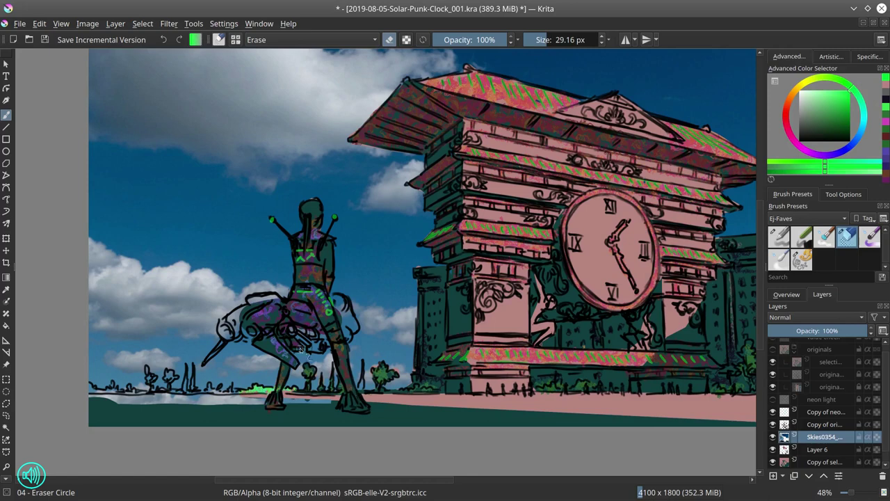
- Erase the sky photo from the mount's hindquarters, body and head, adjusting the eraser size
{"action": "mouse_move", "coordinate": [301, 349]}
{"action": "left_mouse_down"}
{"action": "mouse_move", "coordinate": [324, 341]}
{"action": "mouse_move", "coordinate": [342, 304]}
{"action": "left_mouse_up"}
{"action": "key", "text": "bracketright"}
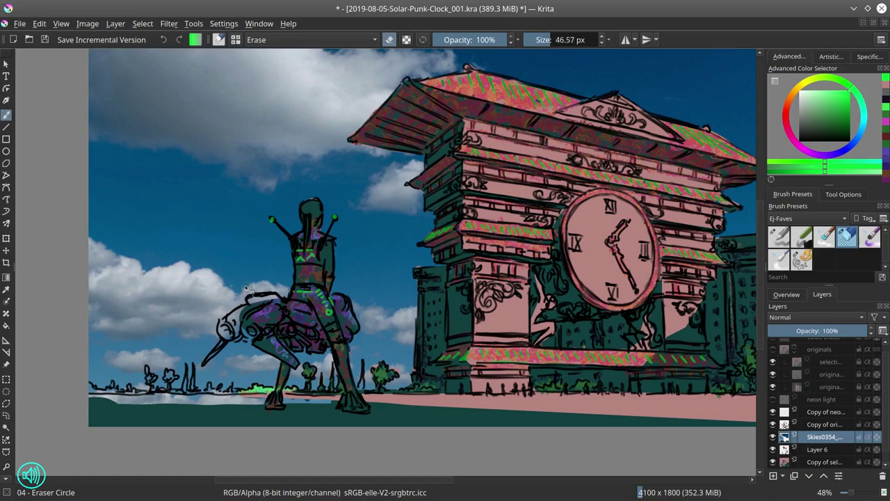
{"action": "key", "text": "bracketleft"}
{"action": "left_click_drag", "start_coordinate": [245, 287], "coordinate": [234, 322]}
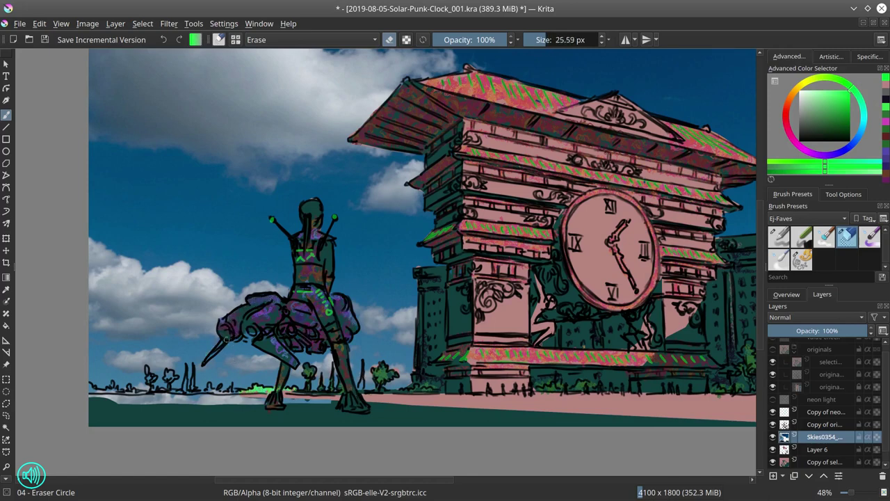
- Erase the sky photo from the horizon plants and ground, save the document and check the whole picture in the overview
{"action": "mouse_move", "coordinate": [153, 399]}
{"action": "left_mouse_down"}
{"action": "mouse_move", "coordinate": [169, 384]}
{"action": "mouse_move", "coordinate": [193, 402]}
{"action": "left_mouse_up"}
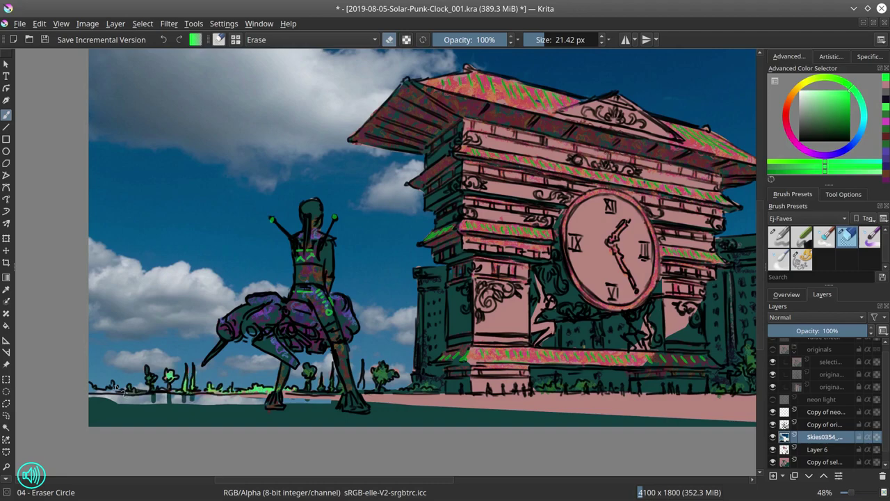
{"action": "key", "text": "bracketright"}
{"action": "left_click_drag", "start_coordinate": [100, 399], "coordinate": [334, 410]}
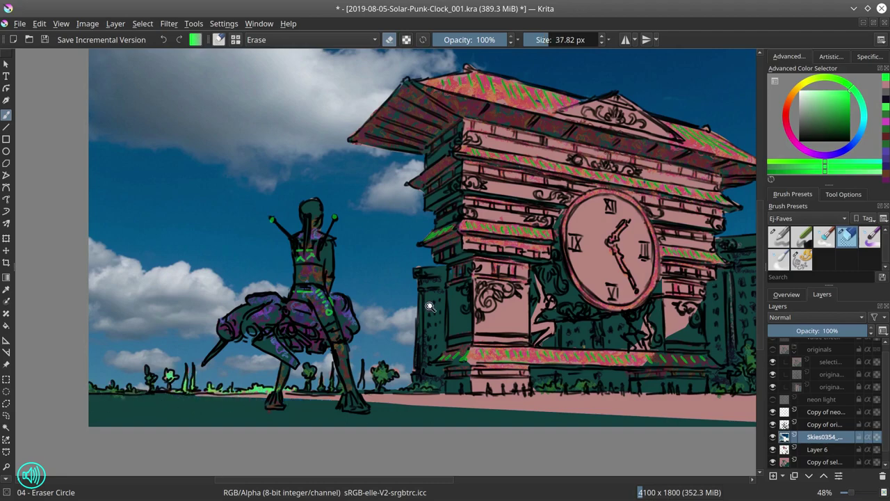
{"action": "key", "text": "minus"}
{"action": "key", "text": "minus"}
{"action": "left_click", "coordinate": [43, 40]}
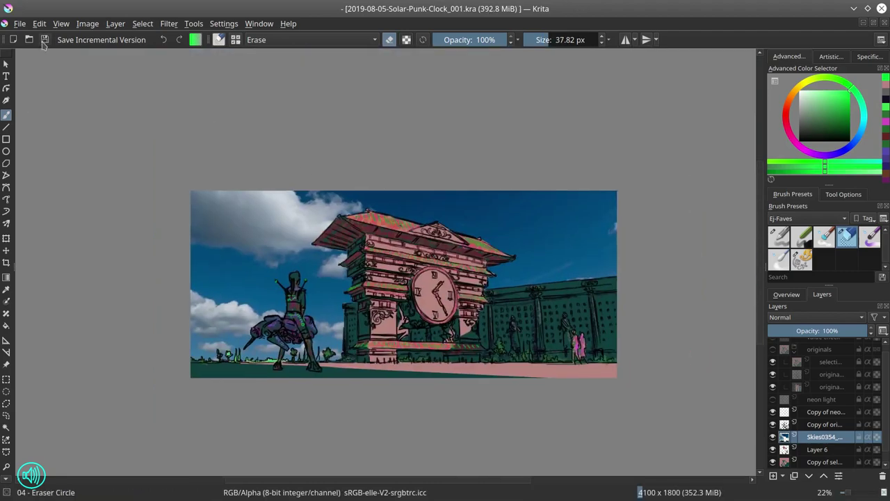
{"action": "left_click", "coordinate": [786, 295]}
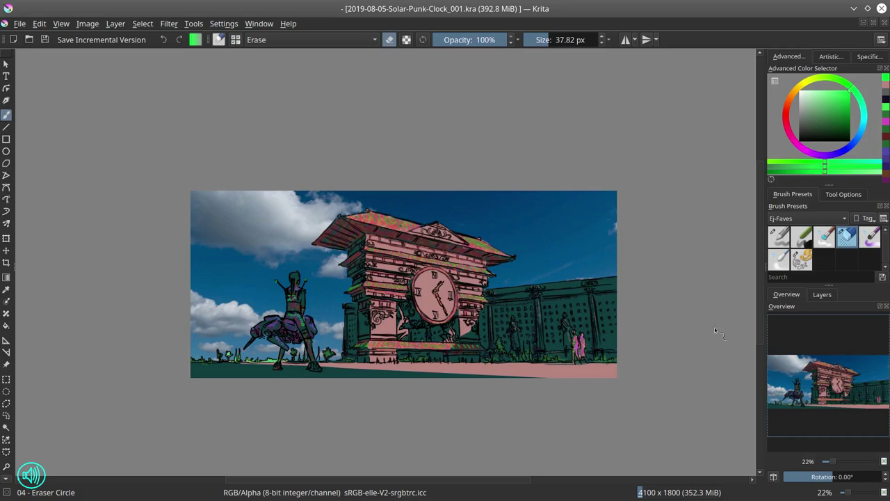
- Put a copy of the cut-out sky photo layer into the originals group as a sky selection layer
{"action": "left_click", "coordinate": [822, 294]}
{"action": "left_click", "coordinate": [825, 437]}
{"action": "left_click_drag", "start_coordinate": [824, 437], "coordinate": [824, 355]}
- Hide every layer except the sky selection copy in the originals group
{"action": "left_click", "coordinate": [772, 349]}
{"action": "left_click", "coordinate": [773, 374]}
{"action": "left_click", "coordinate": [772, 386]}
{"action": "left_click", "coordinate": [772, 399]}
{"action": "scroll", "coordinate": [772, 423], "scroll_direction": "down", "scroll_amount": 2}
{"action": "left_click", "coordinate": [773, 399]}
{"action": "left_click", "coordinate": [772, 412]}
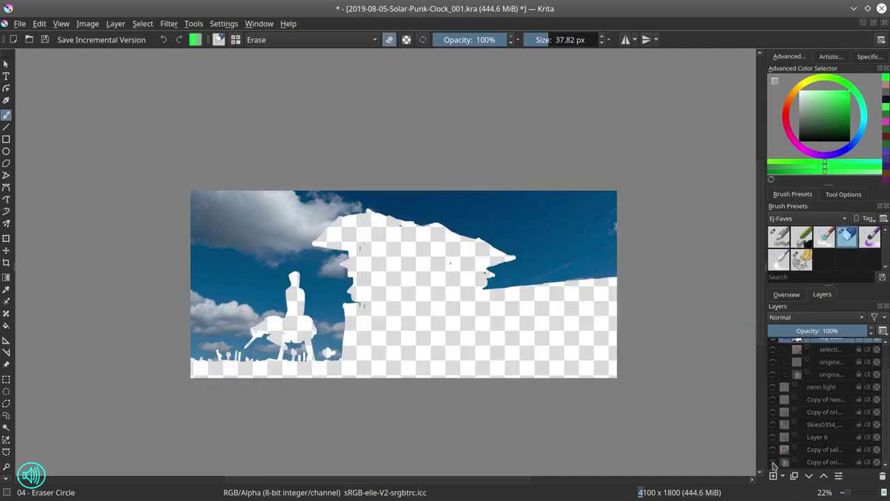
- Erase the stray specks left inside the sky selection's cut-out, bring back the painted layers and save the document
{"action": "scroll", "coordinate": [836, 417], "scroll_direction": "up", "scroll_amount": 2}
{"action": "scroll", "coordinate": [315, 293], "scroll_direction": "up", "scroll_amount": 3}
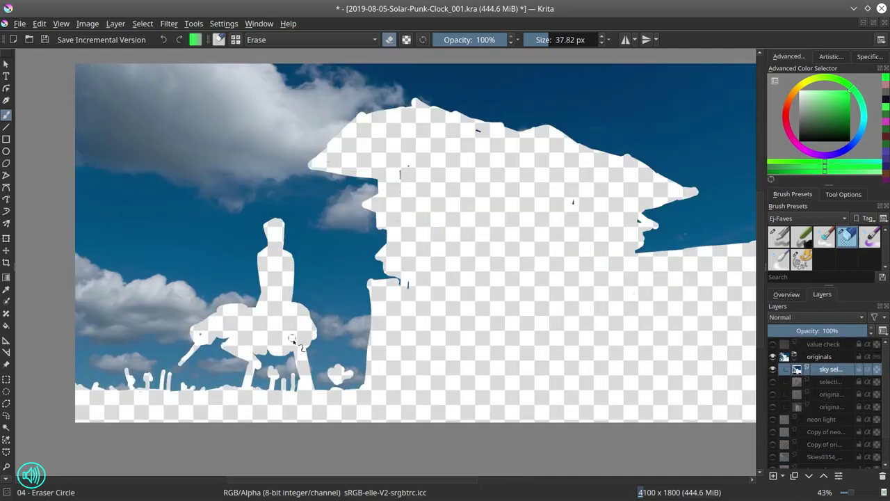
{"action": "scroll", "coordinate": [515, 275], "scroll_direction": "down", "scroll_amount": 3}
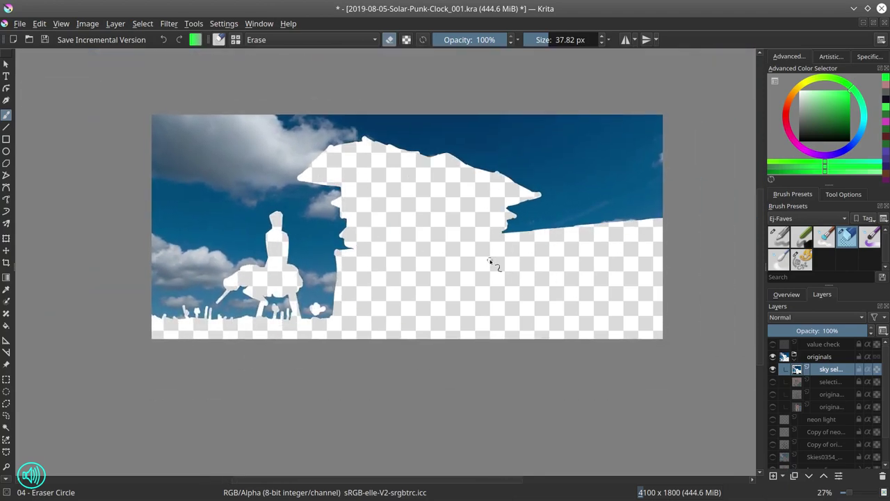
{"action": "left_click", "coordinate": [772, 356]}
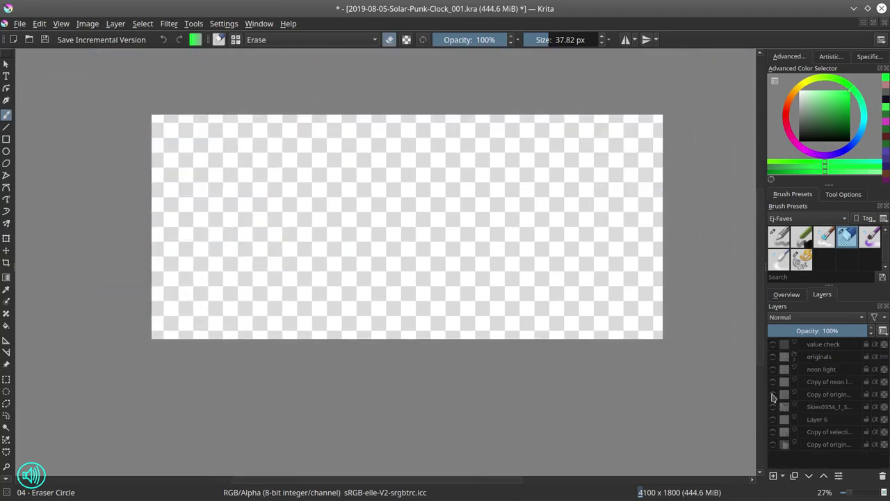
{"action": "left_click", "coordinate": [44, 39]}
- Turn on the value check layer and examine the whole picture in greyscale in the overview
{"action": "left_click", "coordinate": [772, 344]}
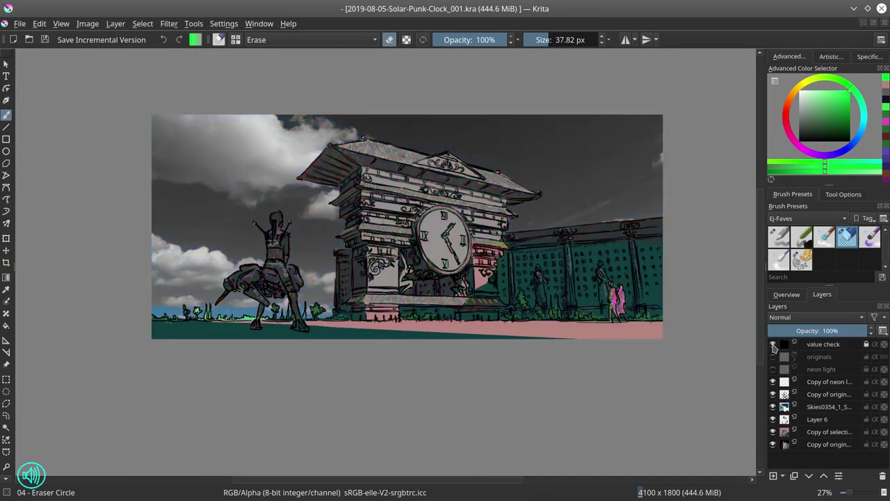
{"action": "left_click", "coordinate": [785, 297]}
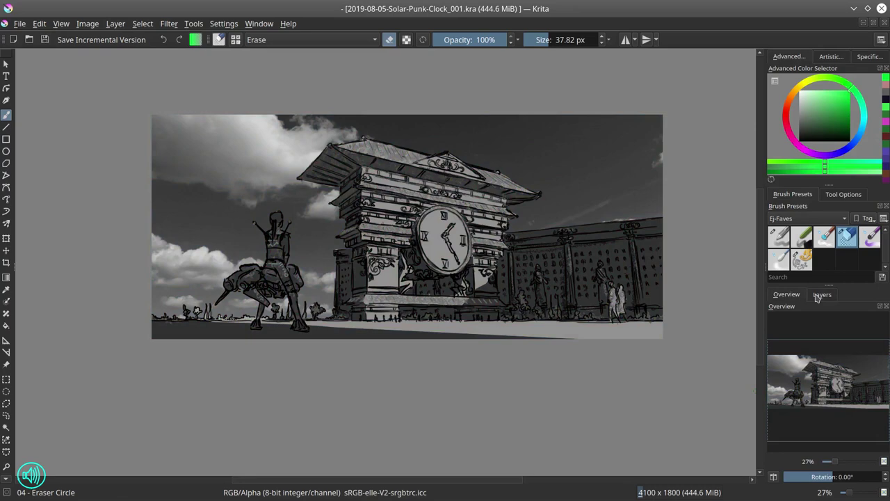
{"action": "left_click", "coordinate": [819, 297]}
- Add a new layer above Layer 6 and set its blending mode to Multiply
{"action": "left_click", "coordinate": [836, 422]}
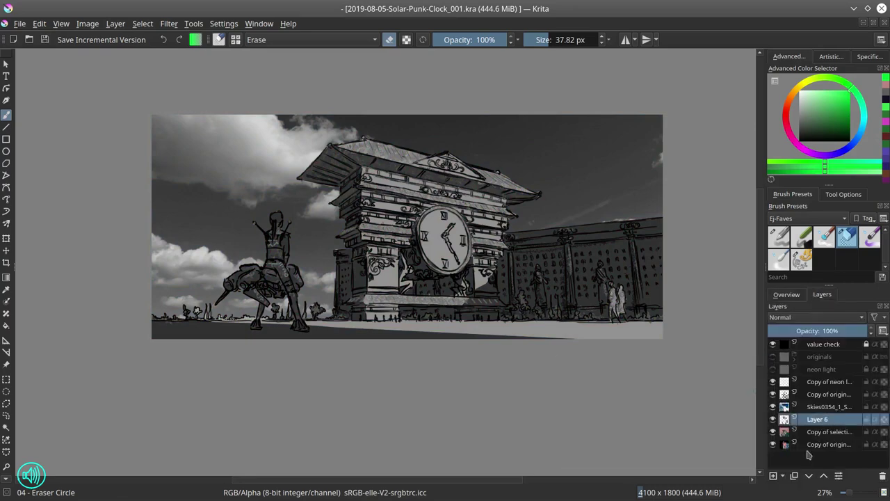
{"action": "left_click", "coordinate": [775, 476]}
{"action": "left_click", "coordinate": [805, 317]}
{"action": "left_click", "coordinate": [803, 358]}
- Paint dark green texture over the rider, the mount and the foreground grass with the Shapes Mecha Hue brush
{"action": "key", "text": "slash"}
{"action": "left_click_drag", "start_coordinate": [277, 253], "coordinate": [290, 253]}
{"action": "mouse_move", "coordinate": [277, 243]}
{"action": "left_mouse_down"}
{"action": "mouse_move", "coordinate": [276, 222]}
{"action": "mouse_move", "coordinate": [274, 266]}
{"action": "mouse_move", "coordinate": [253, 281]}
{"action": "left_mouse_up"}
{"action": "mouse_move", "coordinate": [253, 280]}
{"action": "left_mouse_down"}
{"action": "mouse_move", "coordinate": [240, 281]}
{"action": "mouse_move", "coordinate": [264, 299]}
{"action": "left_mouse_up"}
{"action": "mouse_move", "coordinate": [286, 275]}
{"action": "left_mouse_down"}
{"action": "mouse_move", "coordinate": [268, 286]}
{"action": "mouse_move", "coordinate": [278, 295]}
{"action": "mouse_move", "coordinate": [255, 330]}
{"action": "left_mouse_up"}
{"action": "left_click_drag", "start_coordinate": [255, 331], "coordinate": [167, 333]}
{"action": "key", "text": "minus"}
- Turn off the value check and paint dark purple texture over the rider, the mount and the foreground grass
{"action": "left_click", "coordinate": [772, 343]}
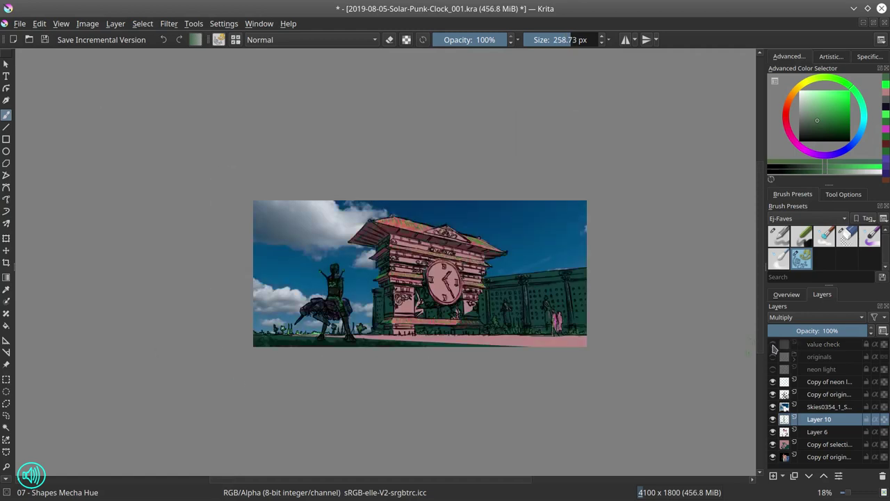
{"action": "left_click", "coordinate": [814, 130]}
{"action": "left_click", "coordinate": [804, 150]}
{"action": "left_click_drag", "start_coordinate": [339, 306], "coordinate": [337, 306]}
{"action": "left_click_drag", "start_coordinate": [336, 300], "coordinate": [337, 313]}
{"action": "left_click_drag", "start_coordinate": [298, 340], "coordinate": [264, 340]}
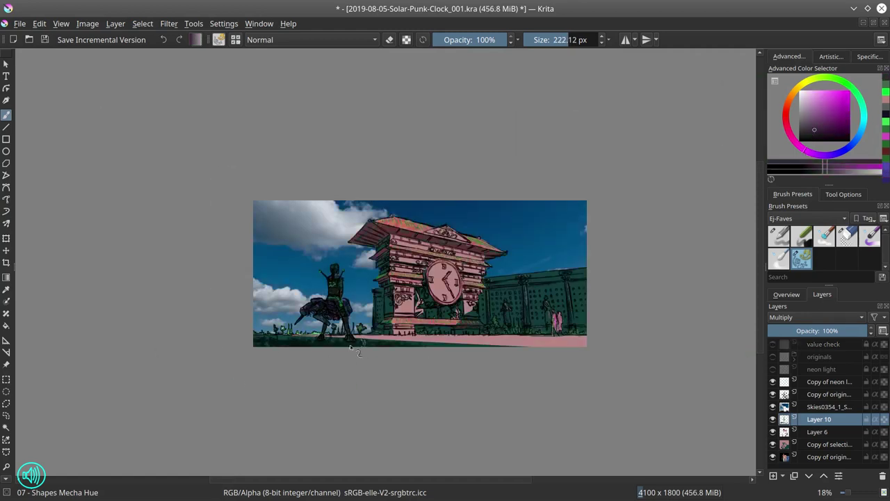
- Check the picture in greyscale and mirrored, save the document and turn the value check off again
{"action": "left_click", "coordinate": [772, 343]}
{"action": "left_click", "coordinate": [787, 294]}
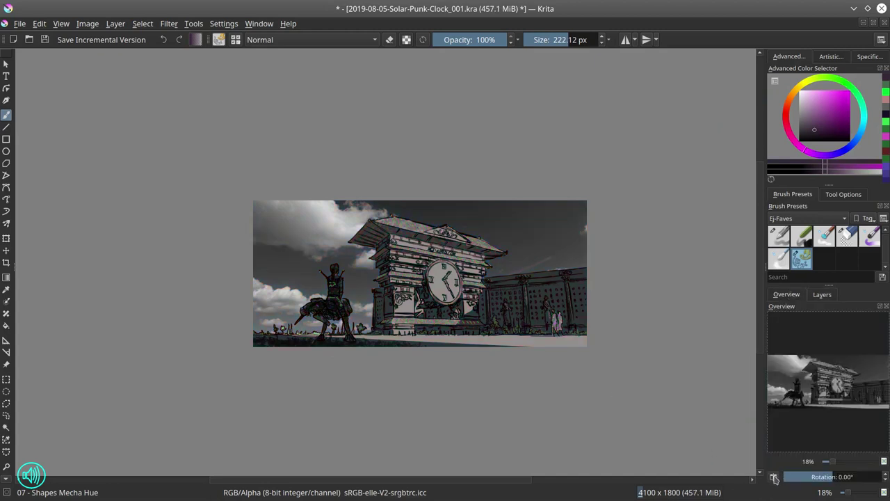
{"action": "left_click", "coordinate": [773, 478]}
{"action": "left_click", "coordinate": [773, 477]}
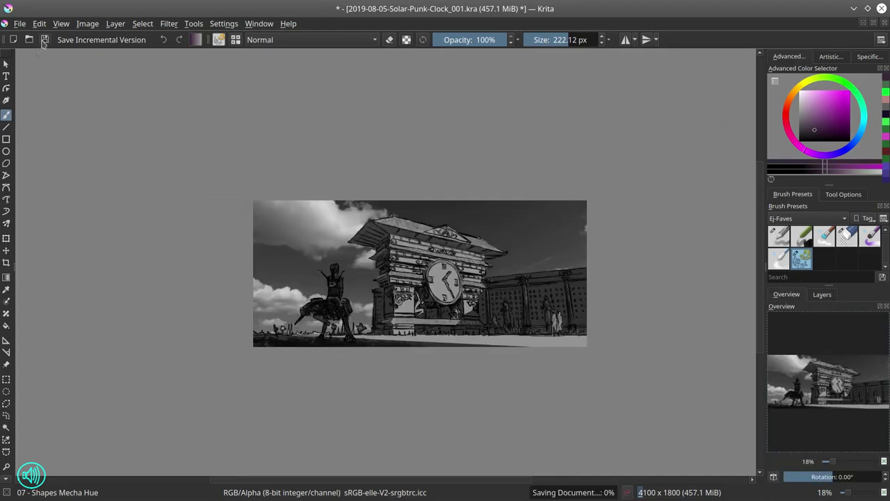
{"action": "left_click", "coordinate": [822, 294]}
{"action": "left_click", "coordinate": [772, 344]}
- Add a new layer above Layer 10 and paint purple texture on the mount's body with a 71.35 px brush
{"action": "scroll", "coordinate": [313, 372], "scroll_direction": "up", "scroll_amount": 1}
{"action": "scroll", "coordinate": [347, 292], "scroll_direction": "up", "scroll_amount": 2}
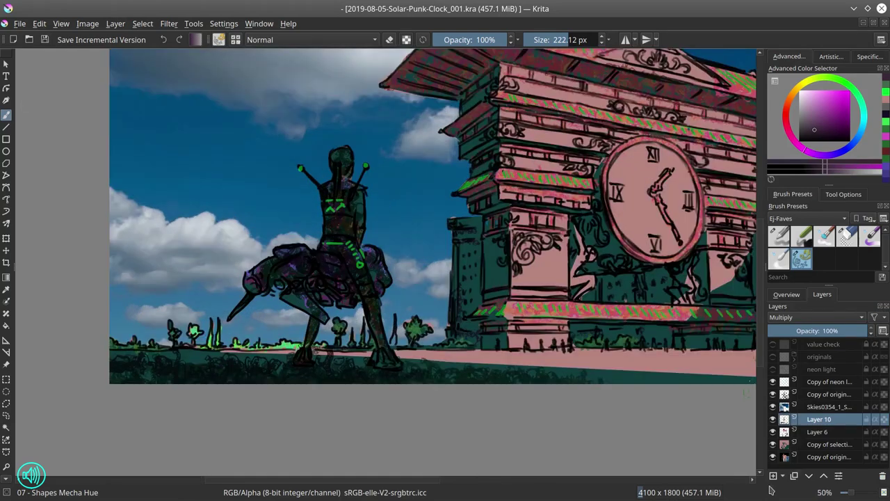
{"action": "left_click", "coordinate": [773, 476]}
{"action": "left_click", "coordinate": [825, 123]}
{"action": "left_click", "coordinate": [554, 40]}
{"action": "mouse_move", "coordinate": [278, 259]}
{"action": "left_mouse_down"}
{"action": "mouse_move", "coordinate": [339, 262]}
{"action": "mouse_move", "coordinate": [321, 270]}
{"action": "left_mouse_up"}
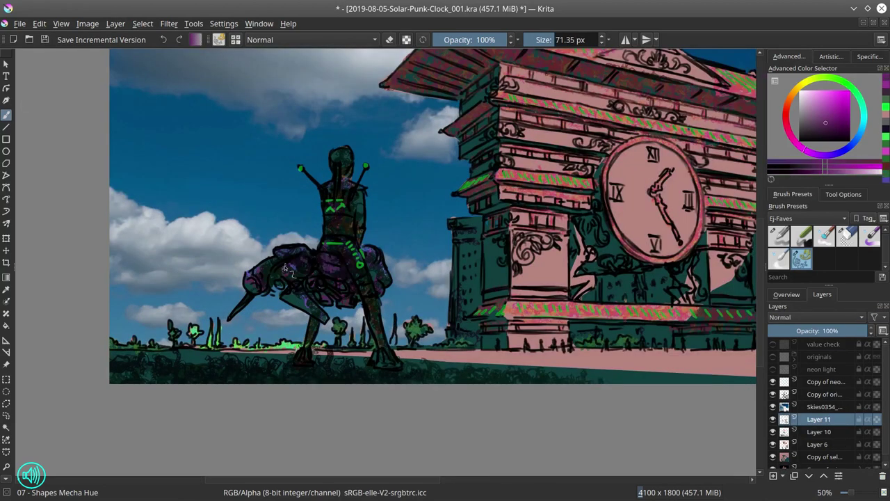
- Paint dark orange-brown texture on the rider's waist and arm and on the mount's legs
{"action": "left_click", "coordinate": [791, 95]}
{"action": "mouse_move", "coordinate": [344, 217]}
{"action": "left_mouse_down"}
{"action": "mouse_move", "coordinate": [329, 219]}
{"action": "mouse_move", "coordinate": [361, 231]}
{"action": "left_mouse_up"}
{"action": "left_click_drag", "start_coordinate": [368, 300], "coordinate": [385, 348]}
{"action": "left_click_drag", "start_coordinate": [313, 320], "coordinate": [307, 348]}
- Check the orange and purple additions in greyscale with the value check layer
{"action": "left_click", "coordinate": [773, 344]}
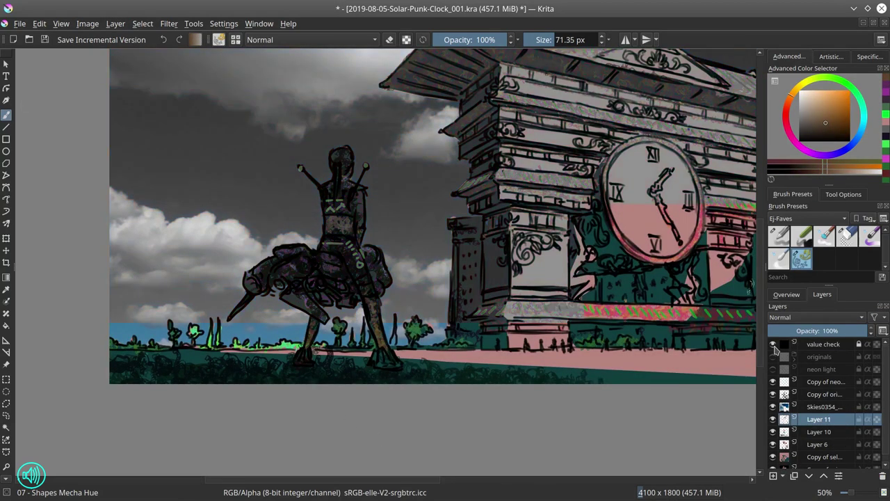
{"action": "scroll", "coordinate": [541, 254], "scroll_direction": "down", "scroll_amount": 2}
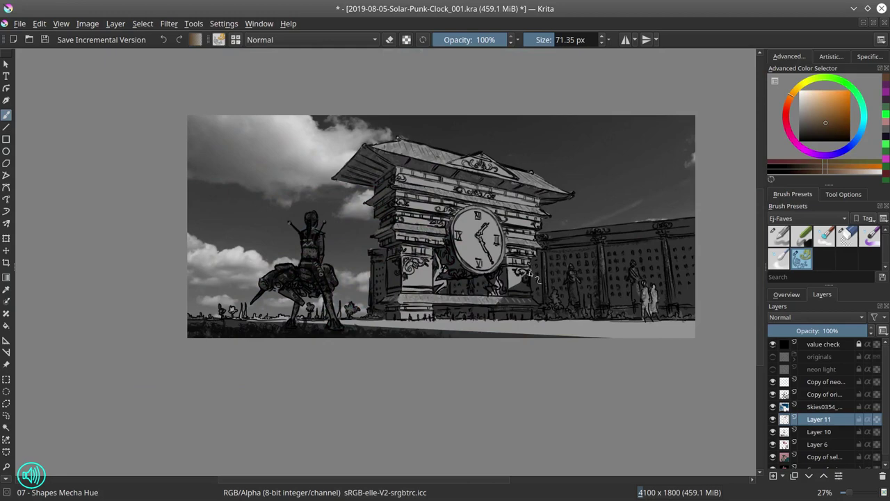
{"action": "left_click", "coordinate": [773, 344]}
- Duplicate the copied neon layer twice, moving the first duplicate into the originals group
{"action": "left_click", "coordinate": [826, 383]}
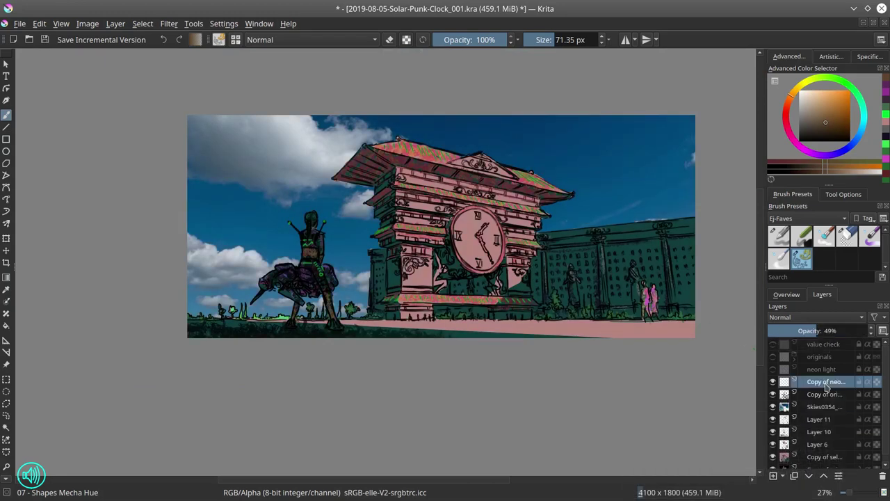
{"action": "right_click", "coordinate": [826, 385]}
{"action": "left_click", "coordinate": [754, 219]}
{"action": "left_click_drag", "start_coordinate": [820, 384], "coordinate": [809, 357]}
{"action": "left_click", "coordinate": [794, 360]}
{"action": "left_click", "coordinate": [818, 387]}
{"action": "right_click", "coordinate": [819, 385]}
{"action": "left_click", "coordinate": [755, 219]}
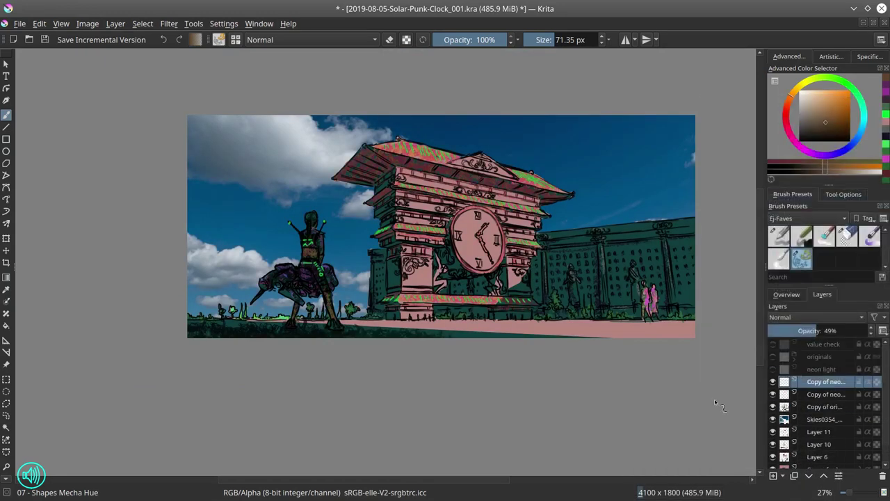
- Apply a Gaussian Blur of 37.03 px to the upper neon copy and set its blending mode to Color Dodge
{"action": "left_click", "coordinate": [166, 23]}
{"action": "mouse_move", "coordinate": [292, 82]}
{"action": "left_click", "coordinate": [409, 95]}
{"action": "left_click_drag", "start_coordinate": [139, 131], "coordinate": [167, 131]}
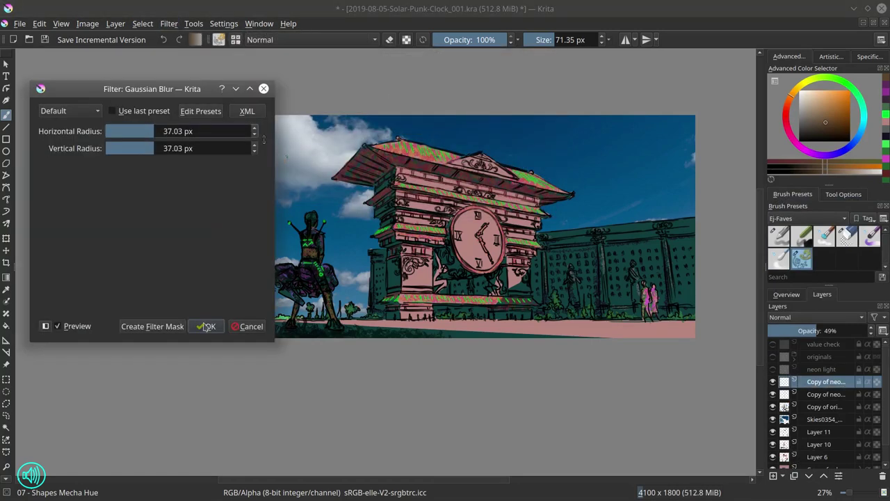
{"action": "left_click", "coordinate": [207, 326]}
{"action": "left_click", "coordinate": [813, 317]}
{"action": "left_click", "coordinate": [801, 331]}
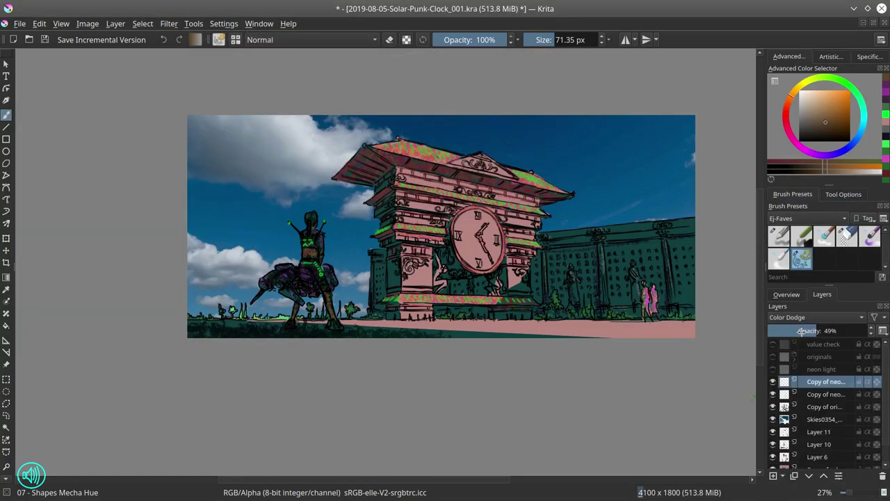
- Rename the two neon copies "neon light bludodge" and "neon light", and lock both layers
{"action": "double_click", "coordinate": [819, 381]}
{"action": "type", "text": "neon light bludodge"}
{"action": "key", "text": "Return"}
{"action": "left_click", "coordinate": [859, 382]}
{"action": "double_click", "coordinate": [830, 394]}
{"action": "type", "text": "neon light"}
{"action": "key", "text": "Return"}
{"action": "left_click", "coordinate": [859, 395]}
- Compare the picture with and without the neon light and value check layers, and save the document
{"action": "left_click", "coordinate": [772, 395]}
{"action": "left_click", "coordinate": [772, 394]}
{"action": "scroll", "coordinate": [774, 396], "scroll_direction": "down", "scroll_amount": 2}
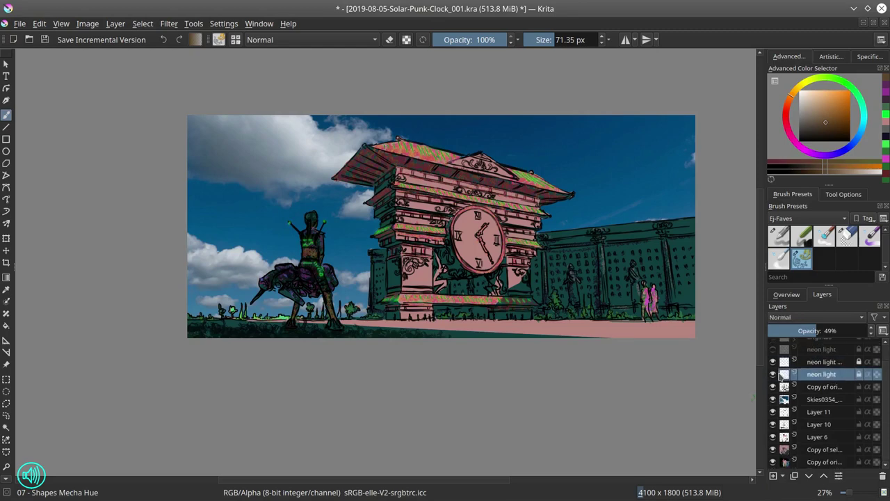
{"action": "scroll", "coordinate": [773, 390], "scroll_direction": "up", "scroll_amount": 2}
{"action": "left_click", "coordinate": [773, 345]}
{"action": "left_click", "coordinate": [773, 344]}
{"action": "scroll", "coordinate": [618, 387], "scroll_direction": "down", "scroll_amount": 3}
{"action": "left_click", "coordinate": [46, 40]}
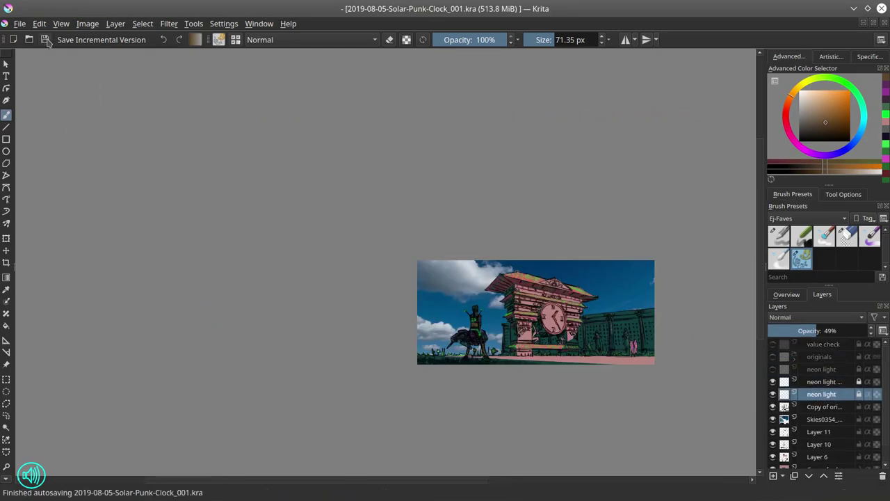
- Try an imported TexturesCom image as a layer above Layer 11 and delete it
{"action": "left_click", "coordinate": [821, 431]}
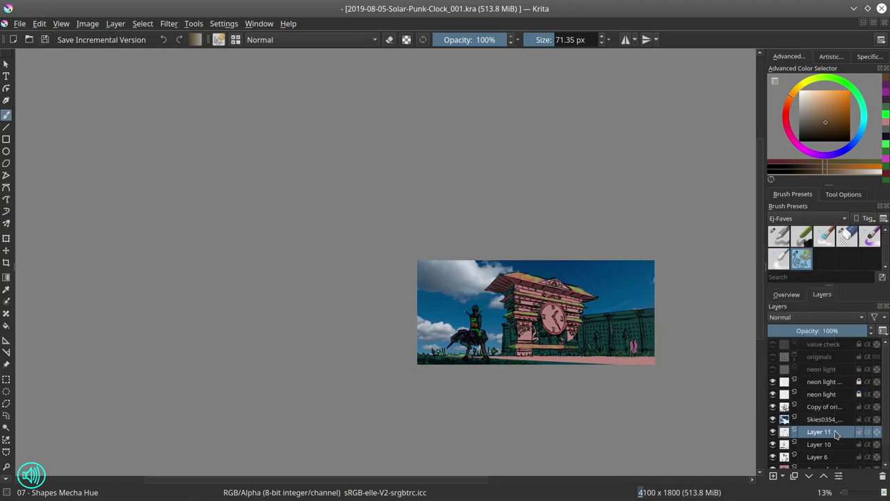
{"action": "left_click", "coordinate": [117, 25]}
{"action": "mouse_move", "coordinate": [146, 96]}
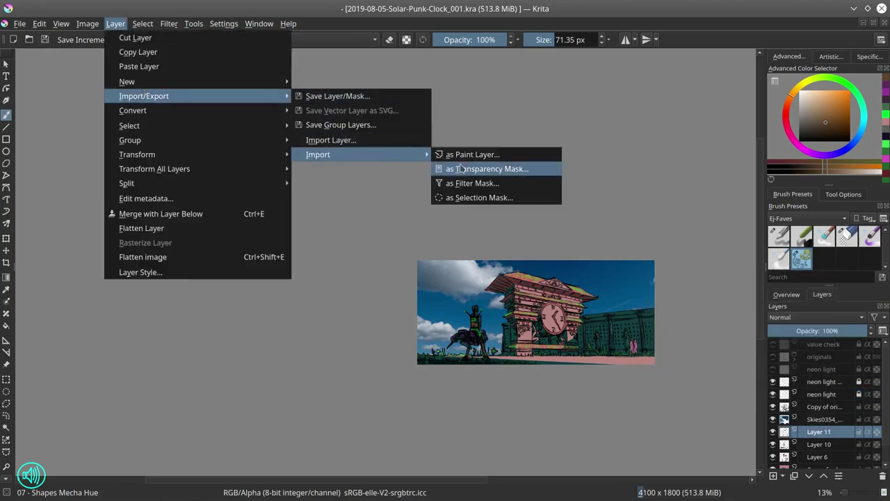
{"action": "left_click", "coordinate": [350, 139]}
{"action": "double_click", "coordinate": [422, 276]}
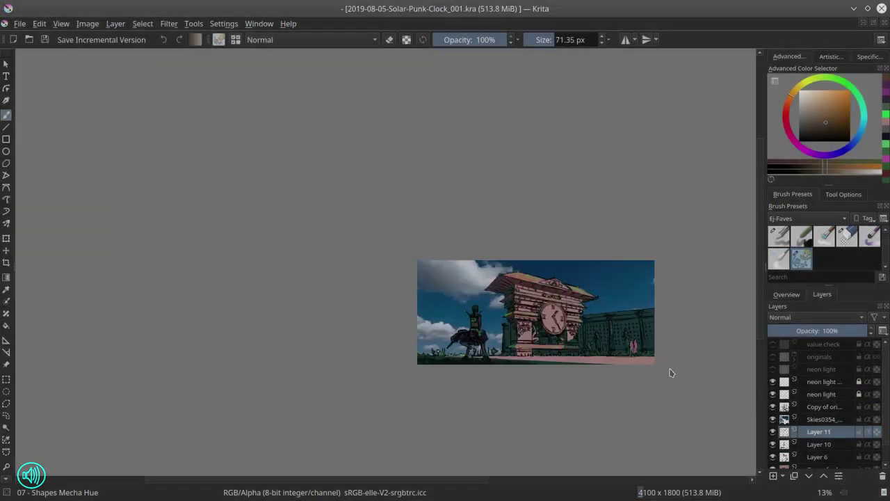
{"action": "left_click", "coordinate": [773, 419]}
{"action": "left_click", "coordinate": [772, 419]}
{"action": "key", "text": "ctrl+t"}
{"action": "left_click", "coordinate": [882, 476]}
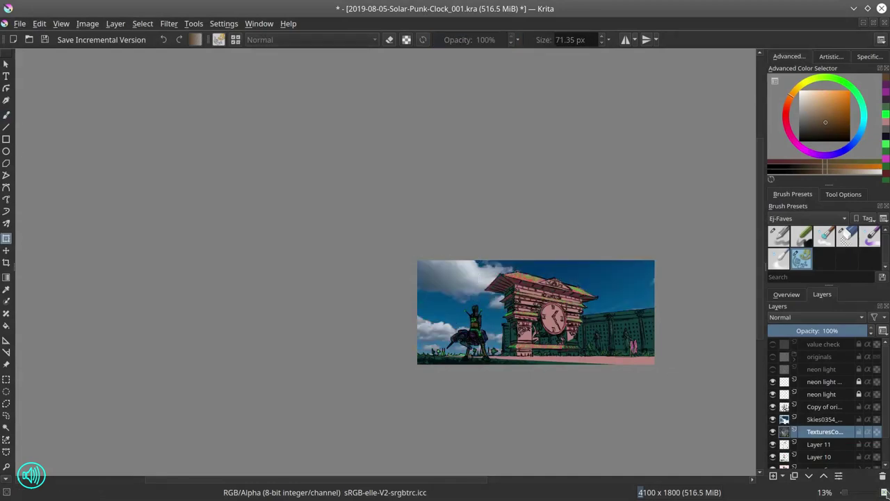
- Import the fighter pilot image from the References-04-PhotobashOrg folder above Layer 11 and move it over the clock gate and ground
{"action": "left_click", "coordinate": [117, 26]}
{"action": "mouse_move", "coordinate": [146, 96]}
{"action": "left_click", "coordinate": [340, 144]}
{"action": "left_click", "coordinate": [337, 101]}
{"action": "left_click", "coordinate": [338, 101]}
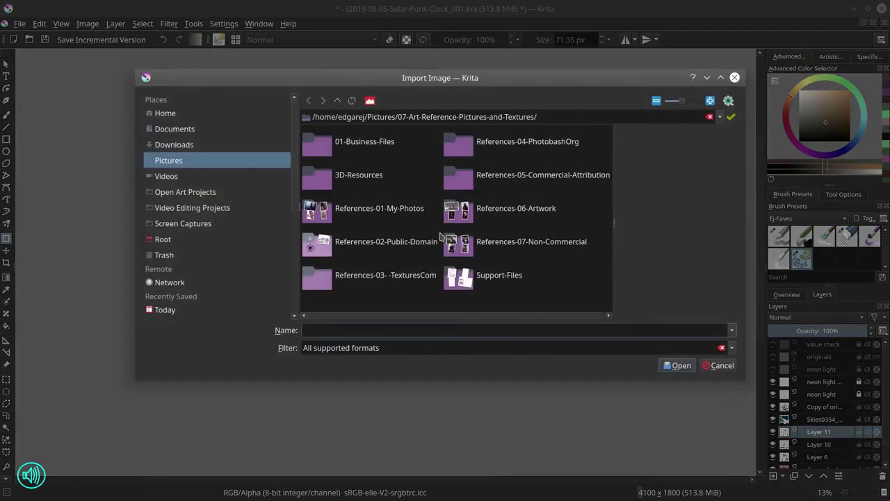
{"action": "double_click", "coordinate": [467, 144]}
{"action": "double_click", "coordinate": [358, 276]}
{"action": "left_click", "coordinate": [581, 276]}
{"action": "left_click", "coordinate": [677, 366]}
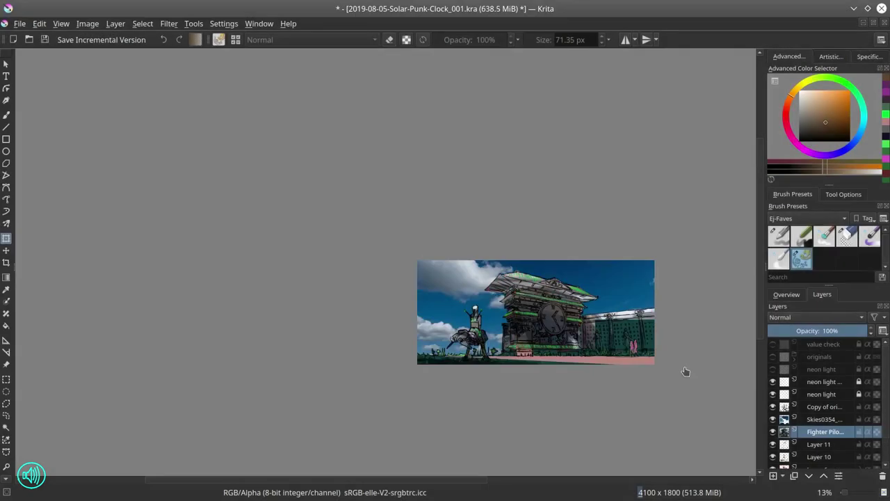
{"action": "key", "text": "t"}
{"action": "left_click_drag", "start_coordinate": [465, 386], "coordinate": [616, 413]}
- Show the sky selection layer in the originals group and select its empty cut-out area with the Contiguous Selection tool
{"action": "left_click", "coordinate": [772, 357]}
{"action": "left_click", "coordinate": [794, 359]}
{"action": "left_click", "coordinate": [772, 382]}
{"action": "left_click", "coordinate": [824, 381]}
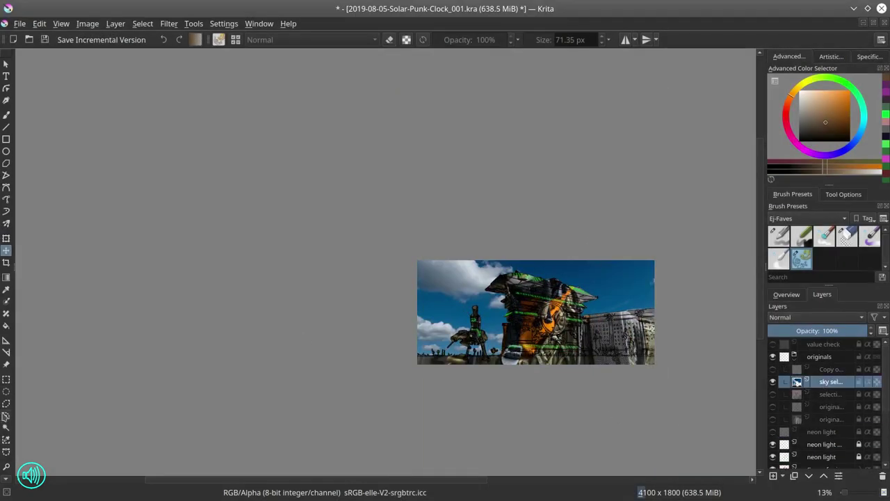
{"action": "left_click", "coordinate": [5, 427]}
{"action": "left_click", "coordinate": [571, 352]}
- Hide all visible layers below the originals group so only the sky selection layer shows, and select its empty cut-out area
{"action": "scroll", "coordinate": [774, 404], "scroll_direction": "down", "scroll_amount": 2}
{"action": "left_click", "coordinate": [772, 392]}
{"action": "left_click", "coordinate": [773, 405]}
{"action": "left_click", "coordinate": [772, 417]}
{"action": "left_click", "coordinate": [772, 430]}
{"action": "left_click", "coordinate": [773, 442]}
{"action": "left_click", "coordinate": [772, 455]}
{"action": "scroll", "coordinate": [774, 456], "scroll_direction": "down", "scroll_amount": 2}
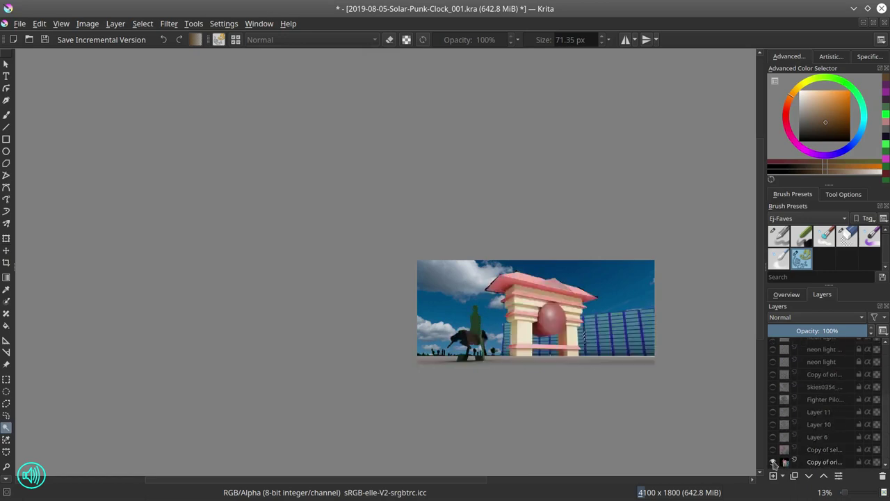
{"action": "left_click", "coordinate": [772, 462]}
{"action": "left_click_drag", "start_coordinate": [885, 420], "coordinate": [885, 370]}
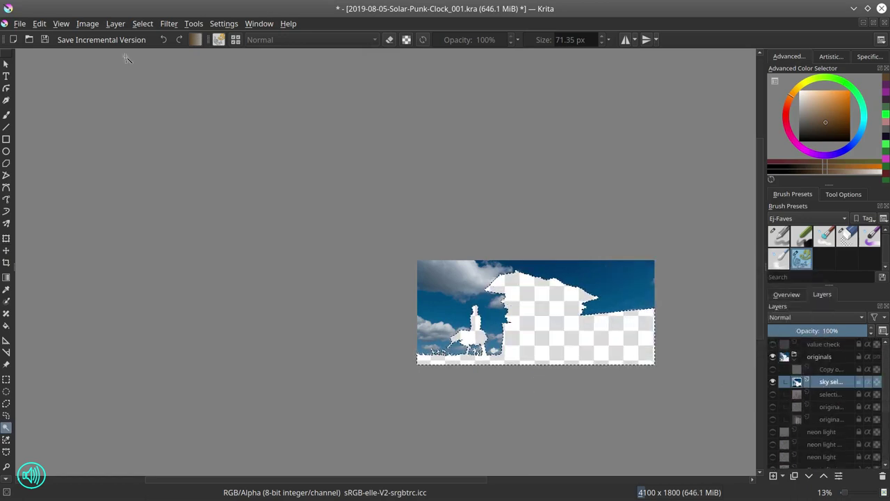
- Invert the selection so it covers the sky area, and hide the originals group
{"action": "left_click", "coordinate": [142, 23]}
{"action": "left_click", "coordinate": [164, 78]}
{"action": "left_click", "coordinate": [772, 357]}
{"action": "left_click_drag", "start_coordinate": [886, 402], "coordinate": [889, 434]}
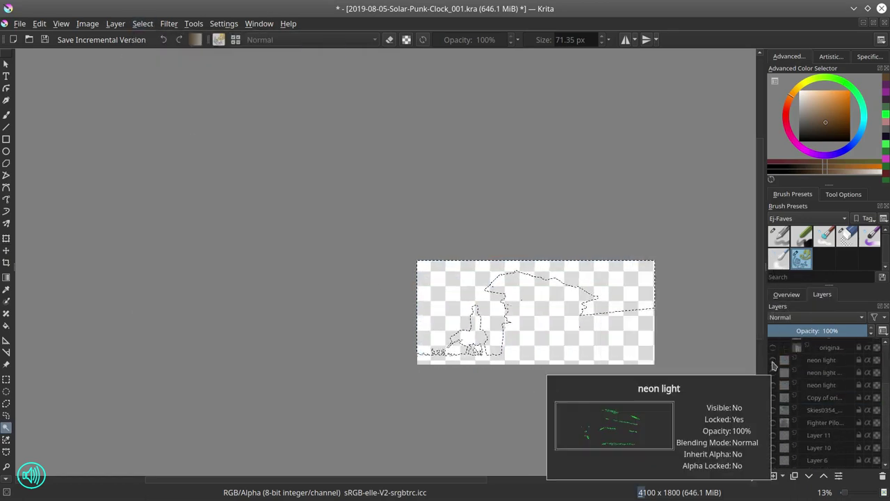
- Show the line art copy and move the Color Dodge neon light layer above the other neon light layers
{"action": "scroll", "coordinate": [806, 390], "scroll_direction": "up", "scroll_amount": 2}
{"action": "mouse_move", "coordinate": [798, 359]}
{"action": "scroll", "coordinate": [797, 359], "scroll_direction": "down", "scroll_amount": 2}
{"action": "left_click", "coordinate": [774, 402]}
{"action": "left_click", "coordinate": [819, 390]}
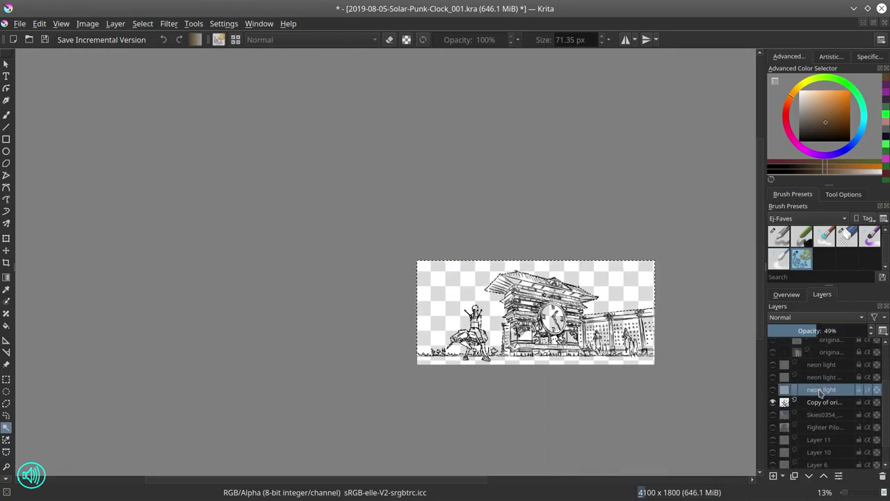
{"action": "left_click", "coordinate": [842, 378]}
{"action": "left_click", "coordinate": [824, 477]}
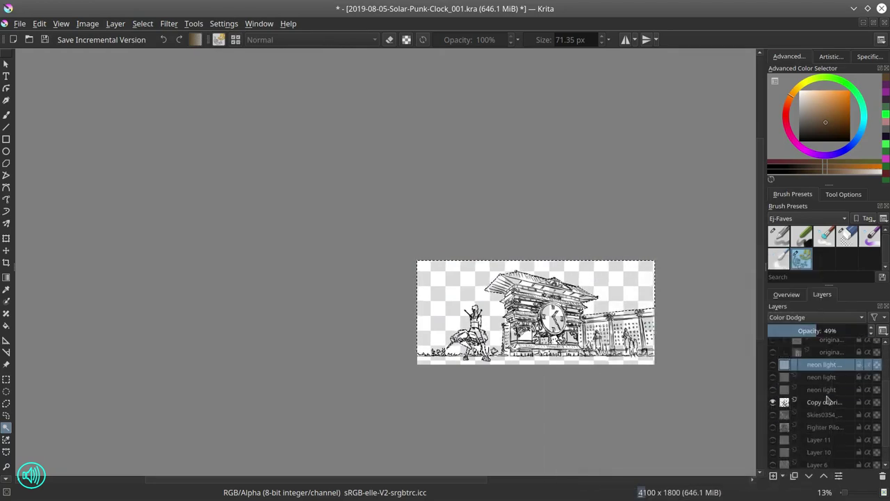
- Show the lowest neon light layer, the Skies photo and the fighter pilot image, and clear the selection
{"action": "left_click", "coordinate": [774, 391]}
{"action": "left_click", "coordinate": [773, 415]}
{"action": "left_click", "coordinate": [773, 427]}
{"action": "left_click", "coordinate": [142, 22]}
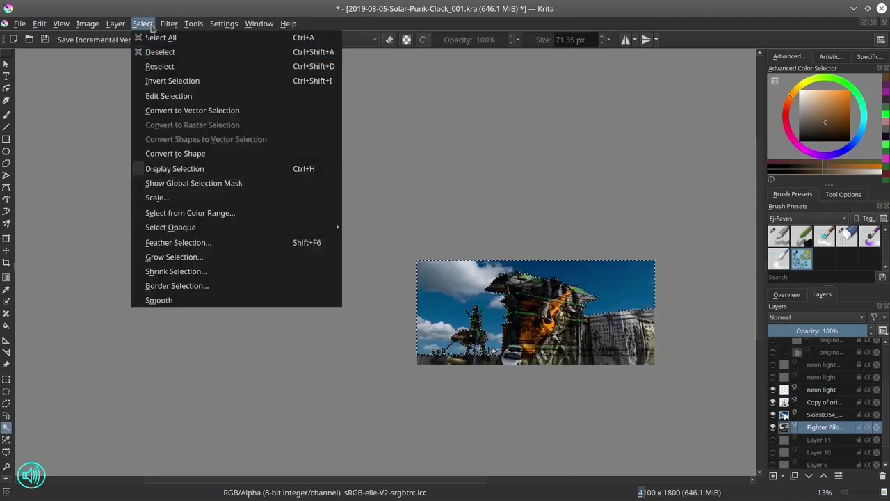
{"action": "left_click", "coordinate": [146, 51]}
- Show the selection layer in the originals group, select its pink areas, and hide the group
{"action": "scroll", "coordinate": [775, 458], "scroll_direction": "down", "scroll_amount": 1}
{"action": "scroll", "coordinate": [786, 377], "scroll_direction": "up", "scroll_amount": 3}
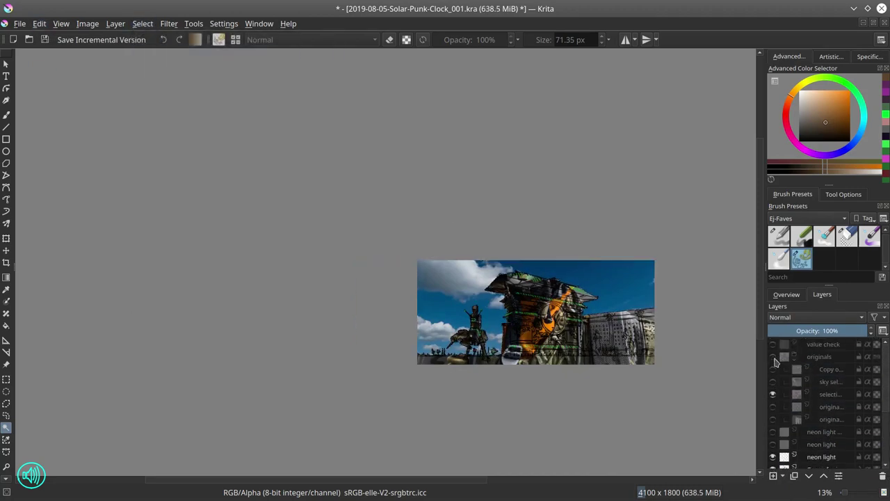
{"action": "left_click", "coordinate": [773, 357]}
{"action": "scroll", "coordinate": [463, 289], "scroll_direction": "up", "scroll_amount": 5}
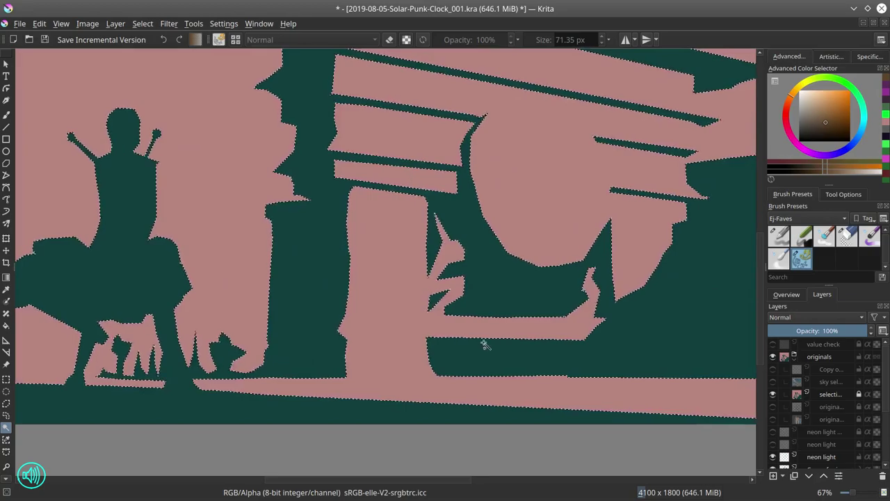
{"action": "scroll", "coordinate": [484, 345], "scroll_direction": "down", "scroll_amount": 3}
{"action": "left_click_drag", "start_coordinate": [441, 352], "coordinate": [473, 357]}
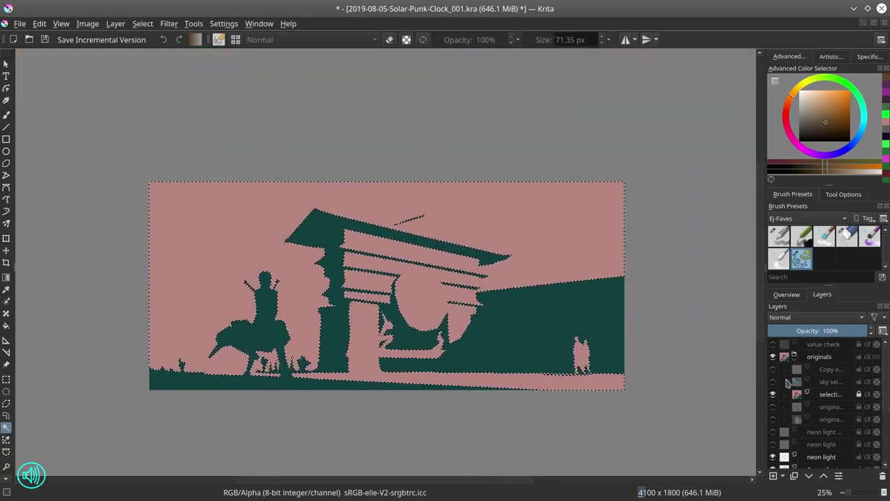
{"action": "left_click", "coordinate": [772, 357]}
{"action": "left_click_drag", "start_coordinate": [886, 397], "coordinate": [888, 460]}
{"action": "left_click", "coordinate": [168, 23]}
{"action": "mouse_move", "coordinate": [244, 62]}
{"action": "left_click", "coordinate": [449, 194]}
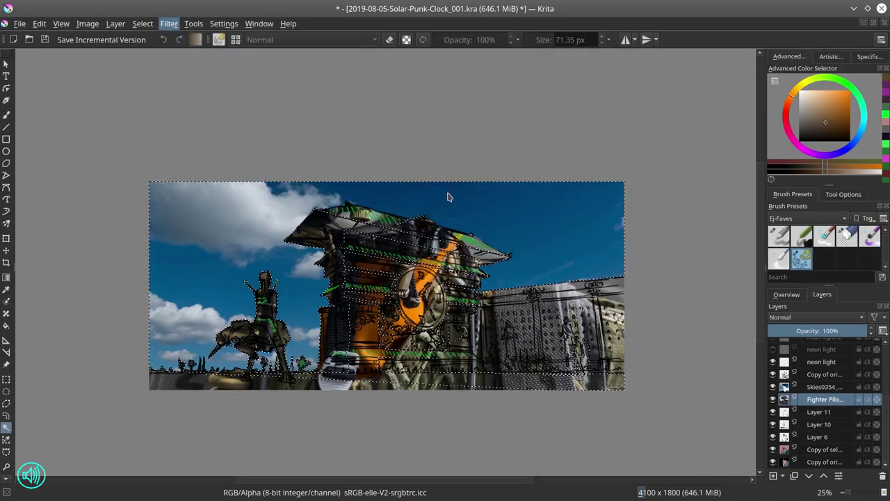
{"action": "left_click_drag", "start_coordinate": [146, 212], "coordinate": [157, 229]}
{"action": "left_click", "coordinate": [246, 327]}
- Invert the selection, darken the fighter pilot image there with a Color Adjustment curve of input 128 and output 77, and deselect
{"action": "left_click", "coordinate": [142, 23]}
{"action": "left_click", "coordinate": [147, 81]}
{"action": "left_click", "coordinate": [169, 24]}
{"action": "mouse_move", "coordinate": [185, 53]}
{"action": "left_click", "coordinate": [464, 204]}
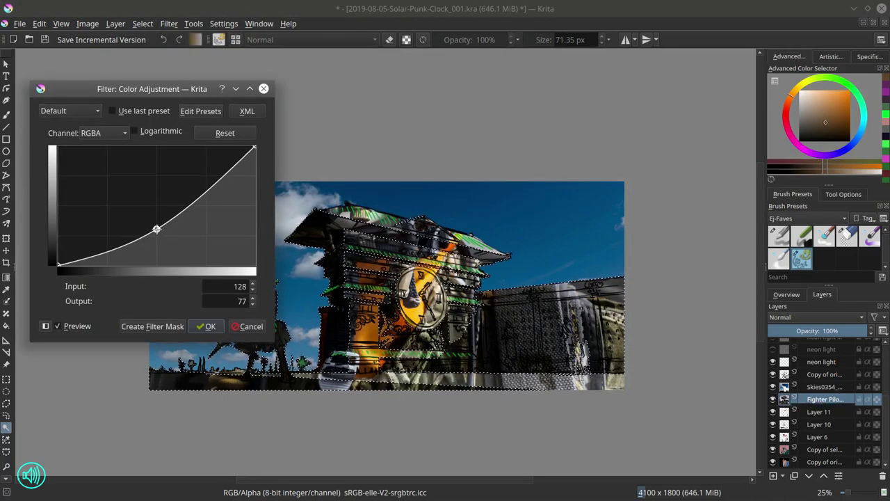
{"action": "left_click", "coordinate": [205, 326]}
{"action": "left_click", "coordinate": [142, 23]}
{"action": "left_click", "coordinate": [151, 52]}
- Reduce the fighter pilot layer's opacity to 50% and compare the picture with the value check layer on and off
{"action": "scroll", "coordinate": [693, 367], "scroll_direction": "down", "scroll_amount": 1}
{"action": "left_click", "coordinate": [801, 329]}
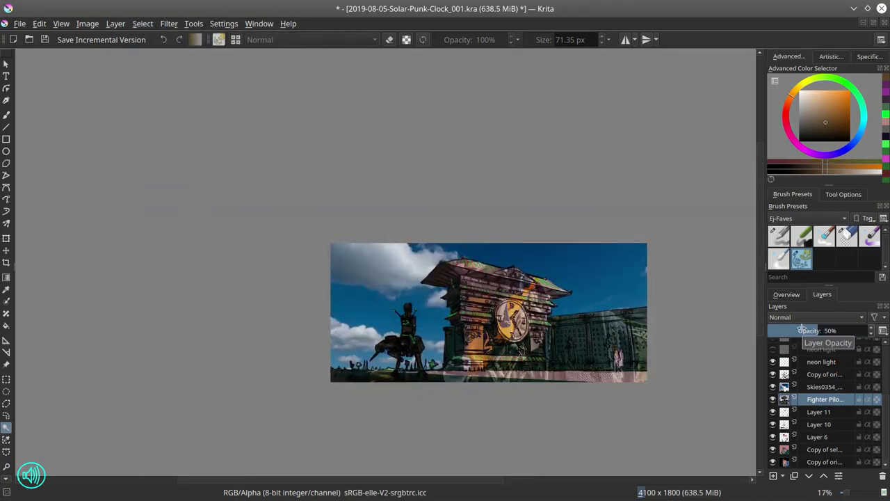
{"action": "scroll", "coordinate": [800, 385], "scroll_direction": "up", "scroll_amount": 3}
{"action": "left_click", "coordinate": [771, 346]}
{"action": "left_click", "coordinate": [772, 346]}
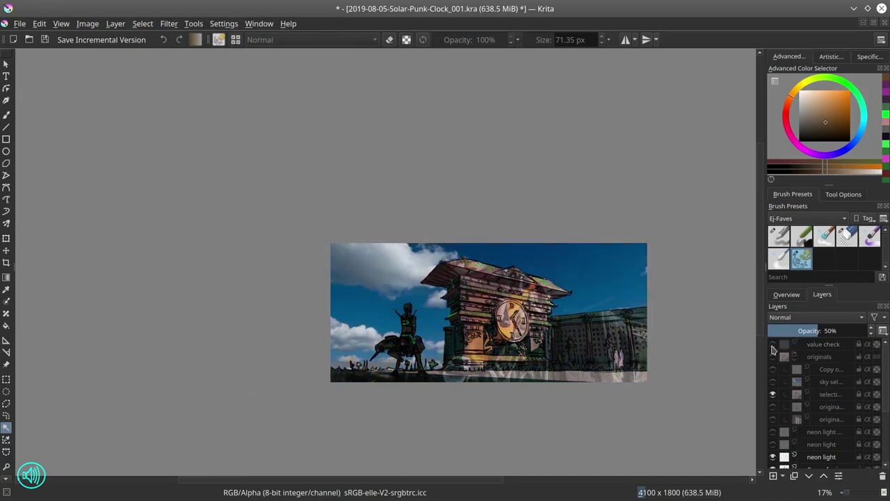
- Add a layer named "color dodge" above the fighter pilot image, set its blending mode to Color Dodge, and save the document
{"action": "scroll", "coordinate": [807, 434], "scroll_direction": "down", "scroll_amount": 3}
{"action": "left_click", "coordinate": [773, 475]}
{"action": "double_click", "coordinate": [818, 400]}
{"action": "type", "text": "color dodge"}
{"action": "key", "text": "Return"}
{"action": "left_click", "coordinate": [814, 317]}
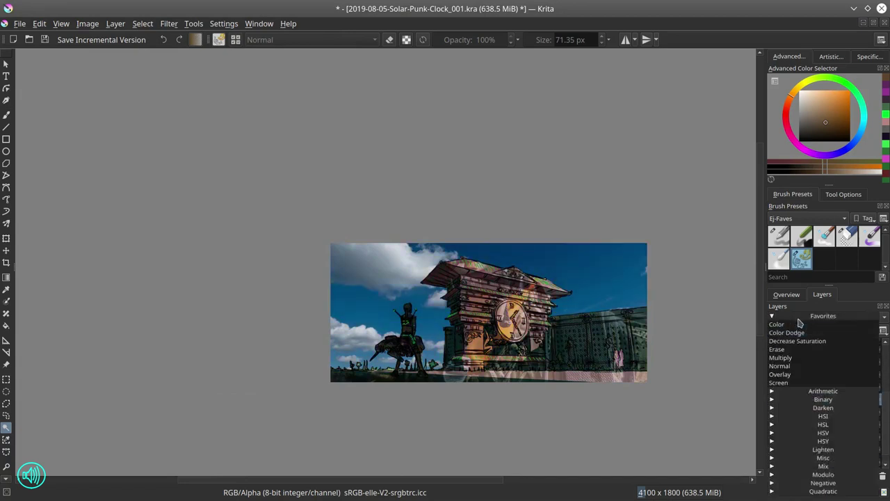
{"action": "left_click", "coordinate": [800, 332]}
{"action": "left_click", "coordinate": [46, 42]}
- Add a layer below color dodge and paint the gate's roof and ledges red with the Chalk Details brush
{"action": "left_click", "coordinate": [801, 237]}
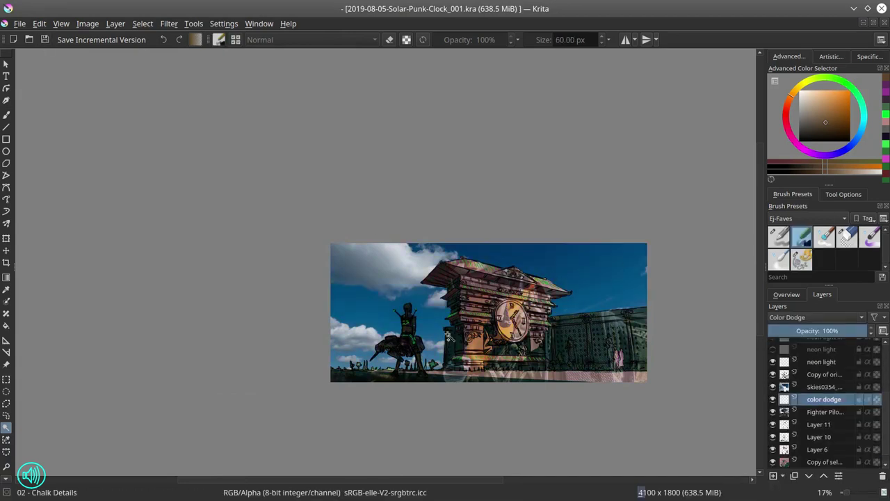
{"action": "left_click", "coordinate": [774, 477]}
{"action": "left_click", "coordinate": [808, 476]}
{"action": "left_click", "coordinate": [786, 112]}
{"action": "left_click", "coordinate": [837, 109]}
{"action": "key", "text": "b"}
{"action": "left_click_drag", "start_coordinate": [459, 264], "coordinate": [557, 288]}
{"action": "scroll", "coordinate": [549, 317], "scroll_direction": "up", "scroll_amount": 3}
{"action": "key", "text": "bracketleft"}
{"action": "key", "text": "bracketleft"}
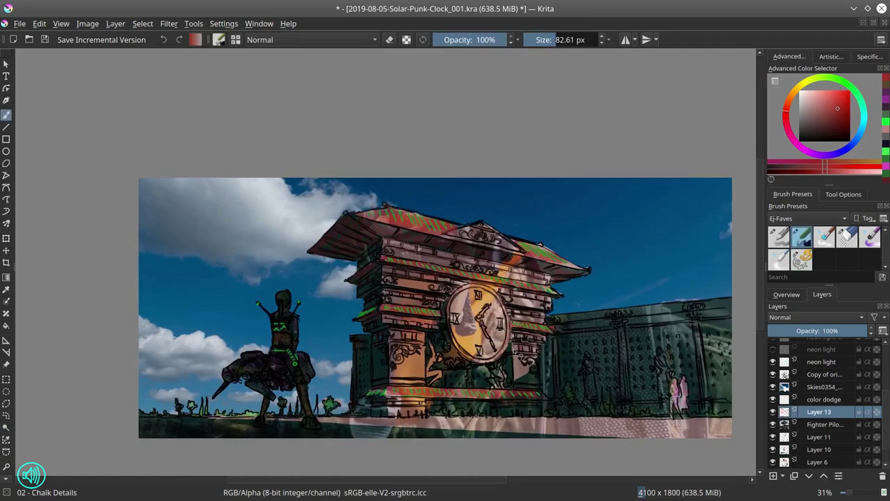
{"action": "left_click", "coordinate": [840, 103]}
{"action": "left_click_drag", "start_coordinate": [449, 236], "coordinate": [422, 231]}
{"action": "left_click", "coordinate": [523, 311], "text": "ctrl"}
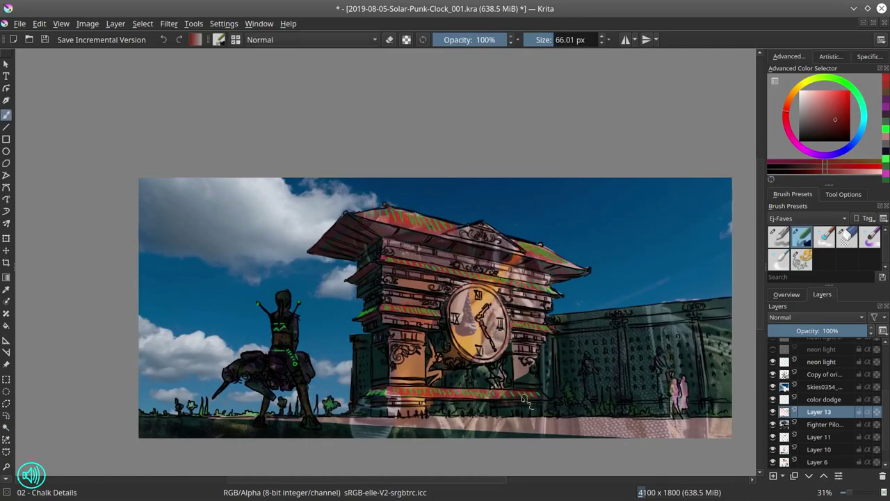
- Paint muted red light over the gate's upper walls and pillars on the color dodge layer with a brush of about 175 px
{"action": "left_click", "coordinate": [818, 119]}
{"action": "left_click", "coordinate": [824, 400]}
{"action": "left_click", "coordinate": [564, 40]}
{"action": "left_click_drag", "start_coordinate": [393, 263], "coordinate": [438, 277]}
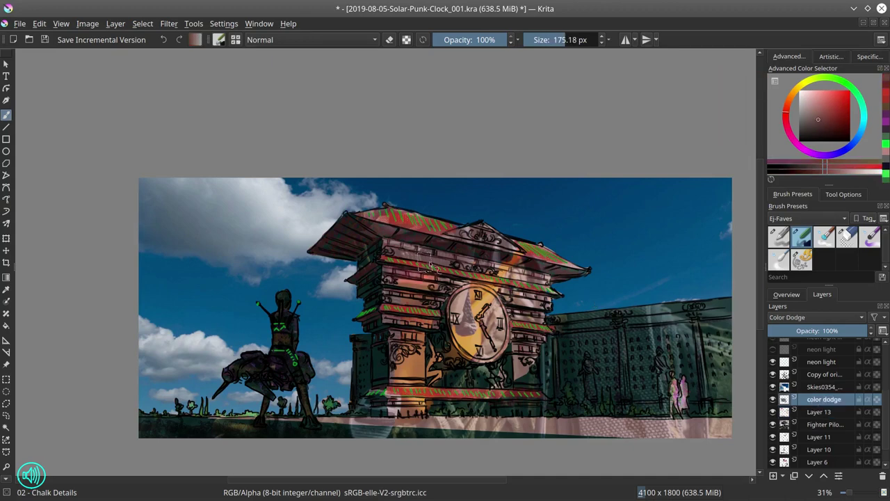
{"action": "left_click_drag", "start_coordinate": [397, 248], "coordinate": [467, 265]}
{"action": "left_click_drag", "start_coordinate": [402, 337], "coordinate": [402, 373]}
{"action": "left_click_drag", "start_coordinate": [522, 343], "coordinate": [522, 373]}
{"action": "left_click_drag", "start_coordinate": [511, 272], "coordinate": [490, 264]}
- Return to Layer 13, sample red from the gate, and touch up the red trim with a brush of about 37 px
{"action": "key", "text": "Page_Down"}
{"action": "left_click", "coordinate": [418, 257], "text": "ctrl"}
{"action": "key", "text": "bracketleft"}
{"action": "key", "text": "bracketleft"}
{"action": "key", "text": "bracketleft"}
{"action": "key", "text": "bracketleft"}
{"action": "key", "text": "bracketleft"}
{"action": "key", "text": "bracketleft"}
{"action": "key", "text": "bracketleft"}
{"action": "key", "text": "bracketleft"}
{"action": "key", "text": "bracketleft"}
{"action": "key", "text": "bracketleft"}
{"action": "key", "text": "bracketleft"}
{"action": "key", "text": "bracketleft"}
{"action": "key", "text": "bracketleft"}
{"action": "key", "text": "bracketleft"}
{"action": "key", "text": "bracketleft"}
{"action": "key", "text": "bracketleft"}
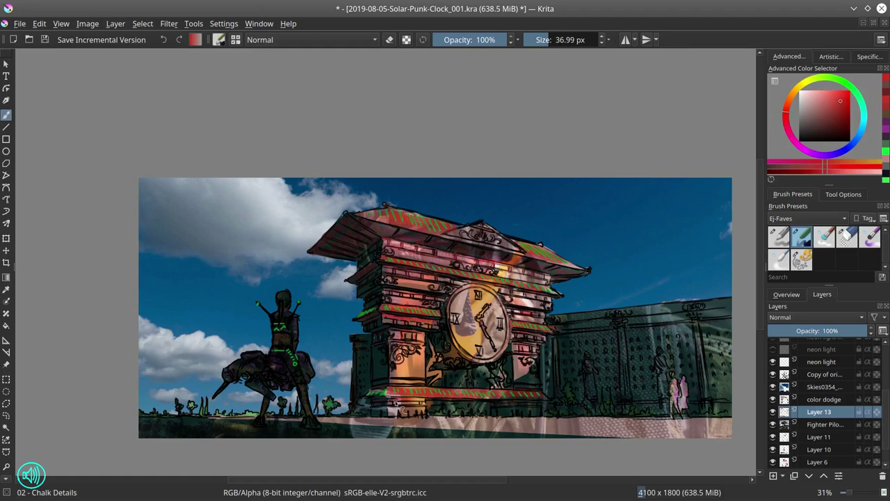
- Sample dark teal from the wall and darken the shaded area beneath the gate's roof with a brush of about 107 px
{"action": "left_click", "coordinate": [597, 360], "text": "ctrl"}
{"action": "key", "text": "bracketright"}
{"action": "key", "text": "bracketright"}
{"action": "key", "text": "bracketright"}
{"action": "key", "text": "bracketright"}
{"action": "key", "text": "bracketright"}
{"action": "key", "text": "bracketright"}
{"action": "key", "text": "bracketright"}
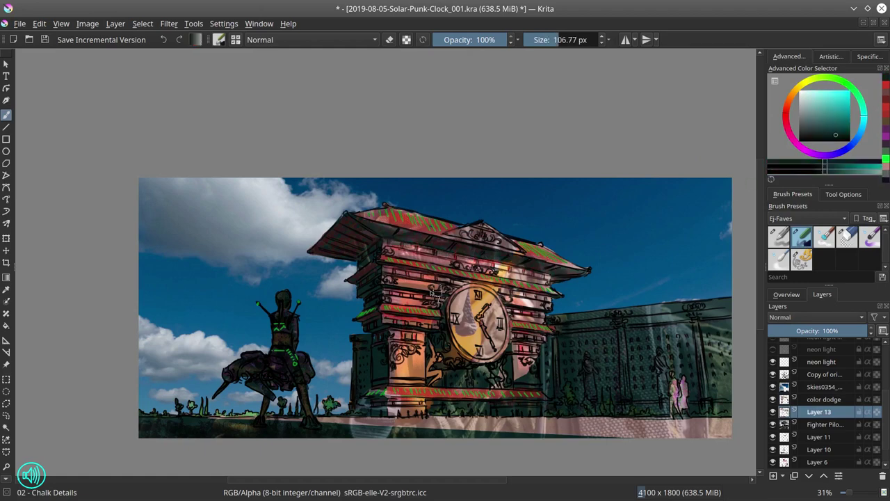
- Check the painted gate in grayscale using the value check layer, and save the document
{"action": "scroll", "coordinate": [820, 403], "scroll_direction": "up", "scroll_amount": 5}
{"action": "left_click", "coordinate": [773, 344]}
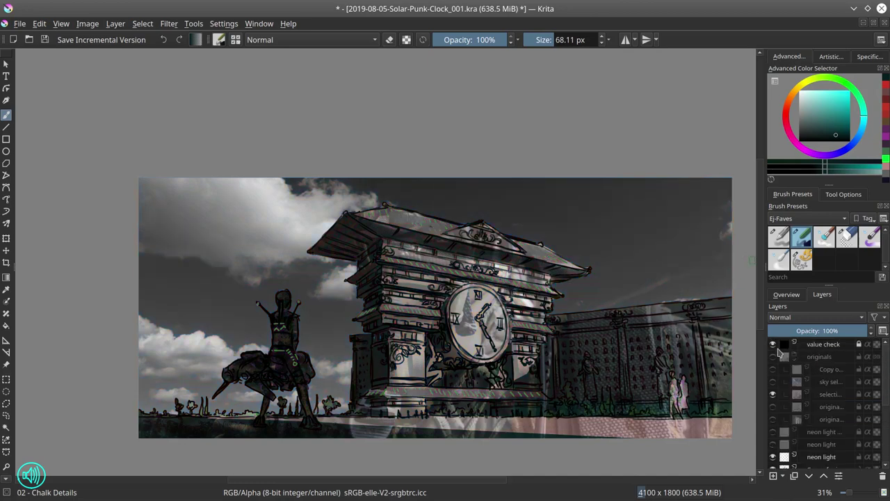
{"action": "left_click", "coordinate": [45, 39]}
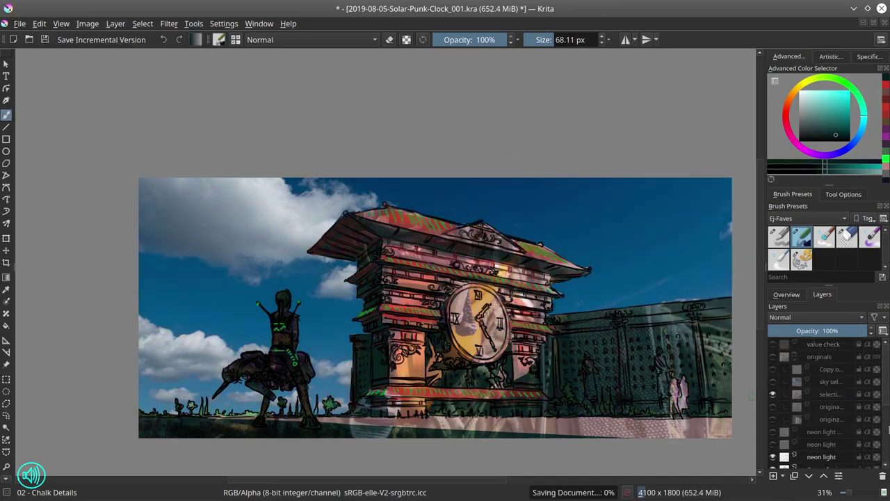
- Lower the Skies photo layer's saturation to -30 with the HSV/HSL Adjustment filter
{"action": "left_click_drag", "start_coordinate": [887, 398], "coordinate": [888, 420]}
{"action": "left_click", "coordinate": [825, 385]}
{"action": "left_click", "coordinate": [169, 24]}
{"action": "mouse_move", "coordinate": [185, 53]}
{"action": "left_click", "coordinate": [411, 153]}
{"action": "left_click_drag", "start_coordinate": [153, 168], "coordinate": [133, 168]}
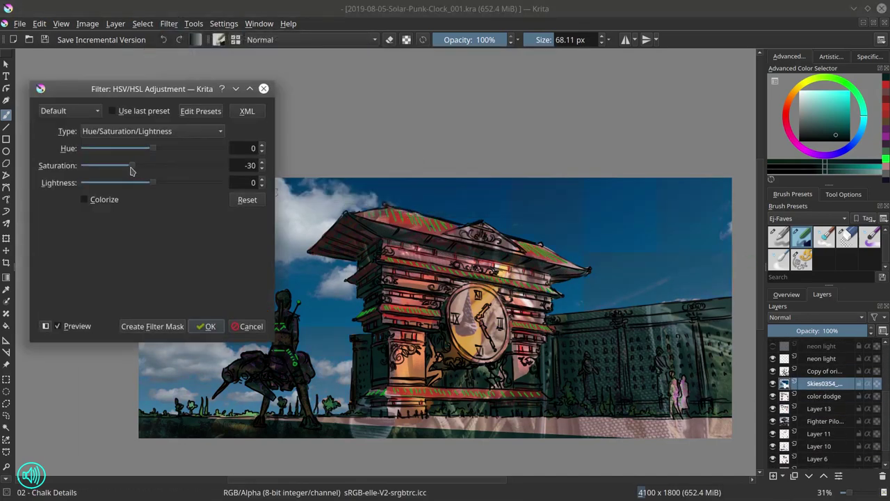
{"action": "left_click", "coordinate": [207, 325]}
- Compare the desaturated sky with and without the value check layer, and save the document
{"action": "scroll", "coordinate": [626, 389], "scroll_direction": "down", "scroll_amount": 3}
{"action": "scroll", "coordinate": [888, 415], "scroll_direction": "up", "scroll_amount": 3}
{"action": "left_click", "coordinate": [772, 344]}
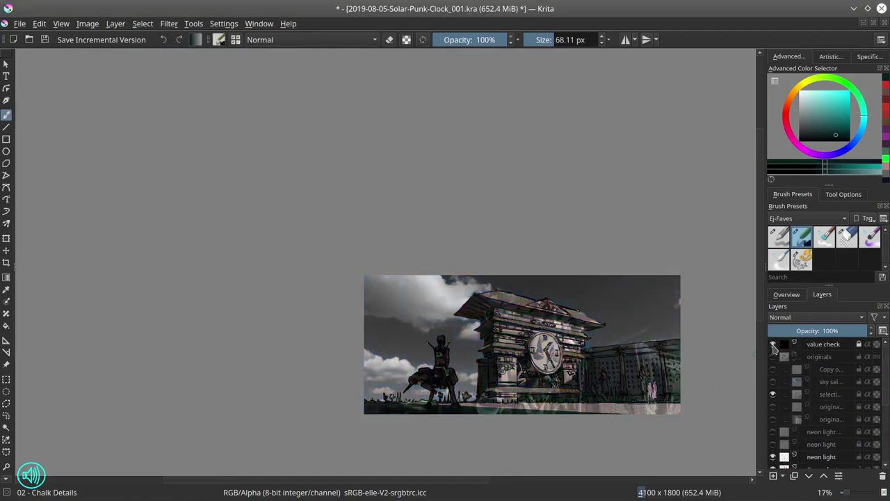
{"action": "left_click", "coordinate": [773, 344]}
{"action": "left_click", "coordinate": [19, 24]}
{"action": "left_click", "coordinate": [28, 79]}
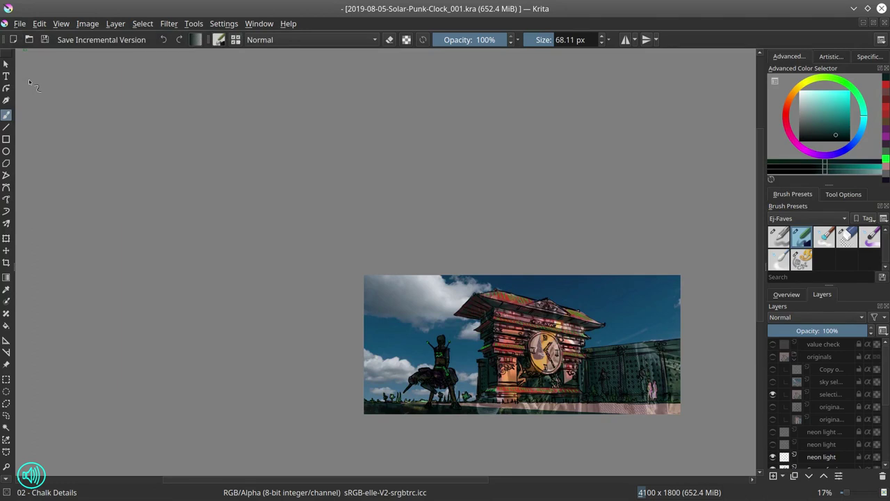
- Save an incremental version of the document and merge the layers from the lowest neon light down to the bottom copy into one
{"action": "scroll", "coordinate": [888, 397], "scroll_direction": "down", "scroll_amount": 10}
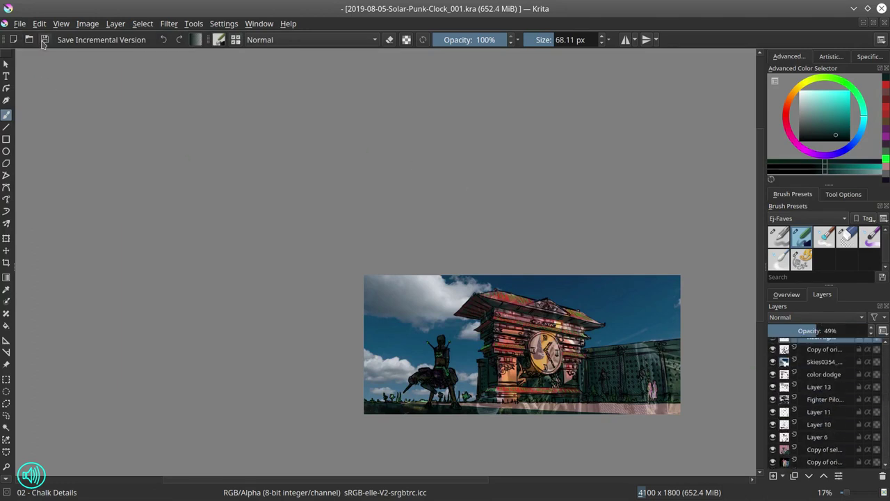
{"action": "left_click", "coordinate": [70, 42]}
{"action": "mouse_move", "coordinate": [887, 441]}
{"action": "left_mouse_down"}
{"action": "mouse_move", "coordinate": [886, 409]}
{"action": "mouse_move", "coordinate": [887, 445]}
{"action": "left_mouse_up"}
{"action": "left_click", "coordinate": [828, 463], "text": "shift"}
{"action": "right_click", "coordinate": [826, 464]}
{"action": "left_click", "coordinate": [780, 402]}
{"action": "left_click", "coordinate": [885, 457]}
- Save the document and blend the clouds and sky on the merged layer with the Blender Textured Soft brush at about 49 to 143 px
{"action": "left_click", "coordinate": [824, 237]}
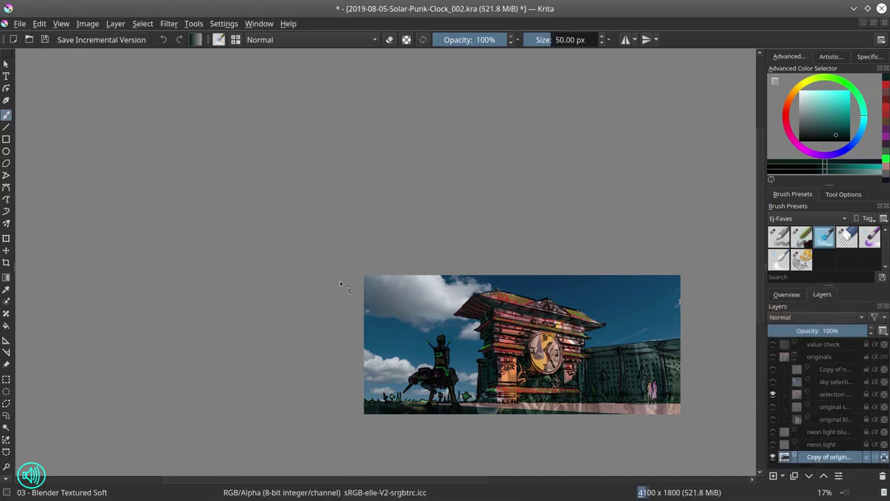
{"action": "left_click", "coordinate": [47, 41]}
{"action": "mouse_move", "coordinate": [402, 326]}
{"action": "left_mouse_down"}
{"action": "mouse_move", "coordinate": [413, 299]}
{"action": "mouse_move", "coordinate": [251, 225]}
{"action": "left_mouse_up"}
{"action": "left_click_drag", "start_coordinate": [201, 198], "coordinate": [243, 197]}
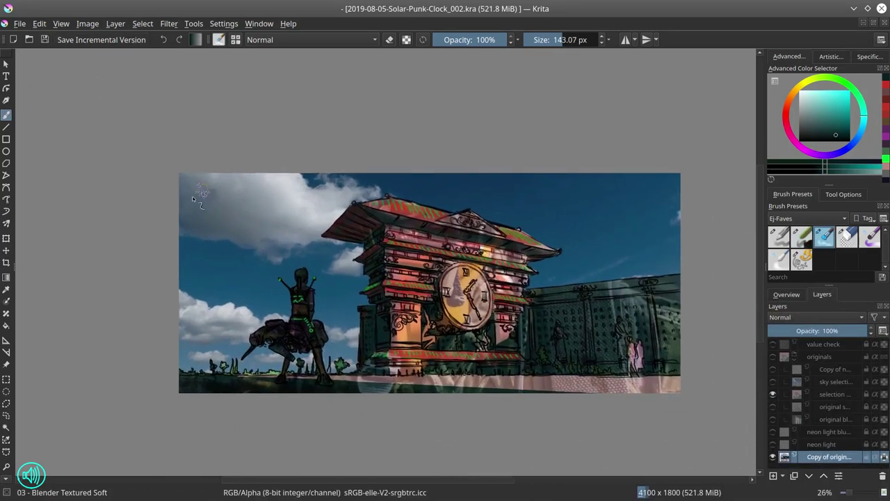
{"action": "left_click_drag", "start_coordinate": [195, 223], "coordinate": [204, 233]}
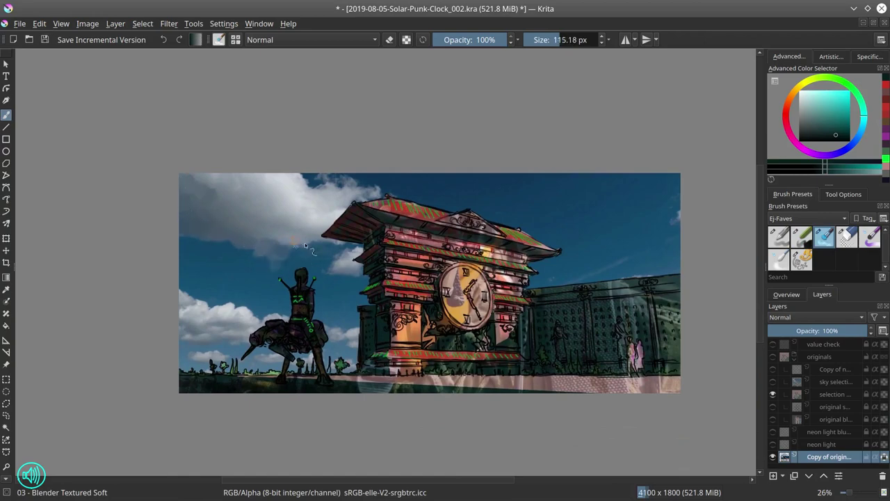
{"action": "key", "text": "bracketleft"}
{"action": "key", "text": "bracketleft"}
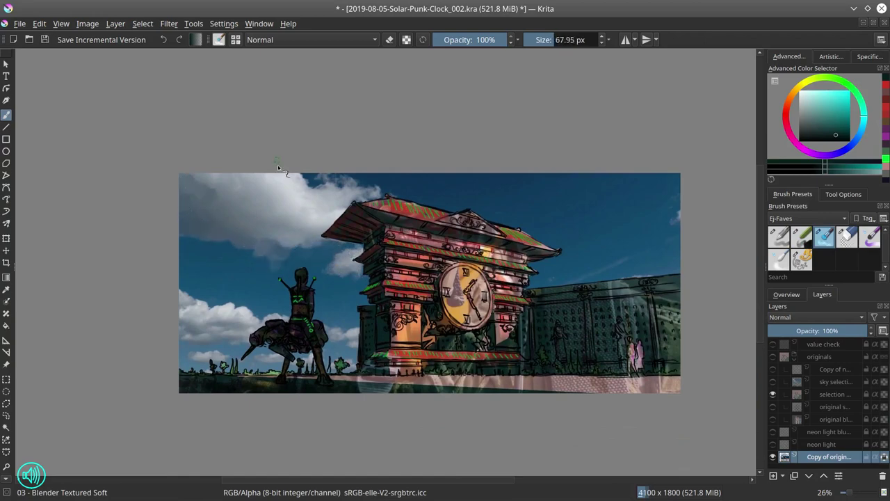
{"action": "key", "text": "bracketright"}
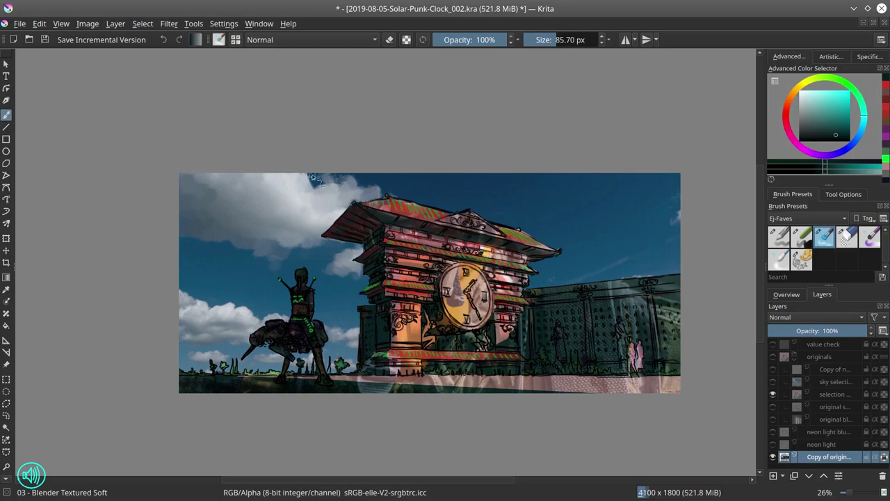
{"action": "key", "text": "bracketright"}
{"action": "key", "text": "bracketright"}
{"action": "key", "text": "bracketleft"}
{"action": "key", "text": "bracketleft"}
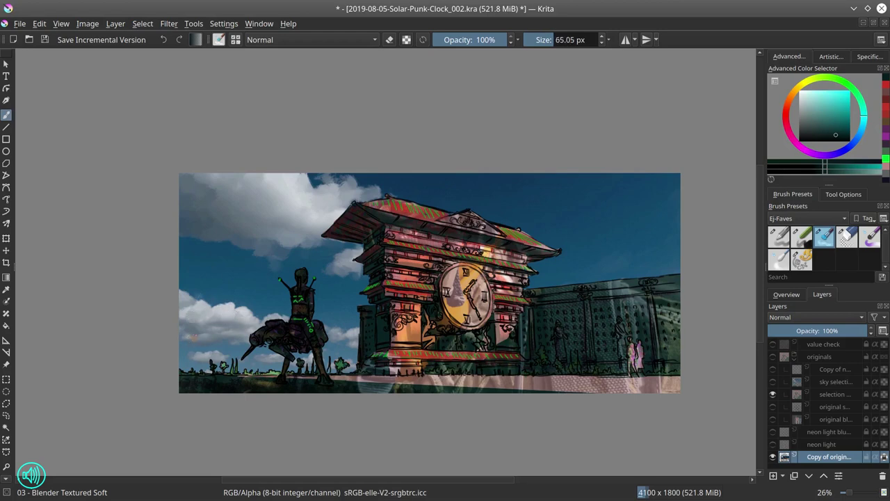
{"action": "scroll", "coordinate": [252, 331], "scroll_direction": "up", "scroll_amount": 3}
{"action": "key", "text": "bracketleft"}
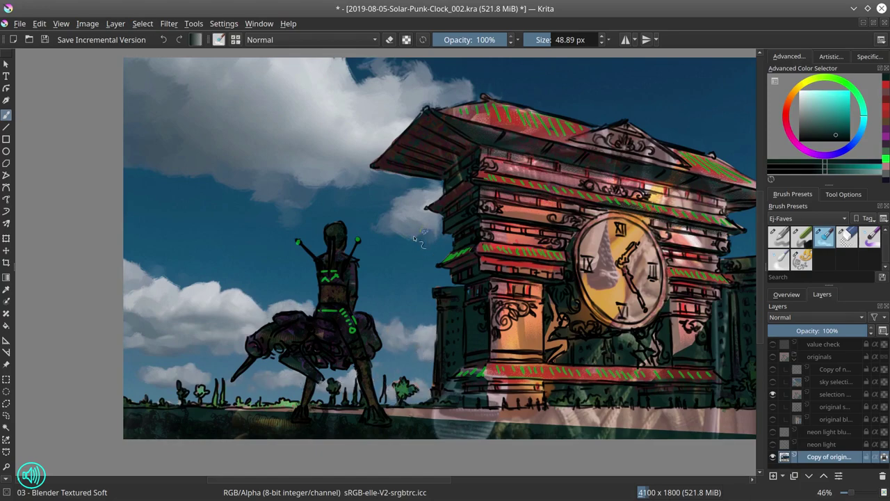
- Rotate the canvas and smooth the photo textures on the ground strip with the Blender Textured Soft brush at about 40 to 81 px
{"action": "scroll", "coordinate": [457, 358], "scroll_direction": "down", "scroll_amount": 3}
{"action": "mouse_move", "coordinate": [626, 367]}
{"action": "left_mouse_down"}
{"action": "mouse_move", "coordinate": [679, 345]}
{"action": "mouse_move", "coordinate": [685, 332]}
{"action": "left_mouse_up"}
{"action": "left_click_drag", "start_coordinate": [685, 332], "coordinate": [531, 280]}
{"action": "left_click_drag", "start_coordinate": [140, 373], "coordinate": [276, 355]}
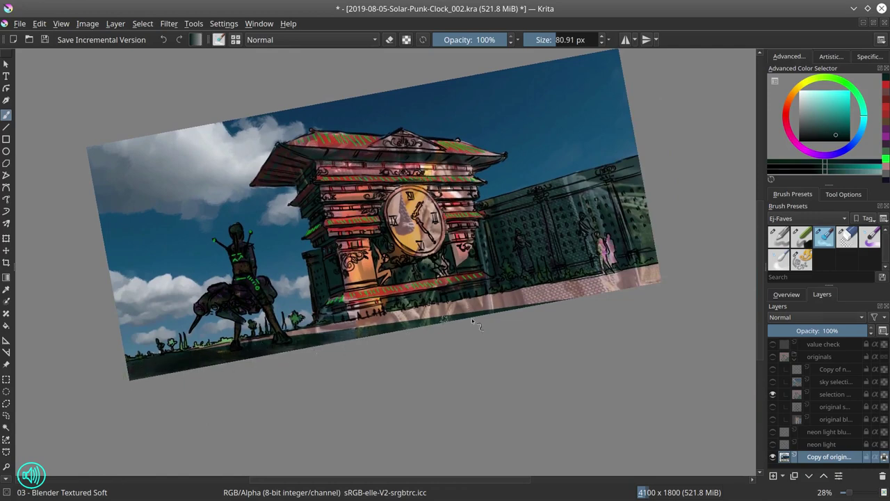
{"action": "left_click_drag", "start_coordinate": [471, 318], "coordinate": [303, 332]}
{"action": "key", "text": "bracketright"}
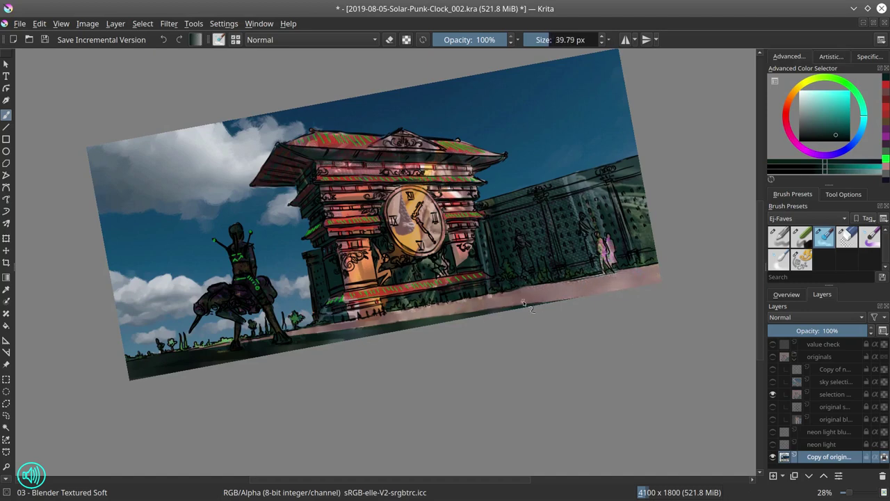
- Reset the canvas rotation and smooth the bird mount's legs with the Blender Textured Soft brush at about 31 px
{"action": "left_click", "coordinate": [787, 294]}
{"action": "key", "text": "2"}
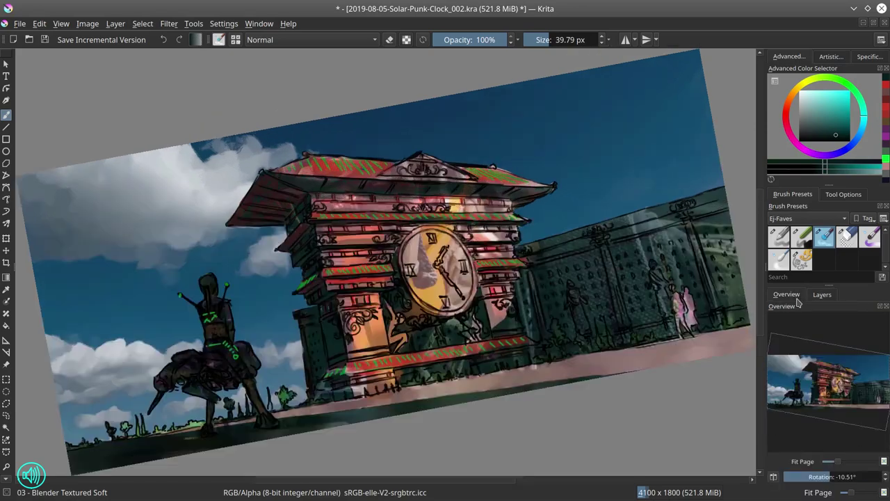
{"action": "key", "text": "5"}
{"action": "mouse_move", "coordinate": [188, 422]}
{"action": "left_mouse_down"}
{"action": "mouse_move", "coordinate": [167, 397]}
{"action": "mouse_move", "coordinate": [243, 390]}
{"action": "left_mouse_up"}
{"action": "left_click_drag", "start_coordinate": [340, 388], "coordinate": [331, 387]}
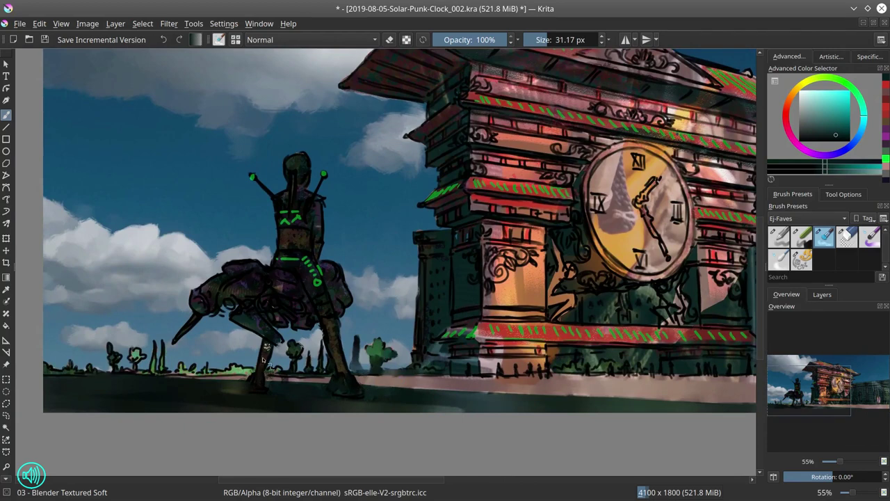
{"action": "left_click_drag", "start_coordinate": [294, 346], "coordinate": [294, 373]}
{"action": "mouse_move", "coordinate": [310, 352]}
{"action": "left_mouse_down"}
{"action": "mouse_move", "coordinate": [310, 369]}
{"action": "mouse_move", "coordinate": [322, 378]}
{"action": "left_mouse_up"}
{"action": "left_click_drag", "start_coordinate": [327, 325], "coordinate": [347, 383]}
{"action": "left_click_drag", "start_coordinate": [339, 321], "coordinate": [350, 376]}
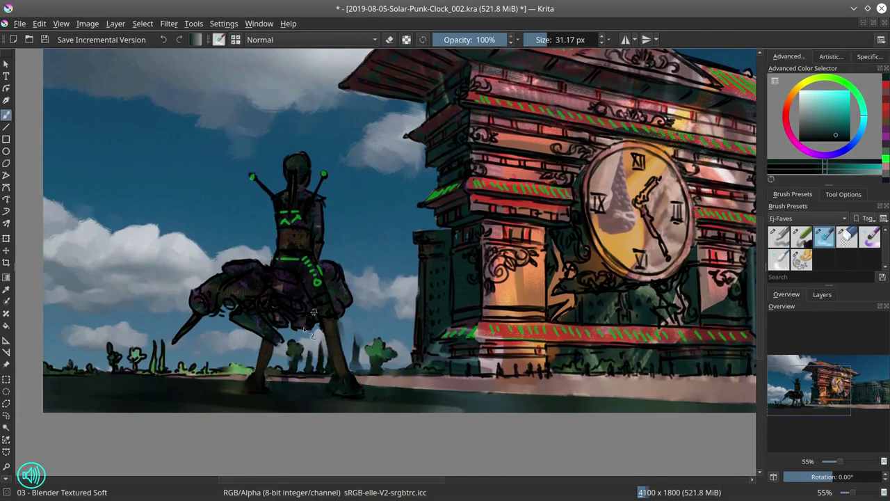
- Blend the outlined plants along the horizon and the mount's upper leg with the brush at about 24 px
{"action": "left_click_drag", "start_coordinate": [272, 385], "coordinate": [319, 381], "text": "shift"}
{"action": "left_click_drag", "start_coordinate": [252, 367], "coordinate": [196, 372]}
{"action": "mouse_move", "coordinate": [183, 377]}
{"action": "left_mouse_down"}
{"action": "mouse_move", "coordinate": [233, 380]}
{"action": "mouse_move", "coordinate": [211, 344]}
{"action": "mouse_move", "coordinate": [190, 370]}
{"action": "mouse_move", "coordinate": [206, 367]}
{"action": "mouse_move", "coordinate": [160, 365]}
{"action": "mouse_move", "coordinate": [164, 346]}
{"action": "mouse_move", "coordinate": [148, 371]}
{"action": "mouse_move", "coordinate": [89, 352]}
{"action": "mouse_move", "coordinate": [91, 377]}
{"action": "left_mouse_up"}
{"action": "mouse_move", "coordinate": [241, 306]}
{"action": "left_mouse_down"}
{"action": "mouse_move", "coordinate": [200, 306]}
{"action": "mouse_move", "coordinate": [182, 332]}
{"action": "mouse_move", "coordinate": [251, 306]}
{"action": "mouse_move", "coordinate": [246, 314]}
{"action": "left_mouse_up"}
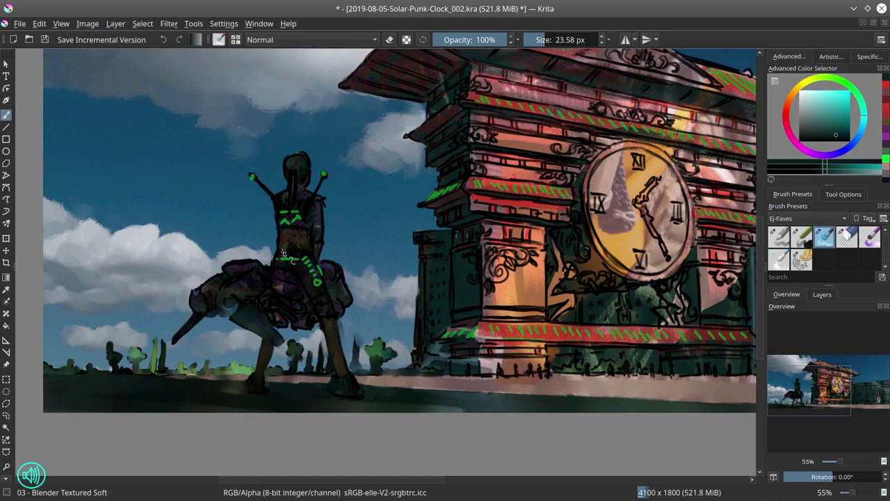
- Blend away the line art on the mount's feathers and the rider's clothes, back and head, and save the document
{"action": "mouse_move", "coordinate": [276, 255]}
{"action": "left_mouse_down"}
{"action": "mouse_move", "coordinate": [199, 294]}
{"action": "mouse_move", "coordinate": [234, 275]}
{"action": "mouse_move", "coordinate": [250, 281]}
{"action": "mouse_move", "coordinate": [241, 294]}
{"action": "mouse_move", "coordinate": [254, 293]}
{"action": "mouse_move", "coordinate": [258, 265]}
{"action": "left_mouse_up"}
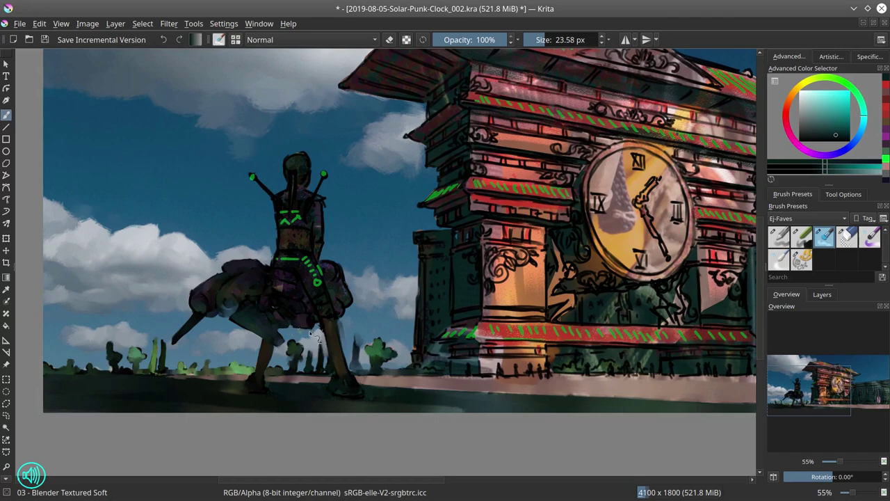
{"action": "mouse_move", "coordinate": [292, 310]}
{"action": "left_mouse_down"}
{"action": "mouse_move", "coordinate": [274, 285]}
{"action": "mouse_move", "coordinate": [307, 296]}
{"action": "mouse_move", "coordinate": [303, 287]}
{"action": "mouse_move", "coordinate": [319, 278]}
{"action": "mouse_move", "coordinate": [278, 258]}
{"action": "mouse_move", "coordinate": [290, 244]}
{"action": "mouse_move", "coordinate": [313, 245]}
{"action": "mouse_move", "coordinate": [316, 220]}
{"action": "mouse_move", "coordinate": [297, 276]}
{"action": "left_mouse_up"}
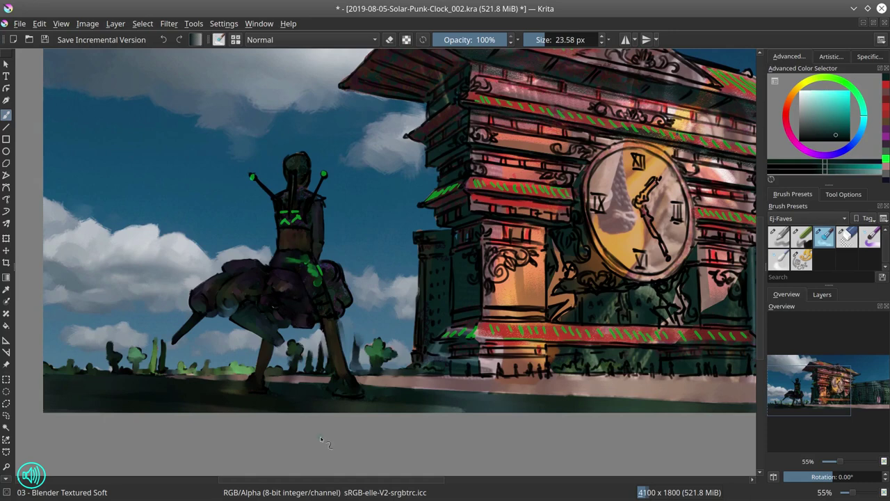
{"action": "mouse_move", "coordinate": [327, 293]}
{"action": "left_mouse_down"}
{"action": "mouse_move", "coordinate": [314, 275]}
{"action": "mouse_move", "coordinate": [323, 268]}
{"action": "mouse_move", "coordinate": [296, 219]}
{"action": "mouse_move", "coordinate": [282, 223]}
{"action": "mouse_move", "coordinate": [296, 212]}
{"action": "mouse_move", "coordinate": [279, 186]}
{"action": "mouse_move", "coordinate": [322, 182]}
{"action": "left_mouse_up"}
{"action": "mouse_move", "coordinate": [311, 148]}
{"action": "left_mouse_down"}
{"action": "mouse_move", "coordinate": [297, 169]}
{"action": "mouse_move", "coordinate": [331, 188]}
{"action": "left_mouse_up"}
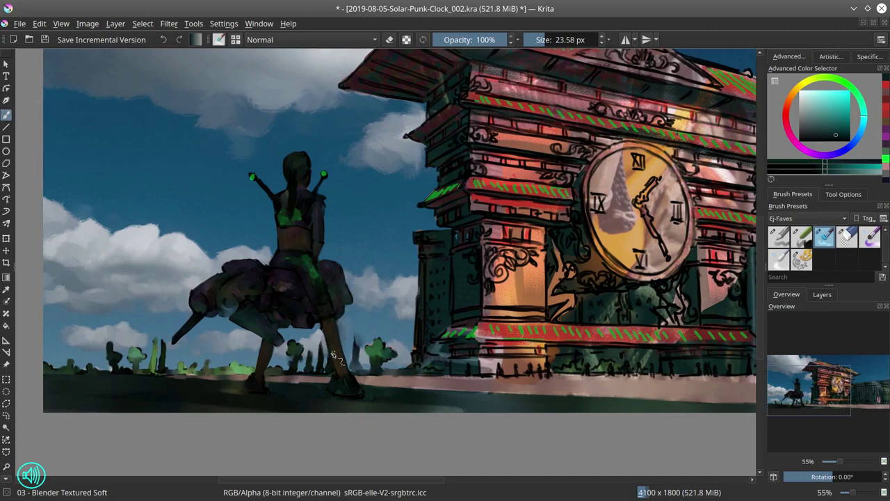
{"action": "key", "text": "ctrl+s"}
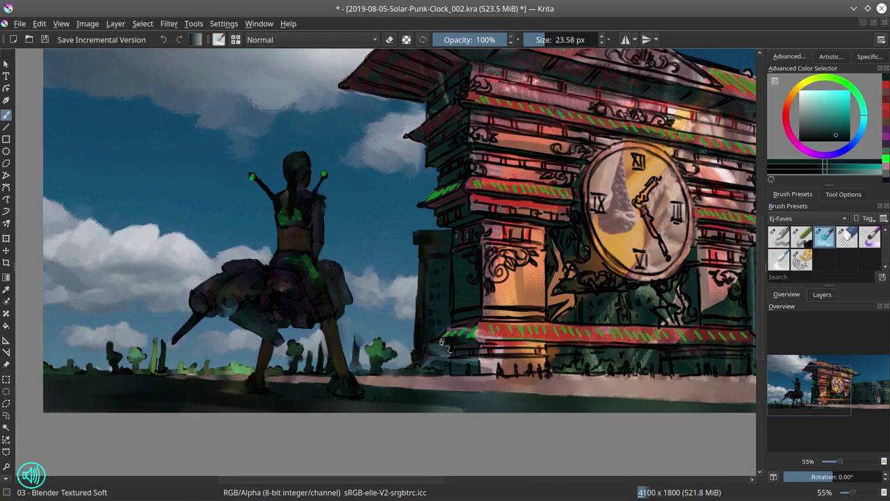
- Blend the gate's lower base, shadowed side wall and orange pillar with its scroll ornament at about 25 px, and save the document
{"action": "key", "text": "bracketright"}
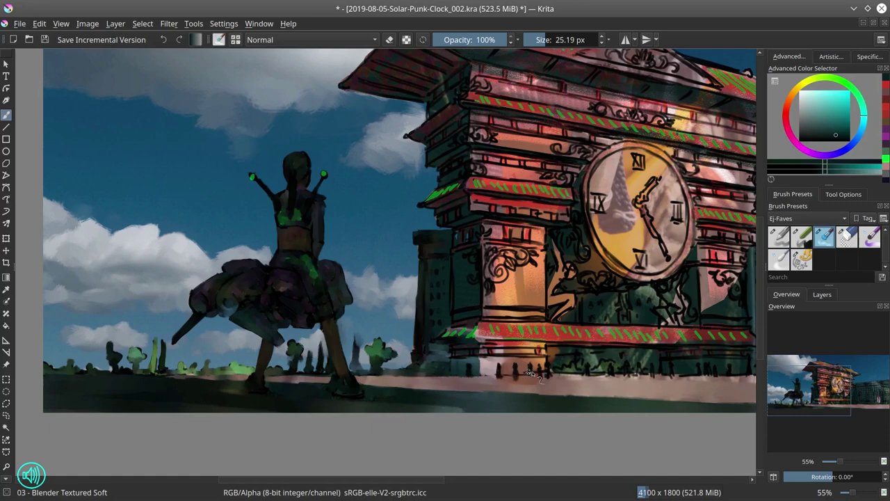
{"action": "mouse_move", "coordinate": [476, 346]}
{"action": "left_mouse_down"}
{"action": "mouse_move", "coordinate": [540, 348]}
{"action": "mouse_move", "coordinate": [543, 356]}
{"action": "mouse_move", "coordinate": [533, 356]}
{"action": "left_mouse_up"}
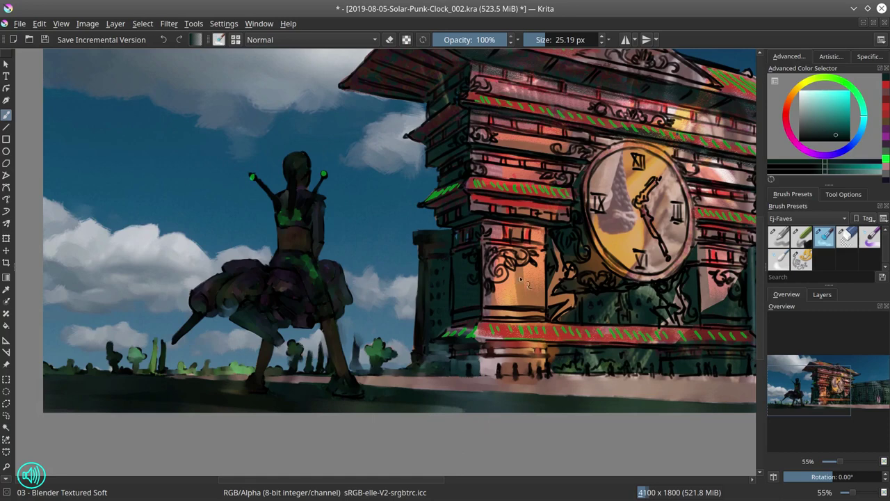
{"action": "mouse_move", "coordinate": [458, 233]}
{"action": "left_mouse_down"}
{"action": "mouse_move", "coordinate": [460, 249]}
{"action": "mouse_move", "coordinate": [531, 243]}
{"action": "mouse_move", "coordinate": [544, 230]}
{"action": "mouse_move", "coordinate": [492, 274]}
{"action": "mouse_move", "coordinate": [478, 305]}
{"action": "left_mouse_up"}
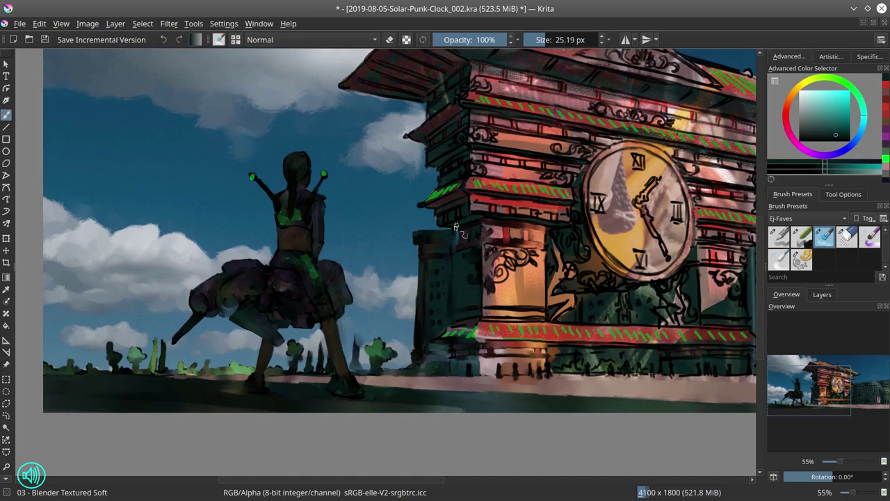
{"action": "mouse_move", "coordinate": [490, 234]}
{"action": "left_mouse_down"}
{"action": "mouse_move", "coordinate": [510, 264]}
{"action": "mouse_move", "coordinate": [493, 279]}
{"action": "mouse_move", "coordinate": [507, 268]}
{"action": "mouse_move", "coordinate": [496, 268]}
{"action": "mouse_move", "coordinate": [519, 260]}
{"action": "mouse_move", "coordinate": [506, 251]}
{"action": "mouse_move", "coordinate": [534, 262]}
{"action": "left_mouse_up"}
{"action": "left_click_drag", "start_coordinate": [492, 313], "coordinate": [542, 320]}
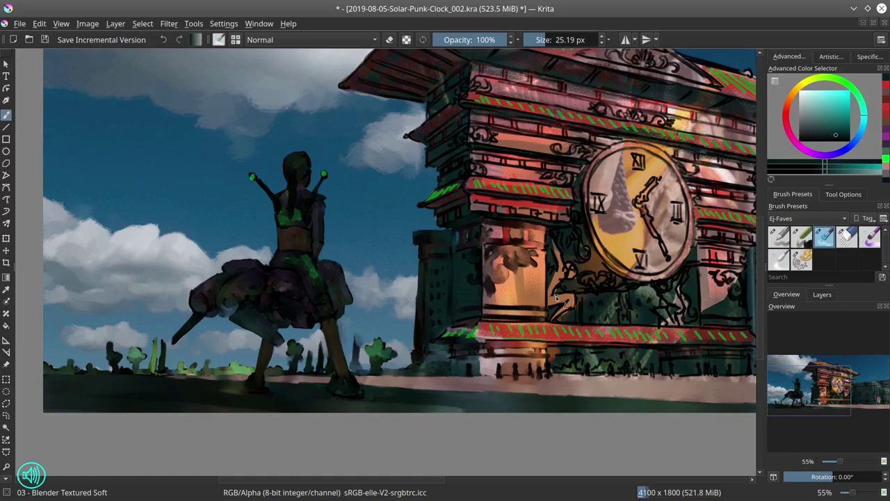
{"action": "left_click", "coordinate": [45, 40]}
- Smooth the gate's lowest red roof, the foliage below it and the ornaments in the archway under the clock
{"action": "left_click_drag", "start_coordinate": [550, 217], "coordinate": [421, 245]}
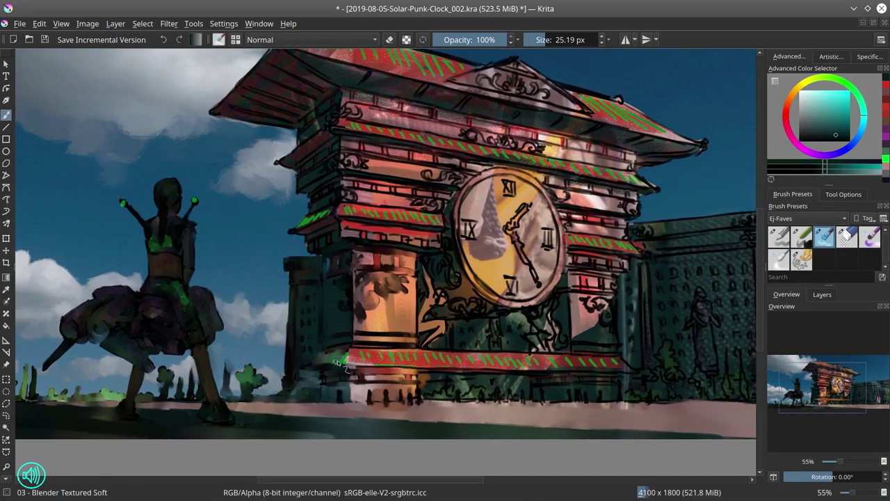
{"action": "mouse_move", "coordinate": [370, 366]}
{"action": "left_mouse_down"}
{"action": "mouse_move", "coordinate": [346, 363]}
{"action": "mouse_move", "coordinate": [415, 360]}
{"action": "mouse_move", "coordinate": [375, 355]}
{"action": "left_mouse_up"}
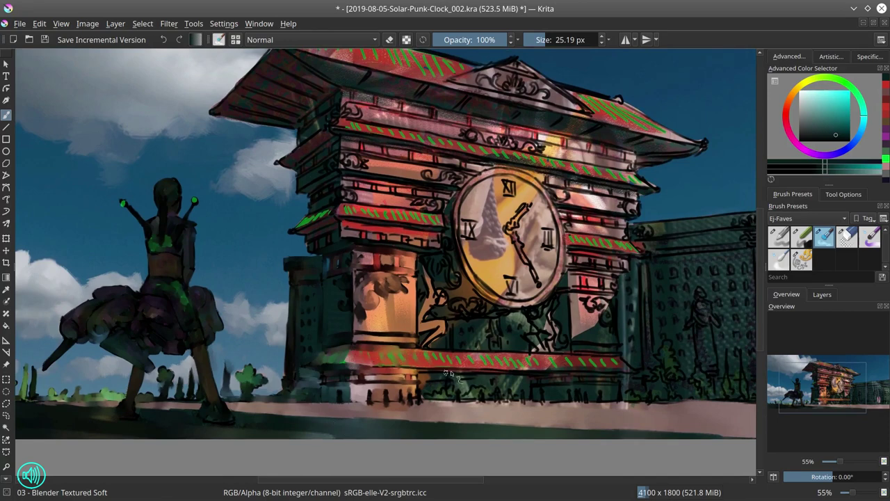
{"action": "mouse_move", "coordinate": [464, 372]}
{"action": "left_mouse_down"}
{"action": "mouse_move", "coordinate": [437, 383]}
{"action": "mouse_move", "coordinate": [458, 397]}
{"action": "mouse_move", "coordinate": [429, 399]}
{"action": "left_mouse_up"}
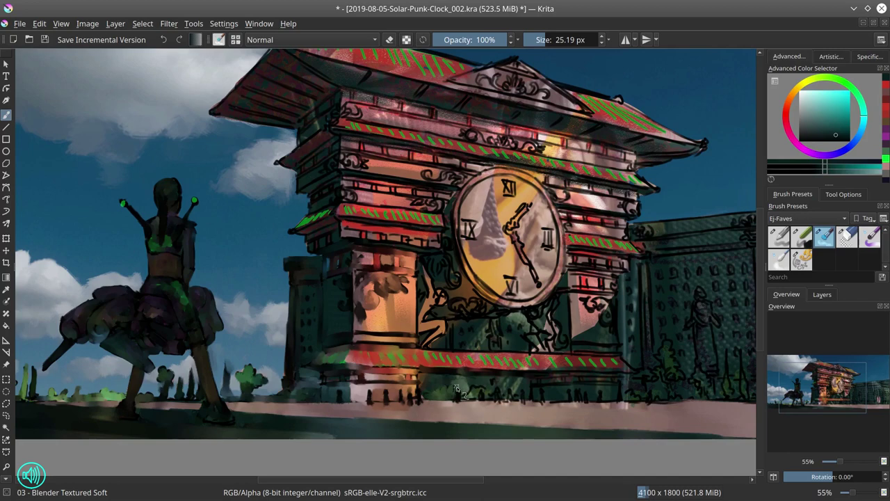
{"action": "mouse_move", "coordinate": [420, 302]}
{"action": "left_mouse_down"}
{"action": "mouse_move", "coordinate": [435, 306]}
{"action": "mouse_move", "coordinate": [436, 291]}
{"action": "mouse_move", "coordinate": [427, 323]}
{"action": "mouse_move", "coordinate": [440, 340]}
{"action": "left_mouse_up"}
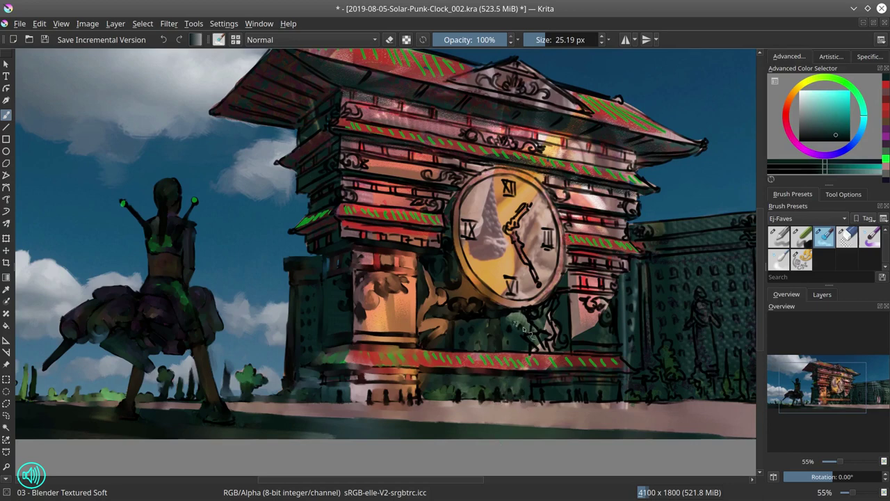
{"action": "left_click_drag", "start_coordinate": [550, 366], "coordinate": [628, 368]}
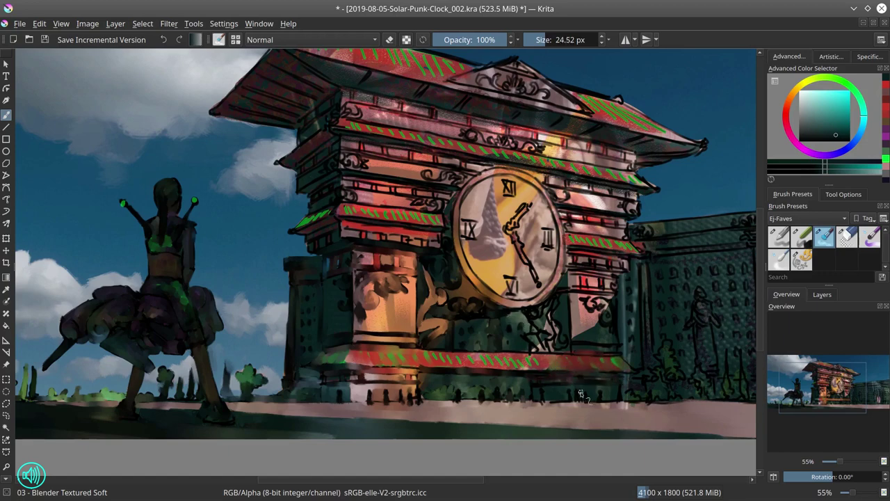
- Blend the base under the far pillar and the figure beneath the clock at about 24 to 34 px, and save the document
{"action": "left_click_drag", "start_coordinate": [551, 399], "coordinate": [568, 402]}
{"action": "left_click_drag", "start_coordinate": [447, 358], "coordinate": [451, 358], "text": "shift"}
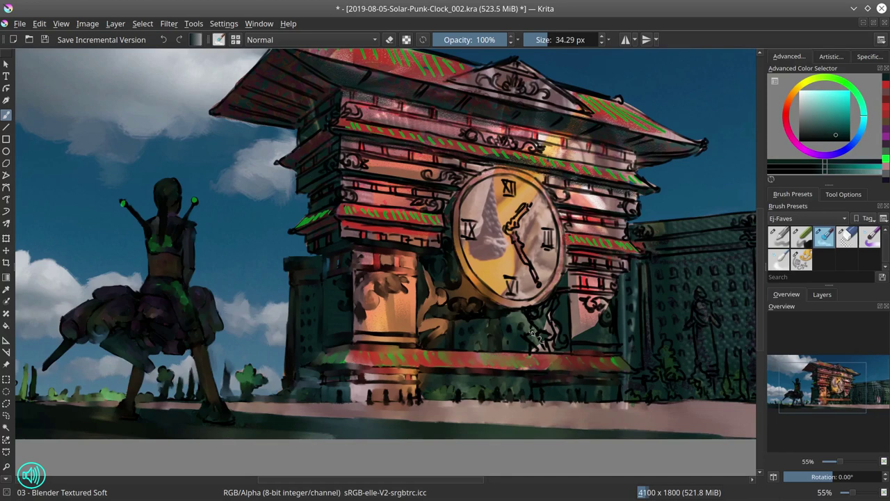
{"action": "key", "text": "bracketleft"}
{"action": "key", "text": "bracketleft"}
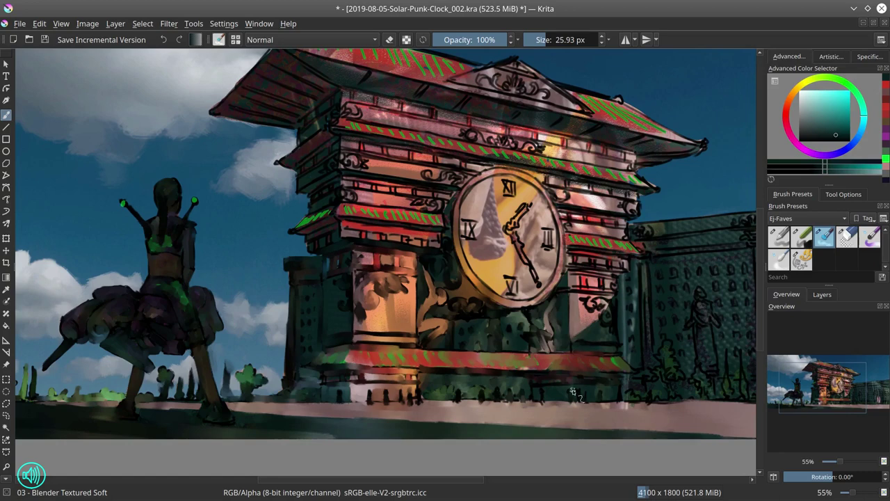
{"action": "left_click", "coordinate": [44, 40]}
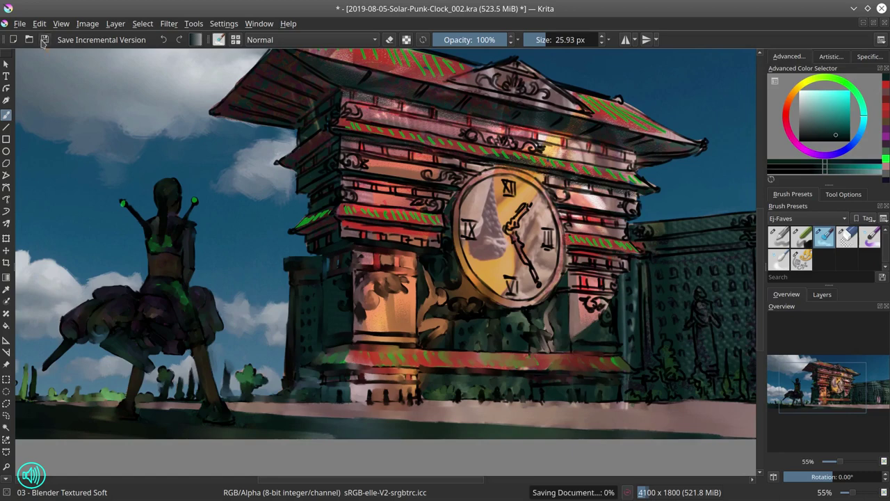
- Blend the ledge under the gate's middle roof, sample its dark red and return to the Blender Textured Soft brush
{"action": "left_click_drag", "start_coordinate": [361, 236], "coordinate": [376, 245]}
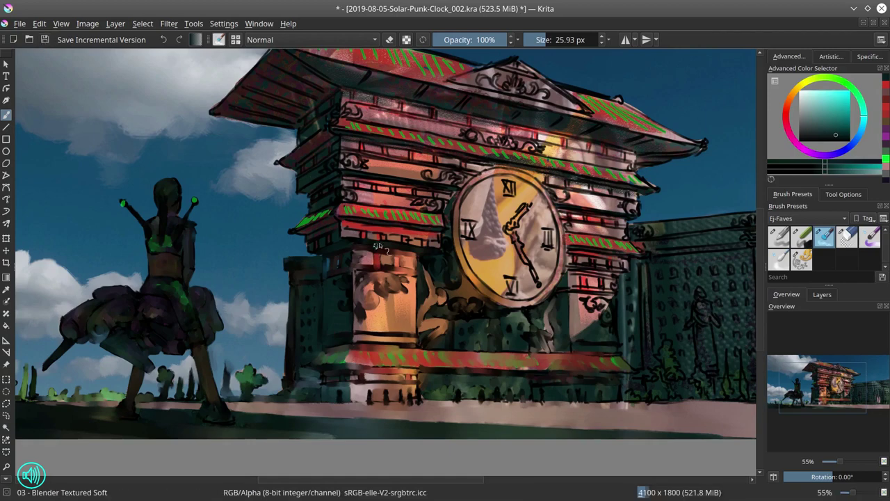
{"action": "left_click_drag", "start_coordinate": [341, 222], "coordinate": [441, 235]}
{"action": "left_click_drag", "start_coordinate": [348, 228], "coordinate": [425, 242]}
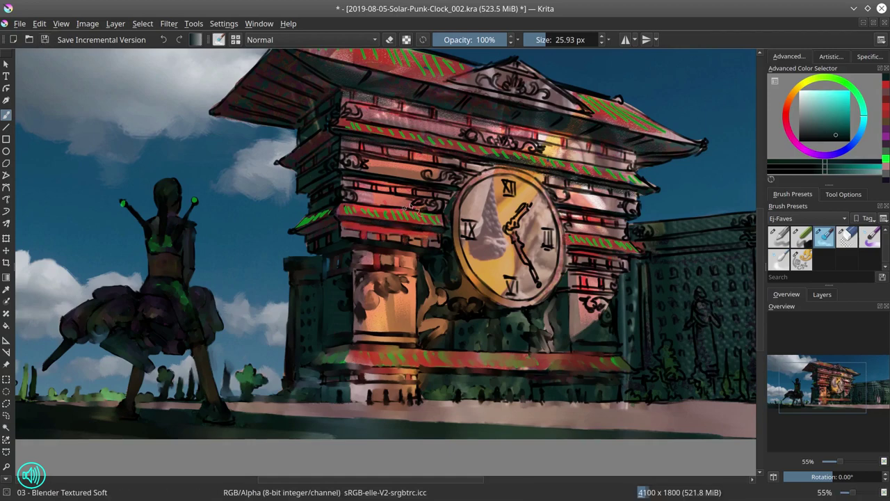
{"action": "key", "text": "slash"}
{"action": "left_click", "coordinate": [440, 242], "text": "ctrl"}
{"action": "left_click", "coordinate": [820, 242]}
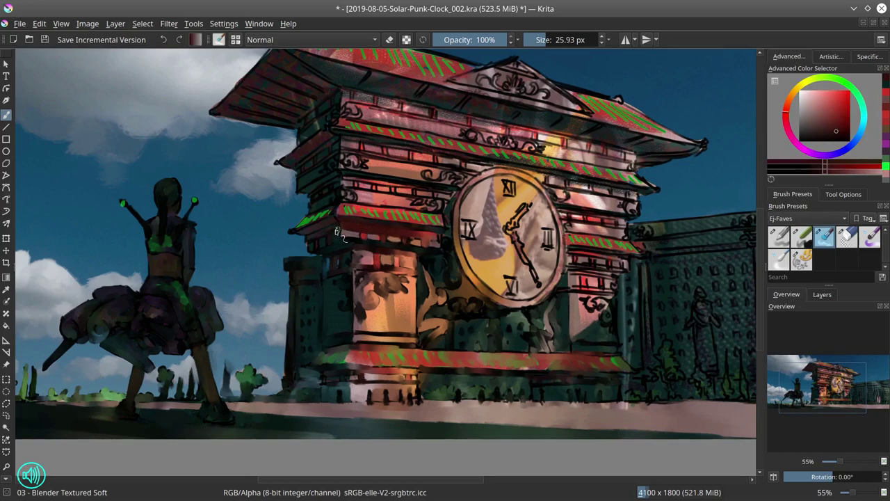
- Smooth the green and red middle roof and the windows just above it at about 21 to 22 px
{"action": "left_click_drag", "start_coordinate": [309, 237], "coordinate": [333, 210], "text": "shift"}
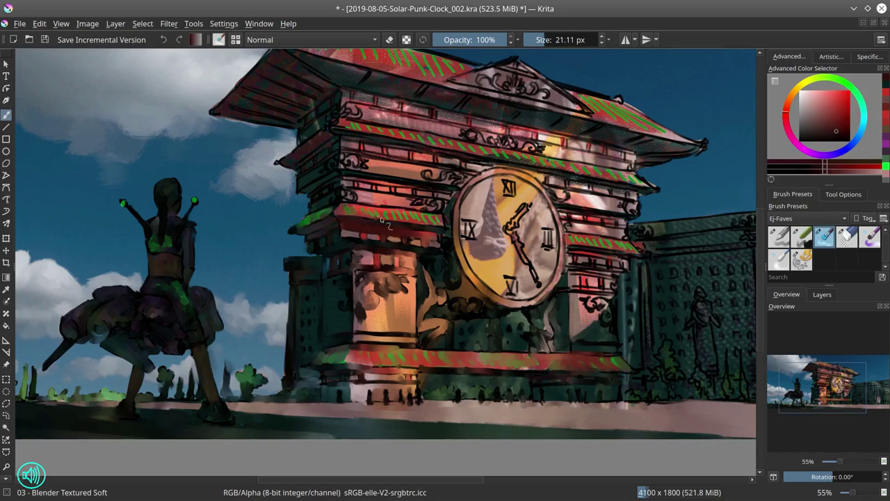
{"action": "left_click_drag", "start_coordinate": [394, 205], "coordinate": [396, 204], "text": "shift"}
{"action": "left_click_drag", "start_coordinate": [379, 203], "coordinate": [409, 207]}
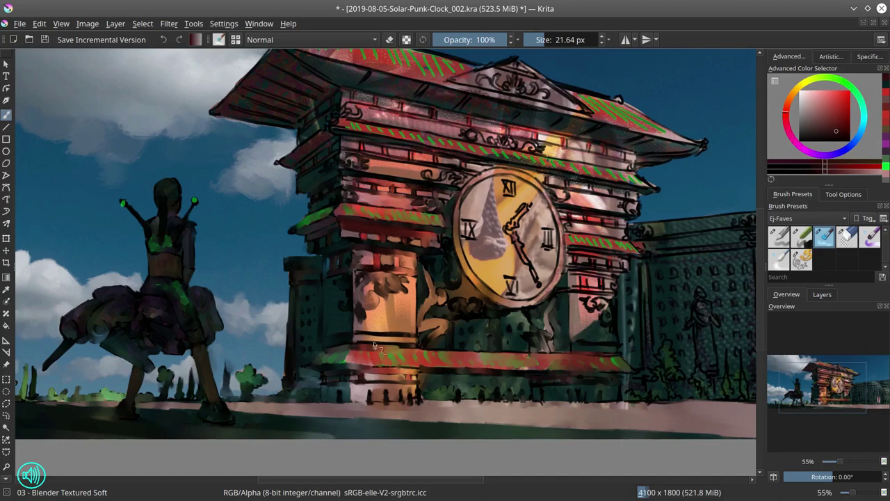
- Blend the shadowed side of the gate's upper tiers with the brush at about 22 px
{"action": "left_click_drag", "start_coordinate": [364, 138], "coordinate": [354, 203]}
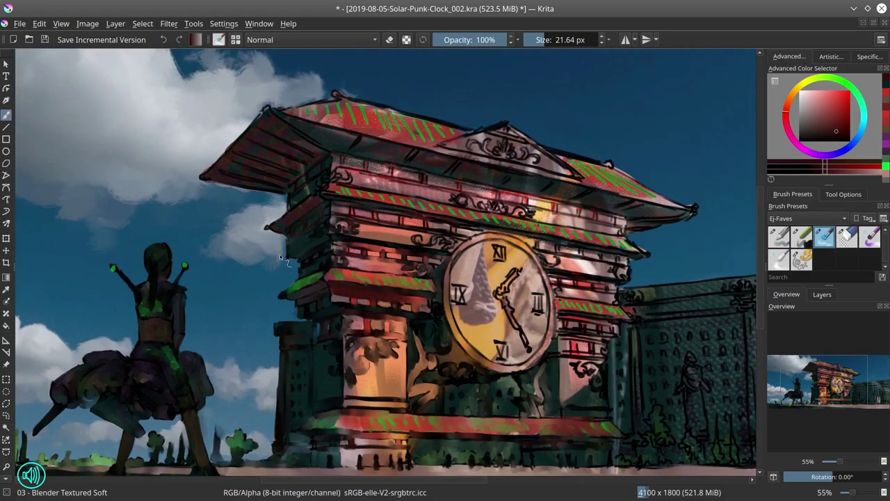
{"action": "left_click_drag", "start_coordinate": [292, 215], "coordinate": [294, 215], "text": "shift"}
{"action": "key", "text": "bracketleft"}
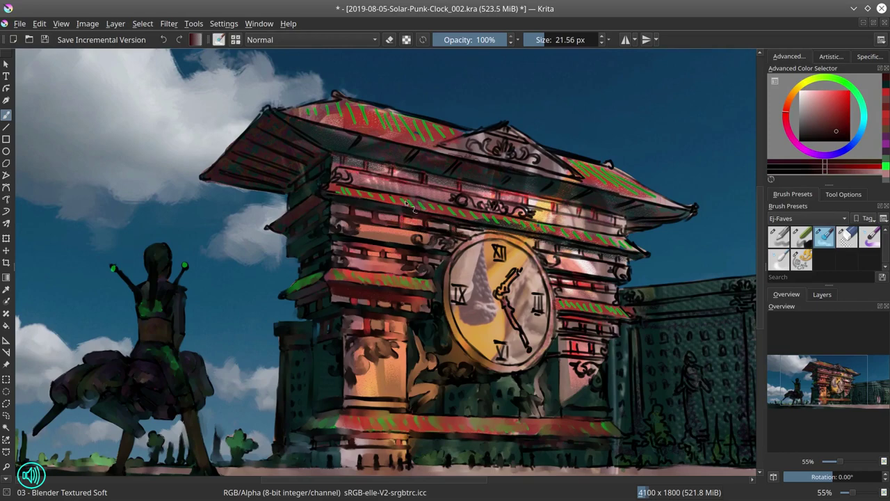
- Show both neon light layers on the whole picture, set the neon light layer's opacity to 40%, and hide both layers again
{"action": "left_click_drag", "start_coordinate": [408, 244], "coordinate": [433, 343], "text": "ctrl"}
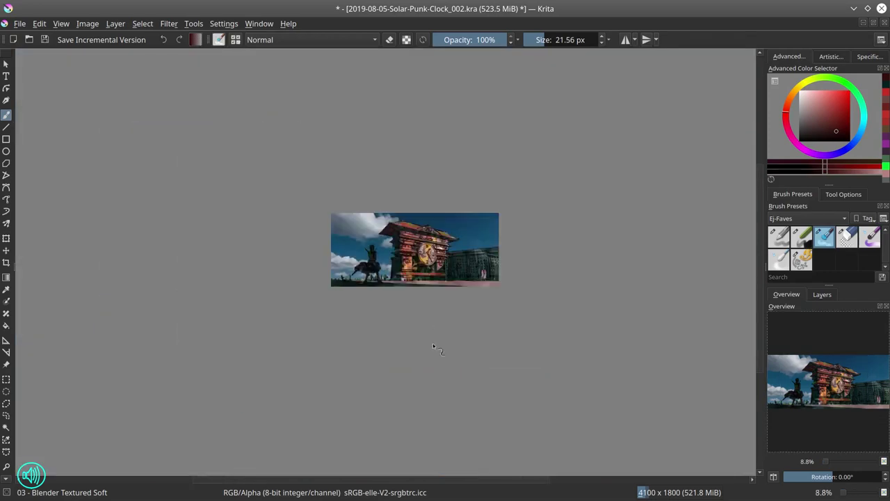
{"action": "left_click", "coordinate": [822, 294]}
{"action": "left_click", "coordinate": [793, 359]}
{"action": "left_click", "coordinate": [772, 381]}
{"action": "left_click", "coordinate": [773, 369]}
{"action": "scroll", "coordinate": [390, 263], "scroll_direction": "up", "scroll_amount": 3}
{"action": "left_click", "coordinate": [821, 382]}
{"action": "left_click_drag", "start_coordinate": [791, 331], "coordinate": [808, 329]}
{"action": "scroll", "coordinate": [666, 390], "scroll_direction": "down", "scroll_amount": 2}
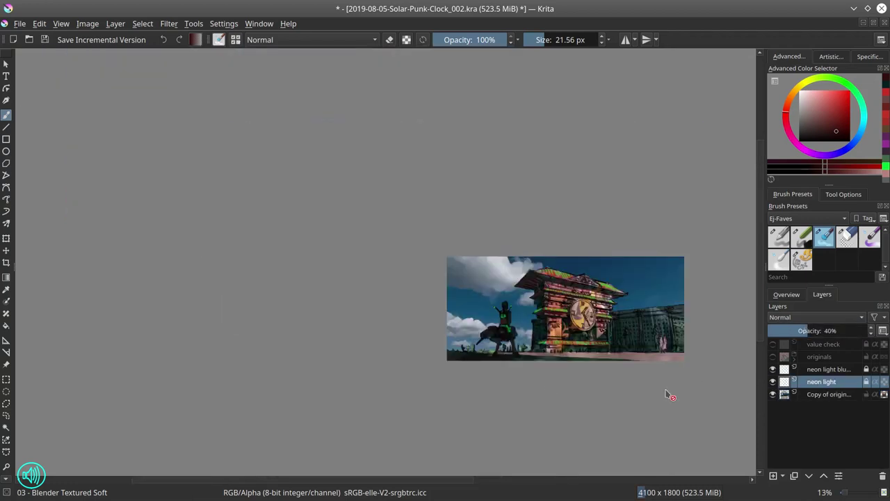
{"action": "left_click", "coordinate": [773, 381]}
{"action": "left_click", "coordinate": [772, 370]}
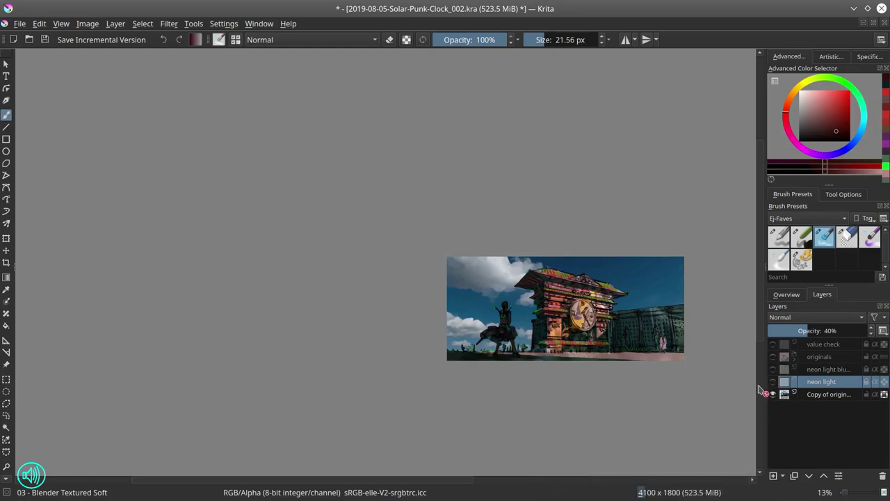
- Reselect the merged copy layer, sample a light red from the gate, and blend the ornaments and clock rim at about 26 px
{"action": "left_click", "coordinate": [826, 394]}
{"action": "left_click", "coordinate": [554, 320], "text": "ctrl"}
{"action": "left_click", "coordinate": [539, 310], "text": "ctrl"}
{"action": "scroll", "coordinate": [543, 311], "scroll_direction": "up", "scroll_amount": 5}
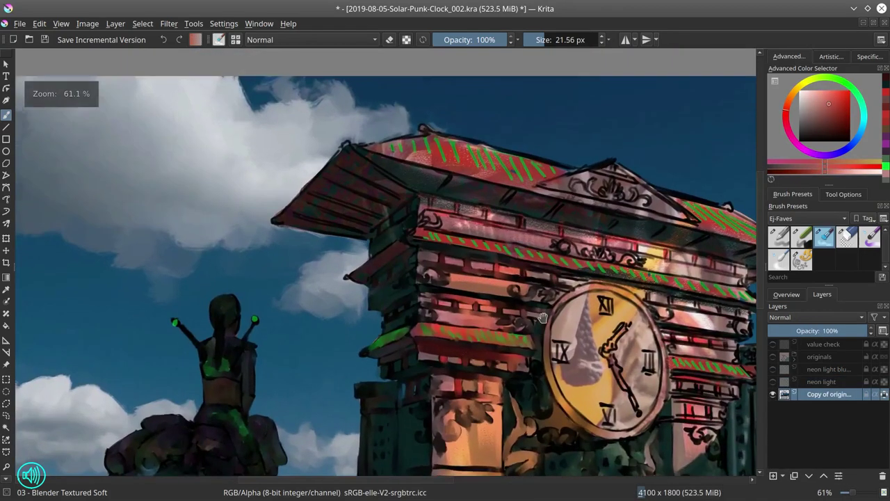
{"action": "left_click_drag", "start_coordinate": [543, 317], "coordinate": [524, 247]}
{"action": "left_click_drag", "start_coordinate": [402, 166], "coordinate": [407, 181]}
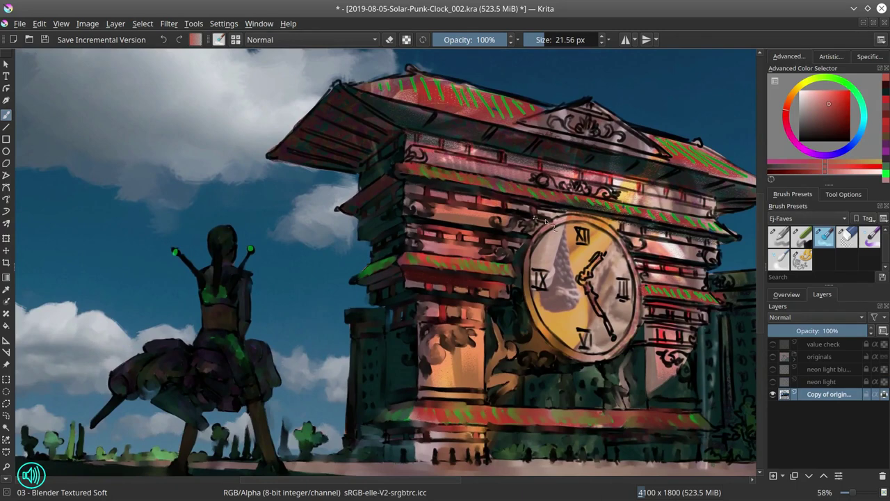
{"action": "key", "text": "]"}
{"action": "left_click_drag", "start_coordinate": [534, 248], "coordinate": [571, 217]}
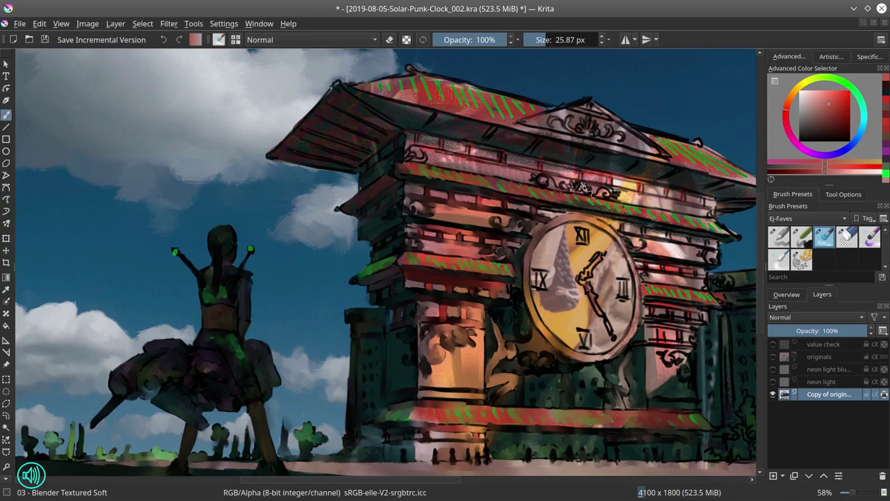
- Smooth the dark underside of the top roof's overhanging eave at about 31 px
{"action": "left_click_drag", "start_coordinate": [370, 160], "coordinate": [408, 149]}
{"action": "left_click_drag", "start_coordinate": [318, 160], "coordinate": [288, 155], "text": "shift"}
{"action": "mouse_move", "coordinate": [319, 164]}
{"action": "left_mouse_down", "text": "shift"}
{"action": "mouse_move", "coordinate": [332, 113]}
{"action": "mouse_move", "coordinate": [366, 106]}
{"action": "mouse_move", "coordinate": [351, 98]}
{"action": "mouse_move", "coordinate": [379, 118]}
{"action": "mouse_move", "coordinate": [361, 162]}
{"action": "left_mouse_up", "text": "shift"}
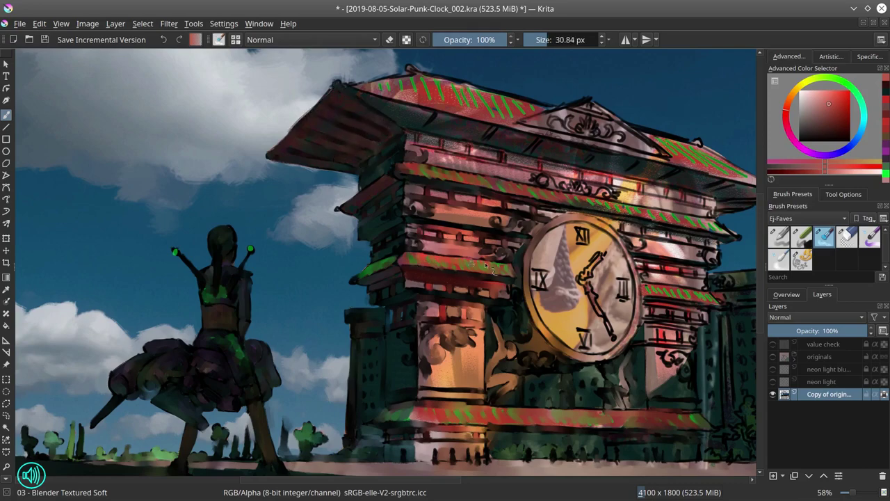
- Rotate the canvas and blend the windowed band and the striped red roof above the clock, with the brush at about 24 px
{"action": "left_click_drag", "start_coordinate": [507, 212], "coordinate": [437, 264]}
{"action": "key", "text": "4"}
{"action": "mouse_move", "coordinate": [342, 216]}
{"action": "left_mouse_down", "text": "shift"}
{"action": "mouse_move", "coordinate": [334, 215]}
{"action": "mouse_move", "coordinate": [452, 207]}
{"action": "mouse_move", "coordinate": [324, 203]}
{"action": "mouse_move", "coordinate": [619, 183]}
{"action": "mouse_move", "coordinate": [555, 197]}
{"action": "left_mouse_up", "text": "shift"}
{"action": "left_click_drag", "start_coordinate": [469, 211], "coordinate": [535, 206]}
{"action": "left_click_drag", "start_coordinate": [473, 212], "coordinate": [450, 218]}
{"action": "left_click_drag", "start_coordinate": [428, 233], "coordinate": [641, 221]}
{"action": "mouse_move", "coordinate": [495, 229]}
{"action": "left_mouse_down"}
{"action": "mouse_move", "coordinate": [650, 203]}
{"action": "mouse_move", "coordinate": [636, 200]}
{"action": "left_mouse_up"}
{"action": "key", "text": "["}
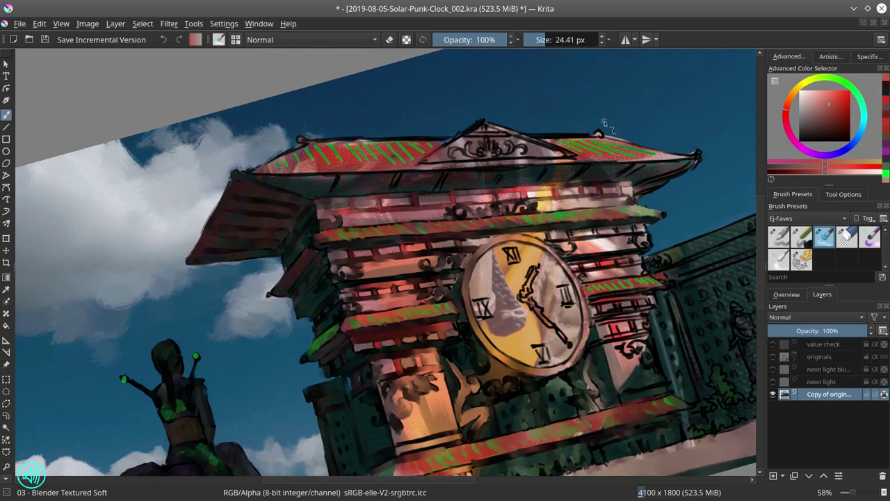
- Blend the dark underside and beam lines beneath the top roof's eave, with the brush at about 24 px
{"action": "left_click_drag", "start_coordinate": [313, 182], "coordinate": [323, 182], "text": "shift"}
{"action": "mouse_move", "coordinate": [281, 175]}
{"action": "left_mouse_down"}
{"action": "mouse_move", "coordinate": [332, 183]}
{"action": "mouse_move", "coordinate": [615, 166]}
{"action": "left_mouse_up"}
{"action": "left_click_drag", "start_coordinate": [467, 156], "coordinate": [457, 156], "text": "shift"}
{"action": "left_click_drag", "start_coordinate": [456, 155], "coordinate": [527, 151]}
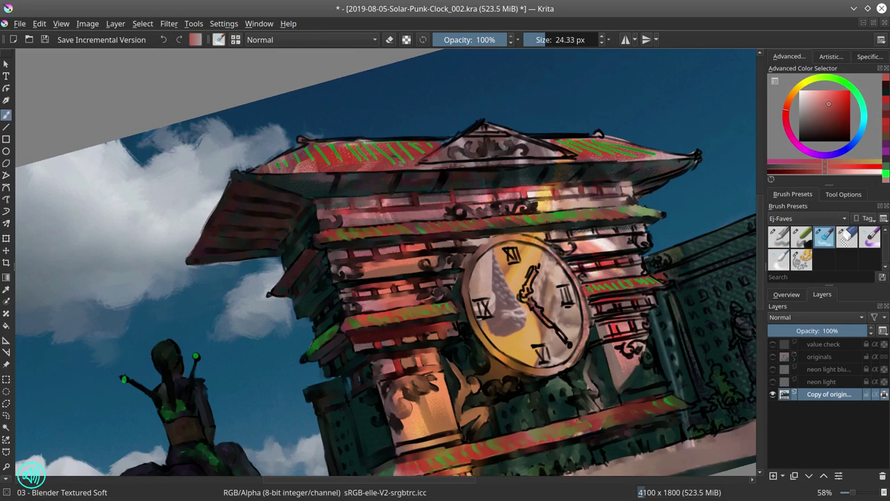
{"action": "left_click_drag", "start_coordinate": [396, 168], "coordinate": [395, 168], "text": "shift"}
{"action": "left_click_drag", "start_coordinate": [394, 167], "coordinate": [576, 158]}
{"action": "left_click_drag", "start_coordinate": [425, 159], "coordinate": [432, 159], "text": "shift"}
{"action": "mouse_move", "coordinate": [429, 157]}
{"action": "left_mouse_down"}
{"action": "mouse_move", "coordinate": [487, 130]}
{"action": "mouse_move", "coordinate": [559, 150]}
{"action": "left_mouse_up"}
- Smooth the top roof's ridge outline and green stripes on both sides of the gable at about 34 px
{"action": "left_click_drag", "start_coordinate": [542, 122], "coordinate": [516, 98], "text": "shift"}
{"action": "left_click_drag", "start_coordinate": [301, 140], "coordinate": [266, 164]}
{"action": "left_click_drag", "start_coordinate": [310, 160], "coordinate": [322, 160], "text": "shift"}
{"action": "mouse_move", "coordinate": [314, 149]}
{"action": "left_mouse_down"}
{"action": "mouse_move", "coordinate": [299, 167]}
{"action": "mouse_move", "coordinate": [340, 151]}
{"action": "mouse_move", "coordinate": [405, 145]}
{"action": "mouse_move", "coordinate": [338, 144]}
{"action": "mouse_move", "coordinate": [557, 145]}
{"action": "mouse_move", "coordinate": [599, 134]}
{"action": "left_mouse_up"}
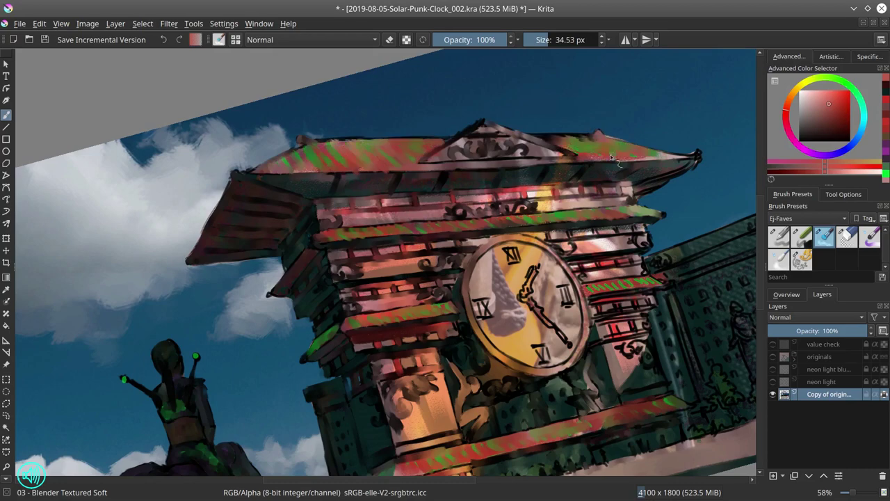
- Reset the canvas rotation and blend the clock face, its inner rim and the four numerals at about 28 to 34 px
{"action": "key", "text": "["}
{"action": "key", "text": "5"}
{"action": "left_click_drag", "start_coordinate": [516, 238], "coordinate": [485, 222]}
{"action": "left_click_drag", "start_coordinate": [412, 217], "coordinate": [417, 217], "text": "shift"}
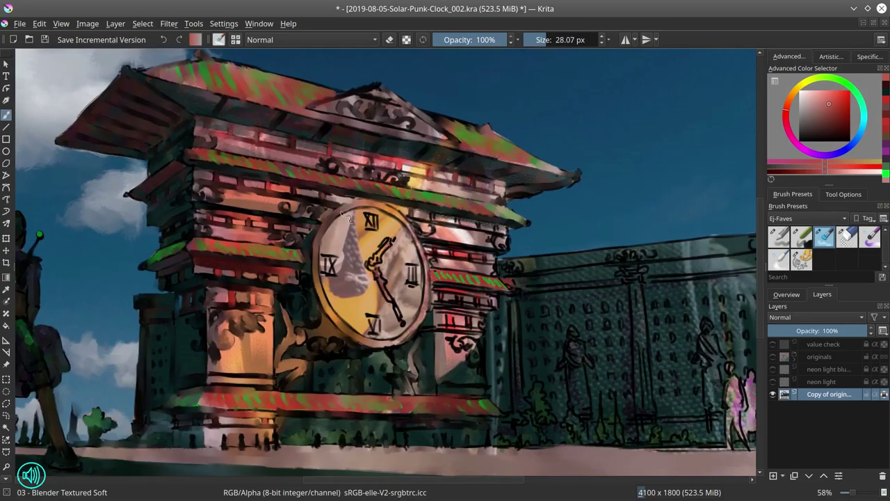
{"action": "mouse_move", "coordinate": [337, 219]}
{"action": "left_mouse_down"}
{"action": "mouse_move", "coordinate": [427, 268]}
{"action": "mouse_move", "coordinate": [382, 343]}
{"action": "mouse_move", "coordinate": [377, 303]}
{"action": "mouse_move", "coordinate": [414, 289]}
{"action": "mouse_move", "coordinate": [385, 228]}
{"action": "mouse_move", "coordinate": [353, 263]}
{"action": "left_mouse_up"}
{"action": "left_click_drag", "start_coordinate": [353, 286], "coordinate": [360, 311]}
{"action": "left_click_drag", "start_coordinate": [349, 214], "coordinate": [327, 266]}
{"action": "left_click_drag", "start_coordinate": [322, 256], "coordinate": [323, 275]}
{"action": "left_click_drag", "start_coordinate": [335, 256], "coordinate": [334, 276]}
{"action": "left_click_drag", "start_coordinate": [409, 265], "coordinate": [416, 285]}
{"action": "left_click_drag", "start_coordinate": [366, 216], "coordinate": [376, 231]}
{"action": "left_click_drag", "start_coordinate": [371, 318], "coordinate": [370, 334]}
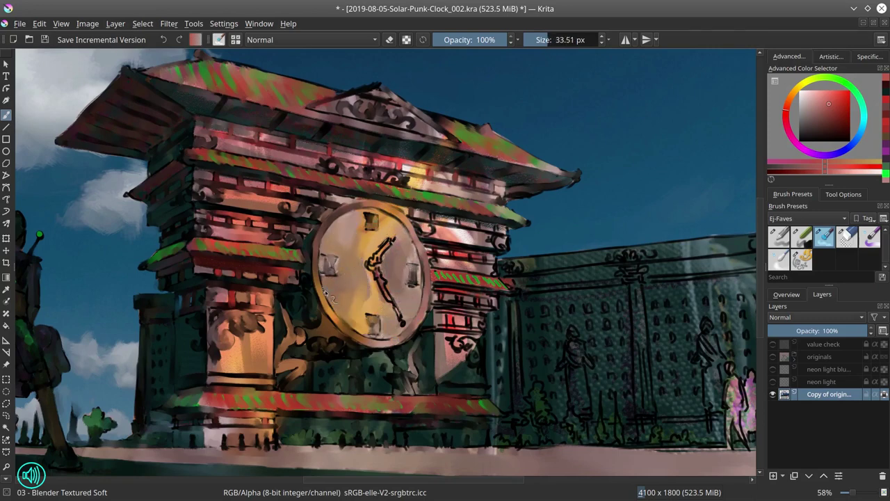
- Show the overview and blend the small striped roof beside the clock and both clock hands at about 25 px
{"action": "left_click", "coordinate": [787, 294]}
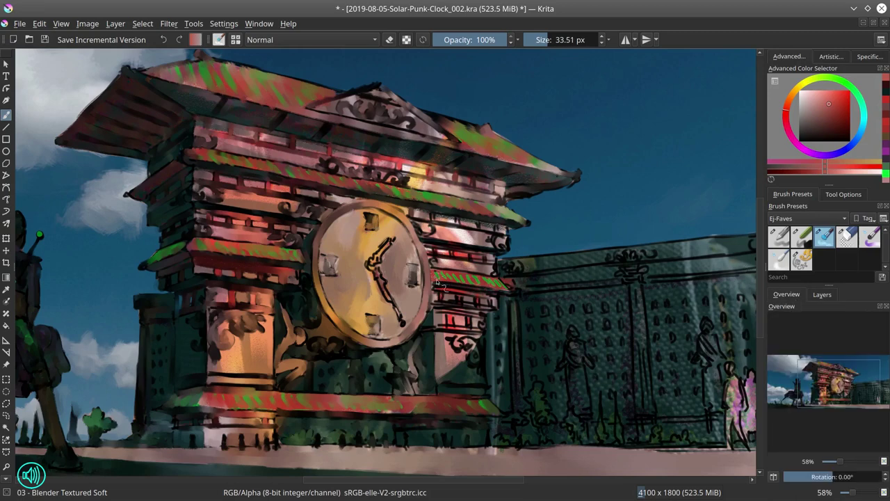
{"action": "left_click_drag", "start_coordinate": [437, 280], "coordinate": [507, 286]}
{"action": "mouse_move", "coordinate": [432, 260]}
{"action": "left_mouse_down"}
{"action": "mouse_move", "coordinate": [456, 267]}
{"action": "mouse_move", "coordinate": [473, 259]}
{"action": "left_mouse_up"}
{"action": "left_click_drag", "start_coordinate": [460, 256], "coordinate": [491, 266]}
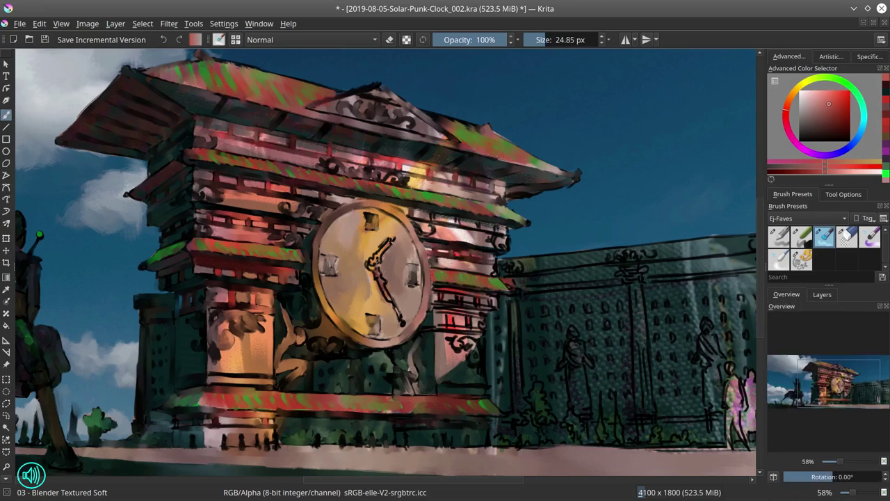
{"action": "left_click_drag", "start_coordinate": [376, 260], "coordinate": [394, 239]}
{"action": "left_click_drag", "start_coordinate": [377, 269], "coordinate": [401, 322]}
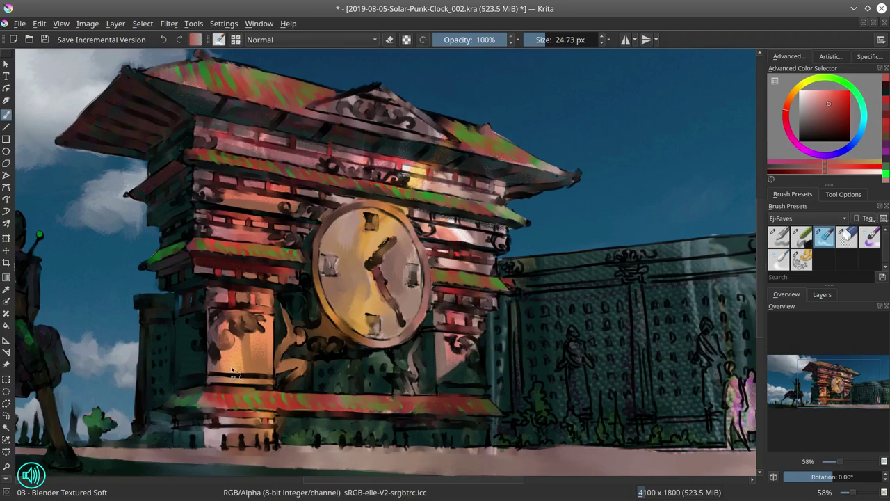
- Smooth the line art on the windowed storeys beside the clock rim at about 22 px and save the file
{"action": "left_click_drag", "start_coordinate": [428, 233], "coordinate": [421, 233], "text": "shift"}
{"action": "left_click_drag", "start_coordinate": [427, 227], "coordinate": [424, 237]}
{"action": "left_click_drag", "start_coordinate": [496, 242], "coordinate": [506, 244]}
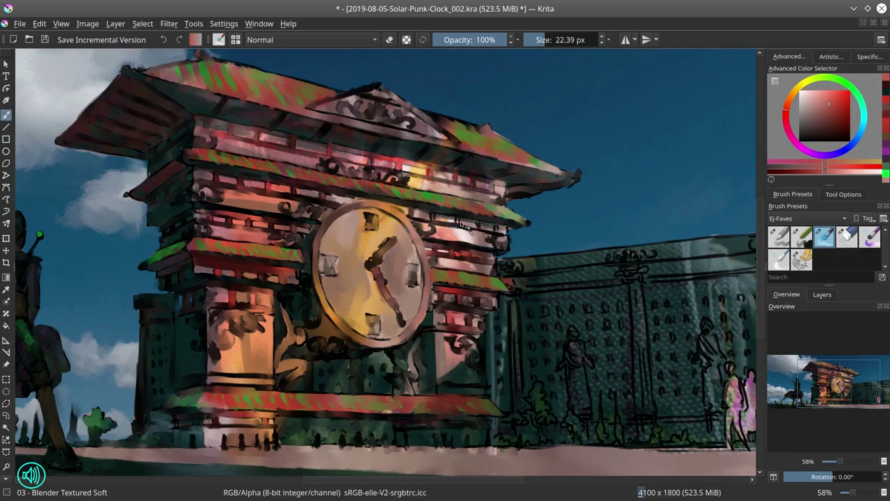
{"action": "left_click_drag", "start_coordinate": [440, 219], "coordinate": [478, 225]}
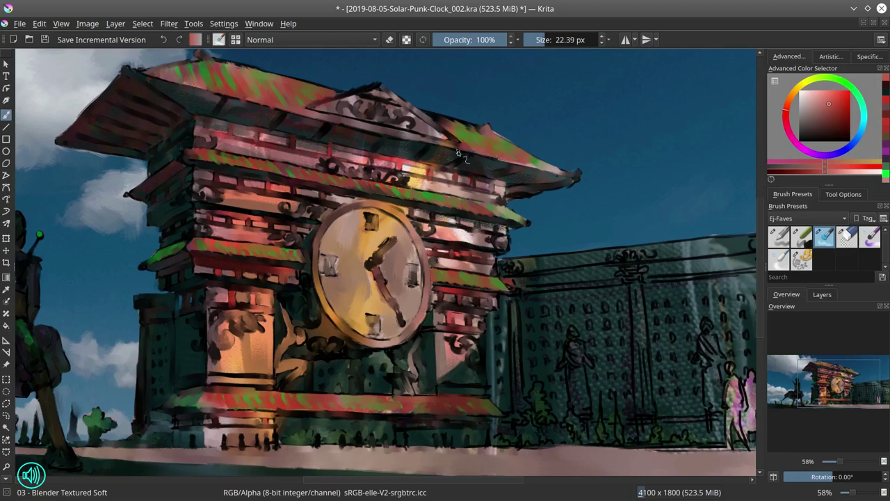
{"action": "left_click", "coordinate": [44, 40]}
- Mirror the view and blend the wall column nearest the gate and the bushes at its foot at about 30 px
{"action": "scroll", "coordinate": [691, 196], "scroll_direction": "down", "scroll_amount": 3}
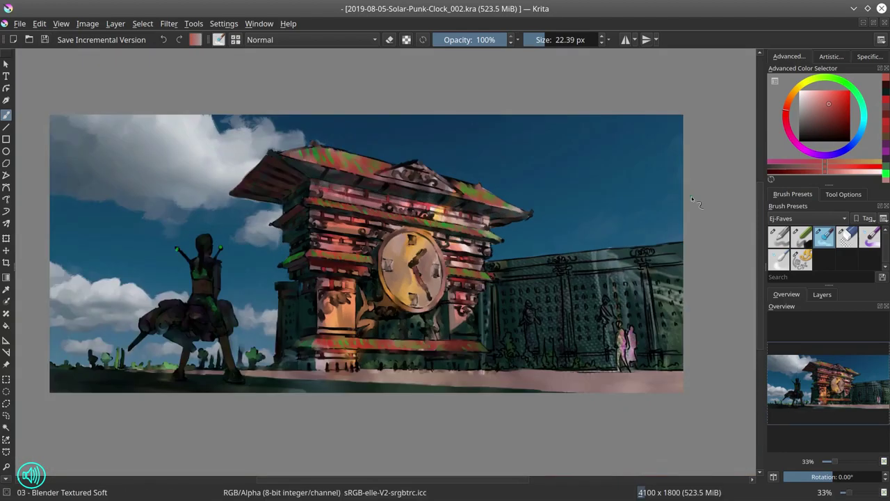
{"action": "left_click", "coordinate": [773, 477]}
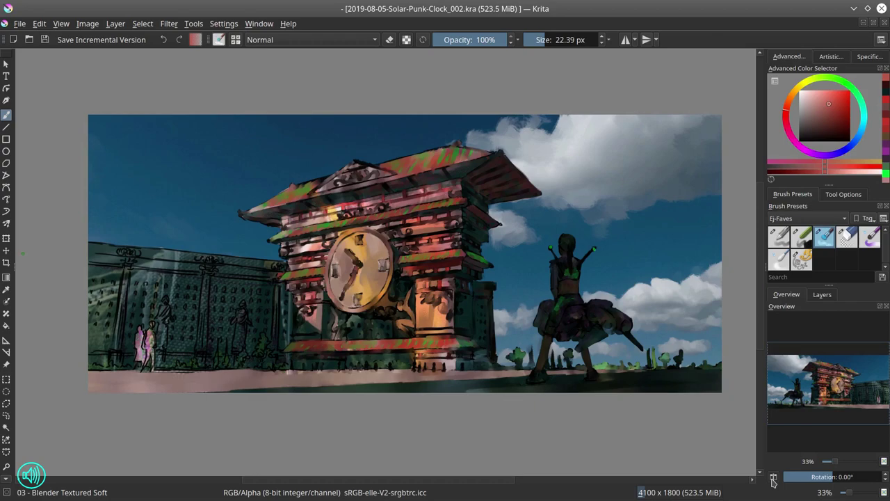
{"action": "mouse_move", "coordinate": [264, 340]}
{"action": "left_mouse_down"}
{"action": "mouse_move", "coordinate": [283, 292]}
{"action": "mouse_move", "coordinate": [425, 324]}
{"action": "left_mouse_up"}
{"action": "key", "text": "]"}
{"action": "left_click_drag", "start_coordinate": [439, 246], "coordinate": [450, 337]}
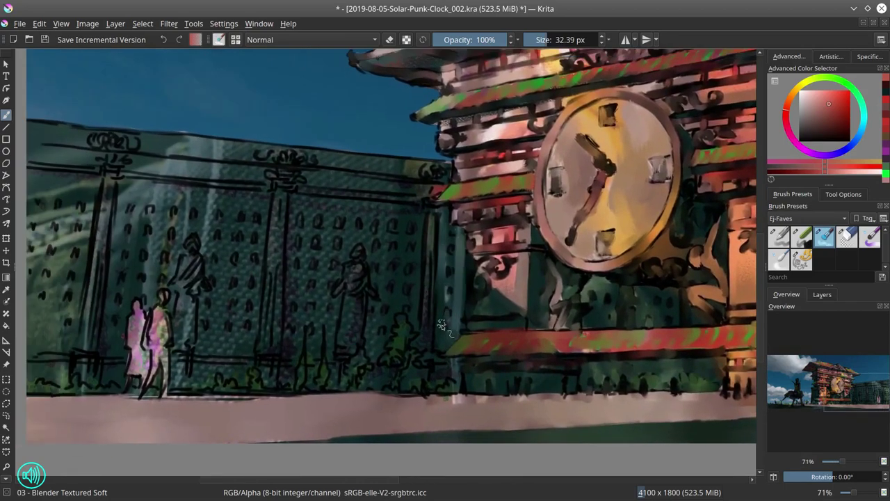
{"action": "mouse_move", "coordinate": [424, 368]}
{"action": "left_mouse_down"}
{"action": "mouse_move", "coordinate": [405, 331]}
{"action": "mouse_move", "coordinate": [386, 358]}
{"action": "mouse_move", "coordinate": [406, 388]}
{"action": "mouse_move", "coordinate": [454, 402]}
{"action": "mouse_move", "coordinate": [463, 383]}
{"action": "mouse_move", "coordinate": [404, 346]}
{"action": "mouse_move", "coordinate": [349, 369]}
{"action": "mouse_move", "coordinate": [368, 380]}
{"action": "mouse_move", "coordinate": [337, 376]}
{"action": "mouse_move", "coordinate": [324, 349]}
{"action": "mouse_move", "coordinate": [299, 385]}
{"action": "mouse_move", "coordinate": [312, 371]}
{"action": "mouse_move", "coordinate": [269, 370]}
{"action": "left_mouse_up"}
{"action": "key", "text": "]"}
{"action": "mouse_move", "coordinate": [392, 275]}
{"action": "left_mouse_down"}
{"action": "mouse_move", "coordinate": [393, 243]}
{"action": "mouse_move", "coordinate": [376, 244]}
{"action": "mouse_move", "coordinate": [392, 227]}
{"action": "mouse_move", "coordinate": [368, 208]}
{"action": "mouse_move", "coordinate": [425, 238]}
{"action": "mouse_move", "coordinate": [429, 222]}
{"action": "mouse_move", "coordinate": [428, 346]}
{"action": "left_mouse_up"}
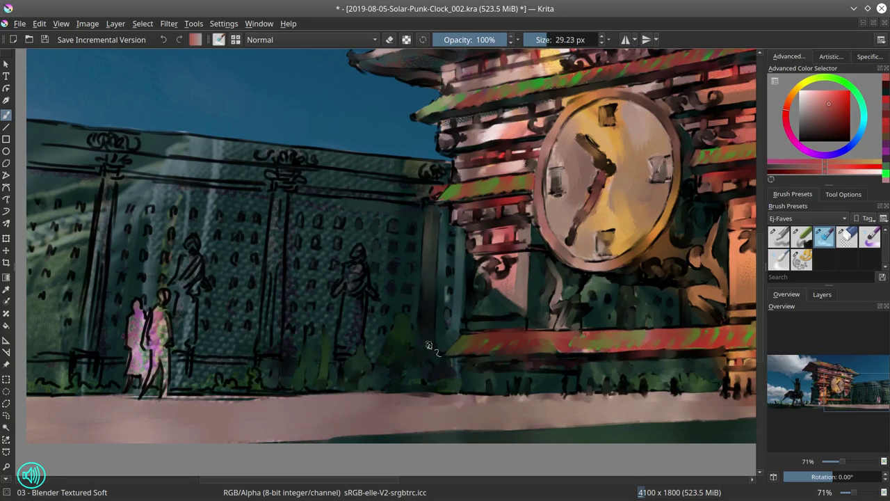
{"action": "mouse_move", "coordinate": [419, 306]}
{"action": "left_mouse_down"}
{"action": "mouse_move", "coordinate": [444, 175]}
{"action": "mouse_move", "coordinate": [419, 164]}
{"action": "mouse_move", "coordinate": [390, 168]}
{"action": "mouse_move", "coordinate": [414, 187]}
{"action": "mouse_move", "coordinate": [315, 190]}
{"action": "left_mouse_up"}
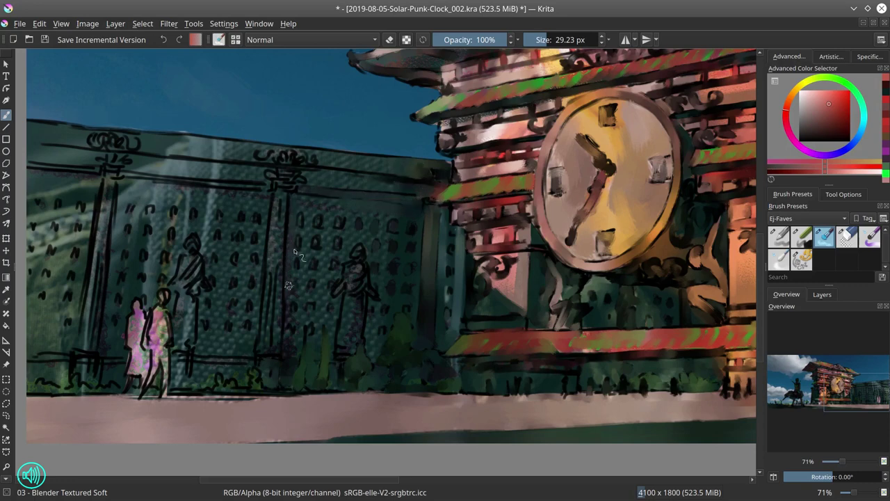
- Blend the statue, window marks and texture in the wall panel nearest the gate at about 31 px
{"action": "mouse_move", "coordinate": [304, 342]}
{"action": "left_mouse_down"}
{"action": "mouse_move", "coordinate": [354, 268]}
{"action": "mouse_move", "coordinate": [366, 285]}
{"action": "mouse_move", "coordinate": [346, 342]}
{"action": "left_mouse_up"}
{"action": "key", "text": "bracketright"}
{"action": "mouse_move", "coordinate": [349, 299]}
{"action": "left_mouse_down"}
{"action": "mouse_move", "coordinate": [327, 252]}
{"action": "mouse_move", "coordinate": [302, 318]}
{"action": "mouse_move", "coordinate": [324, 278]}
{"action": "left_mouse_up"}
{"action": "mouse_move", "coordinate": [366, 210]}
{"action": "left_mouse_down"}
{"action": "mouse_move", "coordinate": [336, 220]}
{"action": "mouse_move", "coordinate": [387, 260]}
{"action": "mouse_move", "coordinate": [368, 327]}
{"action": "left_mouse_up"}
{"action": "key", "text": "bracketleft"}
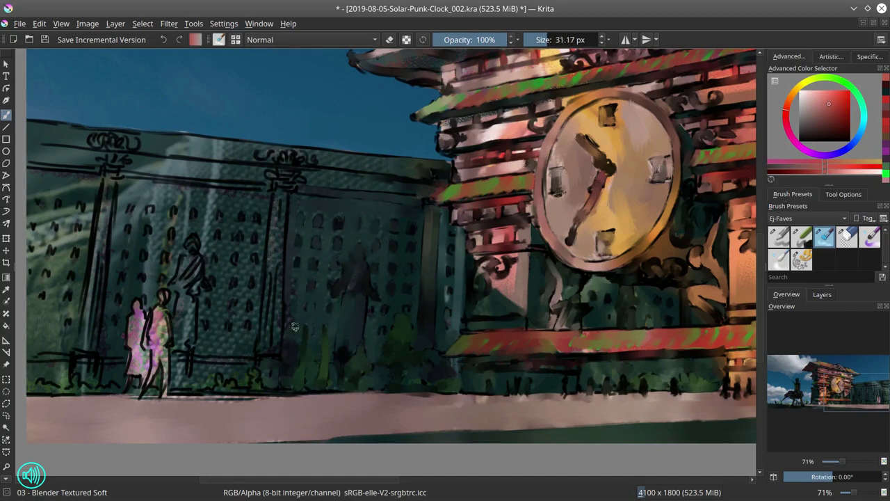
- Smooth the wall's middle column with its capital ornament and the adjoining cornice, enlarging the brush to about 51 px
{"action": "mouse_move", "coordinate": [286, 335]}
{"action": "left_mouse_down"}
{"action": "mouse_move", "coordinate": [282, 194]}
{"action": "mouse_move", "coordinate": [275, 201]}
{"action": "mouse_move", "coordinate": [268, 365]}
{"action": "left_mouse_up"}
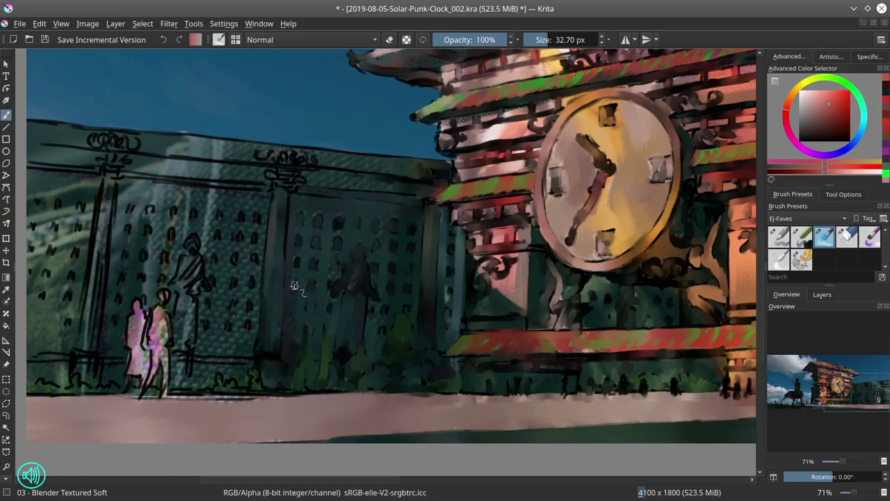
{"action": "mouse_move", "coordinate": [306, 166]}
{"action": "left_mouse_down"}
{"action": "mouse_move", "coordinate": [392, 167]}
{"action": "mouse_move", "coordinate": [208, 149]}
{"action": "left_mouse_up"}
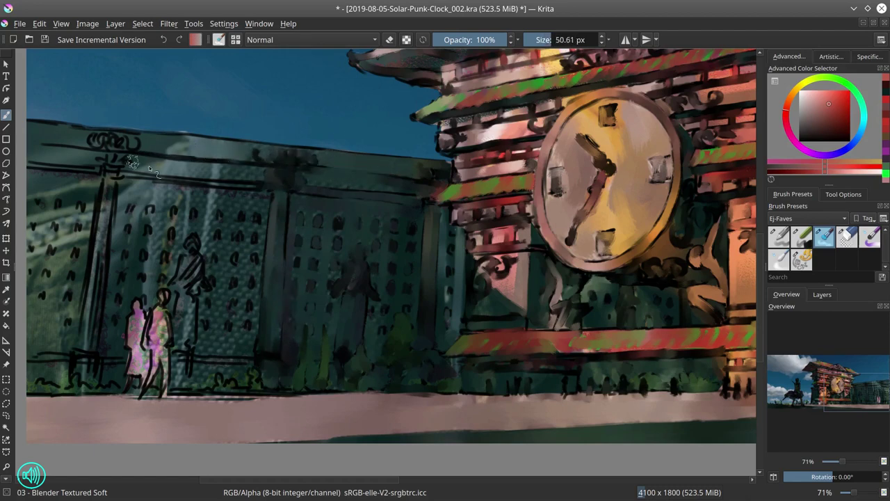
{"action": "mouse_move", "coordinate": [155, 161]}
{"action": "left_mouse_down"}
{"action": "mouse_move", "coordinate": [249, 172]}
{"action": "mouse_move", "coordinate": [134, 175]}
{"action": "left_mouse_up"}
{"action": "left_click_drag", "start_coordinate": [245, 276], "coordinate": [338, 265]}
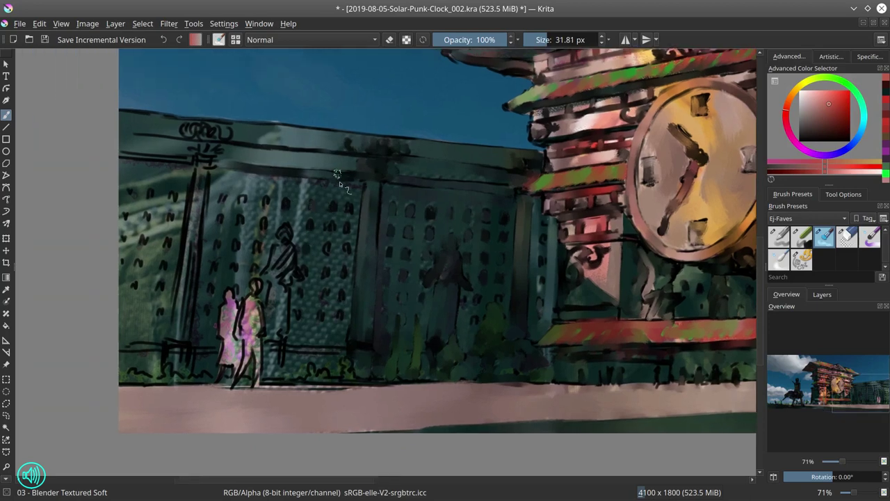
- Blend the window marks, statue and bushes in the wall panel behind the two pink figures at about 28 px
{"action": "mouse_move", "coordinate": [304, 185]}
{"action": "left_mouse_down"}
{"action": "mouse_move", "coordinate": [368, 190]}
{"action": "mouse_move", "coordinate": [358, 243]}
{"action": "mouse_move", "coordinate": [308, 228]}
{"action": "mouse_move", "coordinate": [346, 218]}
{"action": "left_mouse_up"}
{"action": "mouse_move", "coordinate": [324, 280]}
{"action": "left_mouse_down"}
{"action": "mouse_move", "coordinate": [307, 307]}
{"action": "mouse_move", "coordinate": [327, 341]}
{"action": "mouse_move", "coordinate": [290, 345]}
{"action": "left_mouse_up"}
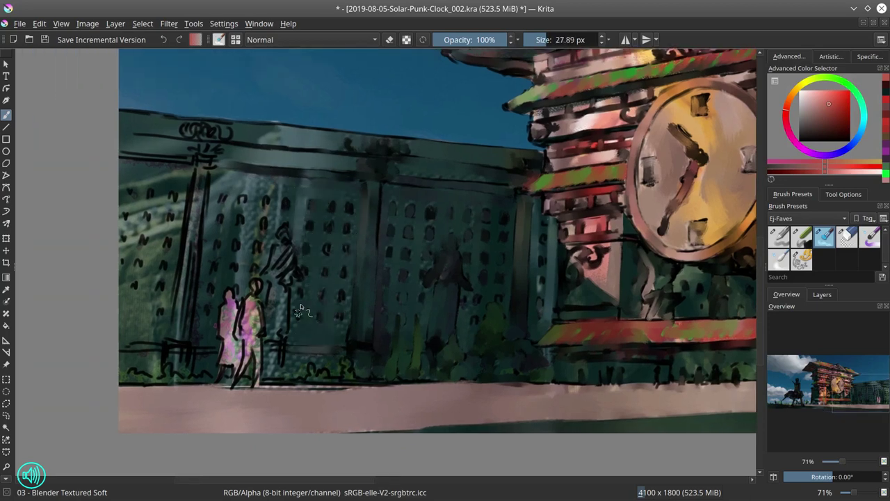
{"action": "left_click_drag", "start_coordinate": [329, 253], "coordinate": [329, 224]}
{"action": "left_click_drag", "start_coordinate": [317, 377], "coordinate": [350, 369]}
{"action": "mouse_move", "coordinate": [350, 368]}
{"action": "left_mouse_down"}
{"action": "mouse_move", "coordinate": [320, 366]}
{"action": "mouse_move", "coordinate": [296, 380]}
{"action": "mouse_move", "coordinate": [282, 372]}
{"action": "left_mouse_up"}
{"action": "mouse_move", "coordinate": [281, 277]}
{"action": "left_mouse_down"}
{"action": "mouse_move", "coordinate": [274, 325]}
{"action": "mouse_move", "coordinate": [267, 269]}
{"action": "mouse_move", "coordinate": [277, 256]}
{"action": "mouse_move", "coordinate": [285, 265]}
{"action": "mouse_move", "coordinate": [268, 269]}
{"action": "mouse_move", "coordinate": [283, 233]}
{"action": "mouse_move", "coordinate": [285, 338]}
{"action": "left_mouse_up"}
- Soften the two pink figures and the window marks and light streak above them at about 32 px
{"action": "left_click_drag", "start_coordinate": [273, 192], "coordinate": [266, 233]}
{"action": "mouse_move", "coordinate": [256, 281]}
{"action": "left_mouse_down"}
{"action": "mouse_move", "coordinate": [257, 375]}
{"action": "mouse_move", "coordinate": [229, 327]}
{"action": "mouse_move", "coordinate": [223, 369]}
{"action": "mouse_move", "coordinate": [221, 362]}
{"action": "left_mouse_up"}
{"action": "left_click_drag", "start_coordinate": [209, 310], "coordinate": [210, 293]}
{"action": "left_click_drag", "start_coordinate": [219, 215], "coordinate": [218, 221]}
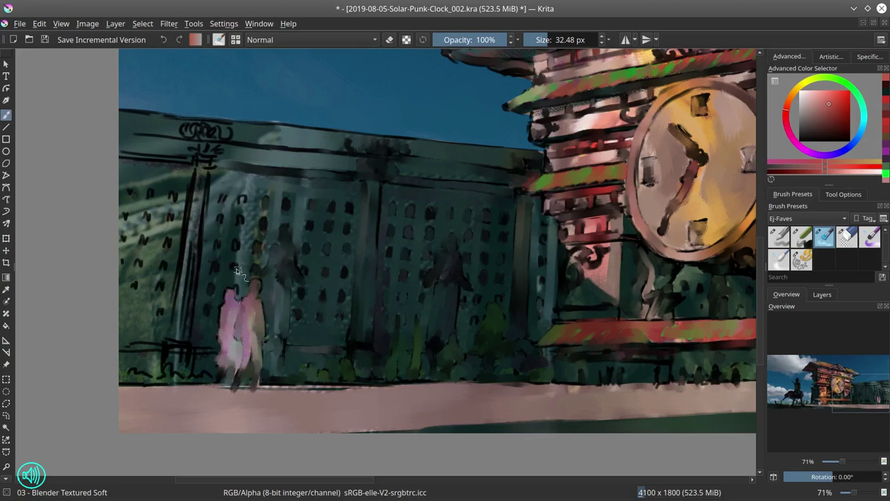
{"action": "left_click_drag", "start_coordinate": [236, 285], "coordinate": [235, 292]}
{"action": "left_click_drag", "start_coordinate": [217, 242], "coordinate": [217, 249]}
{"action": "left_click_drag", "start_coordinate": [241, 217], "coordinate": [242, 202]}
{"action": "left_click_drag", "start_coordinate": [221, 194], "coordinate": [221, 201]}
{"action": "left_click_drag", "start_coordinate": [258, 185], "coordinate": [264, 186], "text": "shift"}
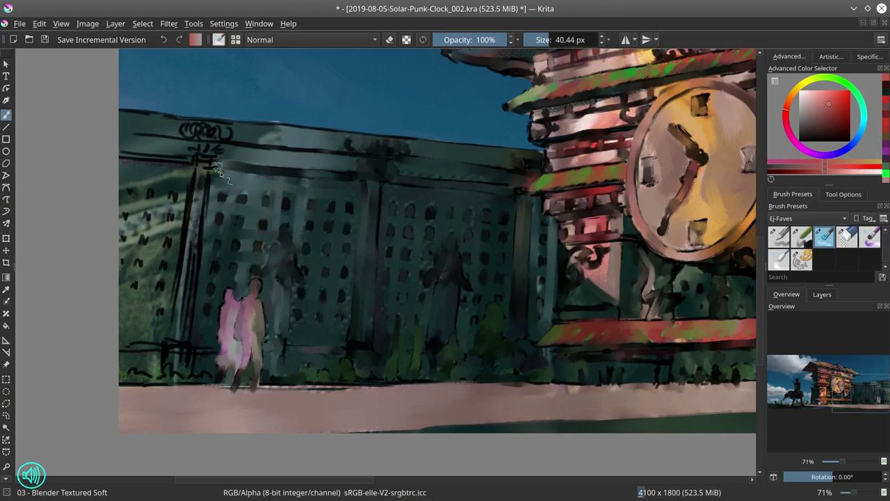
- Blend the outermost wall column and the window marks of the end panel beside it at about 26 px
{"action": "left_click_drag", "start_coordinate": [191, 283], "coordinate": [184, 283], "text": "shift"}
{"action": "mouse_move", "coordinate": [197, 175]}
{"action": "left_mouse_down"}
{"action": "mouse_move", "coordinate": [186, 280]}
{"action": "mouse_move", "coordinate": [199, 257]}
{"action": "mouse_move", "coordinate": [176, 337]}
{"action": "left_mouse_up"}
{"action": "left_click_drag", "start_coordinate": [175, 336], "coordinate": [191, 206]}
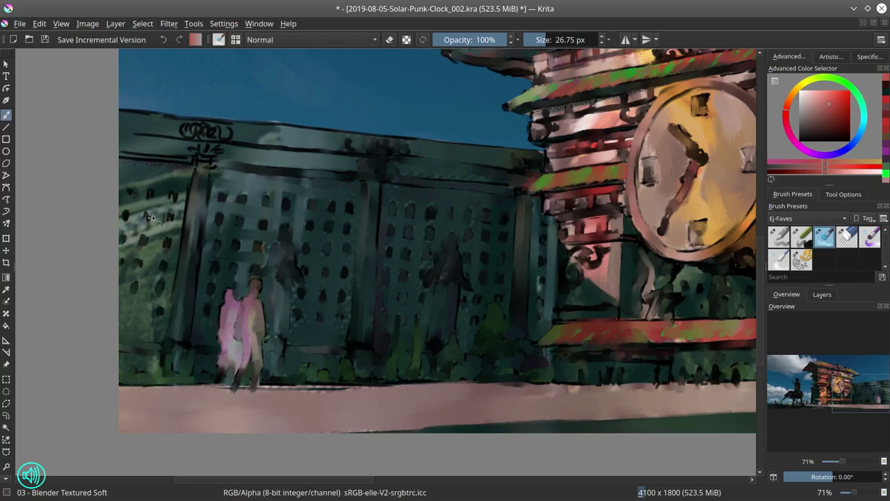
{"action": "left_click_drag", "start_coordinate": [160, 171], "coordinate": [162, 171], "text": "shift"}
{"action": "mouse_move", "coordinate": [155, 157]}
{"action": "left_mouse_down"}
{"action": "mouse_move", "coordinate": [207, 164]}
{"action": "mouse_move", "coordinate": [188, 215]}
{"action": "left_mouse_up"}
- Smooth the outermost column's capital ornament and the cornice lines along the wall's upper edge
{"action": "left_click_drag", "start_coordinate": [194, 152], "coordinate": [228, 136]}
{"action": "left_click_drag", "start_coordinate": [182, 128], "coordinate": [203, 135]}
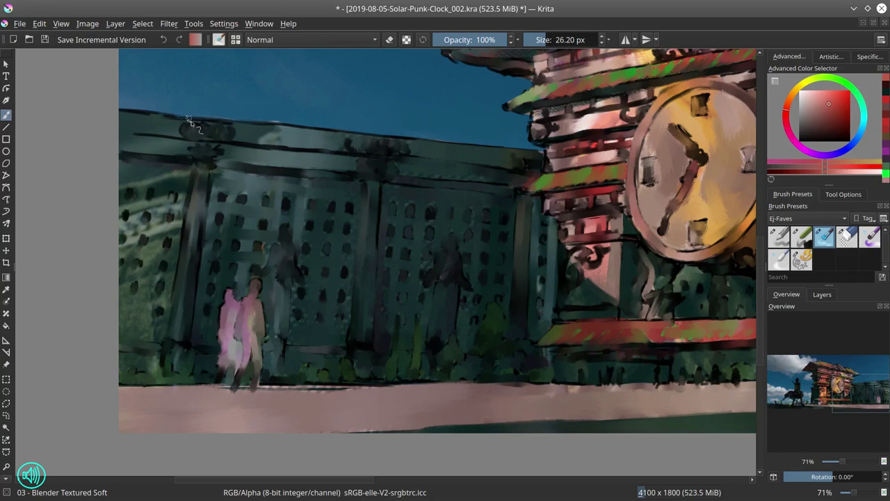
{"action": "left_click_drag", "start_coordinate": [135, 134], "coordinate": [187, 139]}
{"action": "mouse_move", "coordinate": [121, 110]}
{"action": "left_mouse_down"}
{"action": "mouse_move", "coordinate": [308, 132]}
{"action": "mouse_move", "coordinate": [240, 142]}
{"action": "left_mouse_up"}
- Blend away the diagonal light texture between the windows of the wall's end panel at about 48 px
{"action": "mouse_move", "coordinate": [128, 185]}
{"action": "left_mouse_down"}
{"action": "mouse_move", "coordinate": [184, 176]}
{"action": "mouse_move", "coordinate": [139, 239]}
{"action": "left_mouse_up"}
{"action": "left_click_drag", "start_coordinate": [151, 213], "coordinate": [162, 214], "text": "shift"}
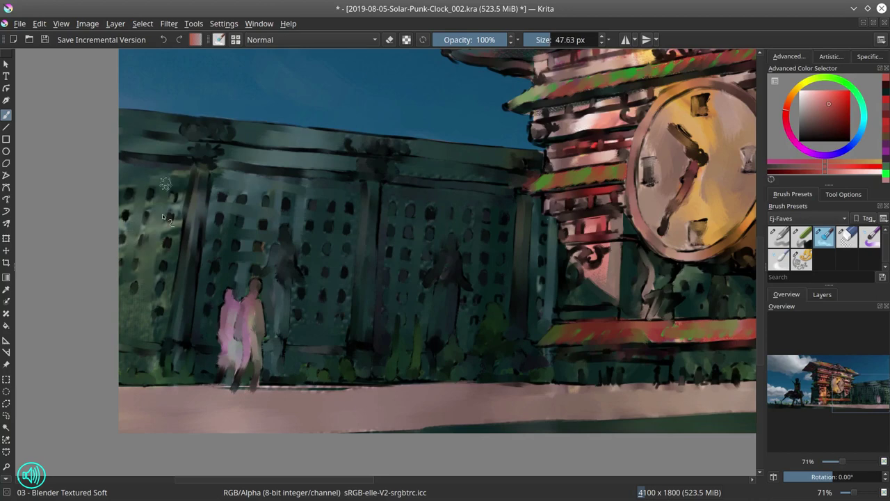
{"action": "left_click_drag", "start_coordinate": [123, 297], "coordinate": [129, 317]}
{"action": "left_click_drag", "start_coordinate": [126, 334], "coordinate": [158, 295]}
{"action": "left_click_drag", "start_coordinate": [164, 292], "coordinate": [164, 276]}
{"action": "left_click_drag", "start_coordinate": [128, 232], "coordinate": [165, 187]}
{"action": "mouse_move", "coordinate": [164, 186]}
{"action": "left_mouse_down"}
{"action": "mouse_move", "coordinate": [183, 173]}
{"action": "mouse_move", "coordinate": [179, 225]}
{"action": "left_mouse_up"}
- Smooth the pavement edge along the foot of the wall beside the pink figures at about 31 px
{"action": "left_click_drag", "start_coordinate": [283, 397], "coordinate": [270, 397], "text": "shift"}
{"action": "left_click_drag", "start_coordinate": [265, 390], "coordinate": [348, 388]}
{"action": "left_click_drag", "start_coordinate": [346, 387], "coordinate": [387, 385]}
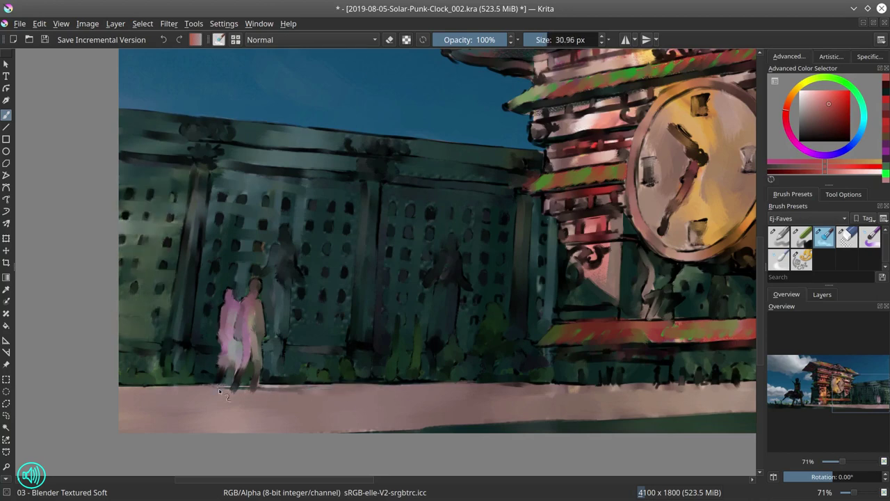
- Show both neon light layers on the whole picture, turn off the mirrored view, and save the file
{"action": "left_click_drag", "start_coordinate": [450, 310], "coordinate": [449, 316], "text": "ctrl"}
{"action": "left_click_drag", "start_coordinate": [402, 292], "coordinate": [393, 357], "text": "ctrl"}
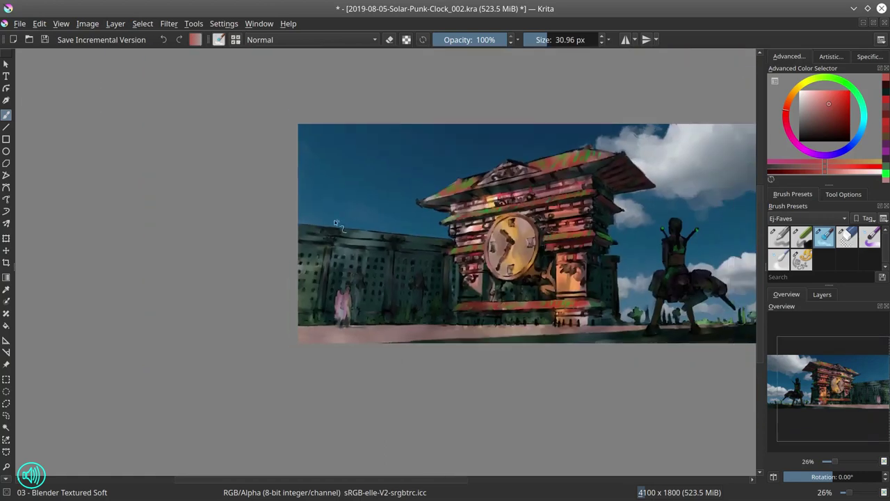
{"action": "left_click_drag", "start_coordinate": [714, 283], "coordinate": [580, 287]}
{"action": "key", "text": "ctrl+s"}
{"action": "left_click", "coordinate": [822, 294]}
{"action": "left_click", "coordinate": [786, 294]}
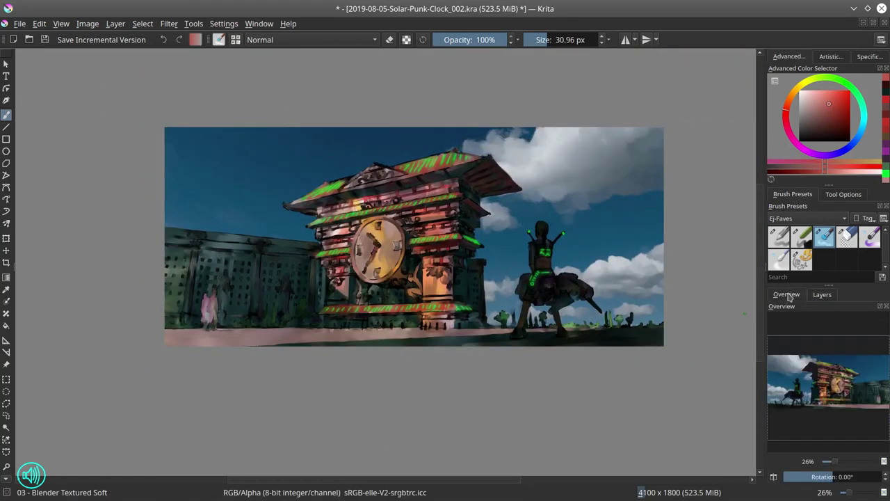
{"action": "key", "text": "m"}
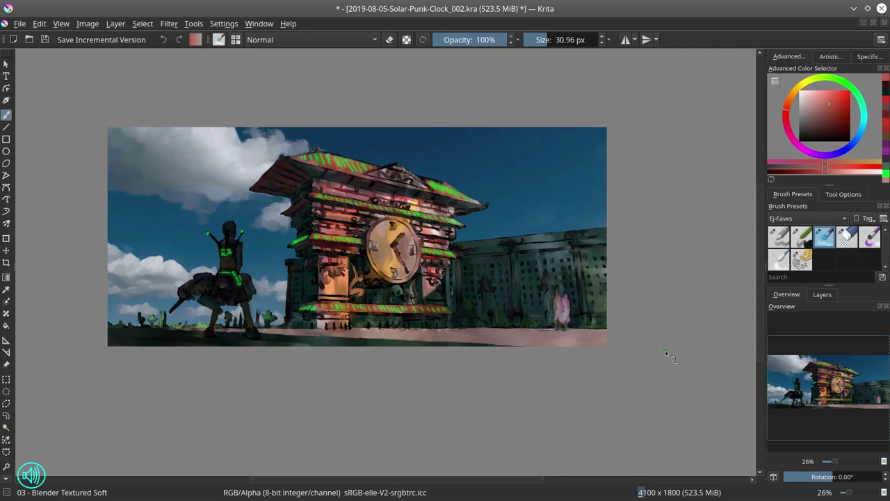
{"action": "key", "text": "ctrl+s"}
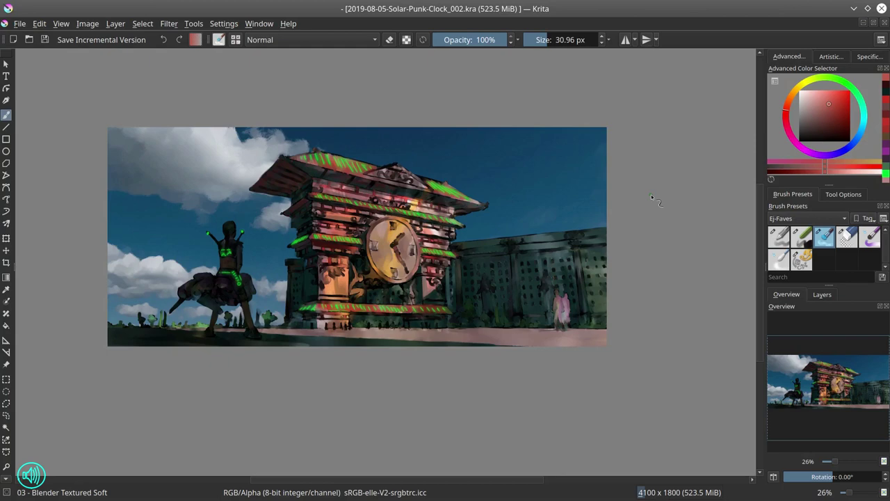
- Hide the neon light layer and start a Color Adjustment curve on the merged copy, raising the black output to 15
{"action": "left_click", "coordinate": [822, 294]}
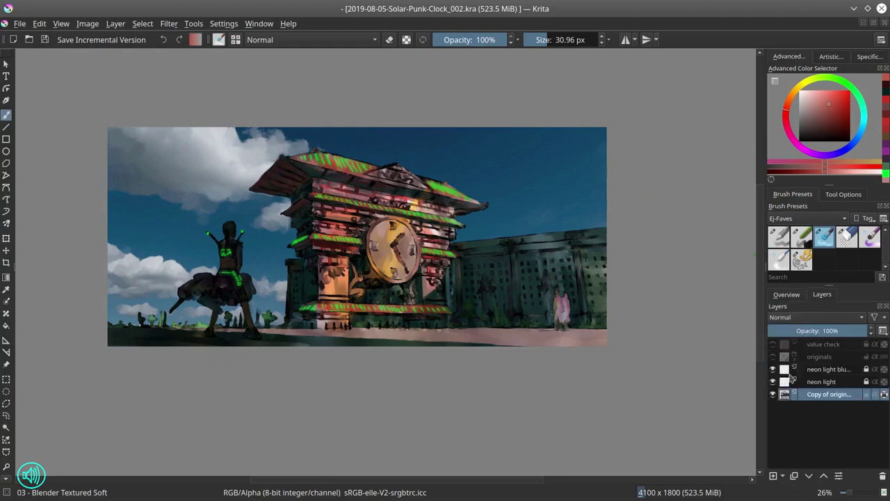
{"action": "left_click", "coordinate": [169, 23]}
{"action": "left_click", "coordinate": [445, 194]}
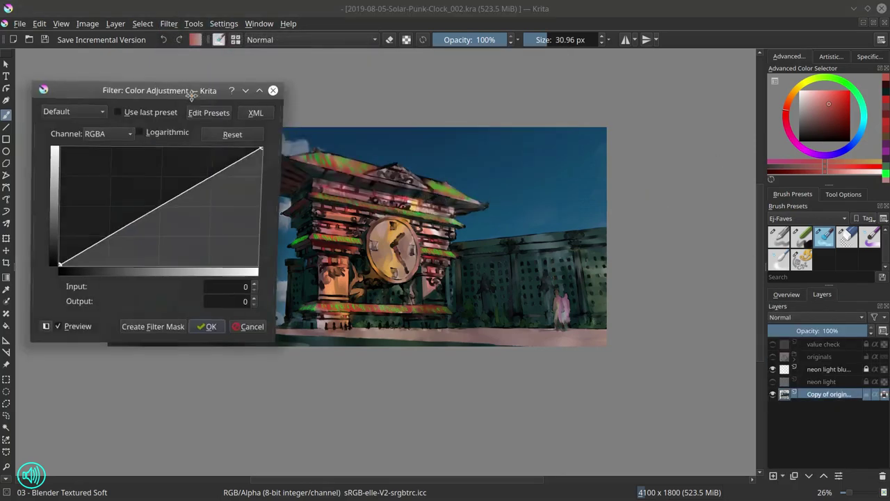
{"action": "left_click_drag", "start_coordinate": [193, 89], "coordinate": [594, 134]}
{"action": "left_click_drag", "start_coordinate": [452, 307], "coordinate": [450, 299]}
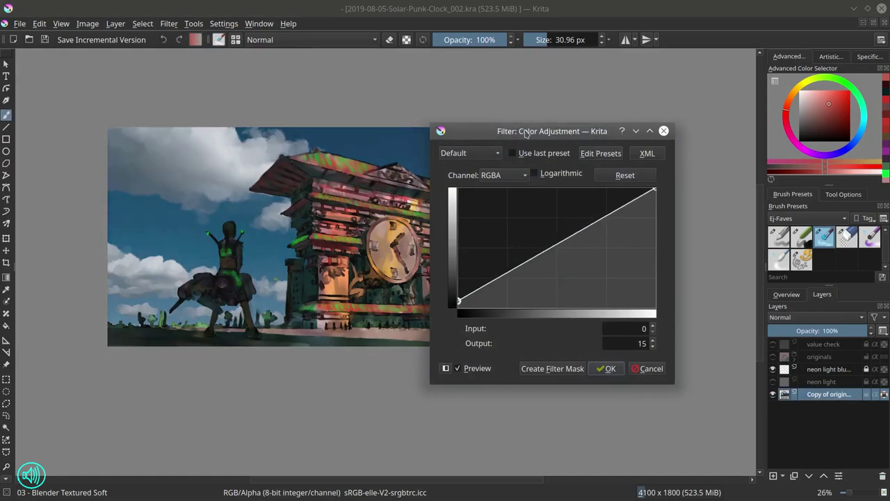
- Add curve points near input 60 and input 185, lower both slightly, and apply the colour adjustment
{"action": "mouse_move", "coordinate": [528, 132]}
{"action": "left_mouse_down"}
{"action": "mouse_move", "coordinate": [668, 138]}
{"action": "mouse_move", "coordinate": [622, 127]}
{"action": "left_mouse_up"}
{"action": "left_click_drag", "start_coordinate": [597, 270], "coordinate": [597, 272]}
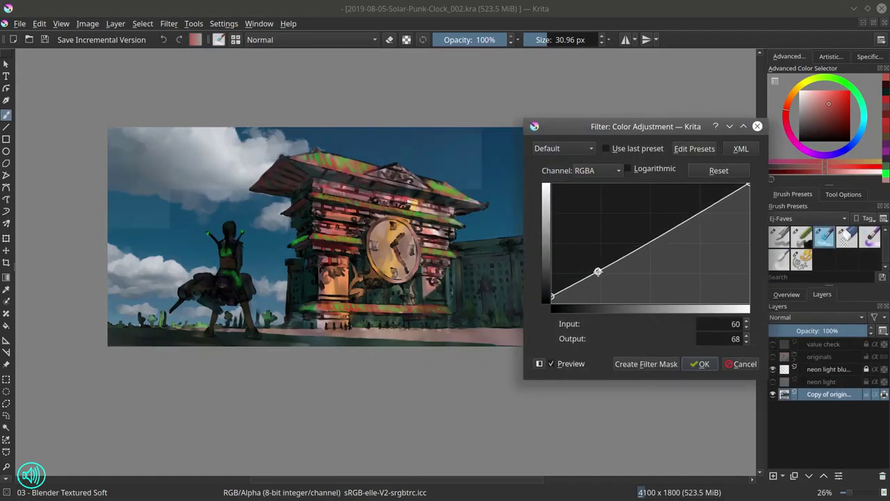
{"action": "left_click", "coordinate": [694, 215]}
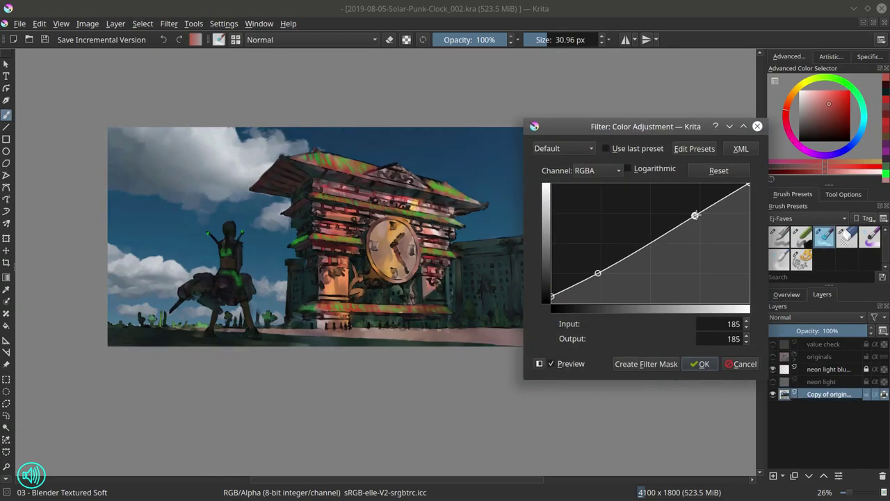
{"action": "left_click", "coordinate": [695, 218]}
{"action": "left_click", "coordinate": [700, 364]}
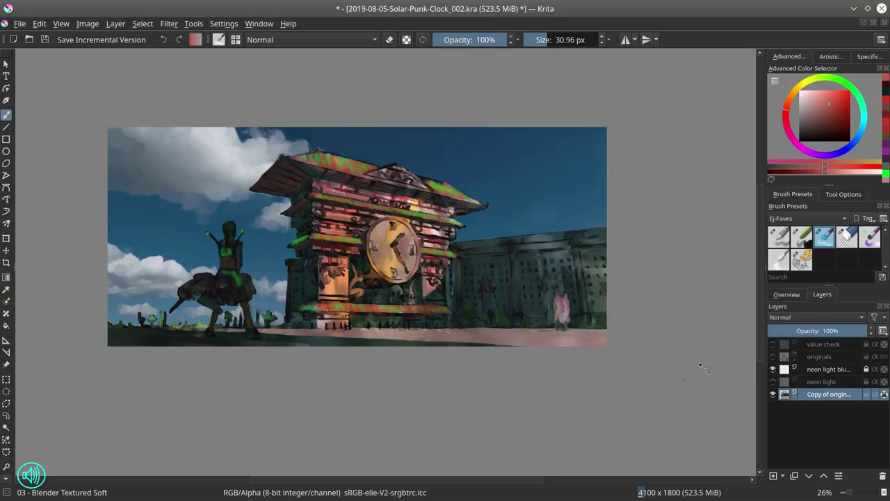
- Toggle the value check layer to judge the picture in greyscale, and outline the dark rider and her mount with a polygonal selection
{"action": "left_click", "coordinate": [773, 344]}
{"action": "left_click", "coordinate": [785, 295]}
{"action": "left_click", "coordinate": [822, 294]}
{"action": "left_click", "coordinate": [773, 343]}
{"action": "scroll", "coordinate": [47, 320], "scroll_direction": "up", "scroll_amount": 3}
{"action": "left_click", "coordinate": [6, 403]}
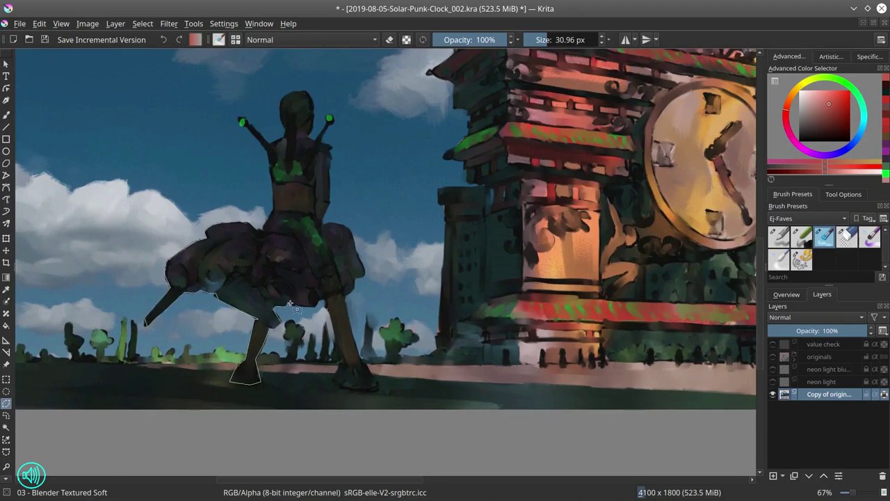
{"action": "left_click_drag", "start_coordinate": [322, 306], "coordinate": [344, 359]}
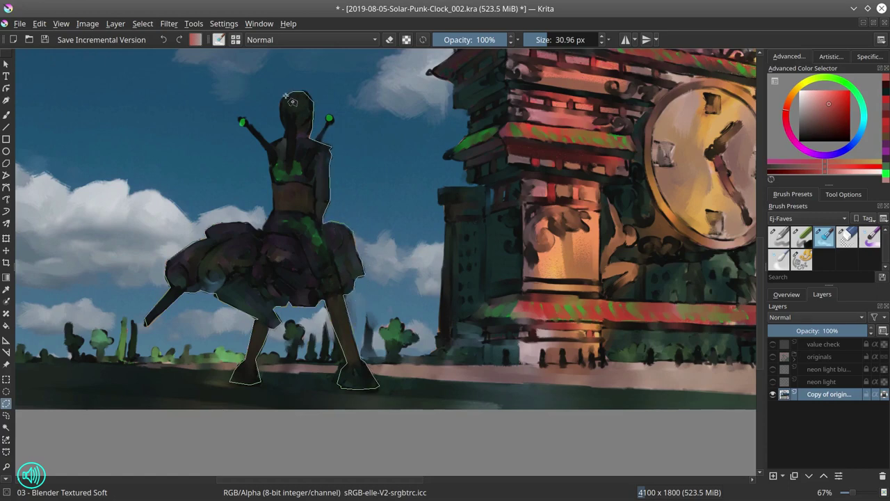
{"action": "mouse_move", "coordinate": [283, 139]}
{"action": "left_mouse_down"}
{"action": "mouse_move", "coordinate": [272, 209]}
{"action": "mouse_move", "coordinate": [257, 229]}
{"action": "left_mouse_up"}
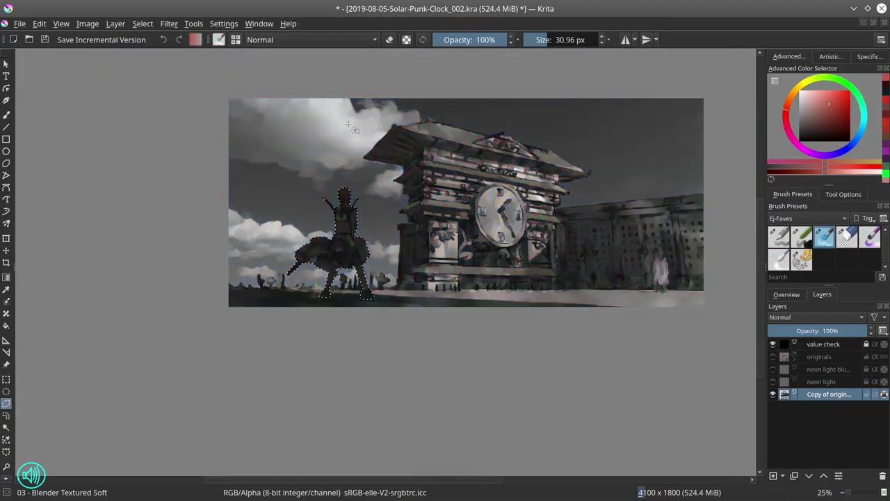
- Apply a Color Adjustment curve to the selected rider and mount, setting input 73 to output 62 and slightly raising an upper point
{"action": "left_click", "coordinate": [168, 23]}
{"action": "left_click", "coordinate": [389, 192]}
{"action": "left_click_drag", "start_coordinate": [590, 373], "coordinate": [509, 416]}
{"action": "left_click_drag", "start_coordinate": [528, 311], "coordinate": [527, 318]}
{"action": "left_click_drag", "start_coordinate": [597, 275], "coordinate": [596, 270]}
{"action": "left_click", "coordinate": [527, 318]}
{"action": "left_click_drag", "start_coordinate": [508, 416], "coordinate": [34, 433]}
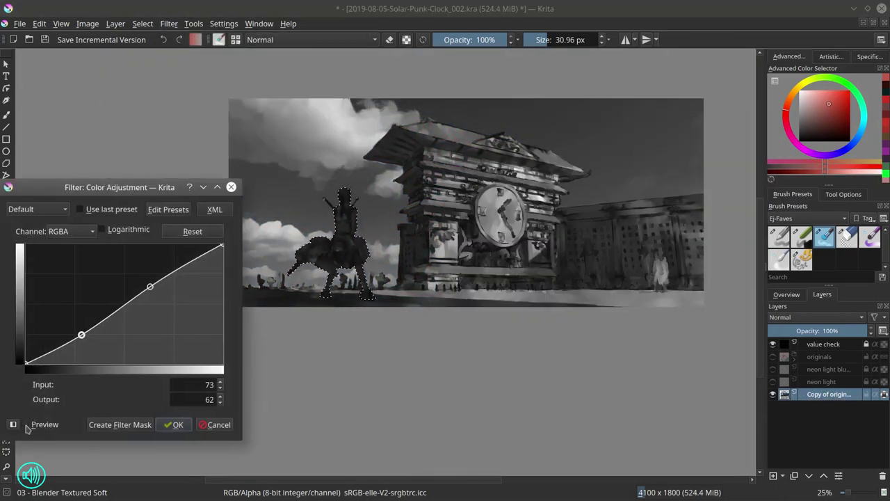
{"action": "left_click", "coordinate": [145, 424]}
- Clear the selection around the rider and hide the value check layer to return to full colour
{"action": "left_click", "coordinate": [143, 23]}
{"action": "left_click", "coordinate": [167, 51]}
{"action": "left_click", "coordinate": [772, 344]}
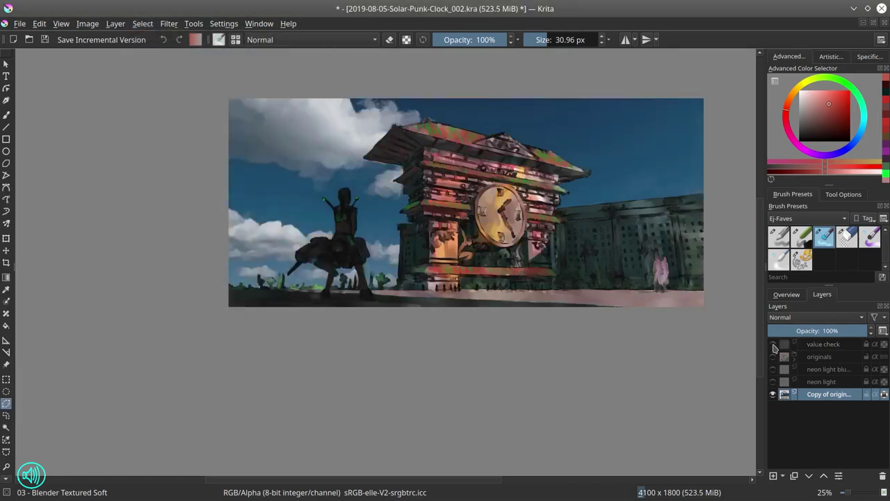
{"action": "left_click", "coordinate": [796, 295]}
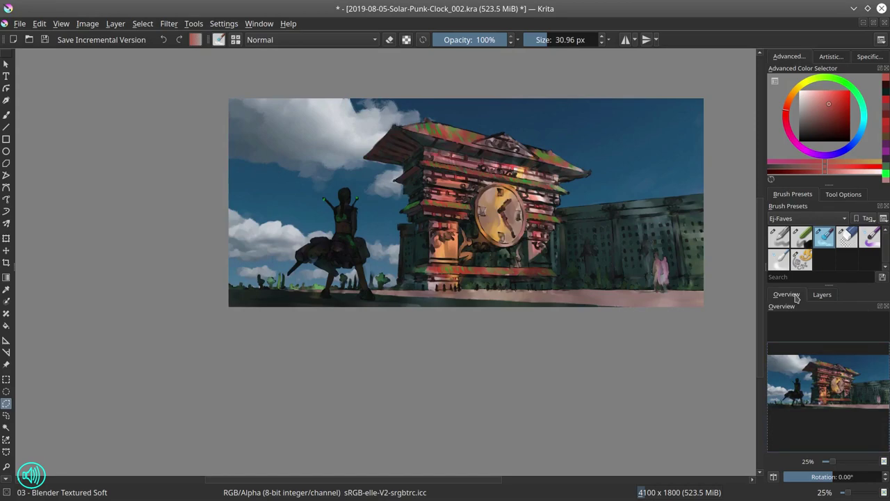
{"action": "left_click", "coordinate": [825, 294]}
- Touch up the greenery beside the gate's base with the Chalk Details brush at about 68 px, using a sampled green
{"action": "left_click", "coordinate": [7, 114]}
{"action": "left_click", "coordinate": [801, 237]}
{"action": "scroll", "coordinate": [621, 265], "scroll_direction": "up", "scroll_amount": 2}
{"action": "mouse_move", "coordinate": [622, 264]}
{"action": "left_mouse_down"}
{"action": "mouse_move", "coordinate": [477, 350]}
{"action": "mouse_move", "coordinate": [518, 337]}
{"action": "left_mouse_up"}
{"action": "left_click_drag", "start_coordinate": [421, 365], "coordinate": [547, 334]}
{"action": "left_click", "coordinate": [159, 335], "text": "ctrl"}
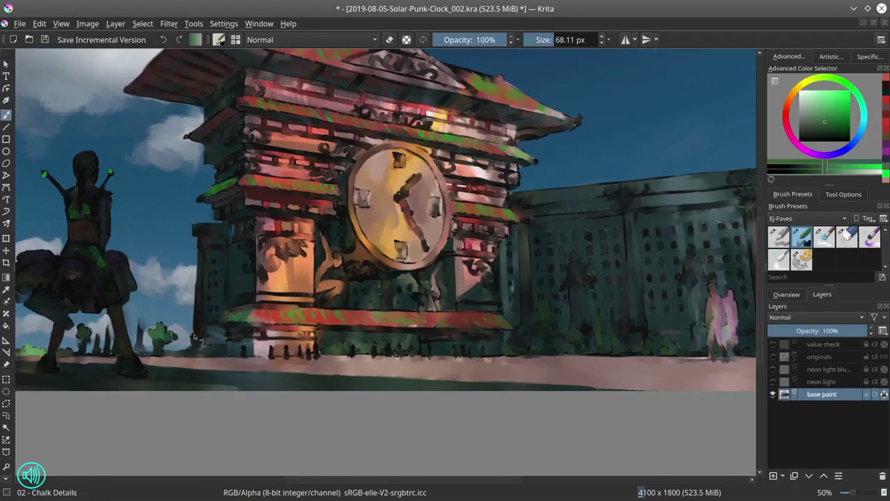
{"action": "left_click_drag", "start_coordinate": [194, 336], "coordinate": [182, 337]}
- Smooth the pink pavement in front of the wall with the Basic-4 Flow Opacity brush at up to about 114 px
{"action": "mouse_move", "coordinate": [544, 303]}
{"action": "left_mouse_down"}
{"action": "mouse_move", "coordinate": [550, 318]}
{"action": "mouse_move", "coordinate": [527, 334]}
{"action": "mouse_move", "coordinate": [530, 356]}
{"action": "mouse_move", "coordinate": [382, 357]}
{"action": "left_mouse_up"}
{"action": "left_click", "coordinate": [824, 129]}
{"action": "key", "text": "slash"}
{"action": "mouse_move", "coordinate": [381, 357]}
{"action": "left_mouse_down"}
{"action": "mouse_move", "coordinate": [382, 343]}
{"action": "mouse_move", "coordinate": [376, 362]}
{"action": "left_mouse_up"}
{"action": "left_click", "coordinate": [371, 362], "text": "ctrl"}
{"action": "left_click_drag", "start_coordinate": [304, 362], "coordinate": [563, 363]}
{"action": "left_click", "coordinate": [499, 343], "text": "ctrl"}
{"action": "mouse_move", "coordinate": [487, 359]}
{"action": "left_mouse_down"}
{"action": "mouse_move", "coordinate": [457, 363]}
{"action": "mouse_move", "coordinate": [501, 361]}
{"action": "left_mouse_up"}
{"action": "left_click", "coordinate": [456, 356], "text": "ctrl"}
{"action": "left_click", "coordinate": [487, 389], "text": "ctrl"}
{"action": "left_click_drag", "start_coordinate": [487, 397], "coordinate": [525, 403]}
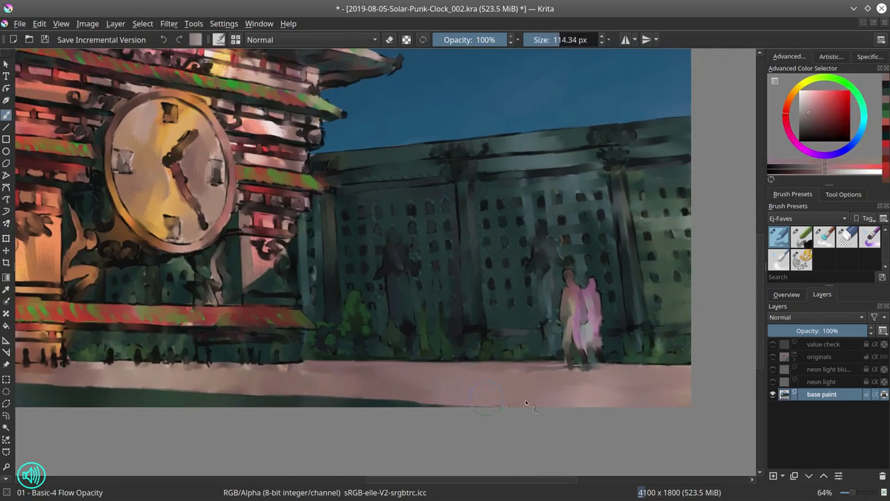
{"action": "left_click_drag", "start_coordinate": [604, 395], "coordinate": [577, 391]}
- Blend the remaining pavement streaks and redefine the dark green foreground shadow's edge at about 48 px
{"action": "left_click", "coordinate": [431, 389], "text": "ctrl"}
{"action": "mouse_move", "coordinate": [435, 400]}
{"action": "left_mouse_down"}
{"action": "mouse_move", "coordinate": [296, 391]}
{"action": "mouse_move", "coordinate": [441, 401]}
{"action": "left_mouse_up"}
{"action": "left_click_drag", "start_coordinate": [403, 377], "coordinate": [278, 369]}
{"action": "left_click", "coordinate": [240, 397], "text": "ctrl"}
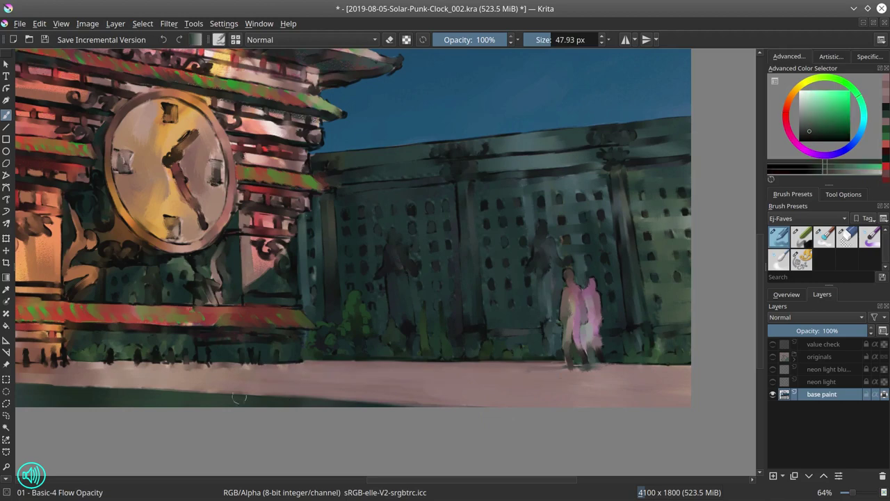
{"action": "left_click_drag", "start_coordinate": [195, 391], "coordinate": [265, 398]}
- Paint a dark cast shadow beneath the two walking figures and clean the pavement around it at about 16 px
{"action": "left_click_drag", "start_coordinate": [537, 368], "coordinate": [526, 368]}
{"action": "left_click_drag", "start_coordinate": [512, 368], "coordinate": [604, 368]}
{"action": "left_click", "coordinate": [546, 376], "text": "ctrl"}
{"action": "left_click_drag", "start_coordinate": [544, 361], "coordinate": [541, 360]}
{"action": "left_click_drag", "start_coordinate": [510, 364], "coordinate": [551, 364]}
{"action": "left_click_drag", "start_coordinate": [609, 365], "coordinate": [686, 366]}
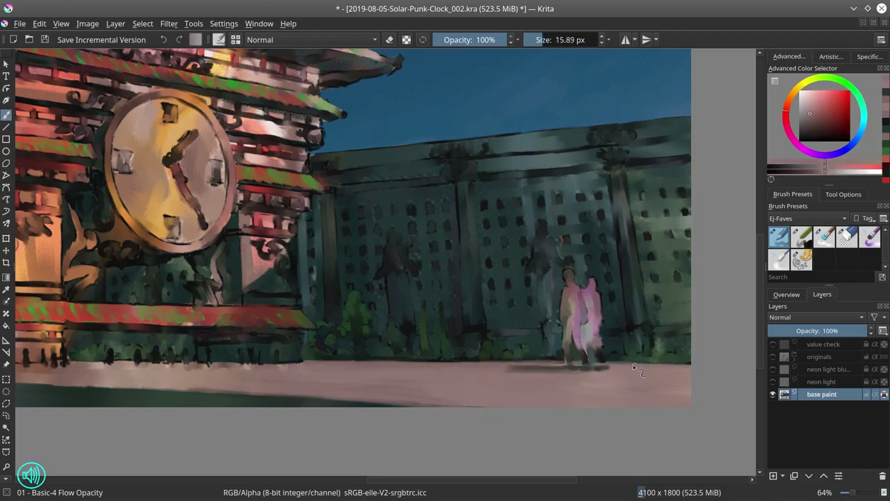
- Refine the plants along the foot of the wall with sampled dark and green tones at about 16 to 18 px
{"action": "left_click", "coordinate": [390, 324], "text": "ctrl"}
{"action": "key", "text": "bracketright"}
{"action": "left_click", "coordinate": [362, 346], "text": "ctrl"}
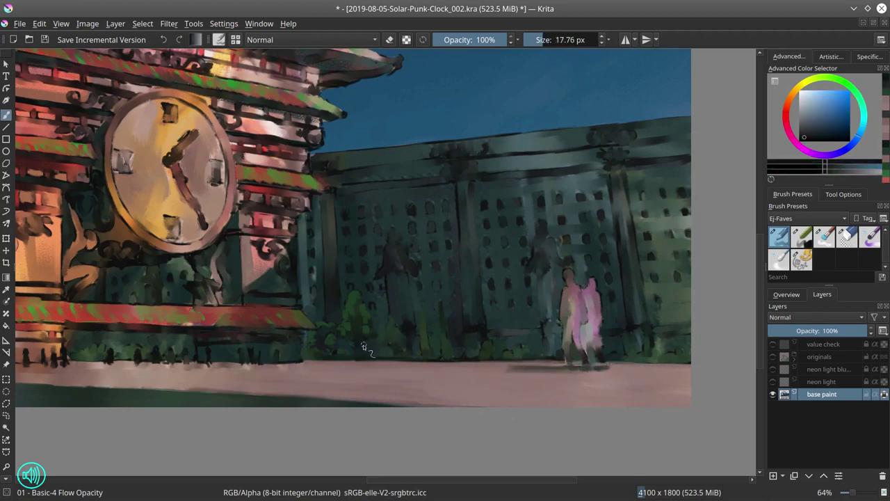
{"action": "left_click", "coordinate": [425, 337], "text": "ctrl"}
{"action": "mouse_move", "coordinate": [427, 345]}
{"action": "left_mouse_down"}
{"action": "mouse_move", "coordinate": [433, 354]}
{"action": "mouse_move", "coordinate": [447, 341]}
{"action": "mouse_move", "coordinate": [448, 313]}
{"action": "left_mouse_up"}
{"action": "left_click", "coordinate": [452, 335], "text": "ctrl"}
{"action": "left_click", "coordinate": [444, 342], "text": "ctrl"}
{"action": "left_click", "coordinate": [451, 343], "text": "ctrl"}
{"action": "left_click", "coordinate": [436, 351], "text": "ctrl"}
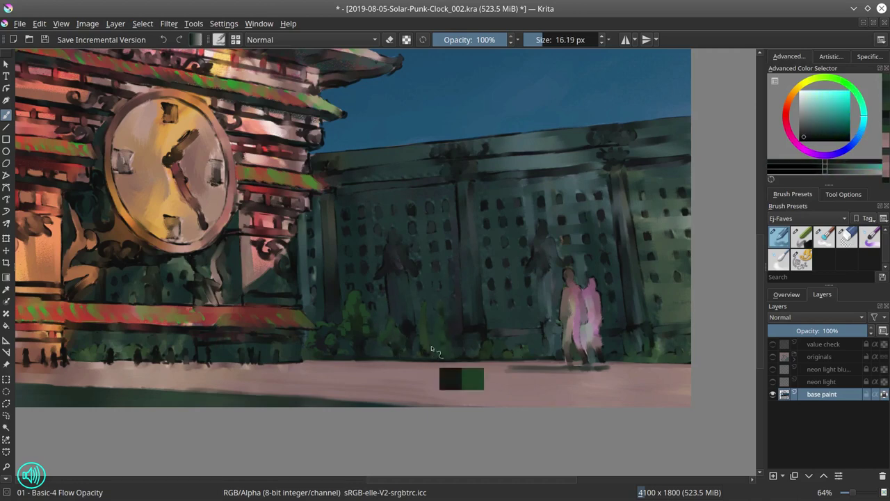
- Blend the wall panels above the plants and around the figures with sampled teal at up to about 59 px, and show the overview
{"action": "left_click", "coordinate": [453, 304], "text": "ctrl"}
{"action": "left_click_drag", "start_coordinate": [452, 269], "coordinate": [464, 270]}
{"action": "left_click", "coordinate": [431, 227], "text": "ctrl"}
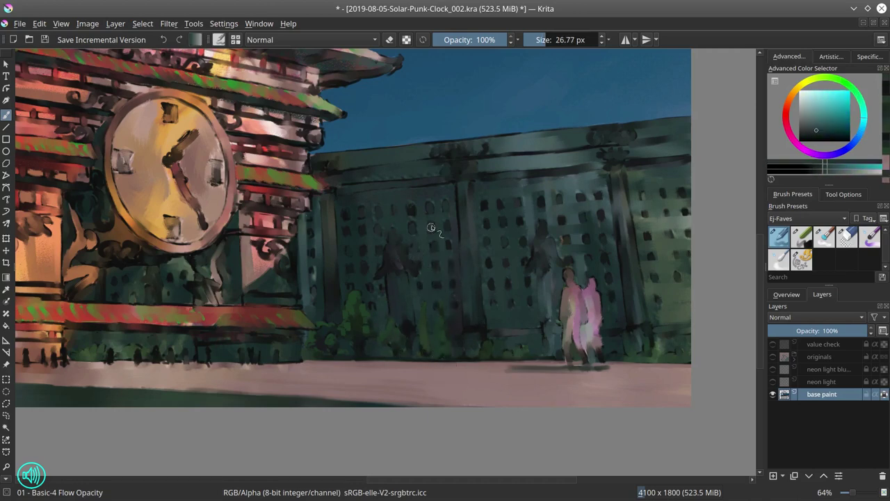
{"action": "left_click", "coordinate": [582, 195], "text": "ctrl"}
{"action": "left_click", "coordinate": [518, 186], "text": "ctrl"}
{"action": "left_click_drag", "start_coordinate": [543, 183], "coordinate": [554, 184]}
{"action": "mouse_move", "coordinate": [553, 183]}
{"action": "left_mouse_down"}
{"action": "mouse_move", "coordinate": [566, 182]}
{"action": "mouse_move", "coordinate": [599, 236]}
{"action": "left_mouse_up"}
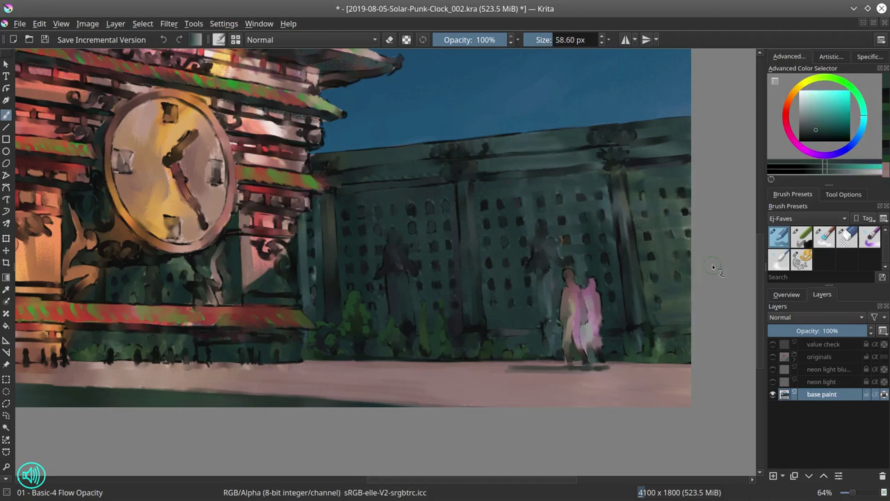
{"action": "left_click", "coordinate": [787, 295]}
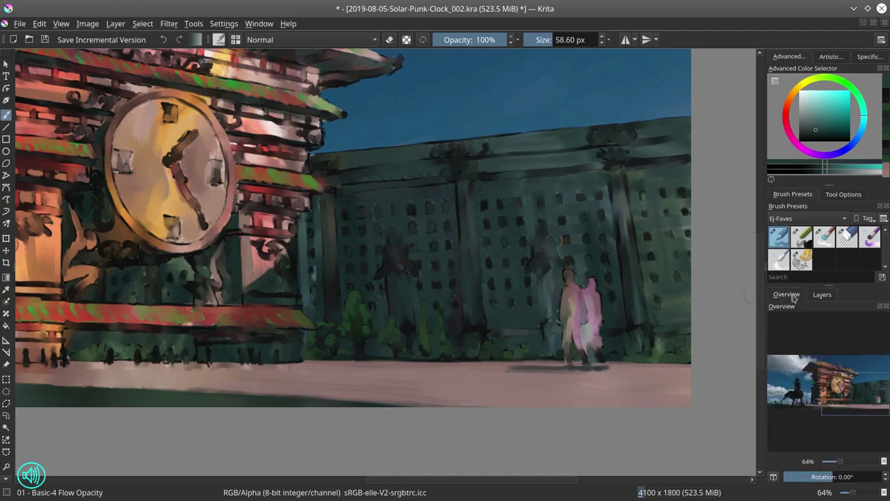
- Reshape the pink figure's head, back and legs with sampled pink and background colours at about 15 px
{"action": "left_click", "coordinate": [549, 379], "text": "ctrl"}
{"action": "mouse_move", "coordinate": [565, 376]}
{"action": "left_mouse_down"}
{"action": "mouse_move", "coordinate": [548, 375]}
{"action": "mouse_move", "coordinate": [577, 365]}
{"action": "left_mouse_up"}
{"action": "mouse_move", "coordinate": [639, 359]}
{"action": "left_mouse_down"}
{"action": "mouse_move", "coordinate": [609, 360]}
{"action": "mouse_move", "coordinate": [600, 349]}
{"action": "mouse_move", "coordinate": [607, 325]}
{"action": "mouse_move", "coordinate": [596, 287]}
{"action": "left_mouse_up"}
{"action": "left_click", "coordinate": [615, 349], "text": "ctrl"}
{"action": "left_click", "coordinate": [612, 339], "text": "ctrl"}
{"action": "key", "text": "bracketleft"}
{"action": "left_click", "coordinate": [593, 296], "text": "ctrl"}
{"action": "left_click", "coordinate": [591, 350], "text": "ctrl"}
{"action": "left_click", "coordinate": [583, 335], "text": "ctrl"}
{"action": "mouse_move", "coordinate": [591, 349]}
{"action": "left_mouse_down"}
{"action": "mouse_move", "coordinate": [589, 359]}
{"action": "mouse_move", "coordinate": [587, 351]}
{"action": "left_mouse_up"}
{"action": "left_click", "coordinate": [566, 306], "text": "ctrl"}
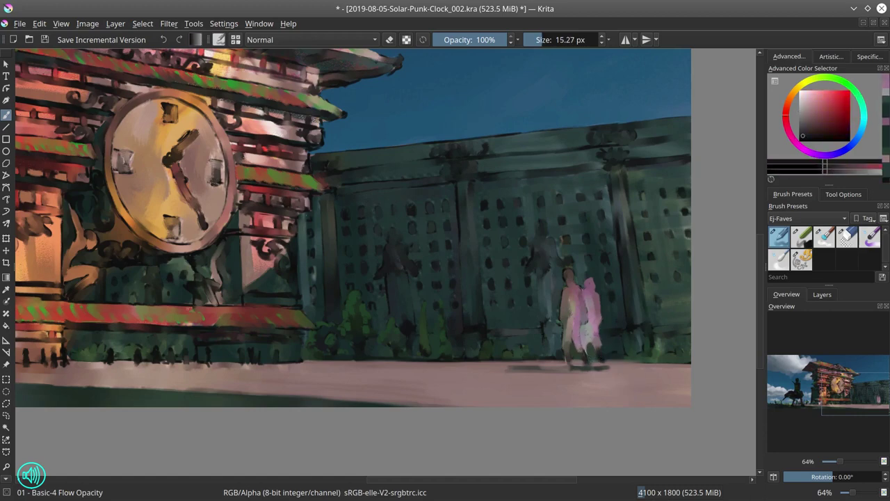
- Refine the tan figure's body and cut its head and shoulder outline against the wall at about 14 px
{"action": "left_click", "coordinate": [568, 344], "text": "ctrl"}
{"action": "mouse_move", "coordinate": [564, 306]}
{"action": "left_mouse_down"}
{"action": "mouse_move", "coordinate": [569, 364]}
{"action": "mouse_move", "coordinate": [575, 359]}
{"action": "left_mouse_up"}
{"action": "left_click", "coordinate": [564, 332], "text": "ctrl"}
{"action": "left_click", "coordinate": [566, 321], "text": "ctrl"}
{"action": "left_click", "coordinate": [589, 358], "text": "ctrl"}
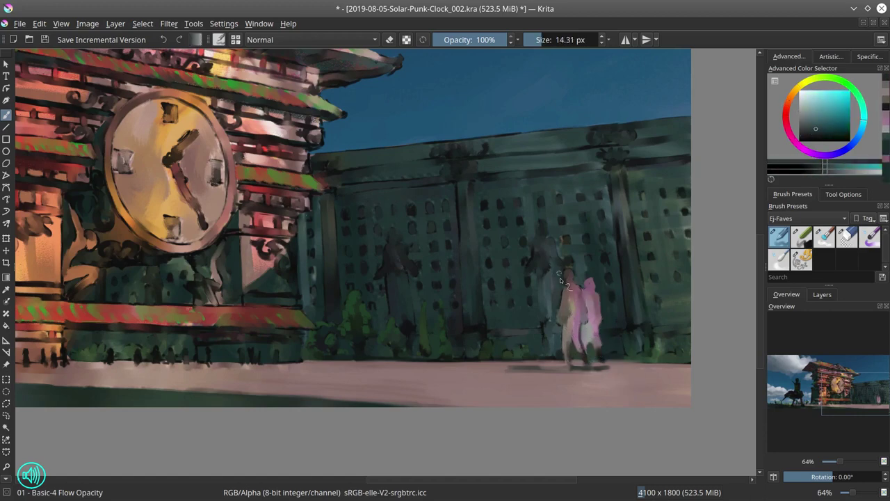
{"action": "left_click", "coordinate": [572, 286], "text": "ctrl"}
{"action": "mouse_move", "coordinate": [569, 272]}
{"action": "left_mouse_down"}
{"action": "mouse_move", "coordinate": [570, 282]}
{"action": "mouse_move", "coordinate": [598, 288]}
{"action": "left_mouse_up"}
- Define the light edge between the two figures and sharpen their legs with a finer brush of about 12 px
{"action": "left_click", "coordinate": [578, 290], "text": "ctrl"}
{"action": "left_click", "coordinate": [581, 321], "text": "ctrl"}
{"action": "key", "text": "bracketleft"}
{"action": "left_click", "coordinate": [596, 285], "text": "ctrl"}
{"action": "left_click", "coordinate": [568, 345], "text": "ctrl"}
{"action": "left_click", "coordinate": [576, 338], "text": "ctrl"}
{"action": "mouse_move", "coordinate": [568, 352]}
{"action": "left_mouse_down"}
{"action": "mouse_move", "coordinate": [573, 368]}
{"action": "mouse_move", "coordinate": [588, 362]}
{"action": "mouse_move", "coordinate": [573, 369]}
{"action": "mouse_move", "coordinate": [608, 366]}
{"action": "left_mouse_up"}
- Extend and darken the cast shadow under the two figures, tidying its tip at about 12 px
{"action": "left_click", "coordinate": [562, 367], "text": "ctrl"}
{"action": "left_click", "coordinate": [596, 341], "text": "ctrl"}
{"action": "left_click", "coordinate": [539, 368], "text": "ctrl"}
{"action": "left_click_drag", "start_coordinate": [499, 372], "coordinate": [557, 370]}
{"action": "left_click", "coordinate": [594, 369], "text": "ctrl"}
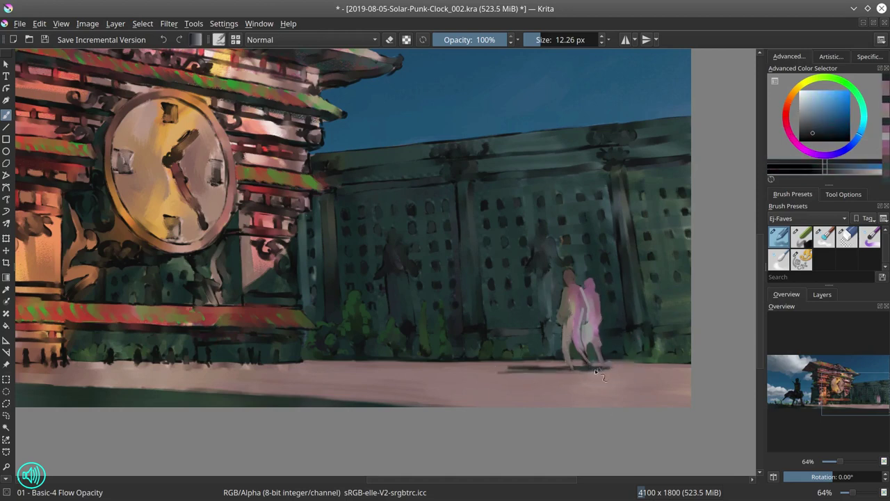
{"action": "left_click", "coordinate": [497, 369], "text": "ctrl"}
- Paint dark strokes along the wall's cornice and the band beneath it at about 24 px
{"action": "left_click_drag", "start_coordinate": [509, 177], "coordinate": [517, 177]}
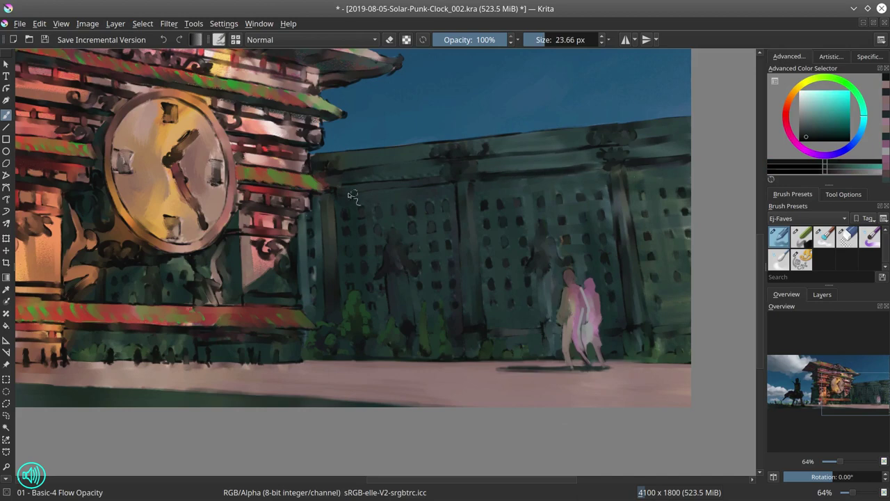
{"action": "left_click_drag", "start_coordinate": [348, 190], "coordinate": [447, 182]}
{"action": "left_click_drag", "start_coordinate": [341, 169], "coordinate": [688, 135]}
- Highlight the wall's upper edge with thin, lighter teal strokes at about 10 px
{"action": "left_click", "coordinate": [549, 138], "text": "ctrl"}
{"action": "left_click", "coordinate": [472, 143], "text": "ctrl"}
{"action": "left_click_drag", "start_coordinate": [495, 142], "coordinate": [491, 142]}
{"action": "mouse_move", "coordinate": [473, 140]}
{"action": "left_mouse_down"}
{"action": "mouse_move", "coordinate": [630, 124]}
{"action": "mouse_move", "coordinate": [463, 142]}
{"action": "left_mouse_up"}
{"action": "left_click_drag", "start_coordinate": [474, 139], "coordinate": [418, 144]}
{"action": "mouse_move", "coordinate": [341, 152]}
{"action": "left_mouse_down"}
{"action": "mouse_move", "coordinate": [318, 153]}
{"action": "mouse_move", "coordinate": [433, 141]}
{"action": "left_mouse_up"}
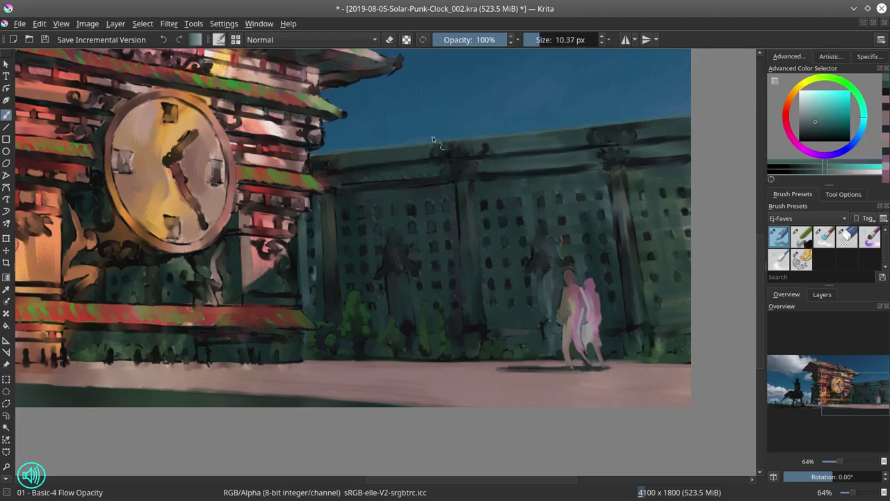
- Clean up the small windows on both sides of the far pillar with sampled wall tones at about 19 px
{"action": "left_click", "coordinate": [605, 255], "text": "ctrl"}
{"action": "left_click_drag", "start_coordinate": [604, 256], "coordinate": [603, 262]}
{"action": "left_click_drag", "start_coordinate": [585, 258], "coordinate": [591, 258]}
{"action": "left_click", "coordinate": [585, 258], "text": "ctrl"}
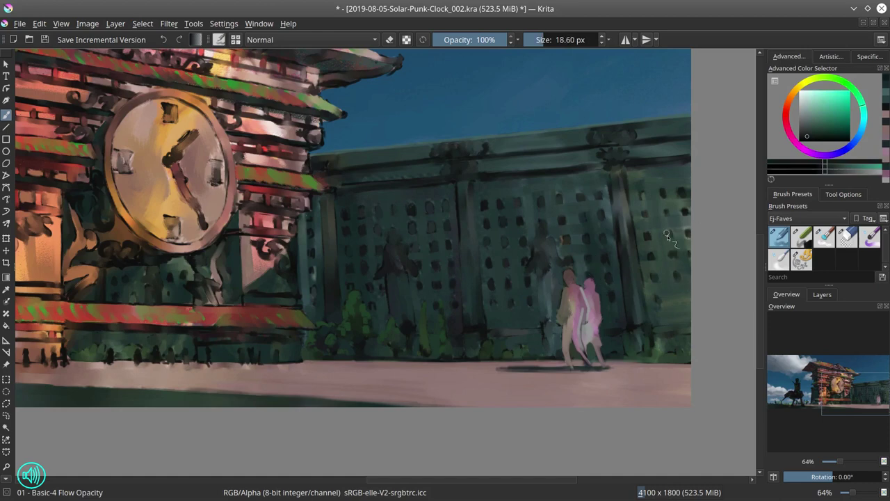
{"action": "left_click", "coordinate": [678, 213], "text": "ctrl"}
{"action": "left_click_drag", "start_coordinate": [671, 277], "coordinate": [645, 280]}
- Add light strokes to the far pillar's capital, shaft and base ledge at about 9 px
{"action": "left_click", "coordinate": [588, 154], "text": "ctrl"}
{"action": "left_click_drag", "start_coordinate": [590, 155], "coordinate": [640, 148]}
{"action": "left_click", "coordinate": [614, 149], "text": "ctrl"}
{"action": "left_click", "coordinate": [618, 227], "text": "ctrl"}
{"action": "left_click_drag", "start_coordinate": [605, 194], "coordinate": [601, 194]}
{"action": "left_click_drag", "start_coordinate": [602, 202], "coordinate": [618, 300]}
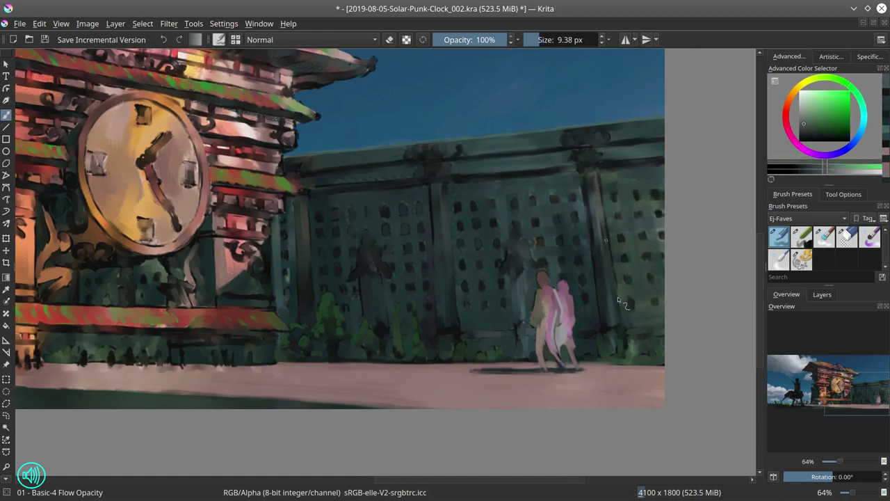
{"action": "left_click_drag", "start_coordinate": [606, 219], "coordinate": [616, 291]}
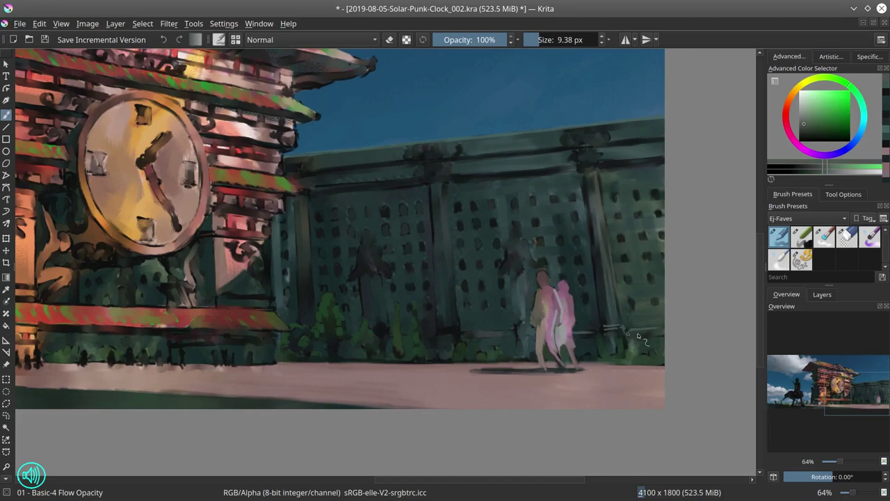
- Touch up the plants and ledge at the wall's foot around the figures with sampled green and teal
{"action": "left_click", "coordinate": [635, 340], "text": "ctrl"}
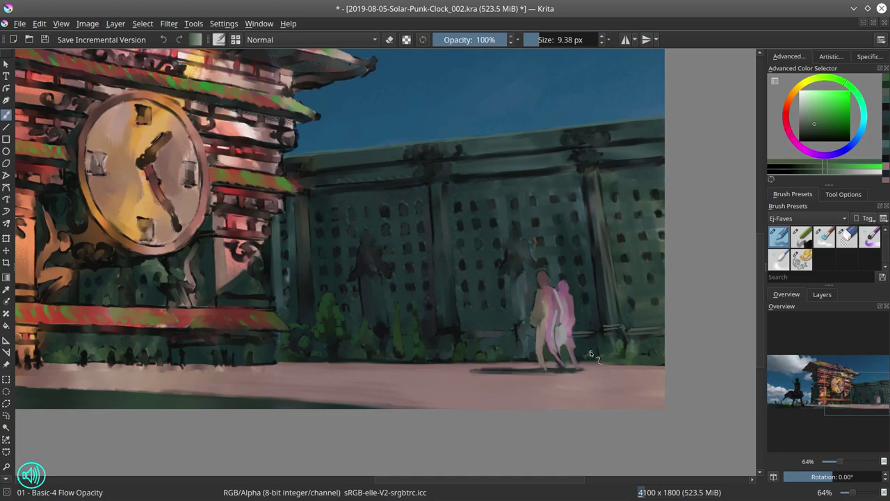
{"action": "left_click_drag", "start_coordinate": [492, 348], "coordinate": [496, 347], "text": "shift"}
{"action": "left_click", "coordinate": [500, 332], "text": "ctrl"}
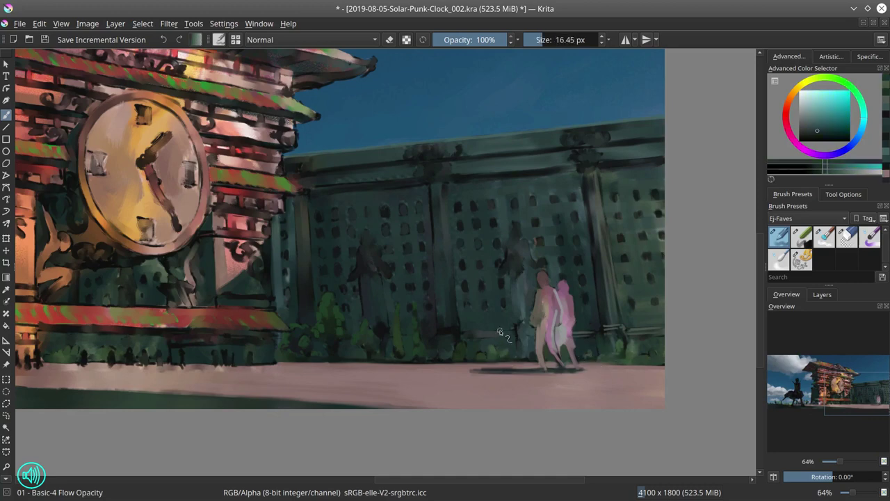
- Blend the wall beside the far pillar and under the cornice with sampled teal at about 19 px
{"action": "left_click_drag", "start_coordinate": [576, 186], "coordinate": [576, 187], "text": "shift"}
{"action": "left_click", "coordinate": [578, 187], "text": "ctrl"}
{"action": "left_click", "coordinate": [590, 242], "text": "ctrl"}
{"action": "left_click_drag", "start_coordinate": [589, 230], "coordinate": [585, 226], "text": "shift"}
{"action": "left_click", "coordinate": [584, 219], "text": "ctrl"}
{"action": "left_click_drag", "start_coordinate": [534, 180], "coordinate": [538, 180], "text": "shift"}
{"action": "left_click", "coordinate": [566, 178], "text": "ctrl"}
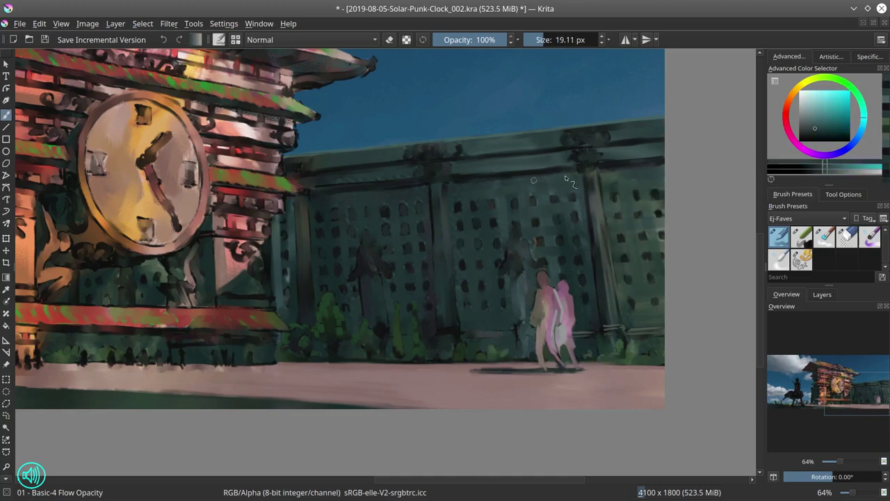
- Paint the scrolled ornament on top of the far pillar at about 10 px, and save the file
{"action": "left_click", "coordinate": [584, 162], "text": "ctrl"}
{"action": "key", "text": "bracketleft"}
{"action": "key", "text": "bracketleft"}
{"action": "key", "text": "bracketleft"}
{"action": "key", "text": "bracketleft"}
{"action": "key", "text": "bracketleft"}
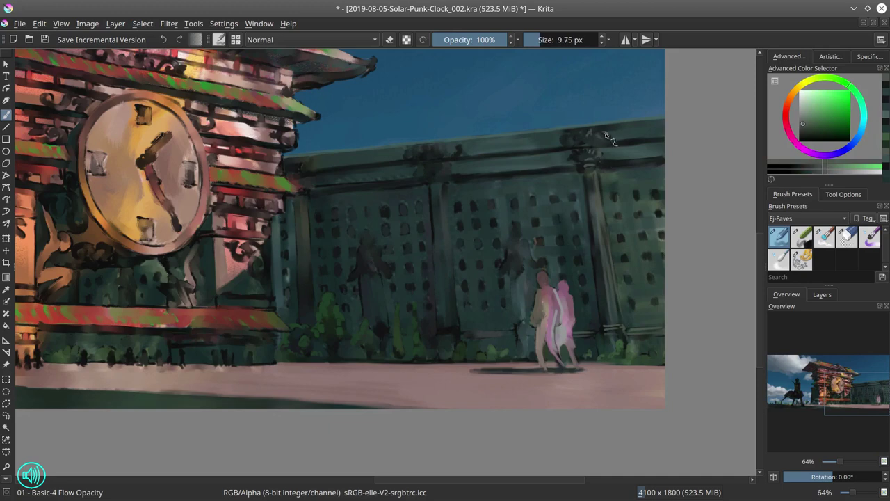
{"action": "left_click", "coordinate": [599, 140], "text": "ctrl"}
{"action": "mouse_move", "coordinate": [568, 135]}
{"action": "left_mouse_down"}
{"action": "mouse_move", "coordinate": [573, 144]}
{"action": "mouse_move", "coordinate": [584, 135]}
{"action": "left_mouse_up"}
{"action": "left_click", "coordinate": [589, 134], "text": "ctrl"}
{"action": "left_click", "coordinate": [613, 144], "text": "ctrl"}
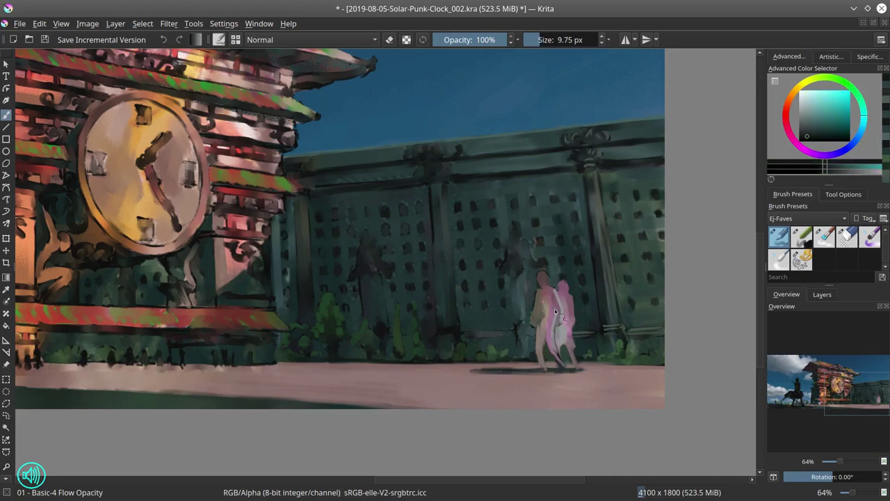
{"action": "scroll", "coordinate": [506, 277], "scroll_direction": "down", "scroll_amount": 6}
{"action": "left_click", "coordinate": [46, 40]}
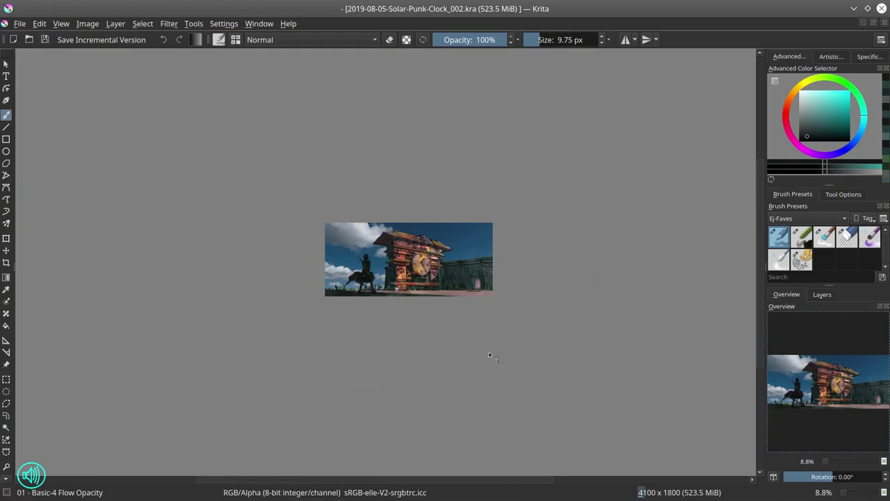
- Smooth the blue sky above the wall with broad strokes of about 76 to 85 px
{"action": "scroll", "coordinate": [489, 354], "scroll_direction": "up", "scroll_amount": 6}
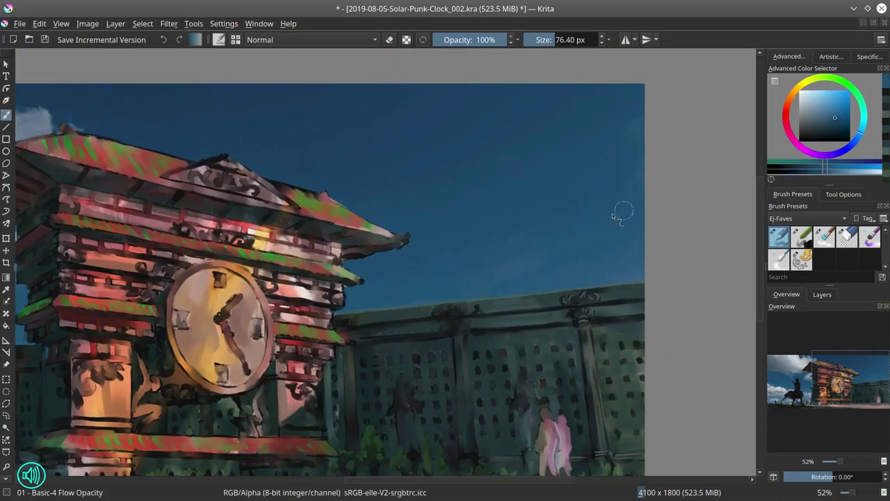
{"action": "mouse_move", "coordinate": [556, 260]}
{"action": "left_mouse_down"}
{"action": "mouse_move", "coordinate": [508, 254]}
{"action": "mouse_move", "coordinate": [415, 303]}
{"action": "left_mouse_up"}
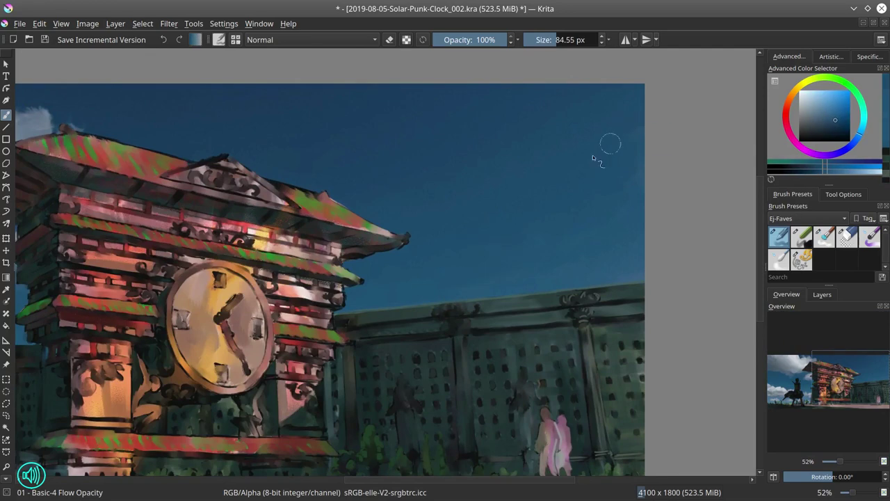
{"action": "left_click_drag", "start_coordinate": [610, 143], "coordinate": [619, 141]}
- Refine the windows and upper area of the wall panel nearest the gate with sampled teal tones at about 21 px
{"action": "scroll", "coordinate": [533, 327], "scroll_direction": "up", "scroll_amount": 2}
{"action": "left_click", "coordinate": [425, 210], "text": "ctrl"}
{"action": "left_click", "coordinate": [451, 233], "text": "ctrl"}
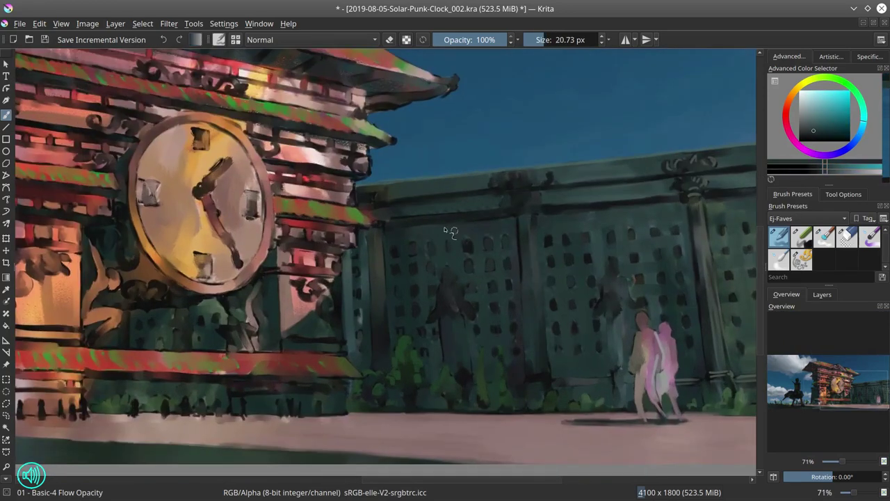
{"action": "left_click", "coordinate": [414, 248], "text": "ctrl"}
{"action": "left_click", "coordinate": [477, 235], "text": "ctrl"}
{"action": "left_click", "coordinate": [420, 275], "text": "ctrl"}
{"action": "left_click", "coordinate": [402, 289]}
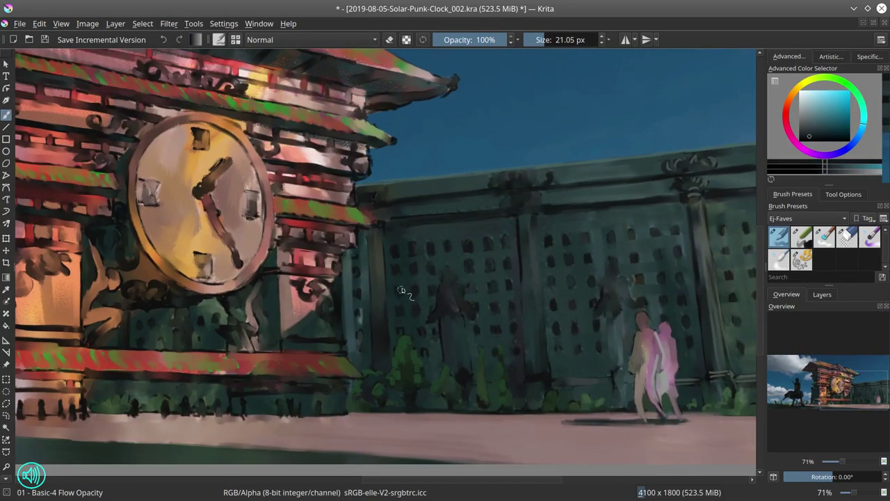
- Paint pale highlights and drapery folds on the wall statue beside the walking figures, using sampled tones at about 7 px
{"action": "left_click_drag", "start_coordinate": [594, 293], "coordinate": [500, 284]}
{"action": "left_click", "coordinate": [466, 273], "text": "ctrl"}
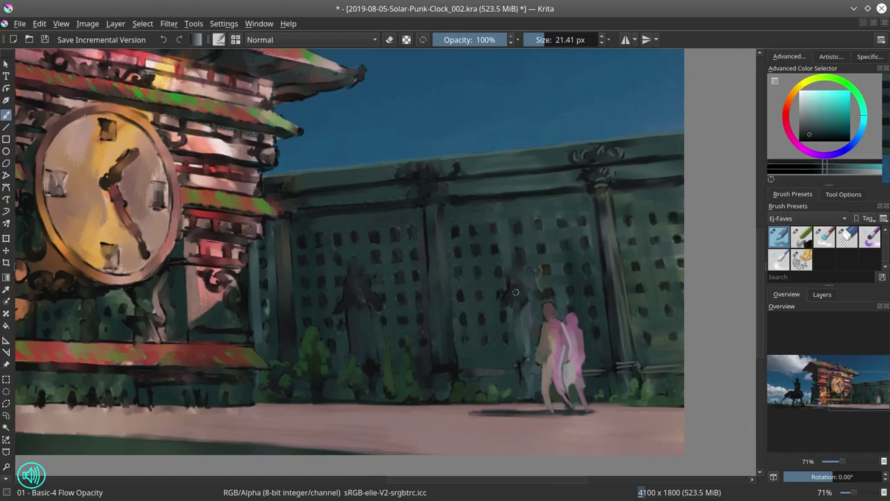
{"action": "left_click_drag", "start_coordinate": [534, 317], "coordinate": [522, 315]}
{"action": "left_click", "coordinate": [520, 314], "text": "ctrl"}
{"action": "key", "text": "bracketleft"}
{"action": "left_click", "coordinate": [514, 256], "text": "ctrl"}
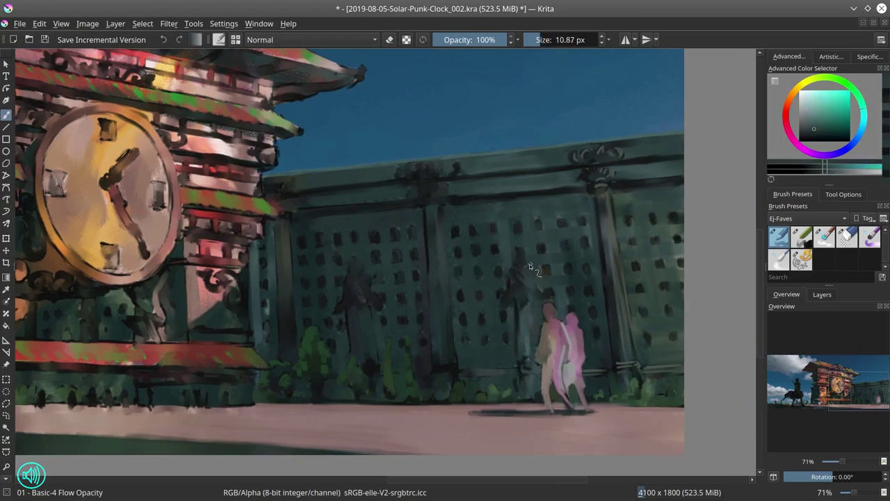
{"action": "key", "text": "bracketleft"}
{"action": "left_click", "coordinate": [521, 252], "text": "ctrl"}
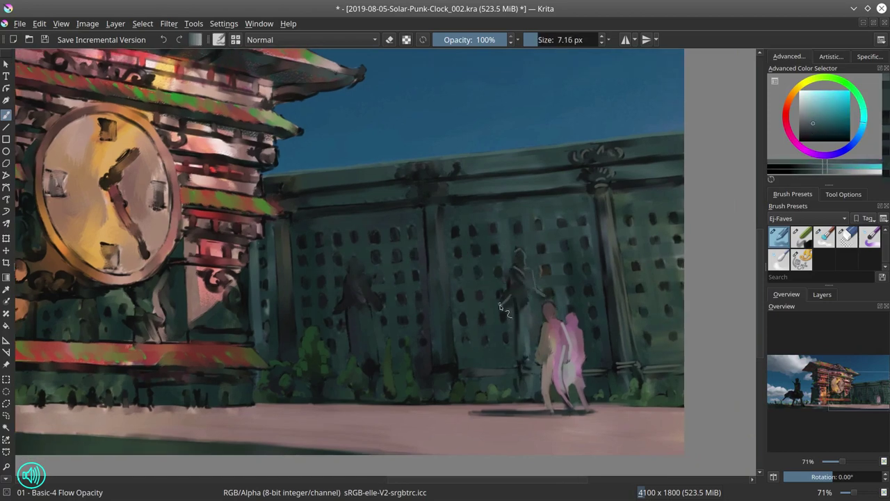
{"action": "left_click", "coordinate": [539, 306], "text": "ctrl"}
{"action": "left_click_drag", "start_coordinate": [541, 310], "coordinate": [537, 329]}
{"action": "left_click", "coordinate": [511, 331], "text": "ctrl"}
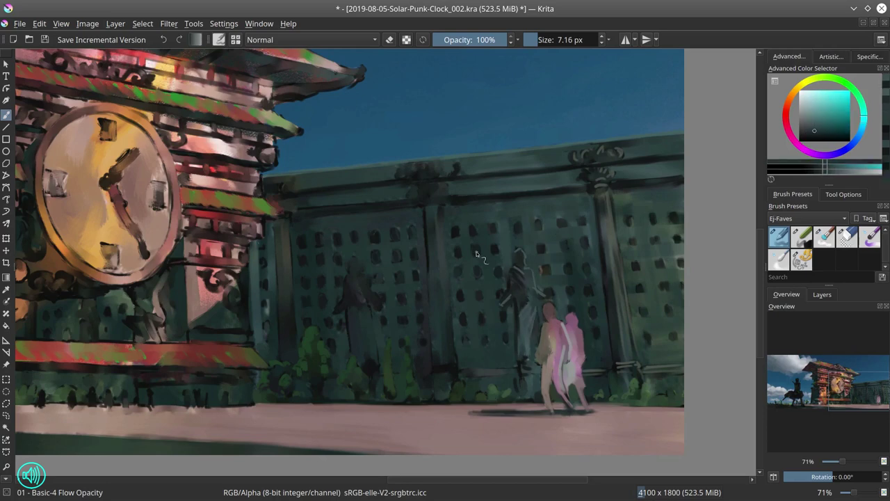
- Paint the scrolled capital and light shaft edges of the middle pillar with sampled tones, and refine the plants near its base
{"action": "left_click", "coordinate": [445, 240], "text": "ctrl"}
{"action": "left_click", "coordinate": [421, 215], "text": "ctrl"}
{"action": "left_click_drag", "start_coordinate": [414, 215], "coordinate": [419, 215], "text": "shift"}
{"action": "left_click_drag", "start_coordinate": [435, 267], "coordinate": [437, 344]}
{"action": "left_click_drag", "start_coordinate": [399, 213], "coordinate": [404, 213], "text": "shift"}
{"action": "mouse_move", "coordinate": [449, 392]}
{"action": "left_mouse_down", "text": "shift"}
{"action": "mouse_move", "coordinate": [479, 393]}
{"action": "mouse_move", "coordinate": [465, 394]}
{"action": "left_mouse_up", "text": "shift"}
{"action": "left_click", "coordinate": [452, 393], "text": "ctrl"}
{"action": "left_click", "coordinate": [480, 392], "text": "ctrl"}
{"action": "left_click", "coordinate": [616, 248], "text": "ctrl"}
{"action": "key", "text": "bracketleft"}
{"action": "key", "text": "bracketleft"}
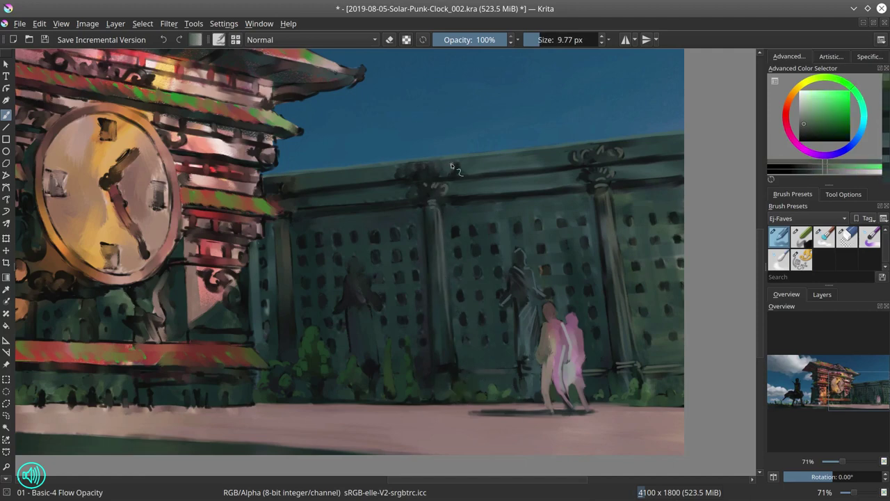
- Paint the scrolled ornament above the middle pillar and define the pillar's lower shaft and base at about 10 px
{"action": "left_click", "coordinate": [413, 174], "text": "ctrl"}
{"action": "mouse_move", "coordinate": [406, 170]}
{"action": "left_mouse_down"}
{"action": "mouse_move", "coordinate": [400, 178]}
{"action": "mouse_move", "coordinate": [432, 176]}
{"action": "left_mouse_up"}
{"action": "left_click", "coordinate": [424, 171], "text": "ctrl"}
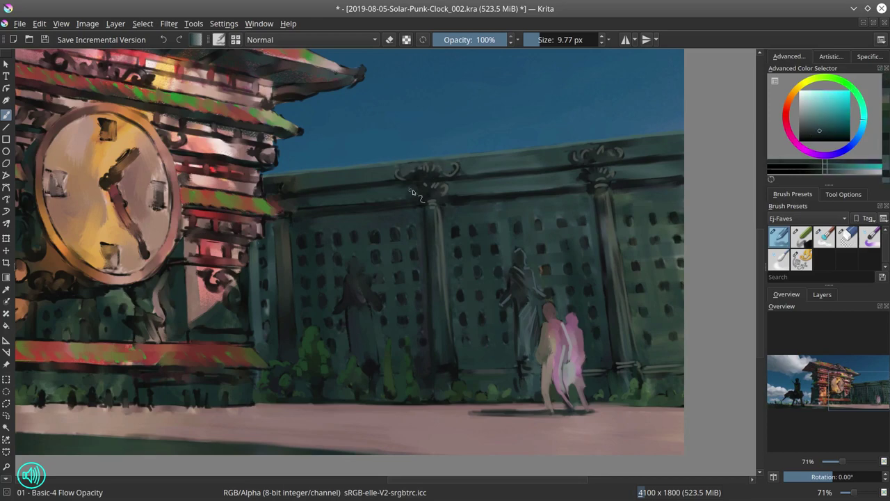
{"action": "left_click", "coordinate": [423, 185], "text": "ctrl"}
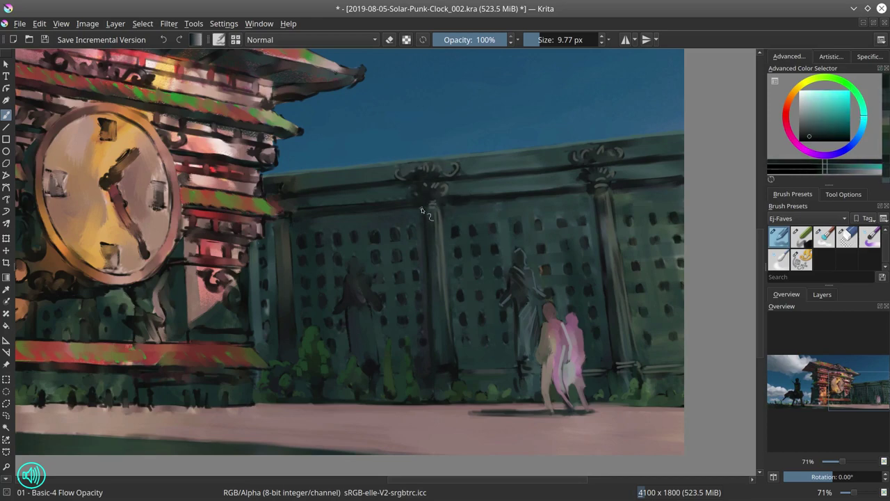
{"action": "left_click", "coordinate": [445, 267], "text": "ctrl"}
{"action": "mouse_move", "coordinate": [436, 296]}
{"action": "left_mouse_down"}
{"action": "mouse_move", "coordinate": [441, 357]}
{"action": "mouse_move", "coordinate": [443, 265]}
{"action": "mouse_move", "coordinate": [449, 374]}
{"action": "left_mouse_up"}
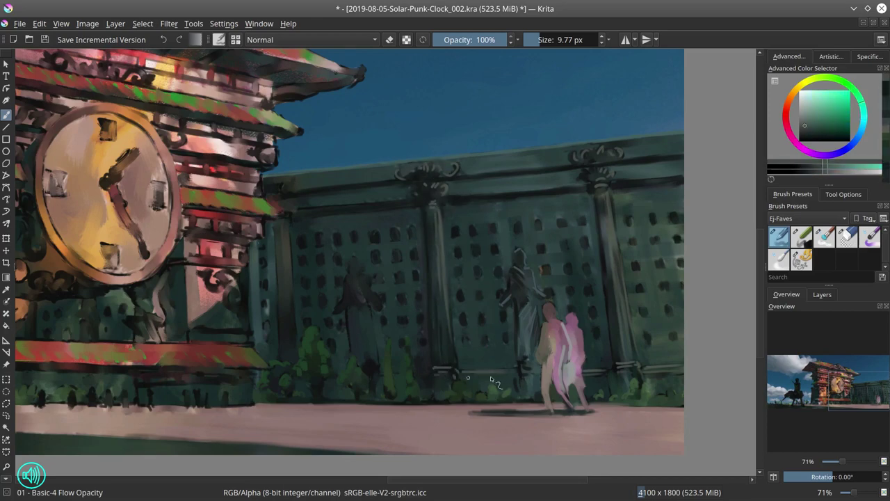
- Add thin highlight lines along the wall's cornice between the pillars with a sampled teal at about 10 px
{"action": "left_click", "coordinate": [581, 171], "text": "ctrl"}
{"action": "left_click_drag", "start_coordinate": [518, 186], "coordinate": [556, 181]}
{"action": "left_click_drag", "start_coordinate": [622, 176], "coordinate": [637, 174]}
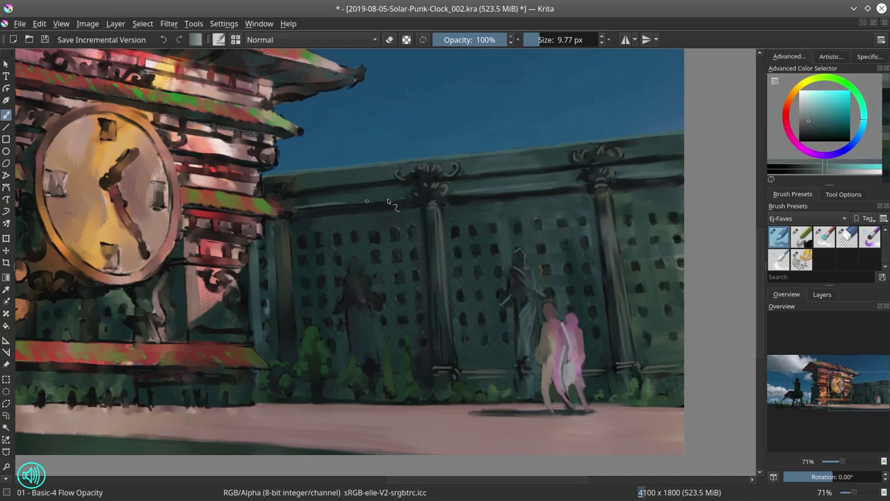
{"action": "left_click_drag", "start_coordinate": [293, 188], "coordinate": [362, 181]}
{"action": "left_click_drag", "start_coordinate": [466, 172], "coordinate": [562, 163]}
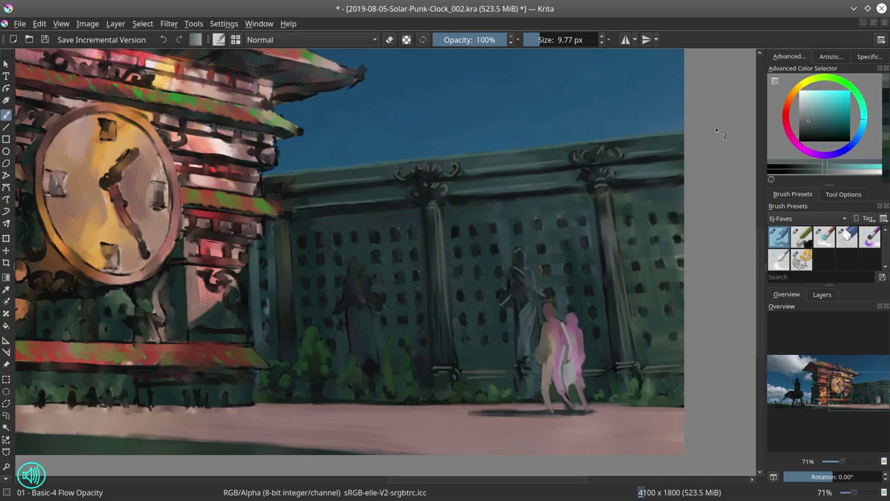
- Duplicate an original layer, place the copy directly above base paint, toggle its visibility to compare, leave it hidden, and save the file
{"action": "left_click", "coordinate": [822, 294]}
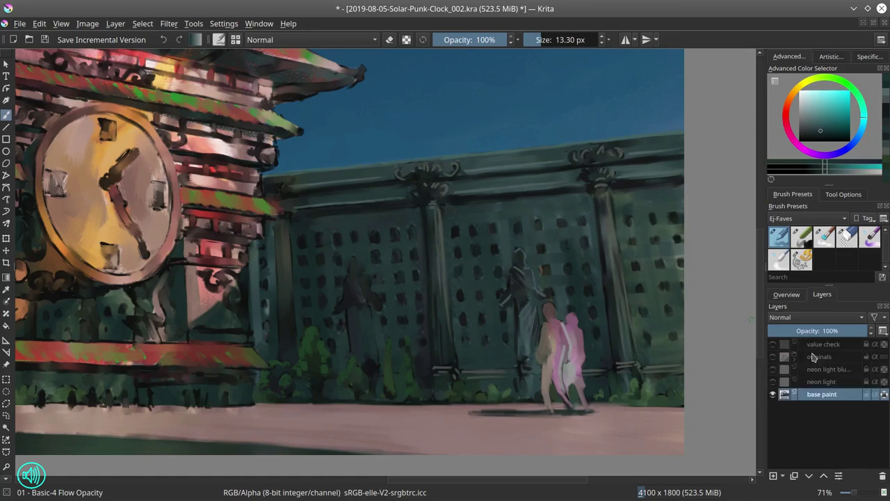
{"action": "left_click", "coordinate": [835, 407]}
{"action": "key", "text": "ctrl+j"}
{"action": "left_click", "coordinate": [808, 476]}
{"action": "left_click", "coordinate": [809, 476]}
{"action": "left_click", "coordinate": [809, 476]}
{"action": "left_click", "coordinate": [809, 476]}
{"action": "left_click", "coordinate": [772, 457]}
{"action": "left_click", "coordinate": [773, 457]}
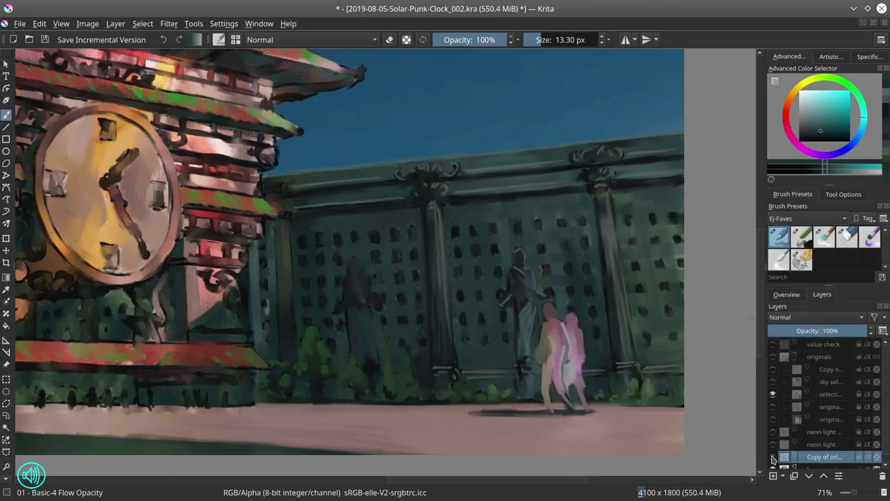
{"action": "left_click", "coordinate": [47, 42]}
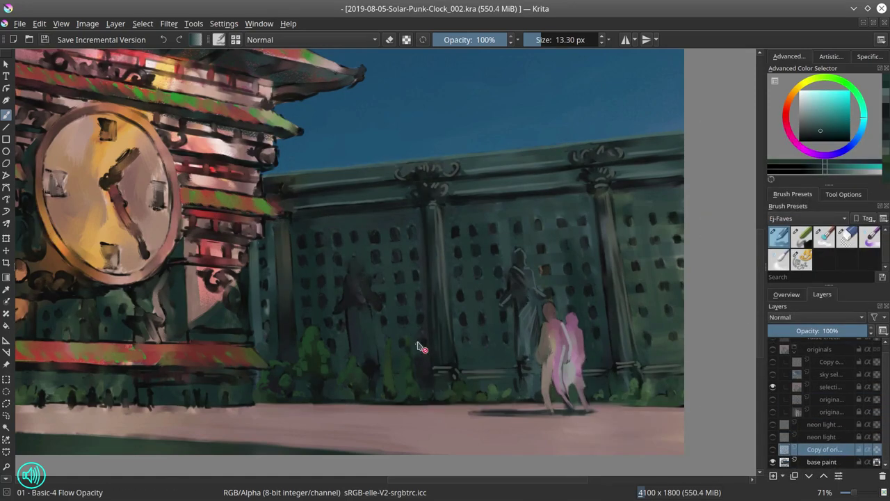
- On the base paint layer, blend the far pillar's shadow and the wall and pillar nearest the gate with sampled tones at about 24 to 28 px
{"action": "key", "text": "Page_Down"}
{"action": "left_click", "coordinate": [601, 320], "text": "ctrl"}
{"action": "left_click_drag", "start_coordinate": [601, 320], "coordinate": [608, 320]}
{"action": "left_click_drag", "start_coordinate": [593, 221], "coordinate": [602, 286]}
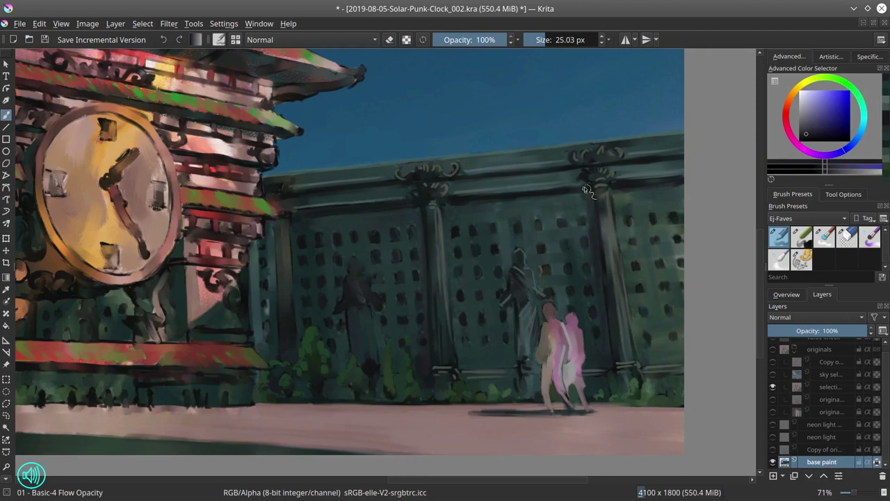
{"action": "left_click", "coordinate": [267, 287], "text": "ctrl"}
{"action": "mouse_move", "coordinate": [262, 278]}
{"action": "left_mouse_down"}
{"action": "mouse_move", "coordinate": [255, 242]}
{"action": "mouse_move", "coordinate": [258, 336]}
{"action": "left_mouse_up"}
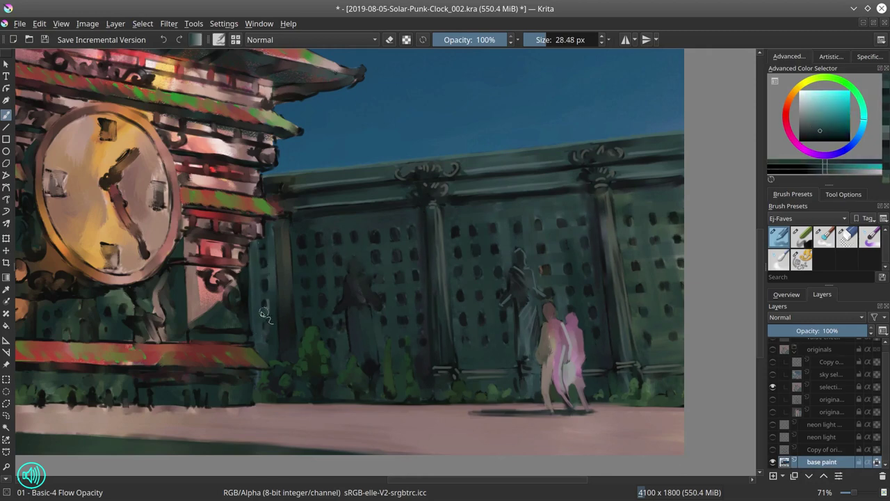
{"action": "left_click", "coordinate": [317, 291], "text": "ctrl"}
{"action": "left_click_drag", "start_coordinate": [271, 267], "coordinate": [271, 266]}
{"action": "left_click", "coordinate": [299, 288], "text": "ctrl"}
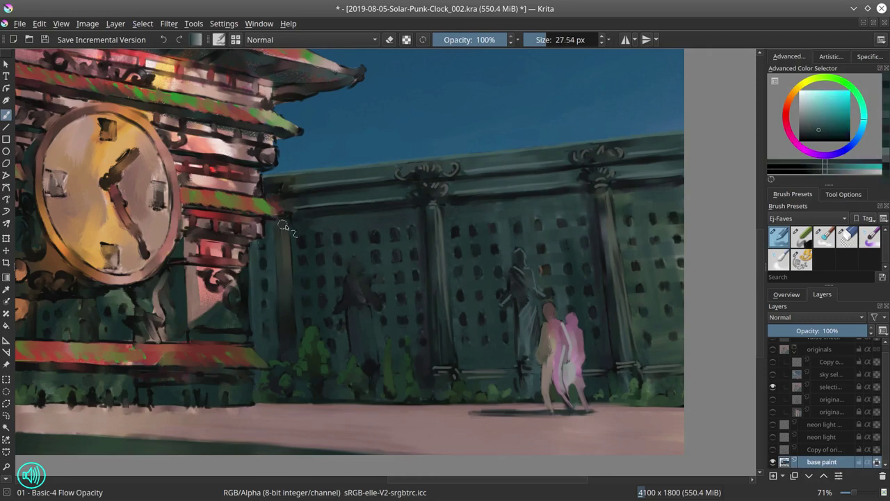
{"action": "left_click", "coordinate": [286, 204], "text": "ctrl"}
{"action": "key", "text": "bracketleft"}
{"action": "left_click", "coordinate": [420, 285], "text": "ctrl"}
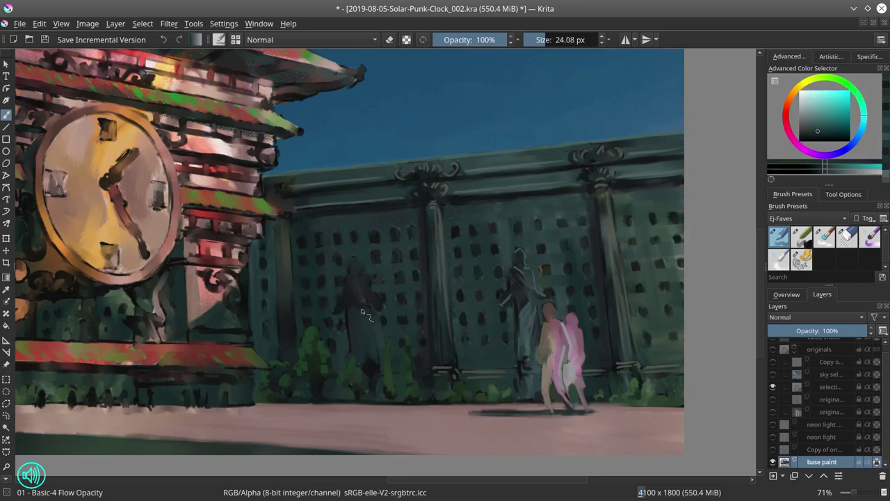
- Outline the head, shoulders and arms of the wall statue nearest the gate with pale strokes at about 7 px
{"action": "left_click", "coordinate": [404, 242], "text": "ctrl"}
{"action": "left_click_drag", "start_coordinate": [370, 258], "coordinate": [357, 259]}
{"action": "left_click", "coordinate": [356, 258]}
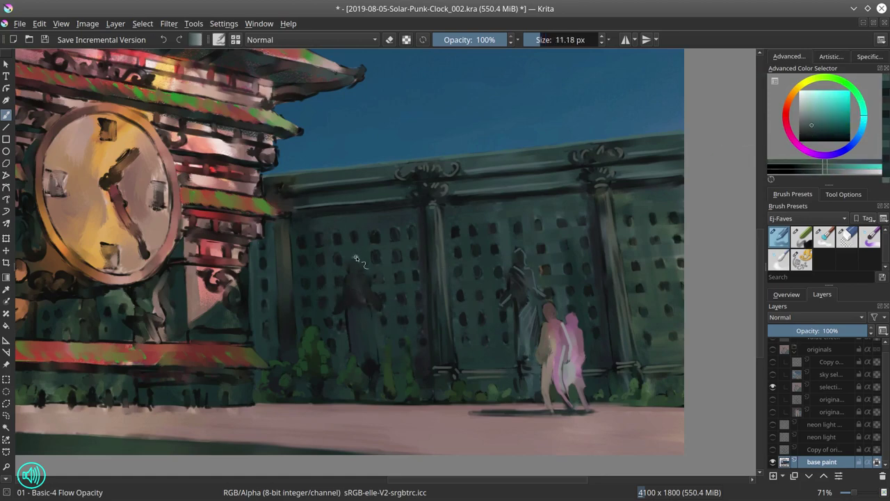
{"action": "key", "text": "bracketleft"}
{"action": "key", "text": "bracketleft"}
{"action": "left_click", "coordinate": [342, 318], "text": "ctrl"}
{"action": "left_click", "coordinate": [336, 301], "text": "ctrl"}
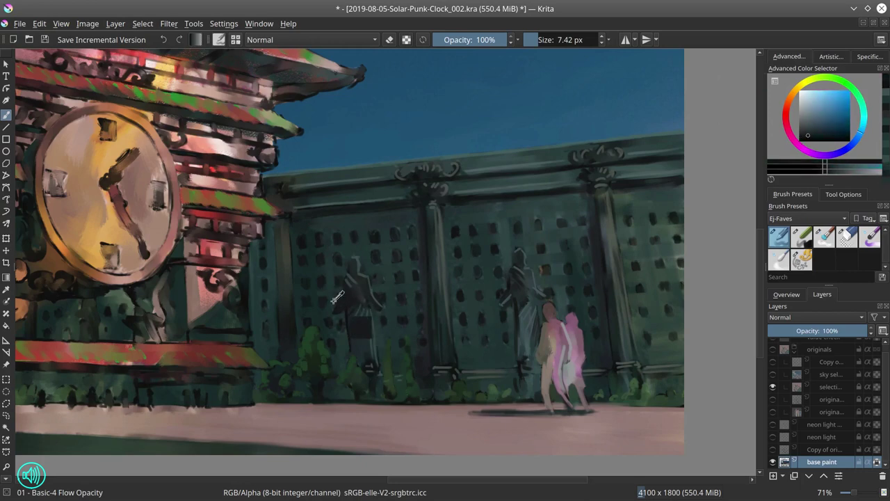
- Refine the robe folds and head of the statue nearest the gate with sampled light and dark tones at about 7 px
{"action": "left_click", "coordinate": [352, 300], "text": "ctrl"}
{"action": "left_click", "coordinate": [369, 273], "text": "ctrl"}
{"action": "left_click", "coordinate": [350, 273], "text": "ctrl"}
{"action": "mouse_move", "coordinate": [344, 268]}
{"action": "left_mouse_down"}
{"action": "mouse_move", "coordinate": [349, 274]}
{"action": "mouse_move", "coordinate": [356, 257]}
{"action": "mouse_move", "coordinate": [360, 264]}
{"action": "left_mouse_up"}
{"action": "left_click", "coordinate": [359, 268], "text": "ctrl"}
{"action": "left_click", "coordinate": [356, 253], "text": "ctrl"}
{"action": "left_click", "coordinate": [361, 255], "text": "ctrl"}
{"action": "left_click", "coordinate": [362, 263], "text": "ctrl"}
{"action": "left_click_drag", "start_coordinate": [362, 262], "coordinate": [361, 269]}
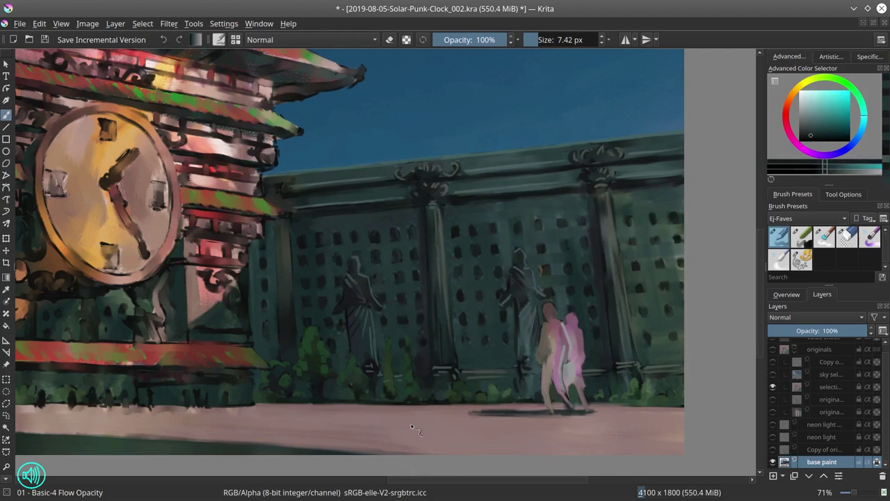
- Detail the pillar nearest the gate and clean up the adjoining gate edge at about 7 px, and save the file
{"action": "left_click", "coordinate": [304, 337], "text": "ctrl"}
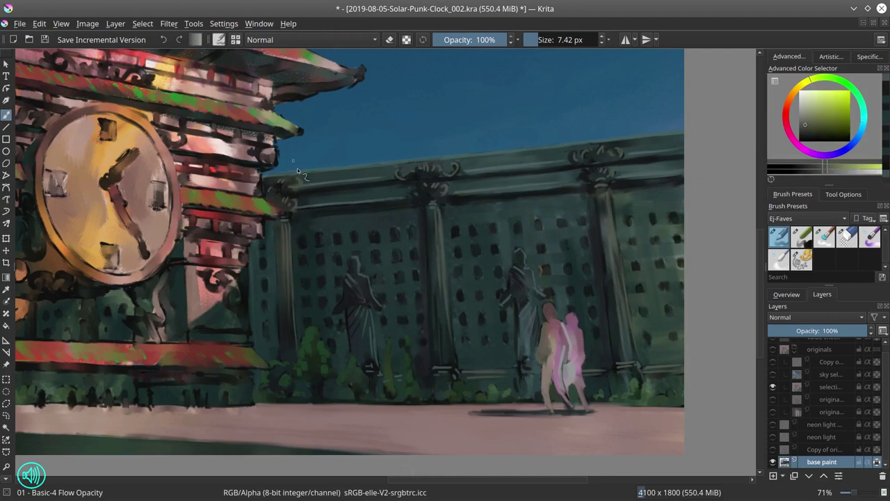
{"action": "left_click", "coordinate": [272, 162], "text": "ctrl"}
{"action": "left_click", "coordinate": [276, 167], "text": "ctrl"}
{"action": "left_click_drag", "start_coordinate": [274, 163], "coordinate": [271, 161]}
{"action": "left_click", "coordinate": [268, 158], "text": "ctrl"}
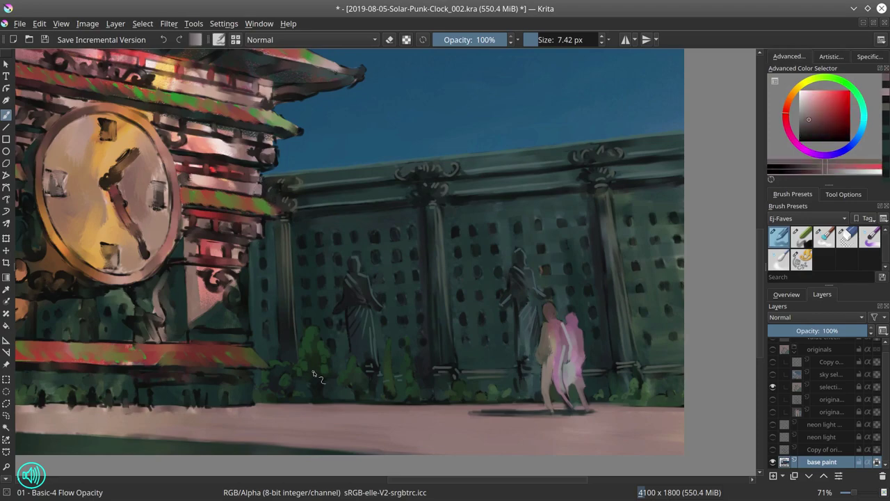
{"action": "left_click_drag", "start_coordinate": [171, 401], "coordinate": [349, 371]}
{"action": "scroll", "coordinate": [340, 317], "scroll_direction": "down", "scroll_amount": 3}
{"action": "key", "text": "ctrl+s"}
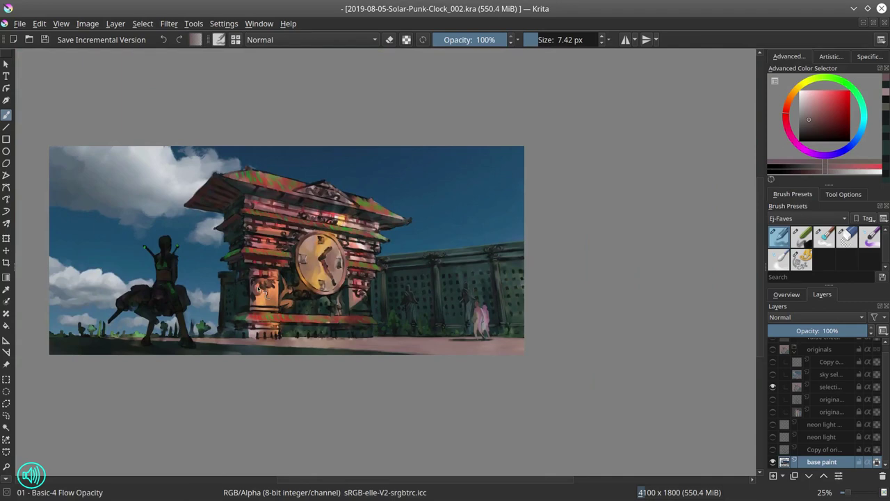
- Bring up the canvas overview and refine the left walking figure near the wall statue with colours sampled from it
{"action": "scroll", "coordinate": [821, 403], "scroll_direction": "up", "scroll_amount": 1}
{"action": "left_click", "coordinate": [786, 294]}
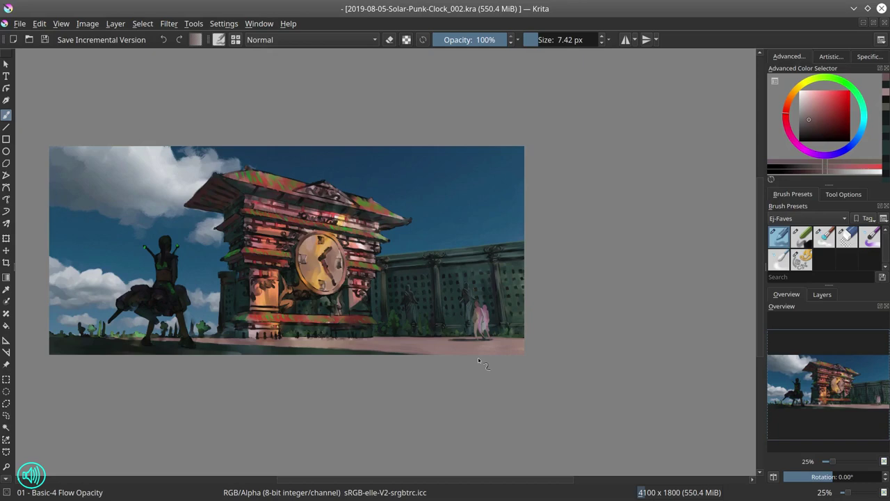
{"action": "key", "text": "2"}
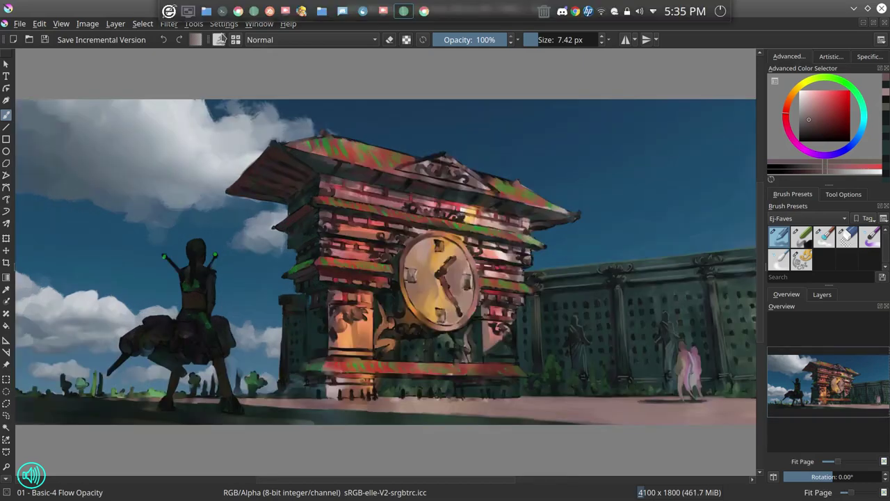
{"action": "mouse_move", "coordinate": [518, 282]}
{"action": "left_mouse_down"}
{"action": "mouse_move", "coordinate": [484, 330]}
{"action": "mouse_move", "coordinate": [559, 232]}
{"action": "left_mouse_up"}
{"action": "left_click", "coordinate": [574, 334], "text": "ctrl"}
{"action": "left_click_drag", "start_coordinate": [575, 333], "coordinate": [576, 365]}
{"action": "left_click", "coordinate": [574, 347], "text": "ctrl"}
{"action": "left_click", "coordinate": [575, 346], "text": "ctrl"}
{"action": "left_click", "coordinate": [576, 303], "text": "ctrl"}
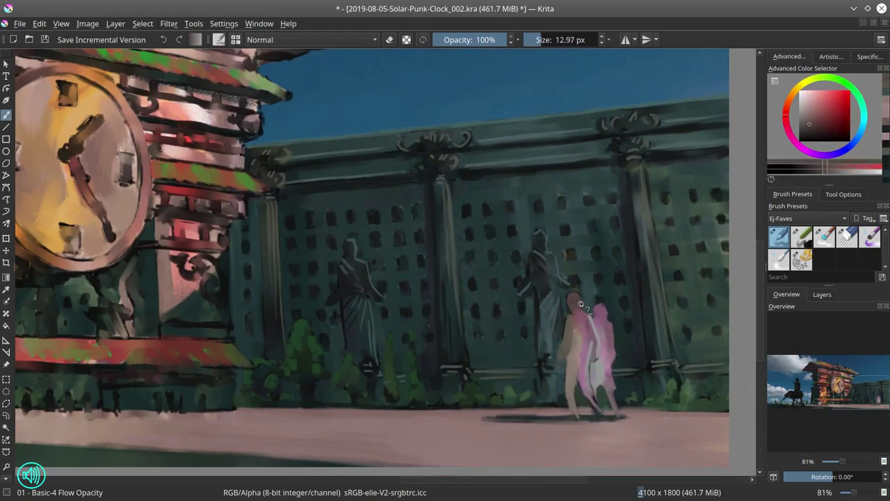
- Refine the right pink figure with sampled tones and touch up the wall above both figures in sampled dark teal
{"action": "left_click", "coordinate": [602, 308], "text": "ctrl"}
{"action": "left_click", "coordinate": [605, 332], "text": "ctrl"}
{"action": "mouse_move", "coordinate": [601, 308]}
{"action": "left_mouse_down"}
{"action": "mouse_move", "coordinate": [615, 328]}
{"action": "mouse_move", "coordinate": [598, 382]}
{"action": "mouse_move", "coordinate": [611, 352]}
{"action": "left_mouse_up"}
{"action": "left_click", "coordinate": [611, 355], "text": "ctrl"}
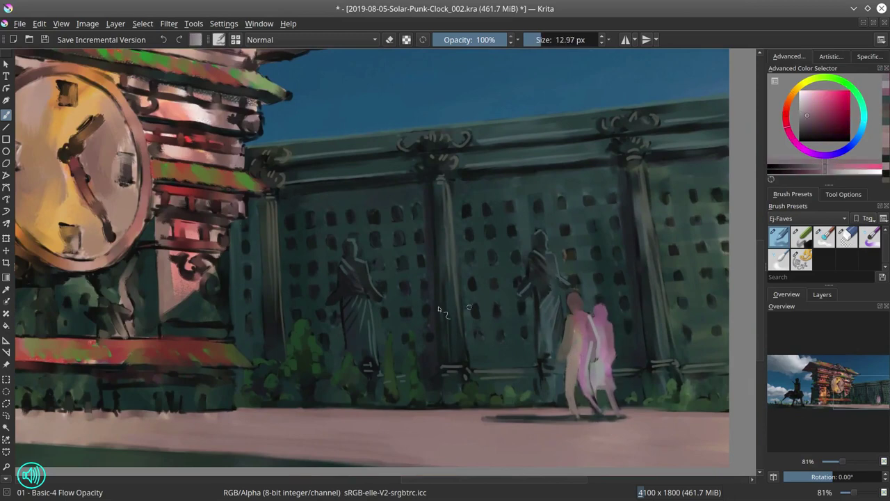
{"action": "left_click", "coordinate": [590, 278], "text": "ctrl"}
{"action": "key", "text": "bracketright"}
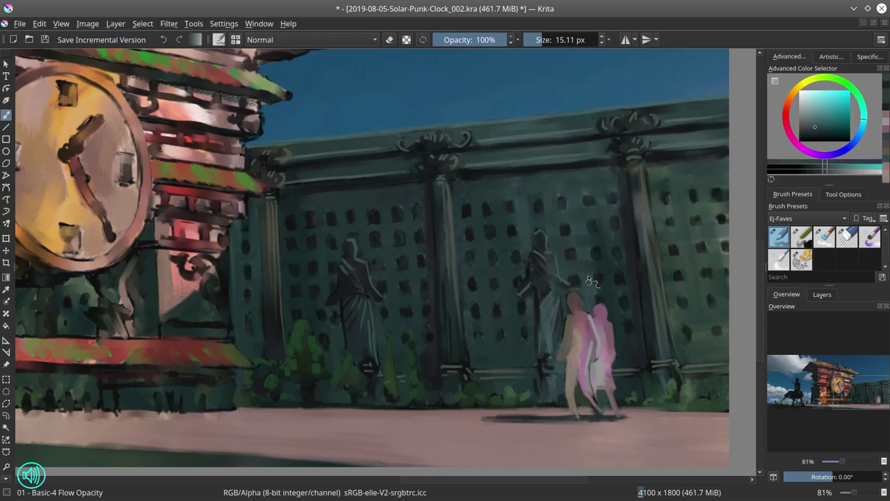
{"action": "left_click_drag", "start_coordinate": [589, 279], "coordinate": [597, 295]}
- Touch up the dark teal wall and its windows seen through the opening beneath the clock
{"action": "left_click_drag", "start_coordinate": [118, 266], "coordinate": [423, 267]}
{"action": "left_click", "coordinate": [405, 324], "text": "ctrl"}
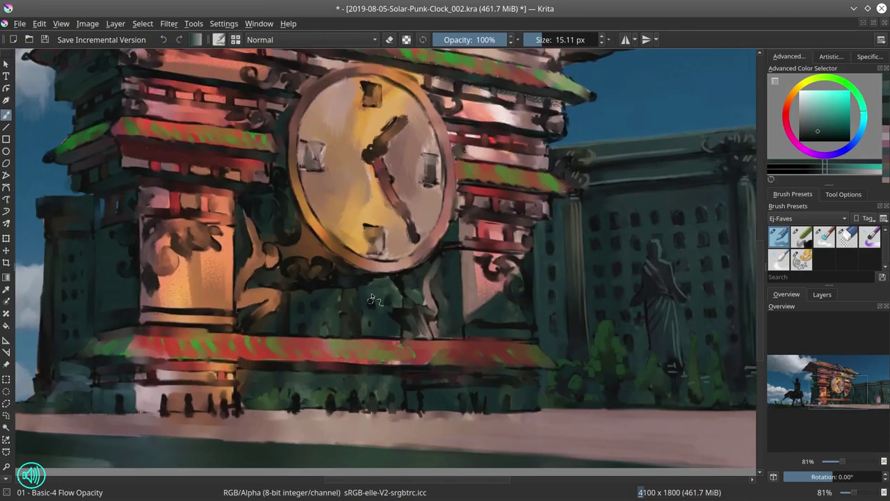
{"action": "left_click", "coordinate": [371, 301], "text": "ctrl"}
{"action": "left_click_drag", "start_coordinate": [389, 297], "coordinate": [380, 328]}
{"action": "left_click", "coordinate": [369, 313], "text": "ctrl"}
{"action": "left_click", "coordinate": [304, 327], "text": "ctrl"}
{"action": "left_click_drag", "start_coordinate": [301, 303], "coordinate": [336, 334]}
{"action": "left_click", "coordinate": [370, 330], "text": "ctrl"}
- Paint green bushes behind the railing posts along the clock tower's base, using greens sampled from the plants by the wall
{"action": "left_click", "coordinate": [603, 332], "text": "ctrl"}
{"action": "mouse_move", "coordinate": [265, 393]}
{"action": "left_mouse_down"}
{"action": "mouse_move", "coordinate": [280, 396]}
{"action": "mouse_move", "coordinate": [261, 395]}
{"action": "left_mouse_up"}
{"action": "left_click", "coordinate": [247, 378], "text": "ctrl"}
{"action": "left_click", "coordinate": [249, 401], "text": "ctrl"}
{"action": "left_click_drag", "start_coordinate": [275, 390], "coordinate": [317, 390]}
{"action": "left_click", "coordinate": [304, 393], "text": "ctrl"}
{"action": "left_click", "coordinate": [308, 392], "text": "ctrl"}
{"action": "left_click", "coordinate": [320, 384], "text": "ctrl"}
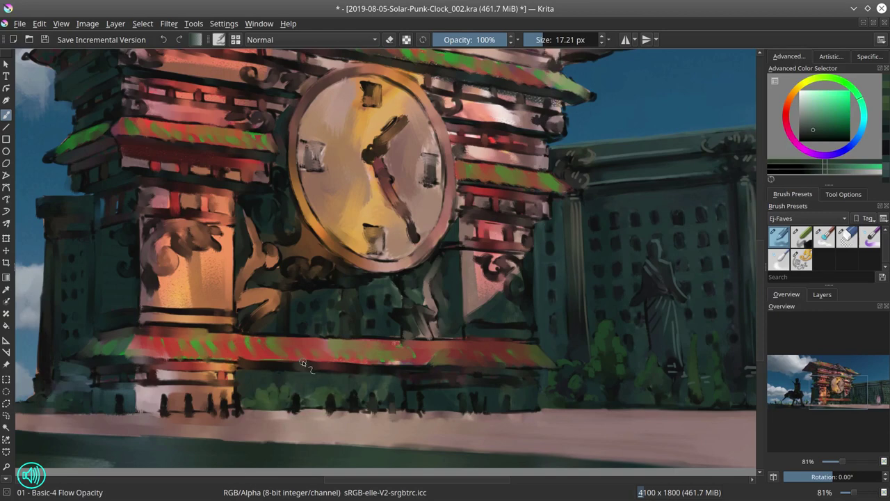
{"action": "left_click_drag", "start_coordinate": [381, 389], "coordinate": [417, 398]}
{"action": "left_click", "coordinate": [409, 391], "text": "ctrl"}
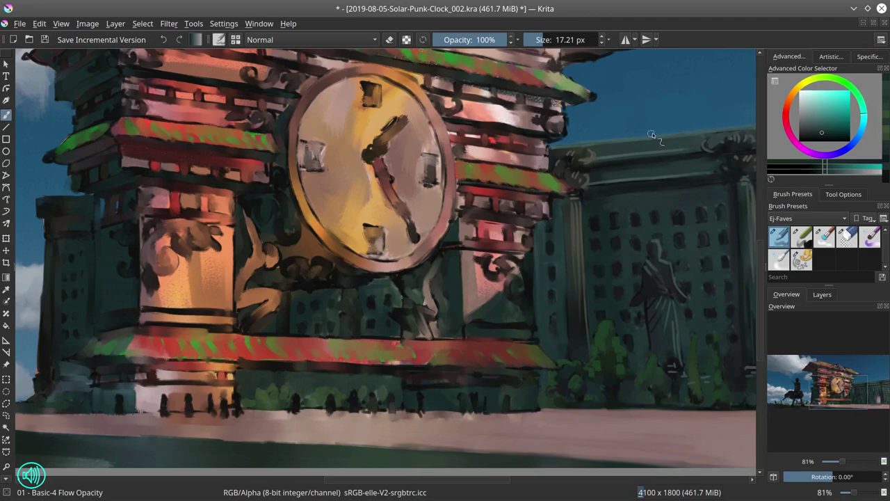
- Clean up the sky and cloud edges around the tower's left roof eaves with a large brush in sampled sky blues
{"action": "scroll", "coordinate": [650, 133], "scroll_direction": "down", "scroll_amount": 2}
{"action": "left_click_drag", "start_coordinate": [528, 139], "coordinate": [580, 347]}
{"action": "left_click_drag", "start_coordinate": [348, 278], "coordinate": [468, 278]}
{"action": "left_click", "coordinate": [222, 299], "text": "ctrl"}
{"action": "left_click_drag", "start_coordinate": [223, 299], "coordinate": [238, 295]}
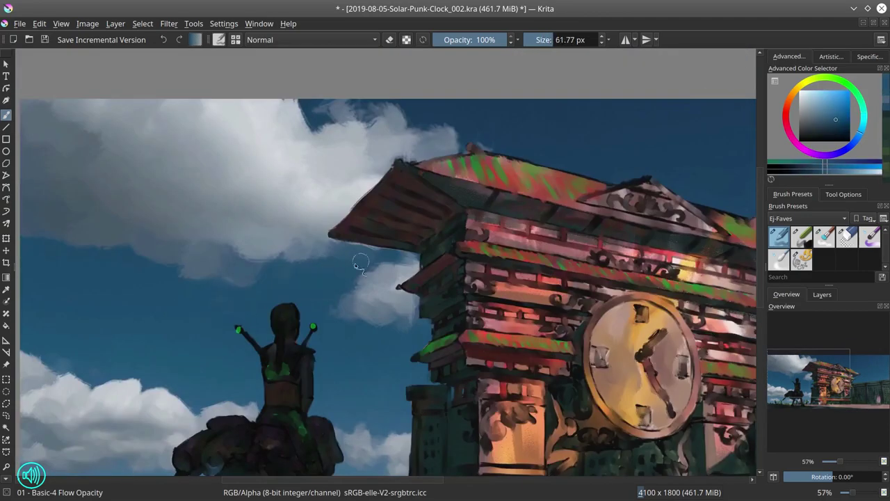
{"action": "left_click_drag", "start_coordinate": [361, 262], "coordinate": [415, 254]}
{"action": "left_click_drag", "start_coordinate": [420, 334], "coordinate": [416, 321]}
{"action": "left_click", "coordinate": [428, 115], "text": "ctrl"}
{"action": "left_click_drag", "start_coordinate": [428, 115], "coordinate": [426, 114]}
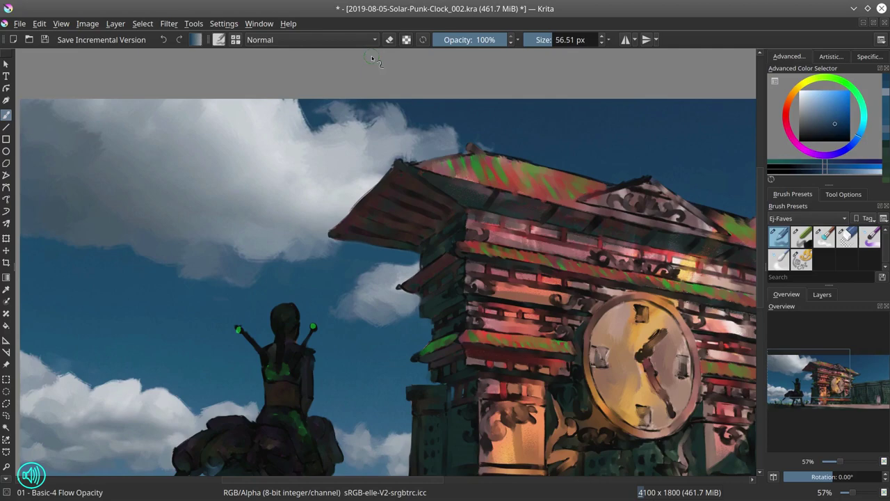
- Rework the sky and clouds between the rider and the tower and add a pointed distant tree on the horizon
{"action": "mouse_move", "coordinate": [380, 378]}
{"action": "left_mouse_down"}
{"action": "mouse_move", "coordinate": [307, 235]}
{"action": "mouse_move", "coordinate": [349, 213]}
{"action": "left_mouse_up"}
{"action": "left_click_drag", "start_coordinate": [334, 215], "coordinate": [327, 215]}
{"action": "left_click_drag", "start_coordinate": [313, 266], "coordinate": [313, 290]}
{"action": "left_click_drag", "start_coordinate": [319, 264], "coordinate": [316, 300]}
{"action": "left_click", "coordinate": [327, 292], "text": "ctrl"}
{"action": "mouse_move", "coordinate": [306, 349]}
{"action": "left_mouse_down"}
{"action": "mouse_move", "coordinate": [296, 363]}
{"action": "mouse_move", "coordinate": [306, 363]}
{"action": "left_mouse_up"}
{"action": "left_click", "coordinate": [320, 294], "text": "ctrl"}
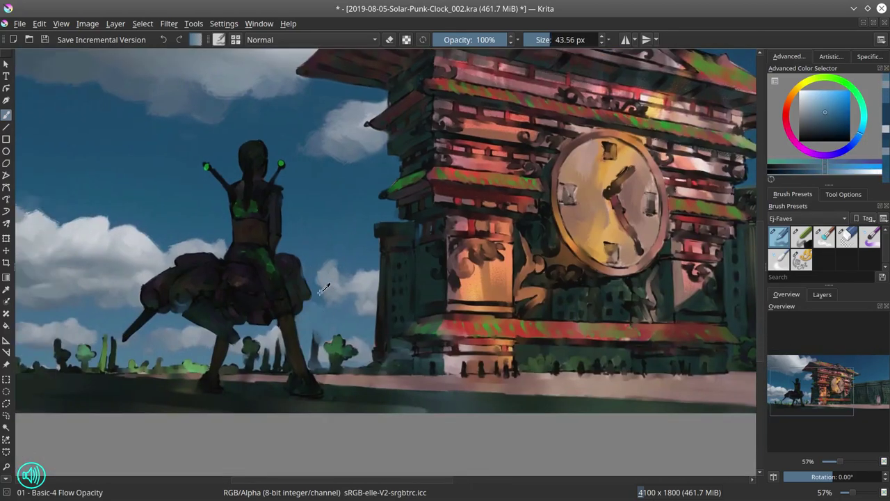
{"action": "left_click", "coordinate": [305, 317], "text": "ctrl"}
{"action": "mouse_move", "coordinate": [320, 294]}
{"action": "left_mouse_down"}
{"action": "mouse_move", "coordinate": [313, 311]}
{"action": "mouse_move", "coordinate": [322, 321]}
{"action": "mouse_move", "coordinate": [324, 310]}
{"action": "mouse_move", "coordinate": [334, 313]}
{"action": "left_mouse_up"}
{"action": "left_click", "coordinate": [321, 298], "text": "ctrl"}
{"action": "left_click", "coordinate": [327, 306], "text": "ctrl"}
{"action": "left_click", "coordinate": [331, 309], "text": "ctrl"}
- Paint a small statue against the wall beneath the clock, using the grey-teal sampled from the large wall statue
{"action": "mouse_move", "coordinate": [528, 306]}
{"action": "left_mouse_down"}
{"action": "mouse_move", "coordinate": [448, 289]}
{"action": "mouse_move", "coordinate": [391, 306]}
{"action": "left_mouse_up"}
{"action": "left_click", "coordinate": [392, 310], "text": "ctrl"}
{"action": "left_click_drag", "start_coordinate": [421, 306], "coordinate": [442, 324]}
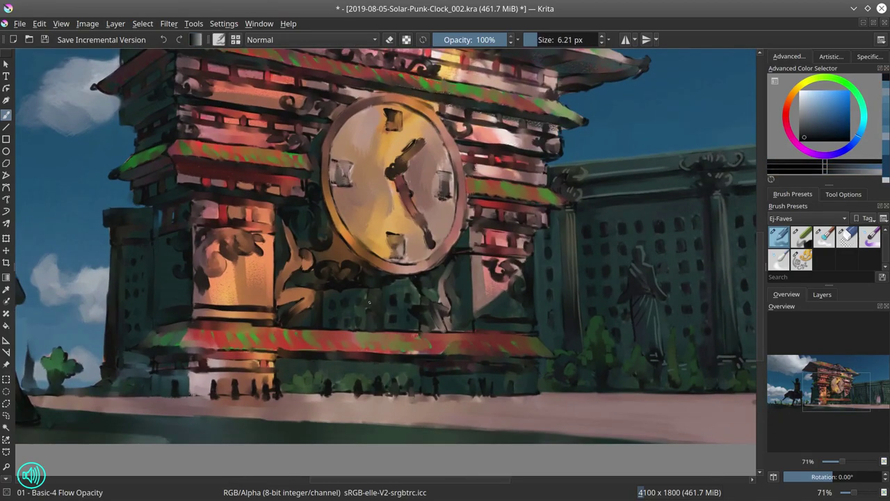
{"action": "left_click", "coordinate": [296, 367], "text": "ctrl"}
{"action": "left_click_drag", "start_coordinate": [298, 324], "coordinate": [302, 319]}
{"action": "left_click", "coordinate": [632, 169], "text": "ctrl"}
{"action": "left_click_drag", "start_coordinate": [381, 288], "coordinate": [383, 325]}
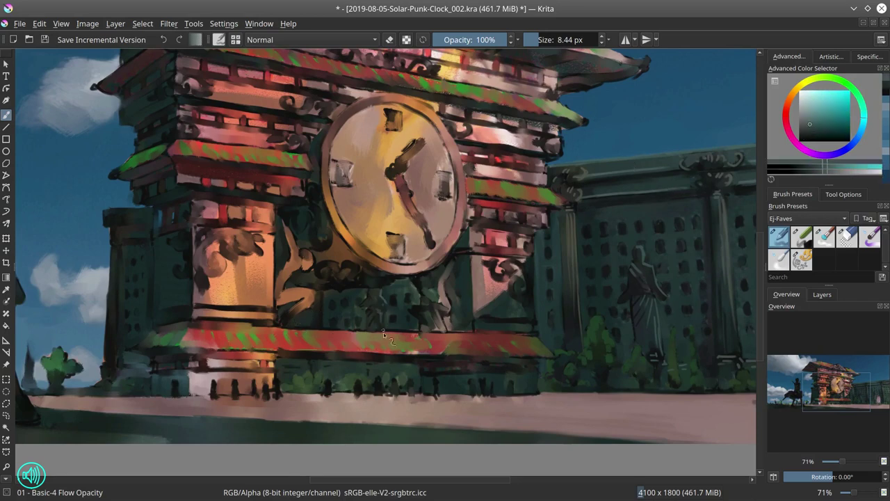
{"action": "left_click_drag", "start_coordinate": [380, 369], "coordinate": [386, 369]}
- Touch up the wall in the opening beneath the clock and refine the background wall left of the tower in sampled teal
{"action": "left_click_drag", "start_coordinate": [325, 303], "coordinate": [316, 302]}
{"action": "left_click_drag", "start_coordinate": [323, 295], "coordinate": [322, 314]}
{"action": "left_click_drag", "start_coordinate": [154, 308], "coordinate": [218, 312]}
{"action": "left_click", "coordinate": [223, 217], "text": "ctrl"}
{"action": "mouse_move", "coordinate": [233, 240]}
{"action": "left_mouse_down", "text": "shift"}
{"action": "mouse_move", "coordinate": [247, 240]}
{"action": "mouse_move", "coordinate": [221, 245]}
{"action": "mouse_move", "coordinate": [220, 321]}
{"action": "mouse_move", "coordinate": [213, 324]}
{"action": "mouse_move", "coordinate": [202, 258]}
{"action": "mouse_move", "coordinate": [200, 313]}
{"action": "left_mouse_up", "text": "shift"}
{"action": "left_click", "coordinate": [188, 203], "text": "ctrl"}
{"action": "left_click", "coordinate": [233, 299], "text": "ctrl"}
{"action": "left_click", "coordinate": [198, 280], "text": "ctrl"}
{"action": "left_click", "coordinate": [191, 286], "text": "ctrl"}
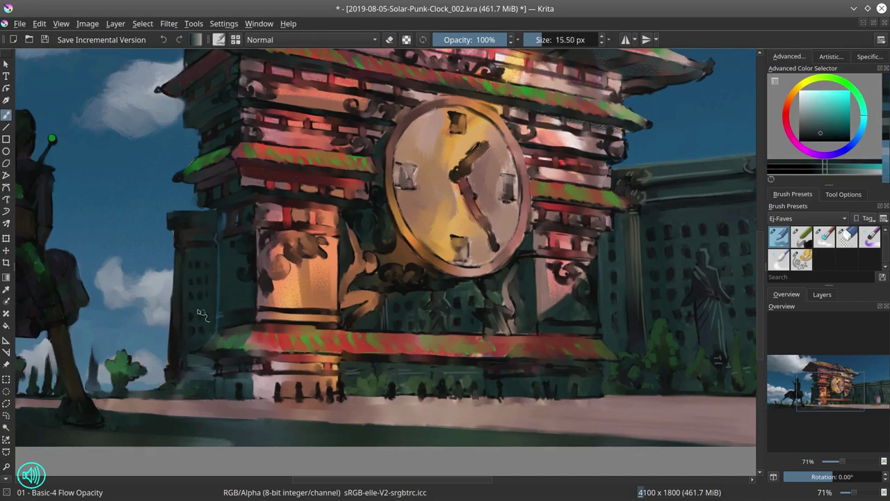
- Sharpen the cornice and outer edge of the background wall left of the tower with sampled colours
{"action": "left_click_drag", "start_coordinate": [182, 345], "coordinate": [176, 345], "text": "shift"}
{"action": "left_click", "coordinate": [165, 218], "text": "ctrl"}
{"action": "left_click_drag", "start_coordinate": [166, 217], "coordinate": [198, 209]}
{"action": "left_click_drag", "start_coordinate": [197, 193], "coordinate": [192, 192], "text": "shift"}
{"action": "left_click", "coordinate": [228, 240], "text": "ctrl"}
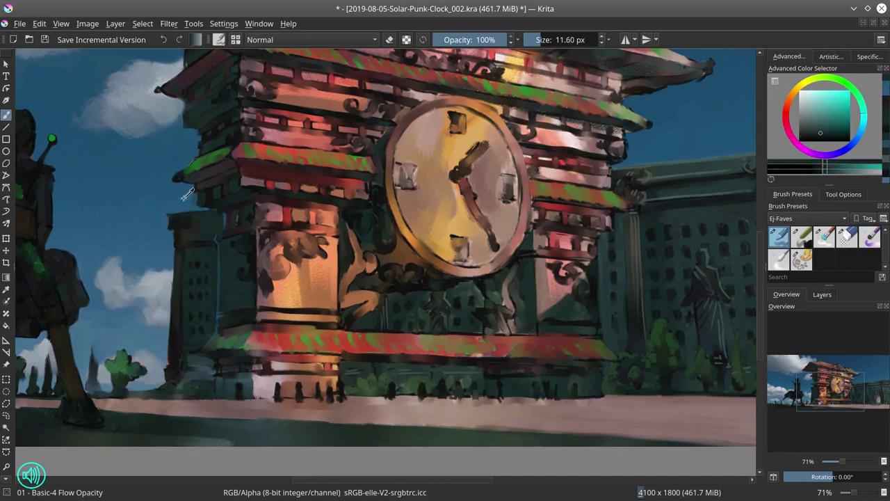
{"action": "left_click", "coordinate": [182, 292], "text": "ctrl"}
{"action": "left_click_drag", "start_coordinate": [178, 327], "coordinate": [179, 363]}
- Paint thin dark and light strokes down the corner column of the background wall left of the tower
{"action": "left_click", "coordinate": [195, 234], "text": "ctrl"}
{"action": "left_click_drag", "start_coordinate": [192, 237], "coordinate": [189, 237], "text": "shift"}
{"action": "mouse_move", "coordinate": [186, 239]}
{"action": "left_mouse_down"}
{"action": "mouse_move", "coordinate": [211, 239]}
{"action": "mouse_move", "coordinate": [186, 238]}
{"action": "mouse_move", "coordinate": [186, 224]}
{"action": "left_mouse_up"}
{"action": "left_click", "coordinate": [195, 233], "text": "ctrl"}
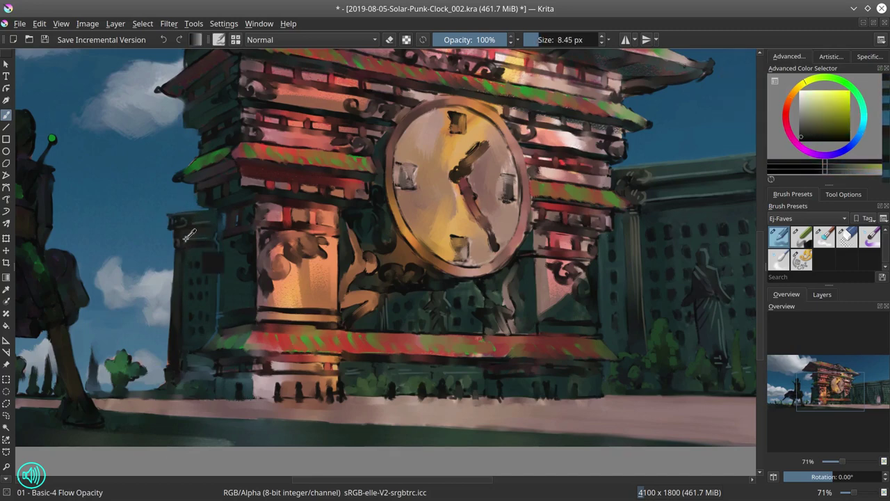
{"action": "left_click", "coordinate": [203, 253], "text": "ctrl"}
{"action": "left_click_drag", "start_coordinate": [182, 283], "coordinate": [179, 327]}
{"action": "left_click_drag", "start_coordinate": [181, 347], "coordinate": [177, 348], "text": "shift"}
- Touch up the ground line and the foot of the background wall beside the tower's left base with sampled tones
{"action": "left_click", "coordinate": [188, 414], "text": "ctrl"}
{"action": "mouse_move", "coordinate": [167, 390]}
{"action": "left_mouse_down", "text": "shift"}
{"action": "mouse_move", "coordinate": [179, 390]}
{"action": "mouse_move", "coordinate": [150, 399]}
{"action": "left_mouse_up", "text": "shift"}
{"action": "left_click", "coordinate": [222, 382], "text": "ctrl"}
{"action": "left_click", "coordinate": [231, 406], "text": "ctrl"}
{"action": "left_click_drag", "start_coordinate": [232, 405], "coordinate": [237, 404], "text": "shift"}
{"action": "left_click", "coordinate": [243, 390], "text": "ctrl"}
{"action": "left_click", "coordinate": [271, 403], "text": "ctrl"}
- Repaint the leafy tree on the horizon between the rider and the tower with sampled light and dark greens
{"action": "left_click", "coordinate": [124, 376], "text": "ctrl"}
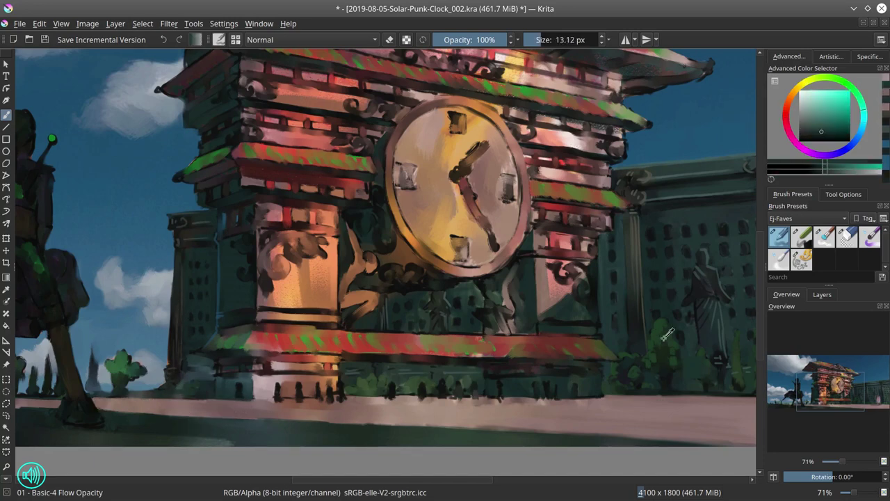
{"action": "left_click_drag", "start_coordinate": [119, 368], "coordinate": [137, 367], "text": "shift"}
{"action": "left_click", "coordinate": [124, 363], "text": "ctrl"}
{"action": "mouse_move", "coordinate": [112, 356]}
{"action": "left_mouse_down"}
{"action": "mouse_move", "coordinate": [132, 379]}
{"action": "mouse_move", "coordinate": [139, 365]}
{"action": "mouse_move", "coordinate": [317, 335]}
{"action": "left_mouse_up"}
{"action": "left_click", "coordinate": [123, 361], "text": "ctrl"}
{"action": "left_click", "coordinate": [126, 365], "text": "ctrl"}
{"action": "left_click", "coordinate": [142, 356], "text": "ctrl"}
{"action": "left_click", "coordinate": [125, 363], "text": "ctrl"}
{"action": "left_click", "coordinate": [104, 351], "text": "ctrl"}
{"action": "left_click", "coordinate": [120, 362], "text": "ctrl"}
- Add lighter green foliage and a trunk to the horizon tree between the rider and the tower
{"action": "left_click_drag", "start_coordinate": [605, 373], "coordinate": [513, 373]}
{"action": "left_click", "coordinate": [514, 377], "text": "ctrl"}
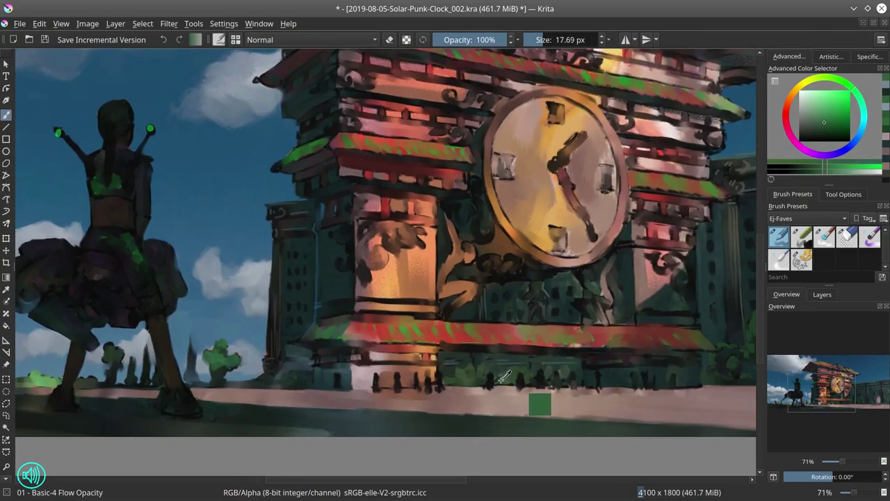
{"action": "left_click_drag", "start_coordinate": [234, 355], "coordinate": [189, 360]}
{"action": "left_click_drag", "start_coordinate": [188, 359], "coordinate": [190, 359], "text": "shift"}
{"action": "mouse_move", "coordinate": [197, 356]}
{"action": "left_mouse_down"}
{"action": "mouse_move", "coordinate": [187, 362]}
{"action": "mouse_move", "coordinate": [212, 337]}
{"action": "mouse_move", "coordinate": [200, 379]}
{"action": "left_mouse_up"}
{"action": "left_click", "coordinate": [172, 353], "text": "ctrl"}
{"action": "left_click", "coordinate": [220, 358], "text": "ctrl"}
{"action": "left_click", "coordinate": [198, 361], "text": "ctrl"}
- Add low foliage at the foot of the left background wall and reshape the small distant trees behind the rider's legs
{"action": "left_click", "coordinate": [265, 357], "text": "ctrl"}
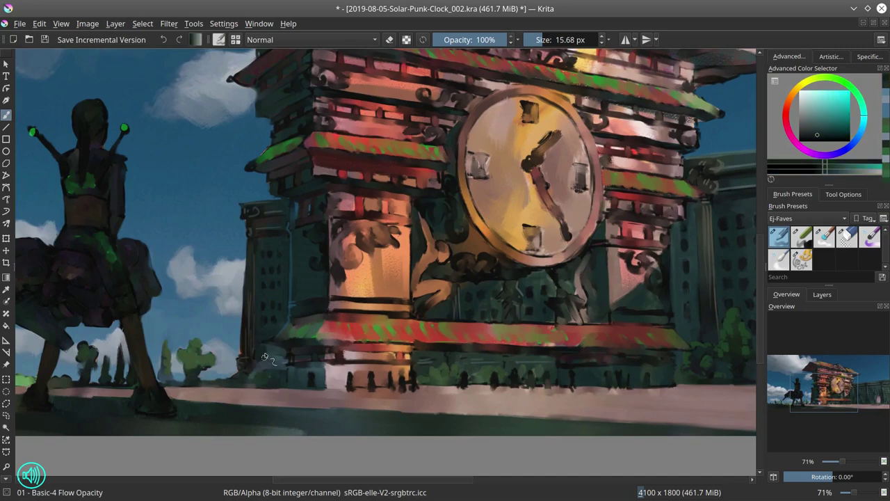
{"action": "mouse_move", "coordinate": [267, 357]}
{"action": "left_mouse_down"}
{"action": "mouse_move", "coordinate": [286, 358]}
{"action": "mouse_move", "coordinate": [278, 366]}
{"action": "left_mouse_up"}
{"action": "left_click", "coordinate": [218, 378], "text": "ctrl"}
{"action": "left_click", "coordinate": [117, 349], "text": "ctrl"}
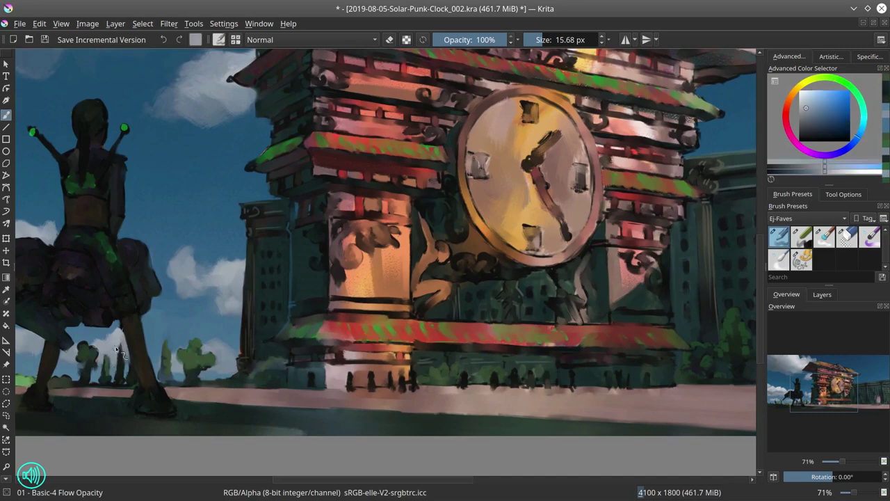
{"action": "left_click", "coordinate": [115, 365], "text": "ctrl"}
{"action": "mouse_move", "coordinate": [118, 346]}
{"action": "left_mouse_down"}
{"action": "mouse_move", "coordinate": [122, 384]}
{"action": "mouse_move", "coordinate": [132, 383]}
{"action": "left_mouse_up"}
{"action": "left_click", "coordinate": [133, 377], "text": "ctrl"}
{"action": "left_click", "coordinate": [114, 383], "text": "ctrl"}
{"action": "left_click", "coordinate": [88, 347], "text": "ctrl"}
{"action": "left_click_drag", "start_coordinate": [76, 344], "coordinate": [96, 369]}
- Blend the dark shadow and pink pavement across the foreground ground from the rider's feet to the tower with sampled tones
{"action": "mouse_move", "coordinate": [95, 369]}
{"action": "left_mouse_down"}
{"action": "mouse_move", "coordinate": [156, 367]}
{"action": "mouse_move", "coordinate": [118, 389]}
{"action": "mouse_move", "coordinate": [169, 393]}
{"action": "left_mouse_up"}
{"action": "left_click", "coordinate": [152, 387], "text": "ctrl"}
{"action": "left_click", "coordinate": [153, 388], "text": "ctrl"}
{"action": "left_click_drag", "start_coordinate": [238, 385], "coordinate": [405, 401]}
{"action": "left_click", "coordinate": [192, 391], "text": "ctrl"}
{"action": "left_click", "coordinate": [389, 405], "text": "ctrl"}
{"action": "left_click", "coordinate": [192, 393], "text": "ctrl"}
{"action": "left_click", "coordinate": [480, 419], "text": "ctrl"}
{"action": "left_click_drag", "start_coordinate": [681, 419], "coordinate": [465, 413]}
{"action": "left_click", "coordinate": [332, 423], "text": "ctrl"}
{"action": "left_click_drag", "start_coordinate": [331, 424], "coordinate": [496, 431]}
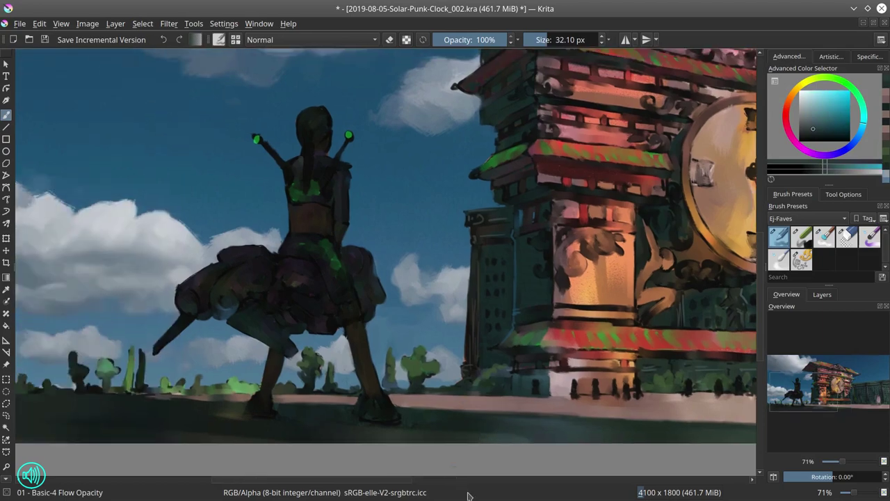
- Save the painting and check the whole composition in a mirrored view
{"action": "left_click", "coordinate": [45, 40]}
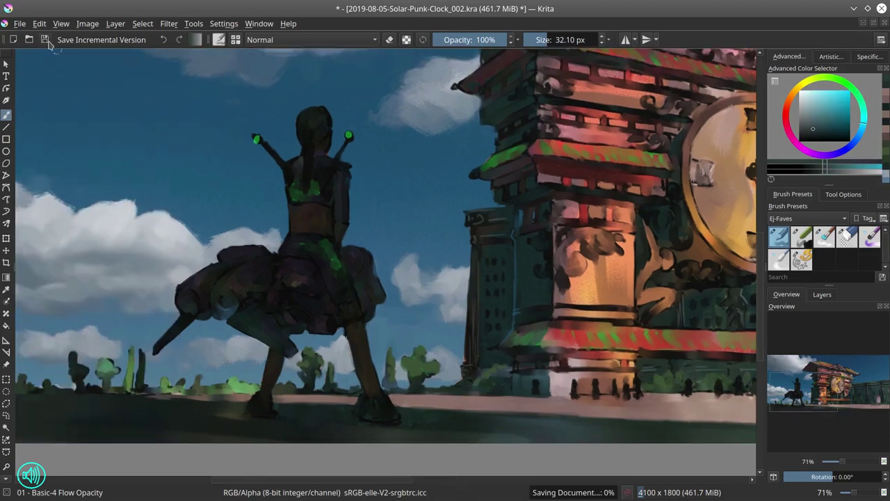
{"action": "left_click", "coordinate": [773, 477]}
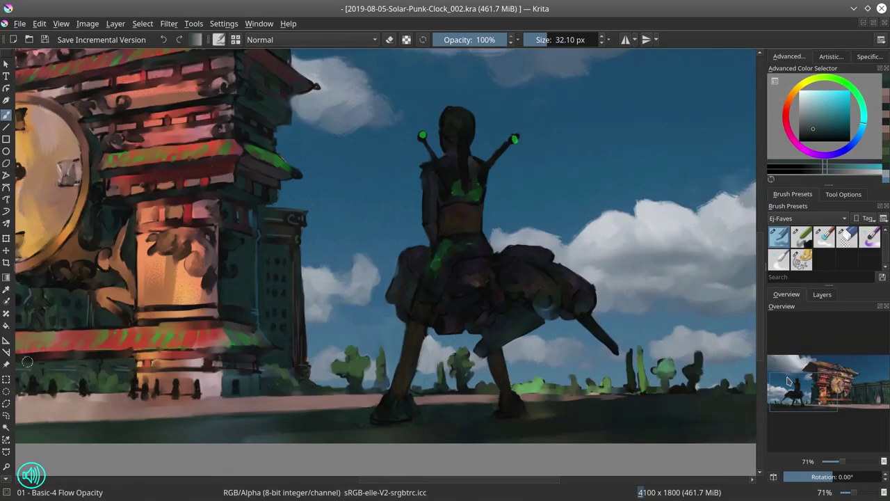
{"action": "scroll", "coordinate": [496, 425], "scroll_direction": "down", "scroll_amount": 3}
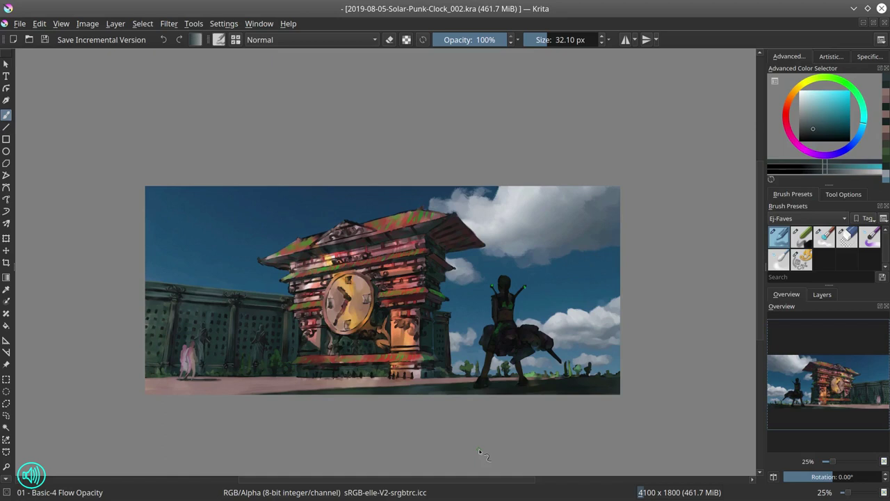
- Paint light green foliage and small trees along the horizon behind the hover vehicle and its tail spike
{"action": "mouse_move", "coordinate": [528, 367]}
{"action": "left_mouse_down"}
{"action": "mouse_move", "coordinate": [576, 299]}
{"action": "mouse_move", "coordinate": [468, 297]}
{"action": "left_mouse_up"}
{"action": "left_click", "coordinate": [439, 384], "text": "ctrl"}
{"action": "left_click", "coordinate": [817, 102]}
{"action": "mouse_move", "coordinate": [452, 383]}
{"action": "left_mouse_down"}
{"action": "mouse_move", "coordinate": [421, 385]}
{"action": "mouse_move", "coordinate": [504, 386]}
{"action": "left_mouse_up"}
{"action": "key", "text": "bracketleft"}
{"action": "key", "text": "bracketleft"}
{"action": "mouse_move", "coordinate": [533, 343]}
{"action": "left_mouse_down"}
{"action": "mouse_move", "coordinate": [533, 383]}
{"action": "mouse_move", "coordinate": [546, 356]}
{"action": "mouse_move", "coordinate": [539, 389]}
{"action": "mouse_move", "coordinate": [582, 359]}
{"action": "left_mouse_up"}
{"action": "key", "text": "bracketleft"}
{"action": "mouse_move", "coordinate": [560, 370]}
{"action": "left_mouse_down"}
{"action": "mouse_move", "coordinate": [601, 371]}
{"action": "mouse_move", "coordinate": [609, 351]}
{"action": "mouse_move", "coordinate": [481, 384]}
{"action": "mouse_move", "coordinate": [534, 364]}
{"action": "mouse_move", "coordinate": [534, 386]}
{"action": "left_mouse_up"}
- Shape the dark round tree and the low bushes at the far end of the horizon with sampled colours
{"action": "left_click", "coordinate": [600, 368], "text": "ctrl"}
{"action": "left_click", "coordinate": [481, 384], "text": "ctrl"}
{"action": "left_click", "coordinate": [596, 338], "text": "ctrl"}
{"action": "left_click_drag", "start_coordinate": [601, 340], "coordinate": [602, 348]}
{"action": "left_click", "coordinate": [599, 367], "text": "ctrl"}
{"action": "mouse_move", "coordinate": [595, 379]}
{"action": "left_mouse_down"}
{"action": "mouse_move", "coordinate": [612, 367]}
{"action": "mouse_move", "coordinate": [612, 377]}
{"action": "left_mouse_up"}
{"action": "left_click", "coordinate": [614, 368], "text": "ctrl"}
- Blend the dark foreground ground and its shadow edge from the rider's feet to the canvas edge with sampled dark greens
{"action": "left_click", "coordinate": [530, 417], "text": "ctrl"}
{"action": "left_click", "coordinate": [453, 398], "text": "ctrl"}
{"action": "left_click_drag", "start_coordinate": [483, 396], "coordinate": [531, 395]}
{"action": "mouse_move", "coordinate": [427, 401]}
{"action": "left_mouse_down"}
{"action": "mouse_move", "coordinate": [503, 407]}
{"action": "mouse_move", "coordinate": [510, 388]}
{"action": "mouse_move", "coordinate": [550, 393]}
{"action": "mouse_move", "coordinate": [371, 399]}
{"action": "mouse_move", "coordinate": [499, 399]}
{"action": "mouse_move", "coordinate": [639, 378]}
{"action": "mouse_move", "coordinate": [590, 364]}
{"action": "mouse_move", "coordinate": [632, 383]}
{"action": "mouse_move", "coordinate": [612, 389]}
{"action": "mouse_move", "coordinate": [693, 387]}
{"action": "left_mouse_up"}
{"action": "left_click", "coordinate": [480, 410], "text": "ctrl"}
{"action": "left_click", "coordinate": [513, 387], "text": "ctrl"}
{"action": "left_click", "coordinate": [516, 398], "text": "ctrl"}
{"action": "left_click", "coordinate": [504, 405], "text": "ctrl"}
{"action": "left_click", "coordinate": [596, 372], "text": "ctrl"}
{"action": "left_click", "coordinate": [602, 374], "text": "ctrl"}
{"action": "left_click", "coordinate": [675, 403], "text": "ctrl"}
{"action": "left_click_drag", "start_coordinate": [627, 397], "coordinate": [667, 395]}
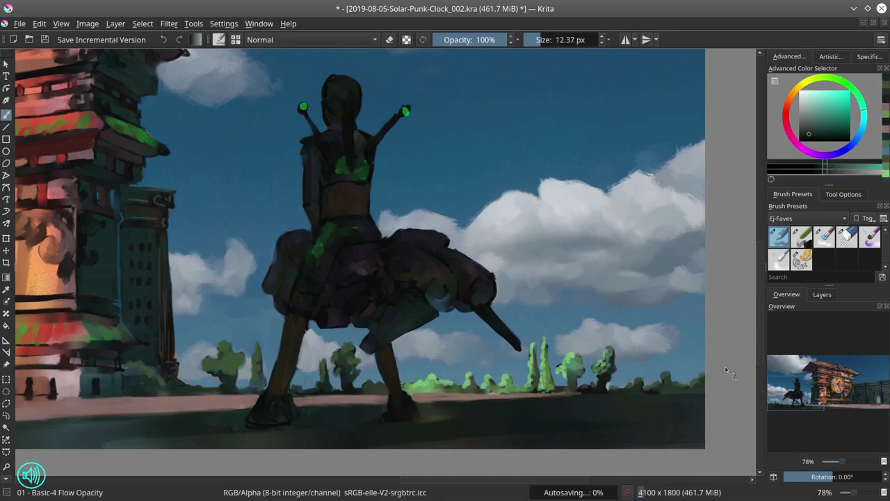
- Repaint the flat fin hanging under the hover vehicle with a clean edge in sampled blue-grey tones
{"action": "left_click", "coordinate": [676, 342], "text": "ctrl"}
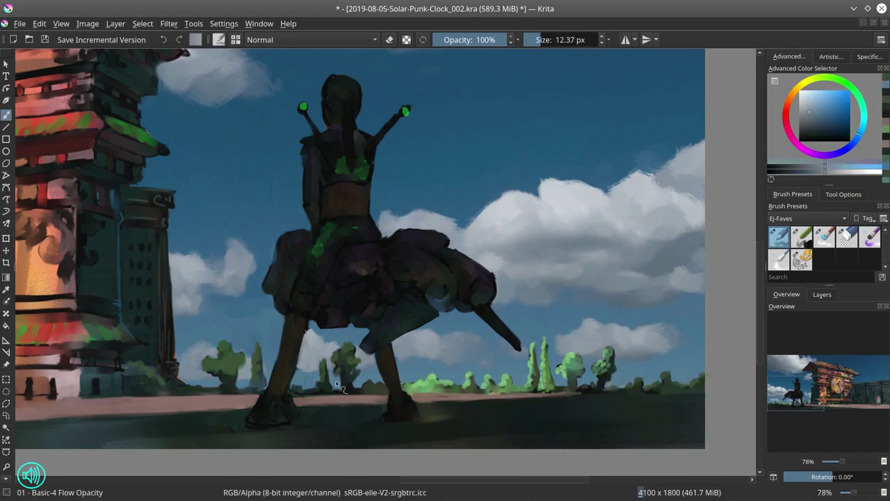
{"action": "left_click", "coordinate": [417, 310], "text": "ctrl"}
{"action": "left_click_drag", "start_coordinate": [404, 294], "coordinate": [363, 348]}
{"action": "left_click", "coordinate": [376, 357], "text": "ctrl"}
{"action": "left_click", "coordinate": [422, 312], "text": "ctrl"}
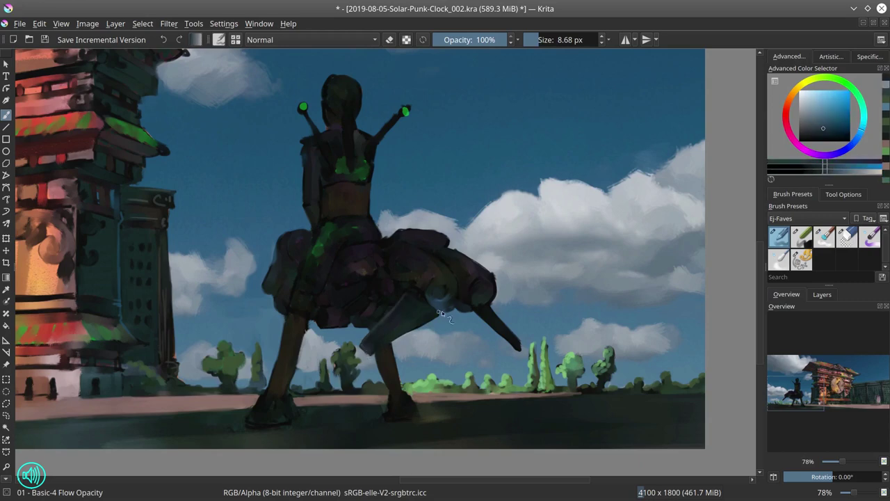
- Define the round rims of the hover vehicle's two thrusters with a smaller brush and sampled colours
{"action": "left_click", "coordinate": [442, 315], "text": "ctrl"}
{"action": "left_click", "coordinate": [492, 305], "text": "ctrl"}
{"action": "mouse_move", "coordinate": [440, 293]}
{"action": "left_mouse_down"}
{"action": "mouse_move", "coordinate": [450, 288]}
{"action": "mouse_move", "coordinate": [456, 308]}
{"action": "mouse_move", "coordinate": [426, 322]}
{"action": "mouse_move", "coordinate": [441, 317]}
{"action": "left_mouse_up"}
{"action": "left_click", "coordinate": [489, 308], "text": "ctrl"}
{"action": "key", "text": "bracketleft"}
{"action": "key", "text": "bracketleft"}
{"action": "key", "text": "bracketleft"}
{"action": "key", "text": "bracketleft"}
{"action": "left_click", "coordinate": [468, 312], "text": "ctrl"}
{"action": "left_click", "coordinate": [432, 312], "text": "ctrl"}
- Clean up the tail spike's edge and refine the curved casing of the outer thruster
{"action": "left_click_drag", "start_coordinate": [495, 320], "coordinate": [516, 335]}
{"action": "left_click", "coordinate": [521, 321], "text": "ctrl"}
{"action": "left_click", "coordinate": [459, 248], "text": "ctrl"}
{"action": "left_click", "coordinate": [474, 258], "text": "ctrl"}
{"action": "mouse_move", "coordinate": [458, 248]}
{"action": "left_mouse_down"}
{"action": "mouse_move", "coordinate": [495, 284]}
{"action": "mouse_move", "coordinate": [480, 258]}
{"action": "mouse_move", "coordinate": [469, 299]}
{"action": "mouse_move", "coordinate": [485, 300]}
{"action": "left_mouse_up"}
{"action": "left_click", "coordinate": [496, 262], "text": "ctrl"}
{"action": "left_click", "coordinate": [477, 290], "text": "ctrl"}
{"action": "left_click", "coordinate": [472, 299], "text": "ctrl"}
{"action": "left_click", "coordinate": [485, 283], "text": "ctrl"}
{"action": "left_click", "coordinate": [473, 295], "text": "ctrl"}
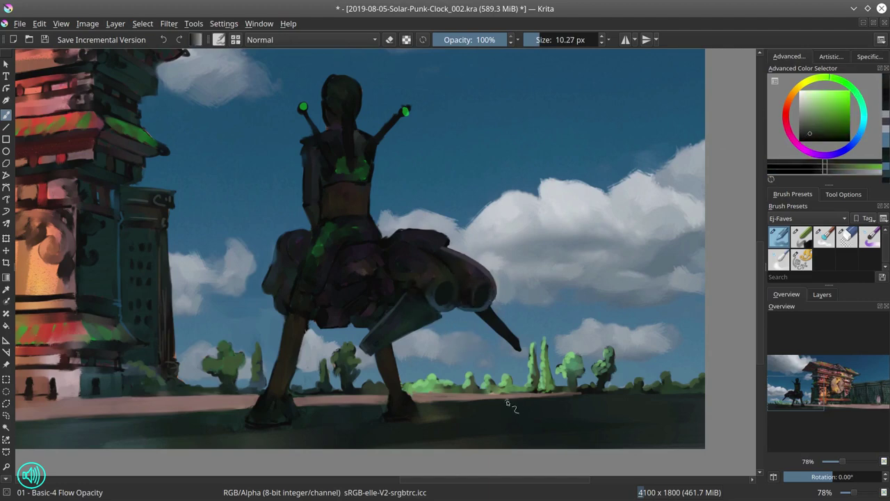
- Paint muted purple plates on the inner thruster's casing and the cover above it
{"action": "left_click", "coordinate": [423, 254], "text": "ctrl"}
{"action": "key", "text": "bracketright"}
{"action": "mouse_move", "coordinate": [407, 252]}
{"action": "left_mouse_down"}
{"action": "mouse_move", "coordinate": [431, 262]}
{"action": "mouse_move", "coordinate": [447, 233]}
{"action": "mouse_move", "coordinate": [408, 240]}
{"action": "left_mouse_up"}
{"action": "left_click", "coordinate": [420, 256], "text": "ctrl"}
{"action": "left_click", "coordinate": [415, 249], "text": "ctrl"}
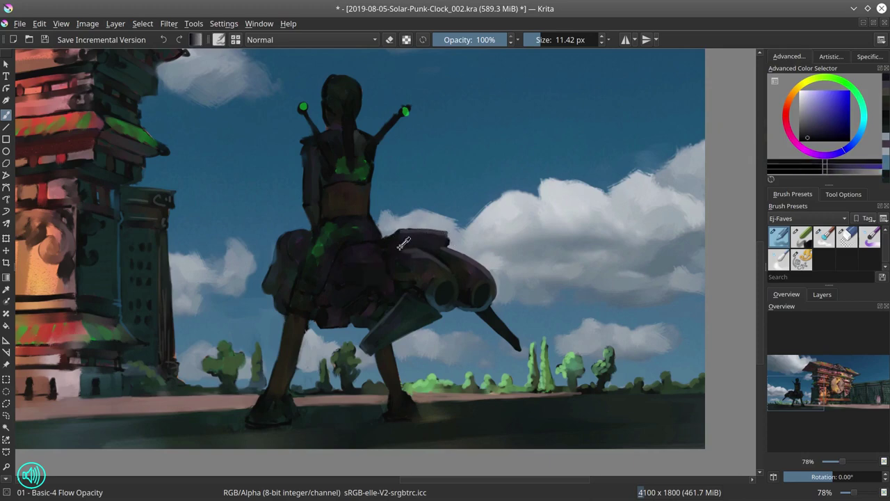
{"action": "left_click", "coordinate": [399, 253], "text": "ctrl"}
{"action": "left_click", "coordinate": [438, 246], "text": "ctrl"}
{"action": "left_click", "coordinate": [467, 257], "text": "ctrl"}
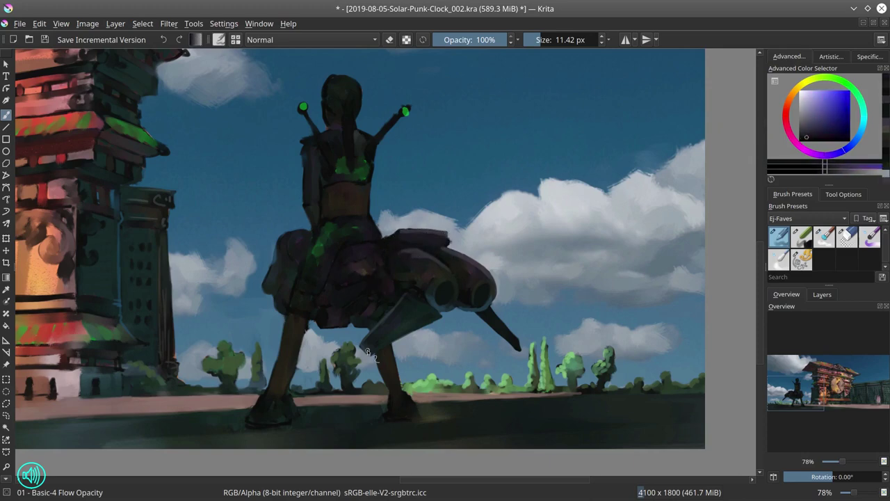
- Sharpen the tip of the hover vehicle's fin where it crosses the rider's far leg
{"action": "left_click", "coordinate": [373, 342], "text": "ctrl"}
{"action": "left_click", "coordinate": [391, 351], "text": "ctrl"}
{"action": "mouse_move", "coordinate": [360, 346]}
{"action": "left_mouse_down"}
{"action": "mouse_move", "coordinate": [402, 394]}
{"action": "mouse_move", "coordinate": [384, 367]}
{"action": "left_mouse_up"}
{"action": "key", "text": "bracketleft"}
{"action": "left_click", "coordinate": [388, 361], "text": "ctrl"}
- Refine the edges of the rider's lower legs against the sky with sampled skin, sky and cloud colours
{"action": "left_click", "coordinate": [302, 333], "text": "ctrl"}
{"action": "left_click", "coordinate": [296, 335], "text": "ctrl"}
{"action": "mouse_move", "coordinate": [305, 322]}
{"action": "left_mouse_down"}
{"action": "mouse_move", "coordinate": [299, 360]}
{"action": "mouse_move", "coordinate": [264, 388]}
{"action": "left_mouse_up"}
{"action": "left_click", "coordinate": [268, 367], "text": "ctrl"}
{"action": "left_click", "coordinate": [299, 376], "text": "ctrl"}
{"action": "left_click", "coordinate": [303, 364], "text": "ctrl"}
{"action": "left_click", "coordinate": [387, 314], "text": "ctrl"}
{"action": "left_click", "coordinate": [370, 329], "text": "ctrl"}
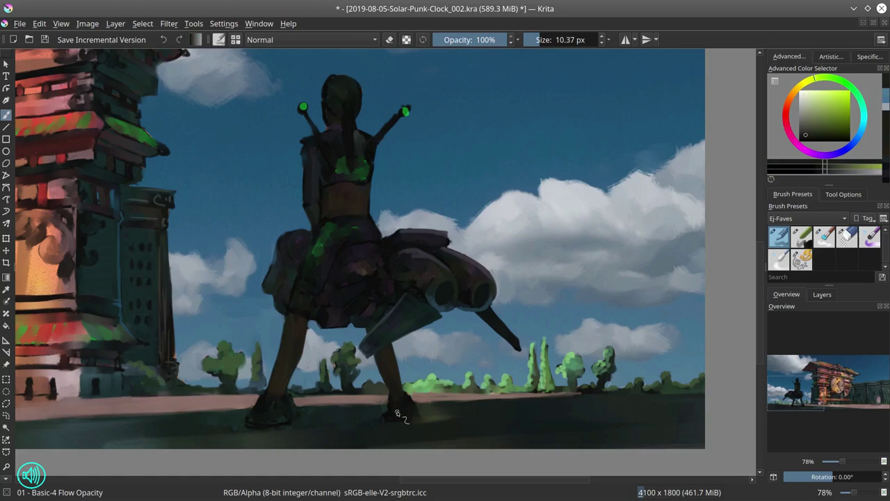
- Define the edge of the rider's green trouser leg against the dark vehicle body with sampled tones
{"action": "left_click", "coordinate": [317, 250], "text": "ctrl"}
{"action": "key", "text": "bracketleft"}
{"action": "key", "text": "bracketleft"}
{"action": "left_click", "coordinate": [331, 274], "text": "ctrl"}
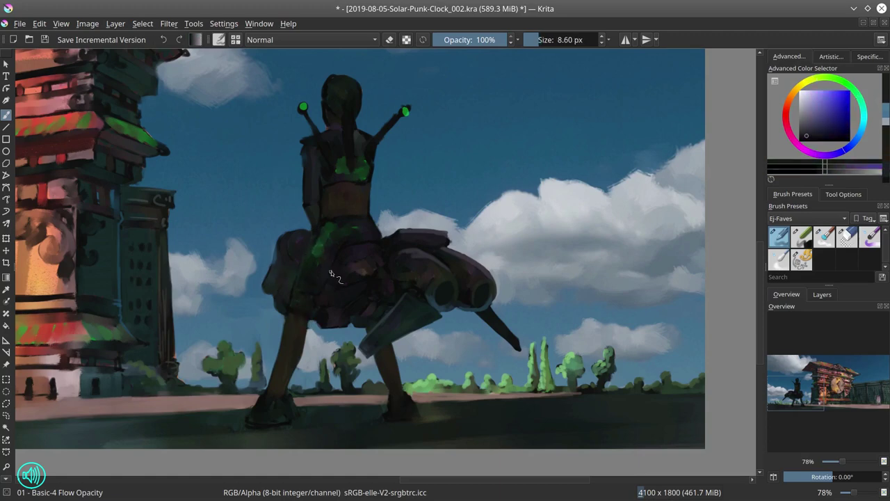
{"action": "left_click", "coordinate": [326, 275], "text": "ctrl"}
{"action": "left_click", "coordinate": [326, 264], "text": "ctrl"}
{"action": "left_click", "coordinate": [327, 280], "text": "ctrl"}
- Paint muted purple mechanical panels on the vehicle's body between the rider's thigh and the thrusters
{"action": "left_click", "coordinate": [821, 155]}
{"action": "left_click", "coordinate": [812, 127]}
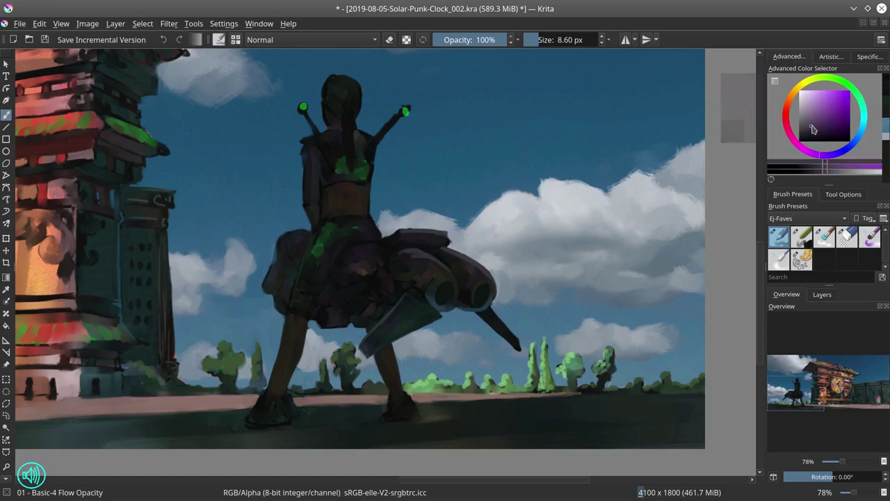
{"action": "left_click", "coordinate": [386, 251], "text": "ctrl"}
{"action": "mouse_move", "coordinate": [368, 254]}
{"action": "left_mouse_down"}
{"action": "mouse_move", "coordinate": [396, 235]}
{"action": "mouse_move", "coordinate": [376, 272]}
{"action": "mouse_move", "coordinate": [354, 283]}
{"action": "mouse_move", "coordinate": [362, 283]}
{"action": "left_mouse_up"}
{"action": "left_click", "coordinate": [387, 243], "text": "ctrl"}
{"action": "key", "text": "bracketleft"}
{"action": "left_click", "coordinate": [379, 245], "text": "ctrl"}
{"action": "left_click", "coordinate": [384, 263], "text": "ctrl"}
{"action": "left_click", "coordinate": [380, 266], "text": "ctrl"}
{"action": "left_click", "coordinate": [377, 269], "text": "ctrl"}
{"action": "left_click", "coordinate": [368, 277], "text": "ctrl"}
{"action": "left_click", "coordinate": [364, 280], "text": "ctrl"}
{"action": "left_click", "coordinate": [366, 273], "text": "ctrl"}
{"action": "left_click", "coordinate": [364, 275], "text": "ctrl"}
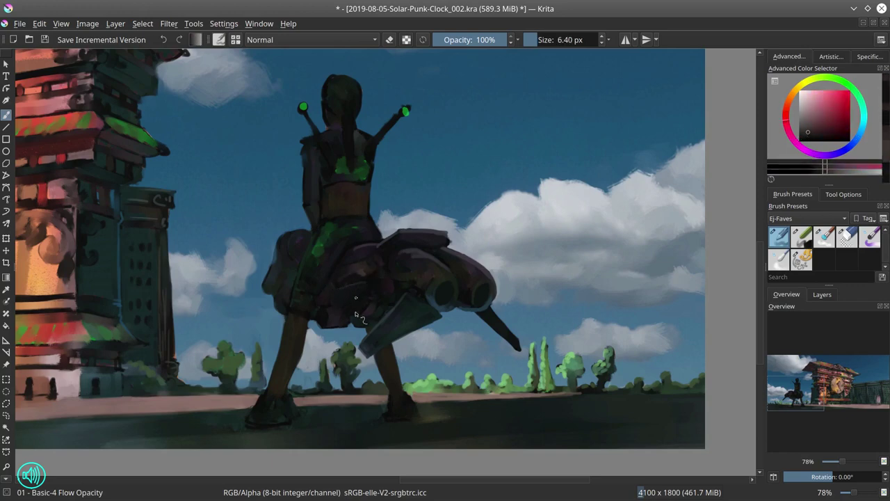
- Define the trouser hem at the rider's near knee and trim the lower leg's outline with sky colour
{"action": "left_click", "coordinate": [336, 276], "text": "ctrl"}
{"action": "key", "text": "bracketright"}
{"action": "left_click", "coordinate": [299, 322], "text": "ctrl"}
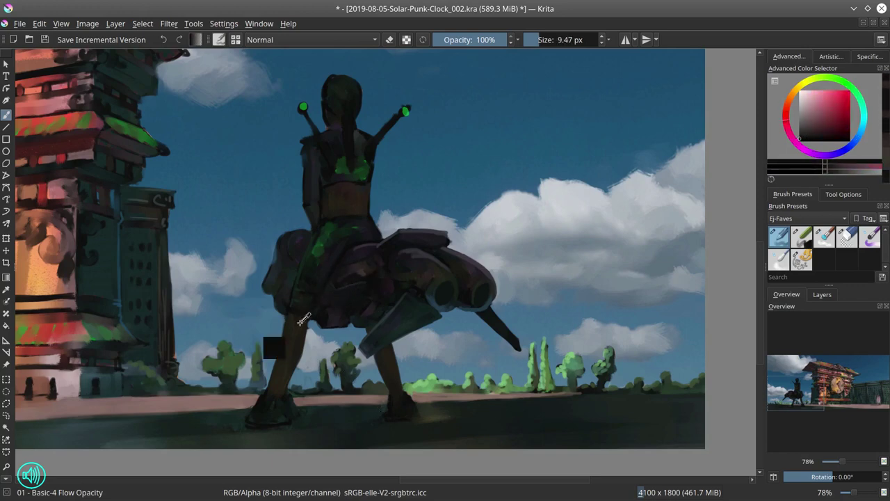
{"action": "left_click_drag", "start_coordinate": [306, 318], "coordinate": [303, 347]}
{"action": "left_click", "coordinate": [292, 286], "text": "ctrl"}
{"action": "left_click_drag", "start_coordinate": [291, 287], "coordinate": [296, 277]}
{"action": "left_click", "coordinate": [298, 292], "text": "ctrl"}
{"action": "left_click_drag", "start_coordinate": [299, 292], "coordinate": [294, 294]}
{"action": "left_click_drag", "start_coordinate": [292, 296], "coordinate": [300, 300]}
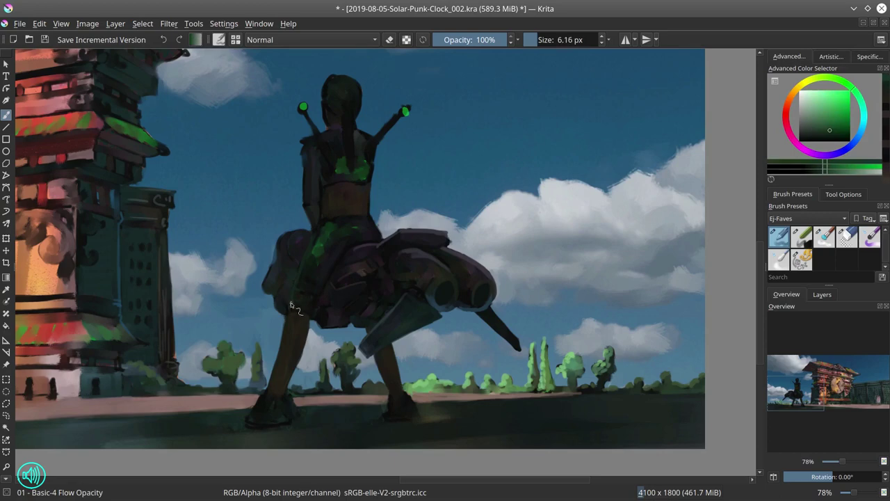
{"action": "left_click", "coordinate": [247, 324], "text": "ctrl"}
{"action": "left_click_drag", "start_coordinate": [279, 339], "coordinate": [275, 363]}
- Refine the joint between the vehicle's body and the inner thruster with sampled dark and purple tones
{"action": "left_click", "coordinate": [411, 272], "text": "ctrl"}
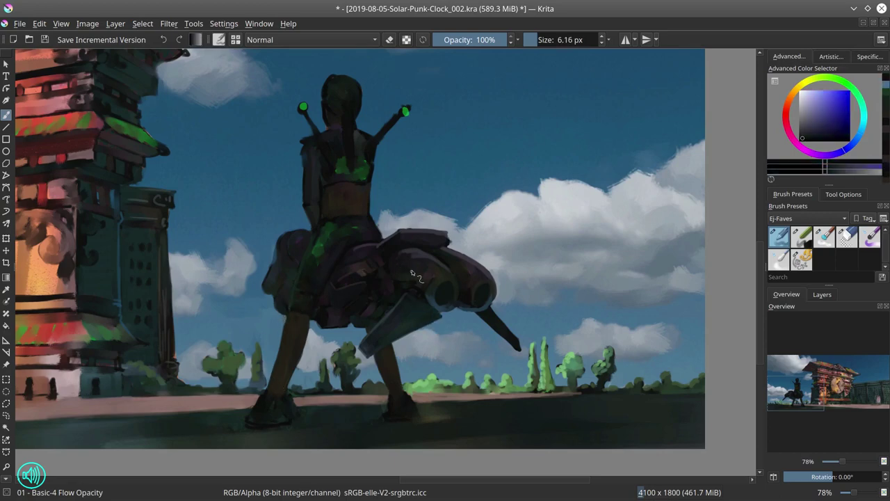
{"action": "left_click", "coordinate": [420, 239], "text": "ctrl"}
{"action": "left_click", "coordinate": [411, 262], "text": "ctrl"}
{"action": "mouse_move", "coordinate": [391, 307]}
{"action": "left_mouse_down"}
{"action": "mouse_move", "coordinate": [406, 293]}
{"action": "mouse_move", "coordinate": [400, 272]}
{"action": "left_mouse_up"}
{"action": "left_click", "coordinate": [398, 271], "text": "ctrl"}
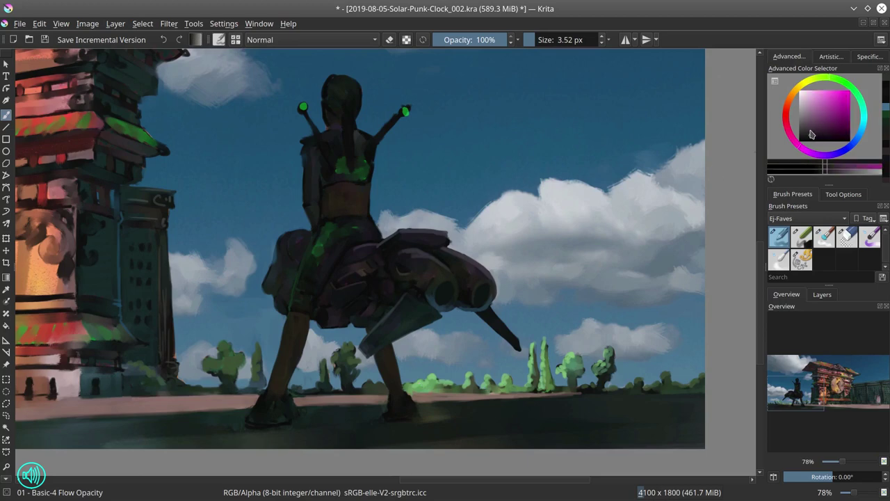
- Paint small purple panel highlights on the underside of the vehicle's body with a fine brush
{"action": "key", "text": "bracketright"}
{"action": "key", "text": "bracketright"}
{"action": "key", "text": "bracketright"}
{"action": "key", "text": "bracketright"}
{"action": "key", "text": "bracketleft"}
{"action": "key", "text": "bracketleft"}
{"action": "key", "text": "bracketleft"}
{"action": "key", "text": "bracketleft"}
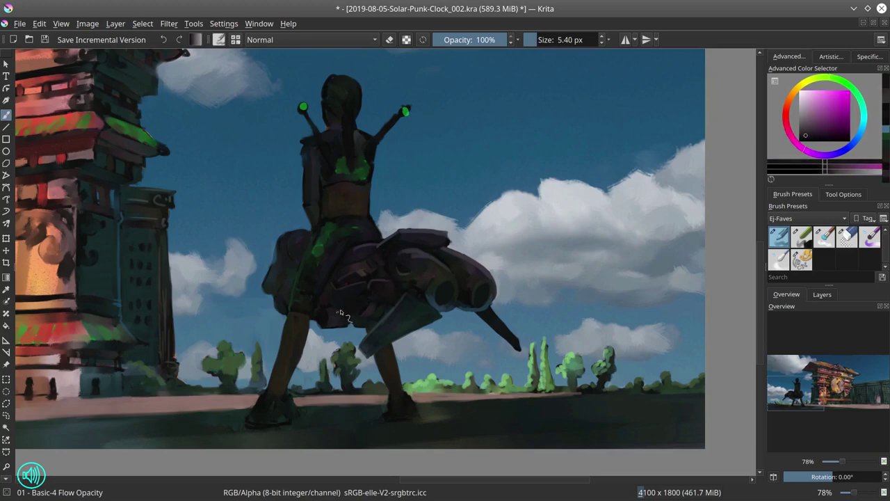
{"action": "left_click", "coordinate": [328, 314], "text": "ctrl"}
{"action": "left_click_drag", "start_coordinate": [327, 313], "coordinate": [331, 311]}
{"action": "left_click", "coordinate": [332, 311], "text": "ctrl"}
{"action": "mouse_move", "coordinate": [331, 311]}
{"action": "left_mouse_down", "text": "shift"}
{"action": "mouse_move", "coordinate": [338, 303]}
{"action": "mouse_move", "coordinate": [317, 300]}
{"action": "mouse_move", "coordinate": [320, 324]}
{"action": "mouse_move", "coordinate": [353, 326]}
{"action": "mouse_move", "coordinate": [353, 351]}
{"action": "left_mouse_up", "text": "shift"}
- Round off the vehicle's underside beside the rider's knee with sampled body and sky colours
{"action": "left_click", "coordinate": [312, 311], "text": "ctrl"}
{"action": "left_click", "coordinate": [320, 297], "text": "ctrl"}
{"action": "left_click", "coordinate": [314, 323], "text": "ctrl"}
{"action": "left_click", "coordinate": [325, 310], "text": "ctrl"}
{"action": "left_click", "coordinate": [320, 348], "text": "ctrl"}
{"action": "left_click", "coordinate": [313, 313], "text": "ctrl"}
- Refine the fin's upper edge and surface with blue-grey tones and touch up the sky around the legs
{"action": "left_click", "coordinate": [371, 325], "text": "ctrl"}
{"action": "left_click", "coordinate": [374, 329], "text": "ctrl"}
{"action": "left_click", "coordinate": [379, 322], "text": "ctrl"}
{"action": "left_click_drag", "start_coordinate": [381, 320], "coordinate": [363, 343]}
{"action": "left_click", "coordinate": [369, 342], "text": "ctrl"}
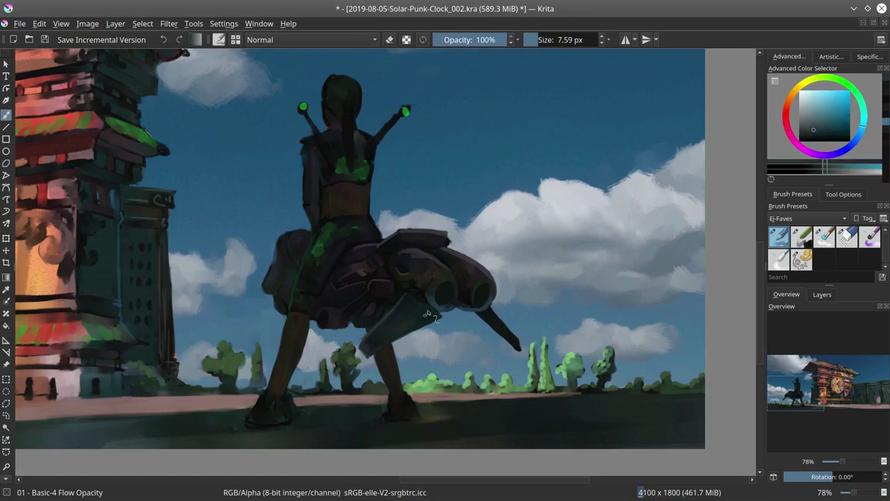
{"action": "left_click", "coordinate": [393, 327], "text": "ctrl"}
{"action": "left_click", "coordinate": [279, 330], "text": "ctrl"}
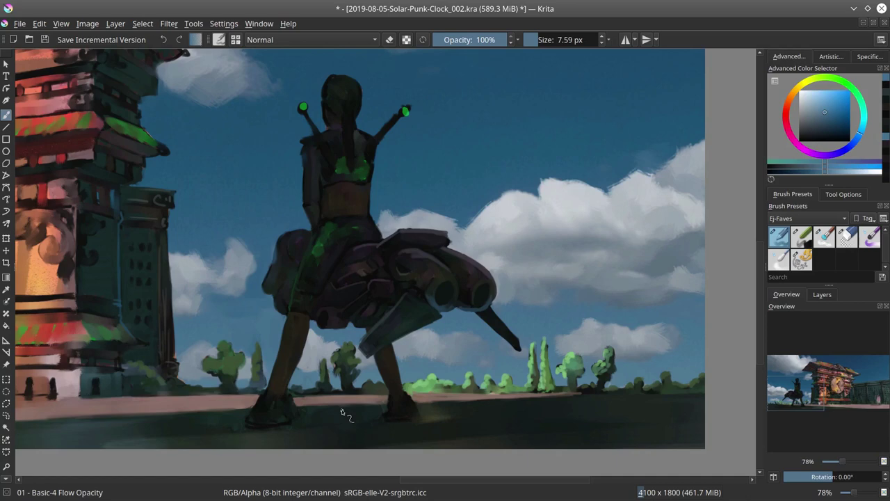
- Adjust the shading of the vehicle's central panels below the saddle with sampled dark tones
{"action": "left_click", "coordinate": [340, 270], "text": "ctrl"}
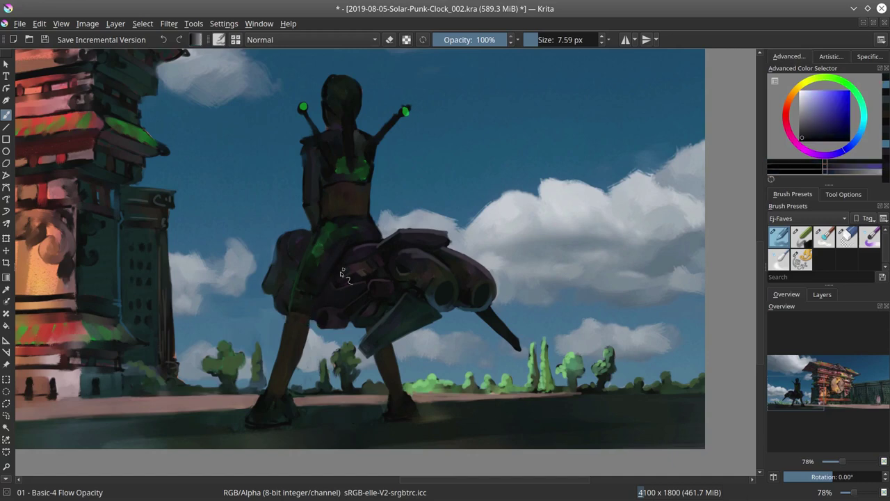
{"action": "left_click", "coordinate": [328, 243], "text": "ctrl"}
{"action": "left_click", "coordinate": [340, 273], "text": "ctrl"}
{"action": "left_click", "coordinate": [368, 281], "text": "ctrl"}
- Save the painting and flip the view back to its unmirrored orientation to check the whole composition
{"action": "left_click_drag", "start_coordinate": [497, 257], "coordinate": [564, 458]}
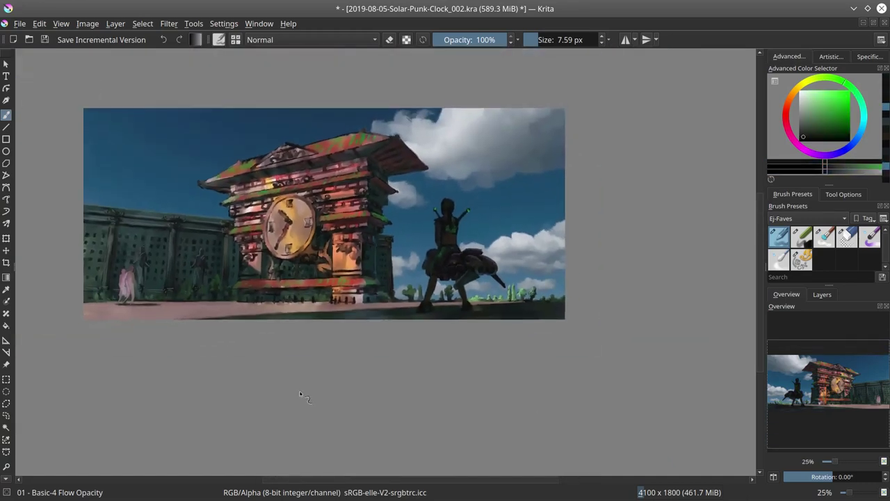
{"action": "left_click", "coordinate": [46, 40]}
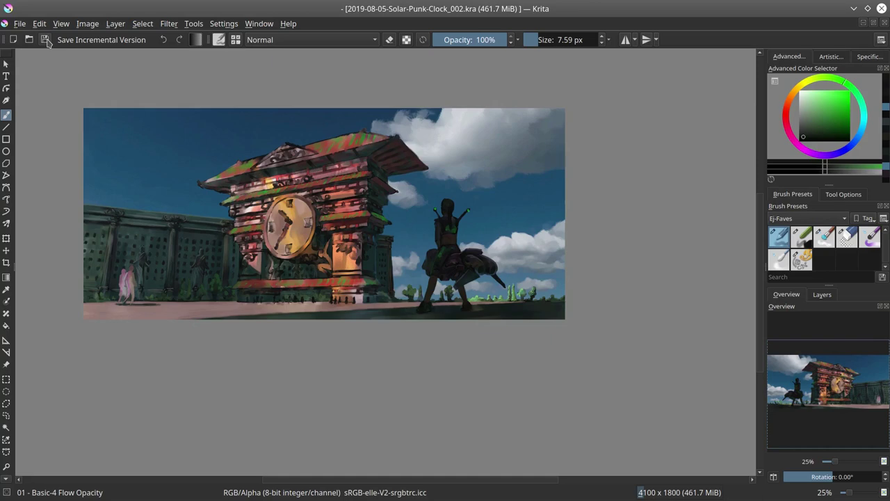
{"action": "key", "text": "m"}
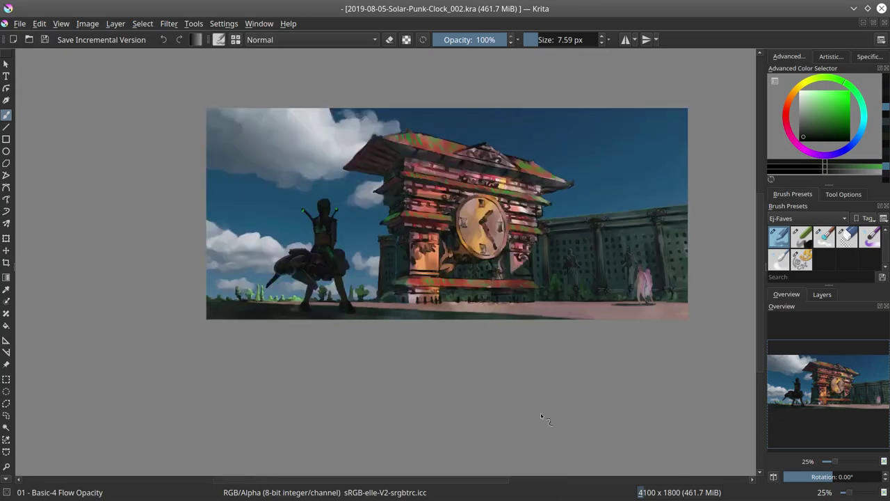
{"action": "left_click_drag", "start_coordinate": [588, 397], "coordinate": [507, 403]}
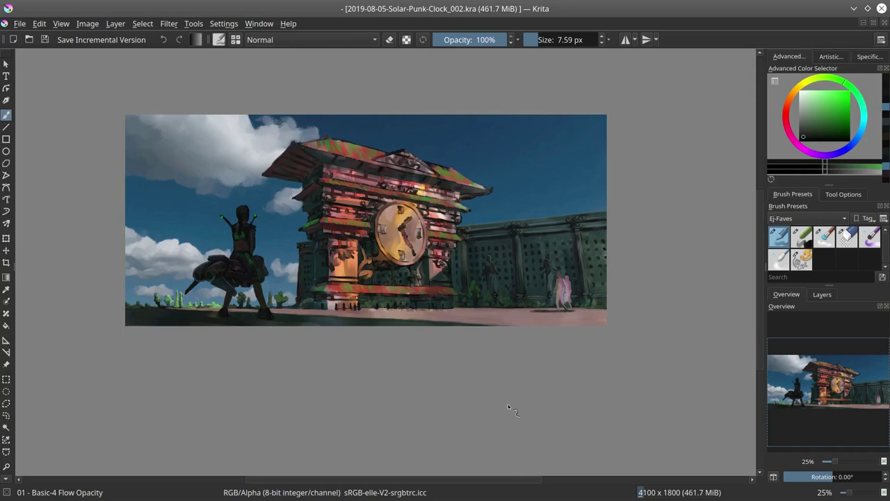
- Reshape the rider's dark boots and blend the ground shadow around them with sampled colours
{"action": "left_click_drag", "start_coordinate": [221, 257], "coordinate": [221, 182]}
{"action": "left_click", "coordinate": [228, 405], "text": "ctrl"}
{"action": "mouse_move", "coordinate": [228, 409]}
{"action": "left_mouse_down"}
{"action": "mouse_move", "coordinate": [244, 409]}
{"action": "mouse_move", "coordinate": [217, 423]}
{"action": "mouse_move", "coordinate": [222, 431]}
{"action": "mouse_move", "coordinate": [245, 419]}
{"action": "mouse_move", "coordinate": [213, 429]}
{"action": "mouse_move", "coordinate": [369, 423]}
{"action": "mouse_move", "coordinate": [358, 457]}
{"action": "mouse_move", "coordinate": [370, 435]}
{"action": "left_mouse_up"}
{"action": "left_click", "coordinate": [231, 418], "text": "ctrl"}
{"action": "left_click", "coordinate": [216, 423], "text": "ctrl"}
{"action": "left_click", "coordinate": [237, 435], "text": "ctrl"}
{"action": "left_click", "coordinate": [245, 412], "text": "ctrl"}
{"action": "left_click", "coordinate": [246, 414], "text": "ctrl"}
{"action": "left_click", "coordinate": [246, 415], "text": "ctrl"}
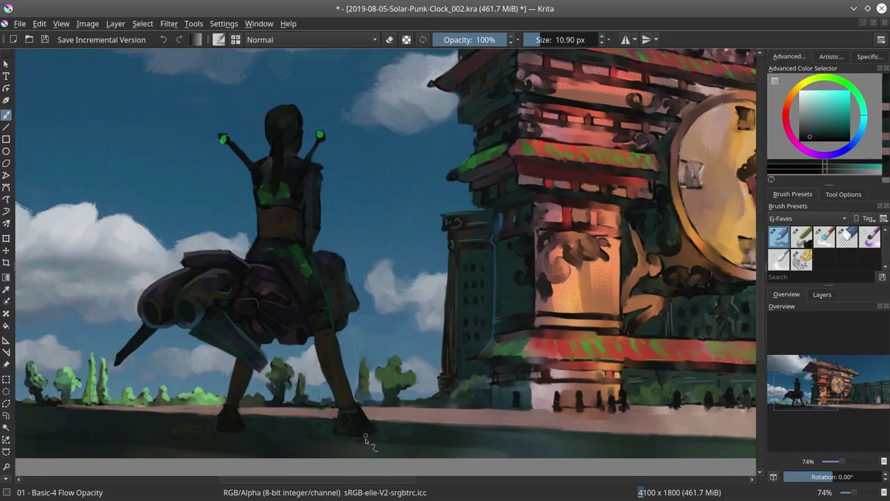
- Touch up the rider's lower legs and smooth the dark ground between the boots with a larger brush
{"action": "mouse_move", "coordinate": [324, 333]}
{"action": "left_mouse_down"}
{"action": "mouse_move", "coordinate": [327, 385]}
{"action": "mouse_move", "coordinate": [354, 426]}
{"action": "mouse_move", "coordinate": [338, 422]}
{"action": "mouse_move", "coordinate": [327, 346]}
{"action": "mouse_move", "coordinate": [327, 353]}
{"action": "left_mouse_up"}
{"action": "left_click", "coordinate": [260, 389], "text": "ctrl"}
{"action": "left_click", "coordinate": [243, 392], "text": "ctrl"}
{"action": "left_click", "coordinate": [294, 427], "text": "ctrl"}
{"action": "left_click_drag", "start_coordinate": [278, 427], "coordinate": [349, 444]}
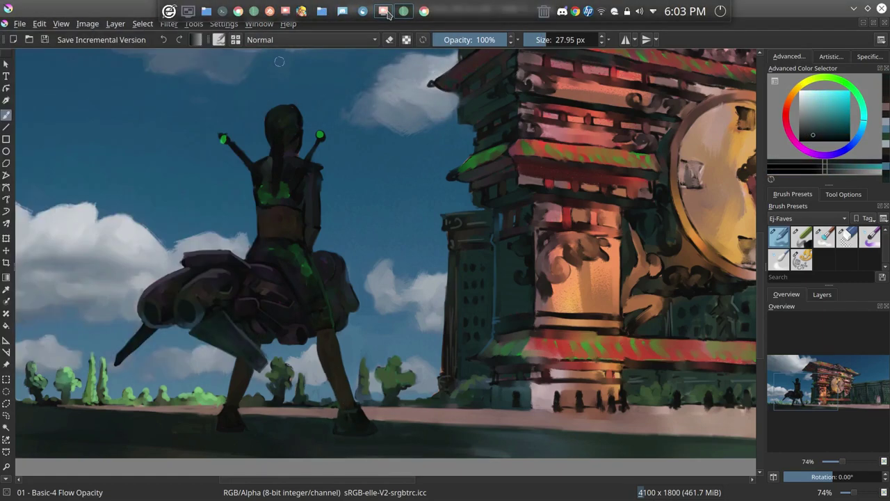
- Refine the rider's waist and arms with sampled dark and skin tones, keeping the midriff and sleeves distinct
{"action": "left_click", "coordinate": [248, 237]}
{"action": "left_click", "coordinate": [258, 243], "text": "ctrl"}
{"action": "left_click_drag", "start_coordinate": [262, 247], "coordinate": [249, 261]}
{"action": "left_click", "coordinate": [274, 234], "text": "ctrl"}
{"action": "mouse_move", "coordinate": [282, 235]}
{"action": "left_mouse_down"}
{"action": "mouse_move", "coordinate": [292, 244]}
{"action": "mouse_move", "coordinate": [311, 223]}
{"action": "mouse_move", "coordinate": [310, 242]}
{"action": "mouse_move", "coordinate": [328, 208]}
{"action": "mouse_move", "coordinate": [351, 249]}
{"action": "mouse_move", "coordinate": [267, 211]}
{"action": "mouse_move", "coordinate": [255, 173]}
{"action": "mouse_move", "coordinate": [269, 185]}
{"action": "mouse_move", "coordinate": [253, 208]}
{"action": "mouse_move", "coordinate": [245, 195]}
{"action": "mouse_move", "coordinate": [305, 191]}
{"action": "mouse_move", "coordinate": [264, 247]}
{"action": "mouse_move", "coordinate": [299, 315]}
{"action": "mouse_move", "coordinate": [278, 242]}
{"action": "mouse_move", "coordinate": [246, 225]}
{"action": "left_mouse_up"}
{"action": "left_click", "coordinate": [311, 221], "text": "ctrl"}
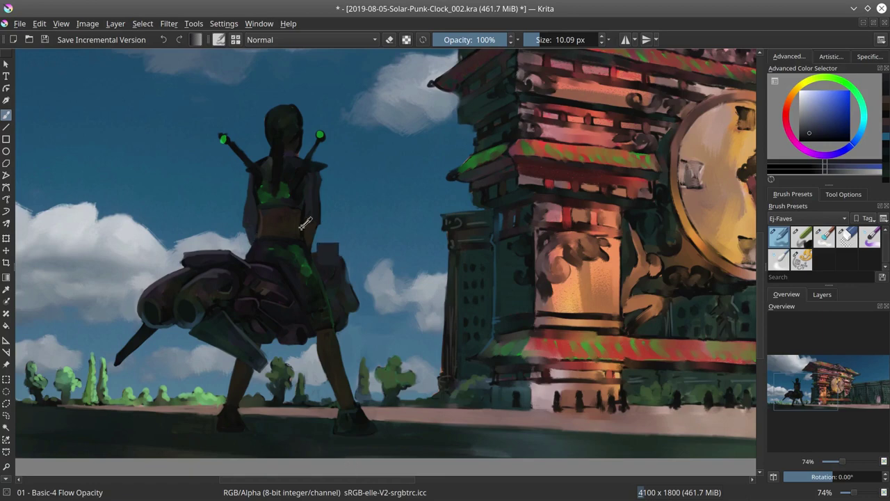
- Paint a dark handle projecting from the tower-facing end of the hover vehicle and refine the hull edge below it
{"action": "left_click", "coordinate": [325, 252], "text": "ctrl"}
{"action": "mouse_move", "coordinate": [340, 263]}
{"action": "left_mouse_down"}
{"action": "mouse_move", "coordinate": [361, 257]}
{"action": "mouse_move", "coordinate": [347, 272]}
{"action": "mouse_move", "coordinate": [333, 257]}
{"action": "mouse_move", "coordinate": [358, 280]}
{"action": "mouse_move", "coordinate": [360, 295]}
{"action": "mouse_move", "coordinate": [337, 325]}
{"action": "mouse_move", "coordinate": [338, 304]}
{"action": "mouse_move", "coordinate": [366, 308]}
{"action": "left_mouse_up"}
{"action": "left_click", "coordinate": [336, 304], "text": "ctrl"}
{"action": "left_click_drag", "start_coordinate": [361, 414], "coordinate": [370, 344]}
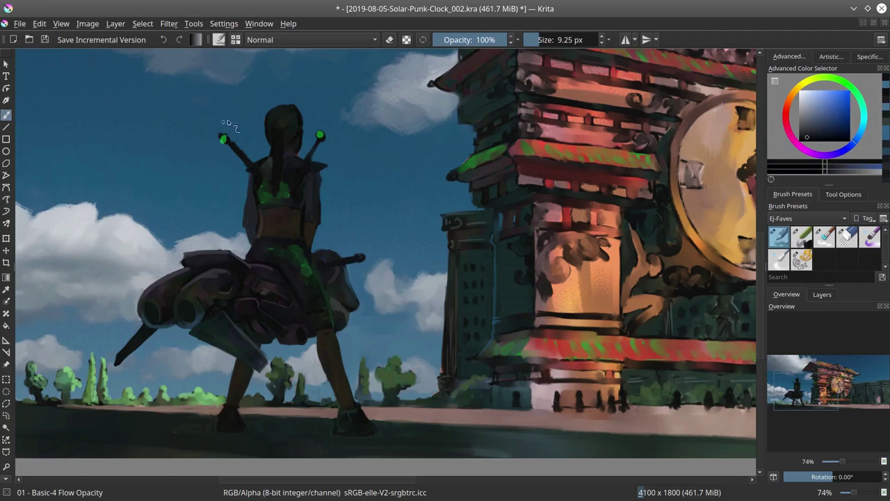
- Clean up the rider's head and shoulder outline against the sky with sampled colours, and save the painting
{"action": "mouse_move", "coordinate": [227, 122]}
{"action": "left_mouse_down"}
{"action": "mouse_move", "coordinate": [249, 155]}
{"action": "mouse_move", "coordinate": [300, 149]}
{"action": "mouse_move", "coordinate": [319, 177]}
{"action": "mouse_move", "coordinate": [273, 118]}
{"action": "mouse_move", "coordinate": [275, 163]}
{"action": "mouse_move", "coordinate": [306, 146]}
{"action": "mouse_move", "coordinate": [300, 110]}
{"action": "mouse_move", "coordinate": [277, 109]}
{"action": "mouse_move", "coordinate": [299, 109]}
{"action": "left_mouse_up"}
{"action": "left_click", "coordinate": [313, 164], "text": "ctrl"}
{"action": "left_click_drag", "start_coordinate": [320, 157], "coordinate": [351, 72]}
{"action": "left_click", "coordinate": [350, 190], "text": "ctrl"}
{"action": "left_click", "coordinate": [321, 170], "text": "ctrl"}
{"action": "left_click", "coordinate": [329, 160], "text": "ctrl"}
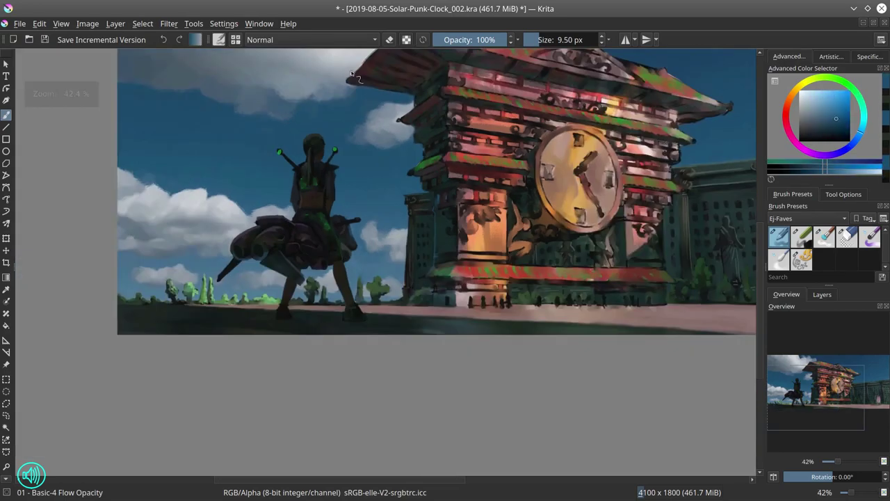
{"action": "key", "text": "2"}
{"action": "left_click", "coordinate": [45, 40]}
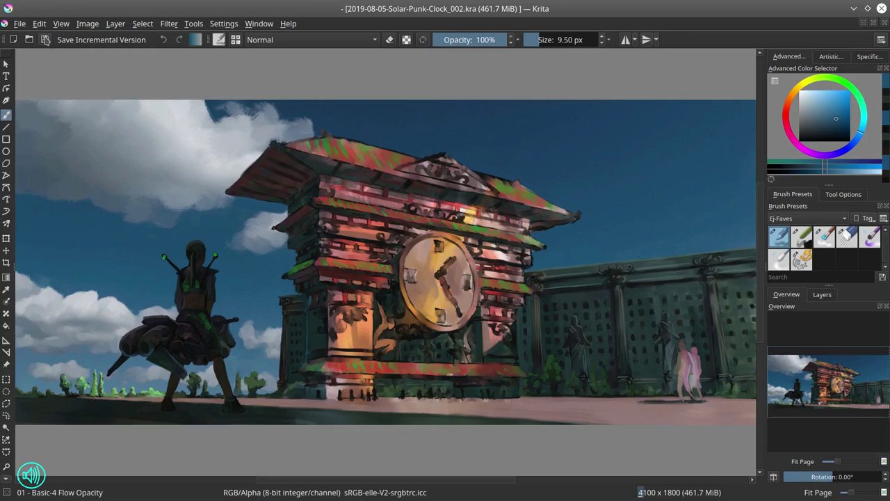
- Blend the edge between the dark foreground shadow and the pink ground using sampled colours and a broad brush
{"action": "scroll", "coordinate": [279, 117], "scroll_direction": "down", "scroll_amount": 2}
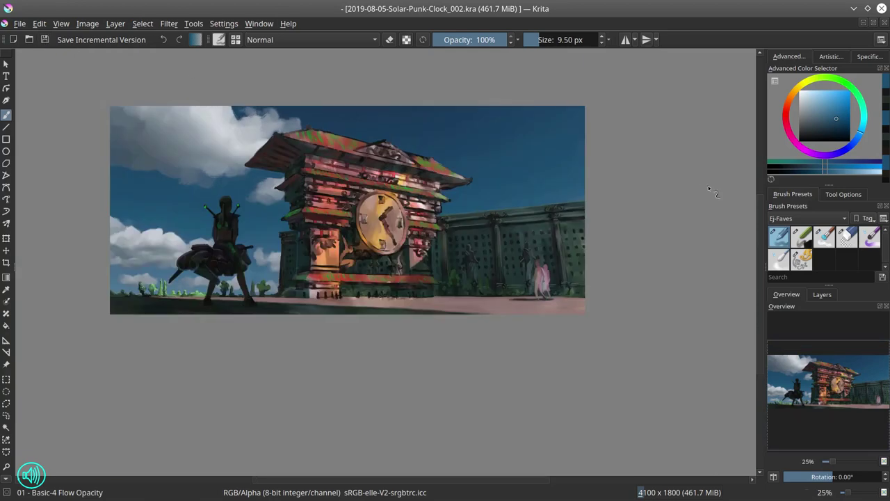
{"action": "left_click", "coordinate": [339, 309], "text": "ctrl"}
{"action": "mouse_move", "coordinate": [365, 315]}
{"action": "left_mouse_down"}
{"action": "mouse_move", "coordinate": [579, 316]}
{"action": "mouse_move", "coordinate": [326, 302]}
{"action": "left_mouse_up"}
{"action": "left_click", "coordinate": [378, 302], "text": "ctrl"}
{"action": "key", "text": "["}
{"action": "left_click_drag", "start_coordinate": [483, 307], "coordinate": [434, 307]}
{"action": "left_click", "coordinate": [361, 310], "text": "ctrl"}
{"action": "left_click_drag", "start_coordinate": [426, 310], "coordinate": [467, 315]}
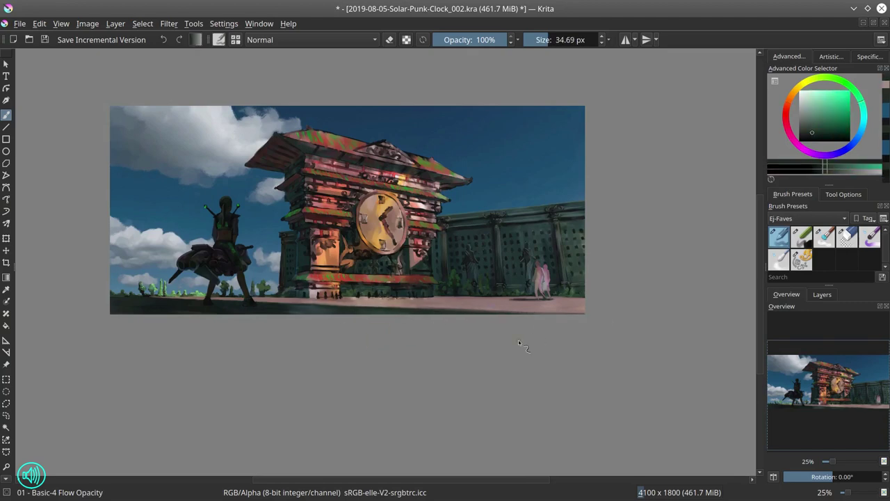
- Touch up the sky and clouds between the rider's legs with sampled blues and greys, and save the painting
{"action": "scroll", "coordinate": [256, 240], "scroll_direction": "up", "scroll_amount": 2}
{"action": "left_click", "coordinate": [256, 244], "text": "ctrl"}
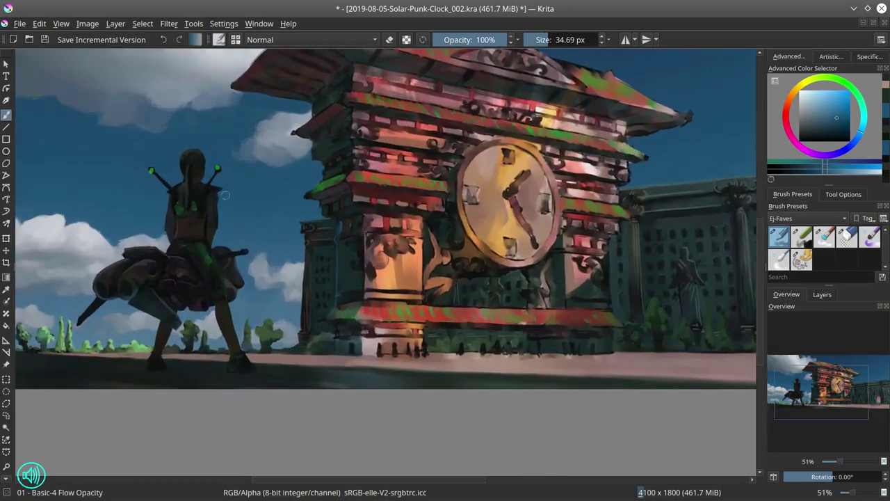
{"action": "left_click", "coordinate": [191, 333], "text": "ctrl"}
{"action": "mouse_move", "coordinate": [201, 332]}
{"action": "left_mouse_down"}
{"action": "mouse_move", "coordinate": [185, 326]}
{"action": "mouse_move", "coordinate": [198, 334]}
{"action": "left_mouse_up"}
{"action": "left_click", "coordinate": [198, 325], "text": "ctrl"}
{"action": "left_click", "coordinate": [199, 327], "text": "ctrl"}
{"action": "left_click", "coordinate": [188, 329], "text": "ctrl"}
{"action": "left_click", "coordinate": [195, 344], "text": "ctrl"}
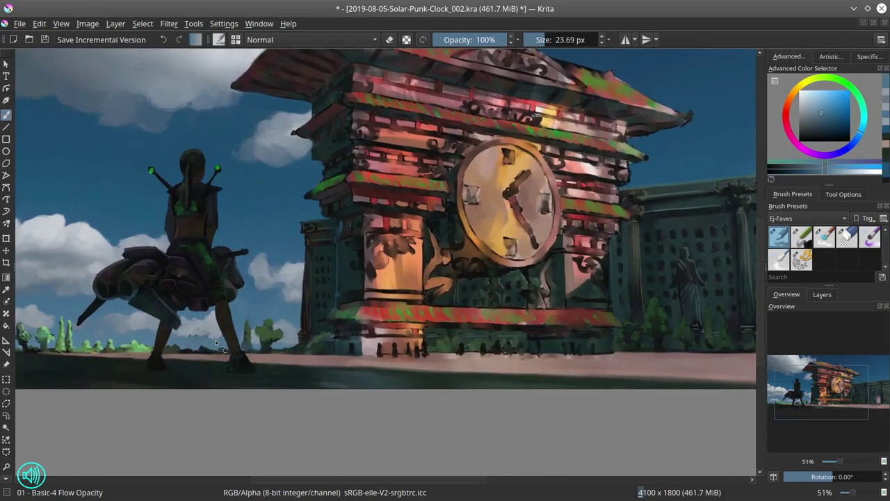
{"action": "left_click", "coordinate": [216, 342], "text": "ctrl"}
{"action": "scroll", "coordinate": [208, 288], "scroll_direction": "down", "scroll_amount": 3}
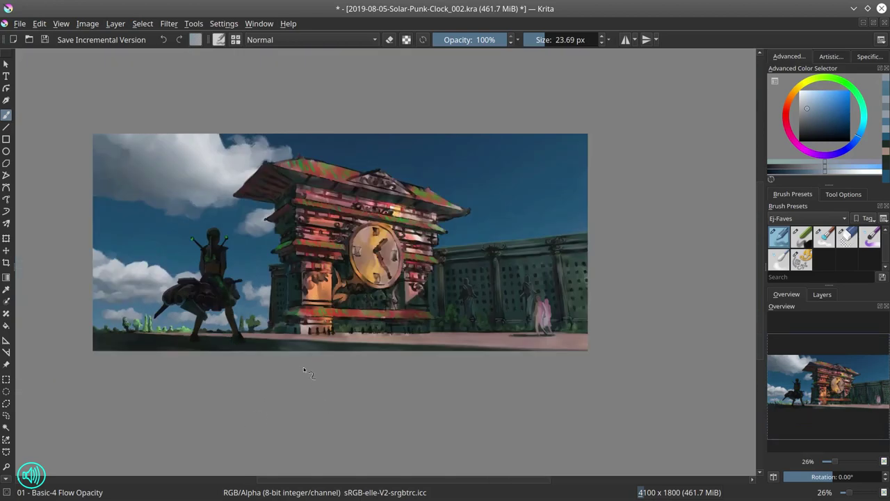
{"action": "key", "text": "ctrl+s"}
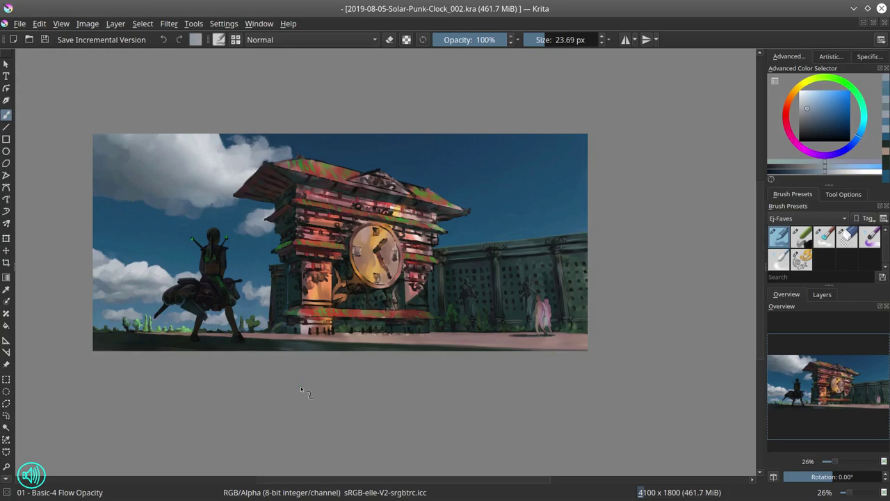
- Touch up the dark wall beside the clock tower with a sampled teal and save the painting
{"action": "left_click_drag", "start_coordinate": [384, 313], "coordinate": [381, 240]}
{"action": "left_click", "coordinate": [294, 278], "text": "ctrl"}
{"action": "left_click_drag", "start_coordinate": [292, 278], "coordinate": [306, 279]}
{"action": "left_click_drag", "start_coordinate": [369, 254], "coordinate": [367, 273]}
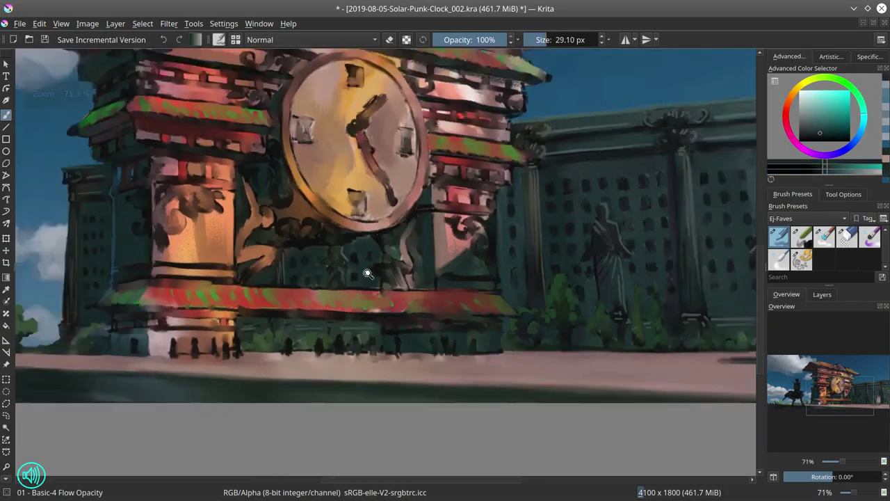
{"action": "scroll", "coordinate": [368, 273], "scroll_direction": "down", "scroll_amount": 5}
{"action": "left_click", "coordinate": [45, 39]}
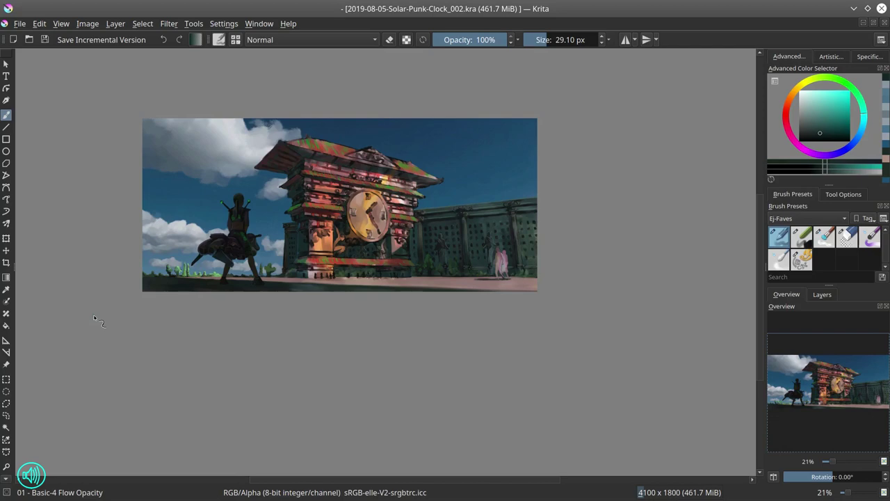
- Clean up the pink ground along the foot of the clock tower with sampled ground tones
{"action": "scroll", "coordinate": [398, 246], "scroll_direction": "up", "scroll_amount": 5}
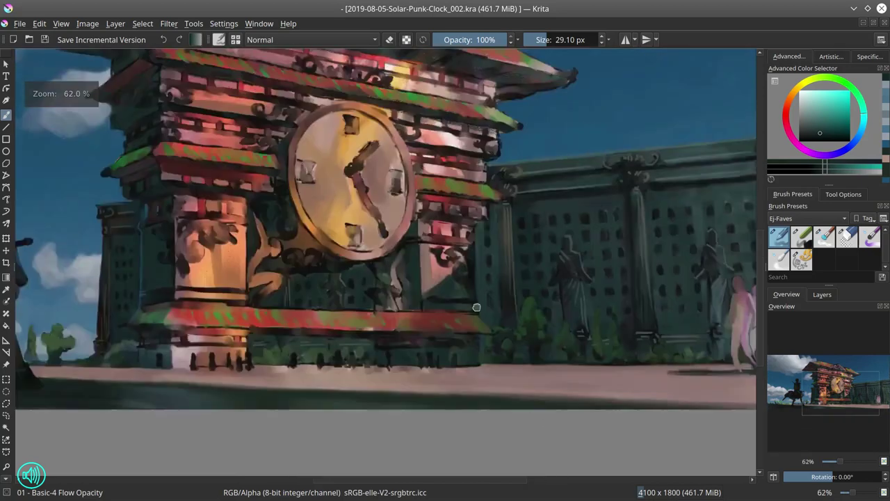
{"action": "left_click_drag", "start_coordinate": [377, 268], "coordinate": [407, 175]}
{"action": "left_click", "coordinate": [261, 401], "text": "ctrl"}
{"action": "left_click", "coordinate": [260, 402]}
{"action": "left_click", "coordinate": [261, 402], "text": "ctrl"}
{"action": "left_click_drag", "start_coordinate": [222, 398], "coordinate": [287, 399]}
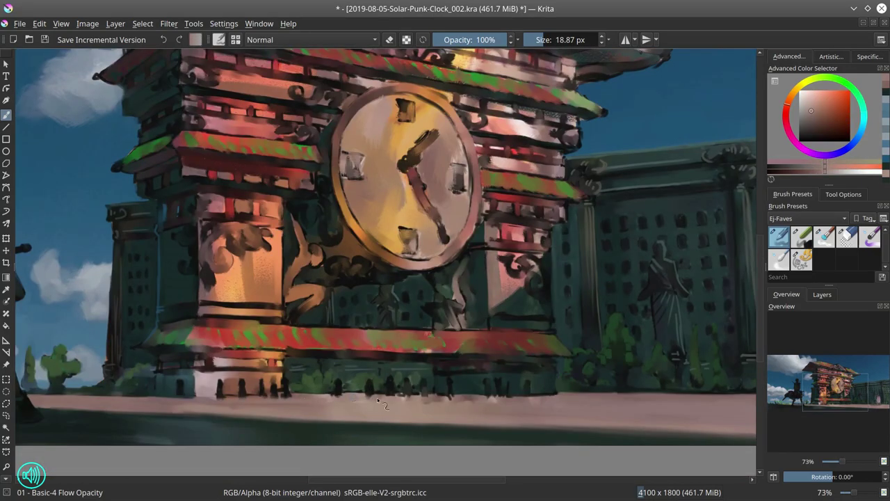
{"action": "left_click_drag", "start_coordinate": [400, 397], "coordinate": [440, 399]}
{"action": "left_click_drag", "start_coordinate": [535, 398], "coordinate": [555, 398]}
- Shade the ends of the tower's lower red roof and the corner of the roof above with darker reds
{"action": "left_click", "coordinate": [501, 338], "text": "ctrl"}
{"action": "left_click", "coordinate": [495, 335], "text": "ctrl"}
{"action": "left_click", "coordinate": [832, 127]}
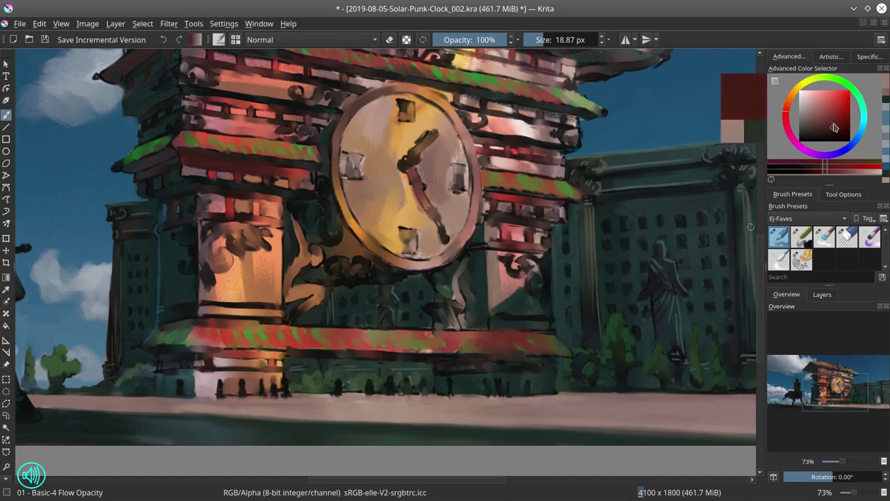
{"action": "left_click_drag", "start_coordinate": [456, 341], "coordinate": [491, 349]}
{"action": "left_click_drag", "start_coordinate": [527, 337], "coordinate": [470, 349]}
{"action": "left_click_drag", "start_coordinate": [186, 331], "coordinate": [161, 342]}
{"action": "left_click_drag", "start_coordinate": [134, 153], "coordinate": [164, 145]}
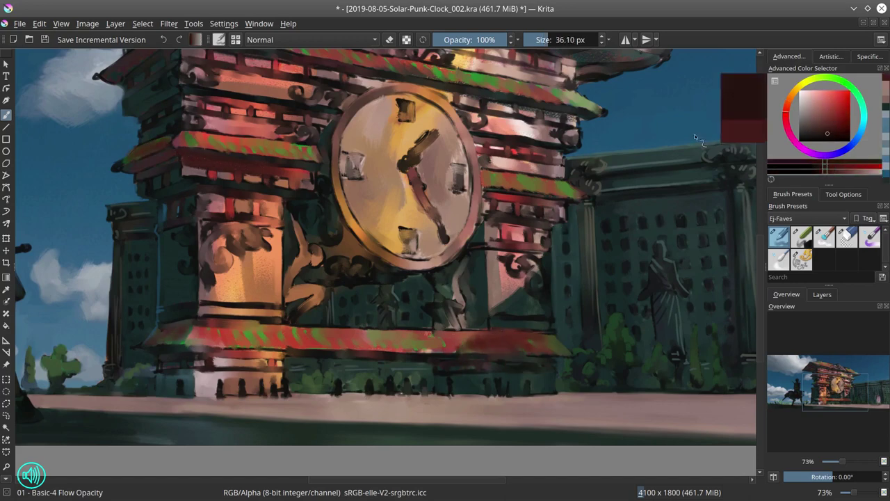
- Define the dark underside of the lower red roof with a smaller brush and extend its far right corner
{"action": "key", "text": "bracketleft"}
{"action": "key", "text": "bracketleft"}
{"action": "key", "text": "bracketleft"}
{"action": "key", "text": "bracketleft"}
{"action": "key", "text": "bracketleft"}
{"action": "key", "text": "bracketleft"}
{"action": "key", "text": "bracketleft"}
{"action": "key", "text": "bracketleft"}
{"action": "left_click", "coordinate": [300, 356], "text": "ctrl"}
{"action": "left_click_drag", "start_coordinate": [336, 354], "coordinate": [415, 353]}
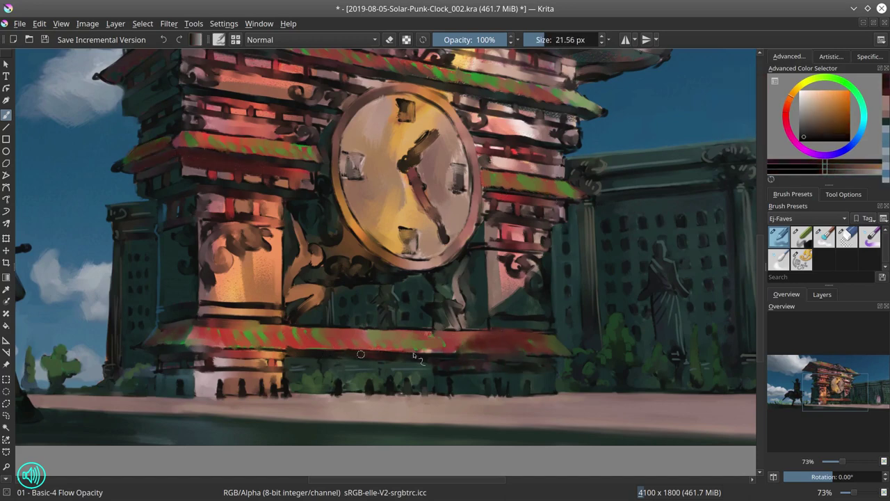
{"action": "left_click_drag", "start_coordinate": [487, 355], "coordinate": [569, 352]}
{"action": "left_click", "coordinate": [560, 346], "text": "ctrl"}
{"action": "left_click", "coordinate": [565, 344], "text": "ctrl"}
{"action": "left_click", "coordinate": [549, 339], "text": "ctrl"}
- Touch up the green wall beside the figure under the clock and shade the tower's base beneath the lower roof
{"action": "key", "text": "bracketleft"}
{"action": "left_click", "coordinate": [475, 316], "text": "ctrl"}
{"action": "left_click_drag", "start_coordinate": [465, 312], "coordinate": [462, 323]}
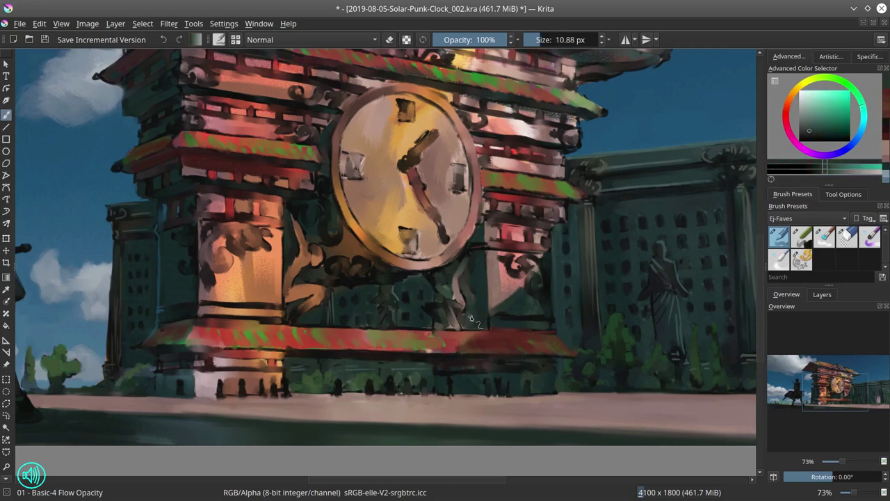
{"action": "left_click", "coordinate": [521, 345], "text": "ctrl"}
{"action": "key", "text": "bracketright"}
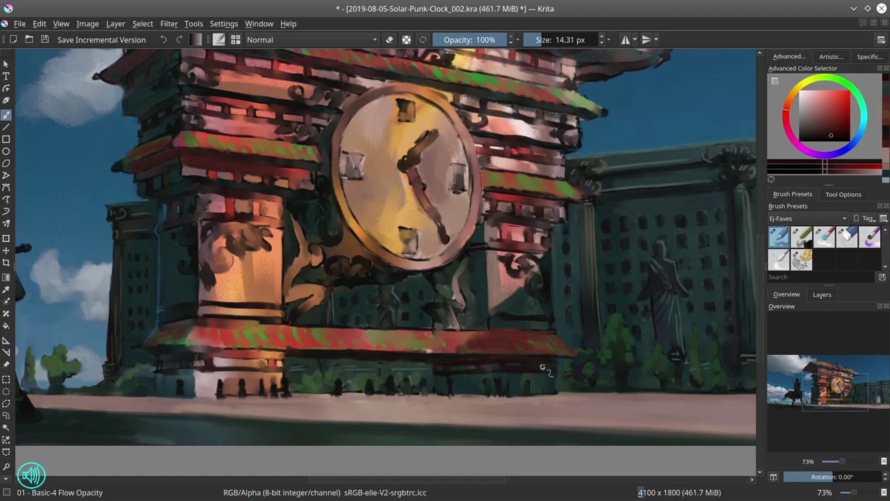
{"action": "left_click", "coordinate": [542, 369], "text": "ctrl"}
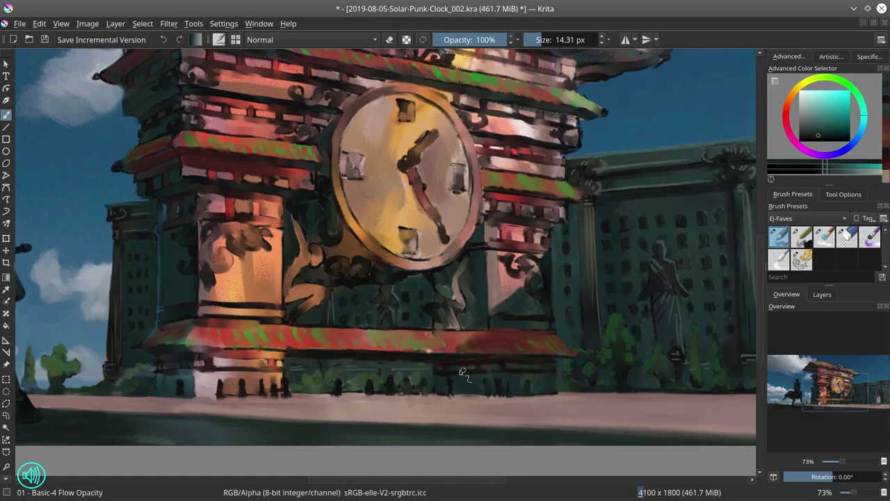
{"action": "left_click_drag", "start_coordinate": [463, 371], "coordinate": [489, 389]}
- Rough in the raised arm of the figure supporting the clock and rework the dark gap beside the pillar
{"action": "left_click", "coordinate": [471, 280], "text": "ctrl"}
{"action": "left_click_drag", "start_coordinate": [486, 302], "coordinate": [479, 302]}
{"action": "mouse_move", "coordinate": [482, 303]}
{"action": "left_mouse_down"}
{"action": "mouse_move", "coordinate": [476, 325]}
{"action": "mouse_move", "coordinate": [495, 314]}
{"action": "left_mouse_up"}
{"action": "left_click", "coordinate": [458, 280], "text": "ctrl"}
{"action": "left_click_drag", "start_coordinate": [466, 274], "coordinate": [462, 274]}
{"action": "mouse_move", "coordinate": [470, 251]}
{"action": "left_mouse_down"}
{"action": "mouse_move", "coordinate": [458, 277]}
{"action": "mouse_move", "coordinate": [467, 305]}
{"action": "mouse_move", "coordinate": [437, 291]}
{"action": "left_mouse_up"}
{"action": "left_click", "coordinate": [474, 281], "text": "ctrl"}
{"action": "left_click", "coordinate": [444, 292], "text": "ctrl"}
{"action": "left_click", "coordinate": [145, 293], "text": "ctrl"}
{"action": "left_click", "coordinate": [145, 293], "text": "ctrl"}
{"action": "left_click", "coordinate": [158, 292], "text": "ctrl"}
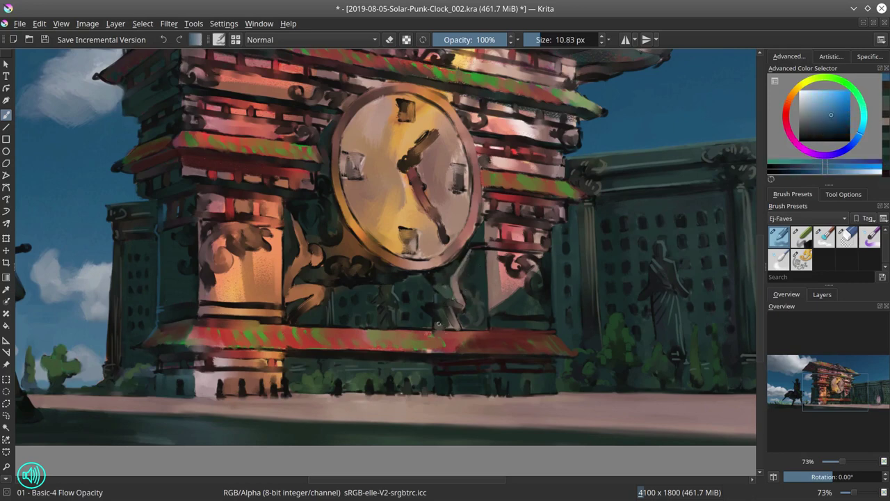
- Define the torso, arm and bent legs of the figure under the clock with sampled light and dark green tones
{"action": "left_click", "coordinate": [439, 323], "text": "ctrl"}
{"action": "mouse_move", "coordinate": [440, 324]}
{"action": "left_mouse_down"}
{"action": "mouse_move", "coordinate": [426, 305]}
{"action": "mouse_move", "coordinate": [456, 328]}
{"action": "mouse_move", "coordinate": [440, 303]}
{"action": "mouse_move", "coordinate": [465, 288]}
{"action": "mouse_move", "coordinate": [454, 303]}
{"action": "mouse_move", "coordinate": [468, 310]}
{"action": "mouse_move", "coordinate": [454, 329]}
{"action": "left_mouse_up"}
{"action": "left_click", "coordinate": [436, 313], "text": "ctrl"}
{"action": "left_click", "coordinate": [455, 316], "text": "ctrl"}
{"action": "left_click", "coordinate": [464, 290], "text": "ctrl"}
{"action": "left_click", "coordinate": [458, 286], "text": "ctrl"}
{"action": "left_click", "coordinate": [438, 314], "text": "ctrl"}
{"action": "left_click", "coordinate": [451, 325], "text": "ctrl"}
{"action": "left_click", "coordinate": [456, 286], "text": "ctrl"}
{"action": "left_click", "coordinate": [432, 279], "text": "ctrl"}
{"action": "mouse_move", "coordinate": [455, 287]}
{"action": "left_mouse_down"}
{"action": "mouse_move", "coordinate": [462, 301]}
{"action": "mouse_move", "coordinate": [449, 302]}
{"action": "mouse_move", "coordinate": [484, 290]}
{"action": "mouse_move", "coordinate": [465, 268]}
{"action": "left_mouse_up"}
{"action": "left_click", "coordinate": [427, 285], "text": "ctrl"}
{"action": "left_click", "coordinate": [477, 296], "text": "ctrl"}
{"action": "left_click", "coordinate": [459, 285], "text": "ctrl"}
{"action": "left_click", "coordinate": [481, 282], "text": "ctrl"}
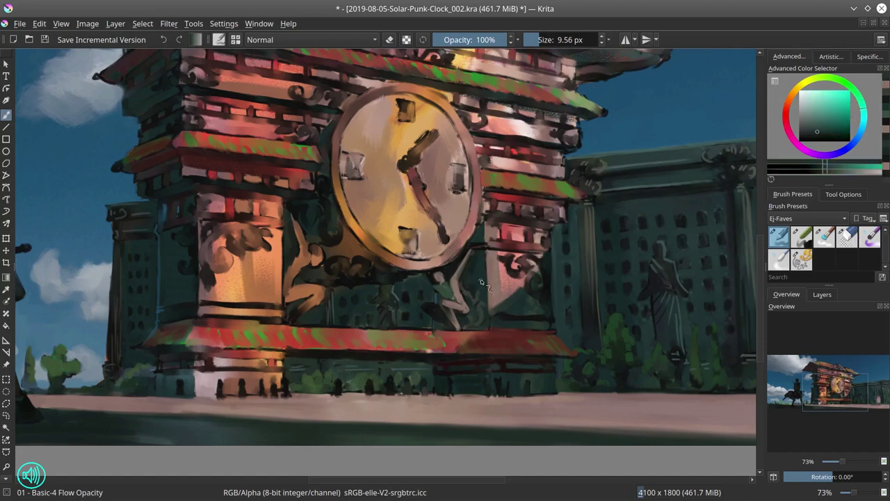
- Refine the first small silhouettes in front of the shrubs under the tower's arch with a finer brush
{"action": "left_click", "coordinate": [349, 405], "text": "ctrl"}
{"action": "left_click", "coordinate": [346, 402], "text": "ctrl"}
{"action": "key", "text": "bracketleft"}
{"action": "left_click", "coordinate": [341, 393], "text": "ctrl"}
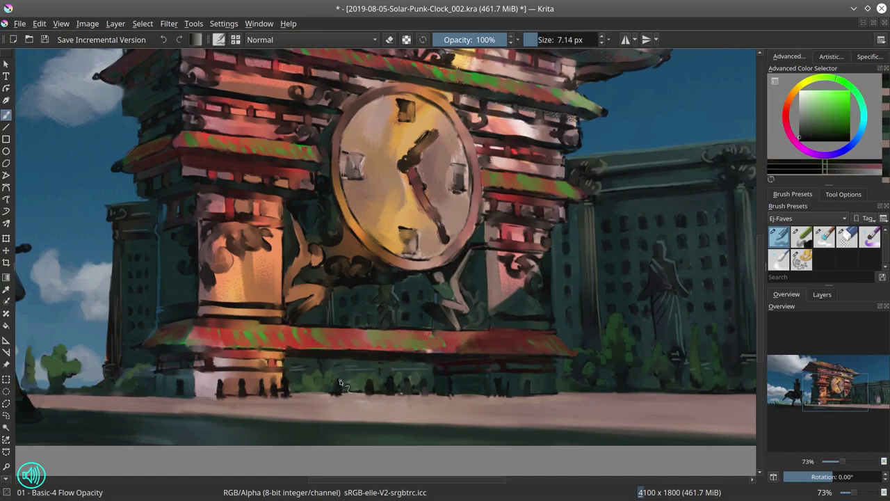
{"action": "left_click", "coordinate": [334, 396], "text": "ctrl"}
{"action": "left_click", "coordinate": [365, 377], "text": "ctrl"}
{"action": "left_click", "coordinate": [379, 388], "text": "ctrl"}
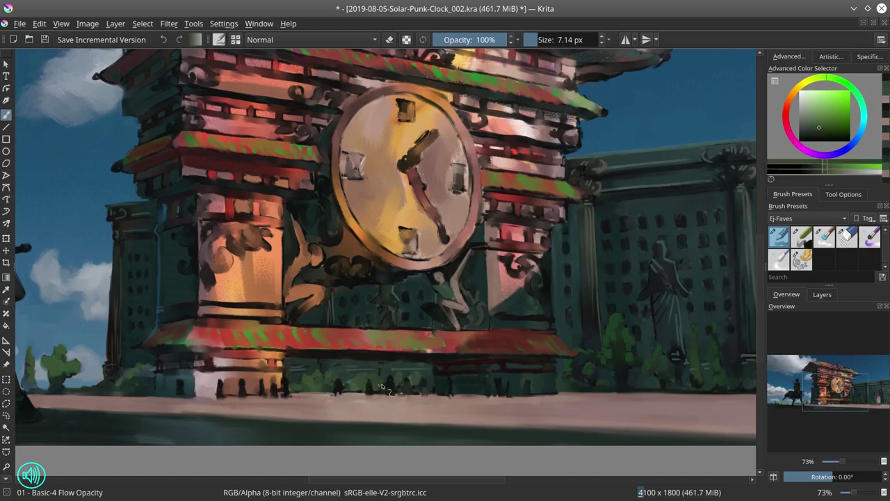
- Separate the clustered silhouettes at the middle of the tower's base using sampled dark, green and pink tones
{"action": "left_click", "coordinate": [341, 392], "text": "ctrl"}
{"action": "left_click", "coordinate": [393, 388], "text": "ctrl"}
{"action": "left_click", "coordinate": [415, 386], "text": "ctrl"}
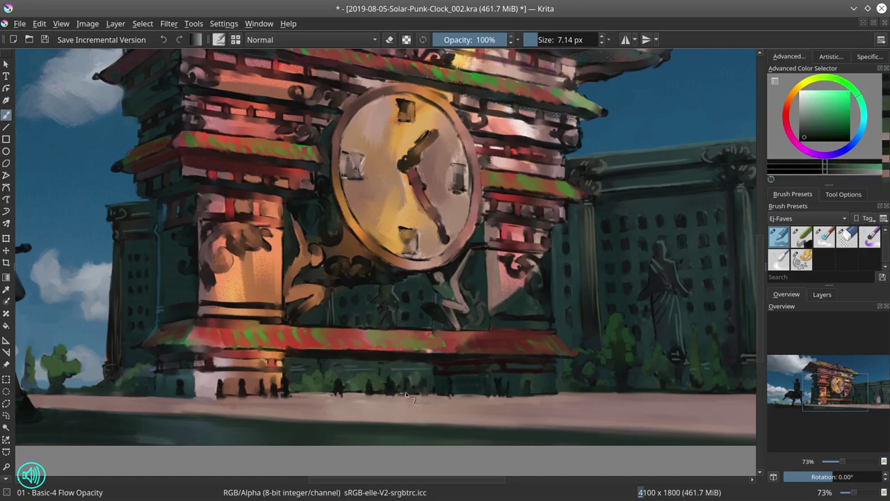
{"action": "left_click", "coordinate": [416, 385], "text": "ctrl"}
{"action": "left_click", "coordinate": [419, 381], "text": "ctrl"}
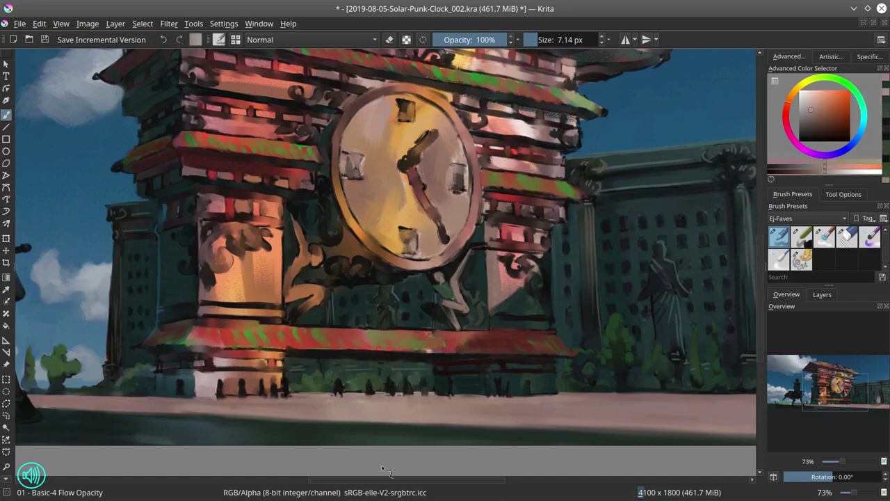
{"action": "left_click", "coordinate": [420, 387], "text": "ctrl"}
- Rework the small silhouettes in front of the shaded pillar base with sampled darks and a lighter teal
{"action": "mouse_move", "coordinate": [451, 382]}
{"action": "left_mouse_down"}
{"action": "mouse_move", "coordinate": [450, 394]}
{"action": "mouse_move", "coordinate": [530, 396]}
{"action": "mouse_move", "coordinate": [515, 397]}
{"action": "left_mouse_up"}
{"action": "left_click", "coordinate": [450, 387], "text": "ctrl"}
{"action": "left_click", "coordinate": [449, 388], "text": "ctrl"}
{"action": "left_click", "coordinate": [522, 402], "text": "ctrl"}
{"action": "left_click", "coordinate": [470, 391], "text": "ctrl"}
{"action": "left_click", "coordinate": [485, 398], "text": "ctrl"}
{"action": "left_click", "coordinate": [816, 126]}
{"action": "left_click", "coordinate": [816, 125]}
{"action": "key", "text": "]"}
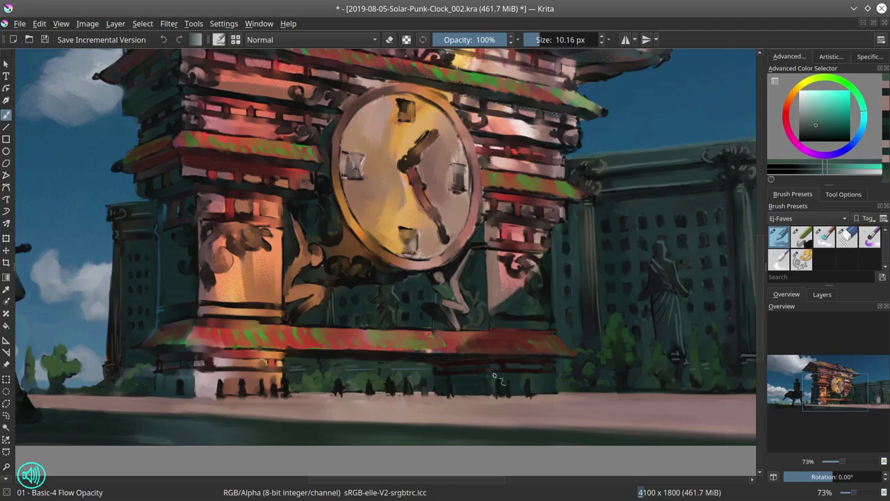
- Sharpen the dark shadow line under the lower roof above the sunlit pillar base and refine its left corner
{"action": "left_click", "coordinate": [330, 347], "text": "ctrl"}
{"action": "left_click_drag", "start_coordinate": [191, 346], "coordinate": [251, 352]}
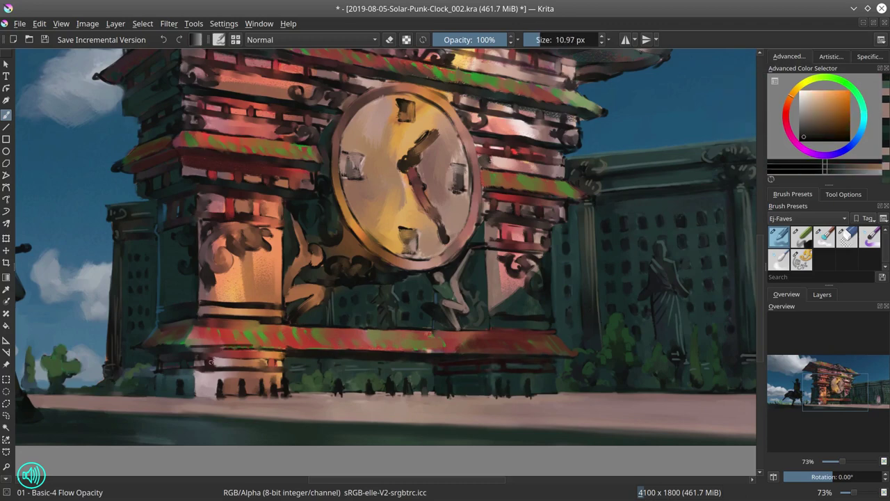
{"action": "left_click_drag", "start_coordinate": [189, 346], "coordinate": [281, 354]}
{"action": "left_click", "coordinate": [178, 342], "text": "ctrl"}
{"action": "left_click", "coordinate": [141, 339], "text": "ctrl"}
{"action": "key", "text": "["}
{"action": "mouse_move", "coordinate": [131, 345]}
{"action": "left_mouse_down"}
{"action": "mouse_move", "coordinate": [154, 333]}
{"action": "mouse_move", "coordinate": [132, 347]}
{"action": "left_mouse_up"}
{"action": "left_click", "coordinate": [215, 356], "text": "ctrl"}
- Repaint the left part of the lower roof and its upper edge with sampled reds
{"action": "left_click", "coordinate": [186, 340], "text": "ctrl"}
{"action": "left_click", "coordinate": [190, 349], "text": "ctrl"}
{"action": "mouse_move", "coordinate": [186, 340]}
{"action": "left_mouse_down"}
{"action": "mouse_move", "coordinate": [210, 353]}
{"action": "mouse_move", "coordinate": [190, 347]}
{"action": "mouse_move", "coordinate": [202, 323]}
{"action": "mouse_move", "coordinate": [391, 330]}
{"action": "left_mouse_up"}
{"action": "left_click", "coordinate": [209, 329], "text": "ctrl"}
{"action": "key", "text": "]"}
{"action": "key", "text": "["}
{"action": "mouse_move", "coordinate": [207, 323]}
{"action": "left_mouse_down"}
{"action": "mouse_move", "coordinate": [198, 328]}
{"action": "mouse_move", "coordinate": [250, 330]}
{"action": "left_mouse_up"}
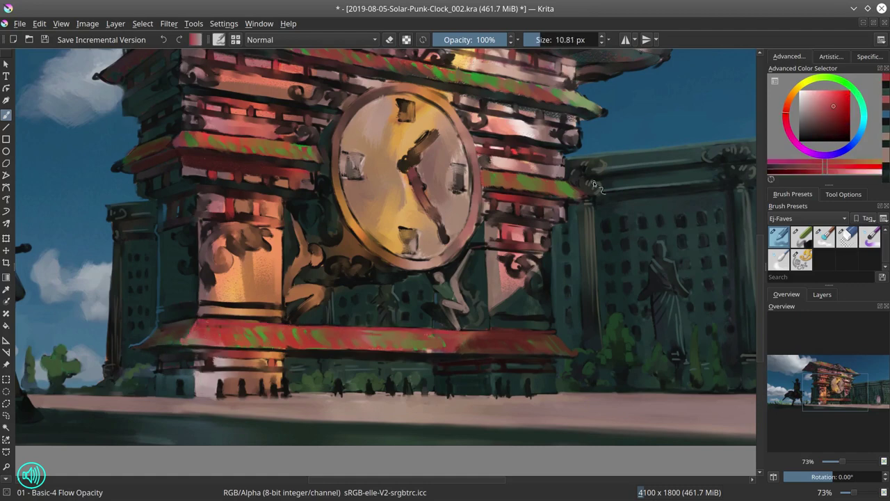
- Paint a dark red moulding at the foot of the shaded pillar and tidy the adjoining roof edge with sampled colours
{"action": "left_click", "coordinate": [504, 356], "text": "ctrl"}
{"action": "left_click_drag", "start_coordinate": [503, 351], "coordinate": [516, 350]}
{"action": "mouse_move", "coordinate": [491, 328]}
{"action": "left_mouse_down"}
{"action": "mouse_move", "coordinate": [548, 329]}
{"action": "mouse_move", "coordinate": [549, 319]}
{"action": "left_mouse_up"}
{"action": "left_click", "coordinate": [551, 338], "text": "ctrl"}
{"action": "left_click", "coordinate": [545, 330], "text": "ctrl"}
{"action": "left_click", "coordinate": [540, 329], "text": "ctrl"}
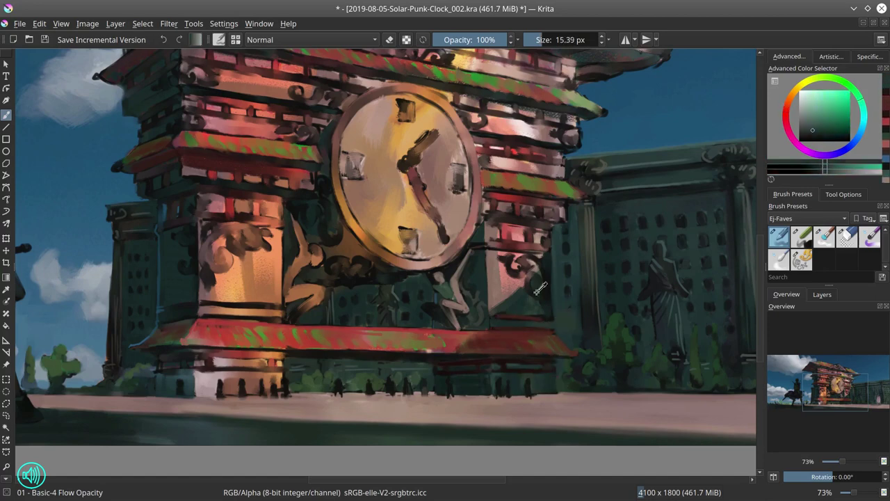
{"action": "left_click", "coordinate": [553, 329], "text": "ctrl"}
{"action": "key", "text": "["}
{"action": "key", "text": "["}
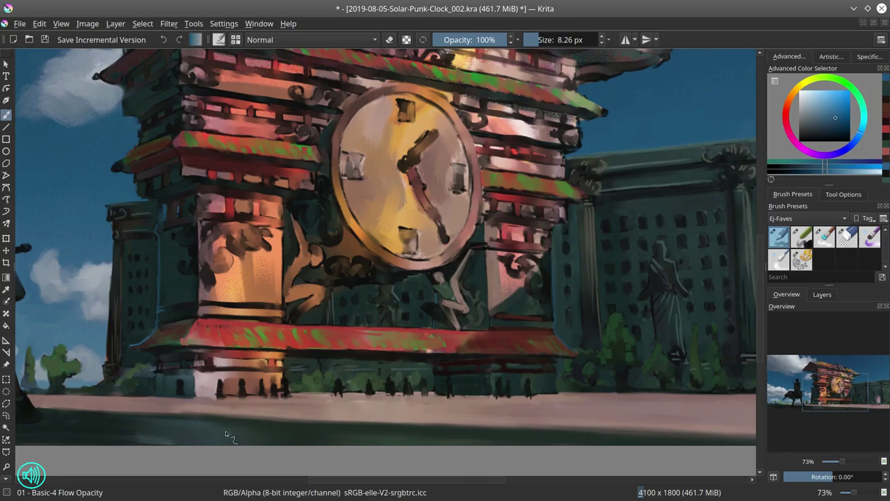
- Rework the small silhouettes in front of the sunlit pillar base with sampled light and dark colours to separate them
{"action": "left_click", "coordinate": [275, 400], "text": "ctrl"}
{"action": "left_click", "coordinate": [244, 388], "text": "ctrl"}
{"action": "mouse_move", "coordinate": [242, 383]}
{"action": "left_mouse_down"}
{"action": "mouse_move", "coordinate": [242, 393]}
{"action": "mouse_move", "coordinate": [253, 392]}
{"action": "left_mouse_up"}
{"action": "left_click", "coordinate": [233, 382], "text": "ctrl"}
{"action": "key", "text": "]"}
{"action": "mouse_move", "coordinate": [258, 377]}
{"action": "left_mouse_down"}
{"action": "mouse_move", "coordinate": [232, 381]}
{"action": "mouse_move", "coordinate": [248, 395]}
{"action": "mouse_move", "coordinate": [282, 394]}
{"action": "left_mouse_up"}
{"action": "left_click", "coordinate": [238, 397], "text": "ctrl"}
{"action": "left_click", "coordinate": [262, 386], "text": "ctrl"}
{"action": "key", "text": "["}
{"action": "key", "text": "["}
{"action": "left_click", "coordinate": [273, 389], "text": "ctrl"}
{"action": "left_click", "coordinate": [272, 383], "text": "ctrl"}
{"action": "left_click", "coordinate": [272, 381], "text": "ctrl"}
- Tidy the ground line and wall around the rightmost silhouettes of the sunlit pillar base with sampled colours
{"action": "left_click", "coordinate": [299, 400], "text": "ctrl"}
{"action": "key", "text": "]"}
{"action": "key", "text": "]"}
{"action": "key", "text": "["}
{"action": "left_click", "coordinate": [262, 395], "text": "ctrl"}
{"action": "left_click", "coordinate": [290, 399], "text": "ctrl"}
{"action": "left_click", "coordinate": [292, 390], "text": "ctrl"}
{"action": "left_click", "coordinate": [281, 385], "text": "ctrl"}
- Repaint the silhouette on the shaded left side of the base and touch up the figures along the ground line
{"action": "left_click", "coordinate": [185, 384], "text": "ctrl"}
{"action": "key", "text": "["}
{"action": "left_click", "coordinate": [181, 386], "text": "ctrl"}
{"action": "mouse_move", "coordinate": [184, 384]}
{"action": "left_mouse_down"}
{"action": "mouse_move", "coordinate": [182, 398]}
{"action": "mouse_move", "coordinate": [160, 399]}
{"action": "left_mouse_up"}
{"action": "left_click", "coordinate": [174, 401], "text": "ctrl"}
{"action": "left_click", "coordinate": [329, 397], "text": "ctrl"}
{"action": "left_click", "coordinate": [394, 392], "text": "ctrl"}
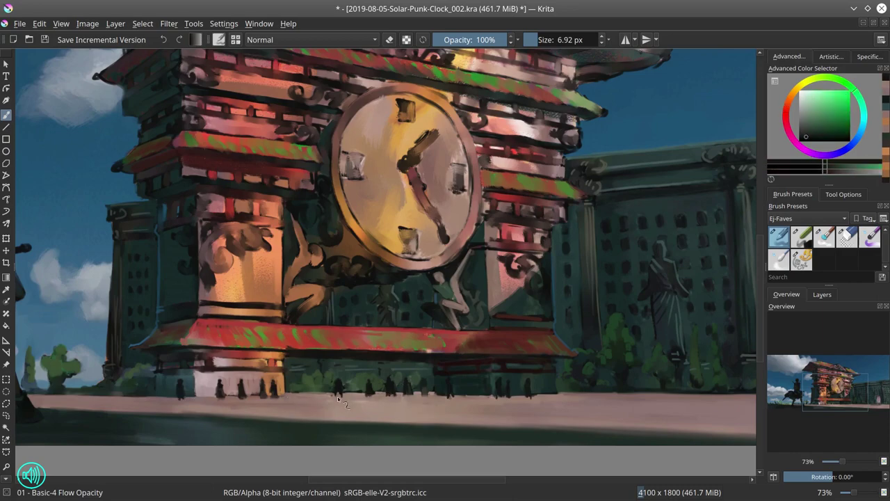
- Save the painting and review the whole composition at page size and reduced size
{"action": "scroll", "coordinate": [349, 312], "scroll_direction": "down", "scroll_amount": 7}
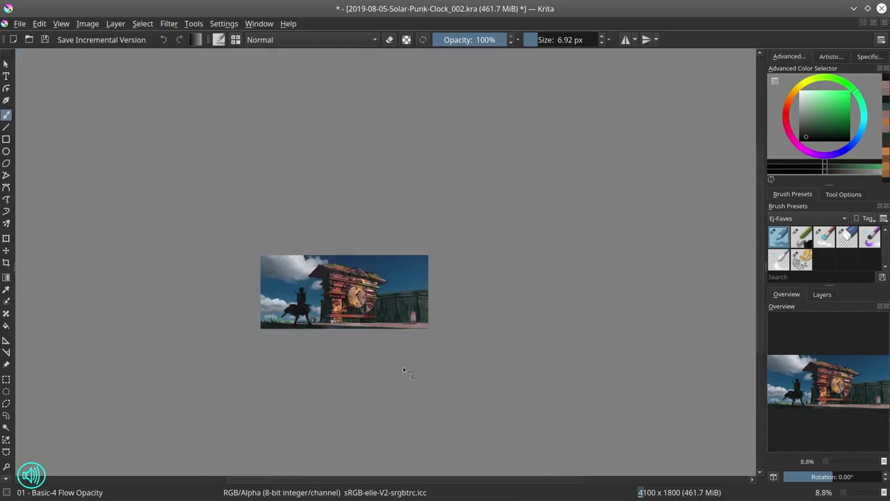
{"action": "key", "text": "ctrl+s"}
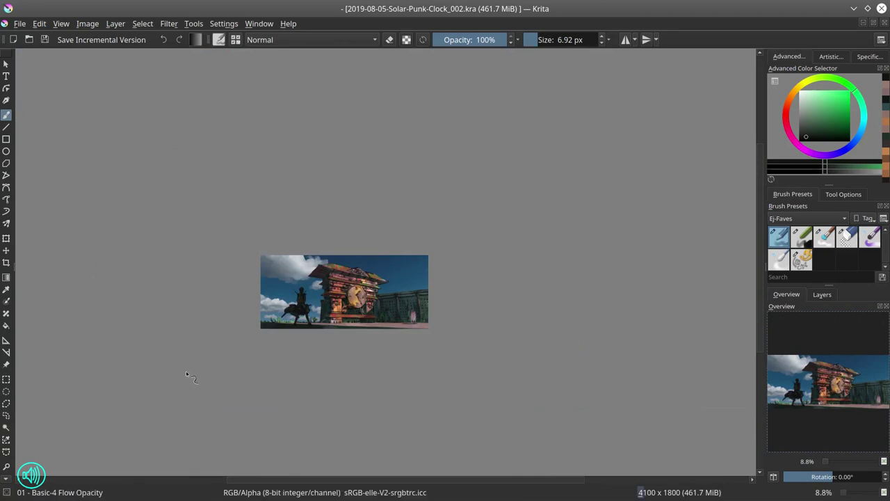
{"action": "key", "text": "2"}
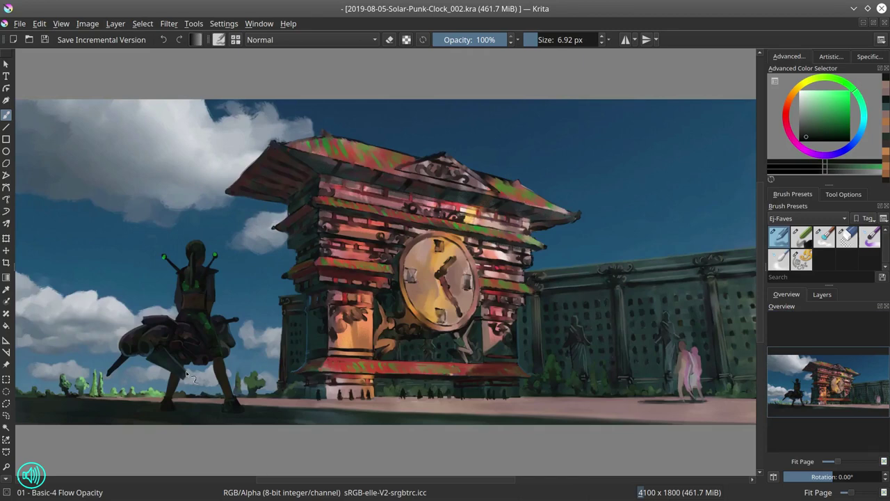
{"action": "scroll", "coordinate": [421, 320], "scroll_direction": "down", "scroll_amount": 2}
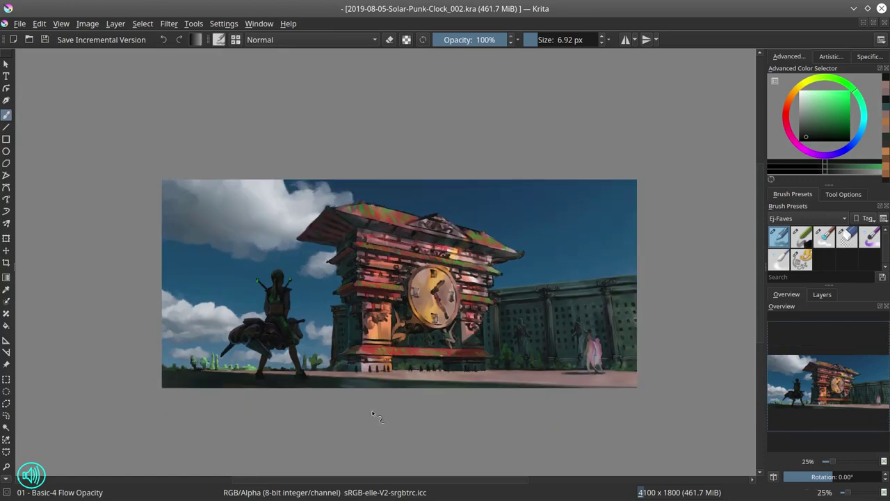
- Paint a dark red shadow line under the lower roof above the sunlit pillar base
{"action": "scroll", "coordinate": [426, 364], "scroll_direction": "up", "scroll_amount": 4}
{"action": "left_click", "coordinate": [590, 392], "text": "ctrl"}
{"action": "left_click_drag", "start_coordinate": [273, 377], "coordinate": [200, 376]}
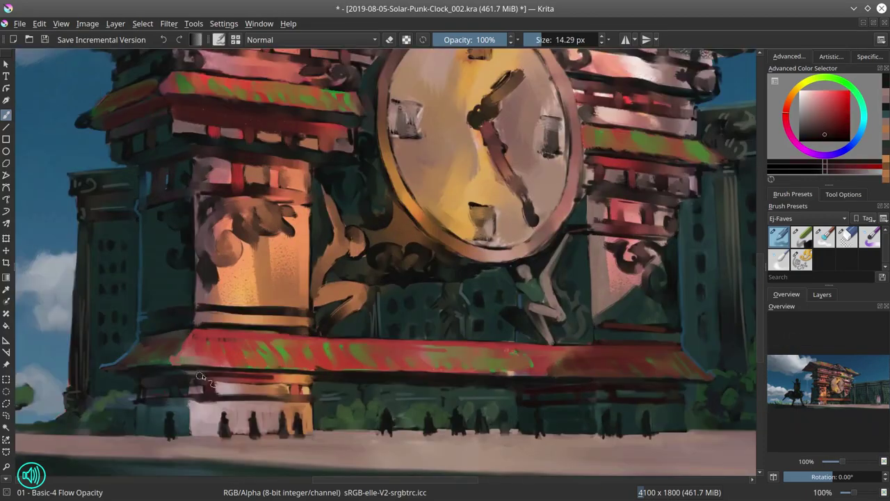
{"action": "left_click_drag", "start_coordinate": [311, 379], "coordinate": [183, 375]}
- Refine the left corner of the lower roof and the outline of the shaded base with sampled teal and sky blue
{"action": "left_click", "coordinate": [139, 383], "text": "ctrl"}
{"action": "left_click", "coordinate": [96, 281], "text": "ctrl"}
{"action": "mouse_move", "coordinate": [104, 373]}
{"action": "left_mouse_down"}
{"action": "mouse_move", "coordinate": [137, 398]}
{"action": "mouse_move", "coordinate": [135, 432]}
{"action": "left_mouse_up"}
{"action": "left_click", "coordinate": [147, 417], "text": "ctrl"}
- Repaint the light frieze band above the sunlit pillar base and paint its red posts and lower line with sampled colours
{"action": "left_click", "coordinate": [197, 390], "text": "ctrl"}
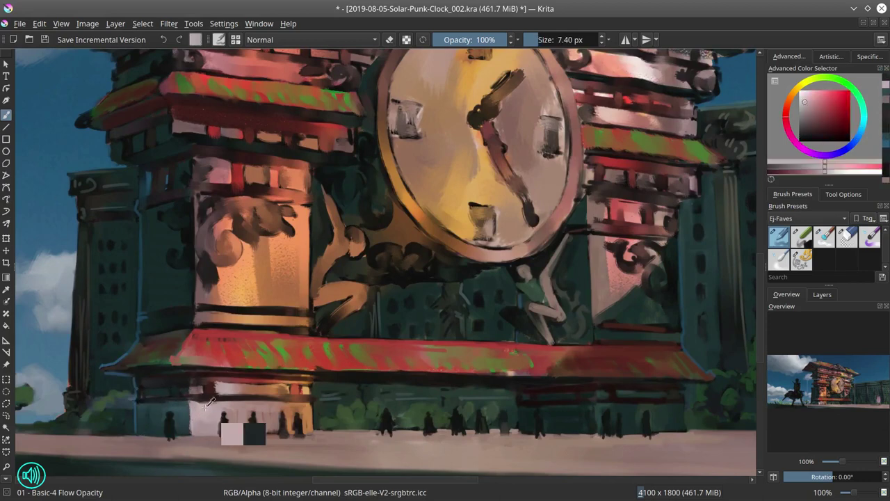
{"action": "left_click", "coordinate": [208, 381], "text": "ctrl"}
{"action": "left_click_drag", "start_coordinate": [201, 379], "coordinate": [310, 377]}
{"action": "left_click", "coordinate": [236, 390], "text": "ctrl"}
{"action": "left_click", "coordinate": [210, 389], "text": "ctrl"}
{"action": "left_click", "coordinate": [283, 391], "text": "ctrl"}
{"action": "mouse_move", "coordinate": [214, 383]}
{"action": "left_mouse_down"}
{"action": "mouse_move", "coordinate": [287, 386]}
{"action": "mouse_move", "coordinate": [194, 399]}
{"action": "left_mouse_up"}
{"action": "left_click", "coordinate": [294, 389], "text": "ctrl"}
{"action": "left_click", "coordinate": [210, 390], "text": "ctrl"}
{"action": "left_click", "coordinate": [295, 390], "text": "ctrl"}
{"action": "left_click_drag", "start_coordinate": [256, 397], "coordinate": [306, 397]}
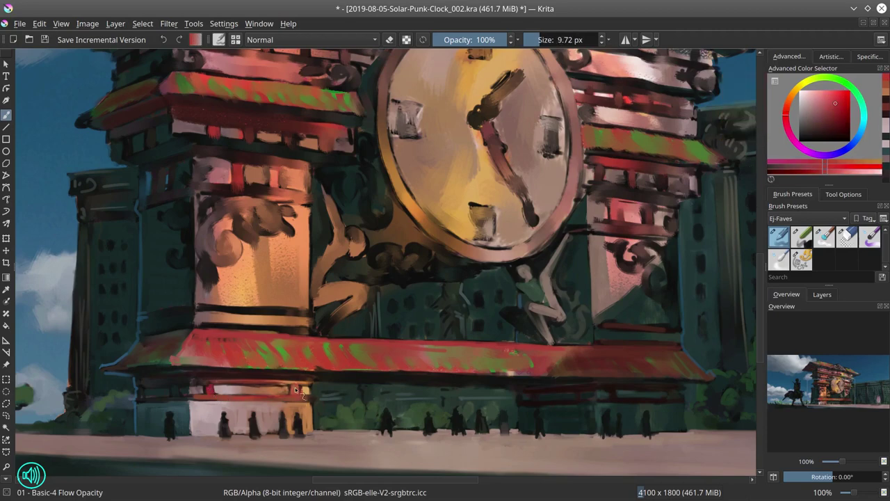
- Define the red rail below the light frieze band and clean up the sunlit base wall beneath it
{"action": "left_click", "coordinate": [205, 400], "text": "ctrl"}
{"action": "mouse_move", "coordinate": [197, 399]}
{"action": "left_mouse_down"}
{"action": "mouse_move", "coordinate": [311, 400]}
{"action": "mouse_move", "coordinate": [312, 433]}
{"action": "left_mouse_up"}
{"action": "left_click", "coordinate": [306, 391], "text": "ctrl"}
{"action": "left_click", "coordinate": [310, 399], "text": "ctrl"}
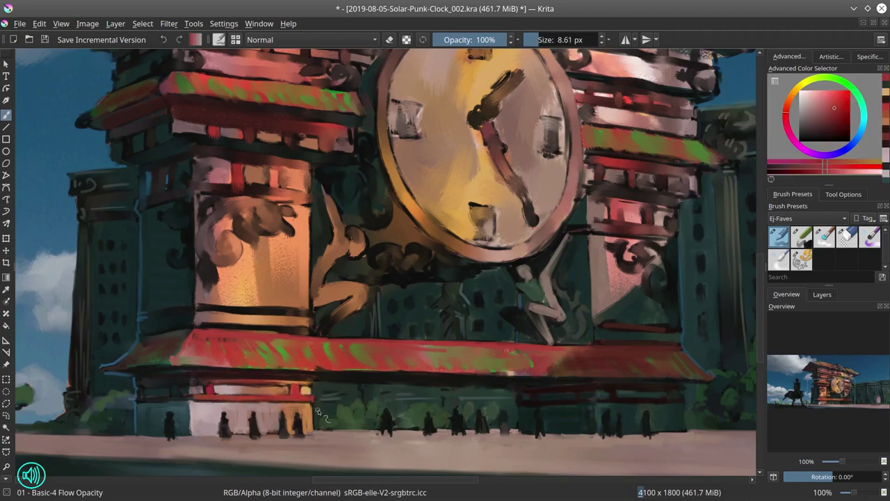
- Highlight the ridge and left corner of the lower roof with sampled bright reds along its full length
{"action": "left_click", "coordinate": [306, 369], "text": "ctrl"}
{"action": "left_click", "coordinate": [189, 360], "text": "ctrl"}
{"action": "mouse_move", "coordinate": [180, 362]}
{"action": "left_mouse_down"}
{"action": "mouse_move", "coordinate": [313, 369]}
{"action": "mouse_move", "coordinate": [193, 363]}
{"action": "mouse_move", "coordinate": [392, 340]}
{"action": "mouse_move", "coordinate": [668, 342]}
{"action": "left_mouse_up"}
{"action": "left_click", "coordinate": [182, 359], "text": "ctrl"}
{"action": "left_click", "coordinate": [622, 341], "text": "ctrl"}
{"action": "left_click", "coordinate": [661, 325], "text": "ctrl"}
- Paint red moulding rails with a light gap between them at the foot of the sunlit pillar
{"action": "left_click", "coordinate": [235, 387], "text": "ctrl"}
{"action": "left_click_drag", "start_coordinate": [198, 306], "coordinate": [310, 313]}
{"action": "left_click_drag", "start_coordinate": [199, 323], "coordinate": [305, 326]}
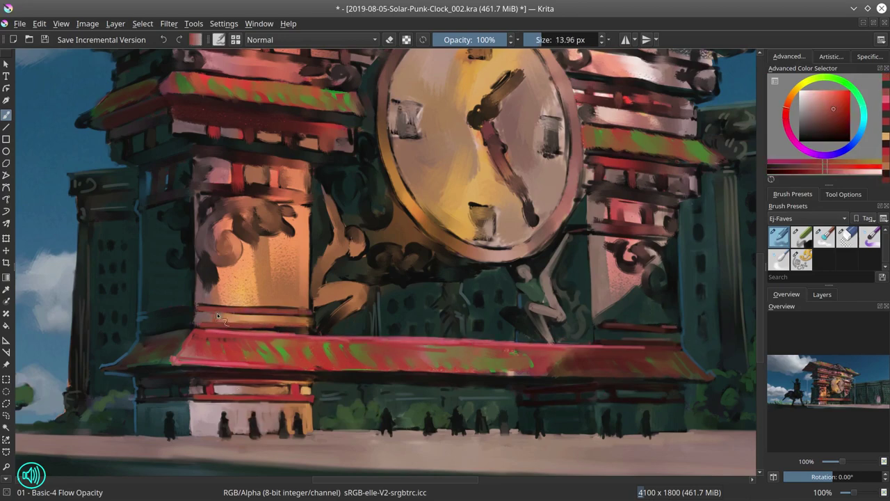
{"action": "left_click", "coordinate": [239, 314], "text": "ctrl"}
{"action": "left_click_drag", "start_coordinate": [249, 316], "coordinate": [297, 318]}
- Continue the red moulding around the sunlit pillar's shaded side with small posts and add matching details at the right pillar's foot
{"action": "left_click_drag", "start_coordinate": [149, 315], "coordinate": [238, 329]}
{"action": "left_click", "coordinate": [200, 321], "text": "ctrl"}
{"action": "left_click", "coordinate": [196, 327], "text": "ctrl"}
{"action": "left_click", "coordinate": [284, 322], "text": "ctrl"}
{"action": "left_click", "coordinate": [309, 329], "text": "ctrl"}
{"action": "left_click_drag", "start_coordinate": [303, 318], "coordinate": [310, 328]}
{"action": "left_click", "coordinate": [308, 326], "text": "ctrl"}
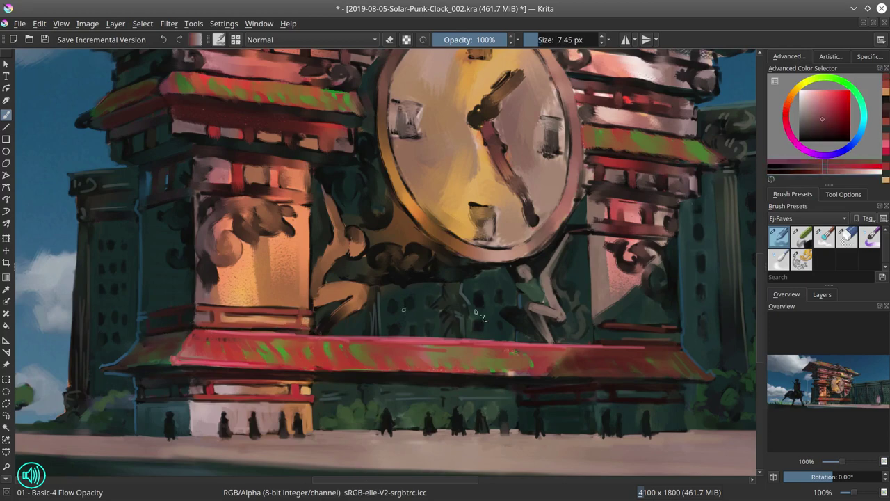
{"action": "left_click", "coordinate": [671, 338], "text": "ctrl"}
{"action": "key", "text": "bracketright"}
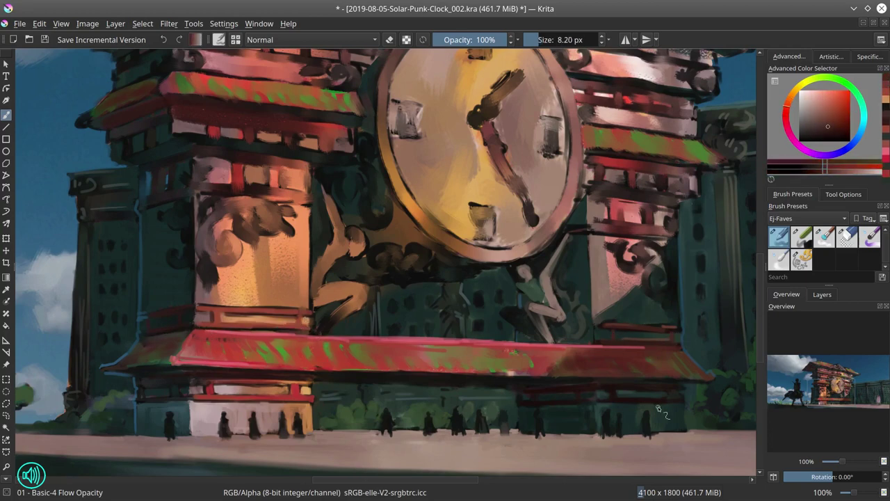
- Sharpen the right edge of the sunlit pillar with sampled orange and dark colours
{"action": "left_click", "coordinate": [302, 214], "text": "ctrl"}
{"action": "left_click_drag", "start_coordinate": [310, 209], "coordinate": [311, 303]}
{"action": "left_click", "coordinate": [320, 282], "text": "ctrl"}
{"action": "mouse_move", "coordinate": [312, 270]}
{"action": "left_mouse_down"}
{"action": "mouse_move", "coordinate": [312, 295]}
{"action": "mouse_move", "coordinate": [296, 309]}
{"action": "mouse_move", "coordinate": [313, 312]}
{"action": "left_mouse_up"}
{"action": "left_click", "coordinate": [297, 292], "text": "ctrl"}
{"action": "key", "text": "bracketright"}
{"action": "key", "text": "bracketleft"}
- Reshape the bent leg and knee of the left supporting figure with sampled orange-brown tones
{"action": "left_click", "coordinate": [306, 313], "text": "ctrl"}
{"action": "left_click", "coordinate": [321, 305], "text": "ctrl"}
{"action": "left_click", "coordinate": [327, 313], "text": "ctrl"}
{"action": "left_click", "coordinate": [362, 283], "text": "ctrl"}
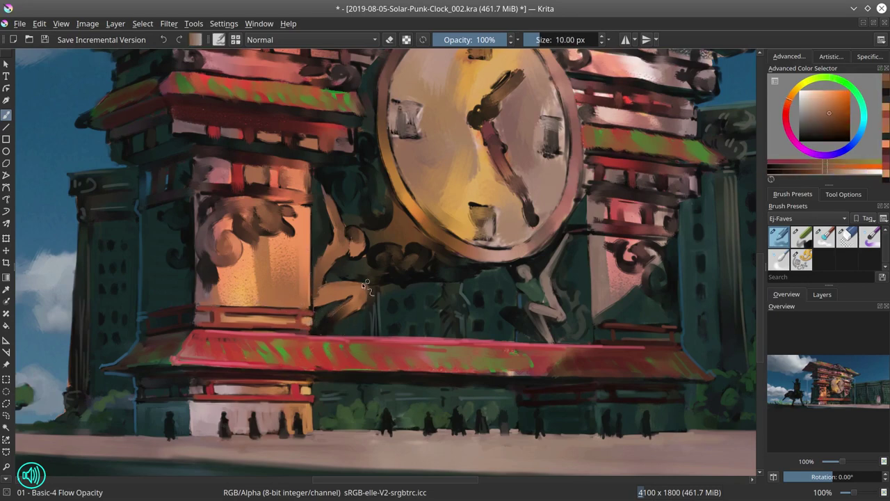
{"action": "left_click_drag", "start_coordinate": [365, 284], "coordinate": [363, 303]}
{"action": "key", "text": "bracketleft"}
{"action": "left_click", "coordinate": [362, 310], "text": "ctrl"}
- Refine the torso and head of the left supporting figure with sampled skin and dark background colours
{"action": "left_click", "coordinate": [335, 265], "text": "ctrl"}
{"action": "mouse_move", "coordinate": [325, 277]}
{"action": "left_mouse_down"}
{"action": "mouse_move", "coordinate": [345, 256]}
{"action": "mouse_move", "coordinate": [321, 285]}
{"action": "mouse_move", "coordinate": [370, 291]}
{"action": "mouse_move", "coordinate": [365, 240]}
{"action": "mouse_move", "coordinate": [360, 257]}
{"action": "left_mouse_up"}
{"action": "left_click", "coordinate": [341, 245], "text": "ctrl"}
{"action": "left_click", "coordinate": [301, 278], "text": "ctrl"}
{"action": "key", "text": "bracketleft"}
{"action": "left_click", "coordinate": [375, 277], "text": "ctrl"}
{"action": "left_click", "coordinate": [356, 242], "text": "ctrl"}
{"action": "left_click", "coordinate": [356, 245], "text": "ctrl"}
{"action": "left_click", "coordinate": [349, 260], "text": "ctrl"}
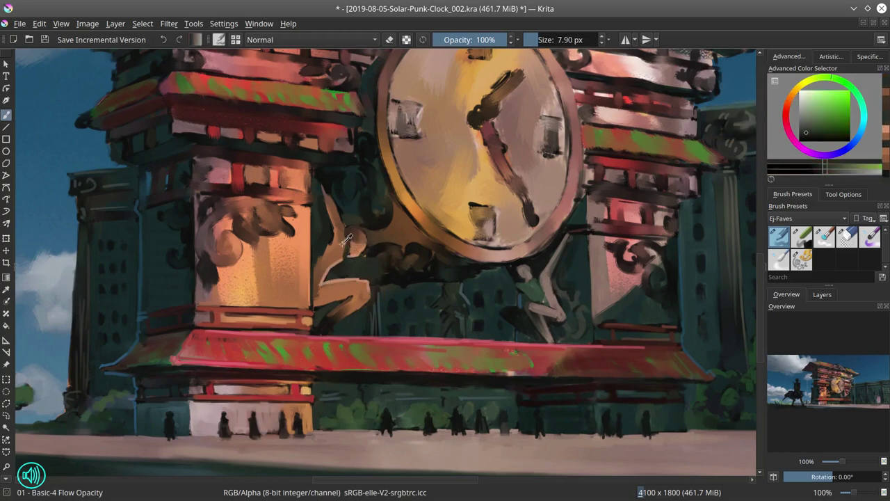
- Define the raised arm and back of the left supporting figure and trim the knee contour with sampled colours
{"action": "left_click", "coordinate": [337, 242], "text": "ctrl"}
{"action": "key", "text": "bracketleft"}
{"action": "key", "text": "bracketleft"}
{"action": "left_click", "coordinate": [331, 203], "text": "ctrl"}
{"action": "left_click_drag", "start_coordinate": [324, 193], "coordinate": [335, 271]}
{"action": "left_click", "coordinate": [347, 268], "text": "ctrl"}
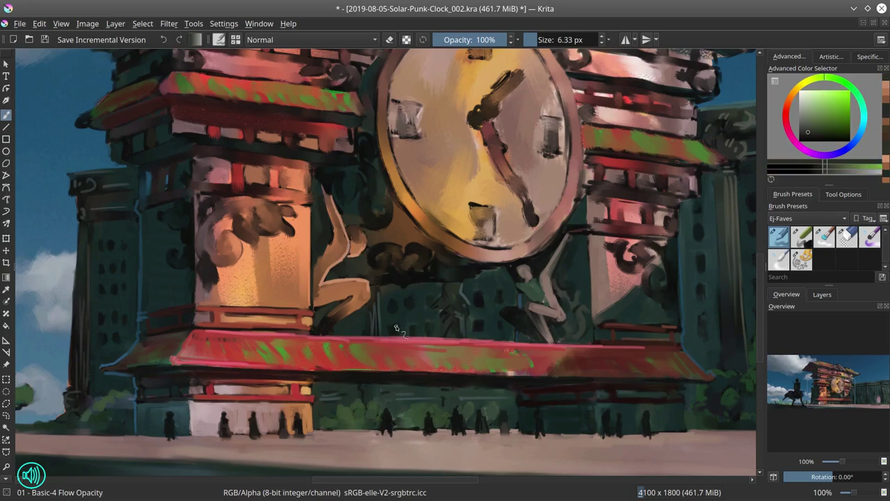
{"action": "left_click_drag", "start_coordinate": [372, 298], "coordinate": [366, 306]}
- Repaint the legs of the right supporting figure with sampled pink tones
{"action": "left_click", "coordinate": [535, 307], "text": "ctrl"}
{"action": "left_click_drag", "start_coordinate": [529, 303], "coordinate": [554, 310]}
{"action": "left_click", "coordinate": [554, 292], "text": "ctrl"}
{"action": "left_click", "coordinate": [554, 292], "text": "ctrl"}
{"action": "key", "text": "bracketright"}
{"action": "key", "text": "bracketright"}
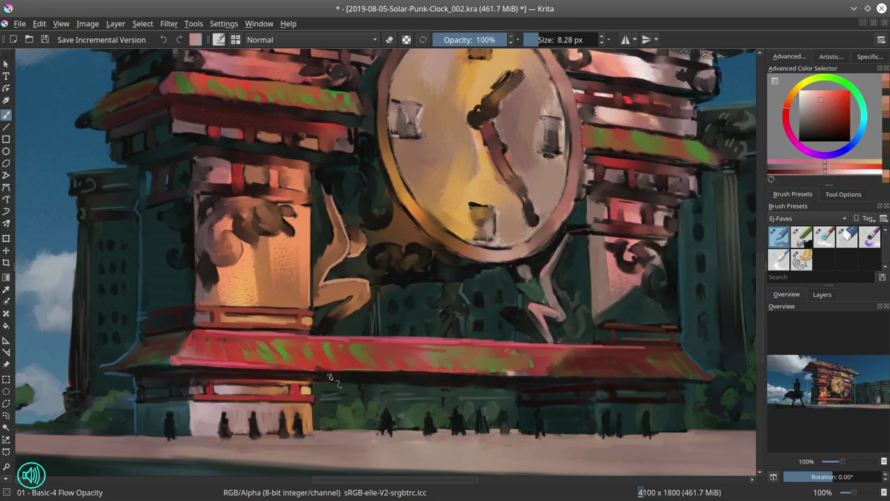
- View more of the composition and save the painting
{"action": "key", "text": "minus"}
{"action": "key", "text": "minus"}
{"action": "key", "text": "minus"}
{"action": "left_click", "coordinate": [48, 42]}
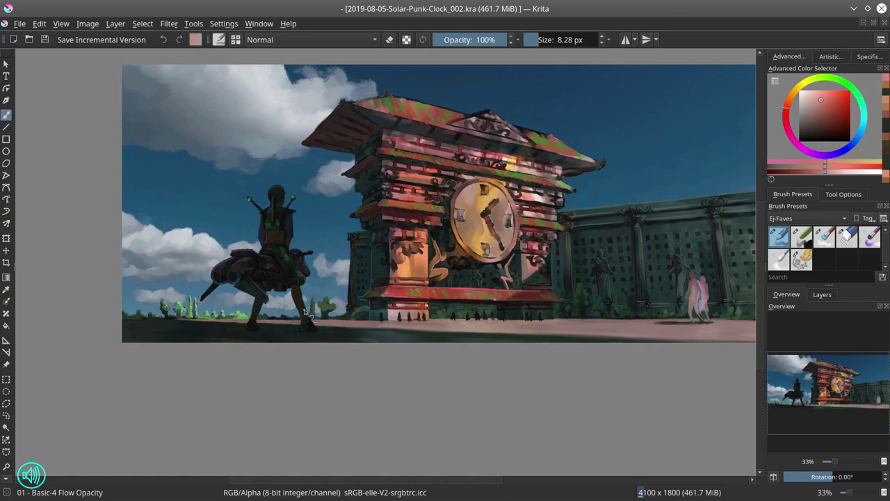
- Paint dark red bands above and below the frieze panels at the top of the sunlit pillar
{"action": "mouse_move", "coordinate": [343, 284]}
{"action": "left_mouse_down"}
{"action": "mouse_move", "coordinate": [355, 244]}
{"action": "mouse_move", "coordinate": [366, 259]}
{"action": "mouse_move", "coordinate": [379, 227]}
{"action": "mouse_move", "coordinate": [370, 233]}
{"action": "mouse_move", "coordinate": [361, 203]}
{"action": "mouse_move", "coordinate": [427, 199]}
{"action": "left_mouse_up"}
{"action": "left_click", "coordinate": [359, 258], "text": "ctrl"}
{"action": "left_click", "coordinate": [357, 245], "text": "ctrl"}
{"action": "left_click", "coordinate": [380, 229], "text": "ctrl"}
{"action": "left_click", "coordinate": [395, 221], "text": "ctrl"}
{"action": "left_click", "coordinate": [381, 245], "text": "ctrl"}
{"action": "left_click", "coordinate": [375, 202], "text": "ctrl"}
{"action": "left_click", "coordinate": [359, 203], "text": "ctrl"}
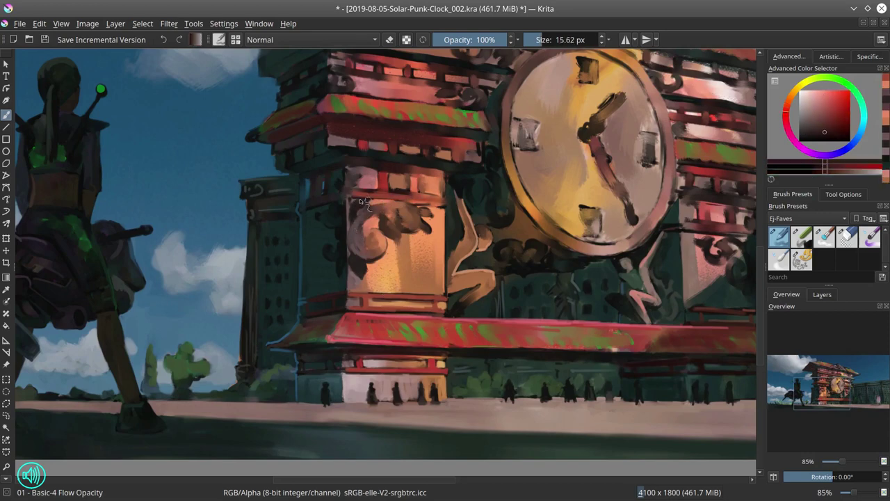
{"action": "left_click_drag", "start_coordinate": [358, 200], "coordinate": [436, 206]}
{"action": "left_click_drag", "start_coordinate": [370, 168], "coordinate": [441, 174]}
- Shade the top of the sunlit pillar with a sampled dark and rework the frieze's light panels, red posts and rail
{"action": "left_click", "coordinate": [417, 163], "text": "ctrl"}
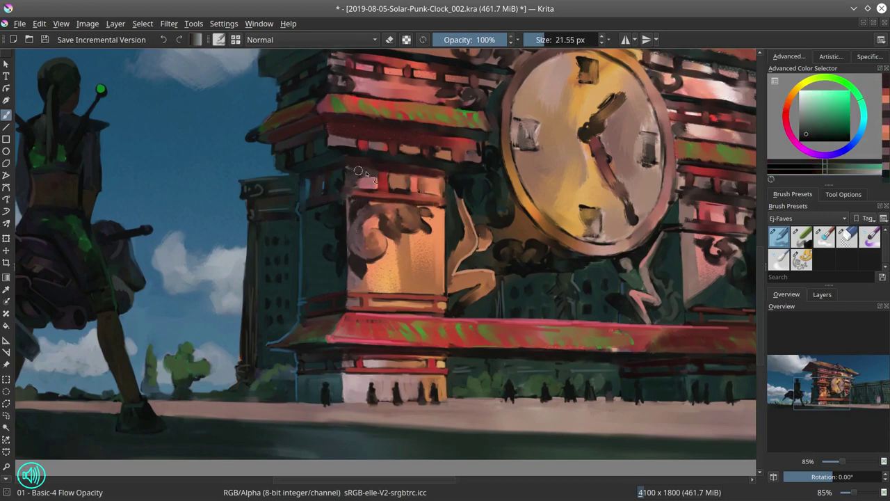
{"action": "mouse_move", "coordinate": [360, 171]}
{"action": "left_mouse_down"}
{"action": "mouse_move", "coordinate": [441, 180]}
{"action": "mouse_move", "coordinate": [408, 186]}
{"action": "mouse_move", "coordinate": [447, 195]}
{"action": "mouse_move", "coordinate": [445, 224]}
{"action": "left_mouse_up"}
{"action": "left_click", "coordinate": [376, 167], "text": "ctrl"}
{"action": "left_click", "coordinate": [426, 201], "text": "ctrl"}
{"action": "left_click", "coordinate": [471, 190], "text": "ctrl"}
{"action": "left_click", "coordinate": [385, 185], "text": "ctrl"}
{"action": "left_click", "coordinate": [433, 186], "text": "ctrl"}
{"action": "left_click", "coordinate": [443, 197], "text": "ctrl"}
- Darken the upper moulding on the shaded left side of the sunlit pillar with sampled reds and teals
{"action": "left_click", "coordinate": [325, 170], "text": "ctrl"}
{"action": "mouse_move", "coordinate": [307, 180]}
{"action": "left_mouse_down"}
{"action": "mouse_move", "coordinate": [343, 170]}
{"action": "mouse_move", "coordinate": [307, 165]}
{"action": "mouse_move", "coordinate": [277, 177]}
{"action": "left_mouse_up"}
{"action": "left_click", "coordinate": [320, 161], "text": "ctrl"}
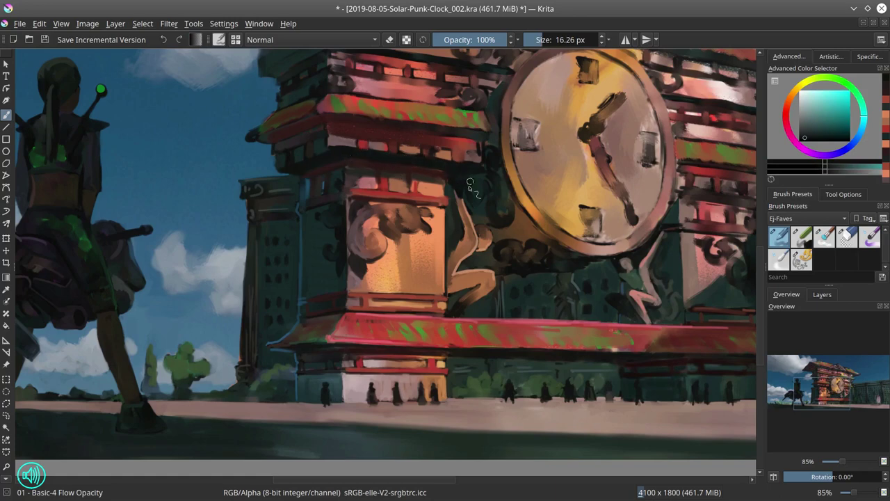
{"action": "left_click", "coordinate": [320, 173], "text": "ctrl"}
{"action": "left_click", "coordinate": [341, 327], "text": "ctrl"}
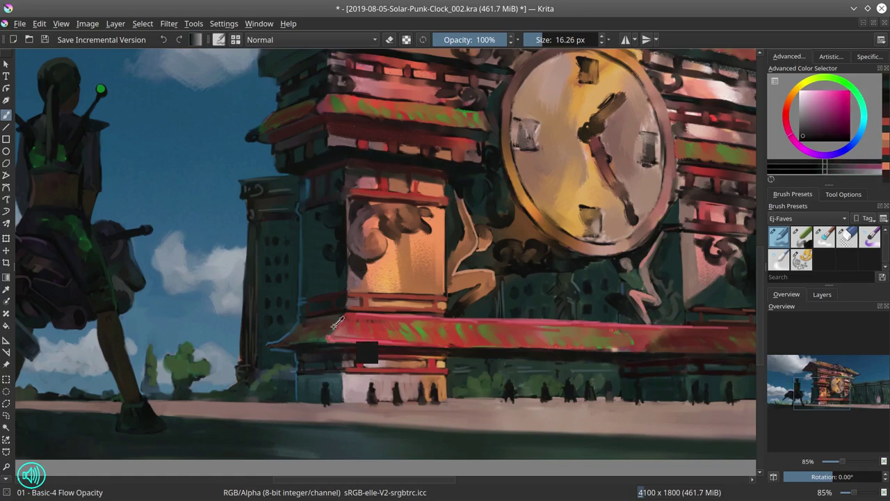
- Refine the shaded side near the sunlit pillar's upper corner and repaint the frieze's leftmost light panel
{"action": "left_click", "coordinate": [325, 169], "text": "ctrl"}
{"action": "left_click_drag", "start_coordinate": [305, 179], "coordinate": [301, 179], "text": "shift"}
{"action": "left_click", "coordinate": [335, 221], "text": "ctrl"}
{"action": "left_click_drag", "start_coordinate": [341, 214], "coordinate": [331, 220]}
{"action": "left_click", "coordinate": [357, 181], "text": "ctrl"}
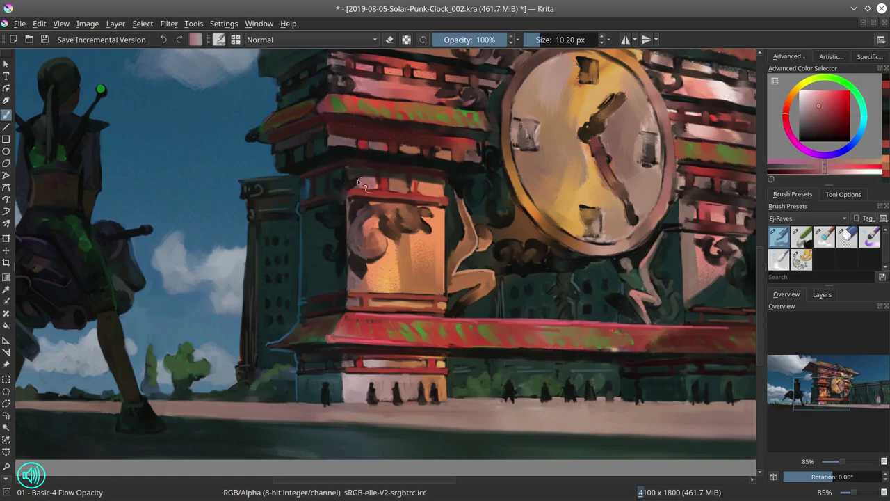
{"action": "left_click_drag", "start_coordinate": [357, 181], "coordinate": [364, 186]}
- Repaint the sunlit pillar's wall beneath the scroll ornament with a sampled orange
{"action": "left_click", "coordinate": [371, 224], "text": "ctrl"}
{"action": "left_click", "coordinate": [416, 256], "text": "ctrl"}
{"action": "left_click_drag", "start_coordinate": [403, 260], "coordinate": [408, 257], "text": "shift"}
{"action": "mouse_move", "coordinate": [406, 245]}
{"action": "left_mouse_down"}
{"action": "mouse_move", "coordinate": [419, 290]}
{"action": "mouse_move", "coordinate": [383, 294]}
{"action": "left_mouse_up"}
- Shape the scroll ornament on the sunlit pillar with dark curls and light highlights in sampled colours
{"action": "left_click", "coordinate": [393, 224], "text": "ctrl"}
{"action": "left_click_drag", "start_coordinate": [399, 226], "coordinate": [394, 226], "text": "shift"}
{"action": "mouse_move", "coordinate": [417, 226]}
{"action": "left_mouse_down"}
{"action": "mouse_move", "coordinate": [374, 261]}
{"action": "mouse_move", "coordinate": [388, 262]}
{"action": "left_mouse_up"}
{"action": "left_click", "coordinate": [384, 256], "text": "ctrl"}
{"action": "left_click", "coordinate": [379, 261], "text": "ctrl"}
{"action": "left_click", "coordinate": [398, 260], "text": "ctrl"}
{"action": "left_click", "coordinate": [380, 284], "text": "ctrl"}
{"action": "left_click_drag", "start_coordinate": [334, 275], "coordinate": [335, 275], "text": "shift"}
{"action": "mouse_move", "coordinate": [326, 270]}
{"action": "left_mouse_down"}
{"action": "mouse_move", "coordinate": [340, 282]}
{"action": "mouse_move", "coordinate": [314, 303]}
{"action": "left_mouse_up"}
{"action": "mouse_move", "coordinate": [346, 257]}
{"action": "left_mouse_down"}
{"action": "mouse_move", "coordinate": [355, 268]}
{"action": "mouse_move", "coordinate": [374, 259]}
{"action": "left_mouse_up"}
{"action": "left_click_drag", "start_coordinate": [374, 245], "coordinate": [386, 260]}
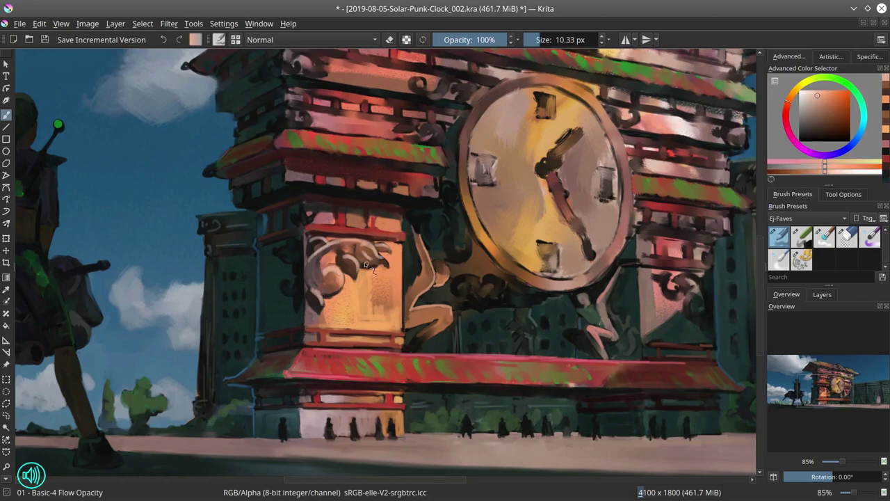
- Paint dark teal scroll details on the shaded side of the sunlit pillar in sampled colours
{"action": "left_click", "coordinate": [319, 309], "text": "ctrl"}
{"action": "left_click", "coordinate": [299, 283], "text": "ctrl"}
{"action": "left_click", "coordinate": [296, 285], "text": "ctrl"}
{"action": "left_click_drag", "start_coordinate": [285, 280], "coordinate": [291, 295]}
{"action": "left_click_drag", "start_coordinate": [294, 286], "coordinate": [292, 287], "text": "shift"}
{"action": "left_click_drag", "start_coordinate": [296, 283], "coordinate": [298, 305]}
{"action": "left_click_drag", "start_coordinate": [273, 248], "coordinate": [289, 246]}
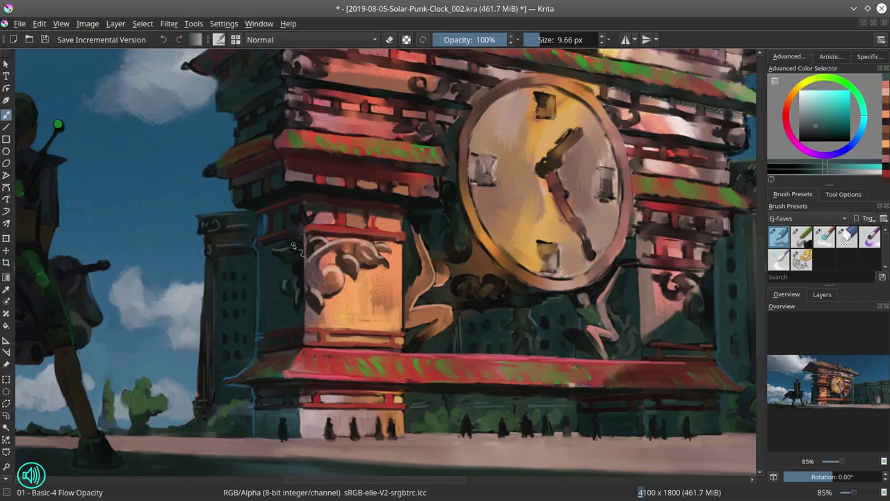
{"action": "left_click", "coordinate": [310, 216], "text": "ctrl"}
{"action": "left_click", "coordinate": [290, 285], "text": "ctrl"}
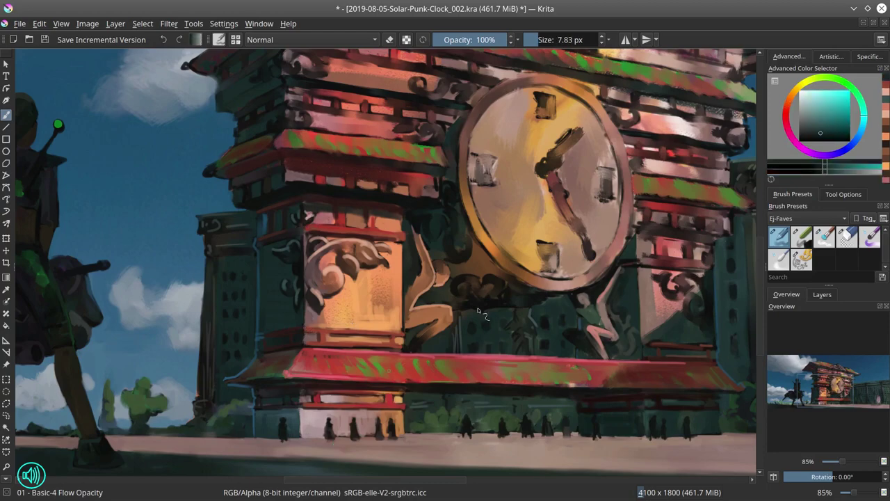
- Mirror the view to check the whole composition and save the painting
{"action": "scroll", "coordinate": [478, 311], "scroll_direction": "down", "scroll_amount": 5}
{"action": "key", "text": "m"}
{"action": "left_click_drag", "start_coordinate": [278, 363], "coordinate": [375, 376]}
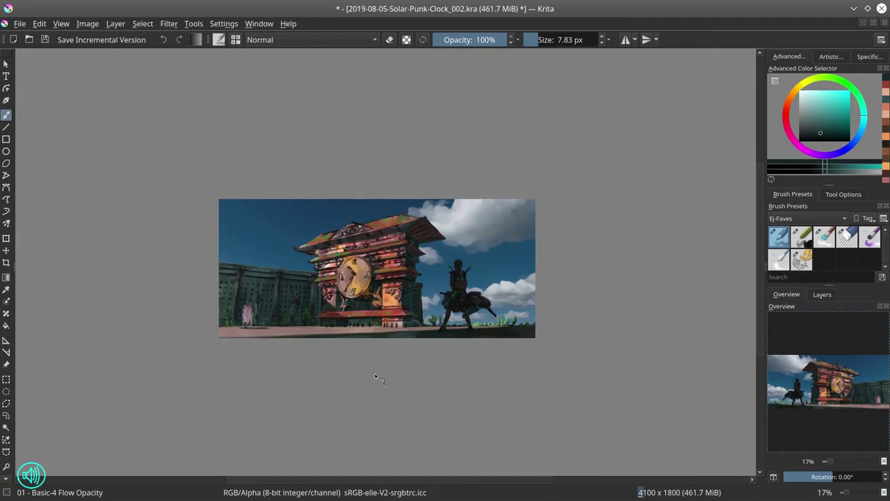
{"action": "left_click", "coordinate": [43, 41]}
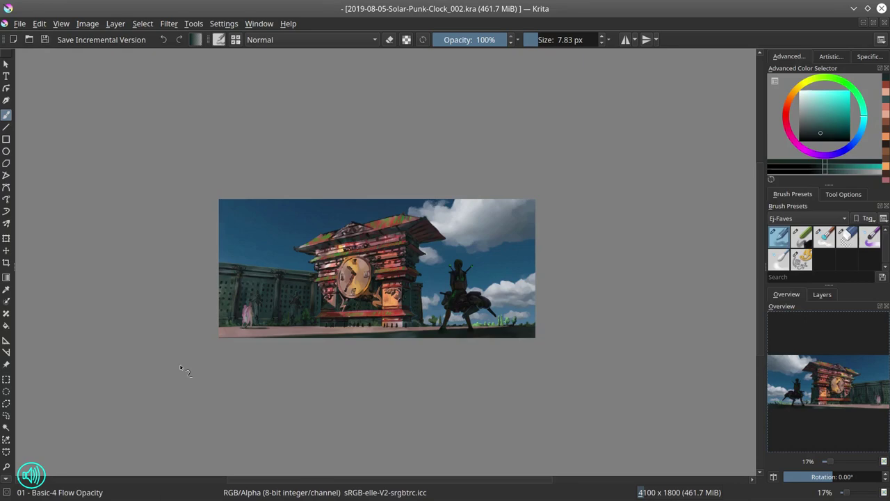
- Touch up the sunlit pillar's scroll ornament and outer edge with sampled blue and dark tones
{"action": "left_click_drag", "start_coordinate": [421, 310], "coordinate": [407, 209]}
{"action": "left_click", "coordinate": [344, 194], "text": "ctrl"}
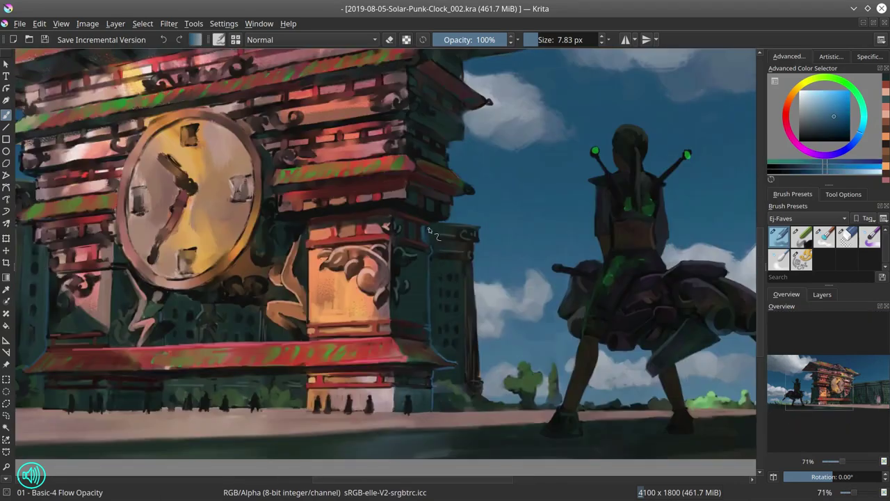
{"action": "left_click_drag", "start_coordinate": [344, 194], "coordinate": [339, 201]}
{"action": "left_click_drag", "start_coordinate": [338, 194], "coordinate": [408, 213]}
{"action": "left_click", "coordinate": [441, 281], "text": "ctrl"}
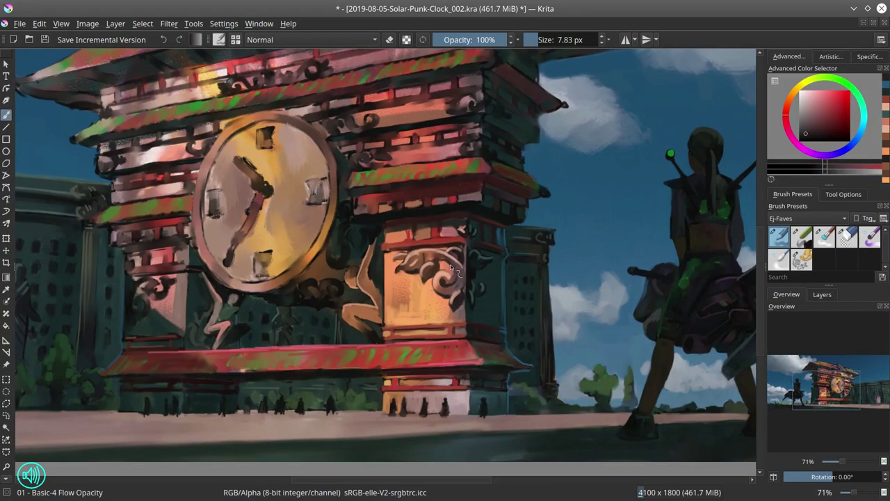
{"action": "left_click", "coordinate": [450, 292], "text": "ctrl"}
{"action": "mouse_move", "coordinate": [456, 277]}
{"action": "left_mouse_down"}
{"action": "mouse_move", "coordinate": [445, 296]}
{"action": "mouse_move", "coordinate": [459, 290]}
{"action": "left_mouse_up"}
- Repaint the upper frieze of the pink pillar with sampled reds, pinks and dark teals
{"action": "mouse_move", "coordinate": [176, 318]}
{"action": "left_mouse_down"}
{"action": "mouse_move", "coordinate": [288, 322]}
{"action": "mouse_move", "coordinate": [288, 313]}
{"action": "left_mouse_up"}
{"action": "left_click", "coordinate": [274, 277], "text": "ctrl"}
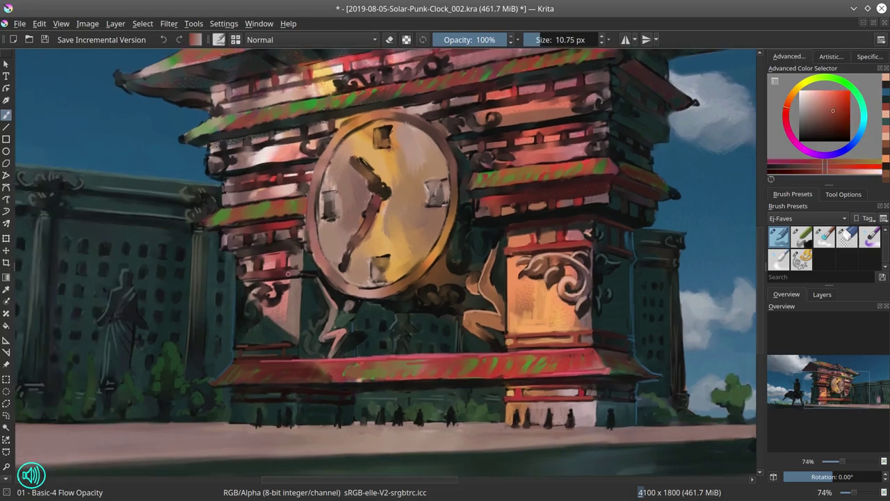
{"action": "mouse_move", "coordinate": [268, 279]}
{"action": "left_mouse_down"}
{"action": "mouse_move", "coordinate": [279, 279]}
{"action": "mouse_move", "coordinate": [260, 258]}
{"action": "left_mouse_up"}
{"action": "left_click", "coordinate": [282, 355], "text": "ctrl"}
{"action": "left_click", "coordinate": [278, 278], "text": "ctrl"}
{"action": "left_click", "coordinate": [269, 264], "text": "ctrl"}
{"action": "mouse_move", "coordinate": [276, 258]}
{"action": "left_mouse_down"}
{"action": "mouse_move", "coordinate": [276, 274]}
{"action": "mouse_move", "coordinate": [298, 271]}
{"action": "left_mouse_up"}
{"action": "left_click", "coordinate": [244, 305], "text": "ctrl"}
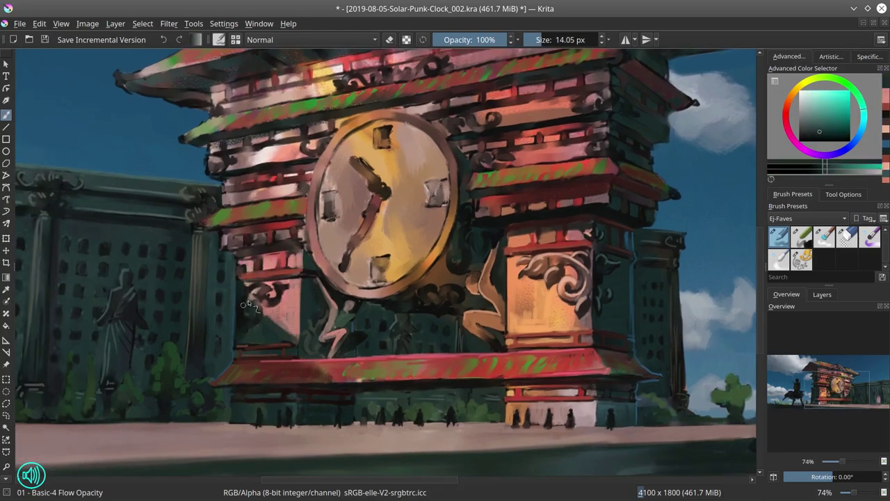
{"action": "left_click", "coordinate": [244, 268], "text": "ctrl"}
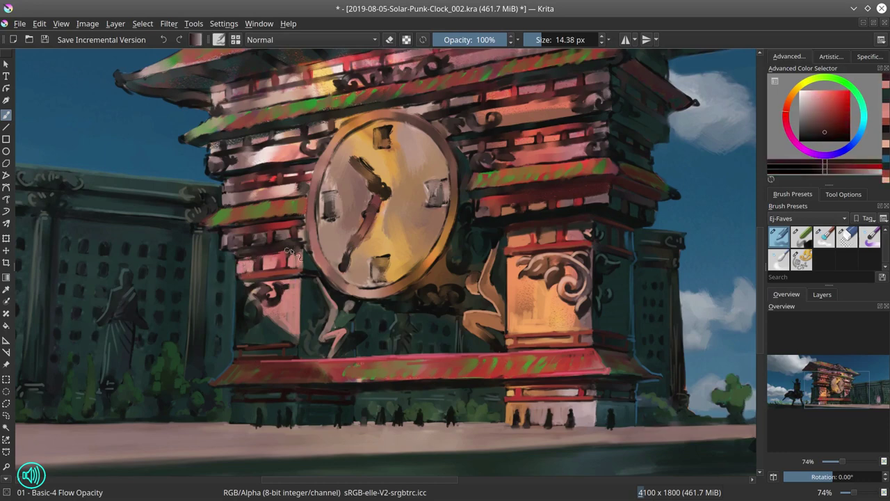
- Define the moulding beneath the pink pillar's upper frieze panels with sampled colours
{"action": "left_click", "coordinate": [494, 257], "text": "ctrl"}
{"action": "left_click", "coordinate": [286, 262], "text": "ctrl"}
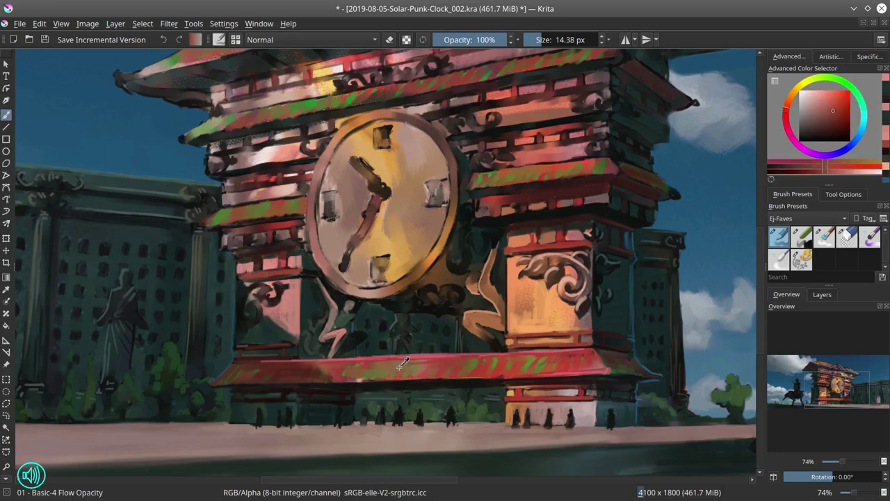
{"action": "left_click", "coordinate": [282, 273], "text": "ctrl"}
{"action": "left_click_drag", "start_coordinate": [251, 274], "coordinate": [297, 270]}
{"action": "left_click", "coordinate": [303, 251], "text": "ctrl"}
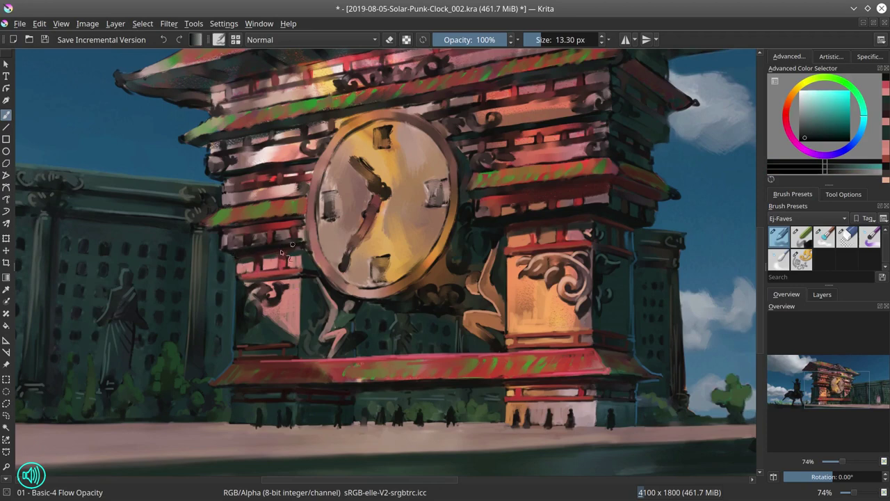
- Paint a row of light pink panels under the roof above the pink pillar and save the painting
{"action": "left_click", "coordinate": [293, 244], "text": "ctrl"}
{"action": "left_click", "coordinate": [295, 224], "text": "ctrl"}
{"action": "left_click_drag", "start_coordinate": [290, 223], "coordinate": [295, 223]}
{"action": "left_click", "coordinate": [266, 262], "text": "ctrl"}
{"action": "left_click_drag", "start_coordinate": [226, 240], "coordinate": [245, 241]}
{"action": "left_click_drag", "start_coordinate": [257, 241], "coordinate": [267, 240]}
{"action": "left_click_drag", "start_coordinate": [277, 234], "coordinate": [284, 238]}
{"action": "left_click_drag", "start_coordinate": [299, 229], "coordinate": [302, 235]}
{"action": "left_click", "coordinate": [262, 273], "text": "ctrl"}
{"action": "left_click_drag", "start_coordinate": [246, 264], "coordinate": [237, 260]}
{"action": "left_click", "coordinate": [266, 224], "text": "ctrl"}
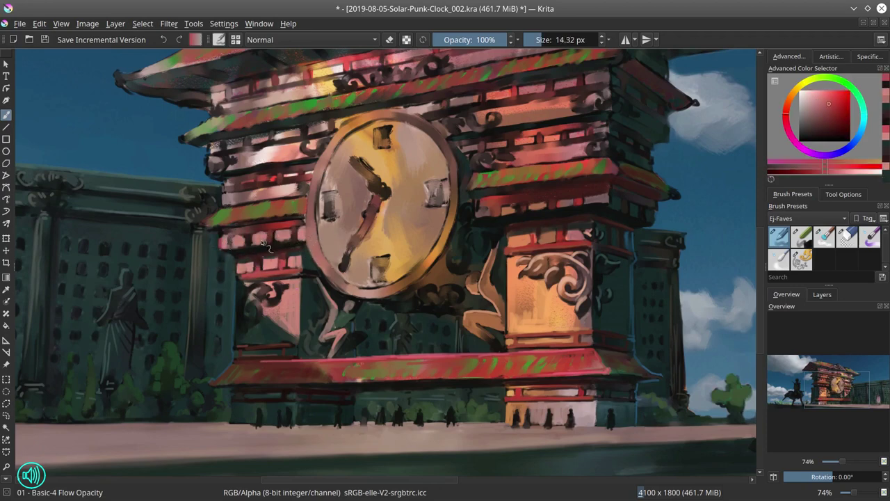
{"action": "left_click", "coordinate": [566, 231], "text": "ctrl"}
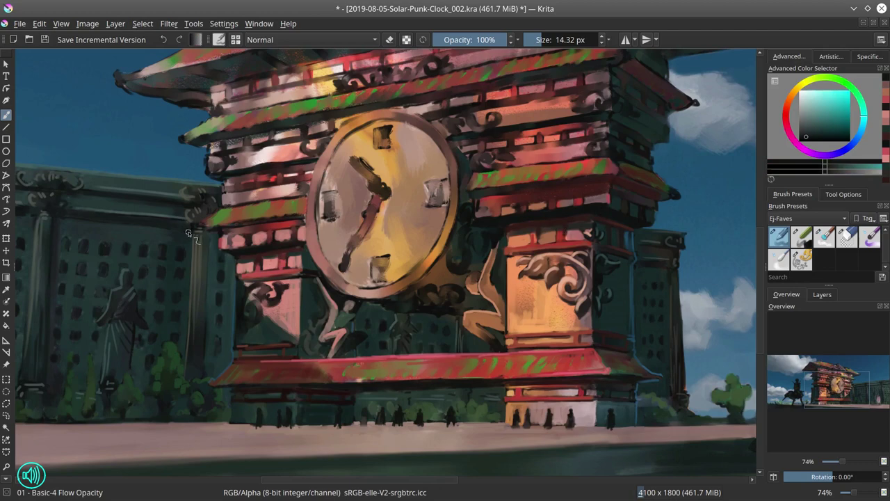
{"action": "left_click", "coordinate": [44, 40]}
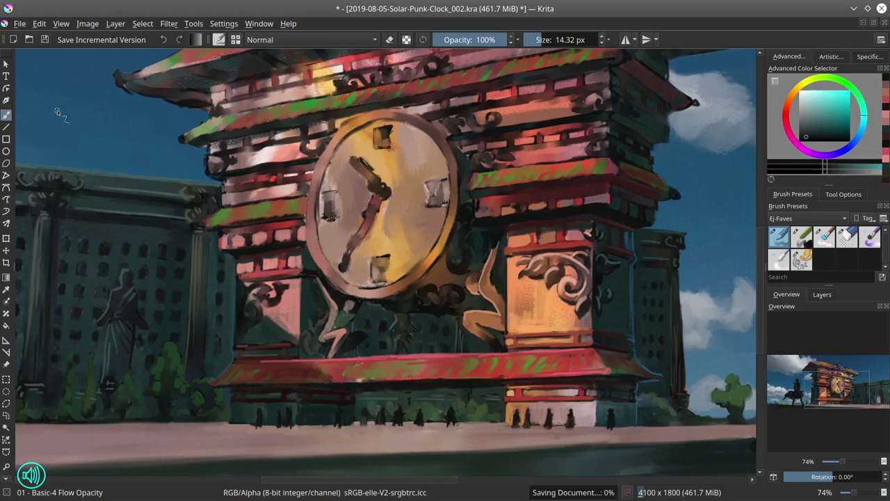
- Shape the scroll ornament on the pink pillar with dark curls and sampled pink tones
{"action": "left_click", "coordinate": [264, 257], "text": "ctrl"}
{"action": "mouse_move", "coordinate": [264, 257]}
{"action": "left_mouse_down"}
{"action": "mouse_move", "coordinate": [273, 296]}
{"action": "mouse_move", "coordinate": [289, 286]}
{"action": "left_mouse_up"}
{"action": "left_click", "coordinate": [267, 263], "text": "ctrl"}
{"action": "left_click", "coordinate": [269, 281], "text": "ctrl"}
{"action": "left_click", "coordinate": [273, 298], "text": "ctrl"}
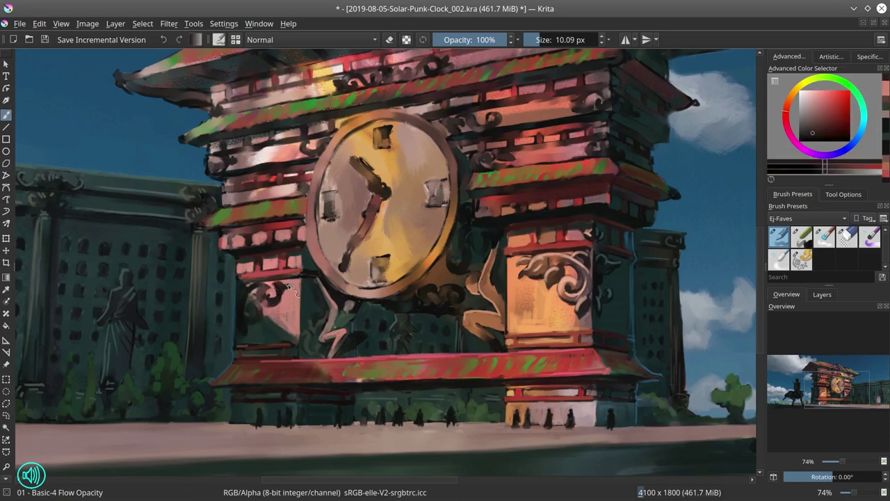
{"action": "left_click", "coordinate": [262, 312], "text": "ctrl"}
{"action": "left_click", "coordinate": [244, 324], "text": "ctrl"}
{"action": "mouse_move", "coordinate": [259, 313]}
{"action": "left_mouse_down"}
{"action": "mouse_move", "coordinate": [267, 321]}
{"action": "mouse_move", "coordinate": [278, 295]}
{"action": "left_mouse_up"}
{"action": "left_click", "coordinate": [269, 299], "text": "ctrl"}
{"action": "left_click_drag", "start_coordinate": [263, 380], "coordinate": [254, 325]}
- Darken the underside of the roof tier above the sunlit pillar, beside the clock, with sampled dark tones
{"action": "left_click", "coordinate": [513, 223], "text": "ctrl"}
{"action": "left_click_drag", "start_coordinate": [565, 223], "coordinate": [569, 223]}
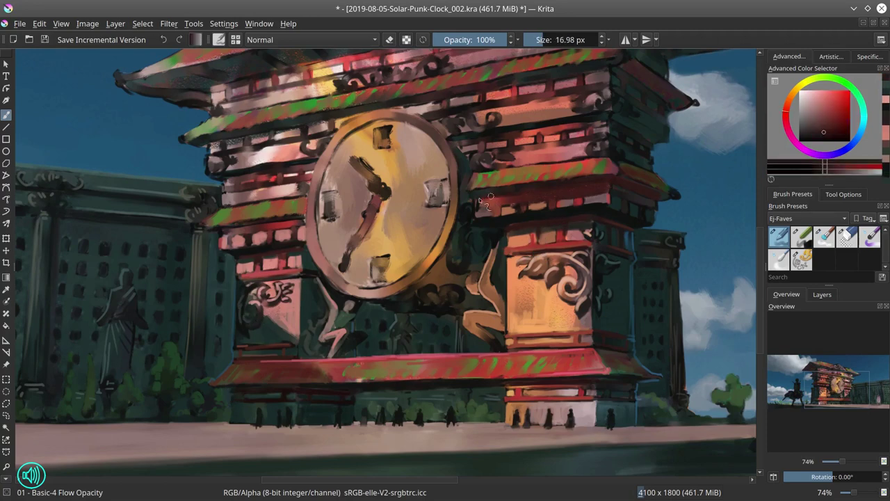
{"action": "left_click", "coordinate": [480, 197], "text": "ctrl"}
{"action": "left_click_drag", "start_coordinate": [480, 200], "coordinate": [475, 193]}
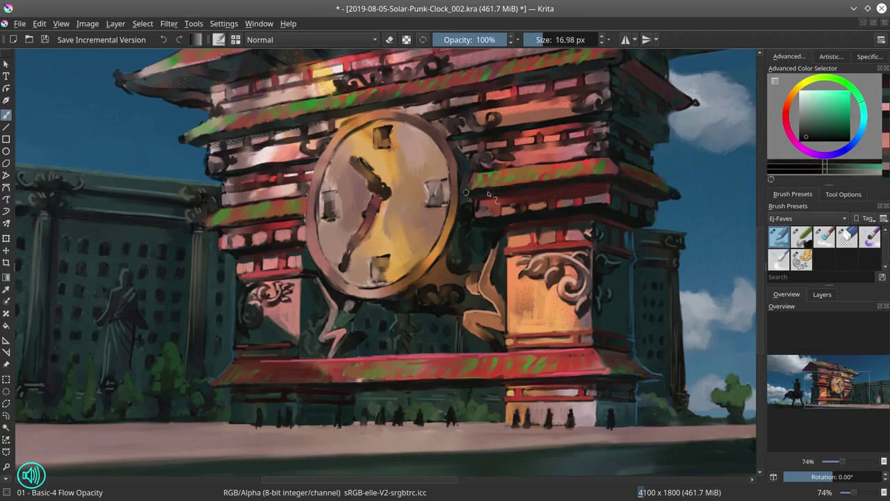
- Refine the eave and green roof tiles above the pink pillar with sampled greens, reds and darks
{"action": "left_click_drag", "start_coordinate": [208, 229], "coordinate": [304, 217]}
{"action": "left_click", "coordinate": [224, 215], "text": "ctrl"}
{"action": "left_click_drag", "start_coordinate": [227, 214], "coordinate": [284, 197]}
{"action": "left_click", "coordinate": [234, 210], "text": "ctrl"}
{"action": "left_click", "coordinate": [239, 197], "text": "ctrl"}
{"action": "left_click", "coordinate": [236, 192], "text": "ctrl"}
{"action": "left_click", "coordinate": [239, 234], "text": "ctrl"}
{"action": "left_click_drag", "start_coordinate": [252, 229], "coordinate": [222, 241]}
{"action": "left_click", "coordinate": [223, 241], "text": "ctrl"}
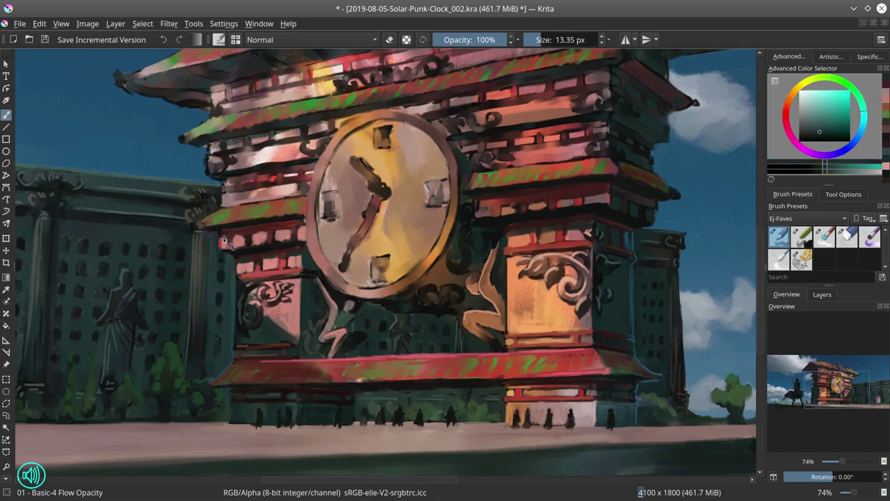
- Paint a row of orange-red panels beneath the roof above the sunlit pillar
{"action": "left_click", "coordinate": [487, 206], "text": "ctrl"}
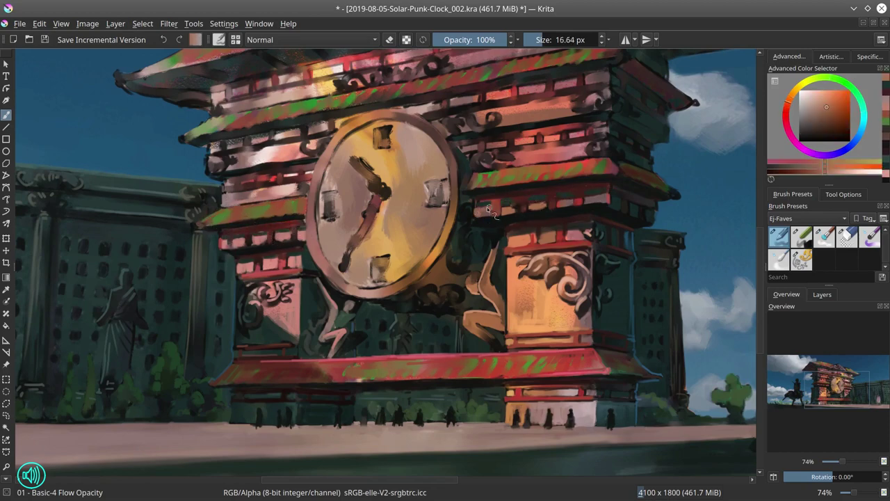
{"action": "left_click", "coordinate": [581, 208], "text": "ctrl"}
{"action": "left_click_drag", "start_coordinate": [600, 202], "coordinate": [581, 208]}
{"action": "left_click", "coordinate": [556, 195], "text": "ctrl"}
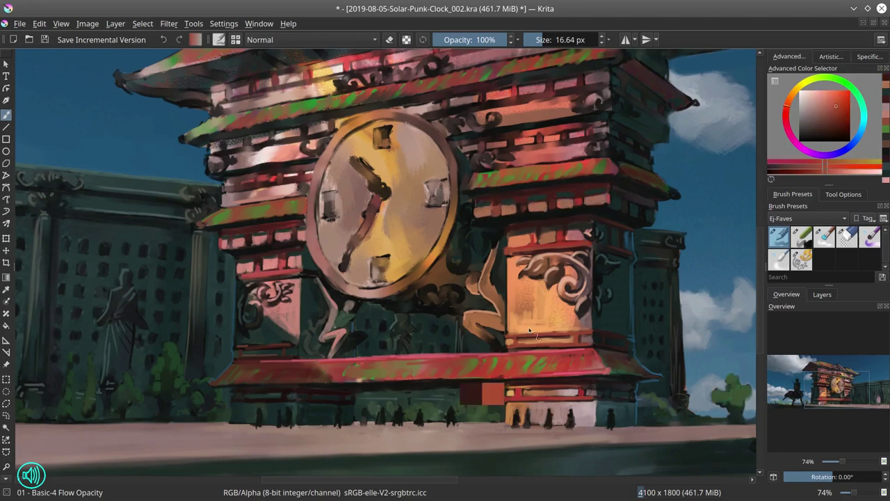
{"action": "left_click_drag", "start_coordinate": [522, 201], "coordinate": [521, 209]}
{"action": "left_click_drag", "start_coordinate": [552, 199], "coordinate": [553, 205]}
- Deepen the shadow between the pink pillar's roof and its panel row with a sampled dark green
{"action": "left_click", "coordinate": [258, 203], "text": "ctrl"}
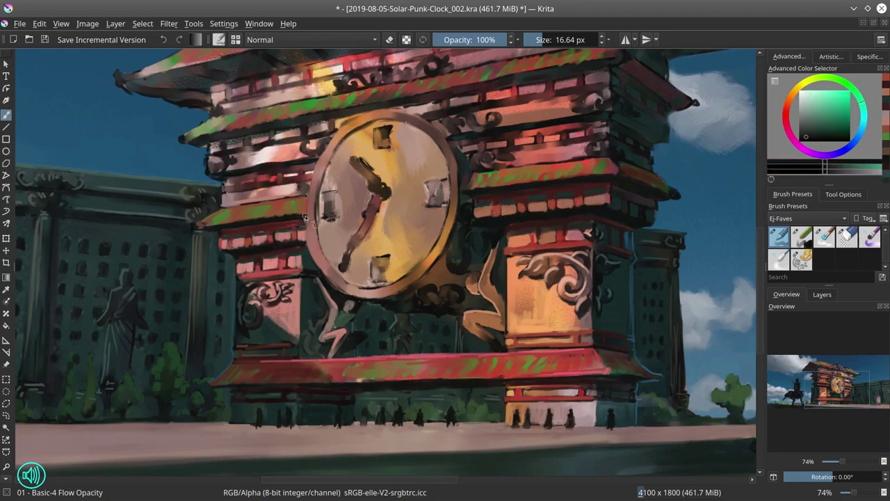
{"action": "left_click", "coordinate": [262, 217], "text": "ctrl"}
{"action": "mouse_move", "coordinate": [267, 208]}
{"action": "left_mouse_down"}
{"action": "mouse_move", "coordinate": [258, 209]}
{"action": "mouse_move", "coordinate": [291, 223]}
{"action": "left_mouse_up"}
{"action": "left_click", "coordinate": [278, 226], "text": "ctrl"}
- Clean up the clock rim's edge beside the pink pillar with sampled pink and dark teal, and save the painting
{"action": "left_click", "coordinate": [321, 258], "text": "ctrl"}
{"action": "key", "text": "bracketright"}
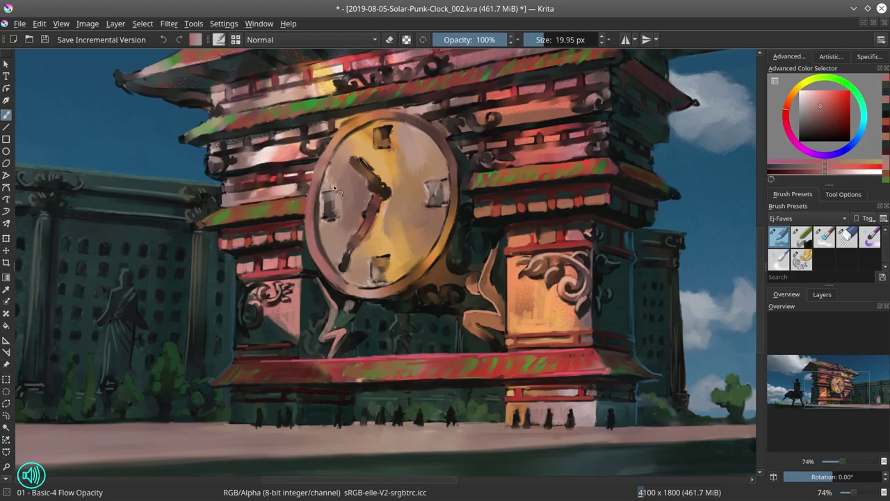
{"action": "key", "text": "bracketleft"}
{"action": "key", "text": "bracketleft"}
{"action": "key", "text": "bracketleft"}
{"action": "key", "text": "bracketleft"}
{"action": "key", "text": "bracketleft"}
{"action": "key", "text": "bracketleft"}
{"action": "key", "text": "bracketleft"}
{"action": "left_click", "coordinate": [306, 254], "text": "ctrl"}
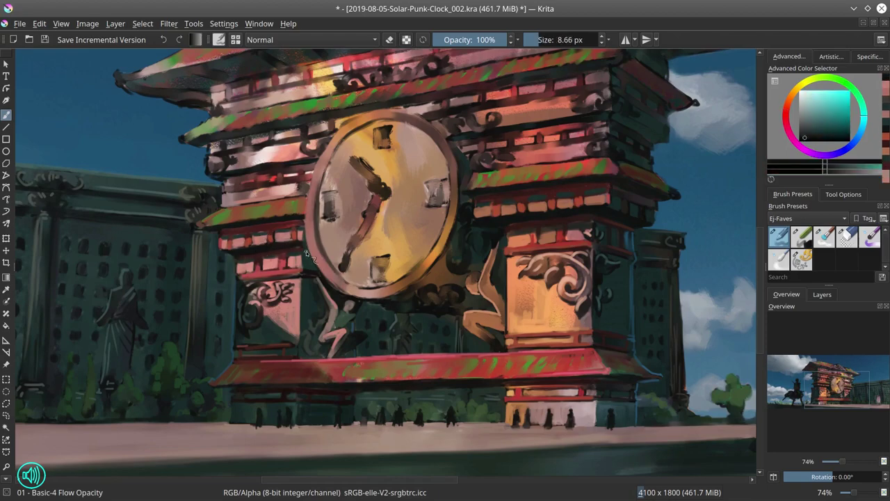
{"action": "left_click", "coordinate": [44, 40]}
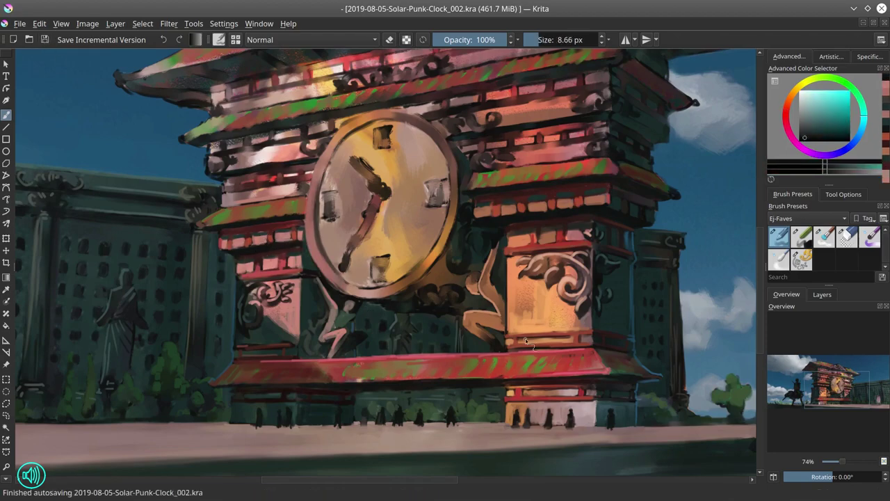
- Mirror the view back and paint a thin pale blue stroke along the distant building's edge
{"action": "scroll", "coordinate": [621, 431], "scroll_direction": "down", "scroll_amount": 4}
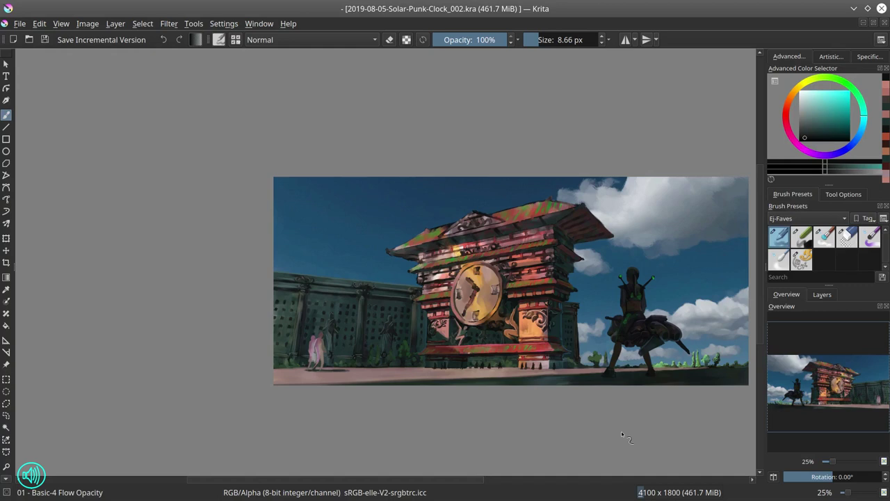
{"action": "key", "text": "m"}
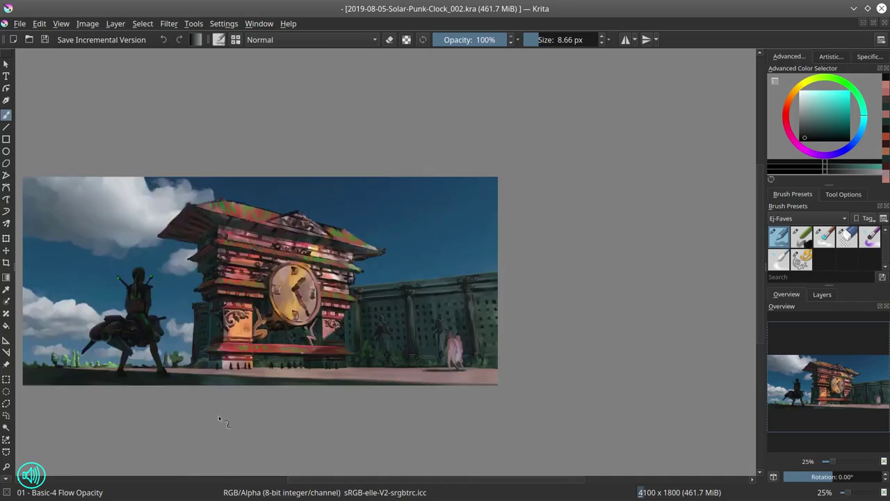
{"action": "left_click_drag", "start_coordinate": [219, 415], "coordinate": [341, 365]}
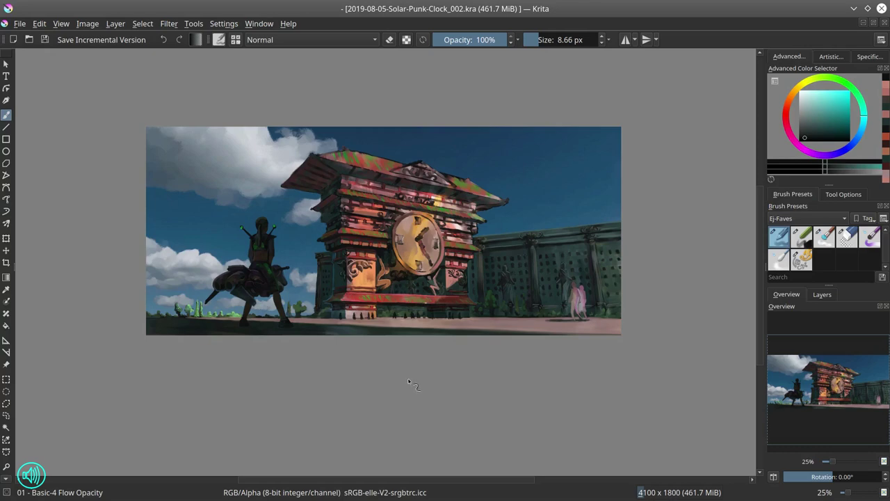
{"action": "scroll", "coordinate": [354, 293], "scroll_direction": "up", "scroll_amount": 5}
{"action": "left_click_drag", "start_coordinate": [276, 221], "coordinate": [273, 254]}
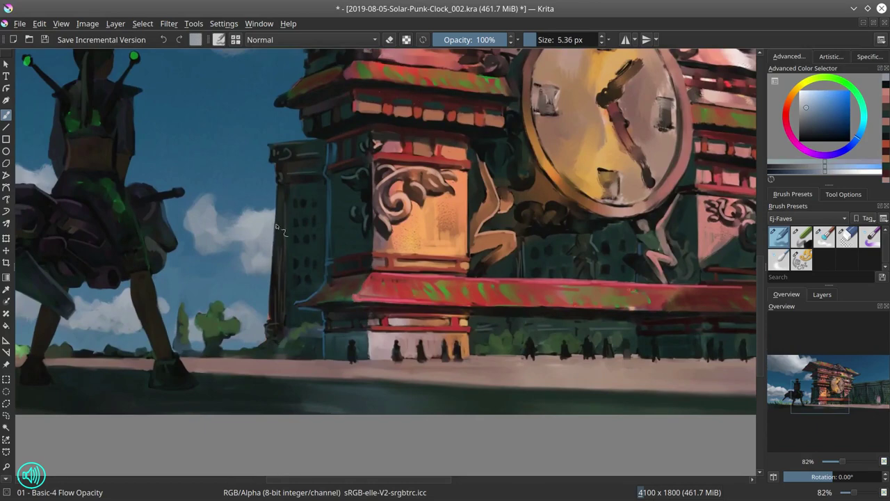
- Repaint the lower rim of the clock with sampled oranges and browns
{"action": "mouse_move", "coordinate": [523, 157]}
{"action": "left_mouse_down"}
{"action": "mouse_move", "coordinate": [407, 292]}
{"action": "mouse_move", "coordinate": [387, 272]}
{"action": "mouse_move", "coordinate": [449, 302]}
{"action": "left_mouse_up"}
{"action": "left_click", "coordinate": [438, 256], "text": "ctrl"}
{"action": "left_click_drag", "start_coordinate": [438, 256], "coordinate": [440, 256]}
{"action": "mouse_move", "coordinate": [413, 265]}
{"action": "left_mouse_down"}
{"action": "mouse_move", "coordinate": [474, 308]}
{"action": "mouse_move", "coordinate": [505, 302]}
{"action": "mouse_move", "coordinate": [487, 314]}
{"action": "mouse_move", "coordinate": [505, 308]}
{"action": "left_mouse_up"}
{"action": "left_click", "coordinate": [494, 308], "text": "ctrl"}
{"action": "left_click", "coordinate": [488, 306], "text": "ctrl"}
{"action": "left_click", "coordinate": [486, 313], "text": "ctrl"}
{"action": "left_click", "coordinate": [425, 283], "text": "ctrl"}
{"action": "left_click_drag", "start_coordinate": [421, 279], "coordinate": [445, 305]}
{"action": "left_click", "coordinate": [431, 297], "text": "ctrl"}
{"action": "left_click", "coordinate": [450, 308], "text": "ctrl"}
{"action": "left_click", "coordinate": [462, 316], "text": "ctrl"}
{"action": "left_click", "coordinate": [452, 265], "text": "ctrl"}
{"action": "key", "text": "/"}
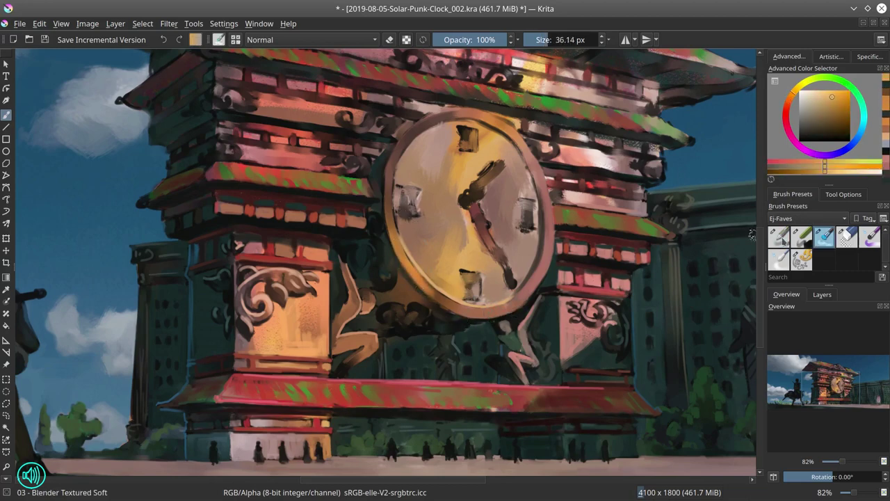
- Repaint the left side of the clock rim with the Basic-4 Flow Opacity brush in sampled browns
{"action": "left_click", "coordinate": [782, 239]}
{"action": "left_click", "coordinate": [411, 266], "text": "ctrl"}
{"action": "left_click", "coordinate": [388, 171], "text": "ctrl"}
{"action": "mouse_move", "coordinate": [387, 218]}
{"action": "left_mouse_down"}
{"action": "mouse_move", "coordinate": [389, 165]}
{"action": "mouse_move", "coordinate": [409, 143]}
{"action": "left_mouse_up"}
{"action": "left_click", "coordinate": [399, 152], "text": "ctrl"}
{"action": "left_click", "coordinate": [413, 135], "text": "ctrl"}
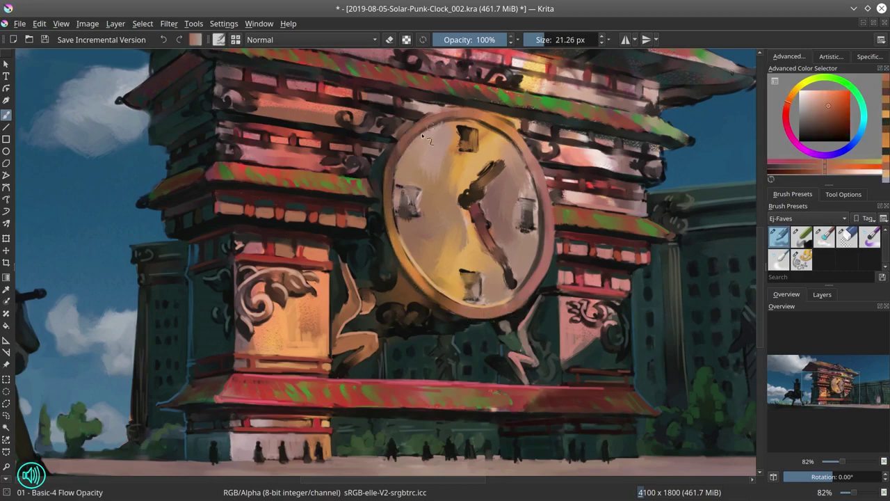
- Add light cream and orange strokes along the upper rim of the clock using a smaller brush
{"action": "key", "text": "bracketleft"}
{"action": "key", "text": "bracketleft"}
{"action": "key", "text": "bracketleft"}
{"action": "left_click", "coordinate": [409, 129], "text": "ctrl"}
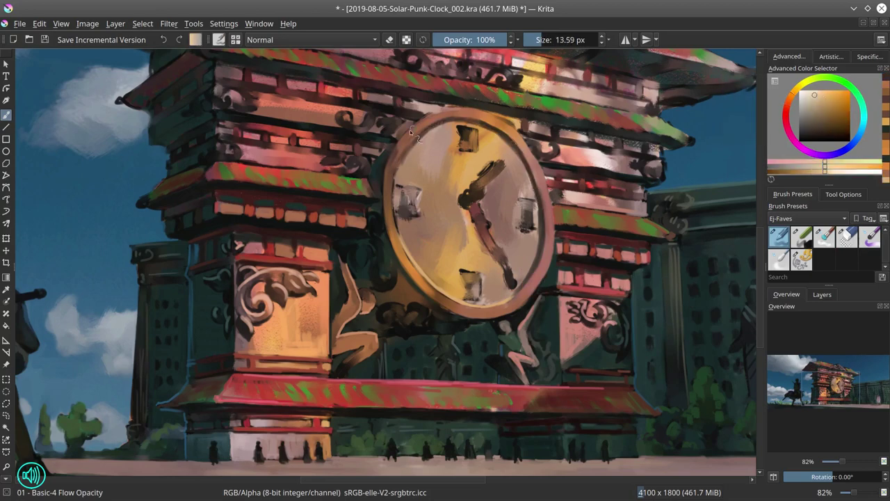
{"action": "key", "text": "bracketright"}
{"action": "left_click", "coordinate": [499, 126], "text": "ctrl"}
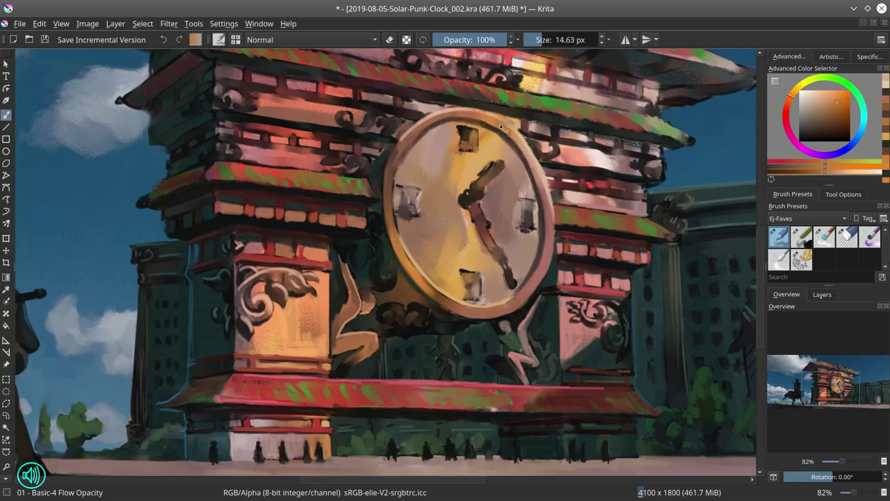
{"action": "left_click", "coordinate": [513, 125], "text": "ctrl"}
{"action": "mouse_move", "coordinate": [514, 135]}
{"action": "left_mouse_down"}
{"action": "mouse_move", "coordinate": [547, 190]}
{"action": "mouse_move", "coordinate": [516, 130]}
{"action": "left_mouse_up"}
- Smudge the hour markers into the clock face with the Blender Textured Soft brush
{"action": "left_click", "coordinate": [823, 237]}
{"action": "left_click_drag", "start_coordinate": [463, 135], "coordinate": [475, 146]}
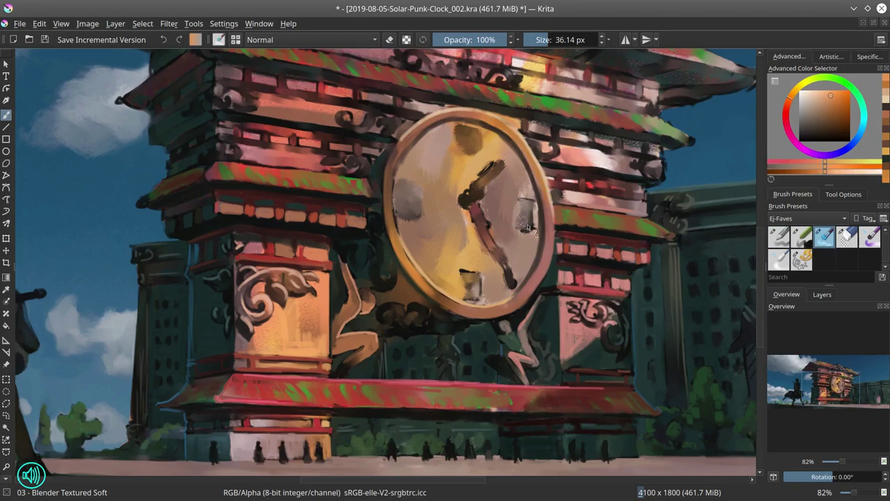
{"action": "left_click", "coordinate": [471, 299], "text": "ctrl"}
- Define the inner edge of the clock rim's left side with thin strokes in sampled oranges
{"action": "key", "text": "slash"}
{"action": "left_click", "coordinate": [398, 243], "text": "ctrl"}
{"action": "key", "text": "bracketleft"}
{"action": "key", "text": "bracketleft"}
{"action": "key", "text": "bracketleft"}
{"action": "key", "text": "bracketleft"}
{"action": "left_click_drag", "start_coordinate": [390, 214], "coordinate": [396, 244]}
{"action": "left_click", "coordinate": [411, 263], "text": "ctrl"}
{"action": "left_click_drag", "start_coordinate": [398, 165], "coordinate": [395, 212]}
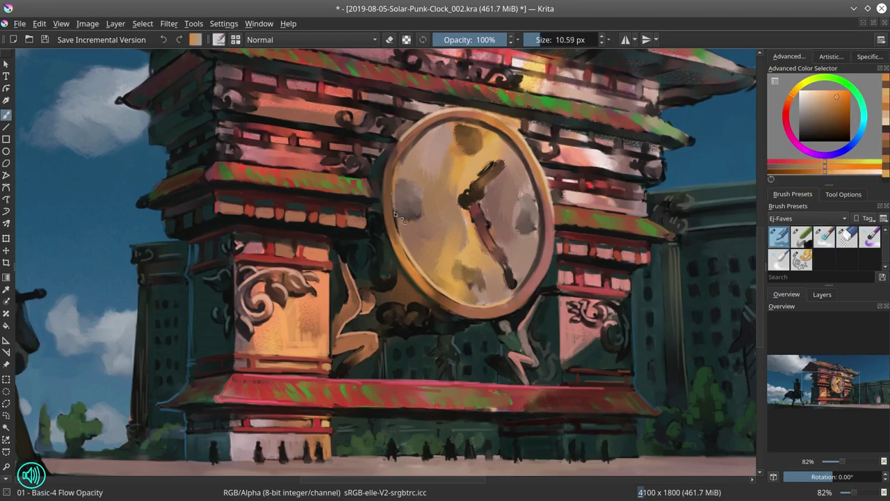
{"action": "left_click_drag", "start_coordinate": [414, 248], "coordinate": [422, 265]}
- Trim the clock hands' edges with sampled face colours and paint pink highlights along the lower hand
{"action": "left_click", "coordinate": [499, 286], "text": "ctrl"}
{"action": "left_click", "coordinate": [504, 284], "text": "ctrl"}
{"action": "mouse_move", "coordinate": [506, 281]}
{"action": "left_mouse_down"}
{"action": "mouse_move", "coordinate": [517, 285]}
{"action": "mouse_move", "coordinate": [507, 256]}
{"action": "mouse_move", "coordinate": [461, 198]}
{"action": "mouse_move", "coordinate": [490, 219]}
{"action": "mouse_move", "coordinate": [486, 178]}
{"action": "mouse_move", "coordinate": [495, 164]}
{"action": "mouse_move", "coordinate": [477, 191]}
{"action": "left_mouse_up"}
{"action": "left_click", "coordinate": [513, 263], "text": "ctrl"}
{"action": "left_click", "coordinate": [815, 103]}
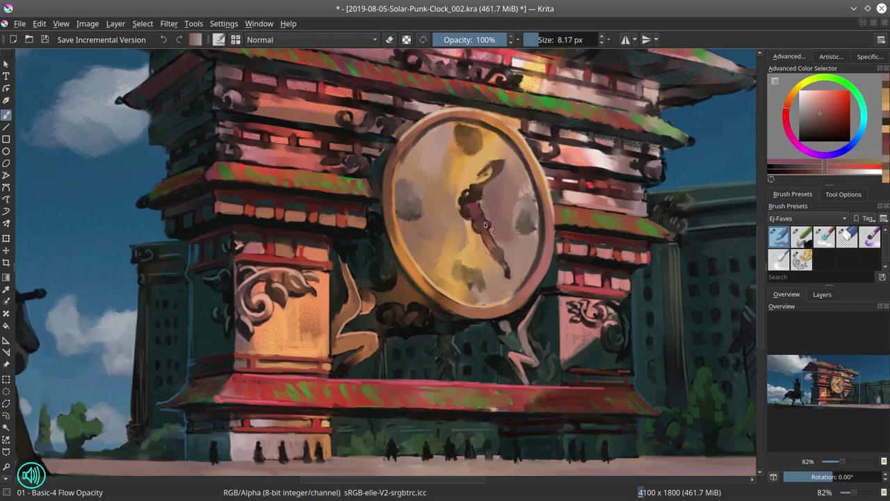
{"action": "left_click_drag", "start_coordinate": [480, 222], "coordinate": [508, 270]}
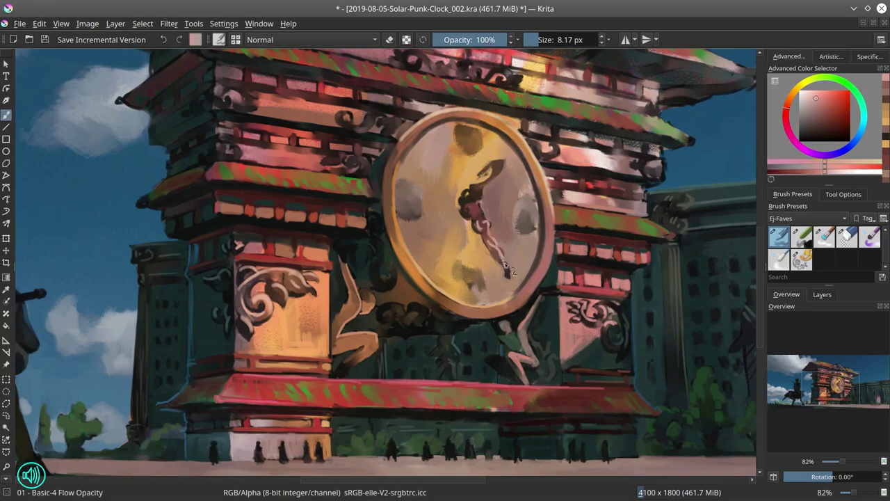
- Paint light highlight strokes on the upper clock hand using sampled colours
{"action": "left_click", "coordinate": [477, 176], "text": "ctrl"}
{"action": "mouse_move", "coordinate": [480, 175]}
{"action": "left_mouse_down"}
{"action": "mouse_move", "coordinate": [495, 167]}
{"action": "mouse_move", "coordinate": [476, 189]}
{"action": "left_mouse_up"}
{"action": "left_click", "coordinate": [493, 170], "text": "ctrl"}
{"action": "left_click", "coordinate": [477, 176], "text": "ctrl"}
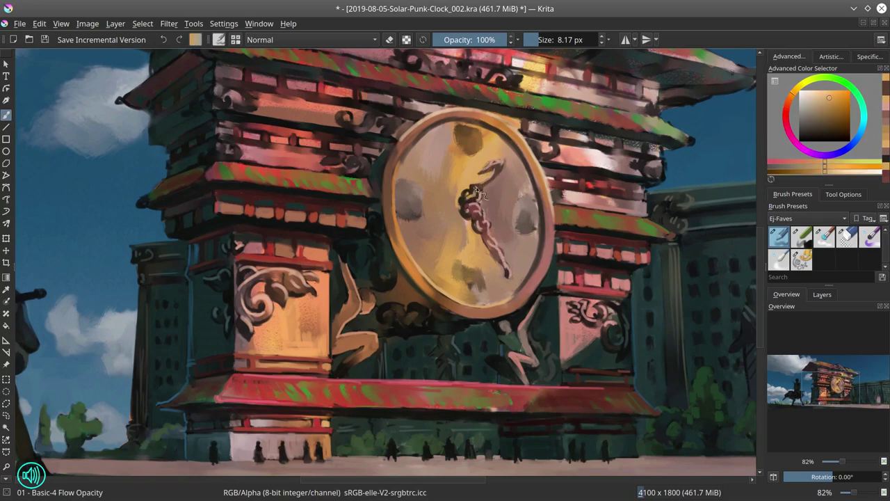
- Refine the hub and both clock hands with sampled dark and warm tones
{"action": "left_click_drag", "start_coordinate": [465, 264], "coordinate": [475, 285]}
{"action": "left_click", "coordinate": [475, 205], "text": "ctrl"}
{"action": "left_click_drag", "start_coordinate": [489, 217], "coordinate": [501, 236]}
{"action": "left_click", "coordinate": [475, 194], "text": "ctrl"}
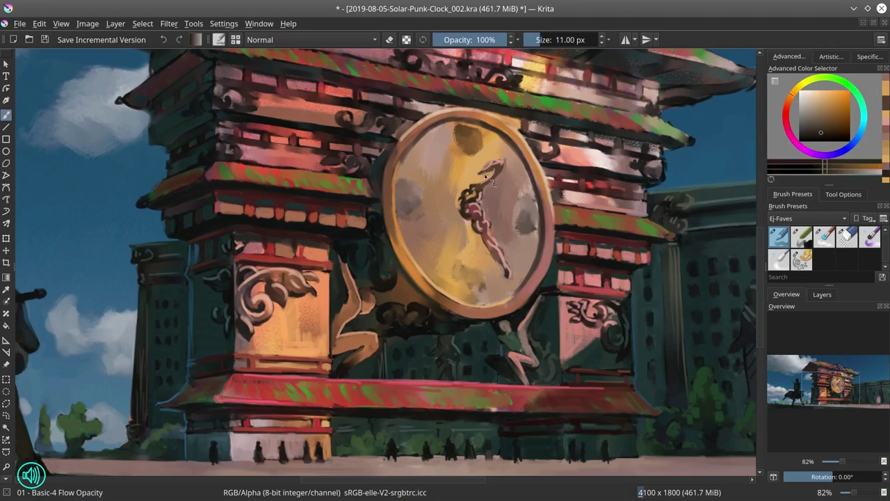
{"action": "left_click", "coordinate": [488, 171], "text": "ctrl"}
{"action": "left_click_drag", "start_coordinate": [479, 188], "coordinate": [495, 168]}
{"action": "left_click", "coordinate": [491, 182], "text": "ctrl"}
- Cover the top hour marker with face colour and paint the numeral XII in dark red
{"action": "mouse_move", "coordinate": [459, 128]}
{"action": "left_mouse_down"}
{"action": "mouse_move", "coordinate": [479, 159]}
{"action": "mouse_move", "coordinate": [484, 140]}
{"action": "left_mouse_up"}
{"action": "left_click", "coordinate": [493, 286], "text": "ctrl"}
{"action": "left_click", "coordinate": [592, 239], "text": "ctrl"}
{"action": "left_click_drag", "start_coordinate": [464, 130], "coordinate": [472, 149]}
{"action": "mouse_move", "coordinate": [471, 130]}
{"action": "left_mouse_down"}
{"action": "mouse_move", "coordinate": [463, 148]}
{"action": "mouse_move", "coordinate": [477, 149]}
{"action": "left_mouse_up"}
{"action": "left_click_drag", "start_coordinate": [482, 132], "coordinate": [482, 148]}
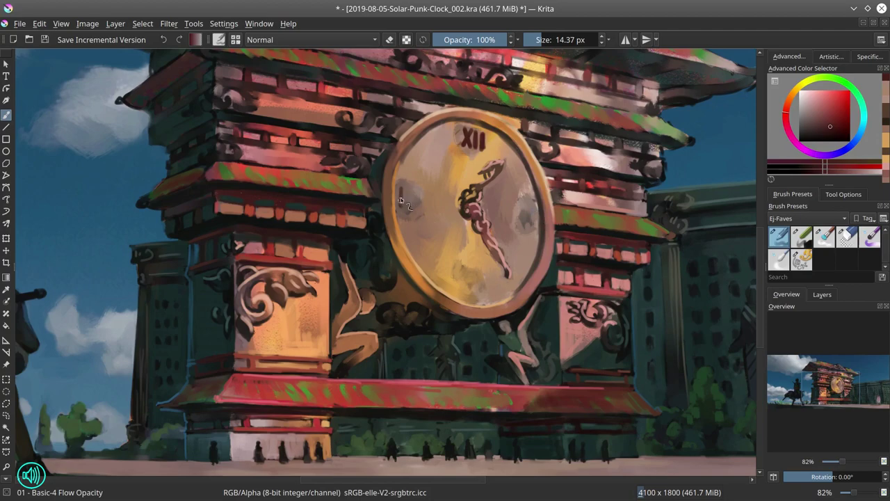
- Mirror the canvas view and paint the numerals IX, VI and III in dark red over their hour markers
{"action": "key", "text": "m"}
{"action": "left_click_drag", "start_coordinate": [367, 183], "coordinate": [361, 206]}
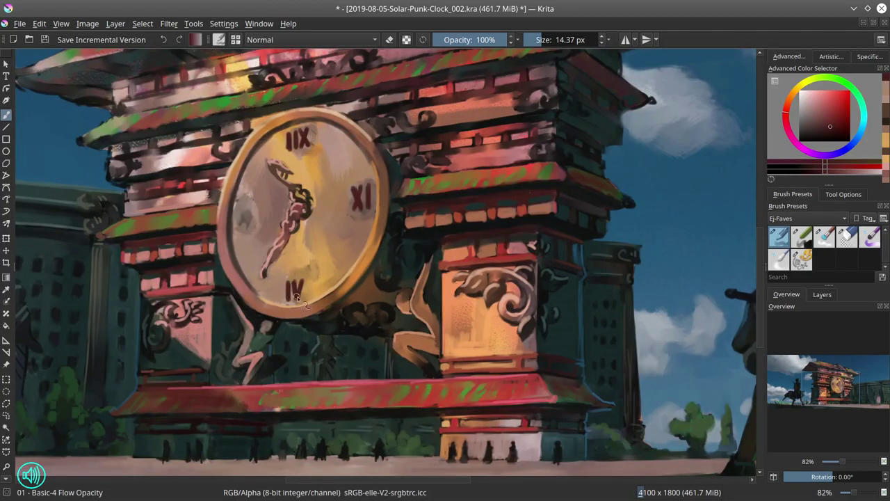
{"action": "left_click_drag", "start_coordinate": [244, 208], "coordinate": [244, 228]}
{"action": "left_click_drag", "start_coordinate": [251, 206], "coordinate": [251, 226]}
- Add brighter red accents, sampled from the lower roof, to the clock numerals and unmirror the view
{"action": "left_click", "coordinate": [442, 391], "text": "ctrl"}
{"action": "left_click_drag", "start_coordinate": [442, 391], "coordinate": [435, 391]}
{"action": "left_click", "coordinate": [415, 395], "text": "ctrl"}
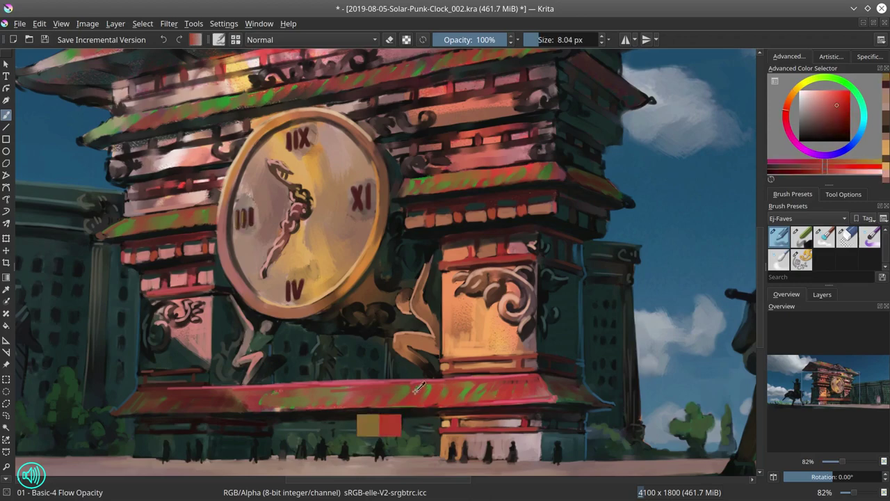
{"action": "left_click_drag", "start_coordinate": [243, 209], "coordinate": [243, 213]}
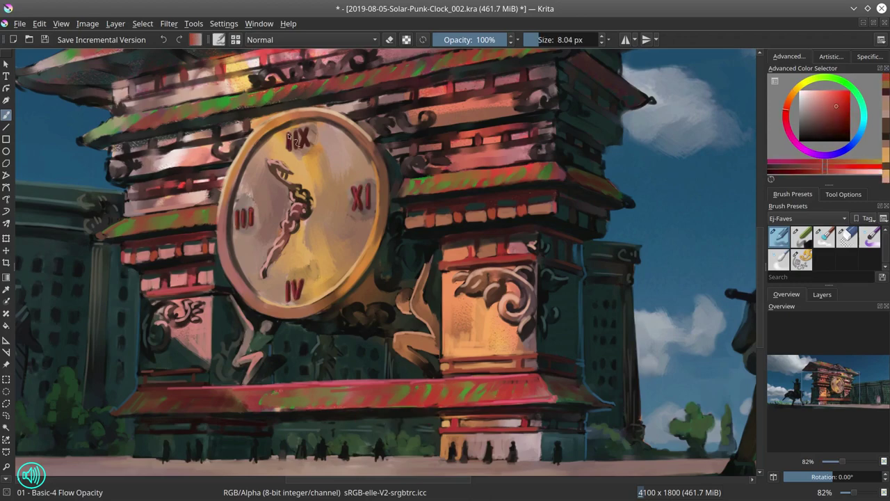
{"action": "key", "text": "m"}
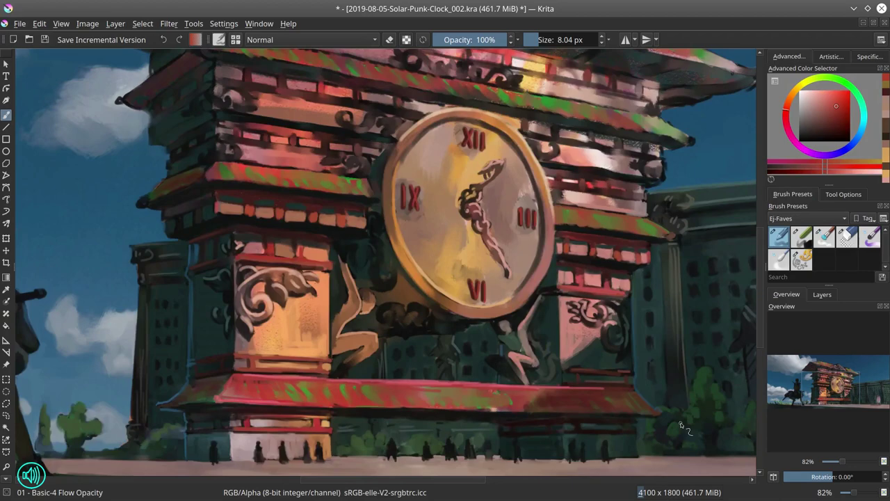
- Touch up the wall bands and roof end left of the clock with sampled pinks and darks
{"action": "left_click_drag", "start_coordinate": [503, 284], "coordinate": [500, 350]}
{"action": "left_click", "coordinate": [267, 223], "text": "ctrl"}
{"action": "left_click_drag", "start_coordinate": [267, 224], "coordinate": [273, 224]}
{"action": "left_click", "coordinate": [253, 237], "text": "ctrl"}
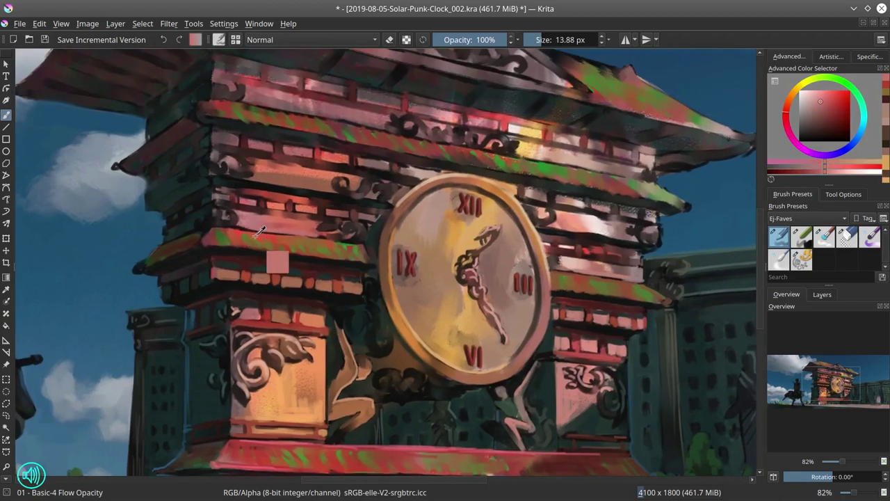
{"action": "left_click", "coordinate": [379, 250], "text": "ctrl"}
{"action": "left_click", "coordinate": [354, 257], "text": "ctrl"}
{"action": "left_click_drag", "start_coordinate": [356, 258], "coordinate": [360, 262]}
{"action": "left_click", "coordinate": [353, 256], "text": "ctrl"}
- Define the dark scroll ornament between the left pillar and the clock with sampled browns and greens
{"action": "left_click_drag", "start_coordinate": [386, 341], "coordinate": [352, 239]}
{"action": "left_click", "coordinate": [351, 239], "text": "ctrl"}
{"action": "left_click_drag", "start_coordinate": [352, 239], "coordinate": [347, 238]}
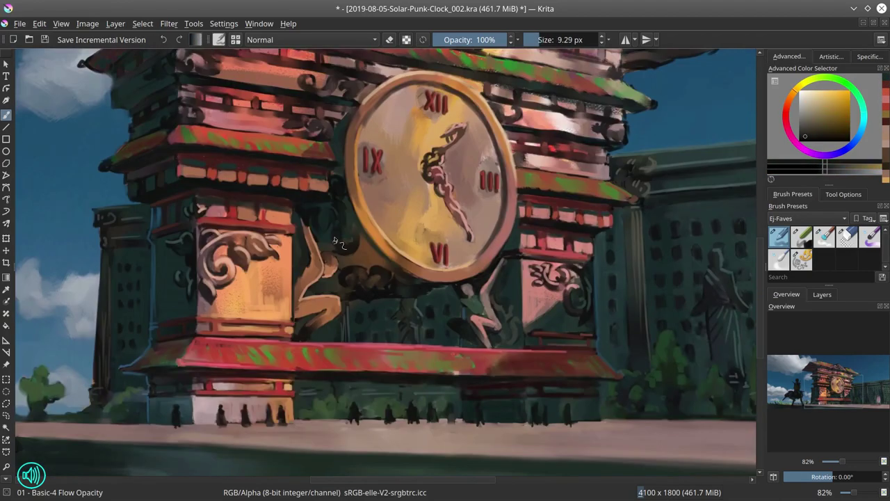
{"action": "left_click", "coordinate": [348, 240], "text": "ctrl"}
{"action": "left_click", "coordinate": [354, 235], "text": "ctrl"}
{"action": "left_click", "coordinate": [315, 228], "text": "ctrl"}
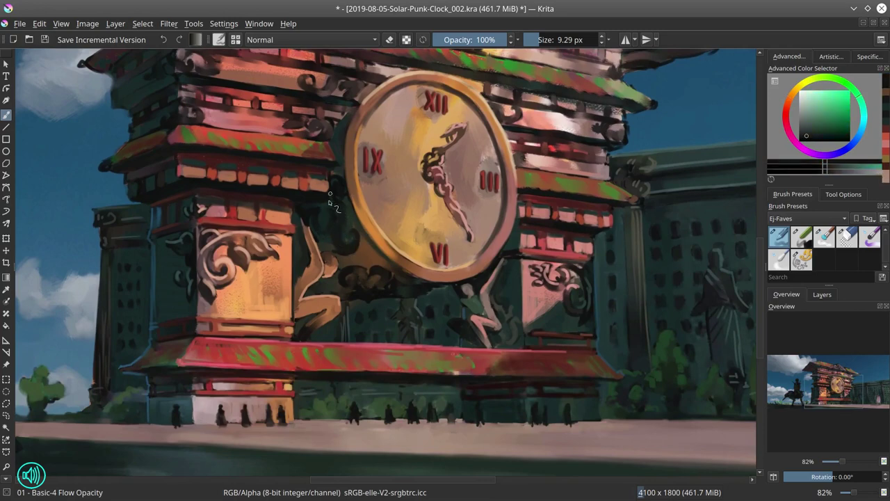
{"action": "left_click", "coordinate": [301, 207], "text": "ctrl"}
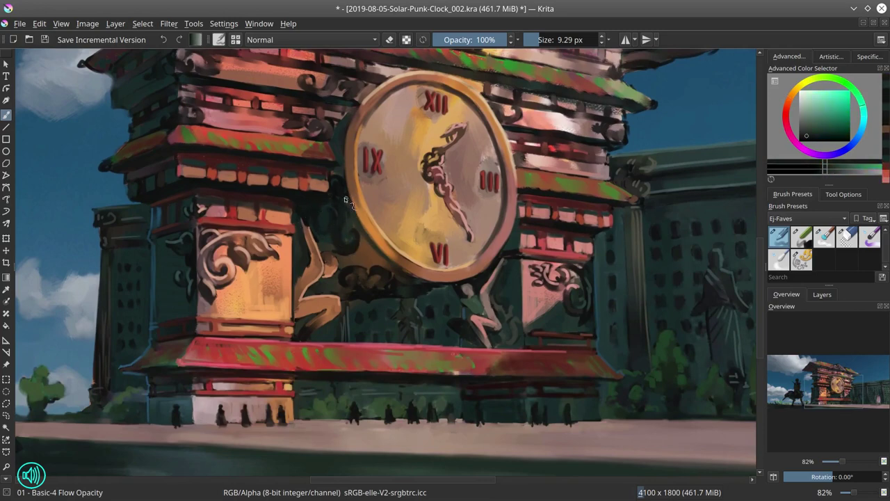
{"action": "left_click", "coordinate": [345, 279], "text": "ctrl"}
{"action": "left_click", "coordinate": [347, 290], "text": "ctrl"}
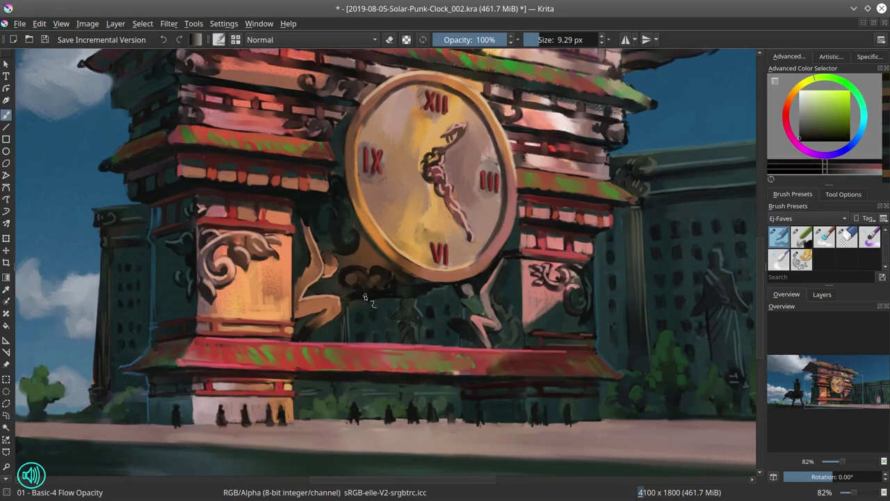
- Reshape the scroll ornament beneath the clock with sampled browns, blacks and dark greens
{"action": "left_click", "coordinate": [362, 274], "text": "ctrl"}
{"action": "left_click", "coordinate": [392, 286], "text": "ctrl"}
{"action": "left_click_drag", "start_coordinate": [370, 273], "coordinate": [429, 292]}
{"action": "left_click", "coordinate": [389, 273], "text": "ctrl"}
{"action": "left_click", "coordinate": [385, 264], "text": "ctrl"}
{"action": "left_click", "coordinate": [402, 293], "text": "ctrl"}
{"action": "left_click", "coordinate": [423, 295], "text": "ctrl"}
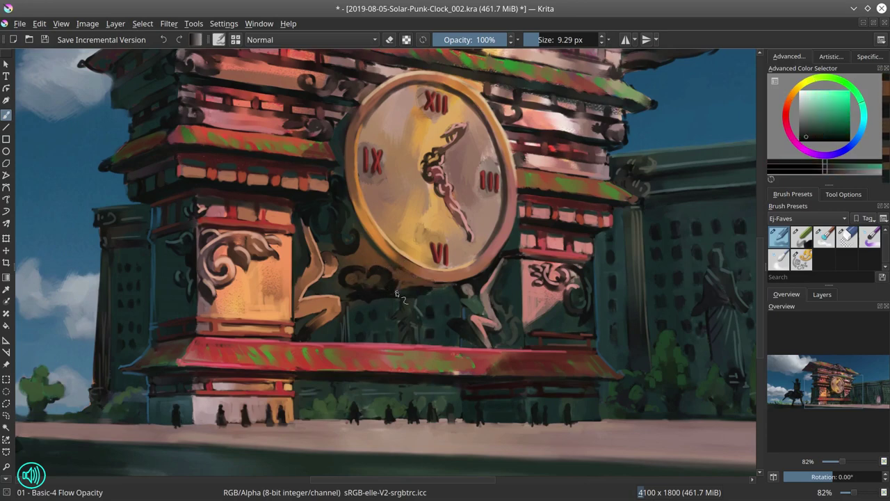
{"action": "left_click", "coordinate": [374, 260], "text": "ctrl"}
{"action": "left_click", "coordinate": [374, 260], "text": "ctrl"}
{"action": "left_click", "coordinate": [365, 297], "text": "ctrl"}
{"action": "left_click_drag", "start_coordinate": [365, 296], "coordinate": [347, 297]}
{"action": "left_click", "coordinate": [351, 295], "text": "ctrl"}
- Add muted green highlights to the scroll behind the right figure and brown ones to the scroll left of the clock
{"action": "left_click", "coordinate": [518, 331], "text": "ctrl"}
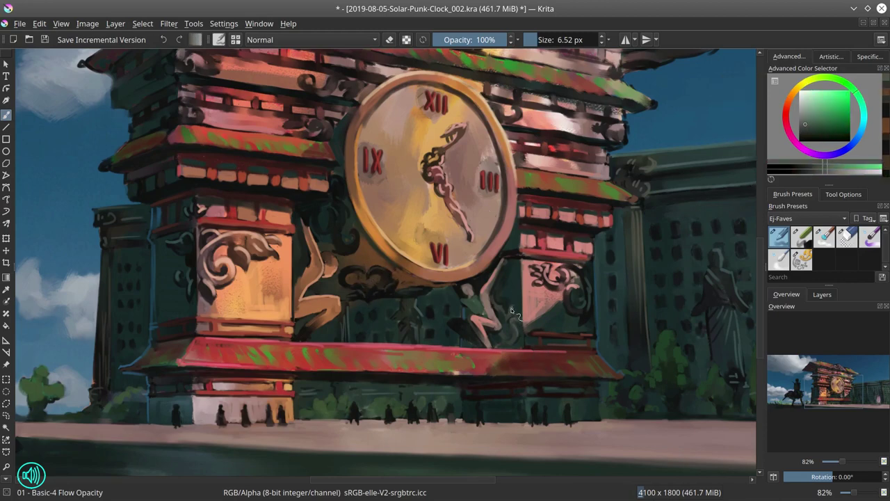
{"action": "left_click", "coordinate": [346, 245], "text": "ctrl"}
{"action": "left_click_drag", "start_coordinate": [345, 246], "coordinate": [339, 234]}
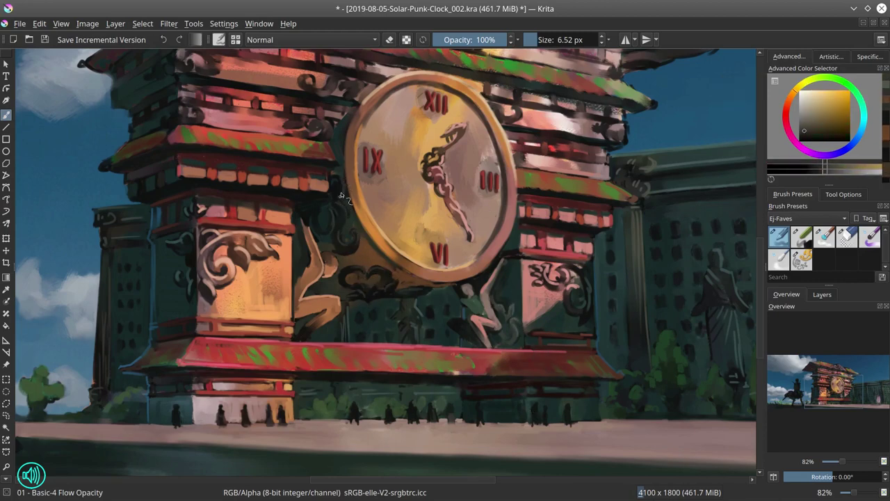
- Touch up the shaded eave blocks beside the clock's left edge with sampled dark reds and save the painting
{"action": "left_click", "coordinate": [334, 189], "text": "ctrl"}
{"action": "left_click_drag", "start_coordinate": [330, 189], "coordinate": [306, 187]}
{"action": "left_click", "coordinate": [308, 183], "text": "ctrl"}
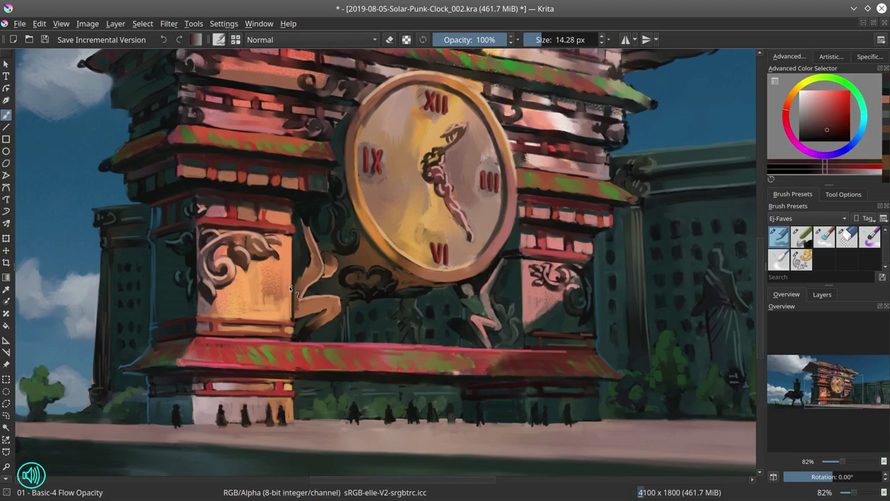
{"action": "left_click", "coordinate": [45, 40]}
- Clean the lower left roof corner's outline with sky blue and repaint its tiles and eave in sampled browns and reds
{"action": "left_click_drag", "start_coordinate": [673, 163], "coordinate": [653, 273]}
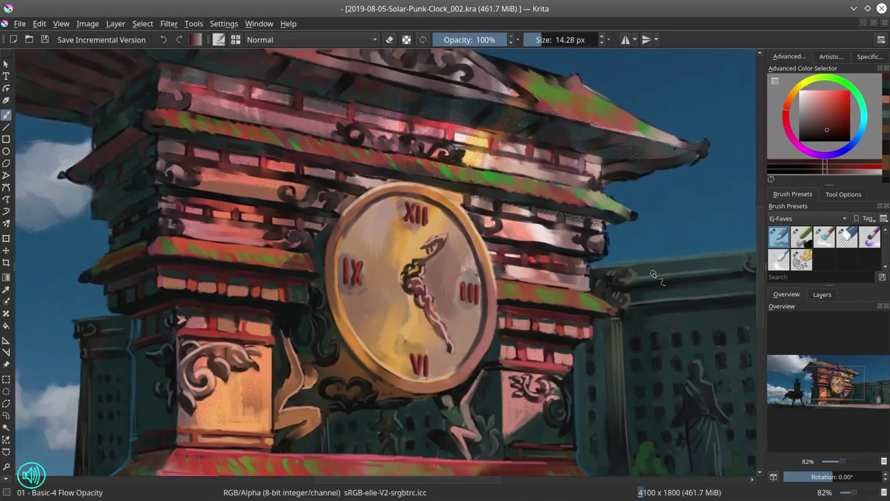
{"action": "left_click", "coordinate": [102, 248], "text": "ctrl"}
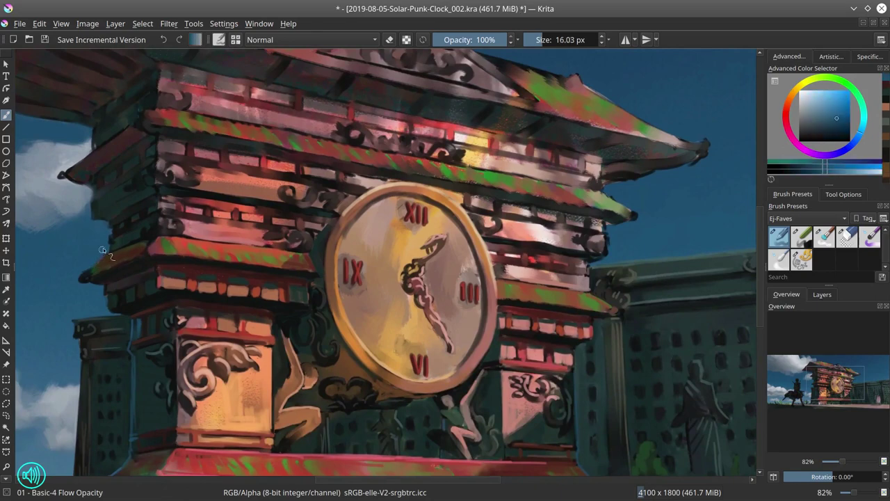
{"action": "left_click_drag", "start_coordinate": [87, 283], "coordinate": [93, 276]}
{"action": "left_click", "coordinate": [111, 267], "text": "ctrl"}
{"action": "left_click", "coordinate": [133, 257], "text": "ctrl"}
{"action": "left_click", "coordinate": [155, 256], "text": "ctrl"}
{"action": "mouse_move", "coordinate": [137, 253]}
{"action": "left_mouse_down"}
{"action": "mouse_move", "coordinate": [167, 243]}
{"action": "mouse_move", "coordinate": [240, 247]}
{"action": "left_mouse_up"}
{"action": "left_click", "coordinate": [154, 249], "text": "ctrl"}
{"action": "left_click", "coordinate": [205, 243], "text": "ctrl"}
{"action": "left_click", "coordinate": [120, 294], "text": "ctrl"}
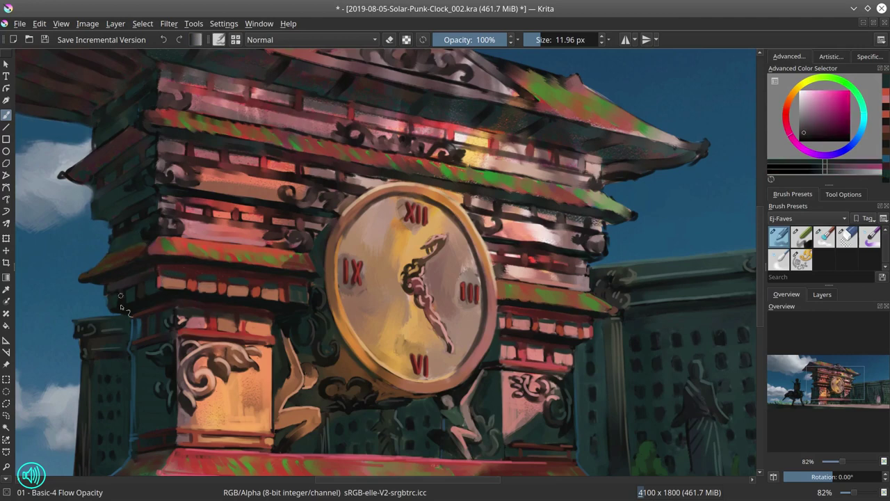
{"action": "left_click", "coordinate": [201, 299], "text": "ctrl"}
- Refine the tower's shaded left side below the middle roof with sampled dark reds and teals
{"action": "left_click_drag", "start_coordinate": [134, 162], "coordinate": [139, 162]}
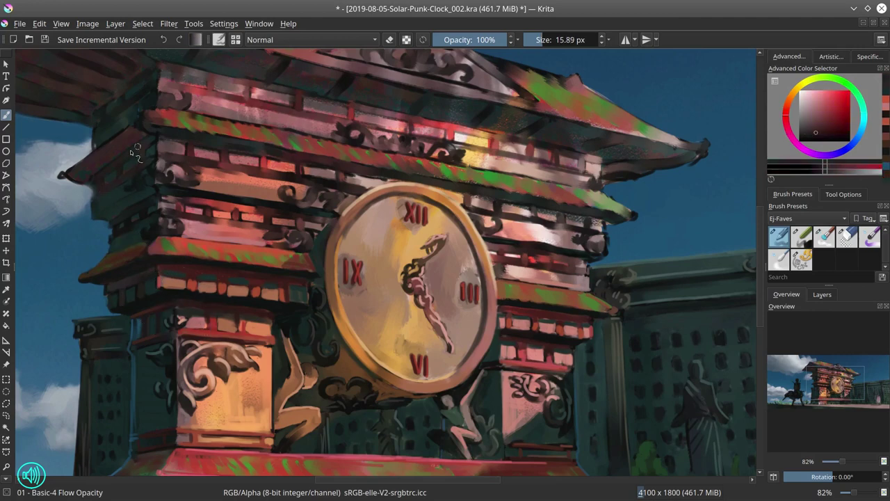
{"action": "left_click", "coordinate": [151, 195], "text": "ctrl"}
{"action": "left_click", "coordinate": [100, 224], "text": "ctrl"}
{"action": "left_click_drag", "start_coordinate": [103, 230], "coordinate": [101, 243]}
{"action": "left_click", "coordinate": [104, 194], "text": "ctrl"}
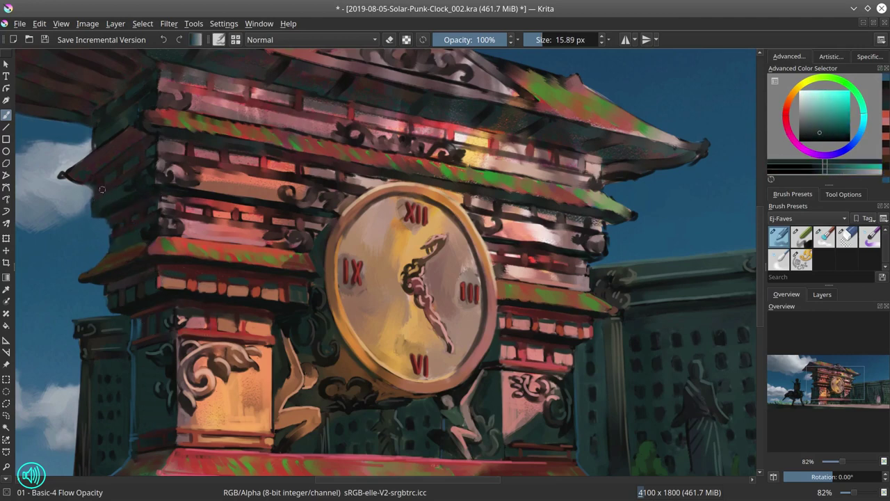
{"action": "key", "text": "bracketleft"}
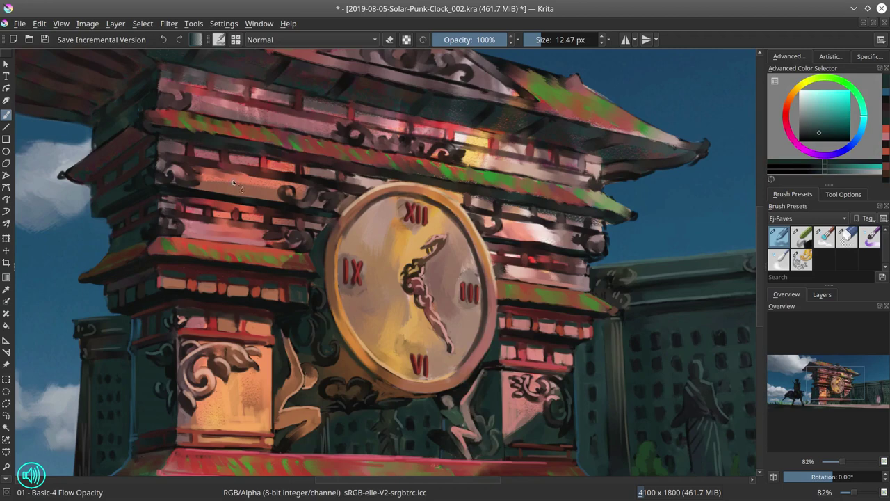
- Repaint the railings and beams of the wall tier above the lower left roof in sampled reds
{"action": "left_click", "coordinate": [235, 185], "text": "ctrl"}
{"action": "key", "text": "bracketright"}
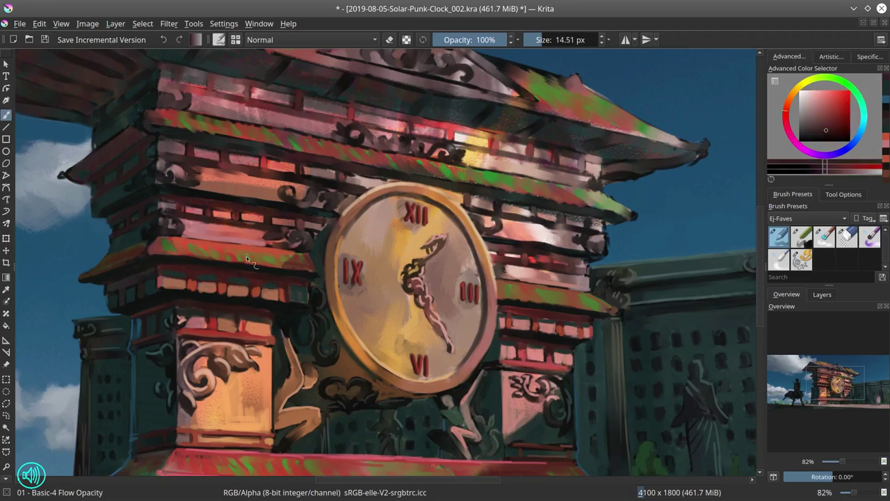
{"action": "left_click", "coordinate": [214, 336], "text": "ctrl"}
{"action": "left_click_drag", "start_coordinate": [162, 210], "coordinate": [273, 228]}
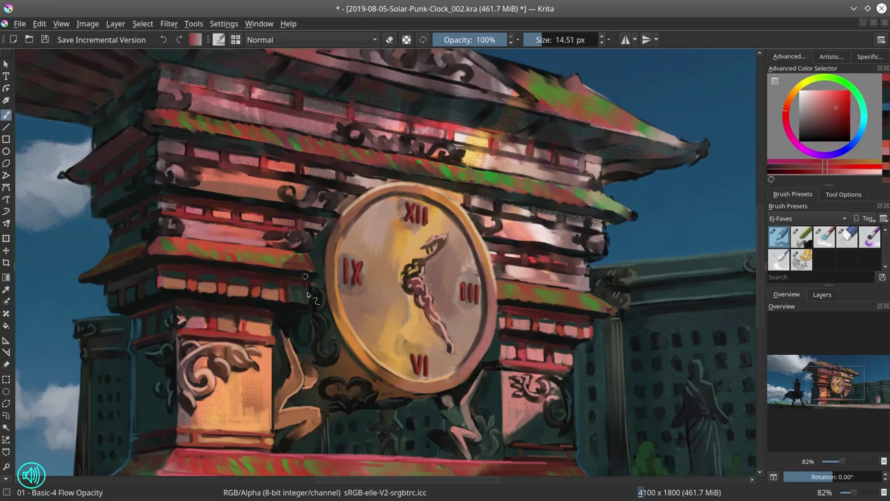
{"action": "left_click", "coordinate": [331, 381], "text": "ctrl"}
{"action": "left_click_drag", "start_coordinate": [182, 201], "coordinate": [242, 211]}
- Paint the shadow between the left wall and the clock's upper rim in sampled darks, and save the painting
{"action": "left_click", "coordinate": [337, 219], "text": "ctrl"}
{"action": "left_click_drag", "start_coordinate": [310, 228], "coordinate": [367, 191]}
{"action": "left_click", "coordinate": [324, 224], "text": "ctrl"}
{"action": "left_click", "coordinate": [326, 225], "text": "ctrl"}
{"action": "left_click", "coordinate": [330, 227], "text": "ctrl"}
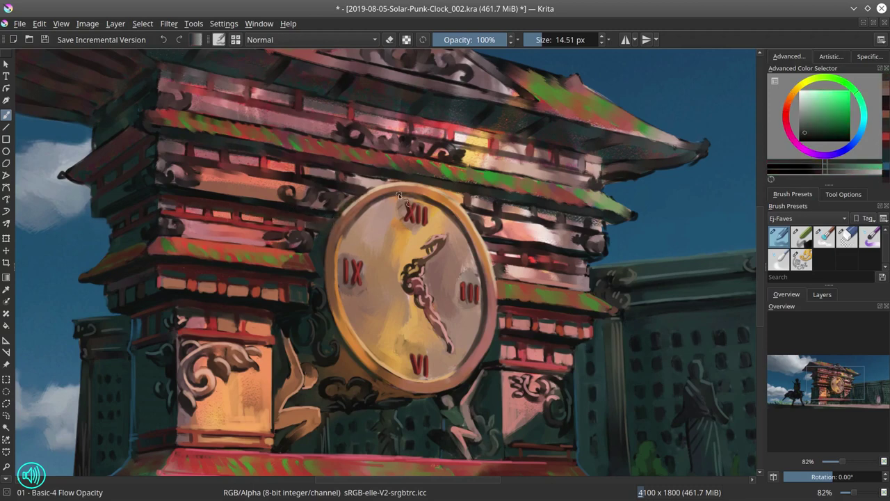
{"action": "key", "text": "ctrl+s"}
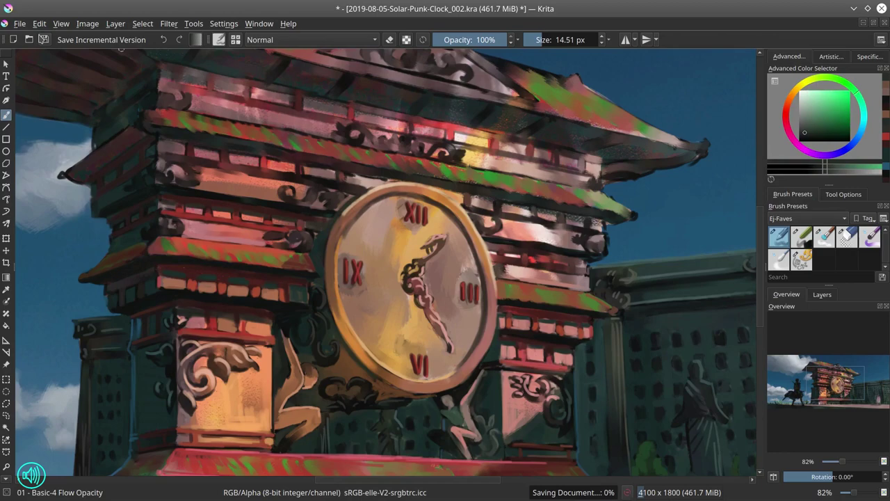
- Add orange highlights and dark accents to the small scroll ornaments on the wall band beside the clock
{"action": "scroll", "coordinate": [445, 305], "scroll_direction": "down", "scroll_amount": 4}
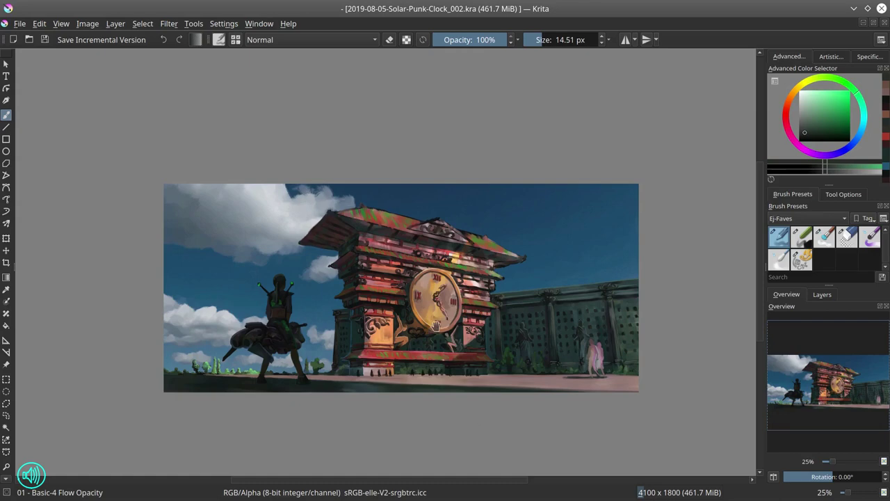
{"action": "left_click_drag", "start_coordinate": [436, 326], "coordinate": [436, 278]}
{"action": "left_click", "coordinate": [220, 264], "text": "ctrl"}
{"action": "mouse_move", "coordinate": [220, 263]}
{"action": "left_mouse_down"}
{"action": "mouse_move", "coordinate": [215, 250]}
{"action": "mouse_move", "coordinate": [287, 253]}
{"action": "mouse_move", "coordinate": [331, 242]}
{"action": "mouse_move", "coordinate": [337, 258]}
{"action": "mouse_move", "coordinate": [202, 240]}
{"action": "mouse_move", "coordinate": [198, 250]}
{"action": "mouse_move", "coordinate": [184, 249]}
{"action": "mouse_move", "coordinate": [183, 241]}
{"action": "left_mouse_up"}
{"action": "left_click", "coordinate": [218, 240], "text": "ctrl"}
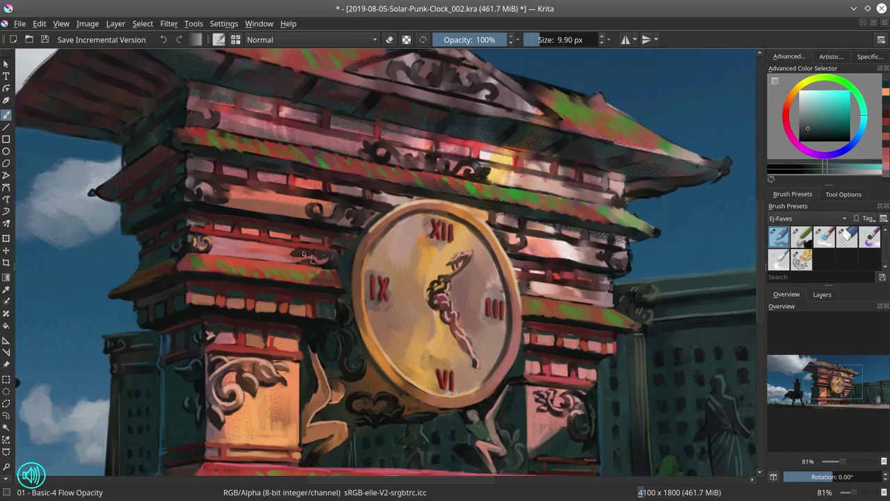
{"action": "left_click_drag", "start_coordinate": [304, 255], "coordinate": [315, 252]}
{"action": "left_click_drag", "start_coordinate": [532, 273], "coordinate": [541, 294]}
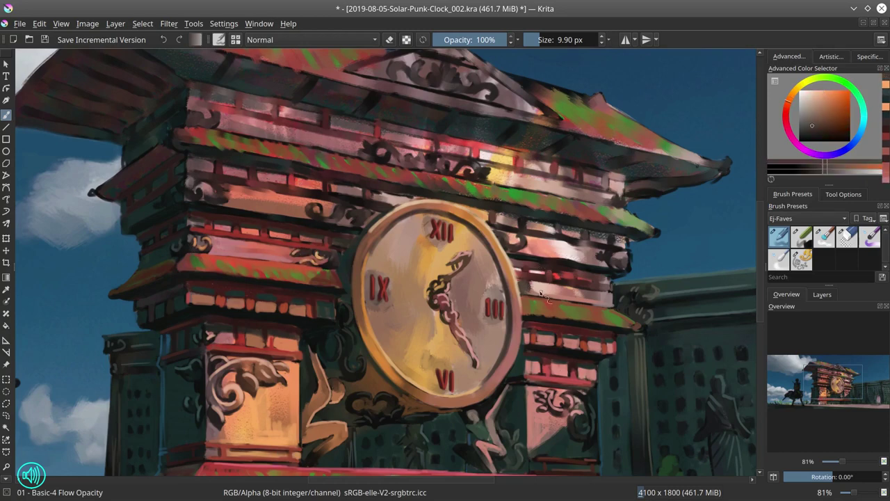
- Repaint the lower roof right of the clock with sampled red-orange tones
{"action": "mouse_move", "coordinate": [545, 263]}
{"action": "left_mouse_down"}
{"action": "mouse_move", "coordinate": [285, 412]}
{"action": "mouse_move", "coordinate": [569, 306]}
{"action": "mouse_move", "coordinate": [548, 294]}
{"action": "mouse_move", "coordinate": [611, 306]}
{"action": "mouse_move", "coordinate": [586, 312]}
{"action": "mouse_move", "coordinate": [628, 310]}
{"action": "mouse_move", "coordinate": [575, 298]}
{"action": "left_mouse_up"}
{"action": "left_click", "coordinate": [610, 302], "text": "ctrl"}
{"action": "left_click", "coordinate": [591, 310], "text": "ctrl"}
{"action": "left_click", "coordinate": [653, 365], "text": "ctrl"}
{"action": "left_click", "coordinate": [612, 314], "text": "ctrl"}
{"action": "left_click", "coordinate": [588, 309], "text": "ctrl"}
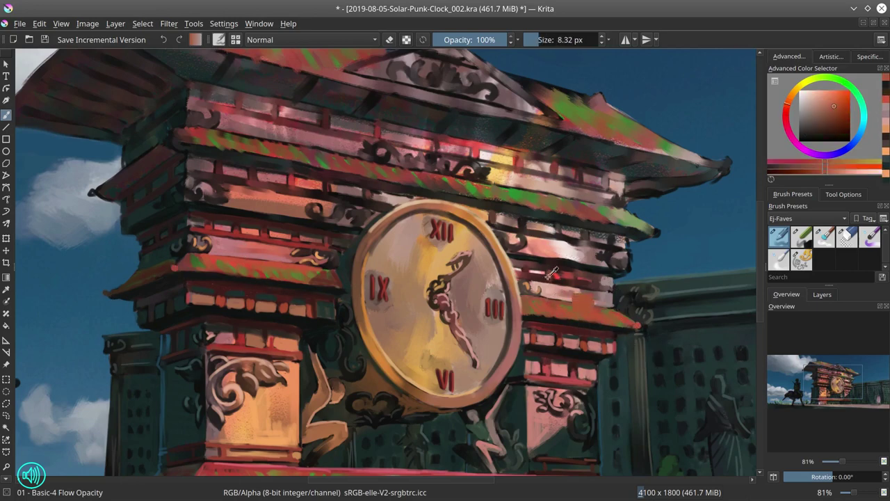
- Redefine the railing and wall band above the lower right roof with sampled pinks, reds and dark teal
{"action": "left_click", "coordinate": [548, 288], "text": "ctrl"}
{"action": "left_click_drag", "start_coordinate": [526, 284], "coordinate": [609, 281]}
{"action": "left_click", "coordinate": [544, 274], "text": "ctrl"}
{"action": "left_click", "coordinate": [579, 295], "text": "ctrl"}
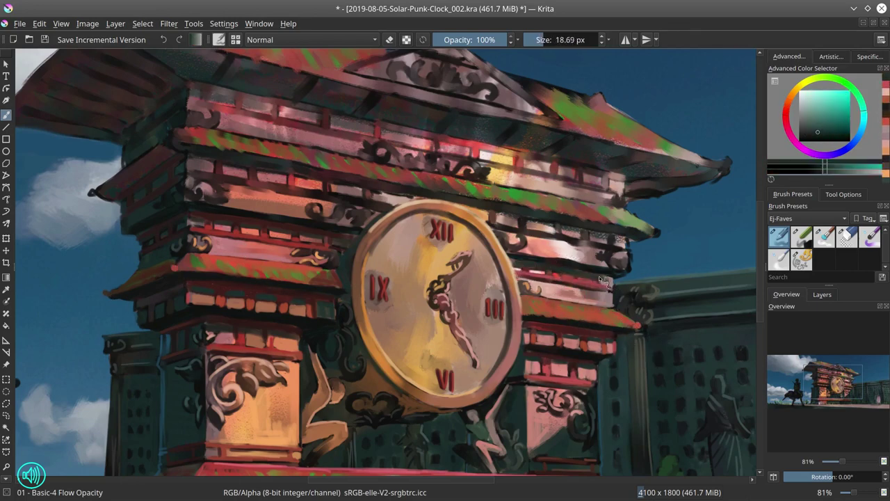
- Fill the wall bands right of the clock with salmon pink using a larger brush, and save the painting
{"action": "left_click", "coordinate": [591, 313], "text": "ctrl"}
{"action": "key", "text": "bracketright"}
{"action": "mouse_move", "coordinate": [518, 270]}
{"action": "left_mouse_down"}
{"action": "mouse_move", "coordinate": [592, 293]}
{"action": "mouse_move", "coordinate": [525, 264]}
{"action": "mouse_move", "coordinate": [571, 272]}
{"action": "mouse_move", "coordinate": [564, 283]}
{"action": "mouse_move", "coordinate": [565, 252]}
{"action": "mouse_move", "coordinate": [604, 260]}
{"action": "left_mouse_up"}
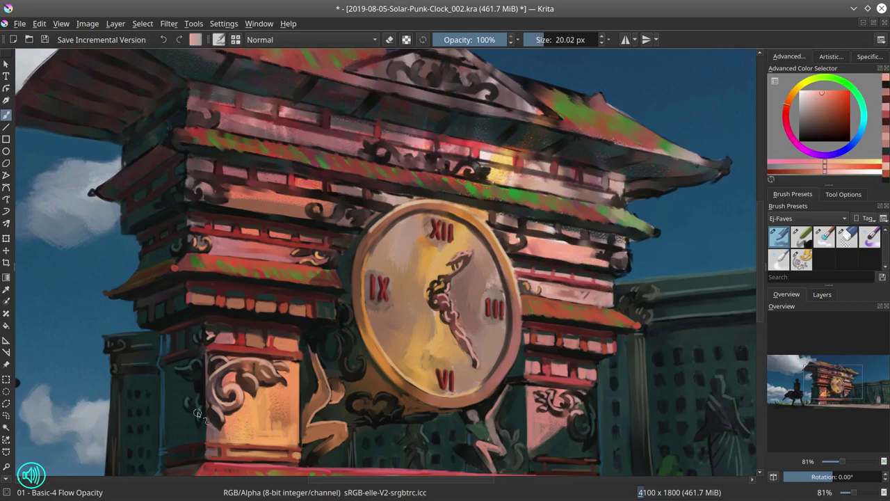
{"action": "key", "text": "ctrl+s"}
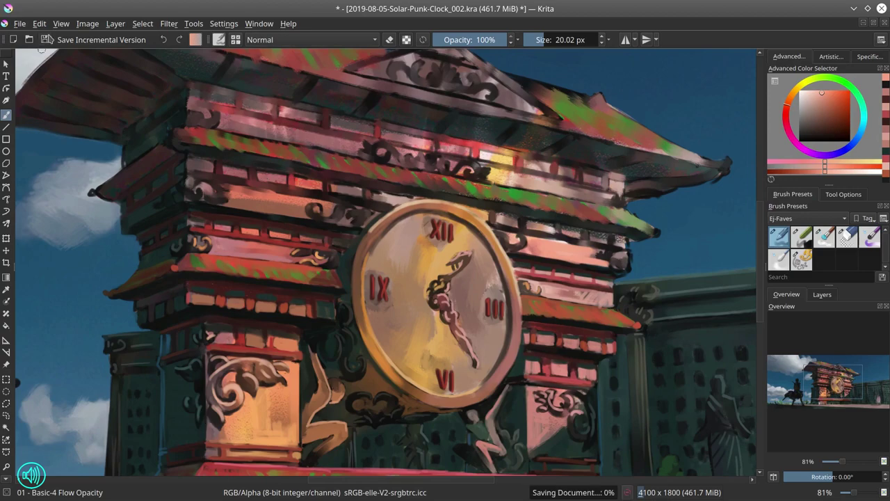
- Brighten the wall bands left of the clock with strokes of sampled light orange using a brush of about 34 px
{"action": "key", "text": "minus"}
{"action": "key", "text": "minus"}
{"action": "key", "text": "minus"}
{"action": "key", "text": "minus"}
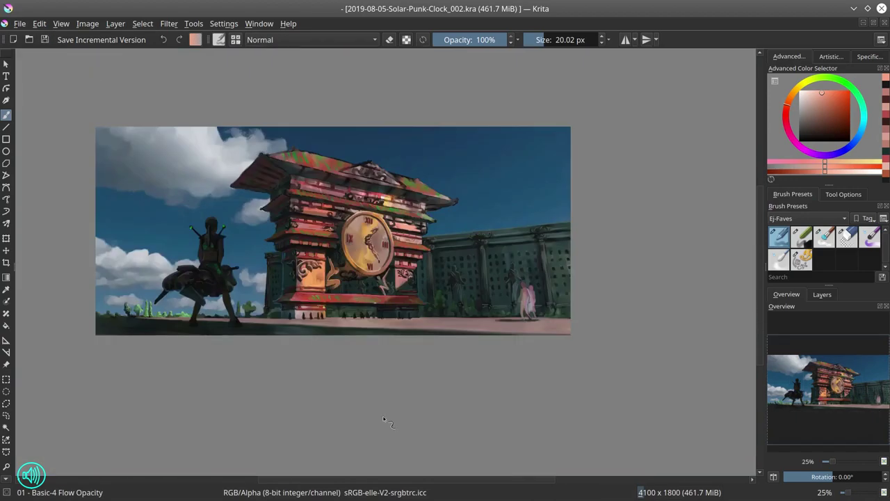
{"action": "mouse_move", "coordinate": [322, 284]}
{"action": "left_mouse_down"}
{"action": "mouse_move", "coordinate": [322, 216]}
{"action": "mouse_move", "coordinate": [302, 222]}
{"action": "mouse_move", "coordinate": [308, 201]}
{"action": "left_mouse_up"}
{"action": "left_click", "coordinate": [304, 258], "text": "ctrl"}
{"action": "left_click", "coordinate": [326, 201]}
{"action": "left_click_drag", "start_coordinate": [293, 161], "coordinate": [297, 161]}
{"action": "left_click_drag", "start_coordinate": [278, 161], "coordinate": [320, 164]}
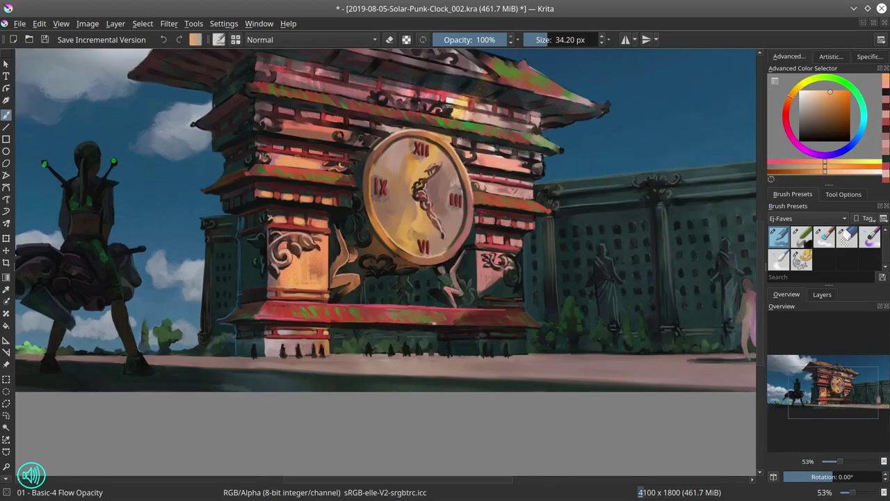
{"action": "mouse_move", "coordinate": [263, 144]}
{"action": "left_mouse_down"}
{"action": "mouse_move", "coordinate": [250, 191]}
{"action": "mouse_move", "coordinate": [283, 176]}
{"action": "left_mouse_up"}
{"action": "left_click_drag", "start_coordinate": [282, 176], "coordinate": [322, 179]}
- Touch up the wall bands on both sides of the clock with sampled salmon pink
{"action": "left_click", "coordinate": [483, 201], "text": "ctrl"}
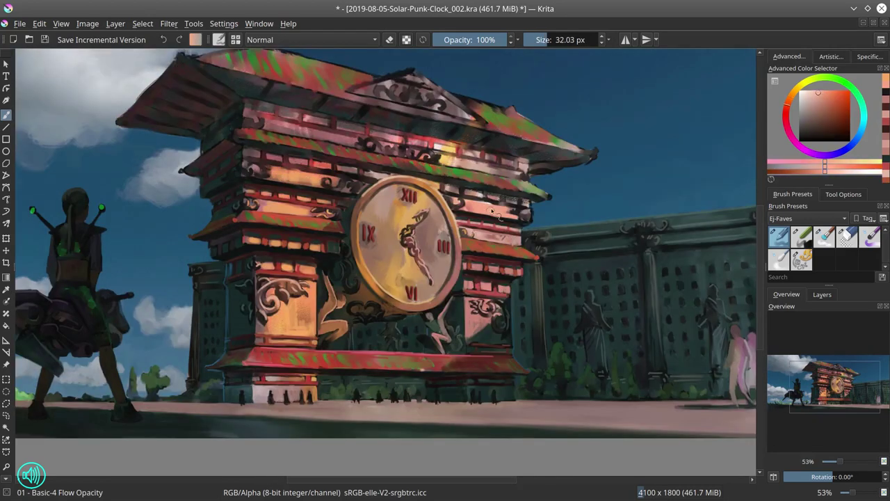
{"action": "mouse_move", "coordinate": [489, 210]}
{"action": "left_mouse_down"}
{"action": "mouse_move", "coordinate": [470, 209]}
{"action": "mouse_move", "coordinate": [513, 198]}
{"action": "left_mouse_up"}
{"action": "left_click_drag", "start_coordinate": [473, 233], "coordinate": [473, 248]}
{"action": "left_click_drag", "start_coordinate": [309, 174], "coordinate": [340, 183]}
{"action": "left_click_drag", "start_coordinate": [324, 171], "coordinate": [347, 193]}
{"action": "mouse_move", "coordinate": [302, 201]}
{"action": "left_mouse_down"}
{"action": "mouse_move", "coordinate": [335, 214]}
{"action": "mouse_move", "coordinate": [321, 216]}
{"action": "left_mouse_up"}
{"action": "left_click_drag", "start_coordinate": [317, 352], "coordinate": [390, 397]}
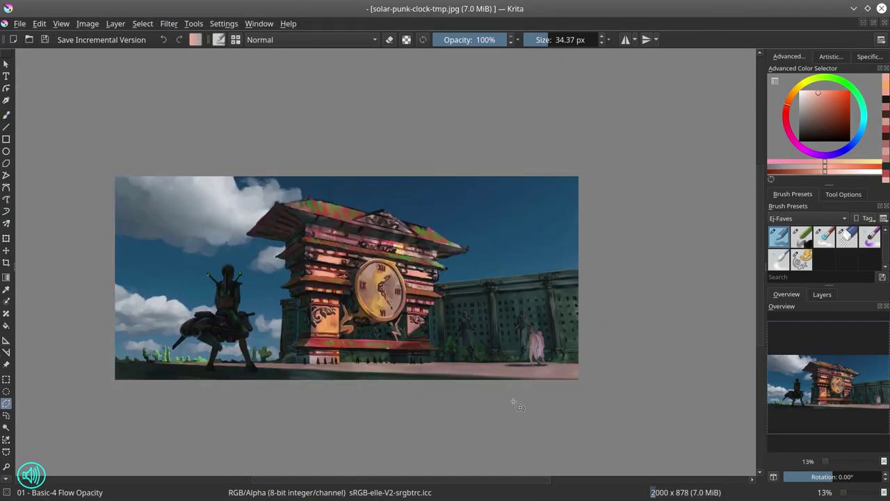
{"action": "scroll", "coordinate": [512, 403], "scroll_direction": "up", "scroll_amount": 3}
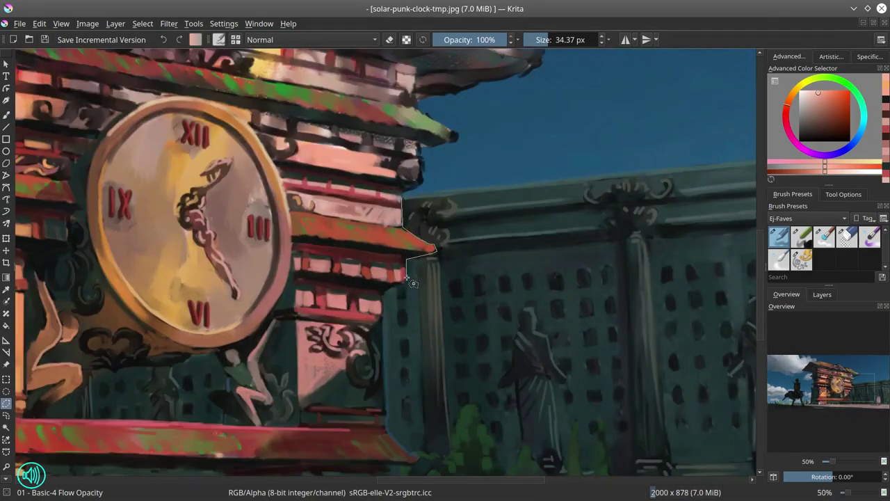
{"action": "mouse_move", "coordinate": [408, 278]}
{"action": "left_mouse_down"}
{"action": "mouse_move", "coordinate": [391, 292]}
{"action": "mouse_move", "coordinate": [388, 426]}
{"action": "left_mouse_up"}
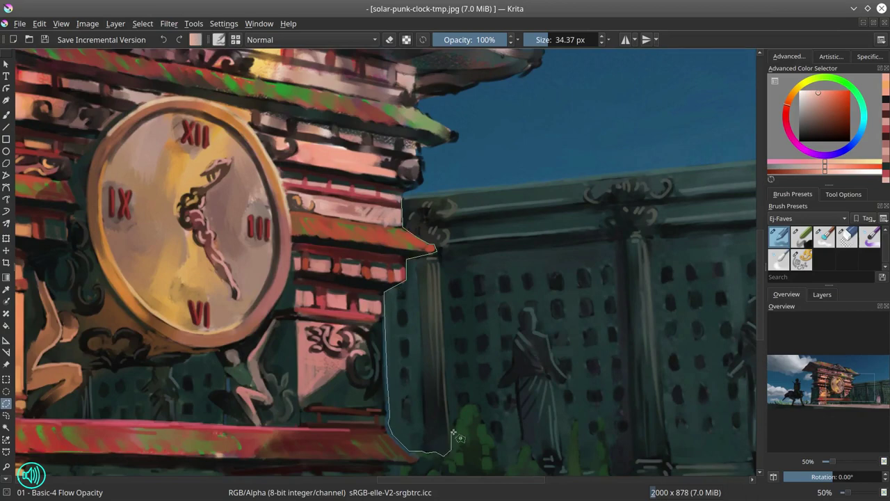
{"action": "left_click_drag", "start_coordinate": [481, 417], "coordinate": [448, 315]}
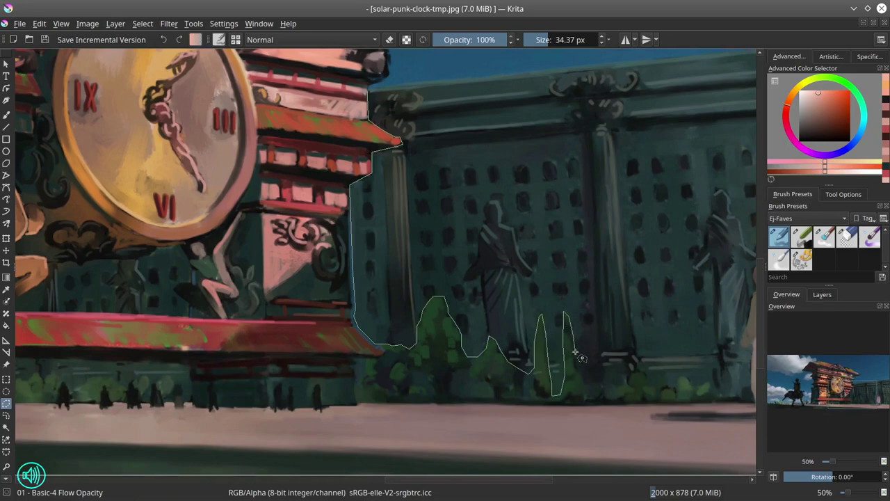
{"action": "mouse_move", "coordinate": [628, 379]}
{"action": "left_mouse_down"}
{"action": "mouse_move", "coordinate": [635, 144]}
{"action": "mouse_move", "coordinate": [613, 63]}
{"action": "mouse_move", "coordinate": [370, 89]}
{"action": "left_mouse_up"}
{"action": "mouse_move", "coordinate": [469, 351]}
{"action": "left_mouse_down"}
{"action": "mouse_move", "coordinate": [452, 378]}
{"action": "mouse_move", "coordinate": [458, 396]}
{"action": "mouse_move", "coordinate": [487, 381]}
{"action": "mouse_move", "coordinate": [479, 350]}
{"action": "mouse_move", "coordinate": [422, 389]}
{"action": "mouse_move", "coordinate": [421, 374]}
{"action": "mouse_move", "coordinate": [366, 361]}
{"action": "left_mouse_up"}
{"action": "left_click_drag", "start_coordinate": [585, 389], "coordinate": [486, 398]}
{"action": "left_click_drag", "start_coordinate": [422, 378], "coordinate": [432, 399]}
{"action": "left_click_drag", "start_coordinate": [542, 388], "coordinate": [443, 390]}
{"action": "mouse_move", "coordinate": [424, 383]}
{"action": "left_mouse_down"}
{"action": "mouse_move", "coordinate": [452, 396]}
{"action": "mouse_move", "coordinate": [546, 403]}
{"action": "mouse_move", "coordinate": [542, 351]}
{"action": "mouse_move", "coordinate": [567, 270]}
{"action": "mouse_move", "coordinate": [552, 58]}
{"action": "mouse_move", "coordinate": [412, 74]}
{"action": "mouse_move", "coordinate": [405, 97]}
{"action": "left_mouse_up"}
{"action": "mouse_move", "coordinate": [616, 337]}
{"action": "left_mouse_down"}
{"action": "mouse_move", "coordinate": [354, 313]}
{"action": "mouse_move", "coordinate": [377, 346]}
{"action": "left_mouse_up"}
{"action": "mouse_move", "coordinate": [311, 248]}
{"action": "left_mouse_down"}
{"action": "mouse_move", "coordinate": [333, 298]}
{"action": "mouse_move", "coordinate": [354, 299]}
{"action": "mouse_move", "coordinate": [374, 410]}
{"action": "mouse_move", "coordinate": [434, 398]}
{"action": "mouse_move", "coordinate": [480, 403]}
{"action": "mouse_move", "coordinate": [529, 313]}
{"action": "mouse_move", "coordinate": [533, 264]}
{"action": "mouse_move", "coordinate": [361, 205]}
{"action": "mouse_move", "coordinate": [307, 233]}
{"action": "left_mouse_up"}
{"action": "left_click_drag", "start_coordinate": [173, 389], "coordinate": [660, 202]}
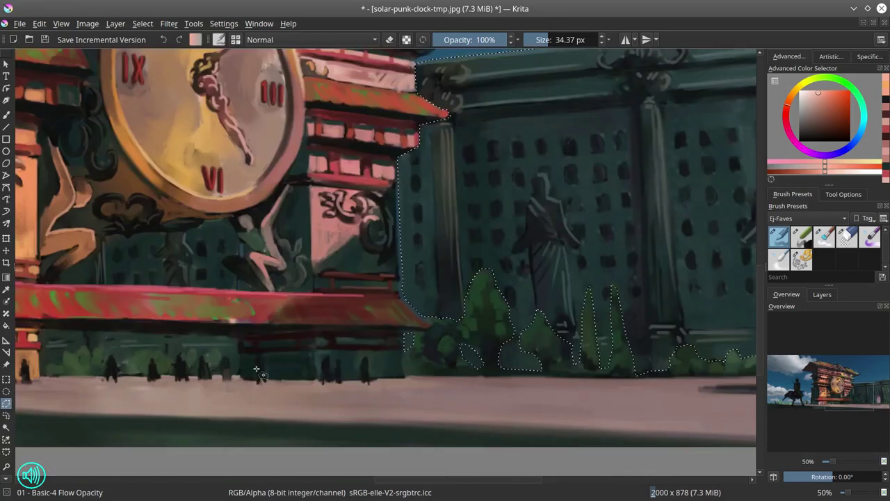
{"action": "left_click_drag", "start_coordinate": [260, 374], "coordinate": [377, 382]}
{"action": "mouse_move", "coordinate": [160, 334]}
{"action": "left_mouse_down"}
{"action": "mouse_move", "coordinate": [213, 351]}
{"action": "mouse_move", "coordinate": [240, 364]}
{"action": "mouse_move", "coordinate": [355, 350]}
{"action": "mouse_move", "coordinate": [161, 333]}
{"action": "left_mouse_up"}
{"action": "left_click_drag", "start_coordinate": [221, 245], "coordinate": [209, 269]}
{"action": "mouse_move", "coordinate": [205, 275]}
{"action": "left_mouse_down"}
{"action": "mouse_move", "coordinate": [182, 294]}
{"action": "mouse_move", "coordinate": [182, 311]}
{"action": "mouse_move", "coordinate": [345, 306]}
{"action": "mouse_move", "coordinate": [337, 250]}
{"action": "mouse_move", "coordinate": [205, 268]}
{"action": "mouse_move", "coordinate": [434, 271]}
{"action": "left_mouse_up"}
{"action": "mouse_move", "coordinate": [177, 162]}
{"action": "left_mouse_down"}
{"action": "mouse_move", "coordinate": [195, 182]}
{"action": "mouse_move", "coordinate": [185, 187]}
{"action": "mouse_move", "coordinate": [167, 327]}
{"action": "mouse_move", "coordinate": [177, 358]}
{"action": "mouse_move", "coordinate": [170, 397]}
{"action": "mouse_move", "coordinate": [239, 363]}
{"action": "mouse_move", "coordinate": [206, 352]}
{"action": "mouse_move", "coordinate": [236, 334]}
{"action": "mouse_move", "coordinate": [227, 158]}
{"action": "left_mouse_up"}
{"action": "scroll", "coordinate": [445, 279], "scroll_direction": "down", "scroll_amount": 3}
{"action": "left_click_drag", "start_coordinate": [505, 278], "coordinate": [437, 336]}
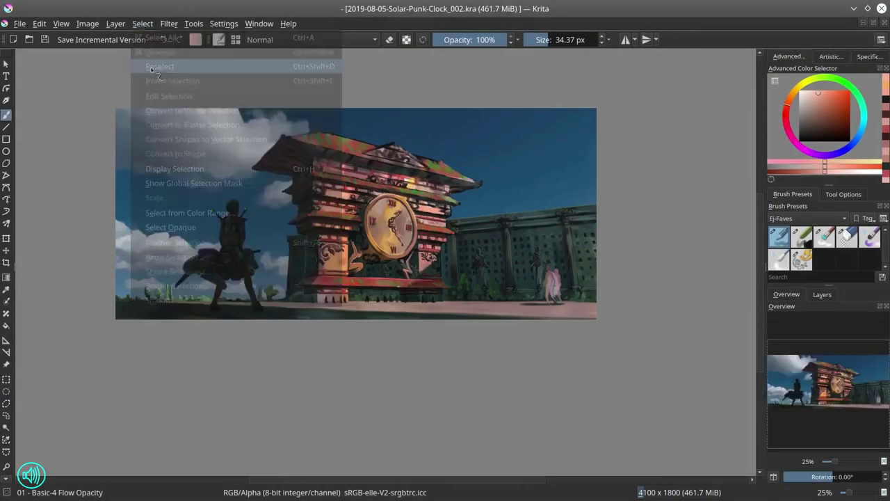
- Return to the 2019-08-05-Solar-Punk-Clock_002.kra document and save the painting
{"action": "left_click", "coordinate": [786, 296]}
{"action": "left_click", "coordinate": [20, 24]}
{"action": "left_click", "coordinate": [42, 87]}
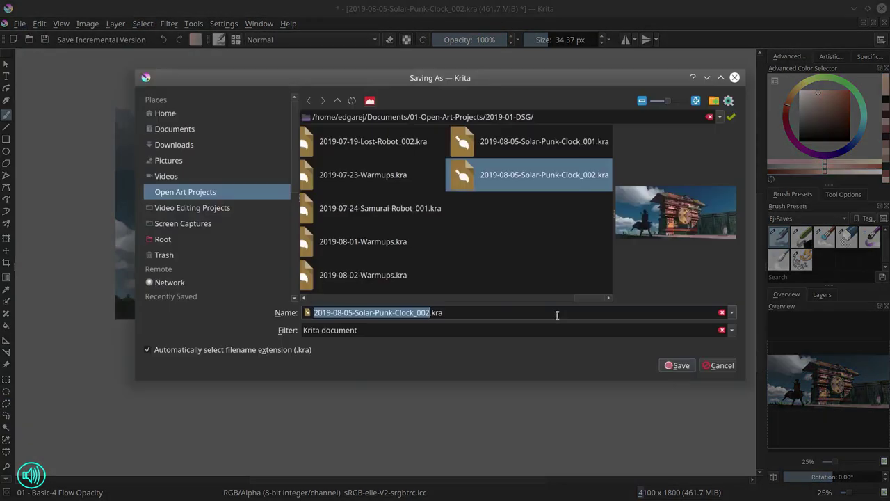
{"action": "left_click", "coordinate": [721, 365]}
{"action": "left_click", "coordinate": [97, 40]}
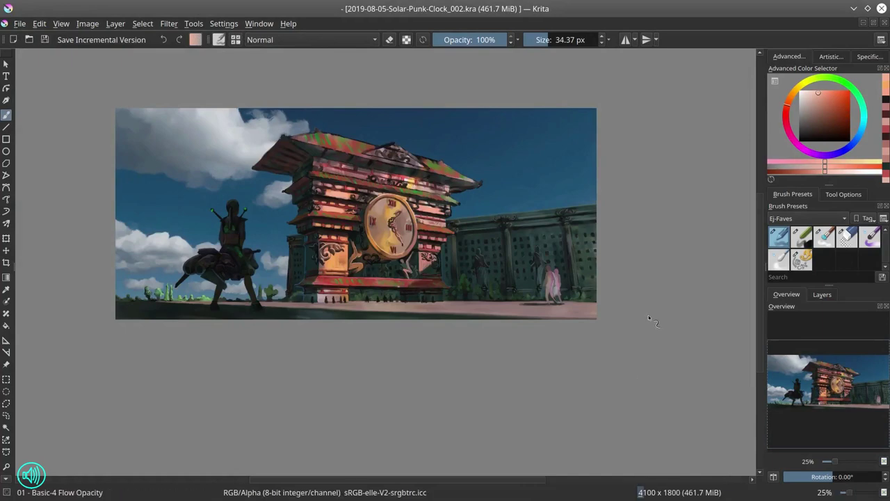
- Select the background wall right of the tower up to the second column, outlining around the roof edge and leaving out the bushes
{"action": "scroll", "coordinate": [514, 266], "scroll_direction": "up", "scroll_amount": 3}
{"action": "left_click_drag", "start_coordinate": [419, 199], "coordinate": [454, 226]}
{"action": "left_click", "coordinate": [6, 404]}
{"action": "scroll", "coordinate": [410, 369], "scroll_direction": "up", "scroll_amount": 1}
{"action": "left_click_drag", "start_coordinate": [352, 83], "coordinate": [360, 117]}
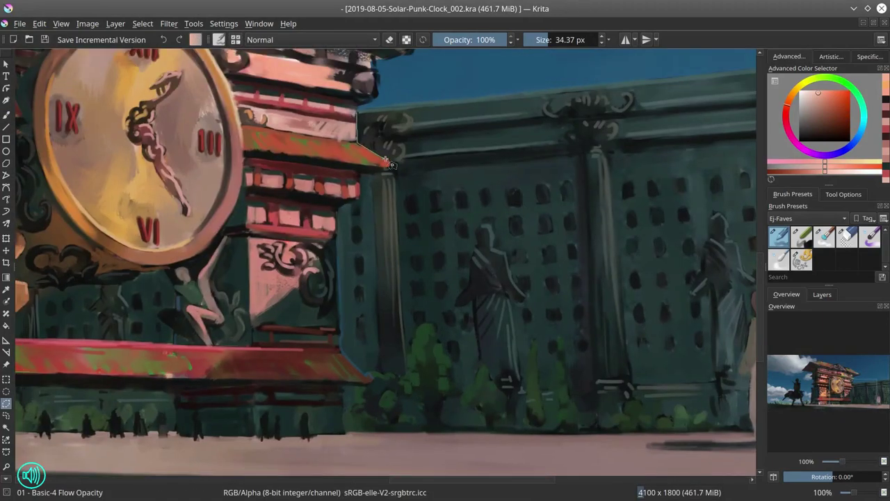
{"action": "left_click", "coordinate": [388, 166]}
{"action": "left_click", "coordinate": [361, 175]}
{"action": "left_click", "coordinate": [361, 198]}
{"action": "left_click", "coordinate": [339, 209]}
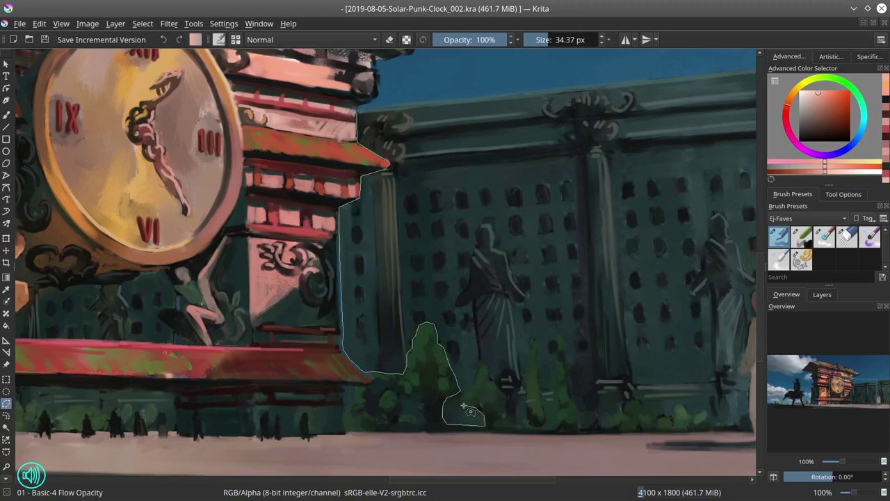
{"action": "mouse_move", "coordinate": [511, 426]}
{"action": "left_mouse_down"}
{"action": "mouse_move", "coordinate": [535, 345]}
{"action": "mouse_move", "coordinate": [545, 424]}
{"action": "left_mouse_up"}
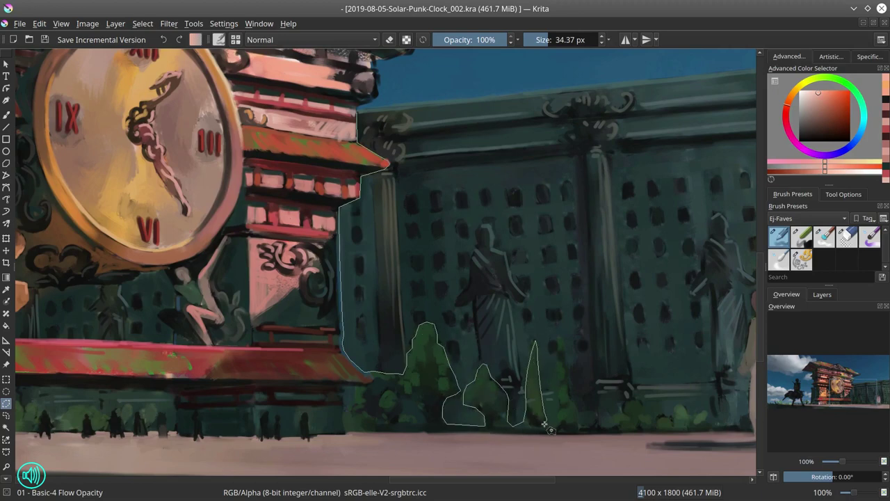
{"action": "mouse_move", "coordinate": [567, 366]}
{"action": "left_mouse_down"}
{"action": "mouse_move", "coordinate": [614, 430]}
{"action": "mouse_move", "coordinate": [619, 139]}
{"action": "mouse_move", "coordinate": [487, 95]}
{"action": "mouse_move", "coordinate": [376, 127]}
{"action": "left_mouse_up"}
{"action": "left_click_drag", "start_coordinate": [401, 403], "coordinate": [424, 422]}
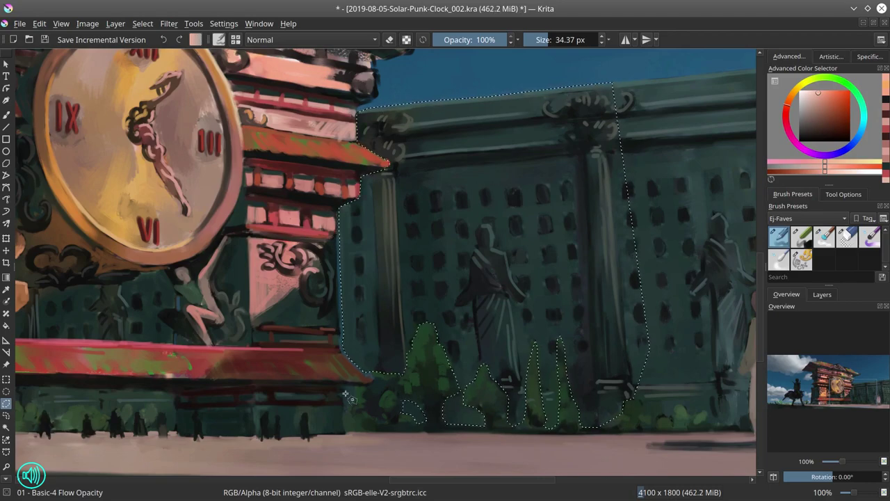
{"action": "left_click_drag", "start_coordinate": [346, 387], "coordinate": [348, 405]}
- Extend the selection over the rest of the background wall to the canvas edge, leaving out the bushes and the walking figures
{"action": "left_click_drag", "start_coordinate": [578, 441], "coordinate": [447, 450]}
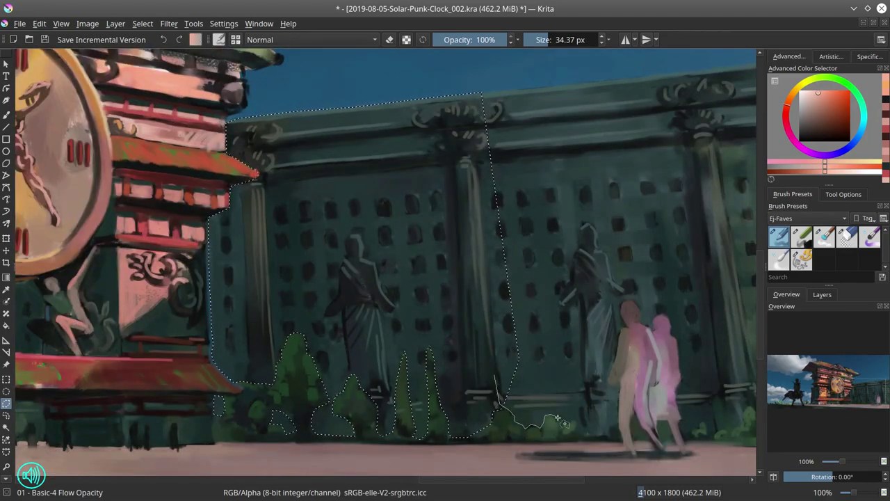
{"action": "mouse_move", "coordinate": [494, 376]}
{"action": "left_mouse_down"}
{"action": "mouse_move", "coordinate": [504, 417]}
{"action": "mouse_move", "coordinate": [618, 388]}
{"action": "mouse_move", "coordinate": [629, 306]}
{"action": "mouse_move", "coordinate": [624, 78]}
{"action": "mouse_move", "coordinate": [480, 96]}
{"action": "mouse_move", "coordinate": [459, 337]}
{"action": "left_mouse_up"}
{"action": "left_click_drag", "start_coordinate": [675, 325], "coordinate": [420, 329]}
{"action": "mouse_move", "coordinate": [371, 262]}
{"action": "left_mouse_down"}
{"action": "mouse_move", "coordinate": [382, 317]}
{"action": "mouse_move", "coordinate": [421, 344]}
{"action": "left_mouse_up"}
{"action": "mouse_move", "coordinate": [422, 417]}
{"action": "left_mouse_down"}
{"action": "mouse_move", "coordinate": [438, 431]}
{"action": "mouse_move", "coordinate": [478, 421]}
{"action": "mouse_move", "coordinate": [541, 424]}
{"action": "mouse_move", "coordinate": [574, 65]}
{"action": "mouse_move", "coordinate": [406, 78]}
{"action": "mouse_move", "coordinate": [335, 263]}
{"action": "mouse_move", "coordinate": [737, 239]}
{"action": "left_mouse_up"}
- Add the background wall seen under the clock, below the lower roof and left of the tower to the selection
{"action": "left_click_drag", "start_coordinate": [298, 378], "coordinate": [261, 376]}
{"action": "mouse_move", "coordinate": [194, 357]}
{"action": "left_mouse_down"}
{"action": "mouse_move", "coordinate": [287, 358]}
{"action": "mouse_move", "coordinate": [395, 390]}
{"action": "mouse_move", "coordinate": [372, 376]}
{"action": "mouse_move", "coordinate": [251, 379]}
{"action": "mouse_move", "coordinate": [194, 394]}
{"action": "left_mouse_up"}
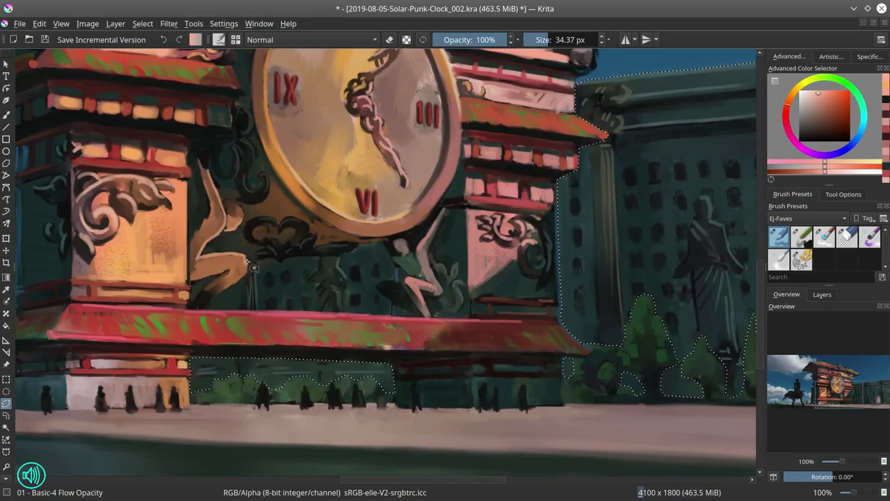
{"action": "mouse_move", "coordinate": [246, 263]}
{"action": "left_mouse_down"}
{"action": "mouse_move", "coordinate": [211, 306]}
{"action": "mouse_move", "coordinate": [348, 315]}
{"action": "mouse_move", "coordinate": [391, 306]}
{"action": "mouse_move", "coordinate": [379, 245]}
{"action": "mouse_move", "coordinate": [248, 263]}
{"action": "mouse_move", "coordinate": [494, 259]}
{"action": "left_mouse_up"}
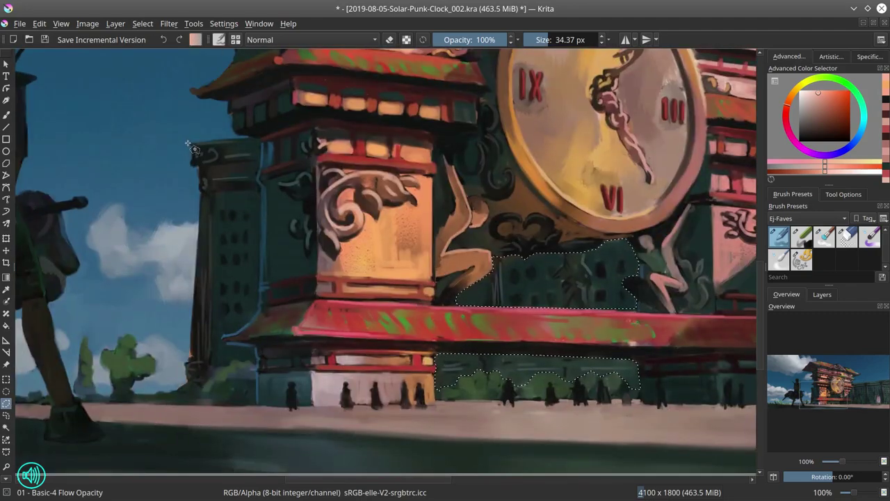
{"action": "mouse_move", "coordinate": [191, 144]}
{"action": "left_mouse_down"}
{"action": "mouse_move", "coordinate": [201, 186]}
{"action": "mouse_move", "coordinate": [192, 375]}
{"action": "mouse_move", "coordinate": [255, 359]}
{"action": "mouse_move", "coordinate": [224, 338]}
{"action": "mouse_move", "coordinate": [260, 292]}
{"action": "mouse_move", "coordinate": [261, 174]}
{"action": "mouse_move", "coordinate": [259, 141]}
{"action": "mouse_move", "coordinate": [192, 144]}
{"action": "left_mouse_up"}
{"action": "scroll", "coordinate": [481, 352], "scroll_direction": "down", "scroll_amount": 3}
{"action": "left_click_drag", "start_coordinate": [480, 352], "coordinate": [500, 352]}
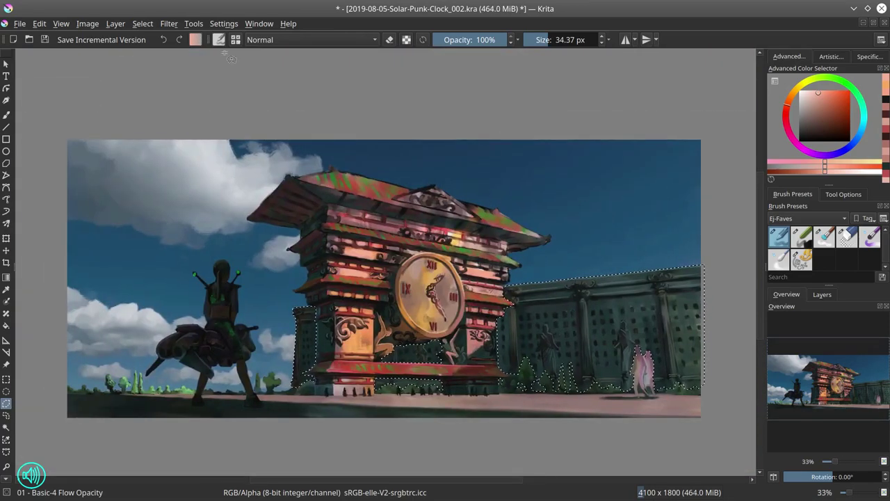
- Shift the hue of the selected background wall to 48 with an HSV/HSL Adjustment, and deselect
{"action": "left_click", "coordinate": [169, 23]}
{"action": "mouse_move", "coordinate": [188, 53]}
{"action": "left_click", "coordinate": [436, 157]}
{"action": "left_click_drag", "start_coordinate": [123, 247], "coordinate": [157, 249]}
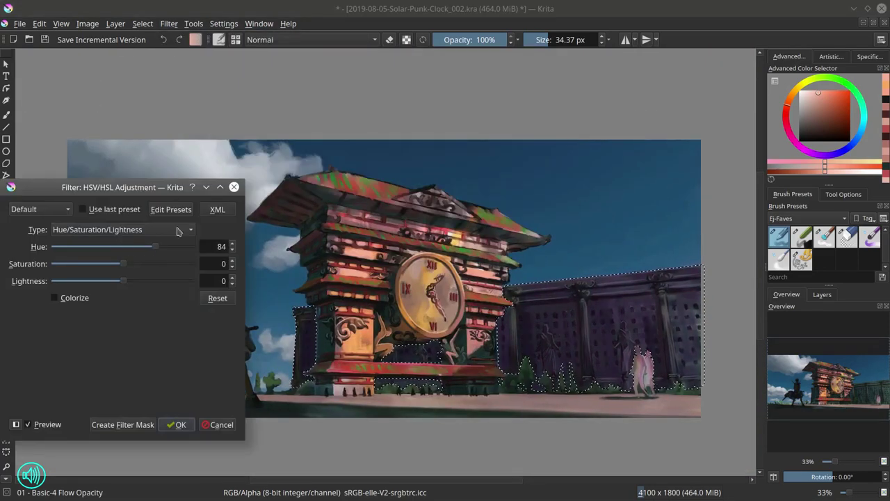
{"action": "left_click_drag", "start_coordinate": [185, 187], "coordinate": [203, 146]}
{"action": "left_click_drag", "start_coordinate": [174, 206], "coordinate": [204, 211]}
{"action": "left_click_drag", "start_coordinate": [187, 146], "coordinate": [201, 203]}
{"action": "left_click_drag", "start_coordinate": [153, 263], "coordinate": [116, 265]}
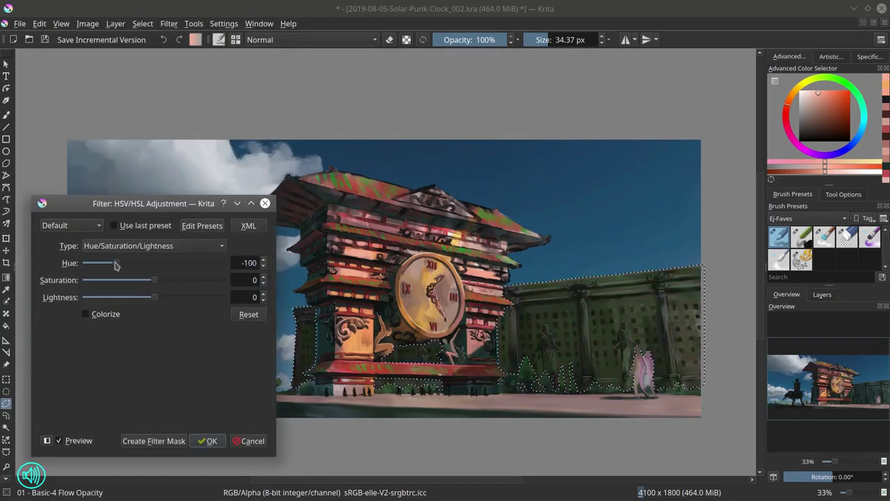
{"action": "left_click_drag", "start_coordinate": [149, 203], "coordinate": [178, 227]}
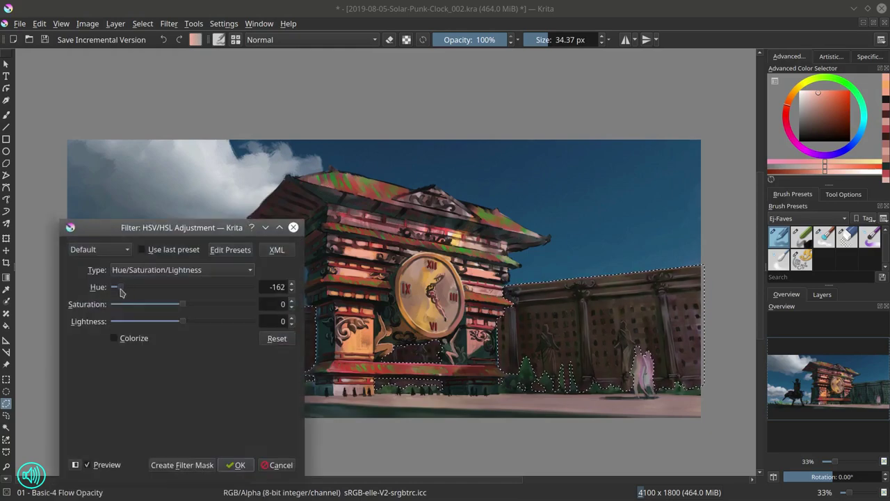
{"action": "left_click_drag", "start_coordinate": [179, 292], "coordinate": [202, 287]}
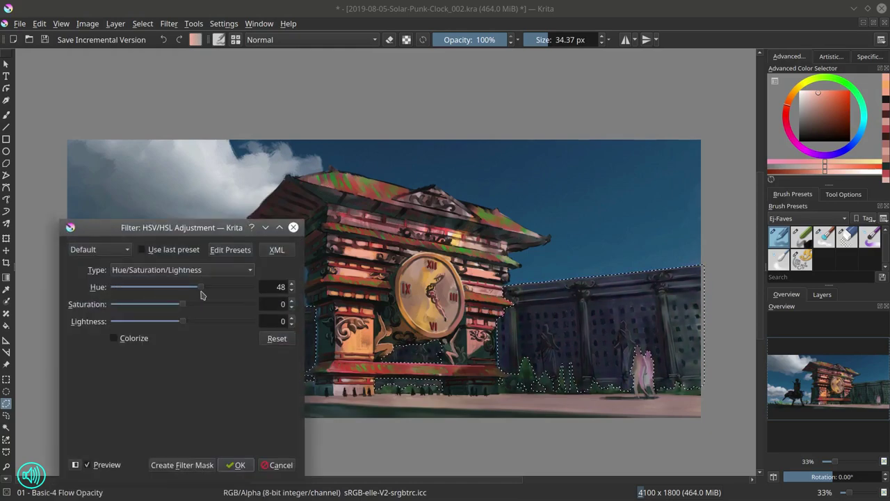
{"action": "left_click_drag", "start_coordinate": [220, 229], "coordinate": [96, 251]}
{"action": "left_click", "coordinate": [112, 488]}
{"action": "left_click", "coordinate": [143, 24]}
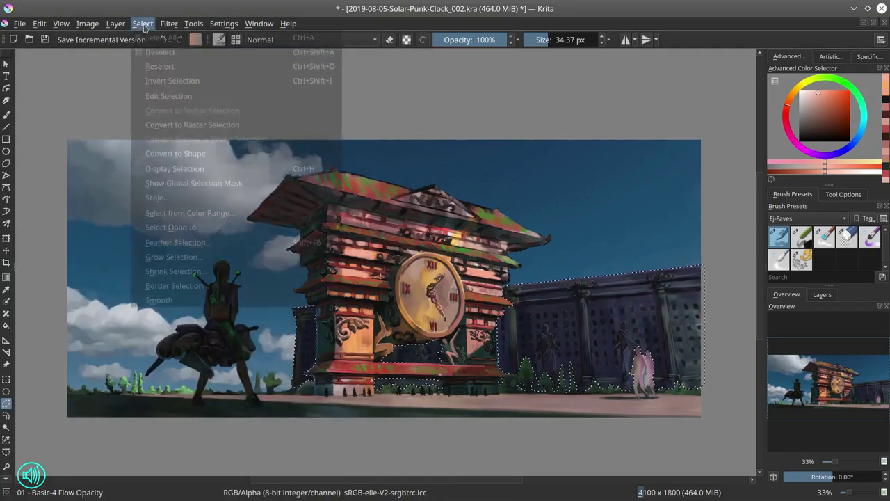
{"action": "left_click", "coordinate": [159, 50]}
{"action": "scroll", "coordinate": [193, 125], "scroll_direction": "down", "scroll_amount": 1}
- Adjust the curves of individual color channels across the painting with the Color Adjustment filter
{"action": "left_click", "coordinate": [168, 23]}
{"action": "mouse_move", "coordinate": [189, 53]}
{"action": "left_click", "coordinate": [445, 195]}
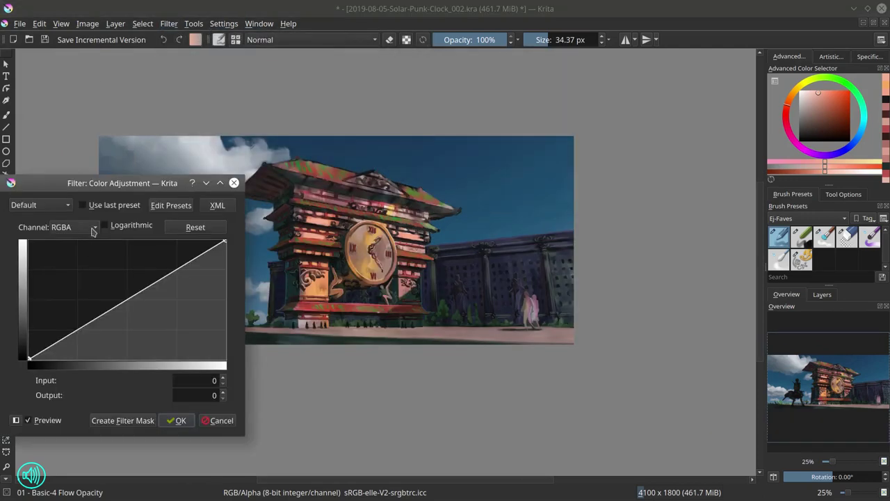
{"action": "left_click", "coordinate": [73, 227]}
{"action": "left_click", "coordinate": [62, 241]}
{"action": "left_click_drag", "start_coordinate": [164, 278], "coordinate": [163, 265]}
{"action": "left_click_drag", "start_coordinate": [81, 318], "coordinate": [65, 331]}
{"action": "left_click", "coordinate": [90, 228]}
{"action": "left_click", "coordinate": [77, 255]}
{"action": "left_click_drag", "start_coordinate": [154, 280], "coordinate": [152, 285]}
{"action": "left_click_drag", "start_coordinate": [162, 187], "coordinate": [760, 169]}
{"action": "left_click", "coordinate": [365, 462]}
- Start a Color Balance filter with midtones green and blue at -10 and shadows blue at 10
{"action": "left_click", "coordinate": [175, 25]}
{"action": "mouse_move", "coordinate": [188, 53]}
{"action": "left_click", "coordinate": [424, 179]}
{"action": "mouse_move", "coordinate": [711, 319]}
{"action": "left_mouse_down"}
{"action": "mouse_move", "coordinate": [699, 321]}
{"action": "mouse_move", "coordinate": [699, 334]}
{"action": "mouse_move", "coordinate": [706, 318]}
{"action": "left_mouse_up"}
{"action": "left_click_drag", "start_coordinate": [698, 334], "coordinate": [705, 336]}
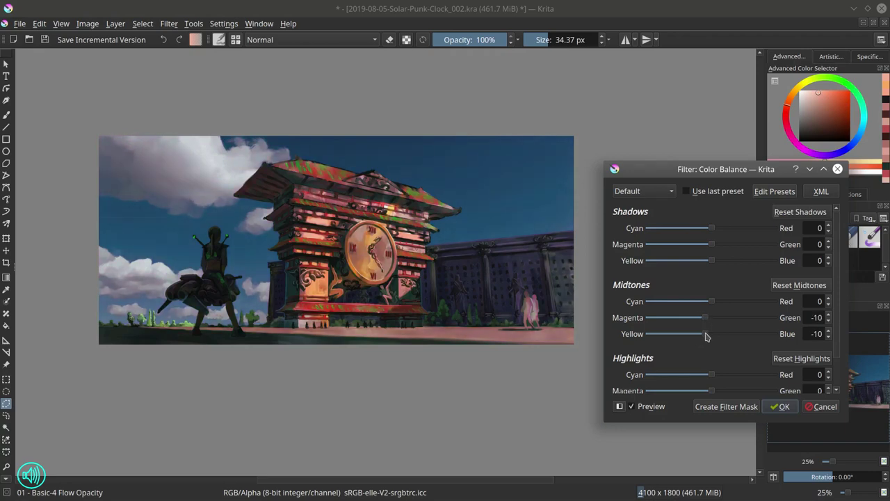
{"action": "left_click_drag", "start_coordinate": [711, 268], "coordinate": [722, 264]}
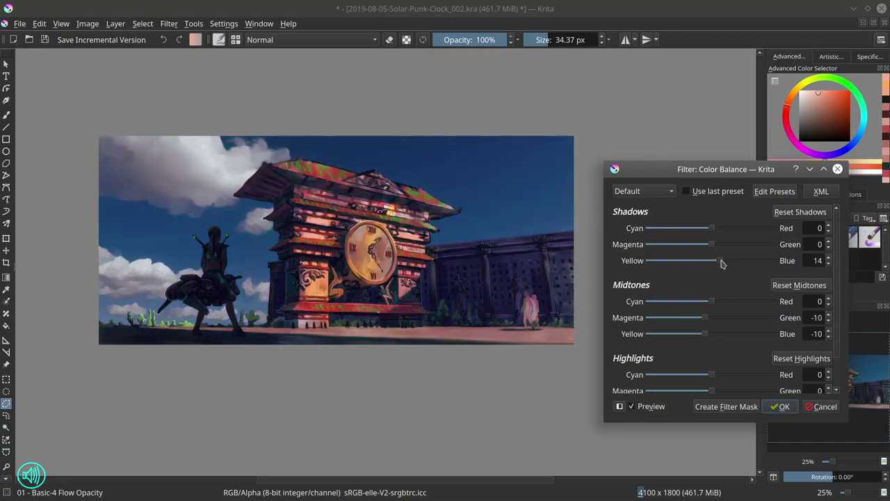
{"action": "left_click_drag", "start_coordinate": [750, 169], "coordinate": [741, 133]}
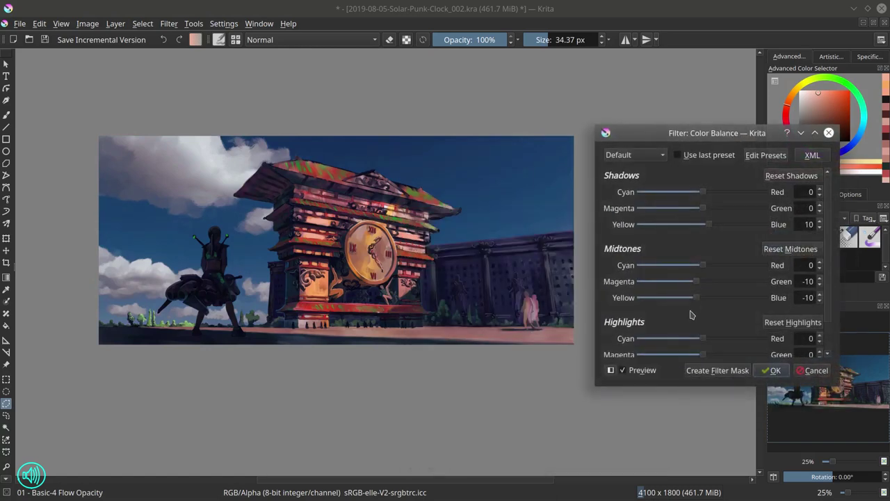
- Set the midtones to red -10 and blue 0 and the highlights to red 8, and apply the color balance
{"action": "scroll", "coordinate": [824, 300], "scroll_direction": "down", "scroll_amount": 2}
{"action": "mouse_move", "coordinate": [702, 335]}
{"action": "left_mouse_down"}
{"action": "mouse_move", "coordinate": [692, 337]}
{"action": "mouse_move", "coordinate": [702, 335]}
{"action": "left_mouse_up"}
{"action": "left_click_drag", "start_coordinate": [694, 262], "coordinate": [702, 261]}
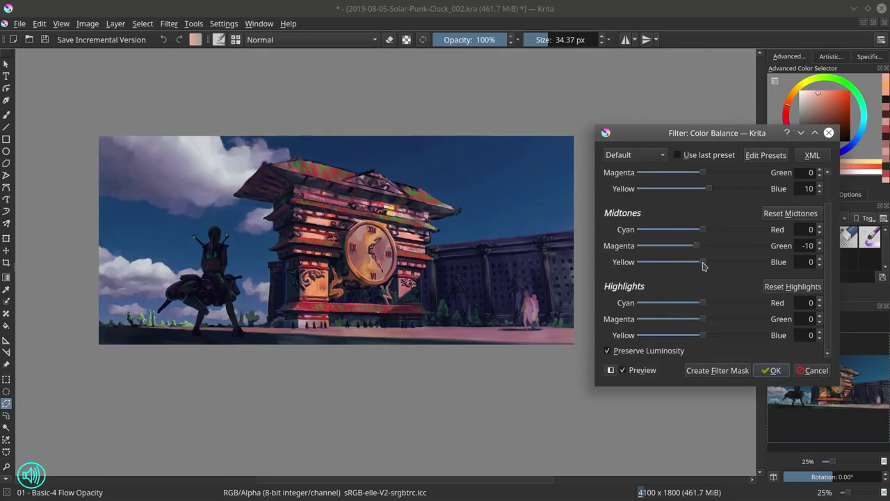
{"action": "left_click_drag", "start_coordinate": [702, 230], "coordinate": [703, 264]}
{"action": "left_click_drag", "start_coordinate": [707, 306], "coordinate": [708, 306]}
{"action": "scroll", "coordinate": [834, 234], "scroll_direction": "up", "scroll_amount": 2}
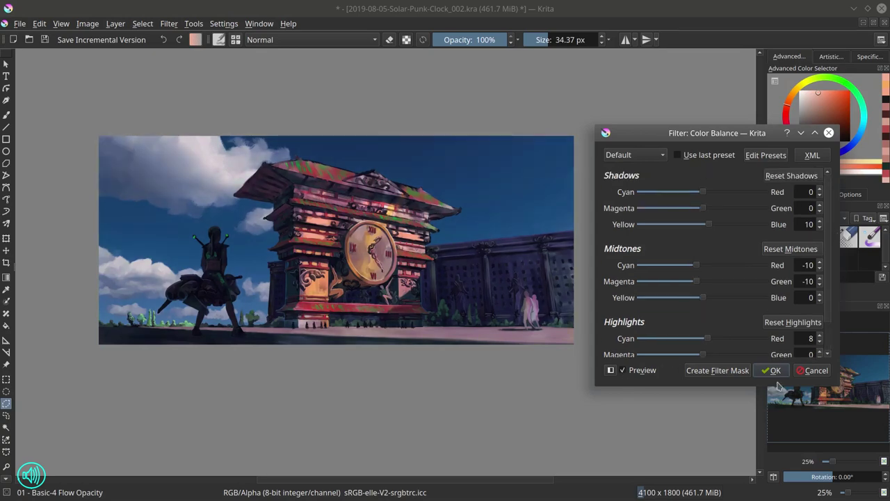
{"action": "left_click", "coordinate": [772, 374]}
- Create a Color Dodge layer above base paint and brush a glow over the tower's wall bands, pillar and clock face with Chalk Details
{"action": "left_click", "coordinate": [822, 294]}
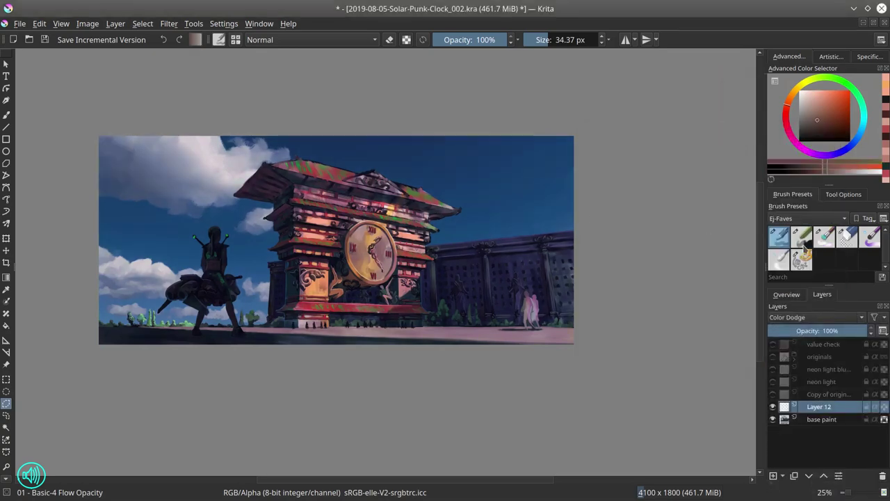
{"action": "key", "text": "period"}
{"action": "left_click_drag", "start_coordinate": [309, 206], "coordinate": [316, 206]}
{"action": "left_click_drag", "start_coordinate": [305, 198], "coordinate": [416, 226]}
{"action": "left_click_drag", "start_coordinate": [303, 218], "coordinate": [341, 221]}
{"action": "left_click_drag", "start_coordinate": [304, 235], "coordinate": [340, 242]}
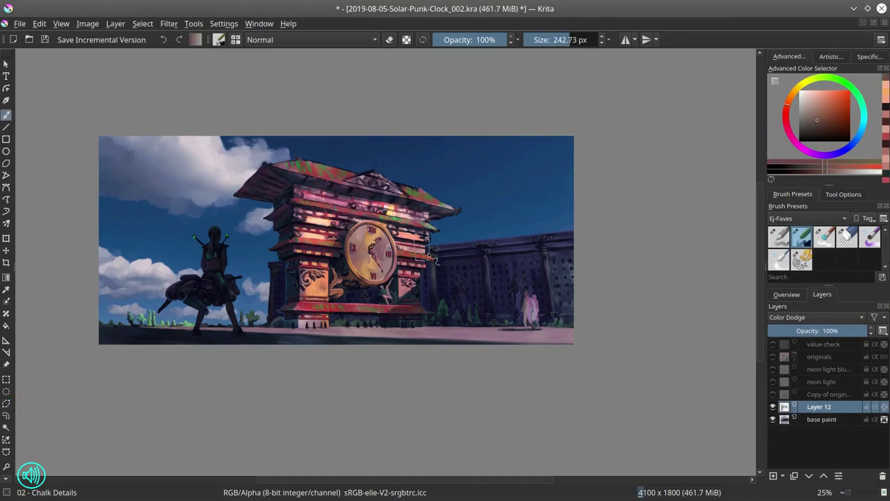
{"action": "left_click_drag", "start_coordinate": [426, 246], "coordinate": [404, 248]}
{"action": "mouse_move", "coordinate": [313, 258]}
{"action": "left_mouse_down"}
{"action": "mouse_move", "coordinate": [315, 303]}
{"action": "mouse_move", "coordinate": [374, 308]}
{"action": "left_mouse_up"}
{"action": "key", "text": "bracketright"}
{"action": "left_click_drag", "start_coordinate": [358, 233], "coordinate": [386, 273]}
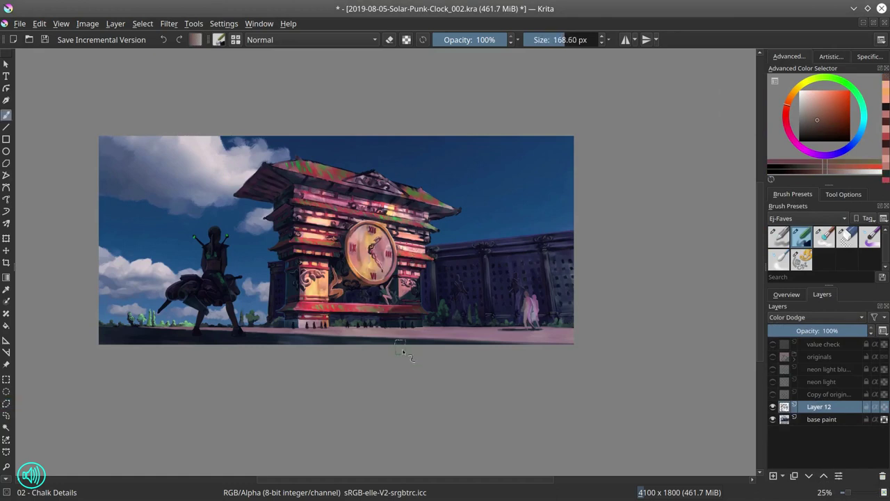
- Brush more Color Dodge glow onto the cloud edge, the upper wall bands and the tower's top roof
{"action": "left_click_drag", "start_coordinate": [272, 140], "coordinate": [238, 141]}
{"action": "mouse_move", "coordinate": [296, 201]}
{"action": "left_mouse_down"}
{"action": "mouse_move", "coordinate": [377, 217]}
{"action": "mouse_move", "coordinate": [406, 221]}
{"action": "left_mouse_up"}
{"action": "left_click_drag", "start_coordinate": [293, 166], "coordinate": [340, 176]}
{"action": "mouse_move", "coordinate": [360, 183]}
{"action": "left_mouse_down"}
{"action": "mouse_move", "coordinate": [384, 181]}
{"action": "mouse_move", "coordinate": [431, 201]}
{"action": "left_mouse_up"}
{"action": "left_click", "coordinate": [786, 294]}
{"action": "left_click", "coordinate": [822, 294]}
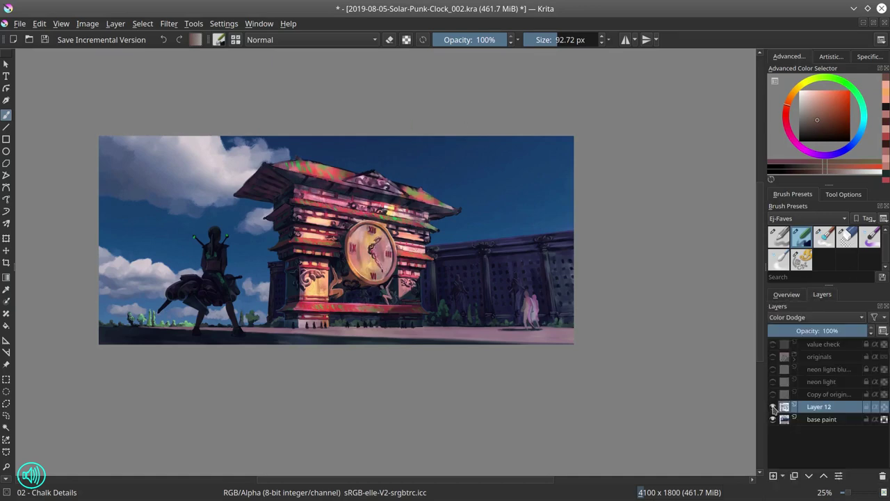
{"action": "key", "text": "minus"}
{"action": "mouse_move", "coordinate": [775, 409]}
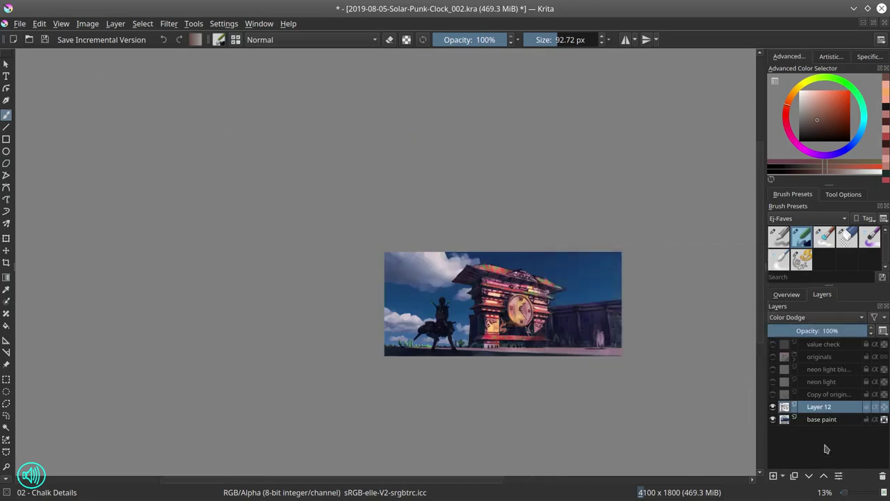
- Toggle the value check layer on and off to examine the painting's values in grayscale
{"action": "left_click_drag", "start_coordinate": [282, 343], "coordinate": [251, 322]}
{"action": "left_click", "coordinate": [797, 298]}
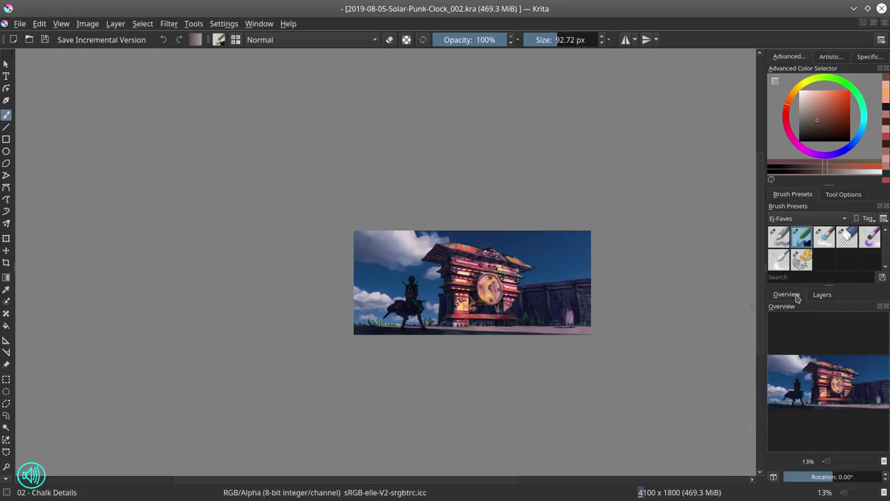
{"action": "left_click", "coordinate": [822, 294]}
{"action": "left_click", "coordinate": [776, 349]}
{"action": "left_click", "coordinate": [785, 294]}
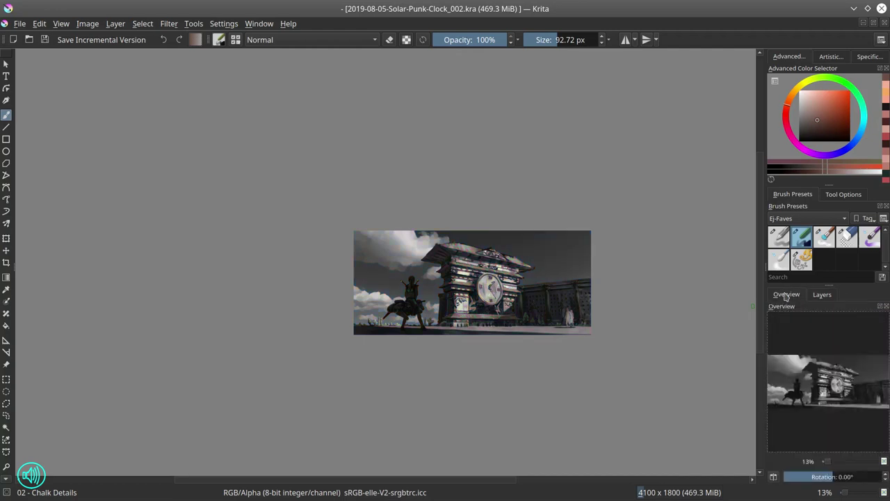
{"action": "left_click", "coordinate": [821, 294]}
{"action": "left_click", "coordinate": [777, 349]}
{"action": "left_click", "coordinate": [786, 294]}
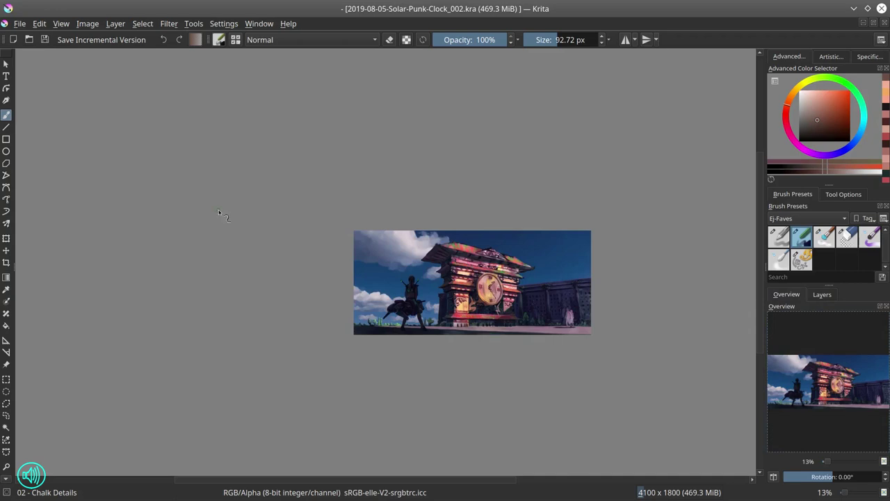
- Compare the painting with and without the Color Dodge glow layer, and merge that layer into base paint
{"action": "left_click", "coordinate": [822, 294]}
{"action": "left_click", "coordinate": [772, 407]}
{"action": "left_click", "coordinate": [773, 406]}
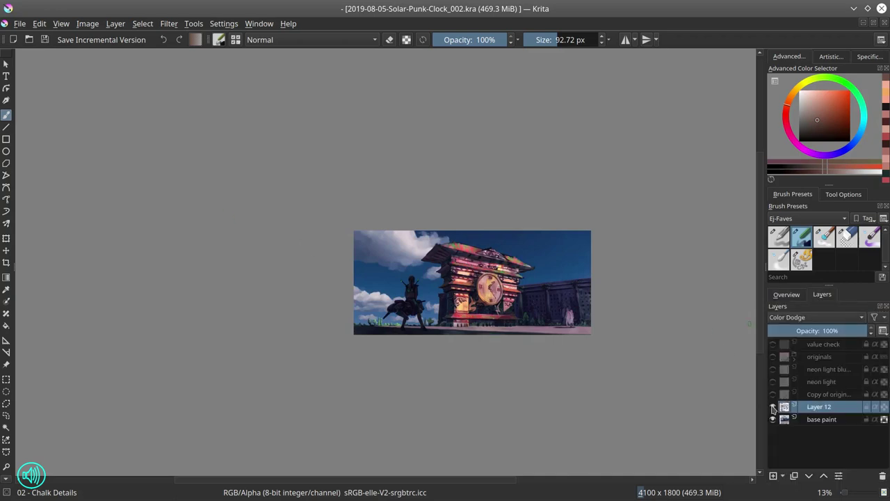
{"action": "left_click", "coordinate": [772, 406]}
{"action": "left_click", "coordinate": [773, 407]}
{"action": "right_click", "coordinate": [825, 406]}
{"action": "left_click", "coordinate": [758, 251]}
{"action": "left_click", "coordinate": [786, 294]}
- Brush Color Dodge glow with Chalk Details onto the sunlit ground and the pair of walking figures, and save the file
{"action": "left_click", "coordinate": [779, 238]}
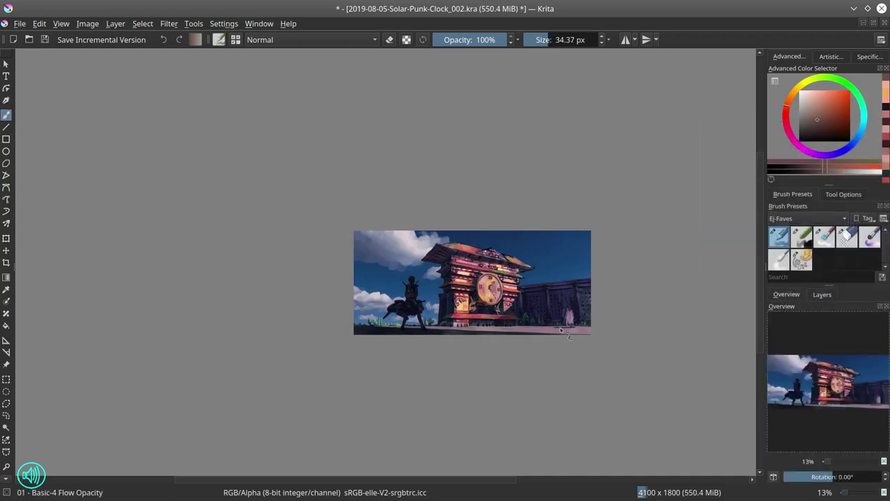
{"action": "key", "text": "/"}
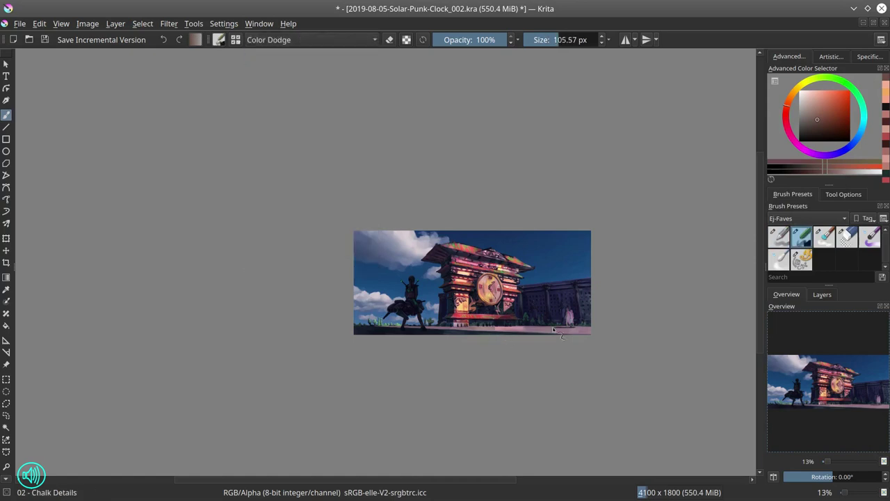
{"action": "key", "text": "ctrl+z"}
{"action": "mouse_move", "coordinate": [534, 332]}
{"action": "left_mouse_down"}
{"action": "mouse_move", "coordinate": [643, 324]}
{"action": "mouse_move", "coordinate": [528, 354]}
{"action": "mouse_move", "coordinate": [474, 329]}
{"action": "mouse_move", "coordinate": [558, 327]}
{"action": "mouse_move", "coordinate": [454, 343]}
{"action": "mouse_move", "coordinate": [451, 365]}
{"action": "mouse_move", "coordinate": [436, 328]}
{"action": "left_mouse_up"}
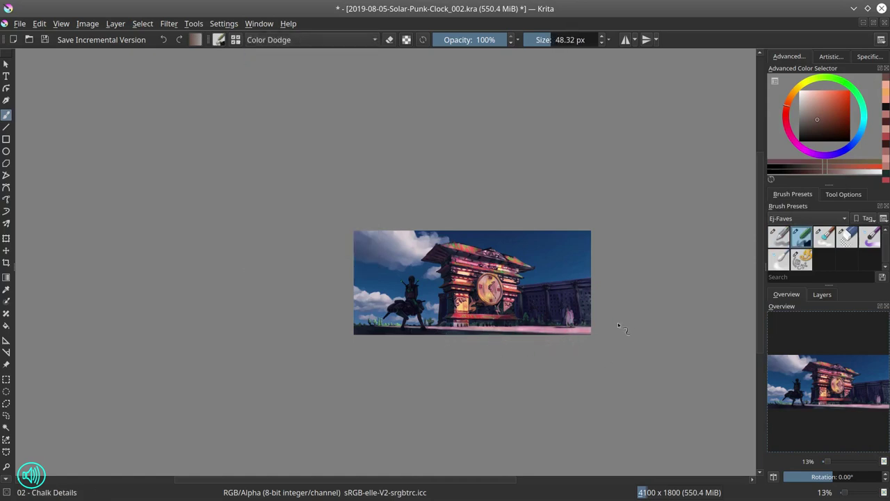
{"action": "scroll", "coordinate": [590, 346], "scroll_direction": "up", "scroll_amount": 3}
{"action": "key", "text": "bracketright"}
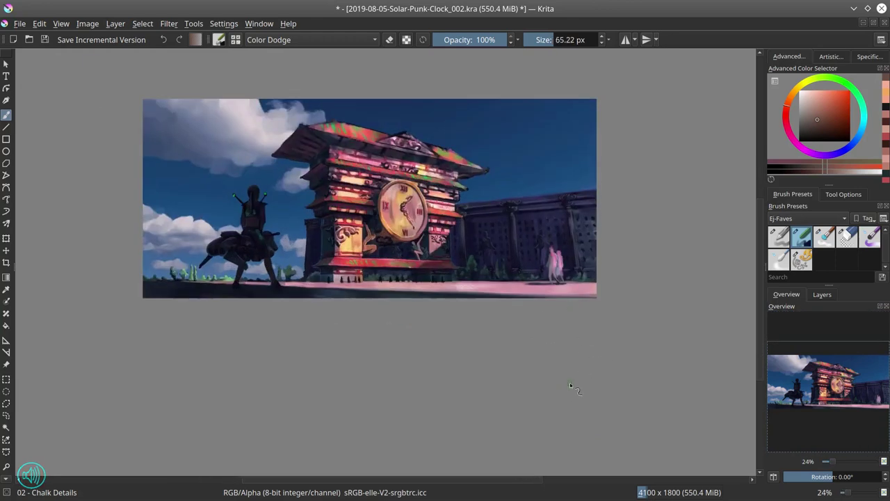
{"action": "left_click", "coordinate": [44, 40]}
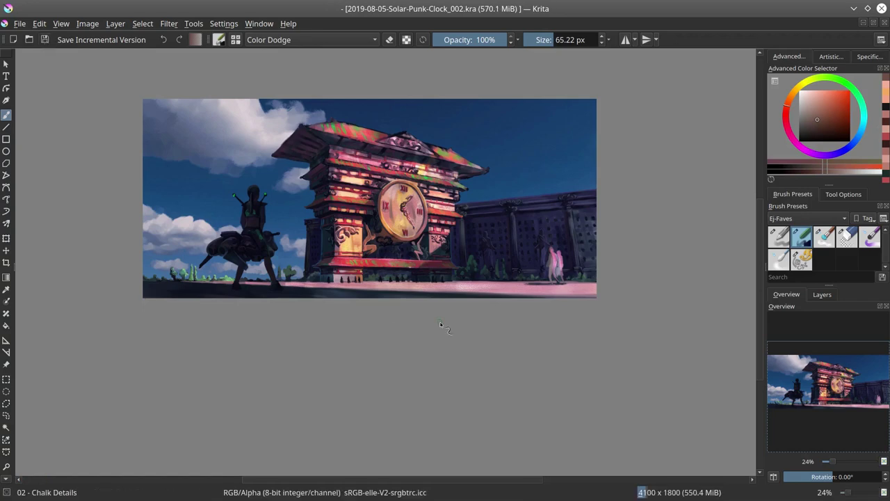
- Paint a sampled-pink sunlit strip along the horizon behind the rider using Basic-4 Flow Opacity in Normal blending mode
{"action": "left_click", "coordinate": [313, 39]}
{"action": "left_click", "coordinate": [292, 119]}
{"action": "left_click", "coordinate": [778, 237]}
{"action": "scroll", "coordinate": [211, 294], "scroll_direction": "up", "scroll_amount": 5}
{"action": "left_click", "coordinate": [417, 271], "text": "ctrl"}
{"action": "left_click", "coordinate": [402, 270], "text": "ctrl"}
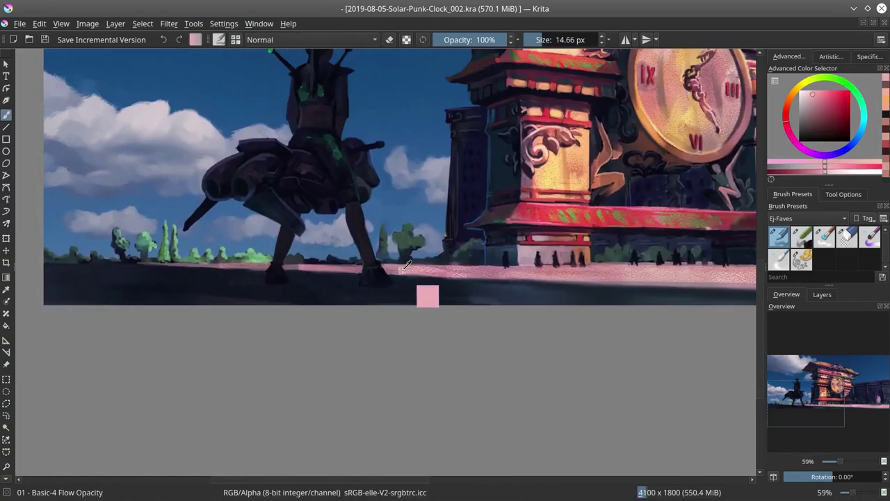
{"action": "left_click", "coordinate": [401, 270], "text": "ctrl"}
{"action": "left_click_drag", "start_coordinate": [400, 269], "coordinate": [385, 270]}
{"action": "left_click_drag", "start_coordinate": [286, 267], "coordinate": [356, 266]}
{"action": "left_click_drag", "start_coordinate": [167, 265], "coordinate": [228, 266]}
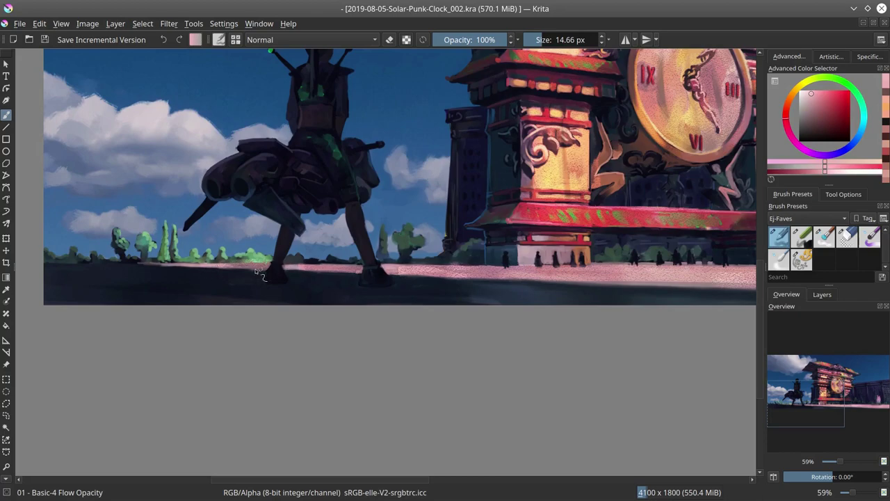
- Clean up the pink sunlit ground in front of the tower and sample the dark foreground shadow color
{"action": "left_click_drag", "start_coordinate": [579, 353], "coordinate": [328, 368]}
{"action": "left_click_drag", "start_coordinate": [387, 302], "coordinate": [506, 298]}
{"action": "left_click_drag", "start_coordinate": [696, 320], "coordinate": [511, 341]}
{"action": "left_click_drag", "start_coordinate": [566, 336], "coordinate": [734, 334]}
{"action": "left_click", "coordinate": [684, 340], "text": "ctrl"}
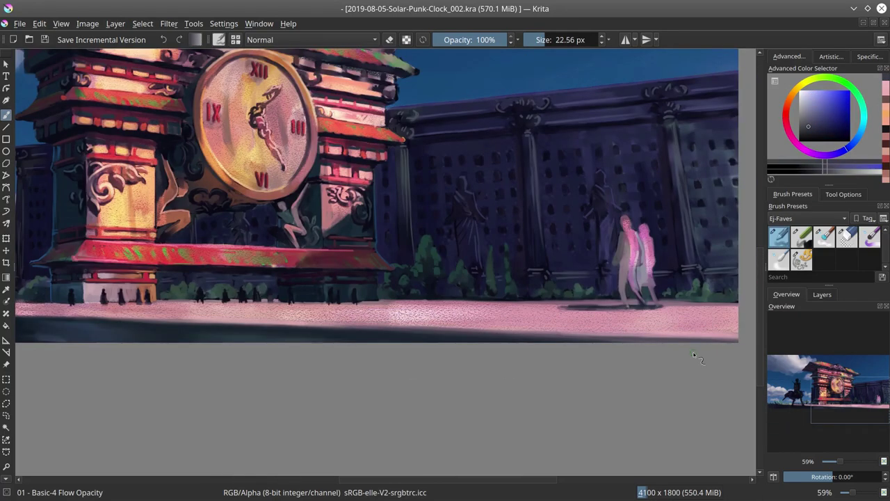
- Brush a sampled warm peach tone over the clock face around the hands and numerals
{"action": "left_click_drag", "start_coordinate": [270, 245], "coordinate": [304, 325]}
{"action": "scroll", "coordinate": [278, 232], "scroll_direction": "up", "scroll_amount": 1}
{"action": "left_click", "coordinate": [277, 232], "text": "ctrl"}
{"action": "left_click_drag", "start_coordinate": [256, 192], "coordinate": [258, 221]}
{"action": "left_click_drag", "start_coordinate": [324, 184], "coordinate": [336, 217]}
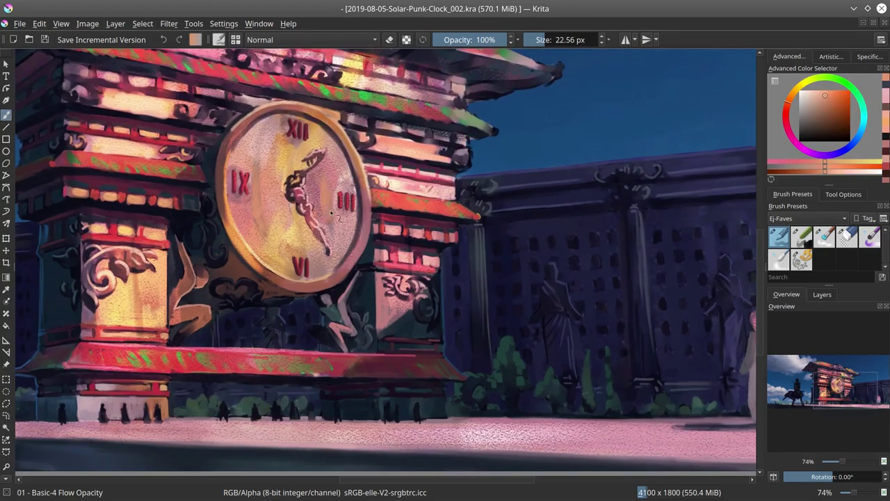
- Touch up the lower eave's shaded side and the neighbouring left wall bands with sampled tower colors
{"action": "left_click_drag", "start_coordinate": [298, 168], "coordinate": [340, 269]}
{"action": "left_click", "coordinate": [154, 204], "text": "ctrl"}
{"action": "left_click_drag", "start_coordinate": [146, 240], "coordinate": [216, 275]}
{"action": "left_click", "coordinate": [157, 329], "text": "ctrl"}
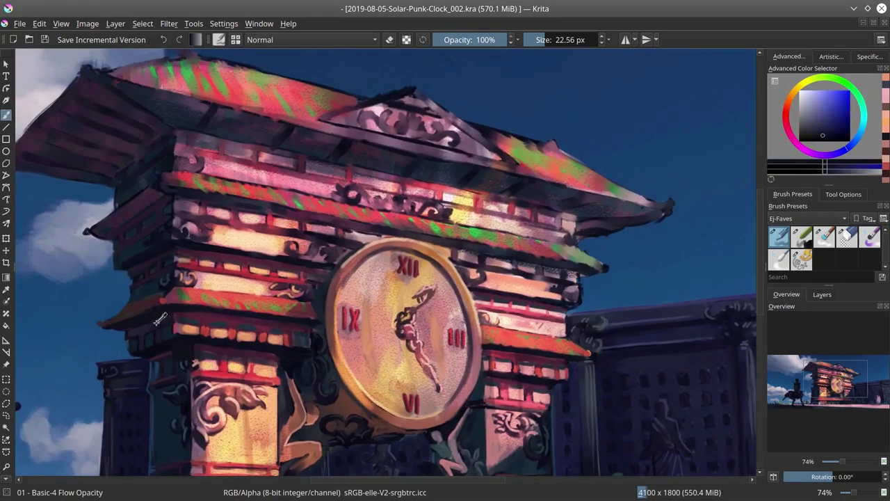
{"action": "left_click", "coordinate": [156, 333], "text": "ctrl"}
{"action": "left_click_drag", "start_coordinate": [162, 333], "coordinate": [139, 343]}
{"action": "left_click", "coordinate": [194, 246], "text": "ctrl"}
{"action": "left_click_drag", "start_coordinate": [189, 240], "coordinate": [196, 240]}
{"action": "mouse_move", "coordinate": [157, 195]}
{"action": "left_mouse_down"}
{"action": "mouse_move", "coordinate": [103, 232]}
{"action": "mouse_move", "coordinate": [164, 191]}
{"action": "left_mouse_up"}
{"action": "left_click", "coordinate": [129, 221], "text": "ctrl"}
- Rotate the canvas and paint dark shadow lines beneath the middle roof above the clock
{"action": "left_click_drag", "start_coordinate": [331, 225], "coordinate": [321, 257]}
{"action": "left_click_drag", "start_coordinate": [240, 278], "coordinate": [299, 257]}
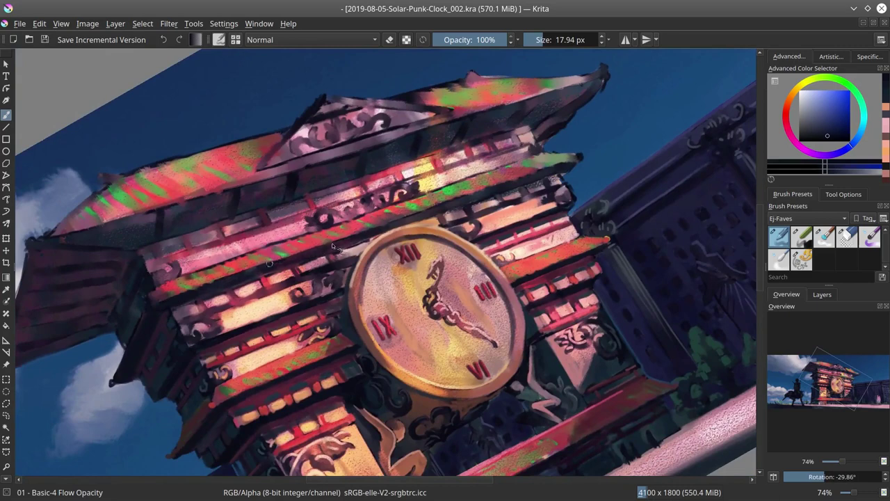
{"action": "left_click_drag", "start_coordinate": [381, 224], "coordinate": [494, 191]}
{"action": "left_click_drag", "start_coordinate": [395, 191], "coordinate": [396, 191]}
{"action": "left_click", "coordinate": [321, 403], "text": "ctrl"}
{"action": "left_click_drag", "start_coordinate": [317, 394], "coordinate": [313, 394]}
{"action": "left_click_drag", "start_coordinate": [306, 258], "coordinate": [344, 248]}
{"action": "left_click_drag", "start_coordinate": [446, 211], "coordinate": [441, 212]}
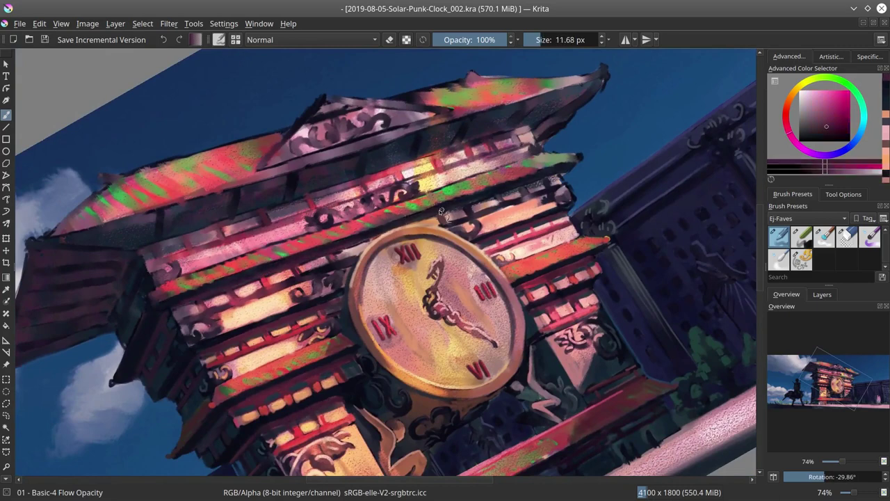
- Paint dark magenta shadow bands along the wall under the middle roof on both sides of the clock
{"action": "left_click_drag", "start_coordinate": [347, 377], "coordinate": [366, 358]}
{"action": "left_click", "coordinate": [311, 370], "text": "ctrl"}
{"action": "left_click_drag", "start_coordinate": [256, 285], "coordinate": [292, 271]}
{"action": "left_click_drag", "start_coordinate": [337, 253], "coordinate": [380, 238]}
{"action": "left_click_drag", "start_coordinate": [414, 224], "coordinate": [500, 198]}
{"action": "left_click", "coordinate": [261, 281], "text": "ctrl"}
{"action": "left_click_drag", "start_coordinate": [228, 293], "coordinate": [293, 266]}
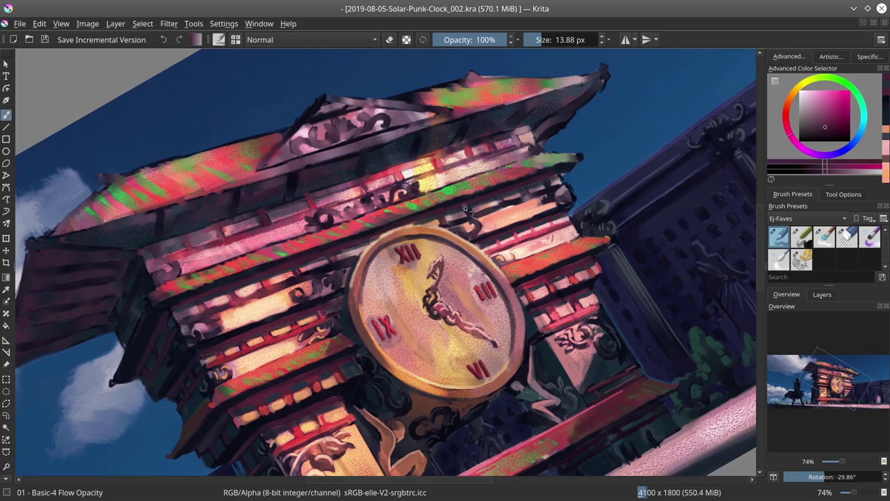
- Add thin red and pink trim details to the narrow wall band under the middle roof
{"action": "left_click", "coordinate": [274, 309], "text": "ctrl"}
{"action": "left_click_drag", "start_coordinate": [275, 308], "coordinate": [357, 257]}
{"action": "left_click_drag", "start_coordinate": [440, 231], "coordinate": [547, 183]}
{"action": "left_click", "coordinate": [514, 203], "text": "ctrl"}
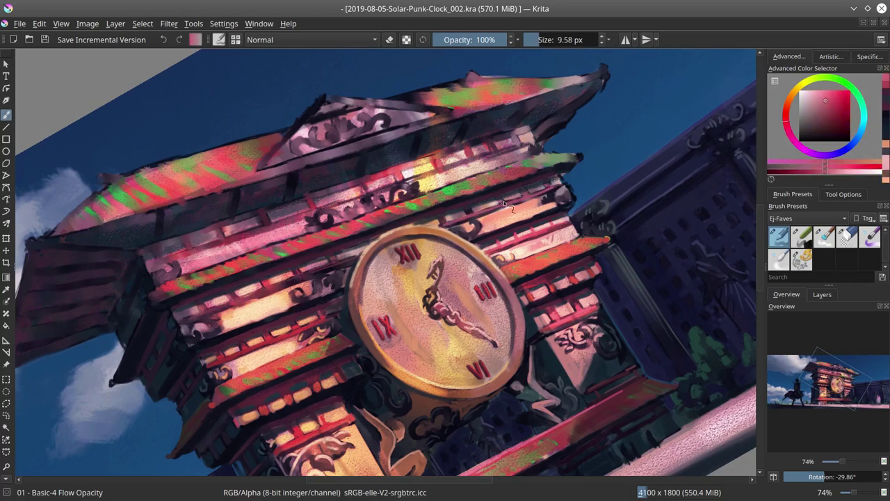
{"action": "left_click_drag", "start_coordinate": [367, 237], "coordinate": [397, 236], "text": "shift"}
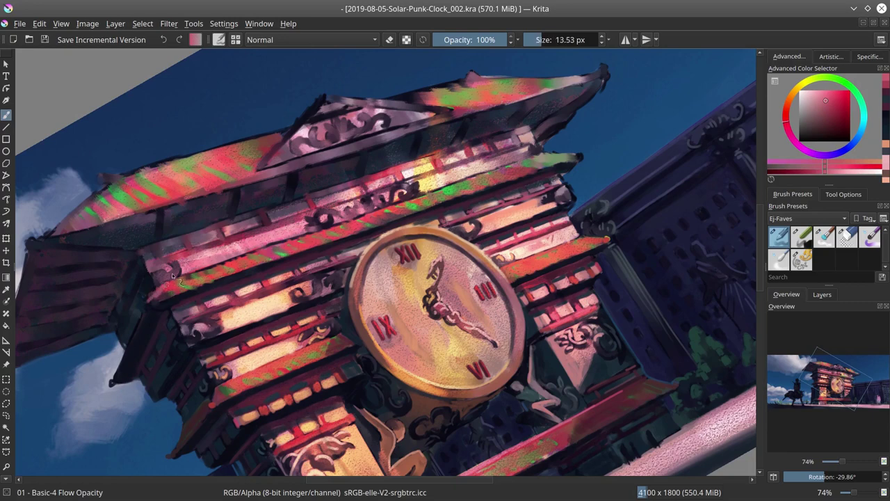
- Repaint the middle roof's red edge, extend its corner tips outward and trim the right tip with sampled sky blue
{"action": "left_click", "coordinate": [170, 272], "text": "ctrl"}
{"action": "left_click", "coordinate": [143, 268], "text": "ctrl"}
{"action": "left_click", "coordinate": [132, 266], "text": "ctrl"}
{"action": "left_click", "coordinate": [127, 321], "text": "ctrl"}
{"action": "mouse_move", "coordinate": [116, 334]}
{"action": "left_mouse_down", "text": "shift"}
{"action": "mouse_move", "coordinate": [131, 332]}
{"action": "mouse_move", "coordinate": [116, 340]}
{"action": "left_mouse_up", "text": "shift"}
{"action": "left_click", "coordinate": [183, 263], "text": "ctrl"}
{"action": "left_click_drag", "start_coordinate": [161, 268], "coordinate": [182, 261]}
{"action": "left_click", "coordinate": [269, 244], "text": "ctrl"}
{"action": "mouse_move", "coordinate": [268, 245]}
{"action": "left_mouse_down"}
{"action": "mouse_move", "coordinate": [361, 217]}
{"action": "mouse_move", "coordinate": [361, 199]}
{"action": "left_mouse_up"}
{"action": "mouse_move", "coordinate": [437, 191]}
{"action": "left_mouse_down"}
{"action": "mouse_move", "coordinate": [583, 150]}
{"action": "mouse_move", "coordinate": [571, 191]}
{"action": "left_mouse_up"}
{"action": "left_click", "coordinate": [589, 164], "text": "ctrl"}
{"action": "left_click", "coordinate": [560, 180], "text": "ctrl"}
{"action": "left_click", "coordinate": [583, 136], "text": "ctrl"}
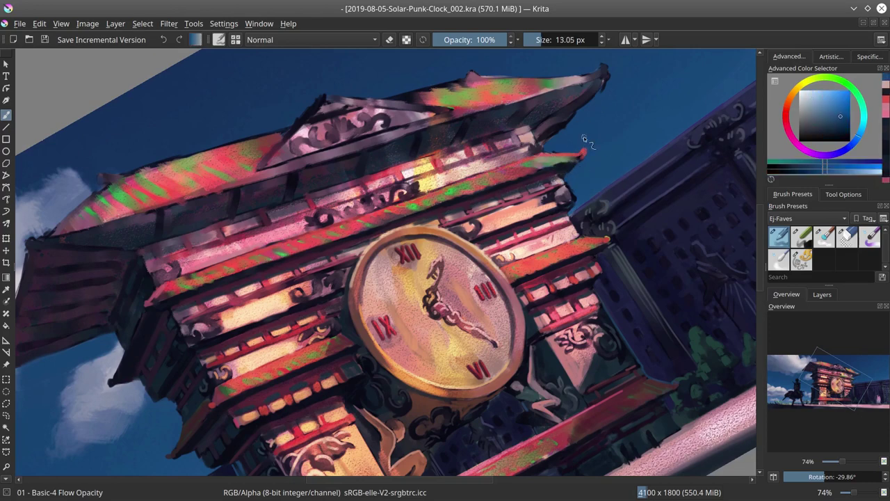
- Darken the underside of the middle roof's edge, reset the canvas rotation and clean up the roof's right tip against the sky
{"action": "left_click", "coordinate": [243, 297], "text": "ctrl"}
{"action": "left_click_drag", "start_coordinate": [247, 278], "coordinate": [286, 265]}
{"action": "left_click", "coordinate": [299, 252], "text": "ctrl"}
{"action": "mouse_move", "coordinate": [327, 240]}
{"action": "left_mouse_down", "text": "shift"}
{"action": "mouse_move", "coordinate": [313, 240]}
{"action": "mouse_move", "coordinate": [355, 230]}
{"action": "left_mouse_up", "text": "shift"}
{"action": "left_click_drag", "start_coordinate": [358, 216], "coordinate": [416, 213], "text": "shift"}
{"action": "left_click", "coordinate": [503, 186], "text": "ctrl"}
{"action": "key", "text": "5"}
{"action": "left_click_drag", "start_coordinate": [591, 260], "coordinate": [583, 255]}
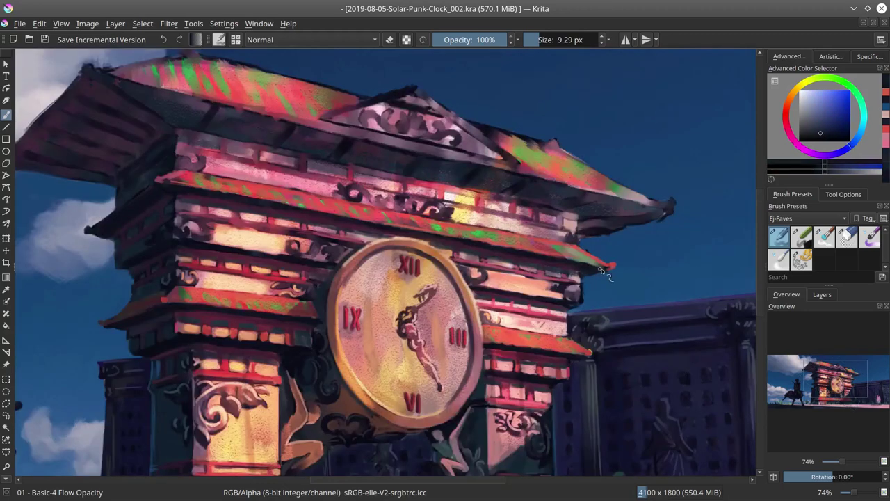
{"action": "left_click", "coordinate": [584, 280], "text": "ctrl"}
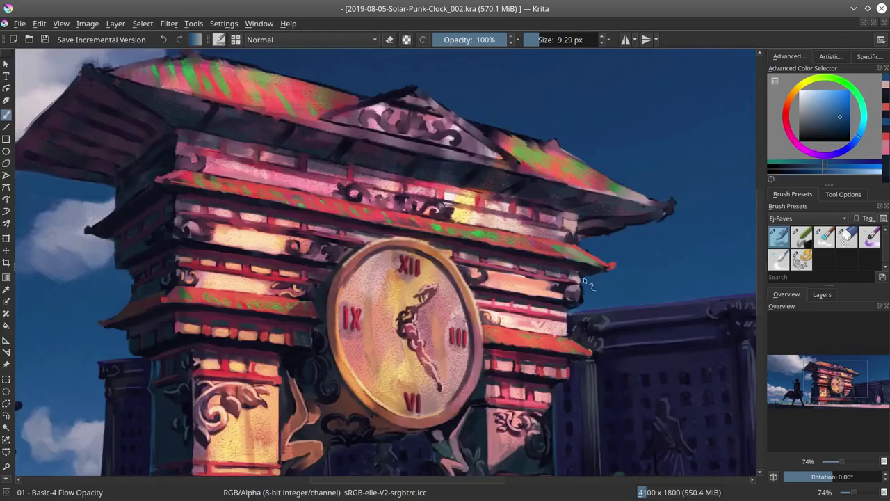
- Define the scroll ornament at the second wall band's left end and the windows on the shaded side wall
{"action": "left_click", "coordinate": [217, 237], "text": "ctrl"}
{"action": "left_click", "coordinate": [195, 228], "text": "ctrl"}
{"action": "left_click", "coordinate": [170, 235], "text": "ctrl"}
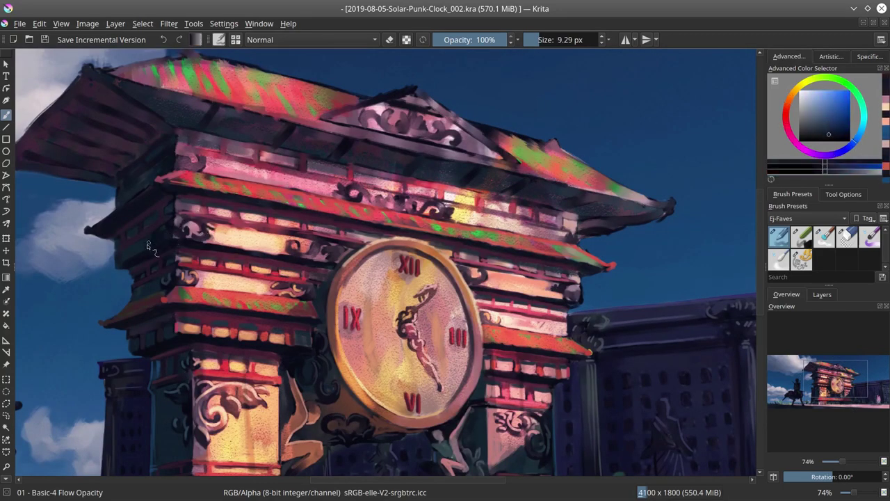
{"action": "left_click", "coordinate": [165, 237], "text": "ctrl"}
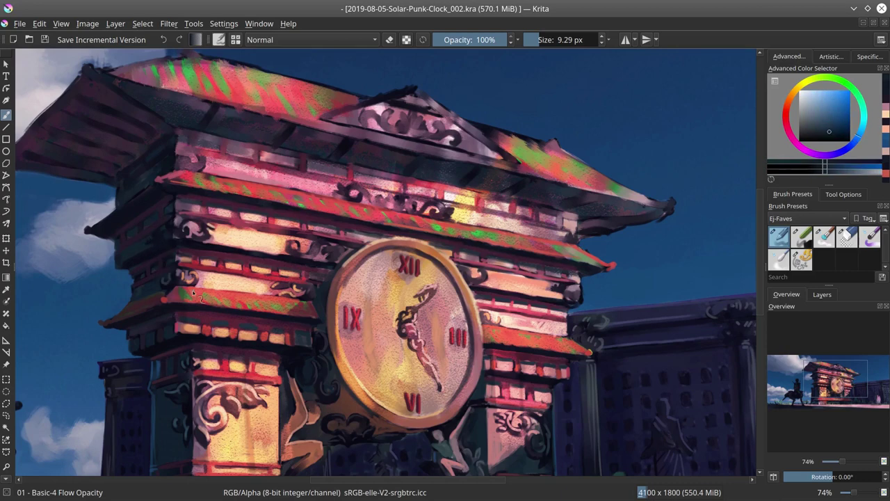
- Shape the scroll ornament left of the clock using sampled cream and dark wall colors
{"action": "left_click", "coordinate": [233, 237], "text": "ctrl"}
{"action": "mouse_move", "coordinate": [224, 224]}
{"action": "left_mouse_down"}
{"action": "mouse_move", "coordinate": [314, 240]}
{"action": "mouse_move", "coordinate": [286, 256]}
{"action": "mouse_move", "coordinate": [326, 257]}
{"action": "left_mouse_up"}
{"action": "left_click", "coordinate": [304, 244], "text": "ctrl"}
{"action": "left_click", "coordinate": [269, 261], "text": "ctrl"}
{"action": "left_click", "coordinate": [283, 252], "text": "ctrl"}
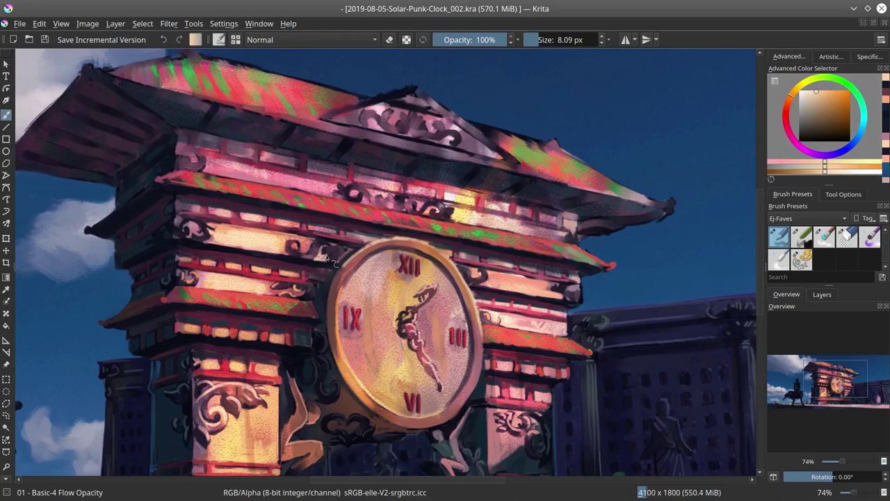
- Shape the scroll ornament right of the clock with sampled peach and dark purple, and start the one at the band's right end
{"action": "left_click", "coordinate": [479, 275], "text": "ctrl"}
{"action": "left_click_drag", "start_coordinate": [479, 271], "coordinate": [488, 283]}
{"action": "left_click", "coordinate": [495, 285], "text": "ctrl"}
{"action": "left_click", "coordinate": [486, 276], "text": "ctrl"}
{"action": "left_click", "coordinate": [483, 276], "text": "ctrl"}
{"action": "left_click", "coordinate": [567, 289], "text": "ctrl"}
{"action": "left_click", "coordinate": [556, 286], "text": "ctrl"}
{"action": "left_click", "coordinate": [568, 292], "text": "ctrl"}
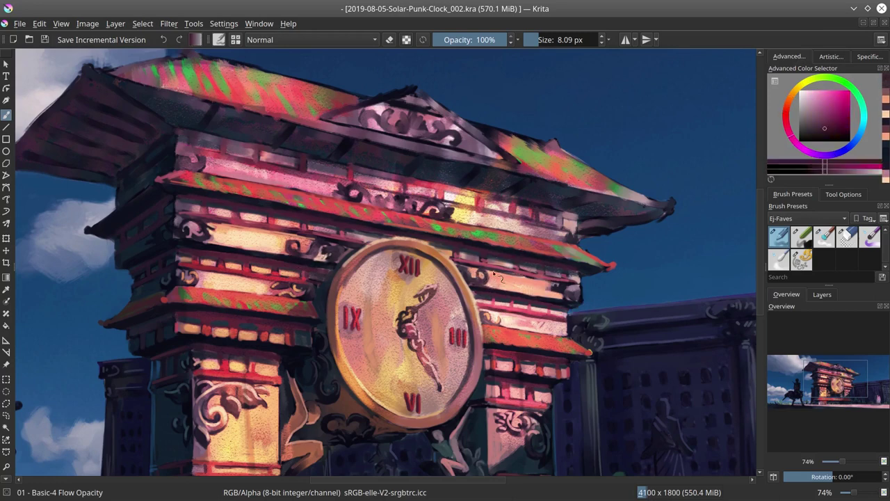
{"action": "left_click", "coordinate": [504, 278], "text": "ctrl"}
- Refine the curled scroll ornament at the wall band's right corner using sampled light and dark tones
{"action": "left_click", "coordinate": [585, 307], "text": "ctrl"}
{"action": "left_click", "coordinate": [560, 296], "text": "ctrl"}
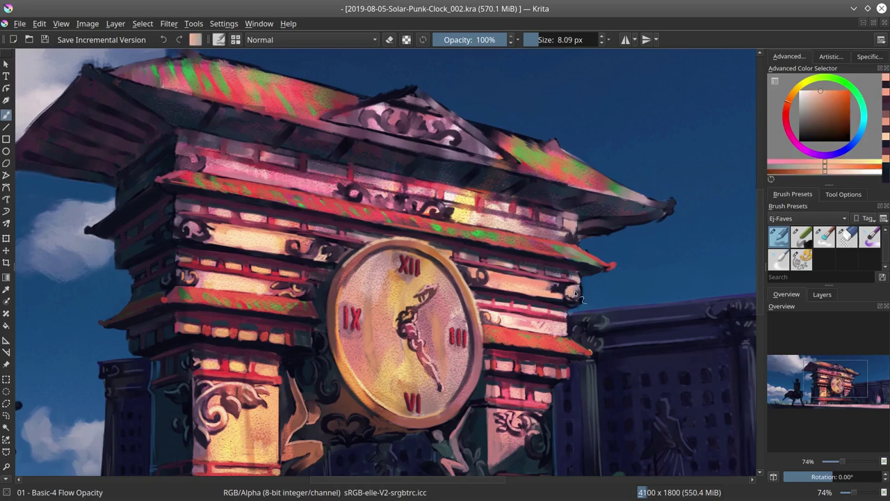
{"action": "left_click", "coordinate": [582, 298], "text": "ctrl"}
{"action": "left_click_drag", "start_coordinate": [582, 299], "coordinate": [573, 296]}
{"action": "left_click", "coordinate": [570, 293], "text": "ctrl"}
{"action": "left_click", "coordinate": [562, 290], "text": "ctrl"}
{"action": "left_click", "coordinate": [569, 292], "text": "ctrl"}
{"action": "left_click_drag", "start_coordinate": [575, 295], "coordinate": [573, 294]}
- Paint muted purple highlights on the curls of the scroll ornament left of the clock
{"action": "left_click", "coordinate": [319, 244], "text": "ctrl"}
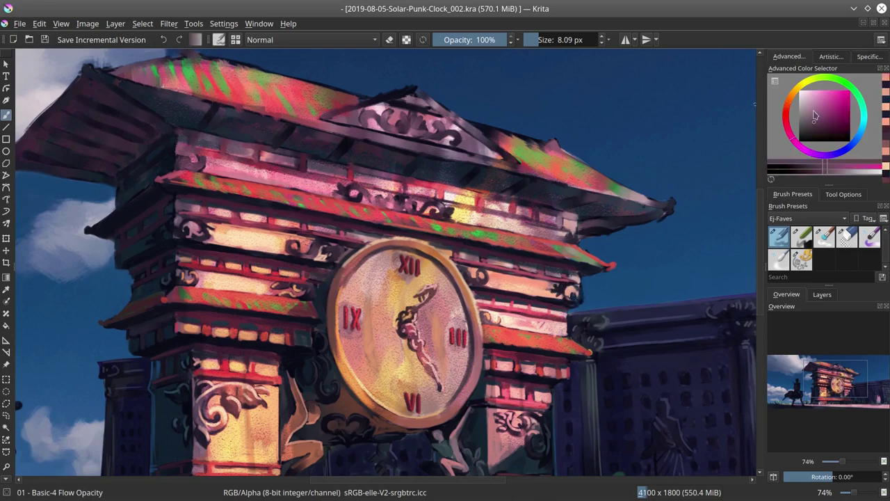
{"action": "left_click", "coordinate": [260, 242], "text": "ctrl"}
{"action": "left_click", "coordinate": [319, 242], "text": "ctrl"}
{"action": "left_click", "coordinate": [315, 247], "text": "ctrl"}
{"action": "left_click_drag", "start_coordinate": [313, 243], "coordinate": [315, 256]}
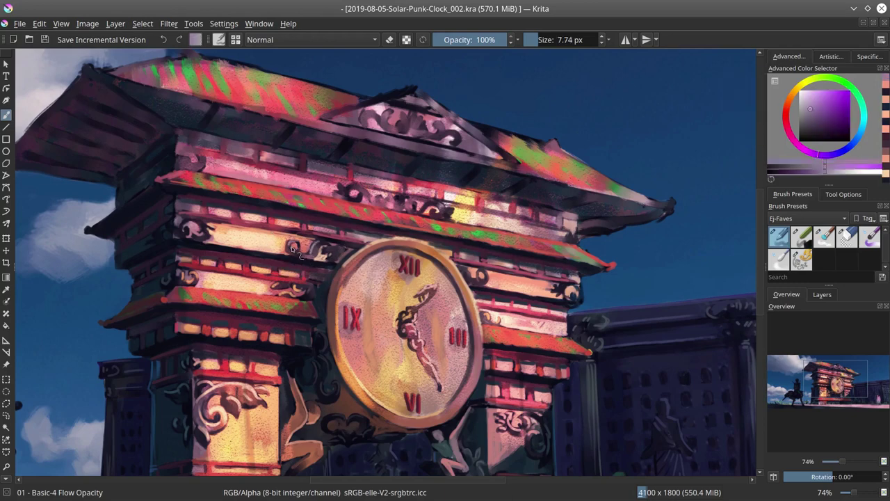
- Detail the scroll at the second wall band's left end with sampled highlights, reducing the brush size to 6.27 px
{"action": "left_click", "coordinate": [223, 230], "text": "ctrl"}
{"action": "mouse_move", "coordinate": [213, 229]}
{"action": "left_mouse_down"}
{"action": "mouse_move", "coordinate": [197, 231]}
{"action": "mouse_move", "coordinate": [206, 215]}
{"action": "left_mouse_up"}
{"action": "left_click", "coordinate": [206, 214], "text": "ctrl"}
{"action": "left_click", "coordinate": [197, 207], "text": "ctrl"}
{"action": "left_click_drag", "start_coordinate": [195, 208], "coordinate": [199, 209]}
{"action": "key", "text": "bracketleft"}
{"action": "key", "text": "bracketleft"}
{"action": "key", "text": "bracketleft"}
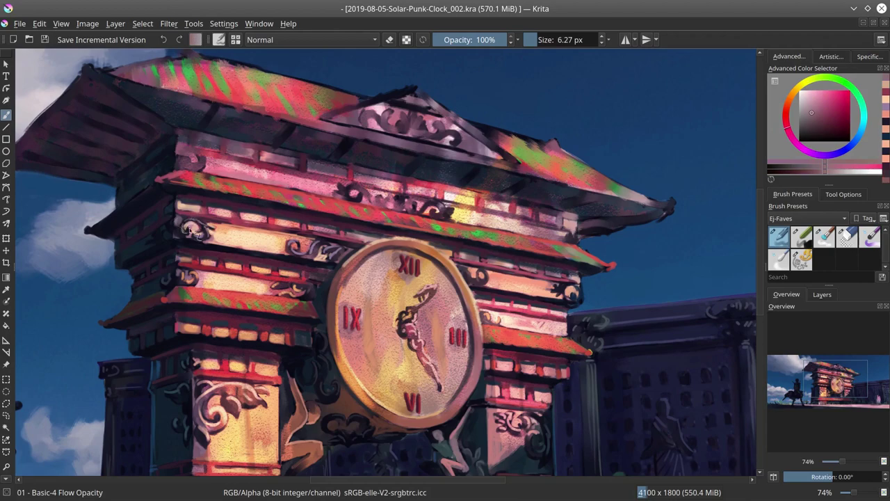
- Define the small scroll at the top wall band's left corner and zoom out to the whole painting
{"action": "left_click", "coordinate": [174, 223], "text": "ctrl"}
{"action": "left_click", "coordinate": [166, 174], "text": "ctrl"}
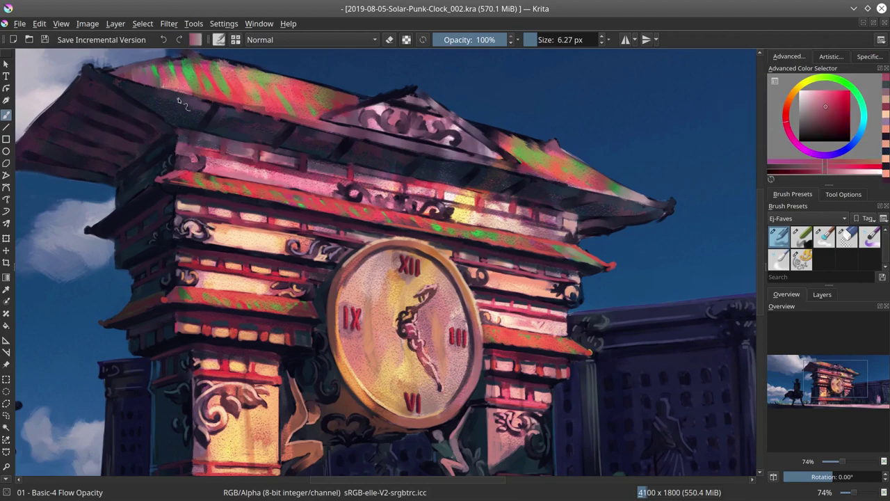
{"action": "left_click_drag", "start_coordinate": [472, 239], "coordinate": [520, 375]}
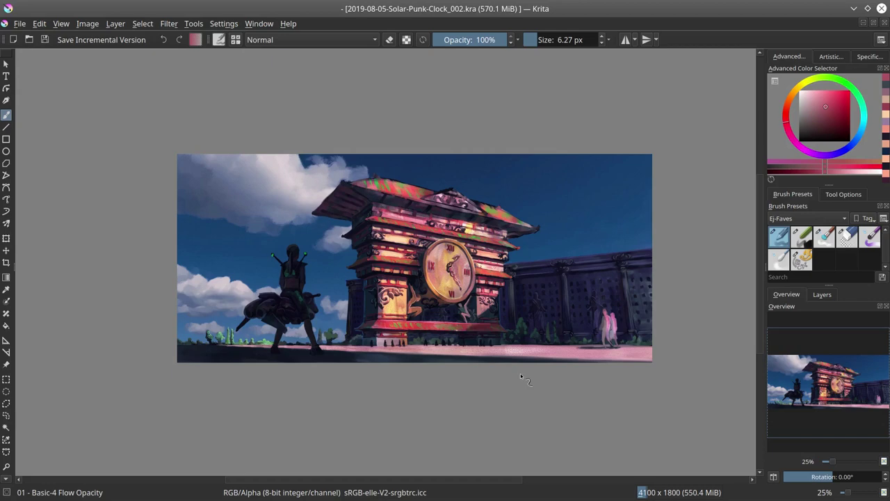
- Paint a small scroll at the lower band's right end and touch up the ornament beside the clock with muted purple
{"action": "scroll", "coordinate": [480, 261], "scroll_direction": "up", "scroll_amount": 3}
{"action": "left_click", "coordinate": [391, 278], "text": "ctrl"}
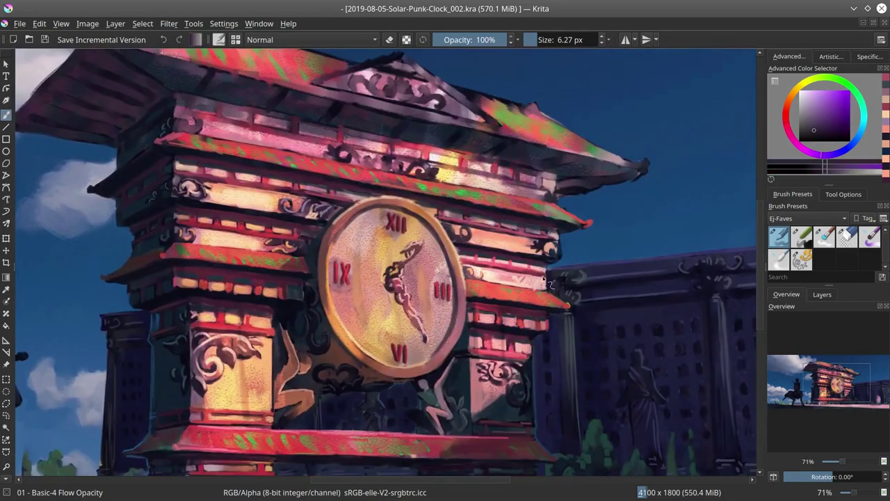
{"action": "left_click_drag", "start_coordinate": [543, 277], "coordinate": [537, 284]}
{"action": "left_click", "coordinate": [547, 282], "text": "ctrl"}
{"action": "left_click", "coordinate": [542, 282], "text": "ctrl"}
{"action": "left_click", "coordinate": [540, 281], "text": "ctrl"}
{"action": "left_click", "coordinate": [813, 120]}
{"action": "left_click_drag", "start_coordinate": [447, 209], "coordinate": [449, 208], "text": "shift"}
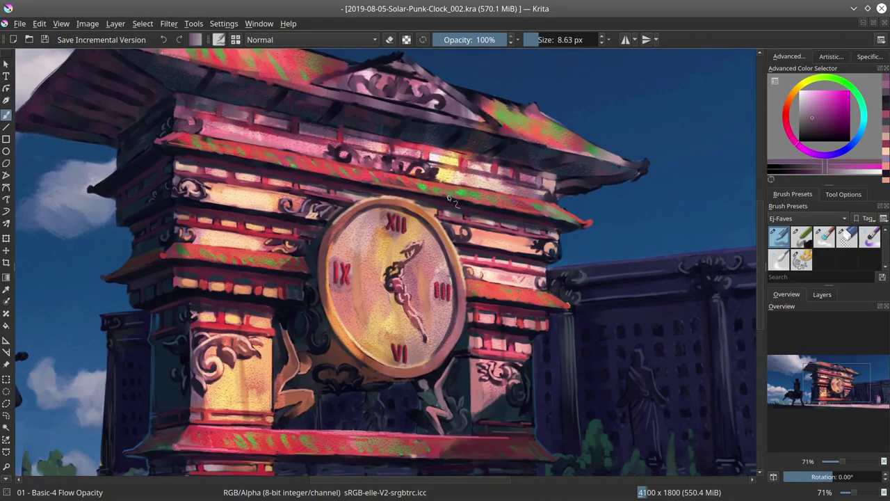
{"action": "left_click", "coordinate": [446, 226], "text": "ctrl"}
{"action": "left_click_drag", "start_coordinate": [474, 158], "coordinate": [484, 222]}
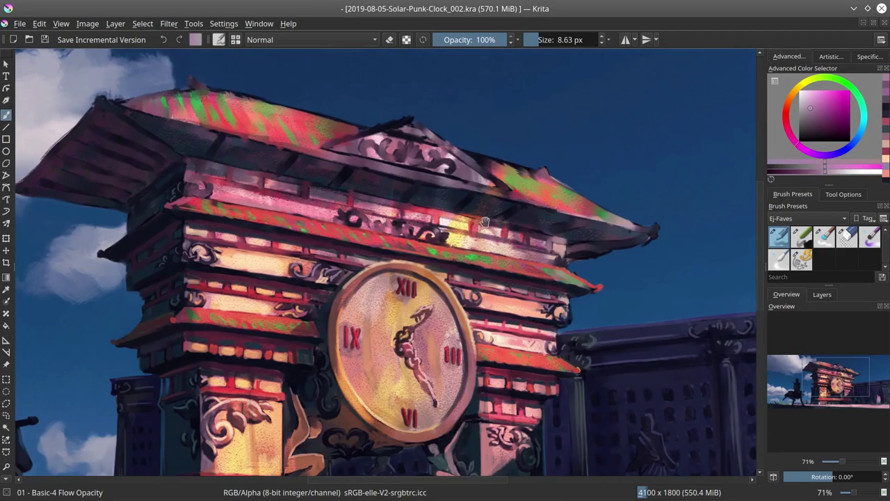
- Repaint the rails of the window row under the main roof with sampled reds, rotating the canvas to about -27°
{"action": "left_click_drag", "start_coordinate": [512, 304], "coordinate": [517, 242], "text": "shift"}
{"action": "left_click", "coordinate": [271, 174], "text": "ctrl"}
{"action": "left_click_drag", "start_coordinate": [173, 270], "coordinate": [178, 269], "text": "shift"}
{"action": "left_click_drag", "start_coordinate": [182, 269], "coordinate": [510, 188]}
{"action": "left_click", "coordinate": [464, 208], "text": "ctrl"}
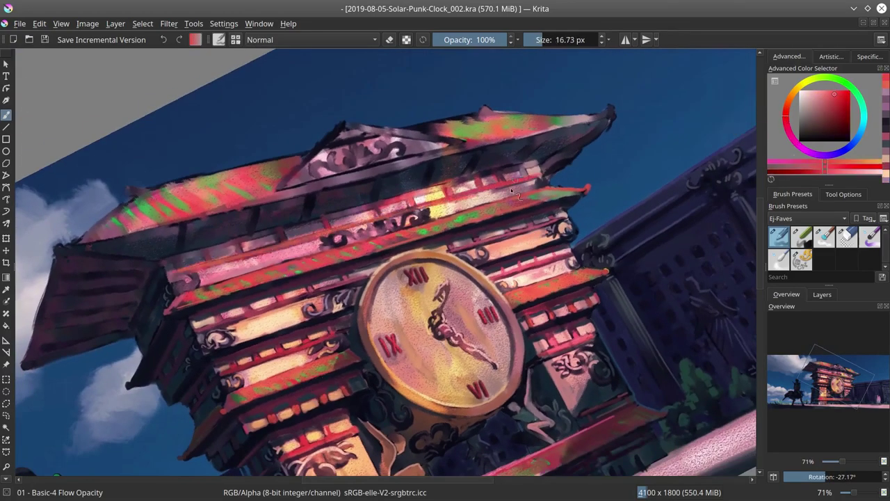
{"action": "left_click", "coordinate": [195, 249], "text": "ctrl"}
{"action": "left_click_drag", "start_coordinate": [190, 252], "coordinate": [538, 163], "text": "shift"}
{"action": "left_click", "coordinate": [555, 204], "text": "ctrl"}
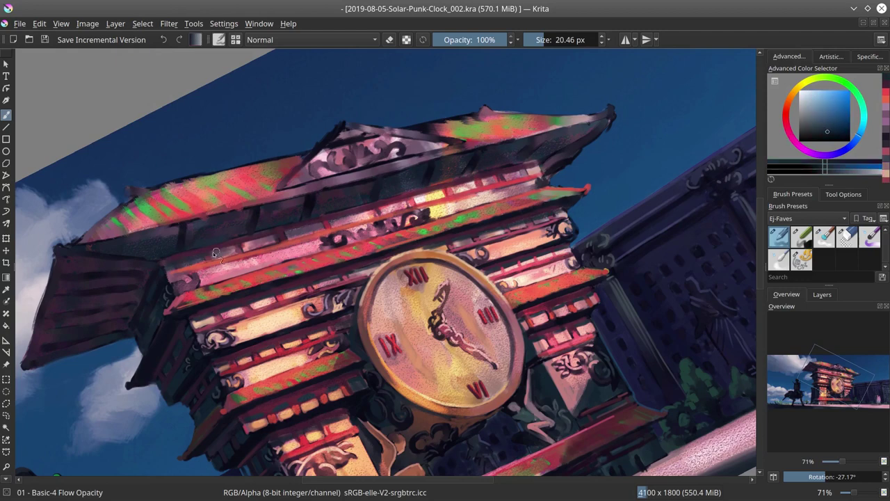
- Define the window panels of the row under the main roof with sampled dark, pink and orange tones up to its right end
{"action": "left_click_drag", "start_coordinate": [214, 252], "coordinate": [510, 174]}
{"action": "left_click", "coordinate": [296, 245], "text": "ctrl"}
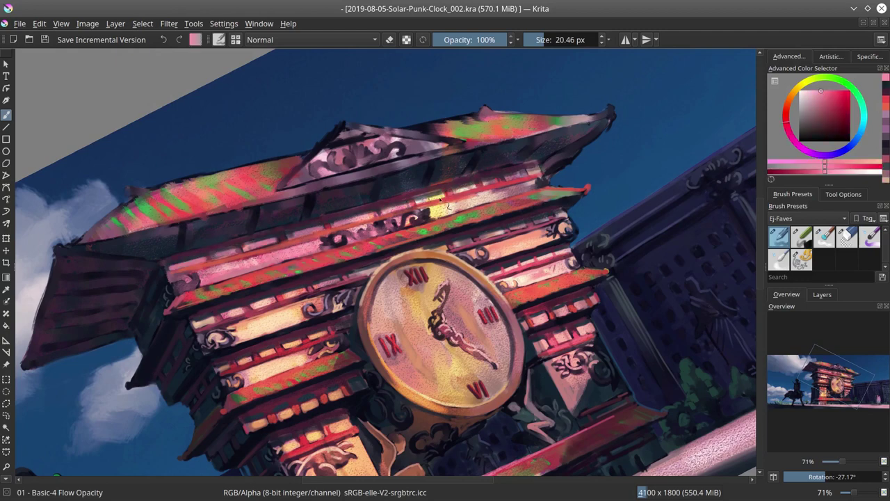
{"action": "left_click_drag", "start_coordinate": [249, 258], "coordinate": [322, 238]}
{"action": "left_click", "coordinate": [330, 240], "text": "ctrl"}
{"action": "left_click", "coordinate": [221, 261], "text": "ctrl"}
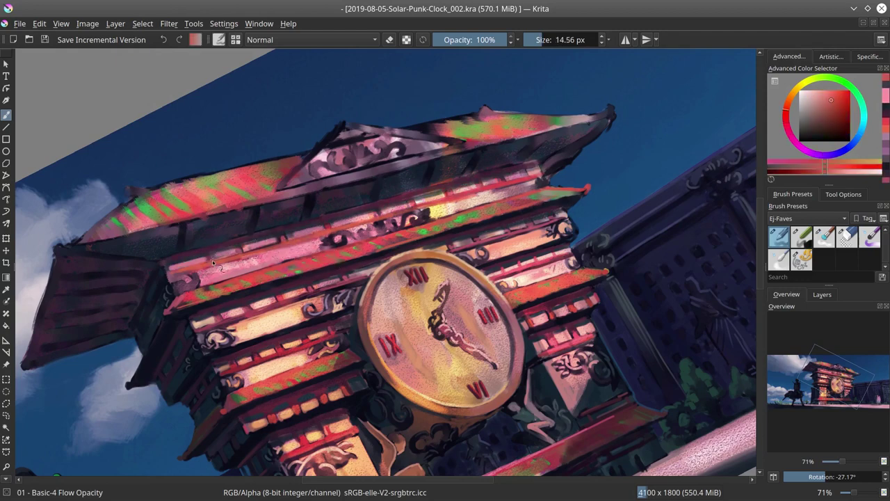
{"action": "left_click", "coordinate": [244, 243], "text": "ctrl"}
{"action": "left_click", "coordinate": [397, 213], "text": "ctrl"}
{"action": "left_click_drag", "start_coordinate": [525, 167], "coordinate": [535, 159]}
{"action": "left_click", "coordinate": [554, 171], "text": "ctrl"}
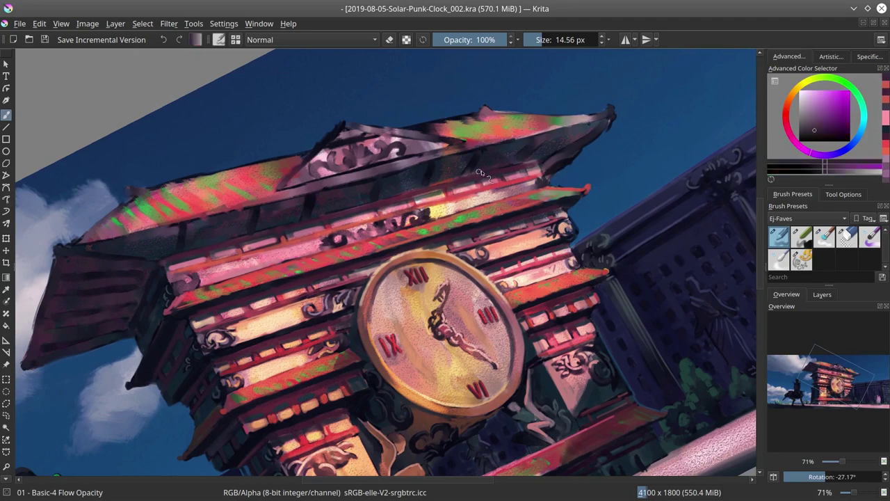
- Paint sampled dark blue tones along the underside of the main roof's eave with a brush of about 36 px
{"action": "left_click", "coordinate": [338, 188], "text": "ctrl"}
{"action": "left_click", "coordinate": [292, 202], "text": "ctrl"}
{"action": "left_click_drag", "start_coordinate": [228, 214], "coordinate": [239, 213]}
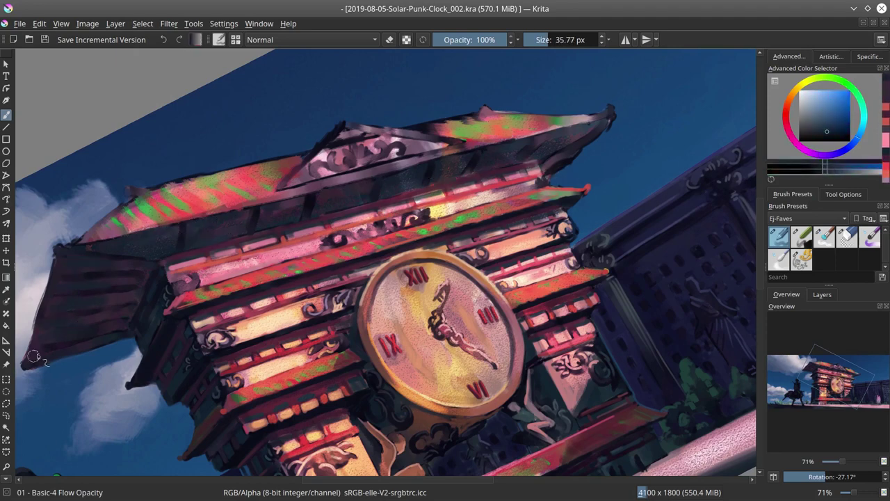
{"action": "left_click_drag", "start_coordinate": [546, 142], "coordinate": [587, 109]}
{"action": "left_click", "coordinate": [220, 237], "text": "ctrl"}
{"action": "left_click_drag", "start_coordinate": [136, 246], "coordinate": [293, 218]}
- Clean the outline of the main roof's left end against the cloud with sampled cloud and roof colors, using a 16.09 px brush
{"action": "left_click", "coordinate": [35, 300], "text": "ctrl"}
{"action": "left_click_drag", "start_coordinate": [41, 303], "coordinate": [36, 304]}
{"action": "mouse_move", "coordinate": [35, 304]}
{"action": "left_mouse_down"}
{"action": "mouse_move", "coordinate": [30, 325]}
{"action": "mouse_move", "coordinate": [58, 262]}
{"action": "left_mouse_up"}
{"action": "left_click", "coordinate": [43, 316], "text": "ctrl"}
{"action": "left_click", "coordinate": [32, 306], "text": "ctrl"}
{"action": "left_click", "coordinate": [46, 306], "text": "ctrl"}
{"action": "left_click", "coordinate": [91, 234], "text": "ctrl"}
{"action": "left_click_drag", "start_coordinate": [91, 234], "coordinate": [121, 198]}
{"action": "left_click", "coordinate": [47, 250], "text": "ctrl"}
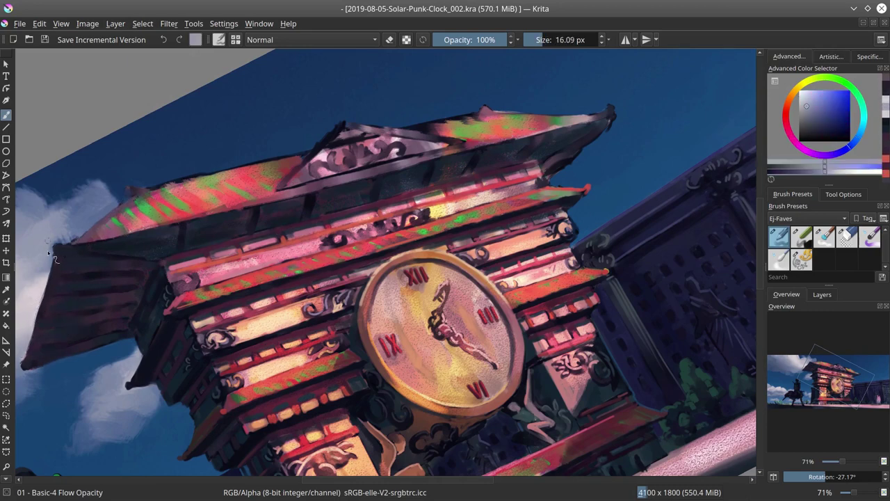
{"action": "left_click_drag", "start_coordinate": [53, 243], "coordinate": [76, 237]}
- Refine the main roof's lower left corner and right tip with sampled sky and dark roof colors
{"action": "left_click", "coordinate": [32, 372], "text": "ctrl"}
{"action": "left_click", "coordinate": [53, 368], "text": "ctrl"}
{"action": "left_click", "coordinate": [54, 356], "text": "ctrl"}
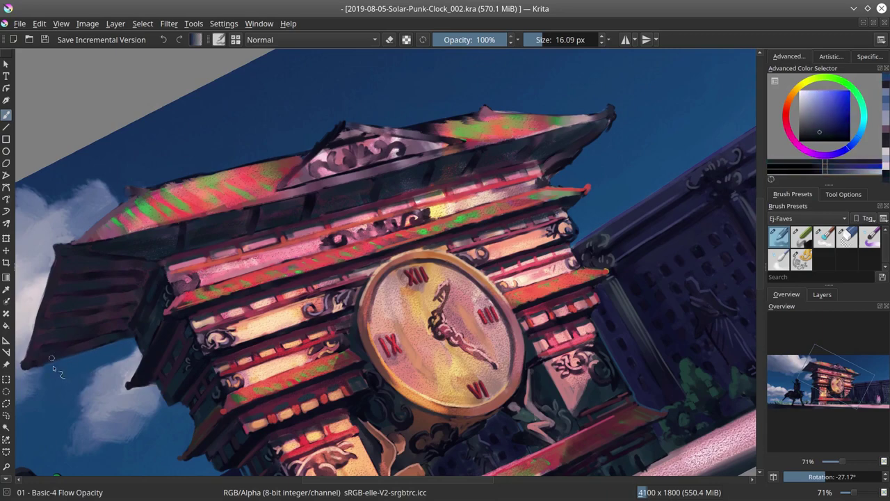
{"action": "left_click", "coordinate": [63, 366], "text": "ctrl"}
{"action": "left_click", "coordinate": [75, 338], "text": "ctrl"}
{"action": "left_click", "coordinate": [579, 164], "text": "ctrl"}
{"action": "left_click_drag", "start_coordinate": [616, 115], "coordinate": [557, 163]}
{"action": "left_click", "coordinate": [608, 116], "text": "ctrl"}
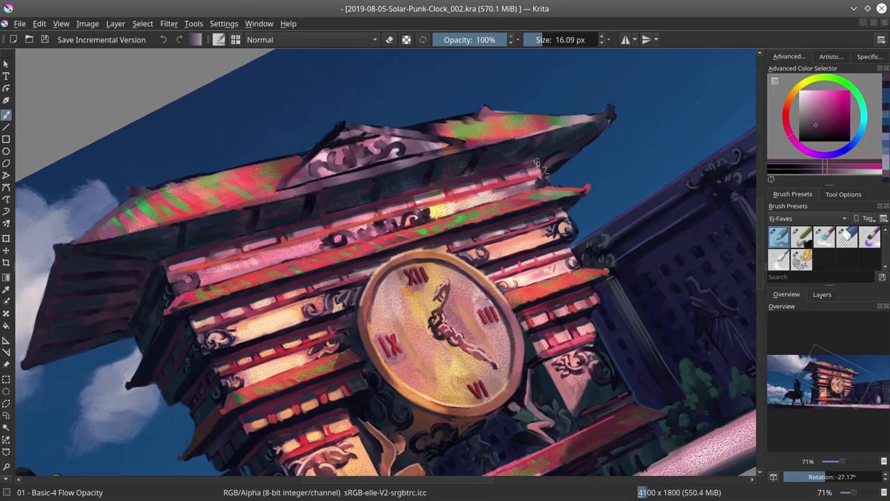
{"action": "left_click", "coordinate": [611, 117], "text": "ctrl"}
{"action": "left_click", "coordinate": [610, 118], "text": "ctrl"}
- Reset the canvas rotation and touch up the shadowed eave underside with sampled dark blues and an 18.22 px brush
{"action": "key", "text": "5"}
{"action": "key", "text": "2"}
{"action": "mouse_move", "coordinate": [514, 256]}
{"action": "left_mouse_down", "text": "ctrl"}
{"action": "mouse_move", "coordinate": [513, 199]}
{"action": "mouse_move", "coordinate": [440, 207]}
{"action": "left_mouse_up", "text": "ctrl"}
{"action": "left_click", "coordinate": [513, 198], "text": "ctrl"}
{"action": "left_click", "coordinate": [475, 210], "text": "ctrl"}
{"action": "left_click", "coordinate": [475, 209], "text": "ctrl"}
{"action": "left_click_drag", "start_coordinate": [338, 163], "coordinate": [306, 159], "text": "shift"}
{"action": "left_click_drag", "start_coordinate": [205, 126], "coordinate": [250, 127]}
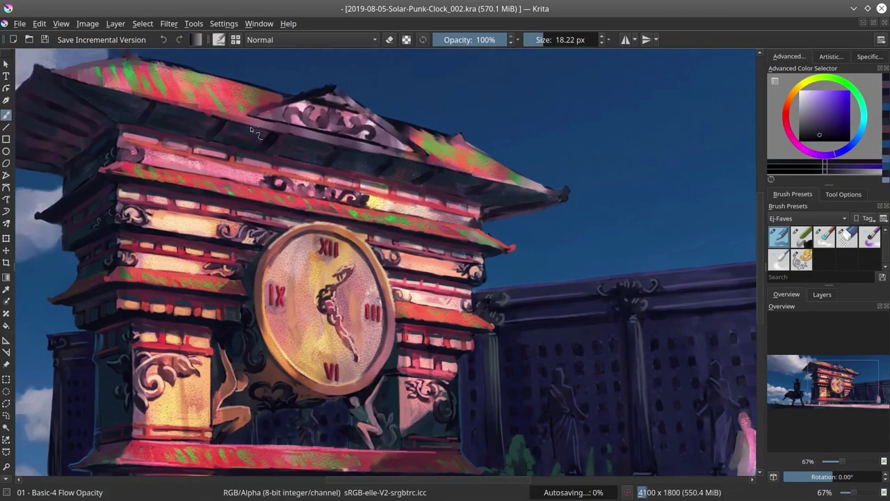
{"action": "left_click_drag", "start_coordinate": [149, 99], "coordinate": [221, 107]}
{"action": "left_click", "coordinate": [560, 199], "text": "ctrl"}
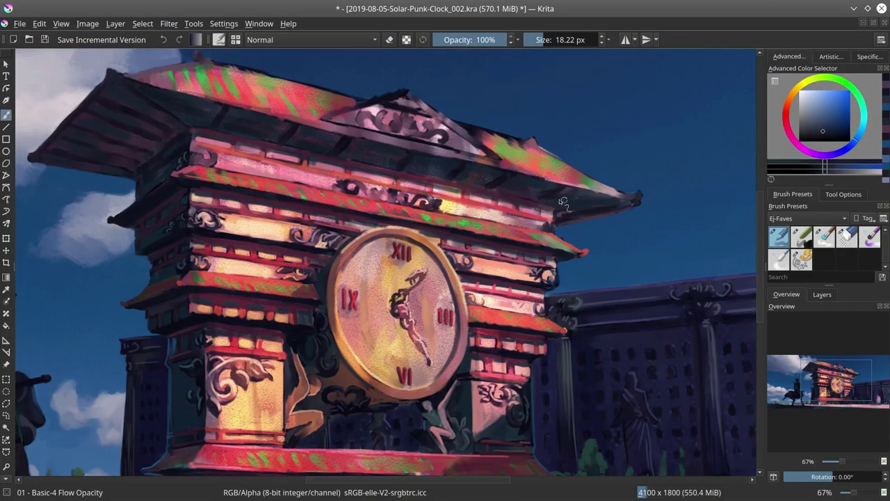
{"action": "left_click", "coordinate": [562, 200]}
{"action": "left_click", "coordinate": [510, 189], "text": "ctrl"}
{"action": "left_click", "coordinate": [510, 189]}
- Paint a continuous red edge along the front of the main roof's eave up to its right tip
{"action": "left_click", "coordinate": [103, 233], "text": "ctrl"}
{"action": "mouse_move", "coordinate": [162, 86]}
{"action": "left_mouse_down", "text": "shift"}
{"action": "mouse_move", "coordinate": [102, 233]}
{"action": "mouse_move", "coordinate": [567, 68]}
{"action": "left_mouse_up", "text": "shift"}
{"action": "left_click", "coordinate": [390, 143], "text": "ctrl"}
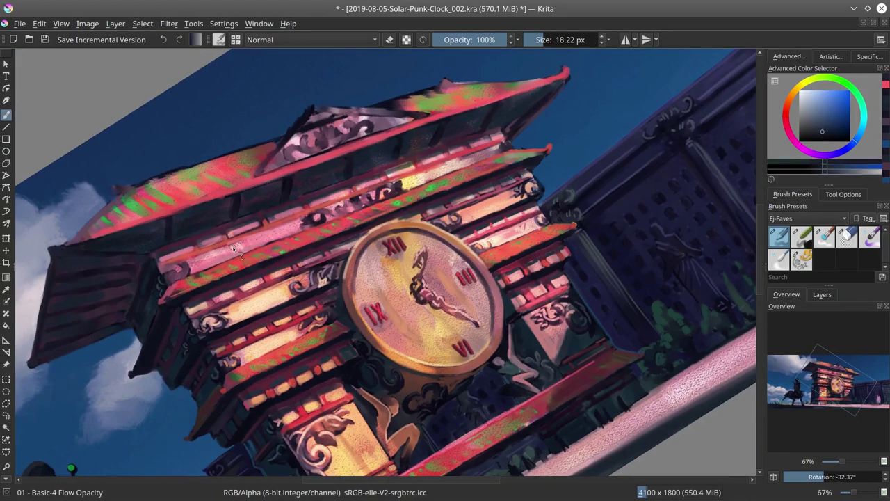
- Save the painting at full-page view and check the composition with the canvas mirrored
{"action": "key", "text": "5"}
{"action": "key", "text": "2"}
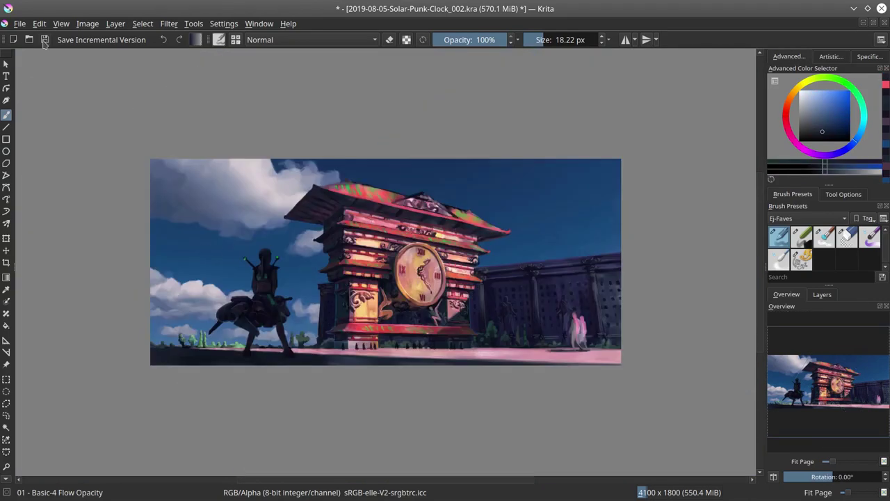
{"action": "left_click", "coordinate": [44, 40]}
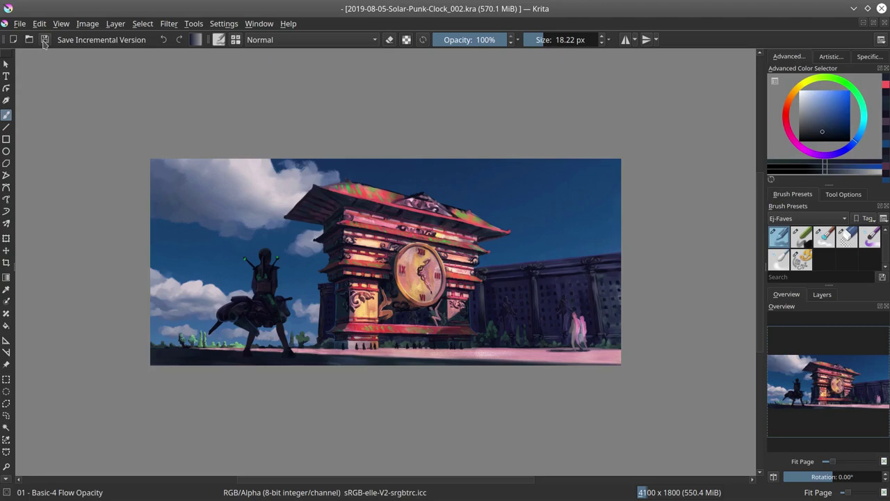
{"action": "key", "text": "m"}
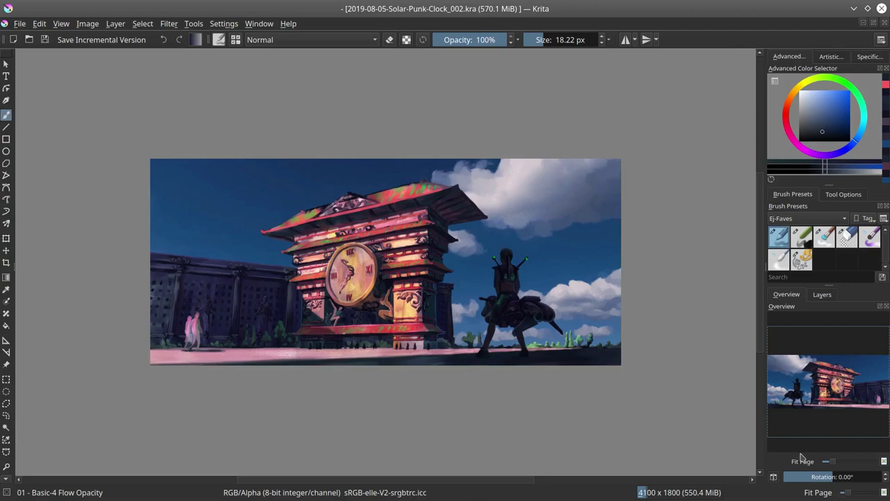
{"action": "key", "text": "m"}
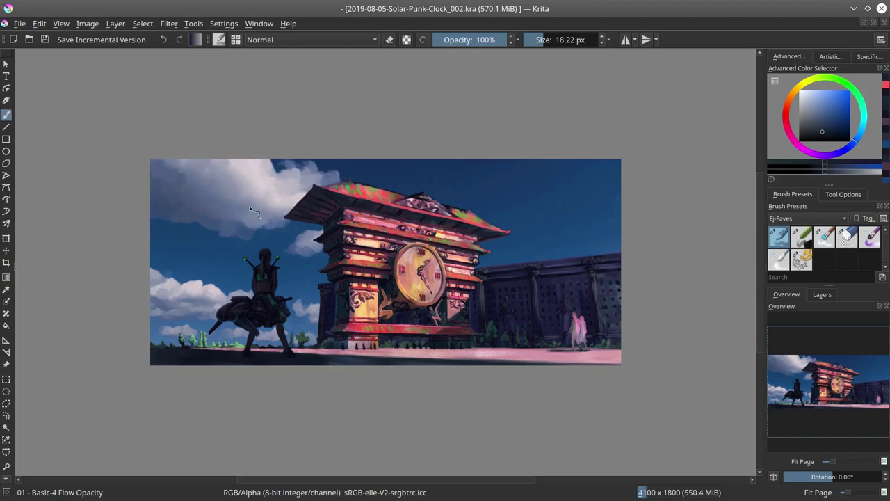
- Paint a small dark scroll at the right end of the top wall band with sampled tones
{"action": "mouse_move", "coordinate": [437, 210]}
{"action": "left_mouse_down"}
{"action": "mouse_move", "coordinate": [555, 347]}
{"action": "mouse_move", "coordinate": [556, 288]}
{"action": "left_mouse_up"}
{"action": "left_click", "coordinate": [555, 346], "text": "ctrl"}
{"action": "left_click_drag", "start_coordinate": [556, 286], "coordinate": [469, 282]}
{"action": "mouse_move", "coordinate": [581, 271]}
{"action": "left_mouse_down"}
{"action": "mouse_move", "coordinate": [605, 264]}
{"action": "mouse_move", "coordinate": [605, 273]}
{"action": "left_mouse_up"}
{"action": "left_click", "coordinate": [597, 266], "text": "ctrl"}
{"action": "left_click", "coordinate": [600, 264], "text": "ctrl"}
{"action": "left_click", "coordinate": [604, 262], "text": "ctrl"}
{"action": "left_click", "coordinate": [612, 277], "text": "ctrl"}
{"action": "left_click", "coordinate": [620, 272], "text": "ctrl"}
{"action": "left_click_drag", "start_coordinate": [612, 267], "coordinate": [613, 279]}
- Shape the middle of the scroll ornament on the top wall band with sampled pinks and purples
{"action": "left_click", "coordinate": [372, 298], "text": "ctrl"}
{"action": "left_click", "coordinate": [372, 298], "text": "ctrl"}
{"action": "left_click_drag", "start_coordinate": [372, 298], "coordinate": [377, 298]}
{"action": "mouse_move", "coordinate": [369, 297]}
{"action": "left_mouse_down"}
{"action": "mouse_move", "coordinate": [346, 305]}
{"action": "mouse_move", "coordinate": [377, 295]}
{"action": "mouse_move", "coordinate": [357, 311]}
{"action": "mouse_move", "coordinate": [346, 295]}
{"action": "mouse_move", "coordinate": [334, 301]}
{"action": "mouse_move", "coordinate": [365, 308]}
{"action": "mouse_move", "coordinate": [384, 290]}
{"action": "mouse_move", "coordinate": [368, 294]}
{"action": "mouse_move", "coordinate": [387, 289]}
{"action": "mouse_move", "coordinate": [375, 294]}
{"action": "mouse_move", "coordinate": [382, 298]}
{"action": "mouse_move", "coordinate": [401, 274]}
{"action": "mouse_move", "coordinate": [353, 309]}
{"action": "left_mouse_up"}
{"action": "left_click", "coordinate": [378, 294], "text": "ctrl"}
{"action": "left_click", "coordinate": [351, 302], "text": "ctrl"}
{"action": "left_click", "coordinate": [354, 299], "text": "ctrl"}
{"action": "left_click", "coordinate": [405, 296], "text": "ctrl"}
{"action": "left_click", "coordinate": [406, 295], "text": "ctrl"}
{"action": "left_click", "coordinate": [356, 303], "text": "ctrl"}
{"action": "left_click", "coordinate": [369, 297], "text": "ctrl"}
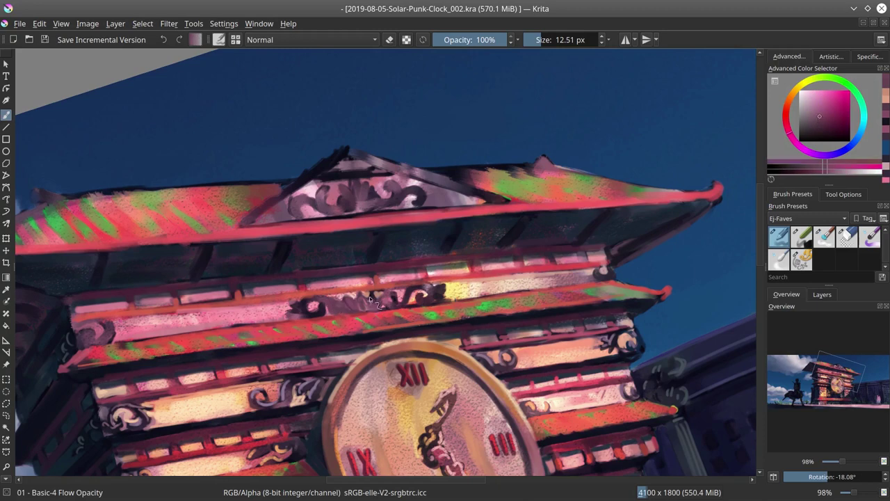
- Define the left and right curls of the top band's central ornament with sampled pink, purple and yellow
{"action": "left_click", "coordinate": [340, 299], "text": "ctrl"}
{"action": "left_click", "coordinate": [286, 306], "text": "ctrl"}
{"action": "mouse_move", "coordinate": [339, 301]}
{"action": "left_mouse_down"}
{"action": "mouse_move", "coordinate": [296, 309]}
{"action": "mouse_move", "coordinate": [307, 309]}
{"action": "left_mouse_up"}
{"action": "left_click", "coordinate": [316, 302], "text": "ctrl"}
{"action": "left_click", "coordinate": [285, 308], "text": "ctrl"}
{"action": "left_click", "coordinate": [383, 298], "text": "ctrl"}
{"action": "left_click_drag", "start_coordinate": [384, 298], "coordinate": [405, 304]}
{"action": "left_click", "coordinate": [451, 288], "text": "ctrl"}
{"action": "mouse_move", "coordinate": [427, 292]}
{"action": "left_mouse_down"}
{"action": "mouse_move", "coordinate": [438, 285]}
{"action": "mouse_move", "coordinate": [423, 299]}
{"action": "left_mouse_up"}
{"action": "left_click", "coordinate": [423, 292], "text": "ctrl"}
{"action": "left_click", "coordinate": [452, 287], "text": "ctrl"}
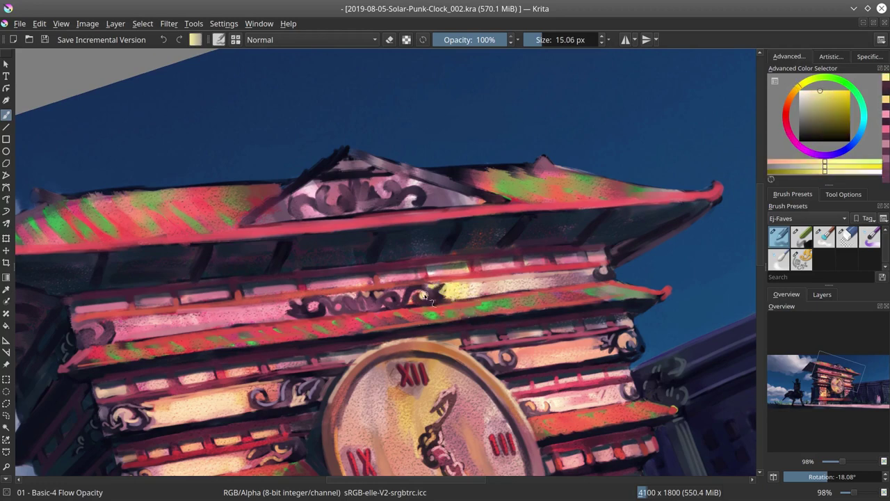
- Extend the warm yellow light along the top wall band to the right of the central ornament
{"action": "left_click", "coordinate": [440, 291], "text": "ctrl"}
{"action": "left_click", "coordinate": [464, 285], "text": "ctrl"}
{"action": "left_click_drag", "start_coordinate": [473, 281], "coordinate": [465, 280]}
{"action": "left_click_drag", "start_coordinate": [465, 281], "coordinate": [564, 273]}
- Add fine light gaps and muted purple highlights to the top band's central ornament, reducing the brush to 7.48 px
{"action": "left_click_drag", "start_coordinate": [382, 296], "coordinate": [391, 304]}
{"action": "left_click_drag", "start_coordinate": [398, 293], "coordinate": [391, 300]}
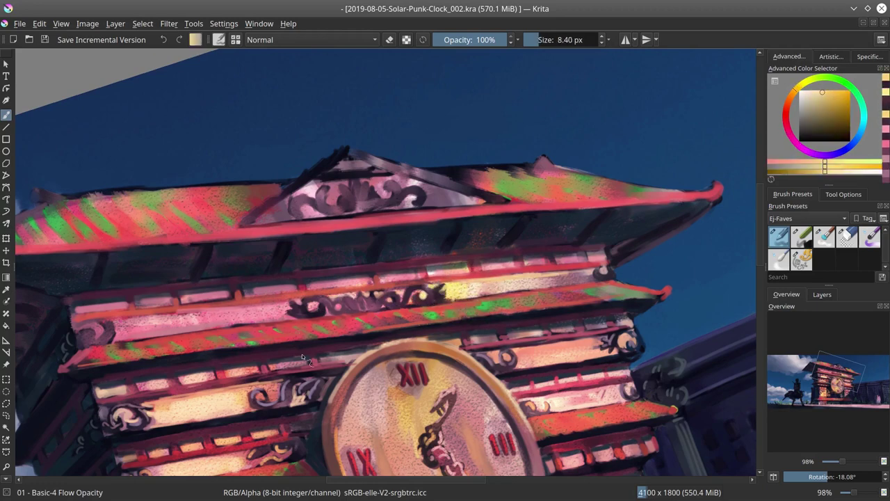
{"action": "left_click", "coordinate": [337, 303], "text": "ctrl"}
{"action": "key", "text": "bracketleft"}
{"action": "left_click", "coordinate": [346, 306], "text": "ctrl"}
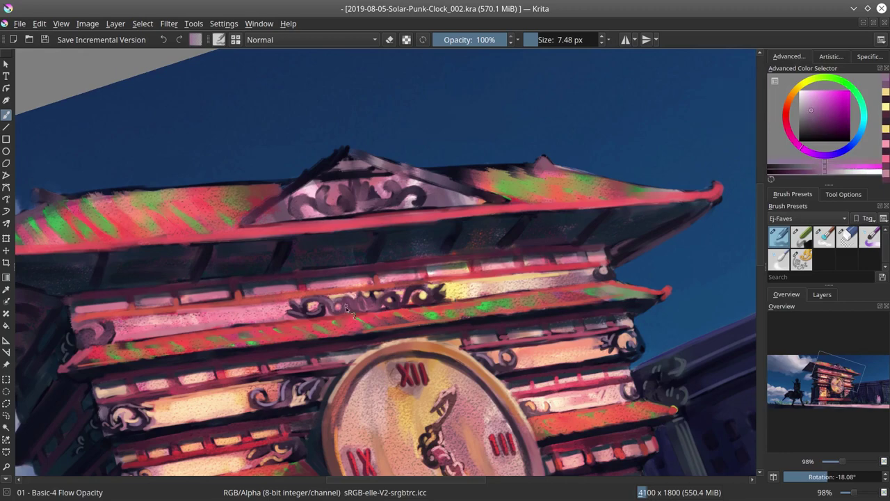
{"action": "mouse_move", "coordinate": [369, 300]}
{"action": "left_mouse_down"}
{"action": "mouse_move", "coordinate": [434, 295]}
{"action": "mouse_move", "coordinate": [420, 432]}
{"action": "mouse_move", "coordinate": [432, 306]}
{"action": "left_mouse_up"}
- Outline the ridge and left edge of the main roof in orange-red and trim it with sampled sky blue
{"action": "key", "text": "5"}
{"action": "left_click_drag", "start_coordinate": [529, 347], "coordinate": [551, 245]}
{"action": "left_click_drag", "start_coordinate": [299, 278], "coordinate": [447, 275]}
{"action": "left_click", "coordinate": [258, 273], "text": "ctrl"}
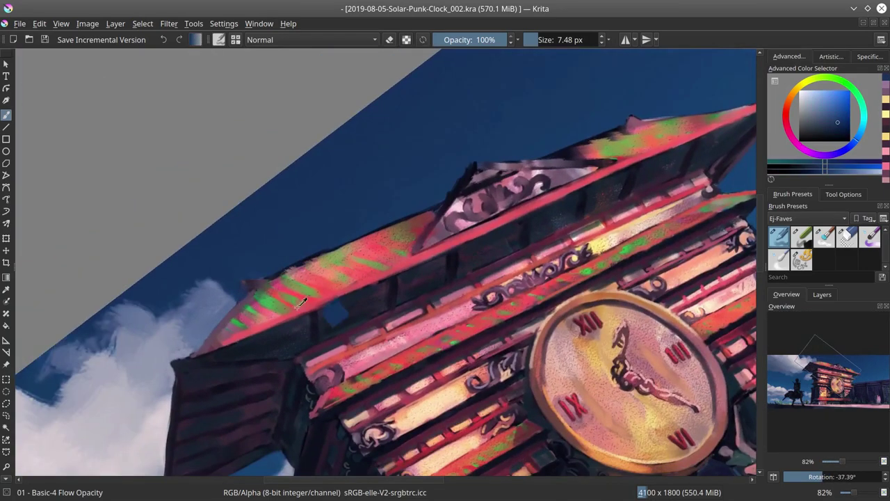
{"action": "left_click", "coordinate": [296, 308], "text": "ctrl"}
{"action": "mouse_move", "coordinate": [211, 335]}
{"action": "left_mouse_down"}
{"action": "mouse_move", "coordinate": [252, 282]}
{"action": "mouse_move", "coordinate": [267, 281]}
{"action": "left_mouse_up"}
{"action": "left_click_drag", "start_coordinate": [302, 265], "coordinate": [300, 266]}
{"action": "left_click_drag", "start_coordinate": [271, 278], "coordinate": [439, 202]}
{"action": "left_click", "coordinate": [297, 257], "text": "ctrl"}
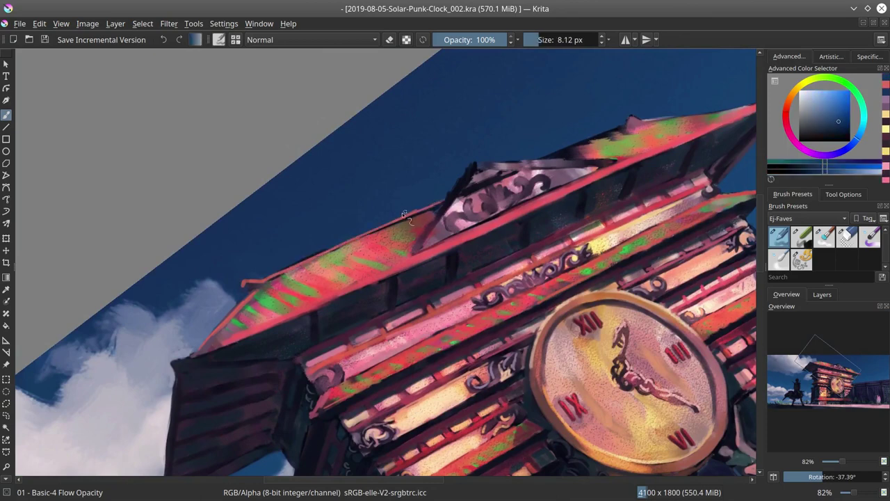
{"action": "left_click", "coordinate": [290, 270], "text": "ctrl"}
{"action": "left_click_drag", "start_coordinate": [290, 270], "coordinate": [291, 270]}
{"action": "left_click_drag", "start_coordinate": [285, 271], "coordinate": [422, 212]}
- Paint a red edge with a dark inner line along the left slope of the roof's triangular pediment
{"action": "left_click", "coordinate": [422, 249], "text": "ctrl"}
{"action": "left_click_drag", "start_coordinate": [415, 252], "coordinate": [474, 162]}
{"action": "left_click", "coordinate": [465, 189], "text": "ctrl"}
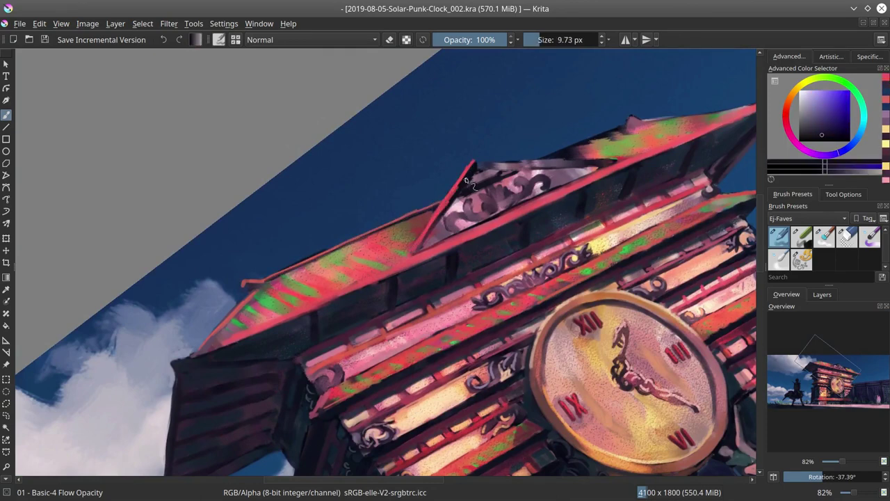
{"action": "left_click", "coordinate": [429, 243], "text": "ctrl"}
{"action": "left_click_drag", "start_coordinate": [459, 192], "coordinate": [431, 242]}
- Brighten the pediment's inner panel around its scrollwork with sampled pale pinks
{"action": "left_click", "coordinate": [467, 197], "text": "ctrl"}
{"action": "left_click", "coordinate": [464, 208], "text": "ctrl"}
{"action": "left_click", "coordinate": [474, 199], "text": "ctrl"}
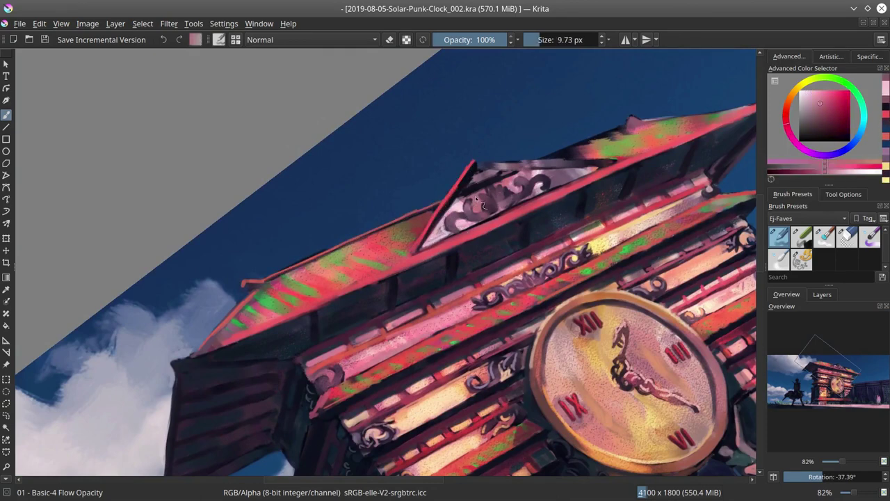
{"action": "left_click", "coordinate": [475, 198], "text": "ctrl"}
{"action": "left_click_drag", "start_coordinate": [496, 197], "coordinate": [534, 172]}
{"action": "left_click_drag", "start_coordinate": [468, 187], "coordinate": [505, 173]}
{"action": "left_click", "coordinate": [479, 185], "text": "ctrl"}
{"action": "mouse_move", "coordinate": [477, 186]}
{"action": "left_mouse_down"}
{"action": "mouse_move", "coordinate": [514, 172]}
{"action": "mouse_move", "coordinate": [496, 166]}
{"action": "left_mouse_up"}
{"action": "left_click", "coordinate": [495, 166], "text": "ctrl"}
{"action": "mouse_move", "coordinate": [535, 164]}
{"action": "left_mouse_down"}
{"action": "mouse_move", "coordinate": [480, 168]}
{"action": "mouse_move", "coordinate": [548, 167]}
{"action": "left_mouse_up"}
- Paint the red edge along the pediment's right slope and clean up the panel's lower border
{"action": "left_click", "coordinate": [472, 165], "text": "ctrl"}
{"action": "mouse_move", "coordinate": [474, 163]}
{"action": "left_mouse_down"}
{"action": "mouse_move", "coordinate": [613, 161]}
{"action": "mouse_move", "coordinate": [544, 161]}
{"action": "mouse_move", "coordinate": [578, 169]}
{"action": "left_mouse_up"}
{"action": "left_click", "coordinate": [556, 171], "text": "ctrl"}
{"action": "left_click", "coordinate": [560, 186], "text": "ctrl"}
{"action": "left_click_drag", "start_coordinate": [472, 228], "coordinate": [570, 183]}
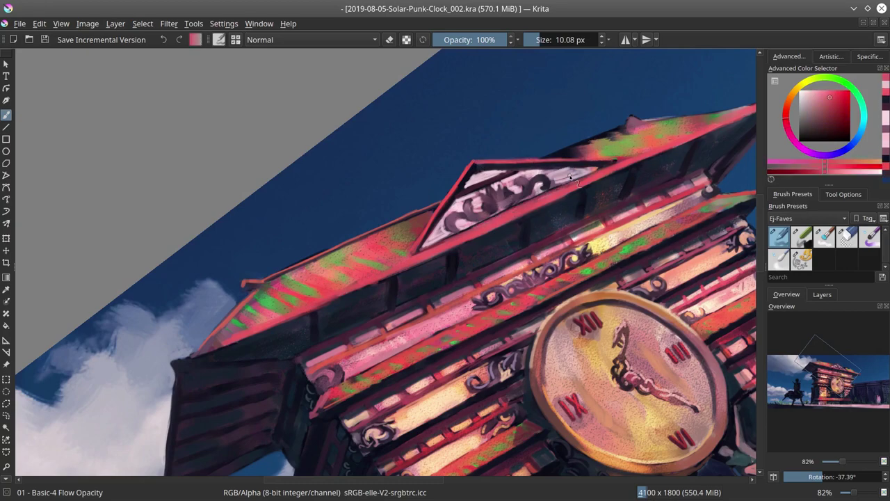
- Mirror the canvas and outline the ridge of the shorter roof section beside the pediment with sampled purple and orange
{"action": "key", "text": "5"}
{"action": "key", "text": "2"}
{"action": "key", "text": "m"}
{"action": "scroll", "coordinate": [381, 188], "scroll_direction": "up", "scroll_amount": 4}
{"action": "left_click", "coordinate": [381, 188], "text": "ctrl"}
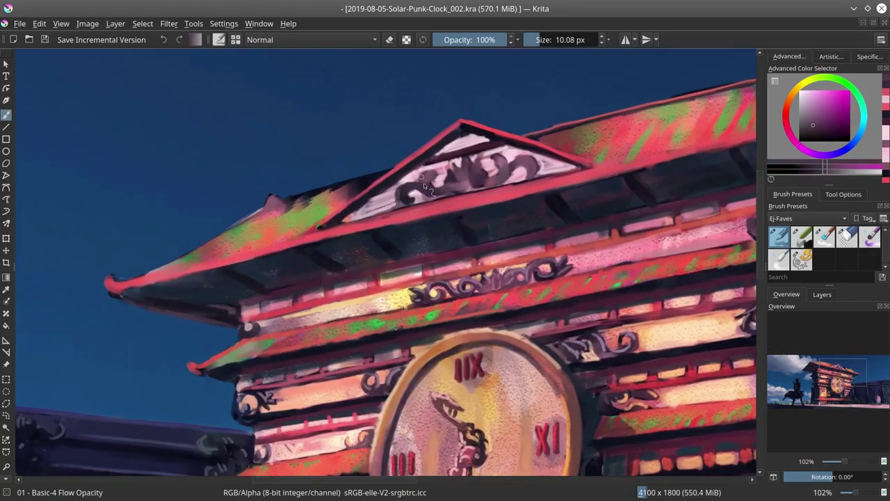
{"action": "left_click_drag", "start_coordinate": [381, 188], "coordinate": [312, 236]}
{"action": "left_click", "coordinate": [208, 277], "text": "ctrl"}
{"action": "mouse_move", "coordinate": [236, 258]}
{"action": "left_mouse_down"}
{"action": "mouse_move", "coordinate": [215, 257]}
{"action": "mouse_move", "coordinate": [224, 257]}
{"action": "left_mouse_up"}
{"action": "left_click_drag", "start_coordinate": [217, 245], "coordinate": [324, 214]}
{"action": "left_click_drag", "start_coordinate": [211, 246], "coordinate": [302, 228]}
- Refine the shorter roof section's sloping edge down to its tip with sampled pinks, reds and sky blue
{"action": "left_click", "coordinate": [202, 258], "text": "ctrl"}
{"action": "left_click", "coordinate": [189, 243], "text": "ctrl"}
{"action": "left_click", "coordinate": [210, 255], "text": "ctrl"}
{"action": "left_click", "coordinate": [166, 266], "text": "ctrl"}
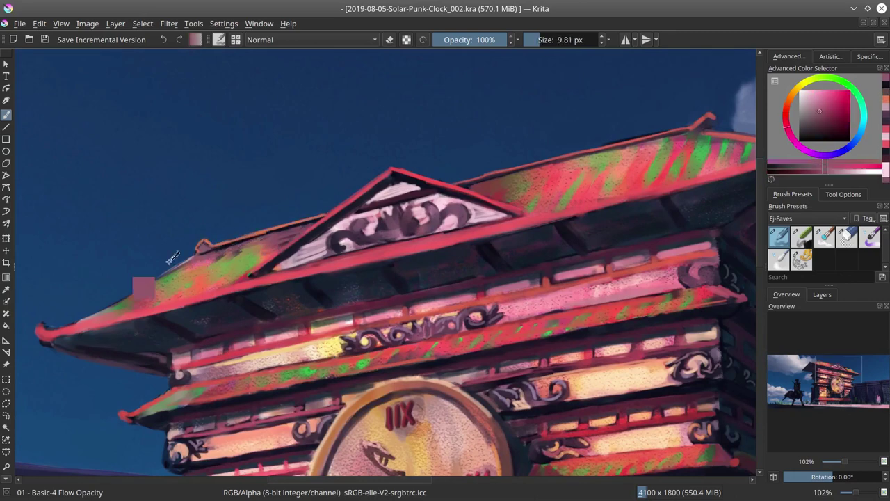
{"action": "left_click_drag", "start_coordinate": [193, 257], "coordinate": [157, 275]}
{"action": "left_click", "coordinate": [132, 306], "text": "ctrl"}
{"action": "left_click_drag", "start_coordinate": [79, 321], "coordinate": [190, 262]}
{"action": "left_click", "coordinate": [76, 306], "text": "ctrl"}
{"action": "left_click_drag", "start_coordinate": [57, 349], "coordinate": [33, 336]}
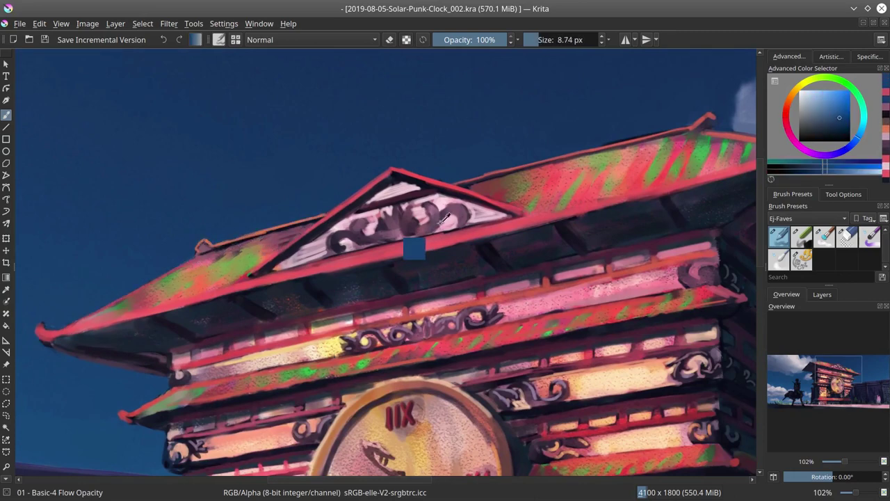
- Define the curls of the pediment's scroll ornament and the band beneath its apex with sampled dark purples
{"action": "left_click", "coordinate": [439, 225], "text": "ctrl"}
{"action": "mouse_move", "coordinate": [355, 231]}
{"action": "left_mouse_down"}
{"action": "mouse_move", "coordinate": [341, 235]}
{"action": "mouse_move", "coordinate": [356, 226]}
{"action": "left_mouse_up"}
{"action": "mouse_move", "coordinate": [375, 236]}
{"action": "left_mouse_down"}
{"action": "mouse_move", "coordinate": [395, 210]}
{"action": "mouse_move", "coordinate": [420, 228]}
{"action": "left_mouse_up"}
{"action": "mouse_move", "coordinate": [425, 226]}
{"action": "left_mouse_down"}
{"action": "mouse_move", "coordinate": [426, 206]}
{"action": "mouse_move", "coordinate": [462, 209]}
{"action": "left_mouse_up"}
{"action": "left_click", "coordinate": [334, 211], "text": "ctrl"}
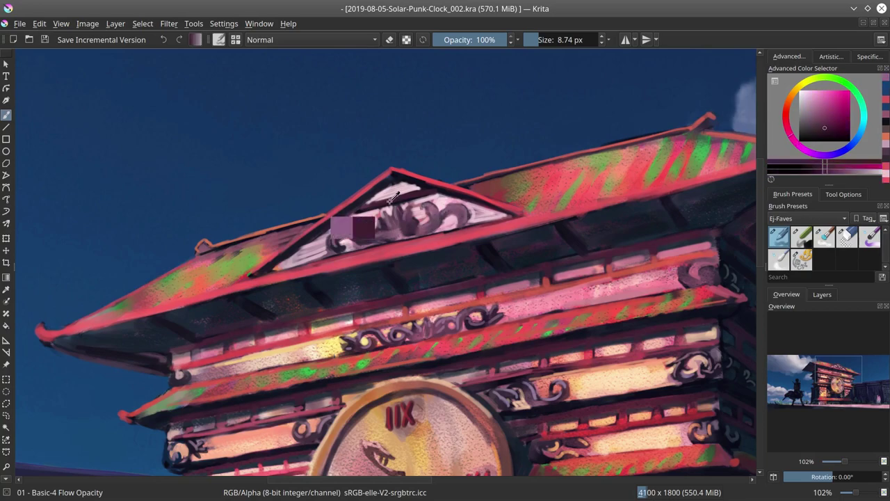
{"action": "left_click_drag", "start_coordinate": [375, 207], "coordinate": [368, 207]}
{"action": "left_click_drag", "start_coordinate": [364, 209], "coordinate": [431, 188]}
{"action": "key", "text": "5"}
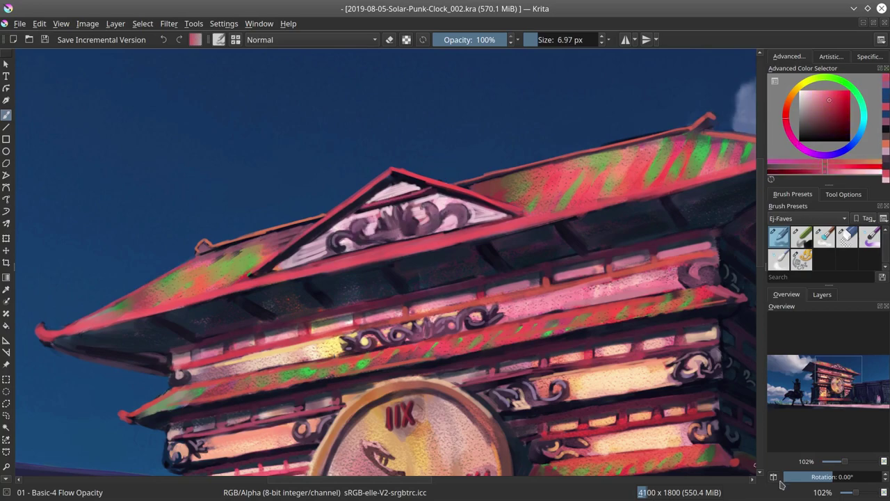
- Turn off the canvas mirroring and touch up the wall's corner scroll under the main roof with sampled pinks
{"action": "left_click", "coordinate": [777, 479]}
{"action": "mouse_move", "coordinate": [400, 257]}
{"action": "left_mouse_down"}
{"action": "mouse_move", "coordinate": [401, 268]}
{"action": "mouse_move", "coordinate": [492, 212]}
{"action": "left_mouse_up"}
{"action": "left_click", "coordinate": [271, 217], "text": "ctrl"}
{"action": "mouse_move", "coordinate": [231, 207]}
{"action": "left_mouse_down"}
{"action": "mouse_move", "coordinate": [240, 214]}
{"action": "mouse_move", "coordinate": [230, 218]}
{"action": "mouse_move", "coordinate": [246, 213]}
{"action": "left_mouse_up"}
{"action": "left_click", "coordinate": [226, 214], "text": "ctrl"}
{"action": "left_click", "coordinate": [244, 212], "text": "ctrl"}
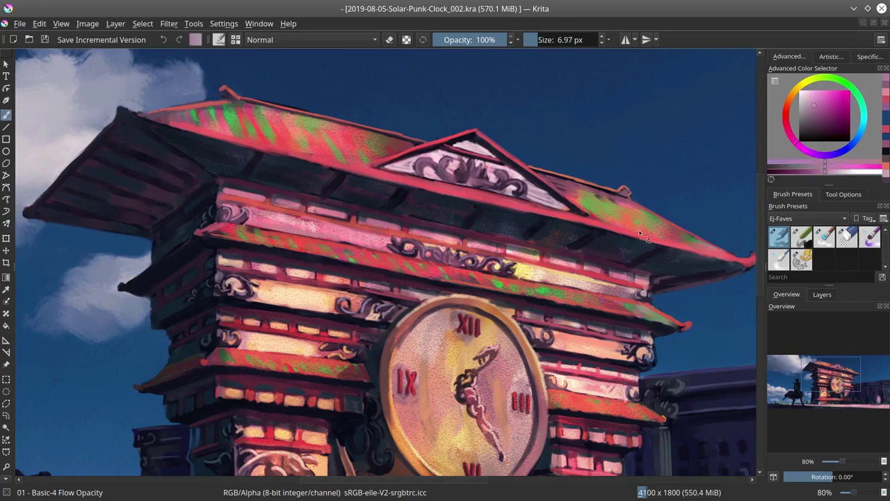
- Save the painting and check the whole composition in mirrored view
{"action": "left_click_drag", "start_coordinate": [628, 263], "coordinate": [615, 313]}
{"action": "key", "text": "minus"}
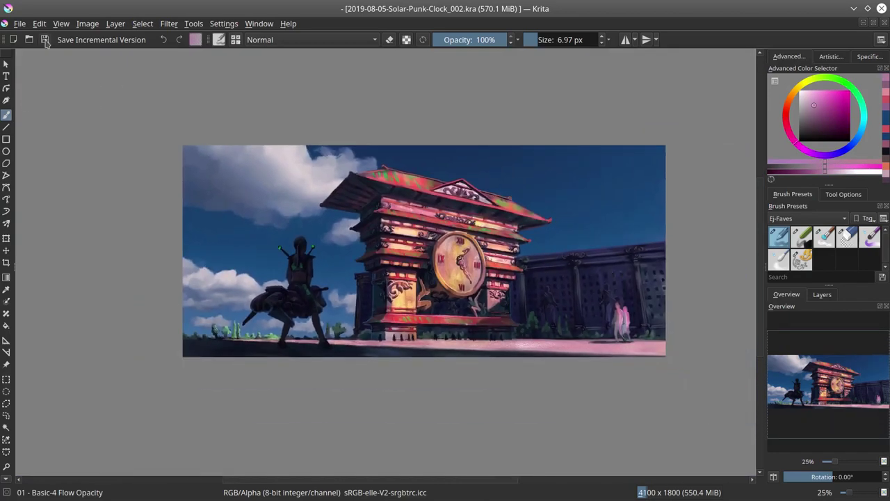
{"action": "left_click", "coordinate": [45, 40]}
{"action": "key", "text": "m"}
{"action": "key", "text": "m"}
- Add a new paint layer above base paint and choose a bright neon green for it
{"action": "left_click", "coordinate": [821, 294]}
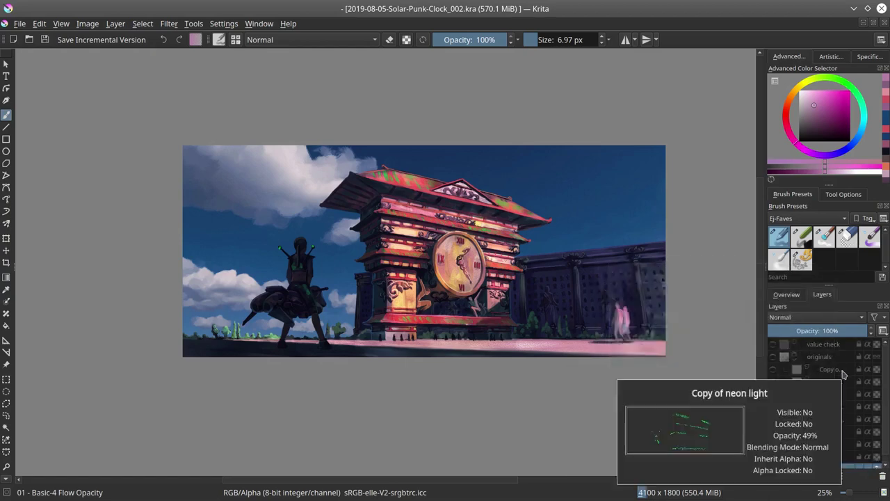
{"action": "left_click", "coordinate": [794, 360]}
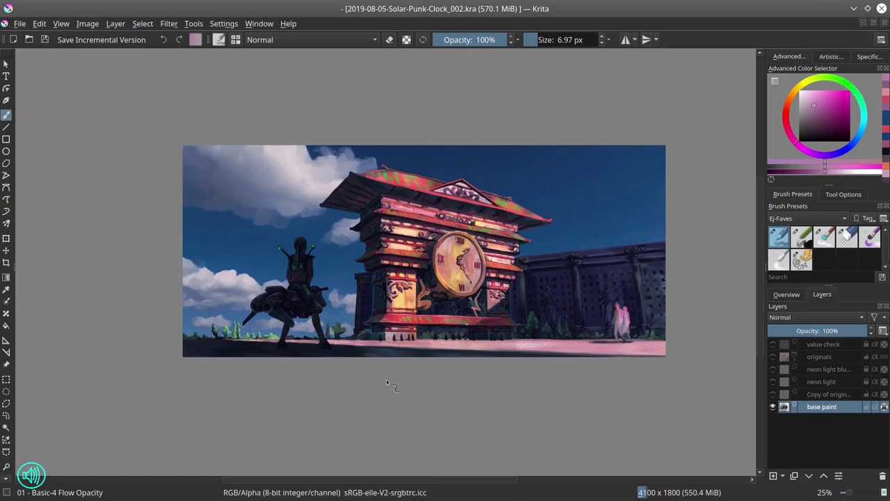
{"action": "left_click", "coordinate": [786, 294]}
{"action": "left_click", "coordinate": [822, 294]}
{"action": "key", "text": "Insert"}
{"action": "left_click", "coordinate": [849, 91]}
{"action": "left_click", "coordinate": [850, 88]}
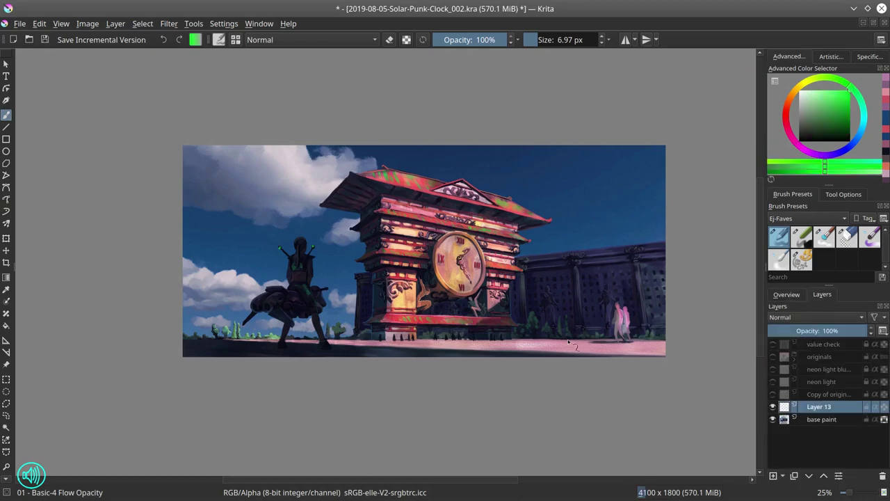
- Try thin bright green streaks across the main roof's longer slope
{"action": "scroll", "coordinate": [463, 198], "scroll_direction": "up", "scroll_amount": 4}
{"action": "mouse_move", "coordinate": [189, 127]}
{"action": "left_mouse_down"}
{"action": "mouse_move", "coordinate": [202, 127]}
{"action": "mouse_move", "coordinate": [190, 127]}
{"action": "left_mouse_up"}
{"action": "left_click_drag", "start_coordinate": [185, 124], "coordinate": [192, 126]}
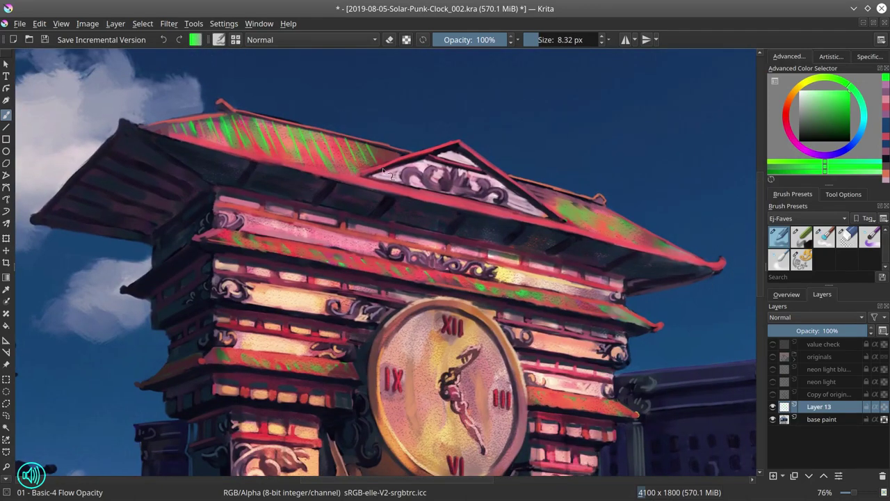
{"action": "left_click", "coordinate": [786, 294]}
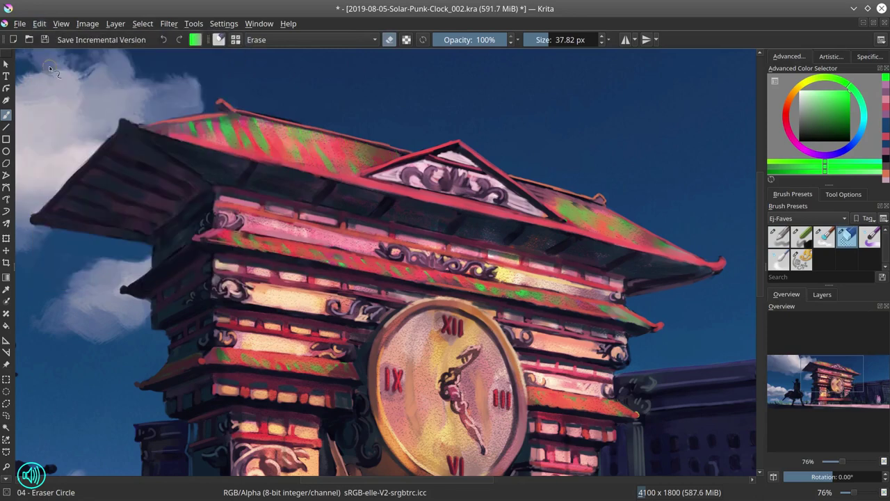
{"action": "key", "text": "slash"}
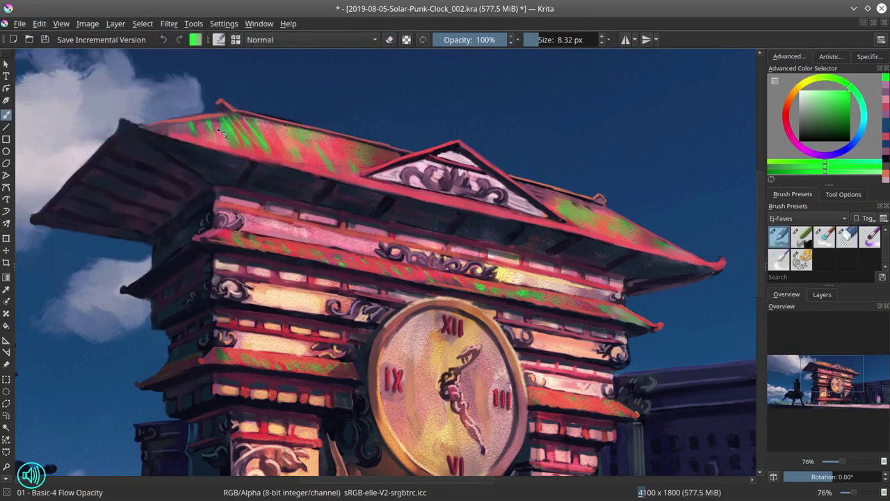
- Paint thin bright green diagonal streaks across the main roof on both sides of the pediment
{"action": "left_click_drag", "start_coordinate": [168, 123], "coordinate": [176, 134]}
{"action": "mouse_move", "coordinate": [261, 125]}
{"action": "left_mouse_down"}
{"action": "mouse_move", "coordinate": [275, 147]}
{"action": "mouse_move", "coordinate": [283, 145]}
{"action": "left_mouse_up"}
{"action": "mouse_move", "coordinate": [313, 134]}
{"action": "left_mouse_down"}
{"action": "mouse_move", "coordinate": [330, 162]}
{"action": "mouse_move", "coordinate": [353, 166]}
{"action": "left_mouse_up"}
{"action": "mouse_move", "coordinate": [358, 145]}
{"action": "left_mouse_down"}
{"action": "mouse_move", "coordinate": [371, 164]}
{"action": "mouse_move", "coordinate": [385, 163]}
{"action": "left_mouse_up"}
{"action": "left_click_drag", "start_coordinate": [385, 148], "coordinate": [399, 164]}
{"action": "left_click_drag", "start_coordinate": [518, 173], "coordinate": [420, 173]}
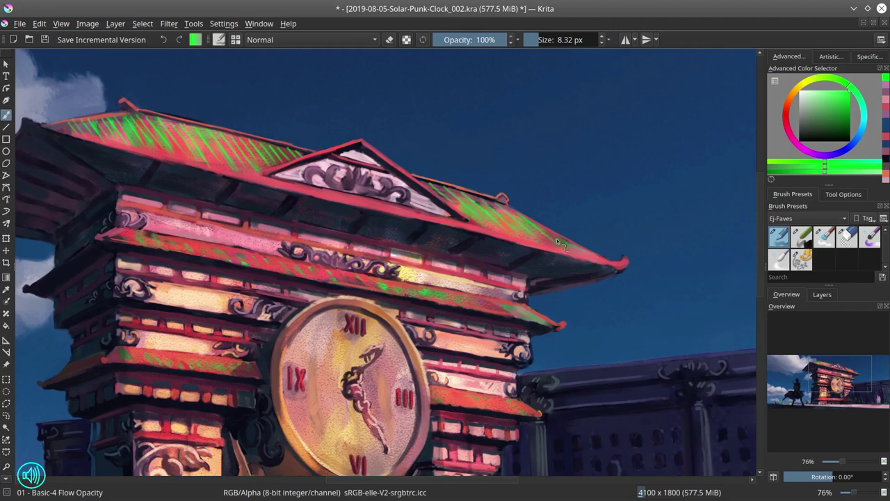
- Paint matching green streaks along the second roof tier and the lower roof sections on both sides of the clock
{"action": "left_click_drag", "start_coordinate": [388, 281], "coordinate": [523, 318]}
{"action": "left_click_drag", "start_coordinate": [356, 278], "coordinate": [118, 237]}
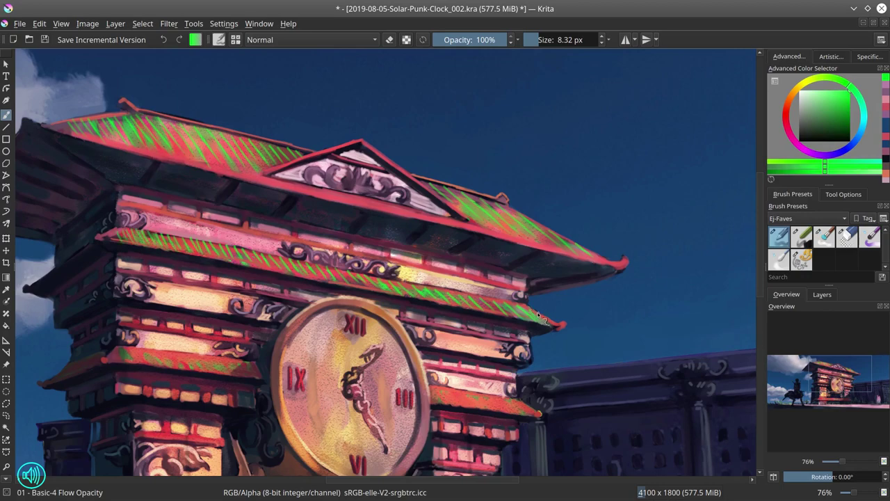
{"action": "mouse_move", "coordinate": [117, 351]}
{"action": "left_mouse_down"}
{"action": "mouse_move", "coordinate": [254, 375]}
{"action": "mouse_move", "coordinate": [191, 379]}
{"action": "left_mouse_up"}
{"action": "left_click_drag", "start_coordinate": [354, 372], "coordinate": [456, 399]}
- Paint bright green diagonal streaks along the roof at the tower's base
{"action": "mouse_move", "coordinate": [21, 355]}
{"action": "left_mouse_down"}
{"action": "mouse_move", "coordinate": [228, 278]}
{"action": "mouse_move", "coordinate": [215, 147]}
{"action": "left_mouse_up"}
{"action": "left_click_drag", "start_coordinate": [203, 346], "coordinate": [251, 325]}
{"action": "mouse_move", "coordinate": [265, 340]}
{"action": "left_mouse_down"}
{"action": "mouse_move", "coordinate": [214, 328]}
{"action": "mouse_move", "coordinate": [360, 317]}
{"action": "mouse_move", "coordinate": [417, 343]}
{"action": "mouse_move", "coordinate": [430, 337]}
{"action": "left_mouse_up"}
{"action": "mouse_move", "coordinate": [437, 320]}
{"action": "left_mouse_down"}
{"action": "mouse_move", "coordinate": [449, 338]}
{"action": "mouse_move", "coordinate": [404, 317]}
{"action": "mouse_move", "coordinate": [431, 335]}
{"action": "left_mouse_up"}
{"action": "mouse_move", "coordinate": [430, 319]}
{"action": "left_mouse_down"}
{"action": "mouse_move", "coordinate": [443, 335]}
{"action": "mouse_move", "coordinate": [455, 334]}
{"action": "left_mouse_up"}
{"action": "left_click_drag", "start_coordinate": [451, 320], "coordinate": [467, 335]}
{"action": "left_click_drag", "start_coordinate": [462, 320], "coordinate": [495, 335]}
{"action": "left_click_drag", "start_coordinate": [497, 321], "coordinate": [511, 336]}
{"action": "left_click_drag", "start_coordinate": [520, 321], "coordinate": [536, 336]}
- Paint bright green neon light along the two rods on the rider's back and small marks below them
{"action": "mouse_move", "coordinate": [354, 274]}
{"action": "left_mouse_down"}
{"action": "mouse_move", "coordinate": [365, 346]}
{"action": "mouse_move", "coordinate": [369, 195]}
{"action": "left_mouse_up"}
{"action": "left_click_drag", "start_coordinate": [104, 180], "coordinate": [508, 213]}
{"action": "left_click_drag", "start_coordinate": [332, 200], "coordinate": [295, 171]}
{"action": "left_click_drag", "start_coordinate": [236, 144], "coordinate": [265, 173]}
{"action": "left_click_drag", "start_coordinate": [361, 139], "coordinate": [343, 170]}
{"action": "left_click_drag", "start_coordinate": [278, 205], "coordinate": [331, 204]}
{"action": "left_click_drag", "start_coordinate": [330, 198], "coordinate": [335, 200]}
{"action": "left_click_drag", "start_coordinate": [331, 193], "coordinate": [337, 195]}
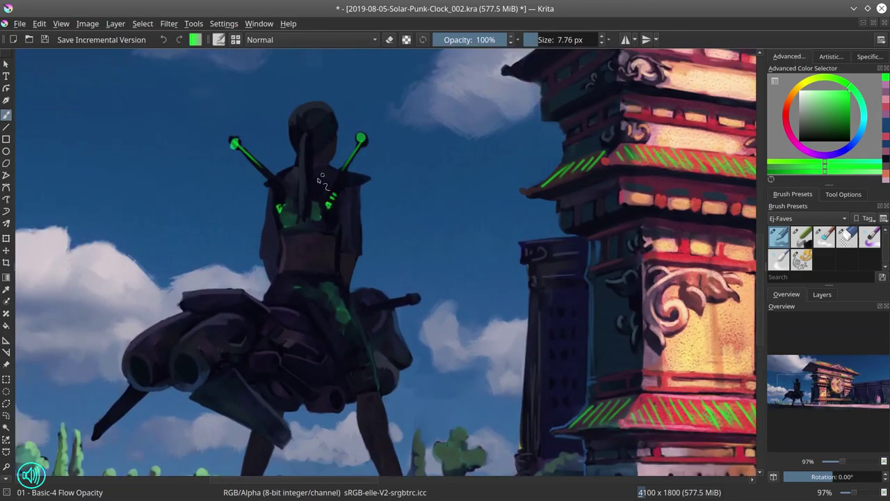
- Add bright green neon accents to the rider's back, arm and trouser leg
{"action": "left_click_drag", "start_coordinate": [277, 196], "coordinate": [282, 192]}
{"action": "mouse_move", "coordinate": [327, 203]}
{"action": "left_mouse_down"}
{"action": "mouse_move", "coordinate": [333, 197]}
{"action": "mouse_move", "coordinate": [358, 236]}
{"action": "left_mouse_up"}
{"action": "left_click_drag", "start_coordinate": [339, 297], "coordinate": [363, 355]}
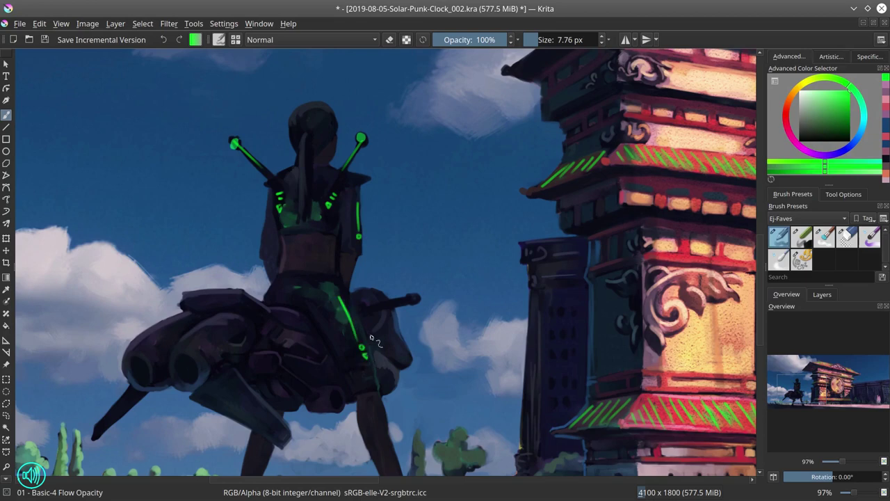
{"action": "left_click_drag", "start_coordinate": [293, 332], "coordinate": [316, 342]}
{"action": "key", "text": "ctrl+z"}
- Save the painting and clear the selection around the whole canvas
{"action": "mouse_move", "coordinate": [304, 281]}
{"action": "left_mouse_down"}
{"action": "mouse_move", "coordinate": [295, 286]}
{"action": "mouse_move", "coordinate": [325, 388]}
{"action": "left_mouse_up"}
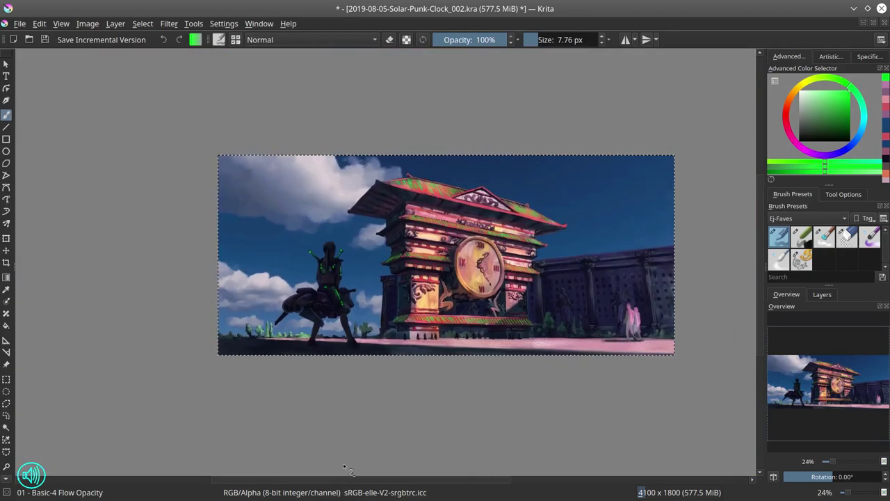
{"action": "left_click", "coordinate": [46, 41]}
{"action": "left_click", "coordinate": [143, 24]}
{"action": "left_click", "coordinate": [153, 51]}
- Delete the three hidden layers between originals and Layer 13, plus the Copy of neon light layer inside the originals group
{"action": "left_click", "coordinate": [822, 294]}
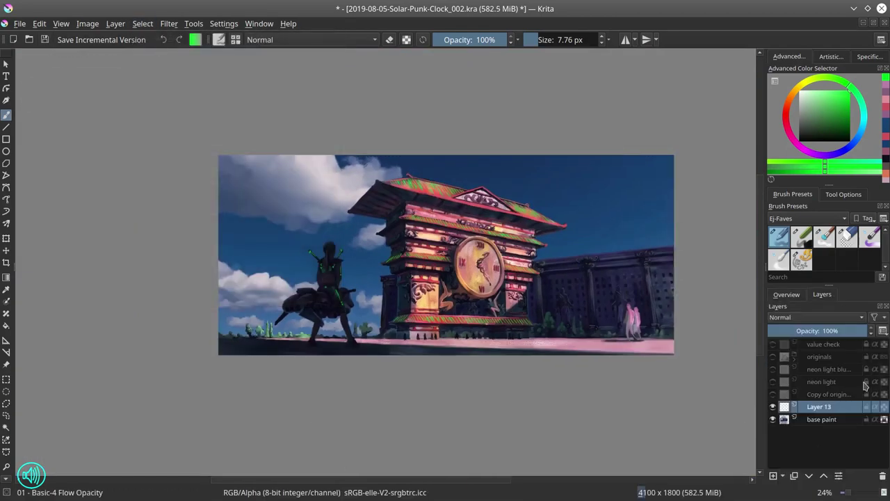
{"action": "left_click", "coordinate": [837, 370]}
{"action": "left_click", "coordinate": [838, 398], "text": "shift"}
{"action": "left_click", "coordinate": [882, 476]}
{"action": "left_click", "coordinate": [794, 358]}
{"action": "left_click", "coordinate": [822, 374]}
{"action": "left_click", "coordinate": [882, 475]}
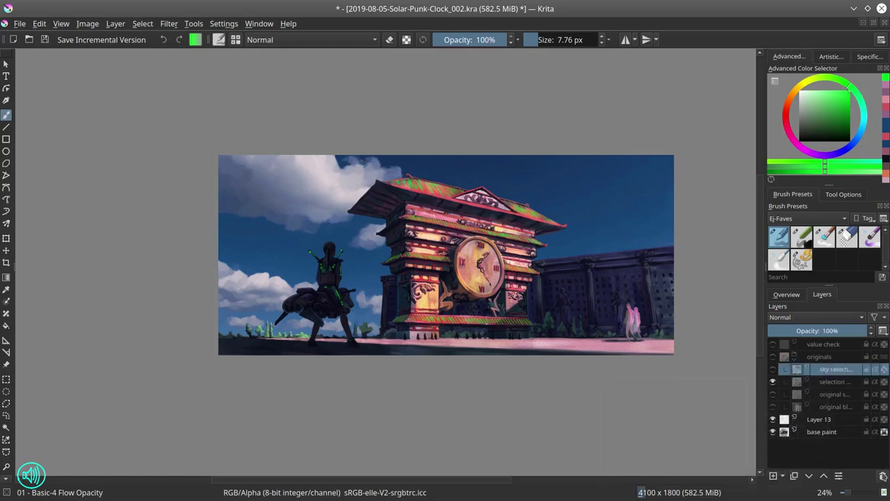
- Rename Layer 13 as Neon Light and duplicate it
{"action": "double_click", "coordinate": [824, 419]}
{"action": "type", "text": "Neon Light"}
{"action": "key", "text": "Return"}
{"action": "key", "text": "ctrl+j"}
- Move the original Neon Light layer into the top of the originals group and collapse the group
{"action": "left_click", "coordinate": [839, 433]}
{"action": "left_click_drag", "start_coordinate": [831, 433], "coordinate": [826, 362]}
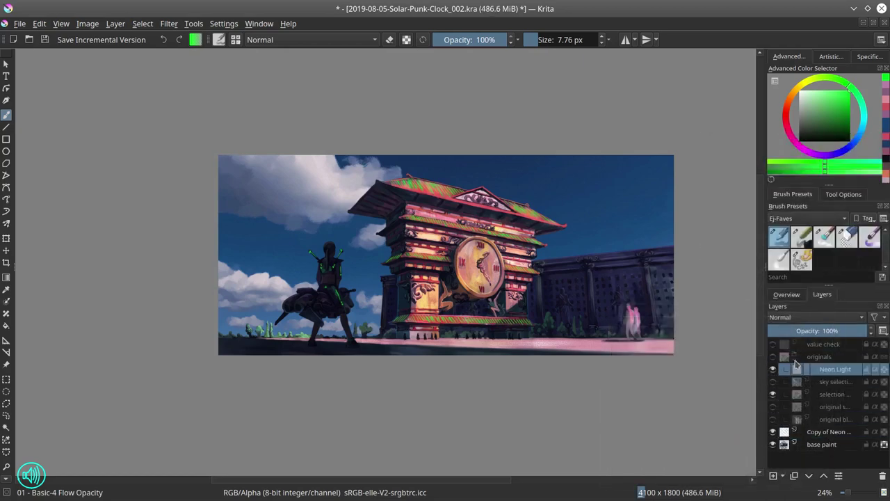
{"action": "left_click", "coordinate": [794, 359]}
- Check the painting with the value check layer and duplicate the Copy of Neon Light layer
{"action": "left_click", "coordinate": [772, 344]}
{"action": "left_click", "coordinate": [772, 345]}
{"action": "right_click", "coordinate": [826, 370]}
{"action": "left_click", "coordinate": [759, 189]}
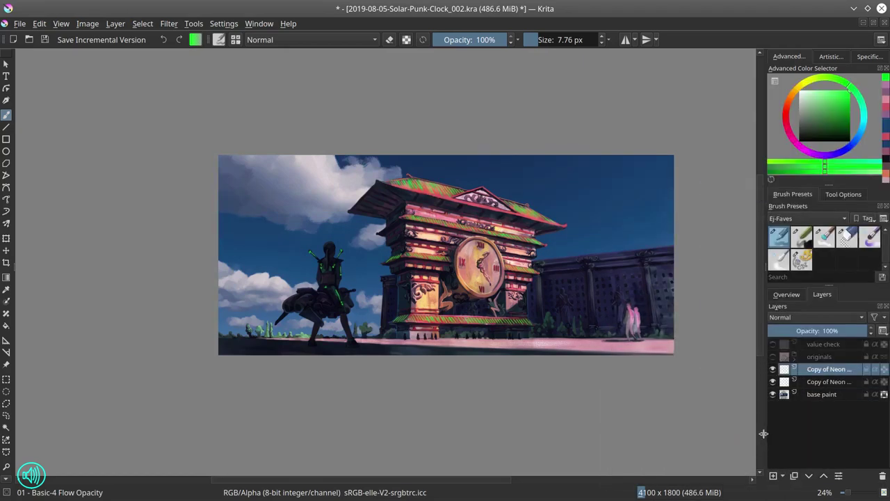
- Apply a 27.34 px Gaussian Blur to the upper neon copy and set its blending mode to Color Dodge
{"action": "left_click", "coordinate": [162, 26]}
{"action": "mouse_move", "coordinate": [184, 81]}
{"action": "left_click", "coordinate": [405, 94]}
{"action": "left_click_drag", "start_coordinate": [696, 175], "coordinate": [714, 174]}
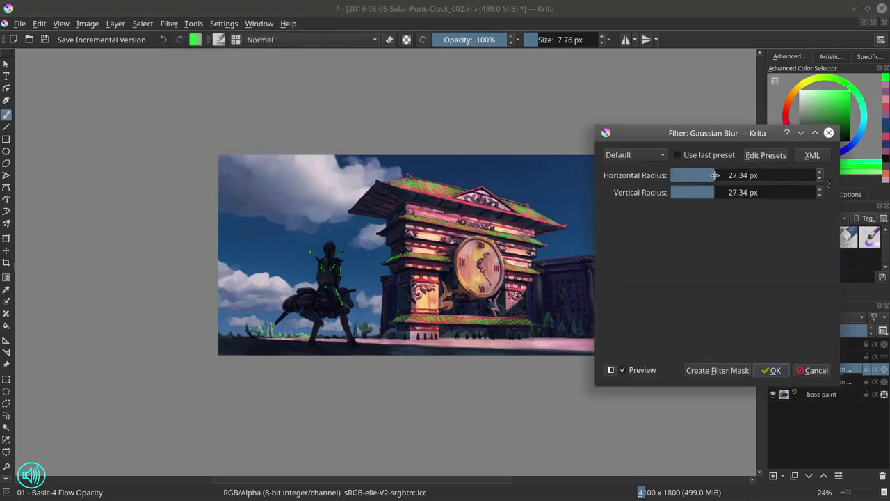
{"action": "left_click", "coordinate": [771, 370]}
{"action": "left_click", "coordinate": [797, 318]}
{"action": "left_click", "coordinate": [793, 327]}
- Blur the Color Dodge neon layer again with a Gaussian Blur radius of 40 px
{"action": "left_click", "coordinate": [169, 25]}
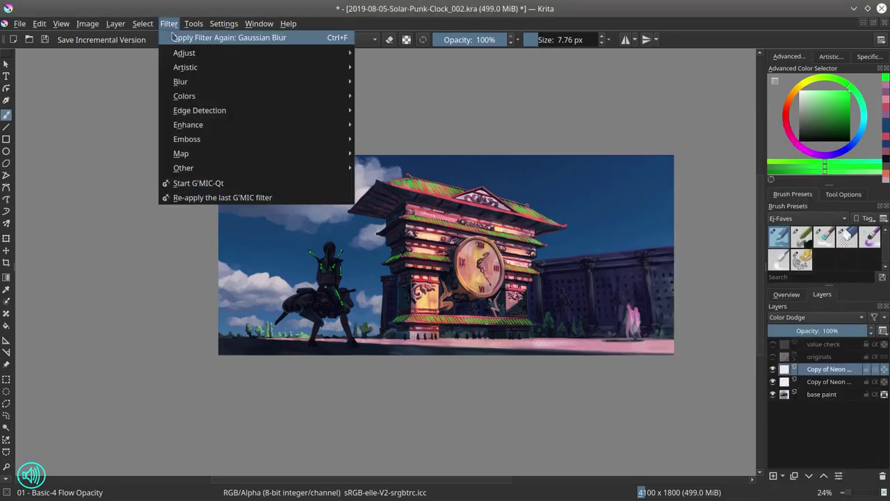
{"action": "mouse_move", "coordinate": [186, 81]}
{"action": "left_click", "coordinate": [435, 95]}
{"action": "left_click_drag", "start_coordinate": [719, 176], "coordinate": [720, 176]}
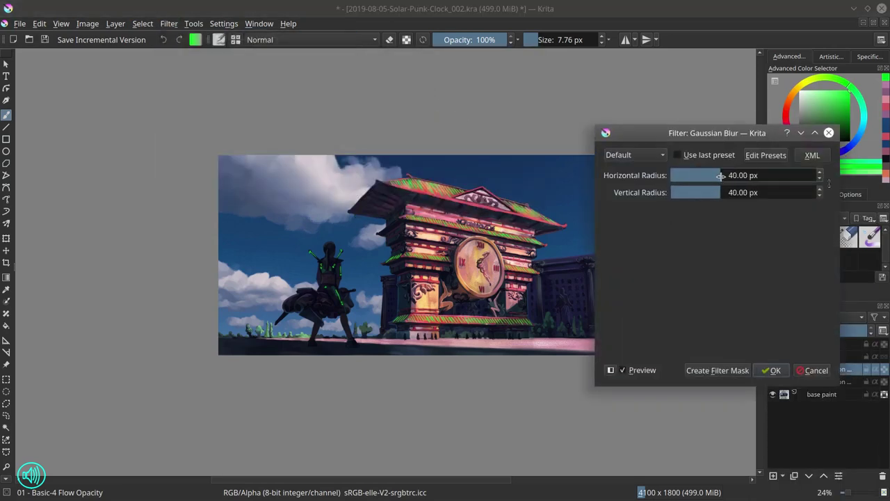
{"action": "key", "text": "Return"}
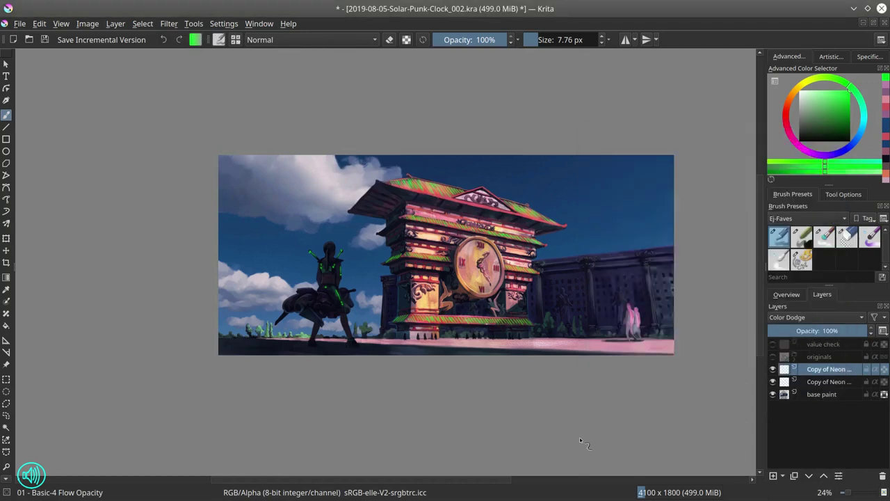
- Rename the blurred copy as neon light color dodge and lock it
{"action": "double_click", "coordinate": [828, 369]}
{"action": "type", "text": "neon light color dodge"}
{"action": "key", "text": "Return"}
{"action": "left_click", "coordinate": [865, 369]}
- Tone down the neon streaks on the lower roofs in the unblurred neon copy with a darker green and a 43.09 px brush
{"action": "left_click", "coordinate": [834, 382]}
{"action": "left_click", "coordinate": [829, 118]}
{"action": "scroll", "coordinate": [521, 353], "scroll_direction": "up", "scroll_amount": 3}
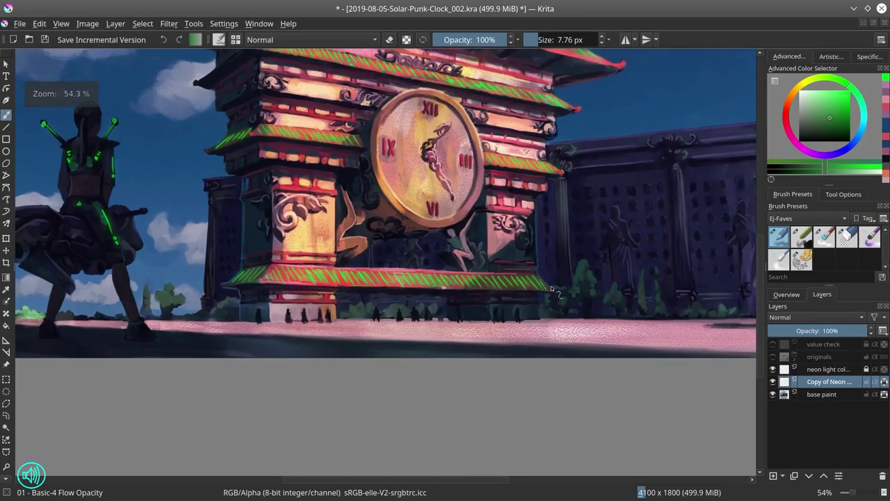
{"action": "left_click_drag", "start_coordinate": [522, 306], "coordinate": [536, 306]}
{"action": "left_click_drag", "start_coordinate": [542, 284], "coordinate": [524, 272]}
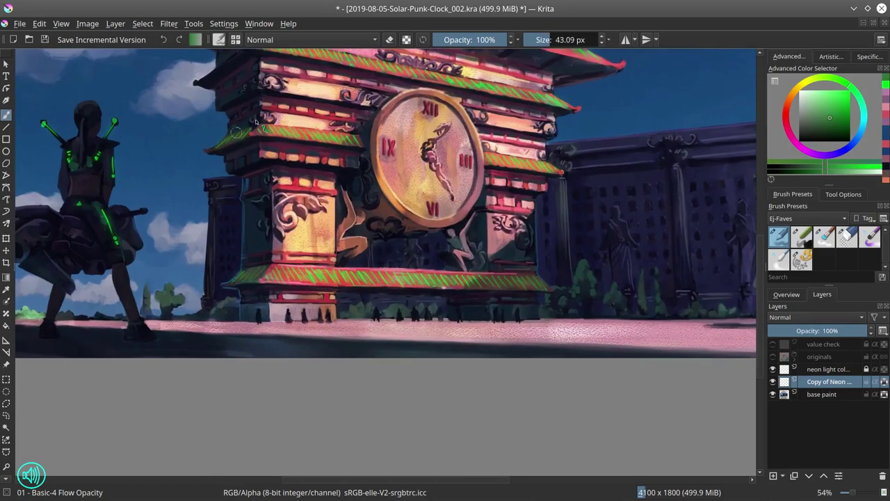
- Save the painting with the neon light layers
{"action": "scroll", "coordinate": [539, 271], "scroll_direction": "down", "scroll_amount": 3}
{"action": "left_click", "coordinate": [787, 294]}
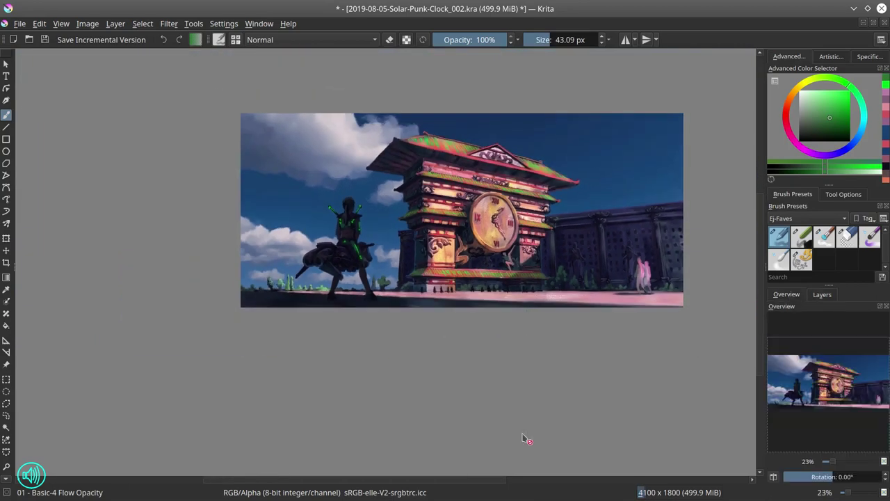
{"action": "key", "text": "ctrl+s"}
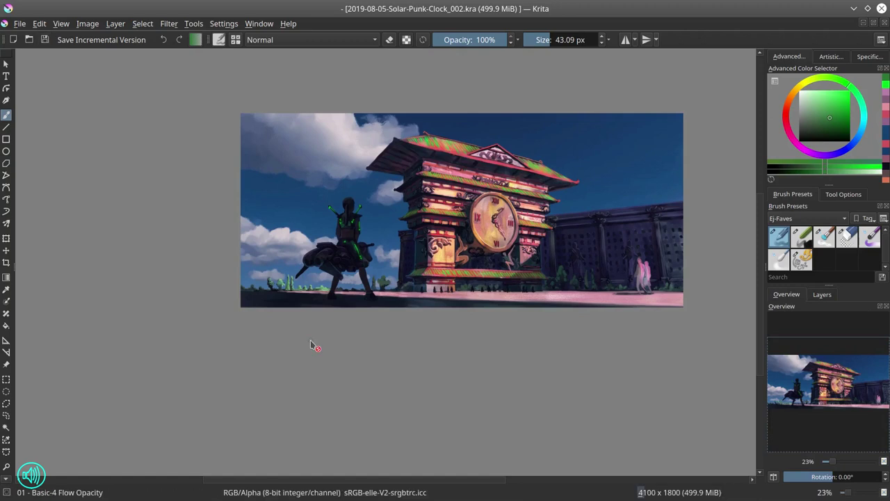